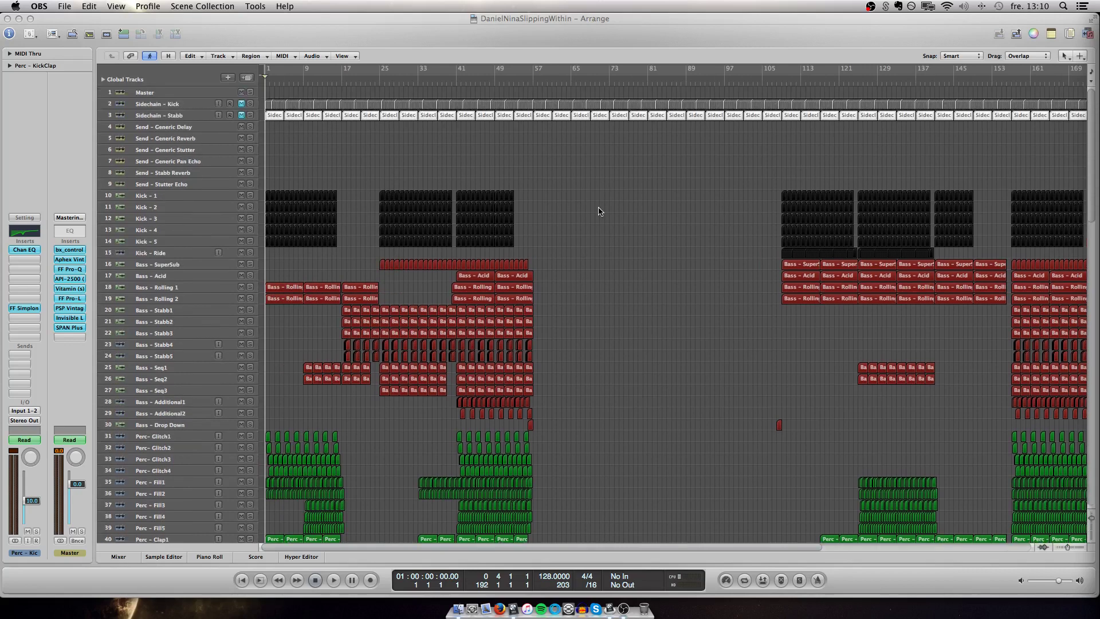
Examine how the kick, bass and upper percussion tracks are laid out across the arrangement
{"action": "scroll", "coordinate": [598, 211], "scroll_direction": "down", "scroll_amount": 10}
{"action": "scroll", "coordinate": [599, 211], "scroll_direction": "up", "scroll_amount": 5}
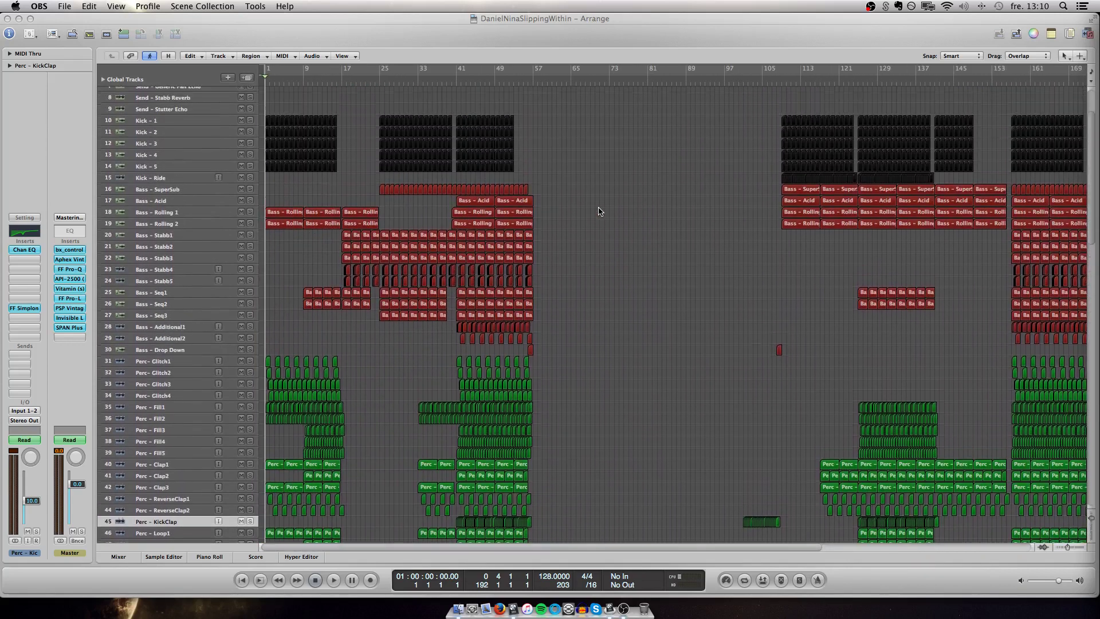
{"action": "scroll", "coordinate": [599, 211], "scroll_direction": "up", "scroll_amount": 5}
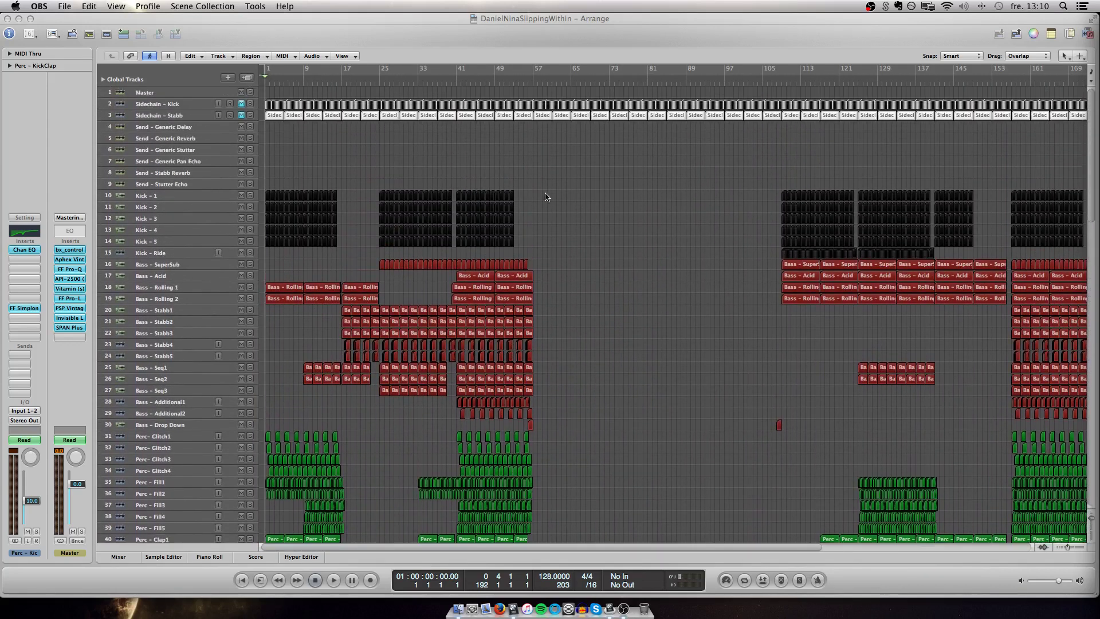
{"action": "scroll", "coordinate": [510, 153], "scroll_direction": "down", "scroll_amount": 5}
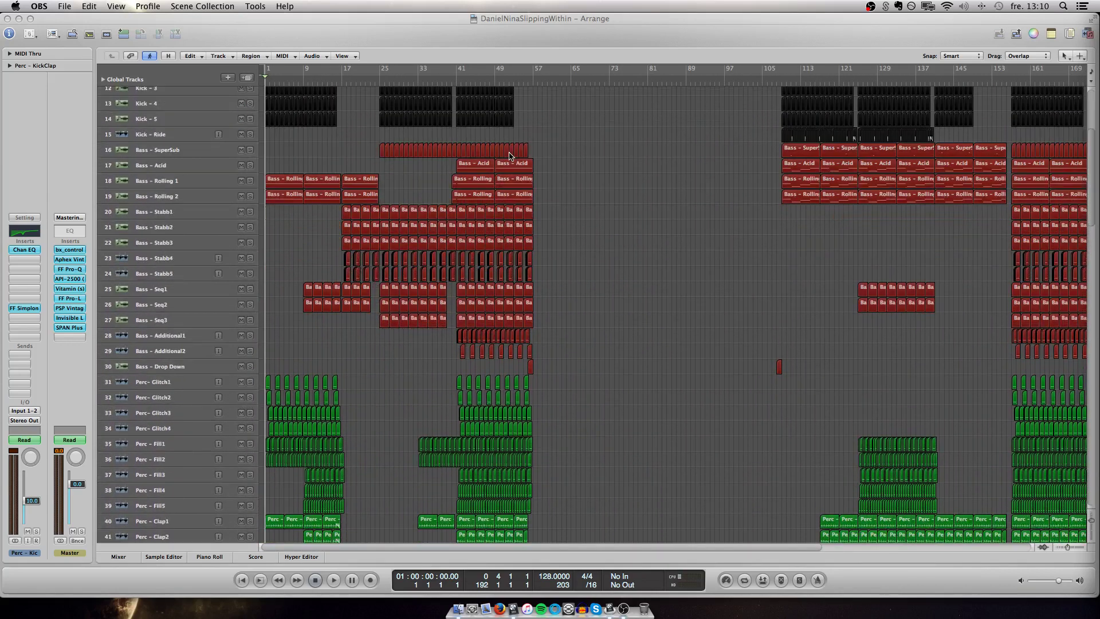
{"action": "scroll", "coordinate": [629, 172], "scroll_direction": "up", "scroll_amount": 5}
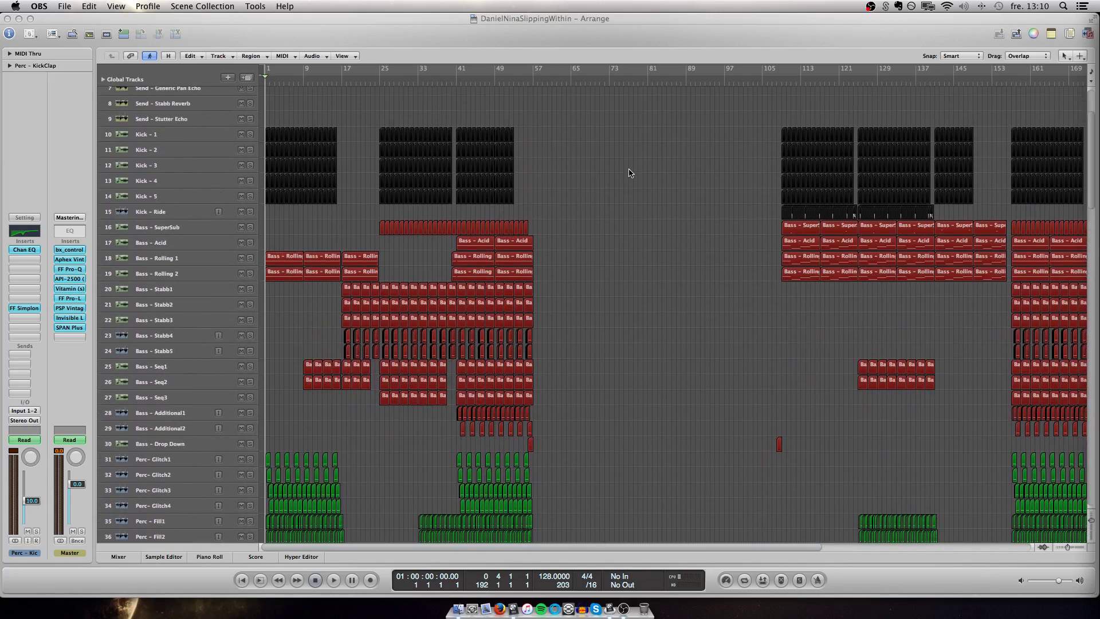
{"action": "scroll", "coordinate": [629, 172], "scroll_direction": "up", "scroll_amount": 6}
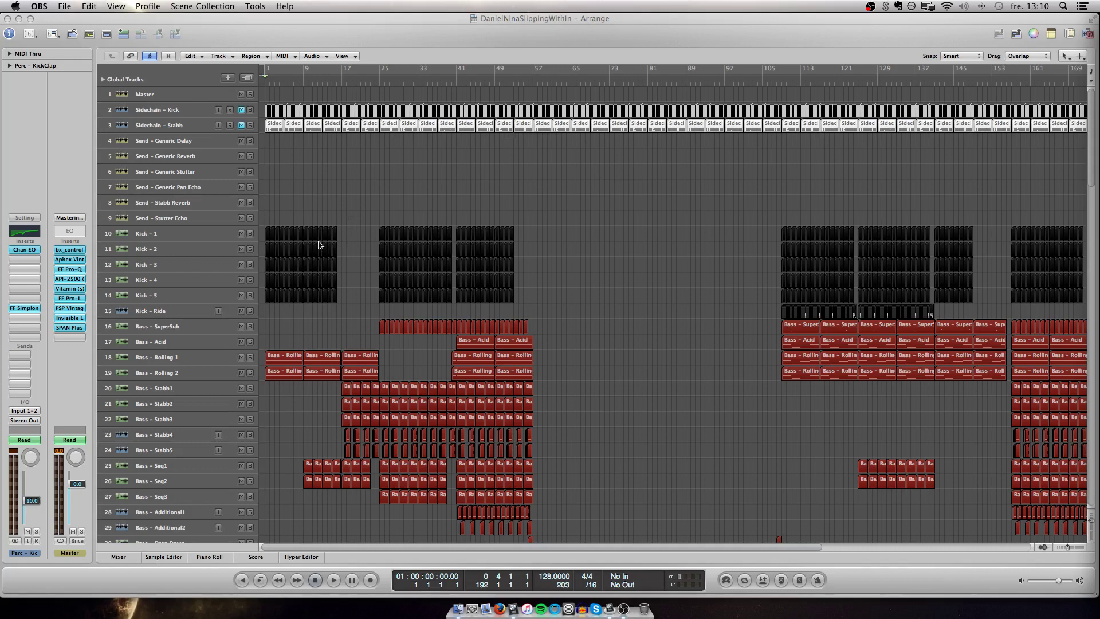
{"action": "scroll", "coordinate": [336, 218], "scroll_direction": "down", "scroll_amount": 5}
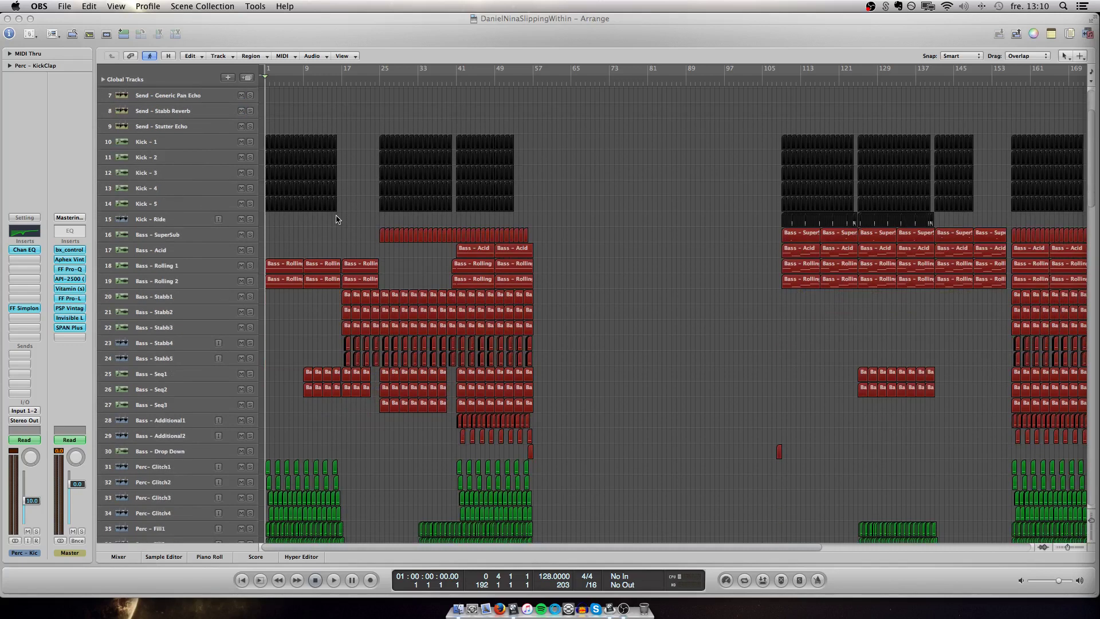
{"action": "scroll", "coordinate": [336, 219], "scroll_direction": "up", "scroll_amount": 5}
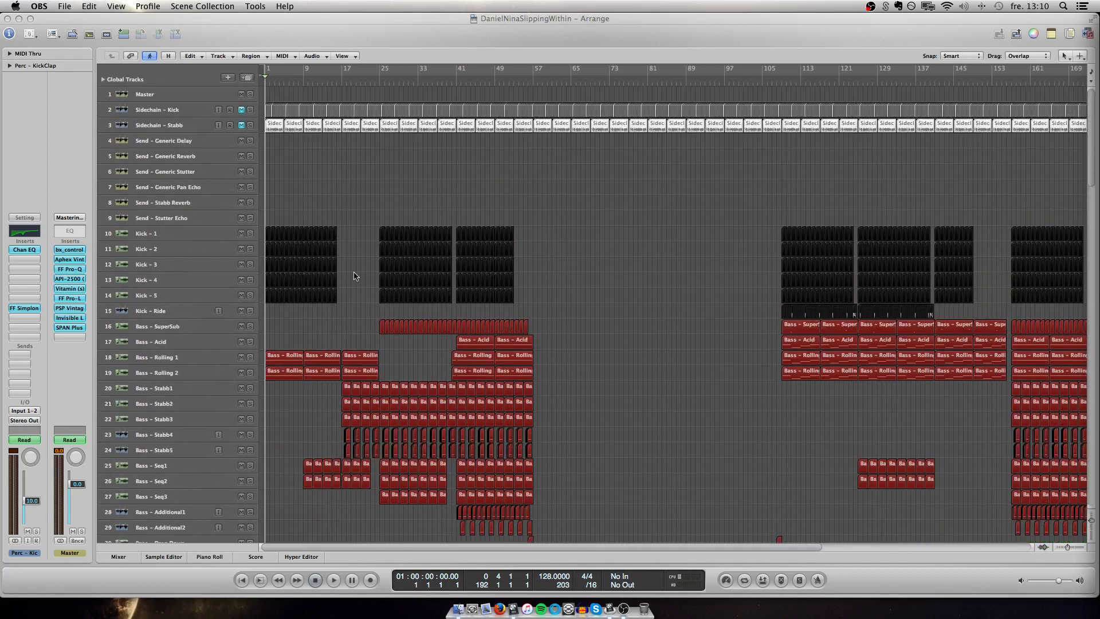
{"action": "scroll", "coordinate": [348, 278], "scroll_direction": "down", "scroll_amount": 5}
{"action": "scroll", "coordinate": [516, 287], "scroll_direction": "right", "scroll_amount": 2}
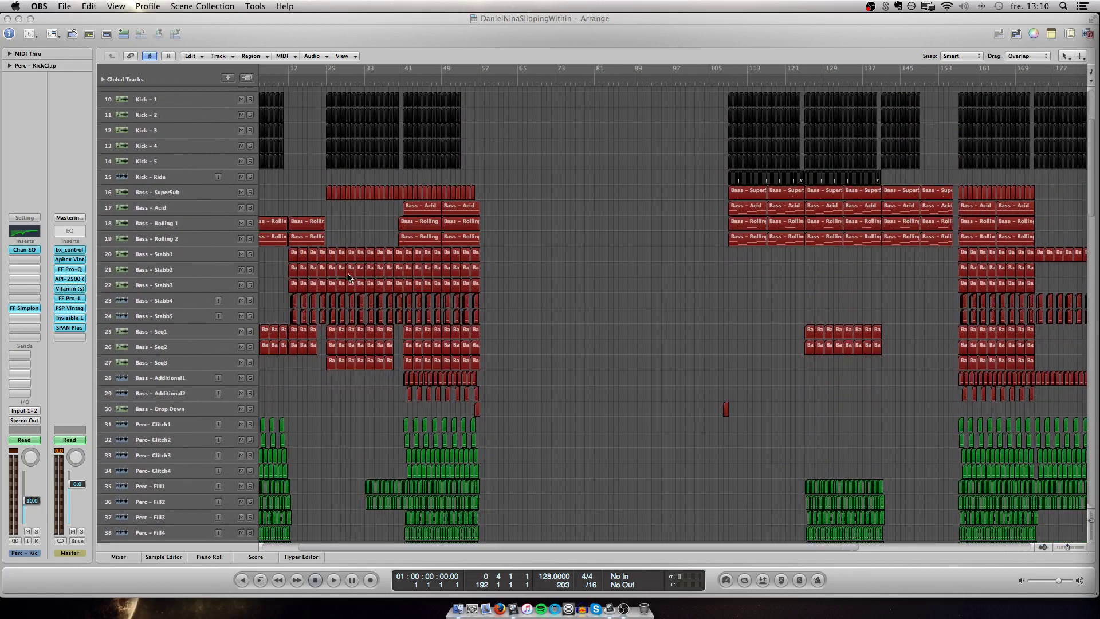
{"action": "scroll", "coordinate": [532, 292], "scroll_direction": "down", "scroll_amount": 2}
{"action": "scroll", "coordinate": [533, 292], "scroll_direction": "up", "scroll_amount": 3}
{"action": "scroll", "coordinate": [533, 292], "scroll_direction": "left", "scroll_amount": 2}
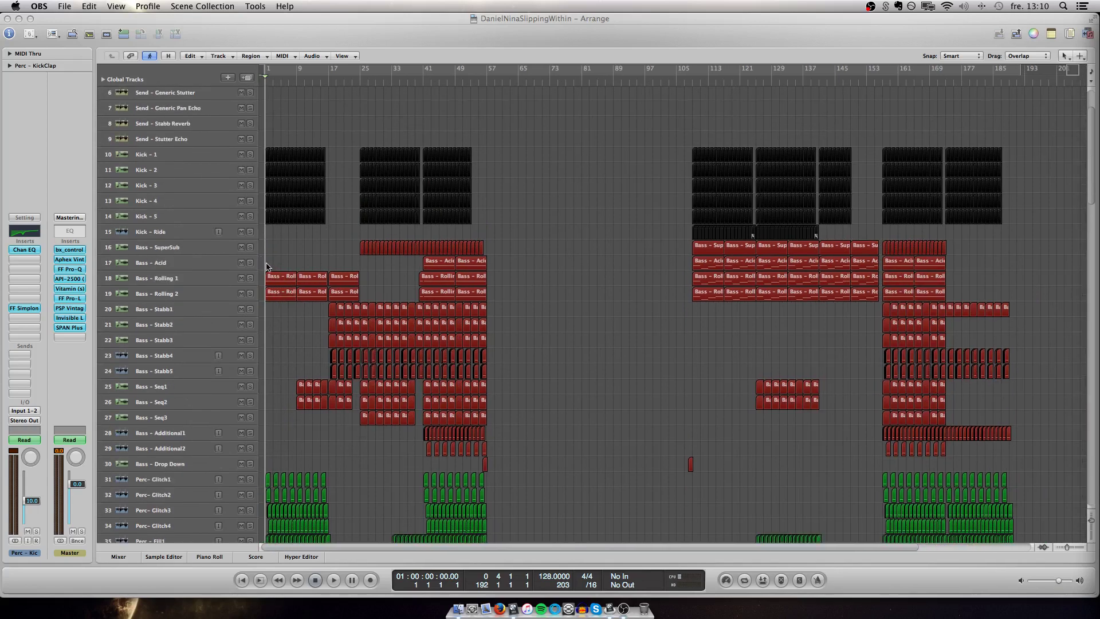
Look through the arrangement's track groups from bass and percussion down to the FX and vocal tracks
{"action": "scroll", "coordinate": [257, 250], "scroll_direction": "down", "scroll_amount": 3}
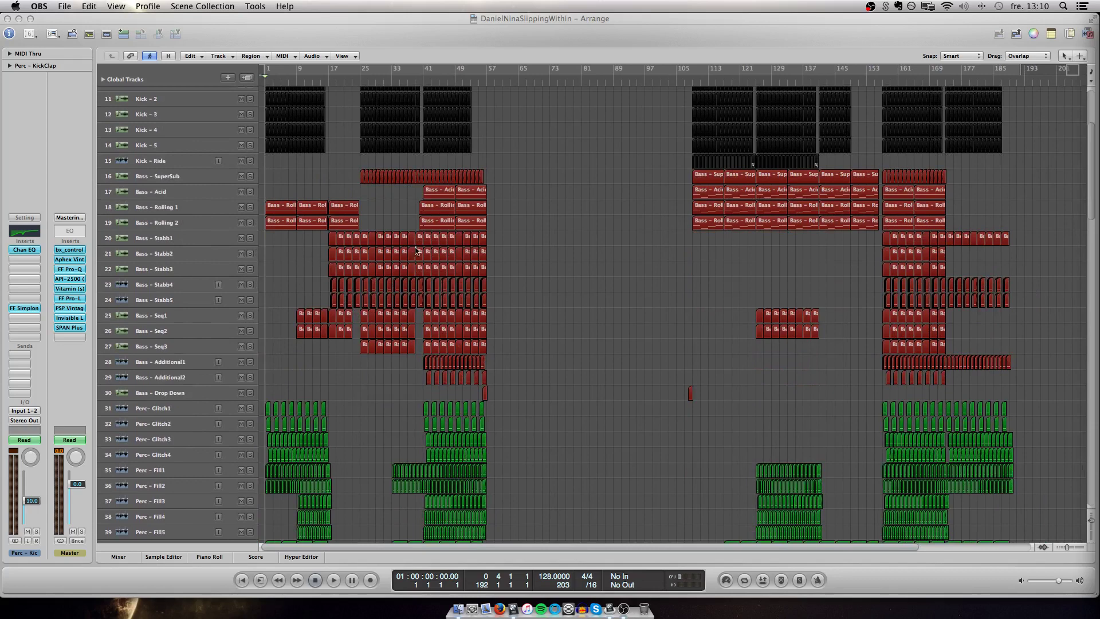
{"action": "scroll", "coordinate": [444, 319], "scroll_direction": "down", "scroll_amount": 10}
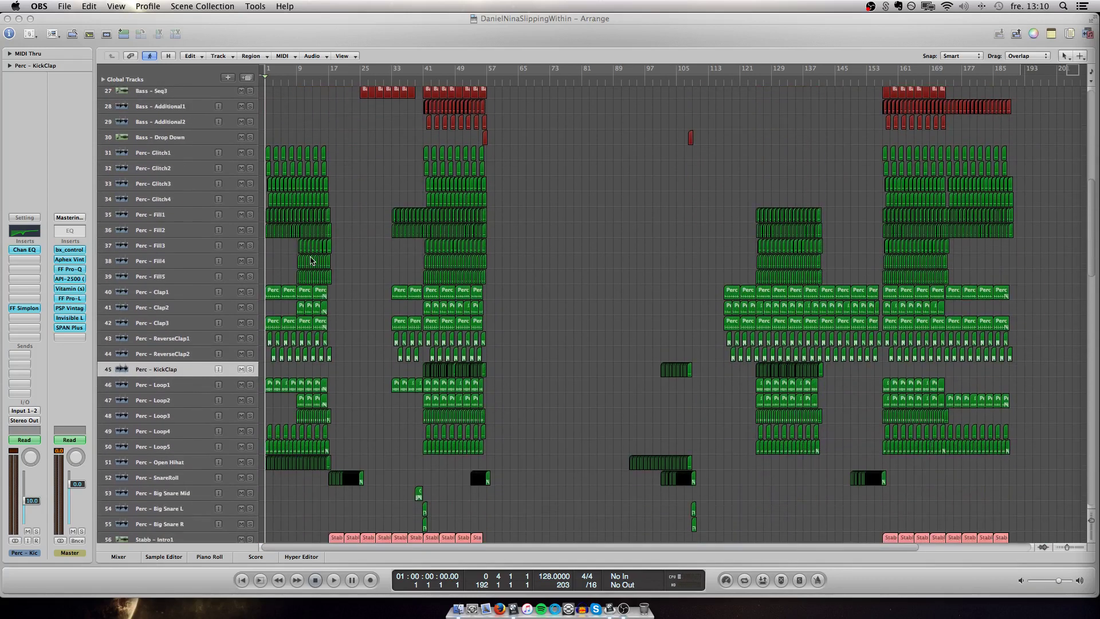
{"action": "scroll", "coordinate": [311, 261], "scroll_direction": "down", "scroll_amount": 2}
{"action": "scroll", "coordinate": [530, 189], "scroll_direction": "down", "scroll_amount": 12}
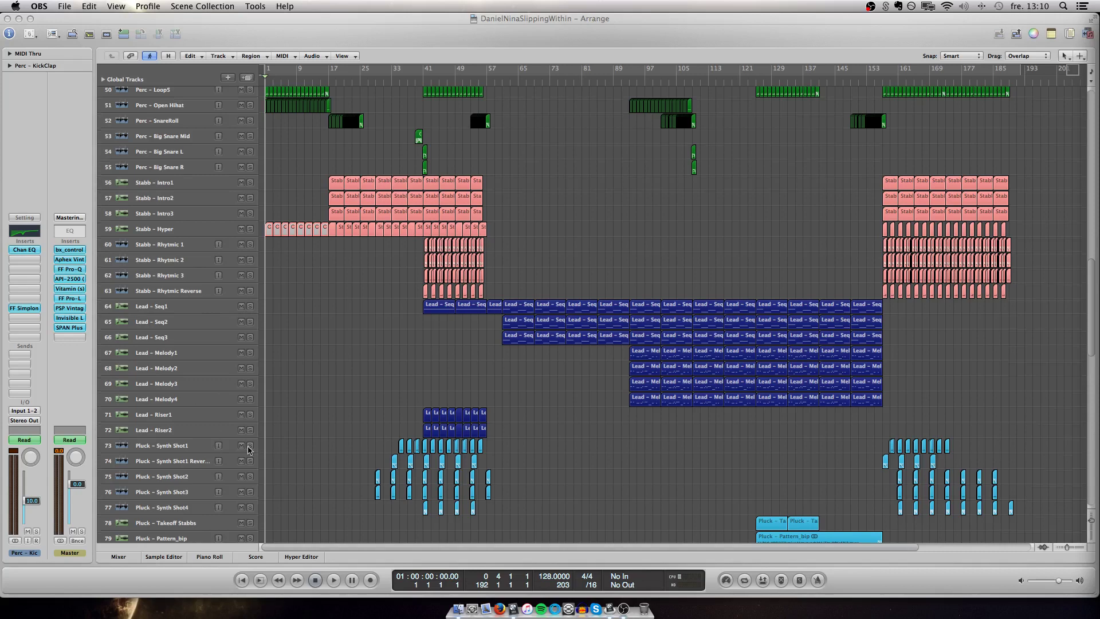
{"action": "scroll", "coordinate": [249, 450], "scroll_direction": "down", "scroll_amount": 7}
{"action": "scroll", "coordinate": [255, 408], "scroll_direction": "down", "scroll_amount": 1}
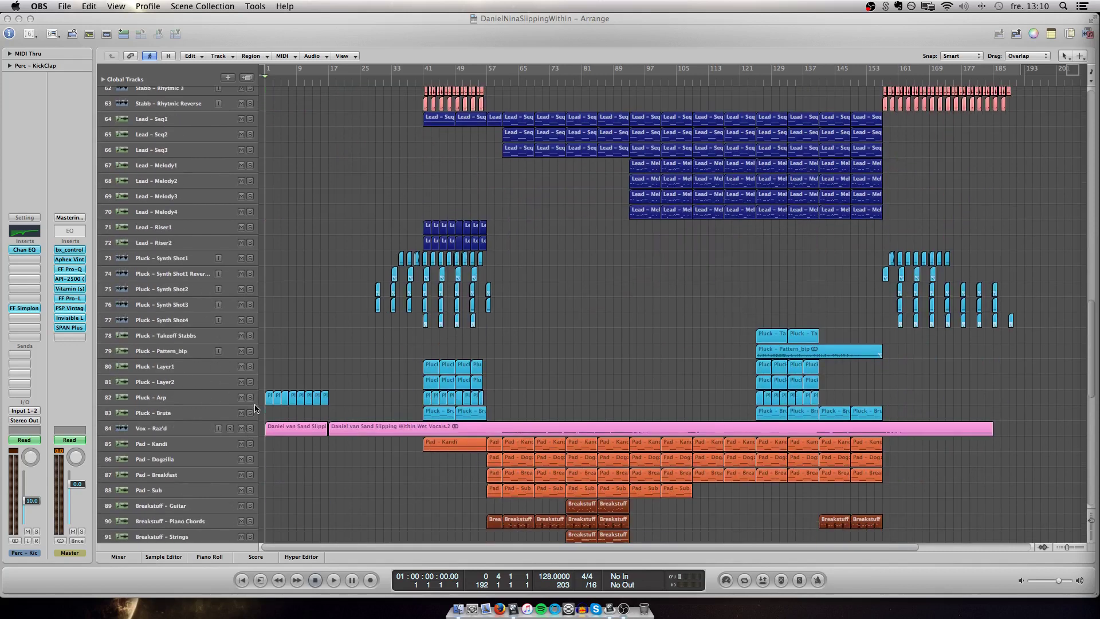
{"action": "scroll", "coordinate": [229, 370], "scroll_direction": "down", "scroll_amount": 3}
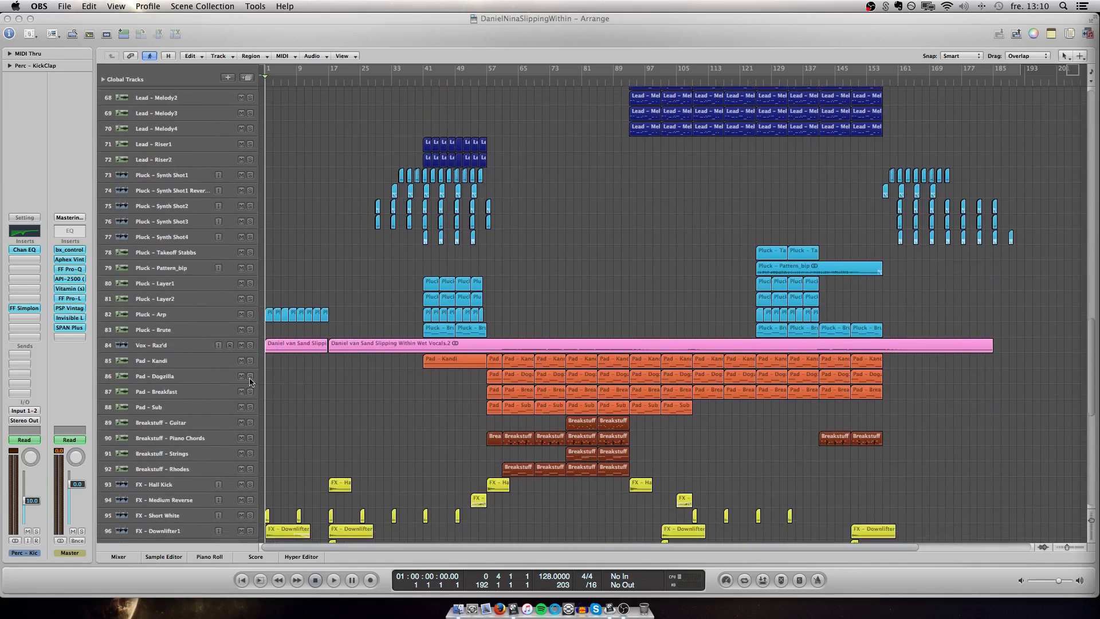
{"action": "scroll", "coordinate": [333, 361], "scroll_direction": "down", "scroll_amount": 4}
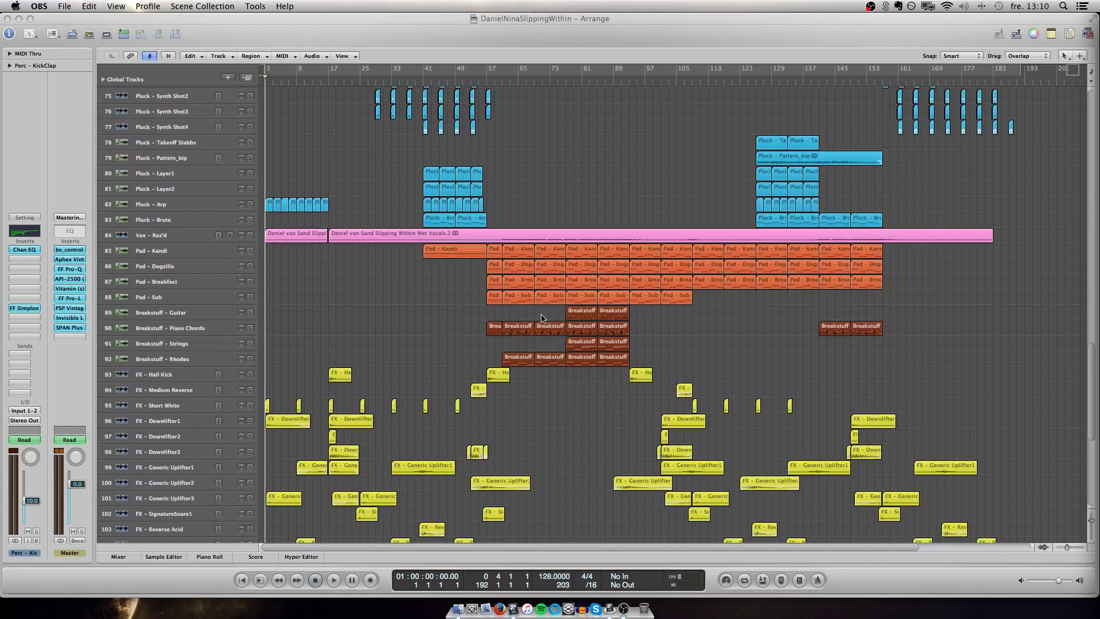
{"action": "scroll", "coordinate": [535, 321], "scroll_direction": "down", "scroll_amount": 4}
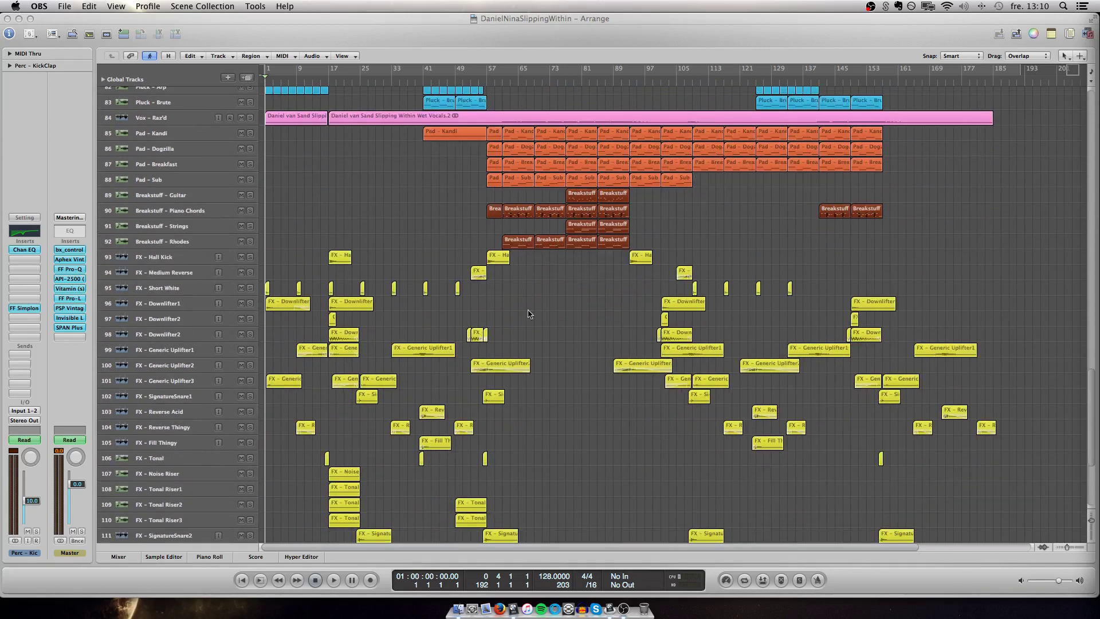
{"action": "scroll", "coordinate": [262, 277], "scroll_direction": "down", "scroll_amount": 2}
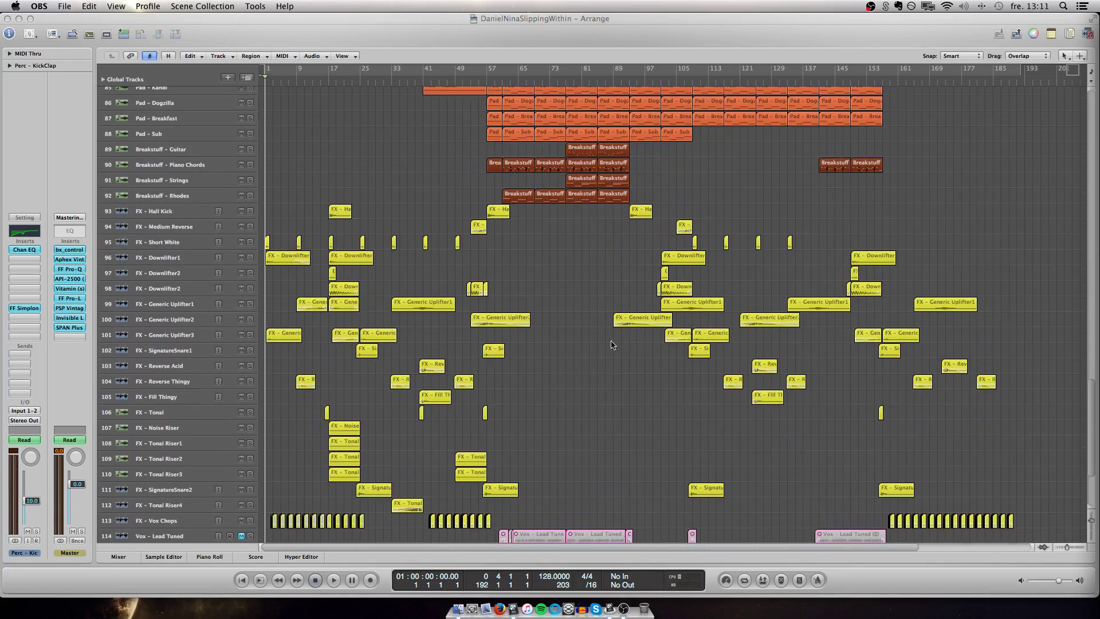
Review the whole track list again, from the send and kick tracks down to the last Pluck - Pattern track
{"action": "scroll", "coordinate": [565, 348], "scroll_direction": "up", "scroll_amount": 20}
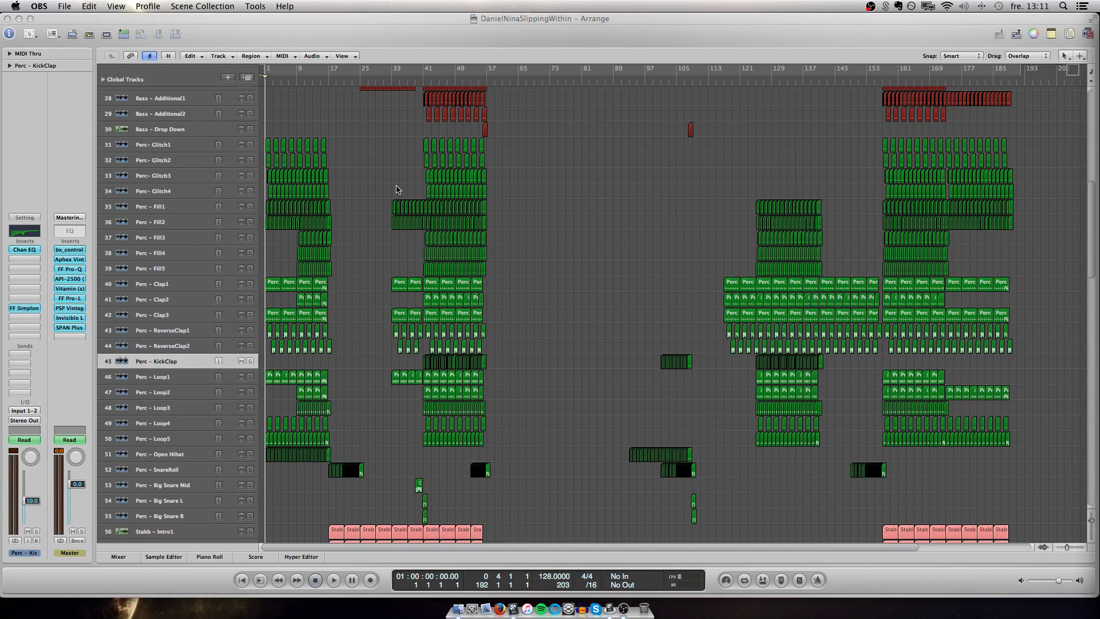
{"action": "scroll", "coordinate": [398, 190], "scroll_direction": "up", "scroll_amount": 2}
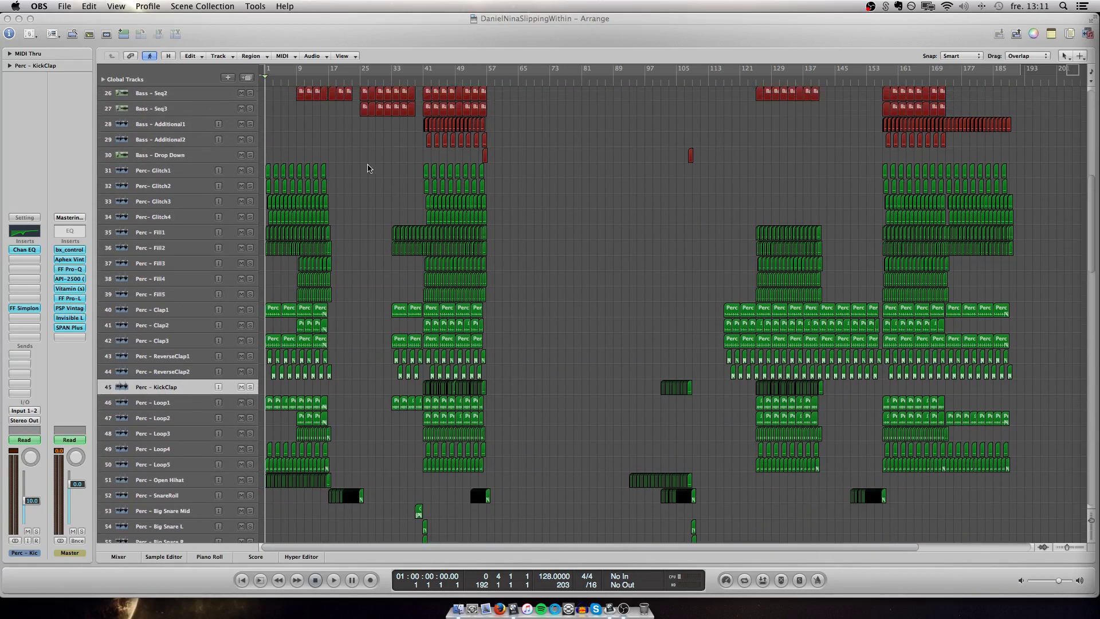
{"action": "scroll", "coordinate": [368, 168], "scroll_direction": "up", "scroll_amount": 10}
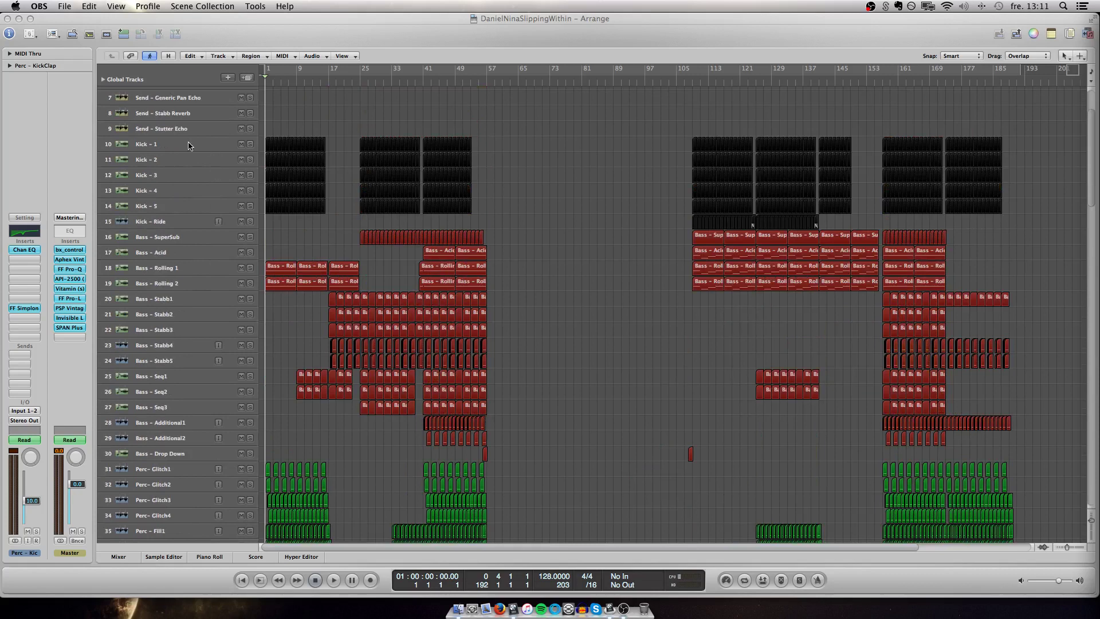
{"action": "scroll", "coordinate": [189, 146], "scroll_direction": "up", "scroll_amount": 2}
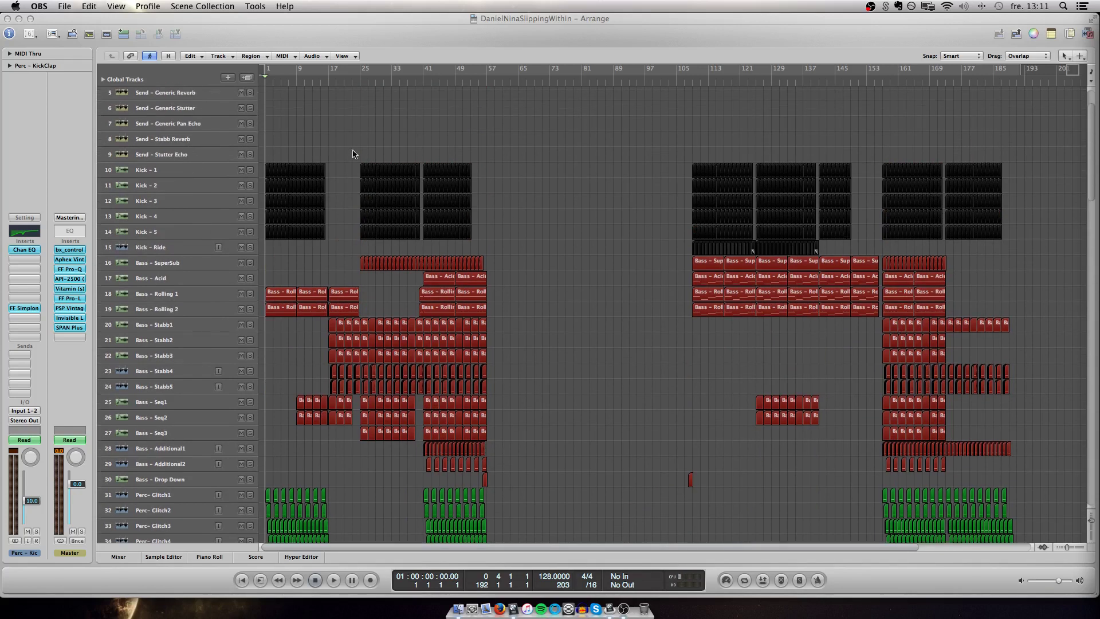
{"action": "scroll", "coordinate": [353, 153], "scroll_direction": "up", "scroll_amount": 2}
{"action": "scroll", "coordinate": [353, 153], "scroll_direction": "down", "scroll_amount": 20}
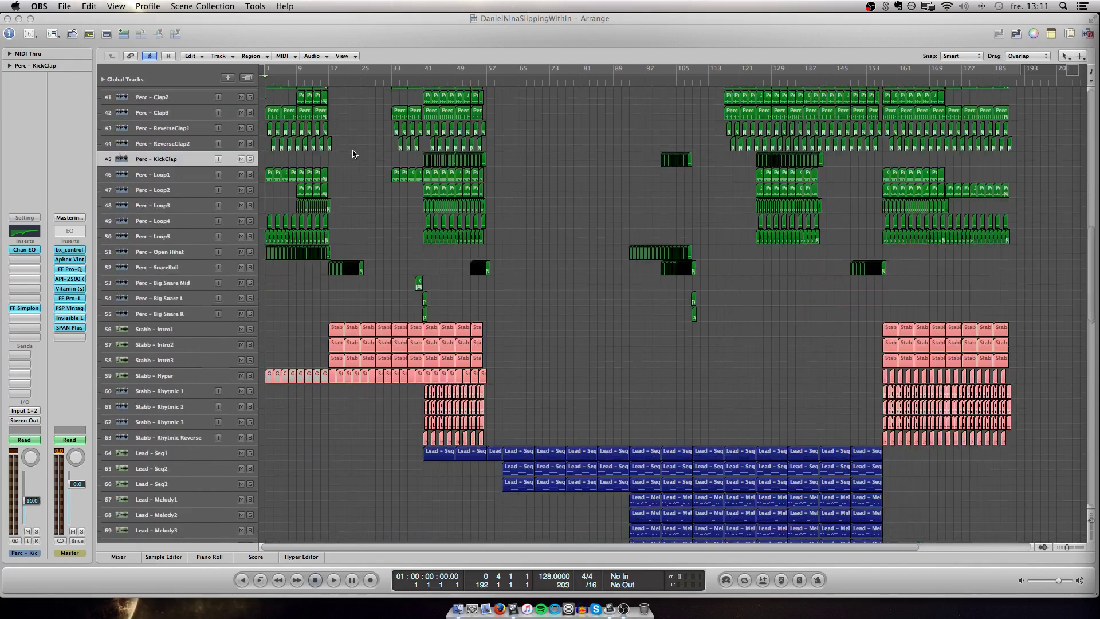
{"action": "scroll", "coordinate": [353, 154], "scroll_direction": "down", "scroll_amount": 12}
{"action": "scroll", "coordinate": [209, 413], "scroll_direction": "down", "scroll_amount": 6}
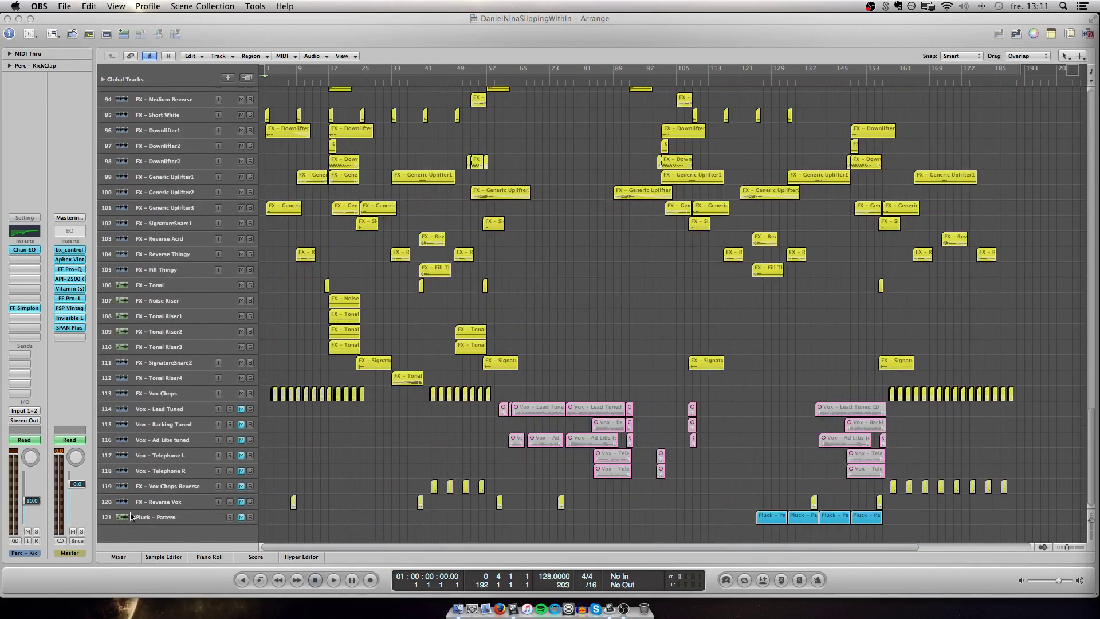
{"action": "scroll", "coordinate": [354, 487], "scroll_direction": "up", "scroll_amount": 20}
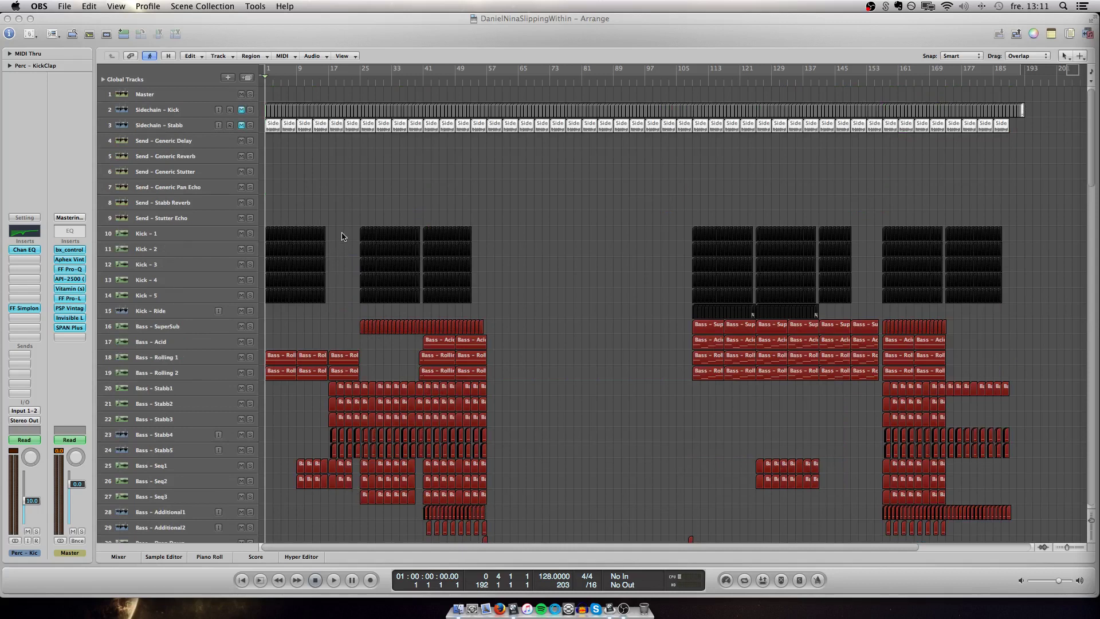
Show the Freeze buttons in the track headers and check them on the kick and bass tracks
{"action": "right_click", "coordinate": [205, 212]}
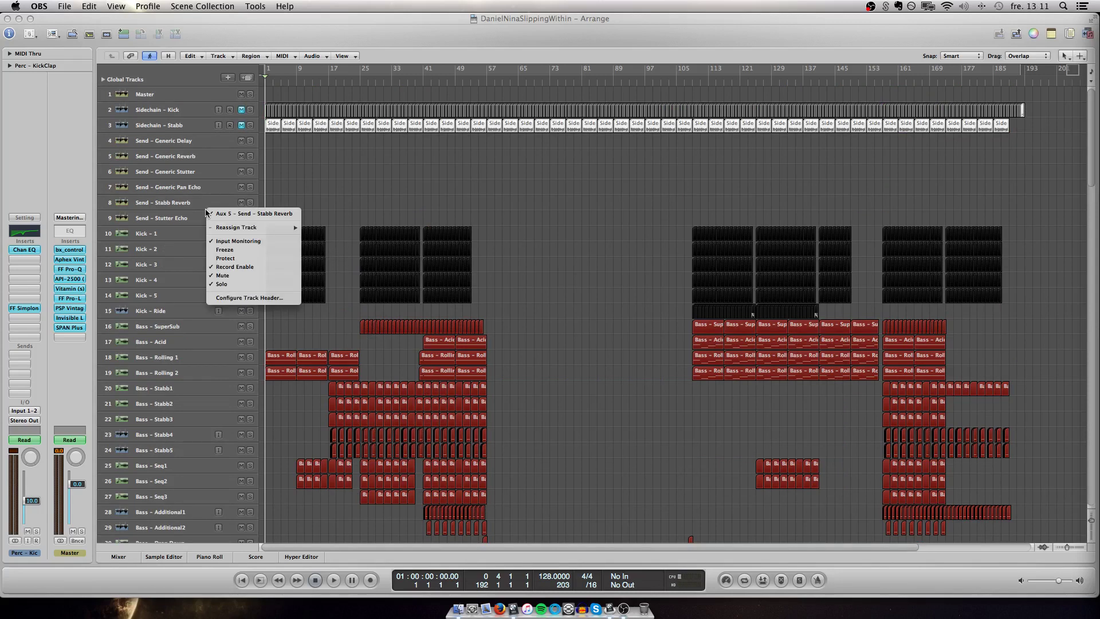
{"action": "left_click", "coordinate": [238, 252]}
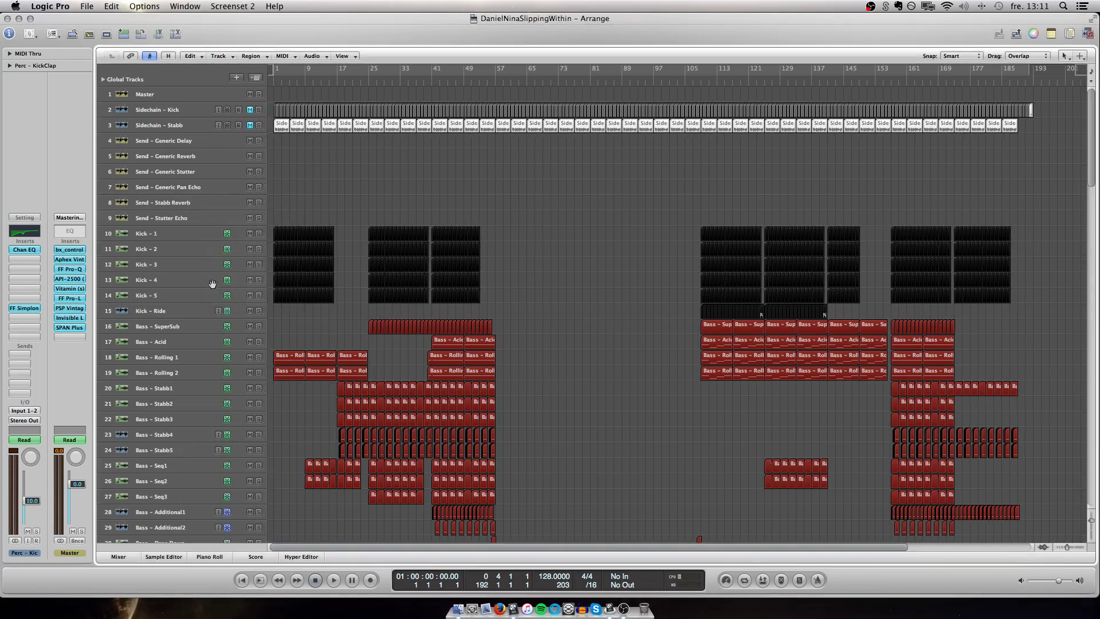
{"action": "scroll", "coordinate": [213, 285], "scroll_direction": "down", "scroll_amount": 3}
{"action": "scroll", "coordinate": [212, 285], "scroll_direction": "up", "scroll_amount": 3}
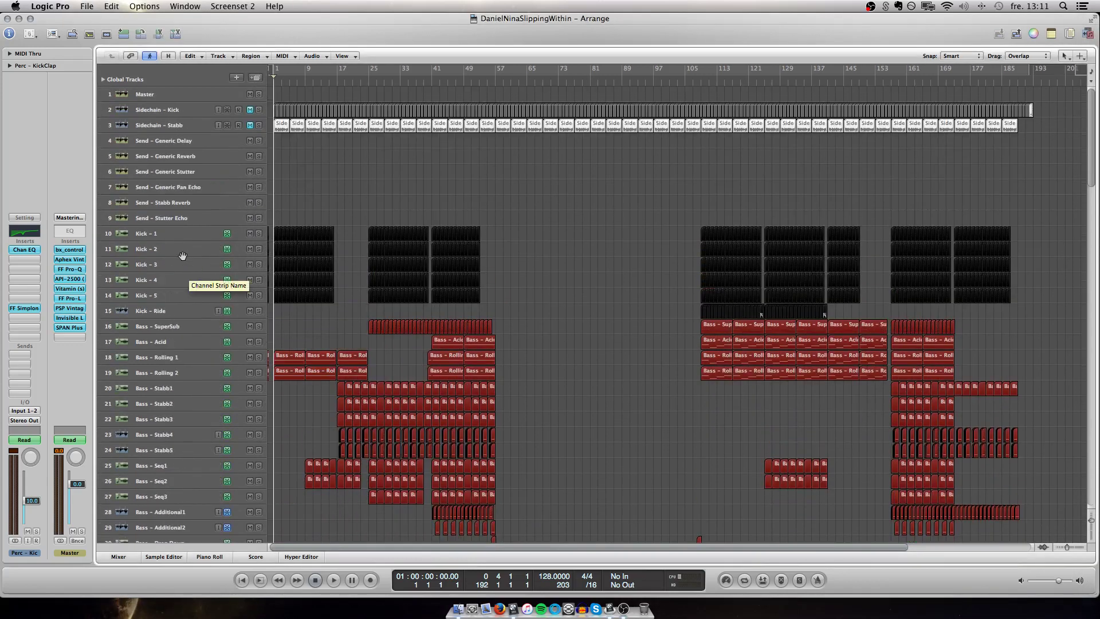
{"action": "right_click", "coordinate": [183, 255]}
{"action": "left_click", "coordinate": [215, 294]}
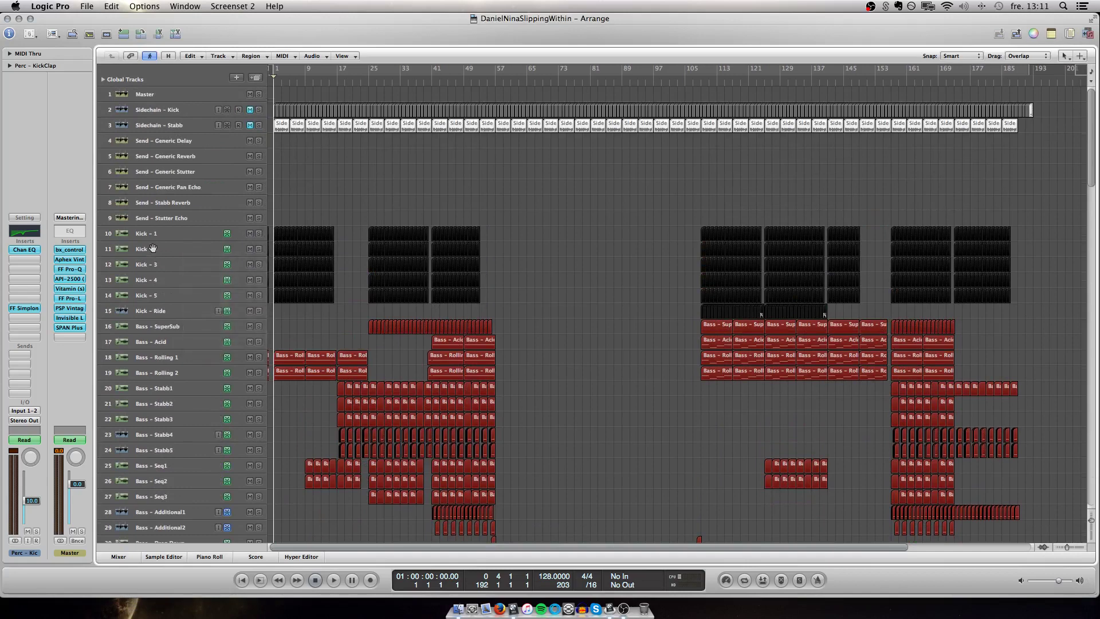
Inspect the Bass - Acid track's channel strip, and hide the Freeze buttons in the track headers
{"action": "left_click", "coordinate": [143, 342]}
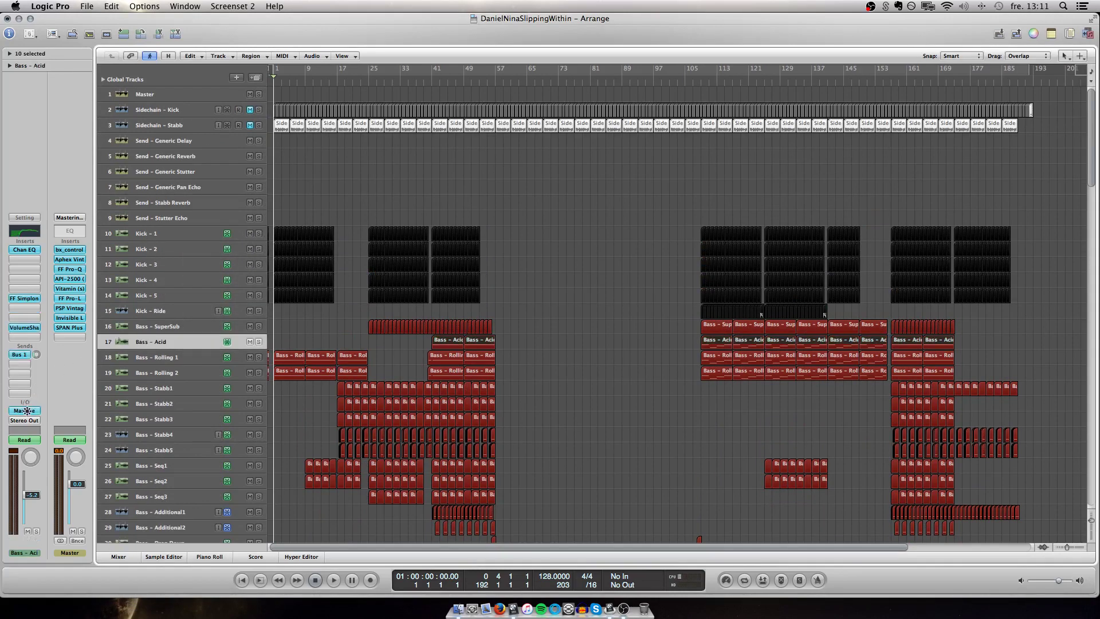
{"action": "right_click", "coordinate": [183, 342]}
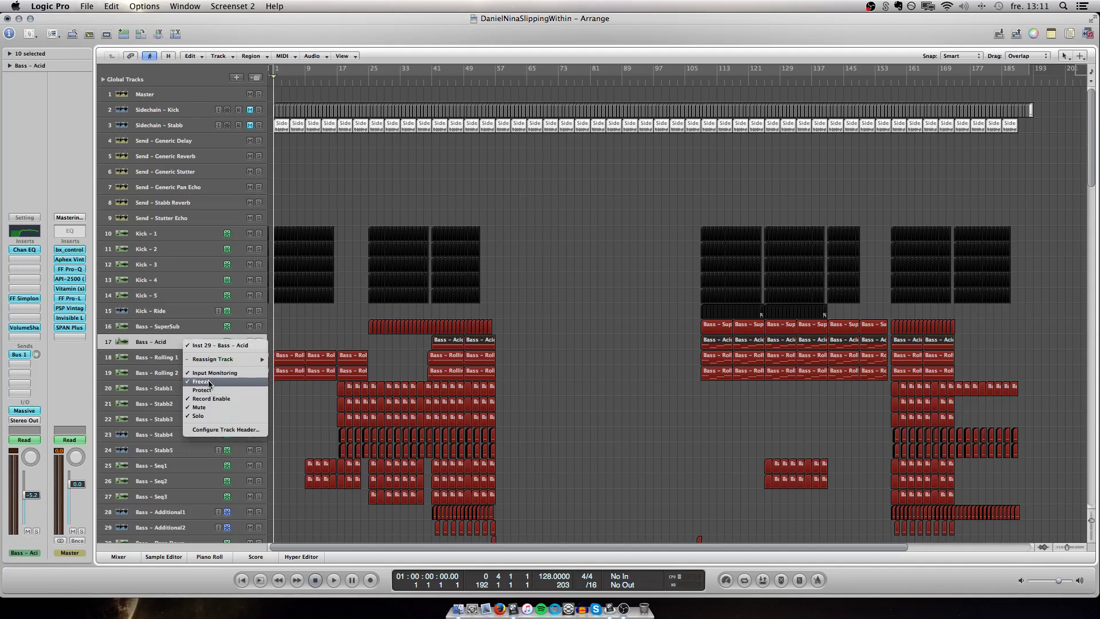
{"action": "left_click", "coordinate": [208, 379]}
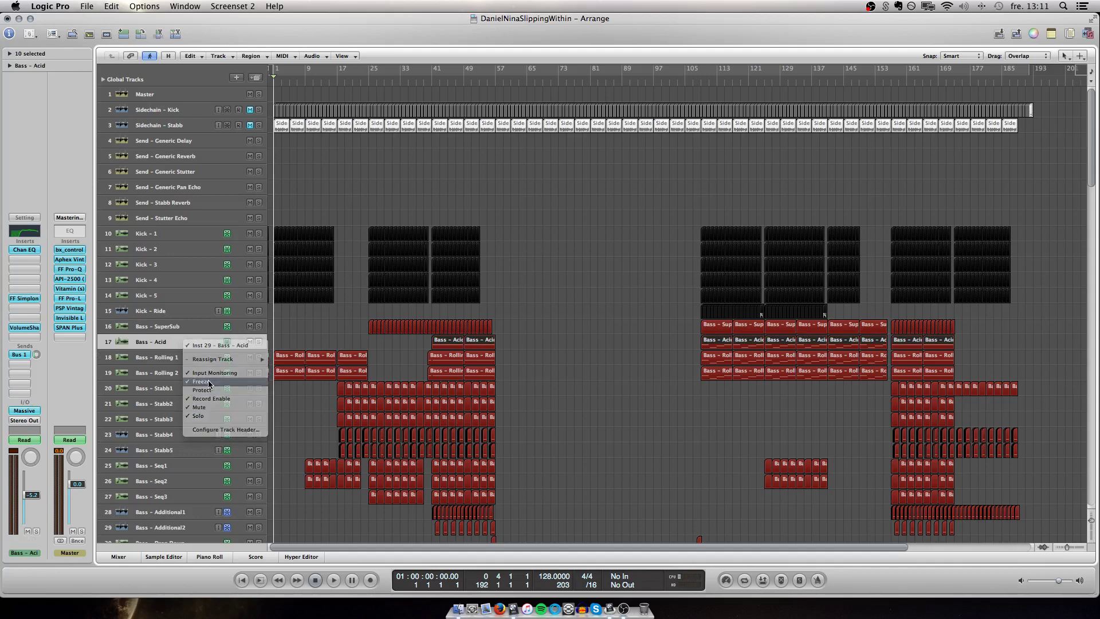
{"action": "left_click", "coordinate": [340, 184]}
Step through the tracks from Kick - 1 to Kick - Ride to examine their channel strips and regions along the timeline
{"action": "left_click", "coordinate": [195, 238]}
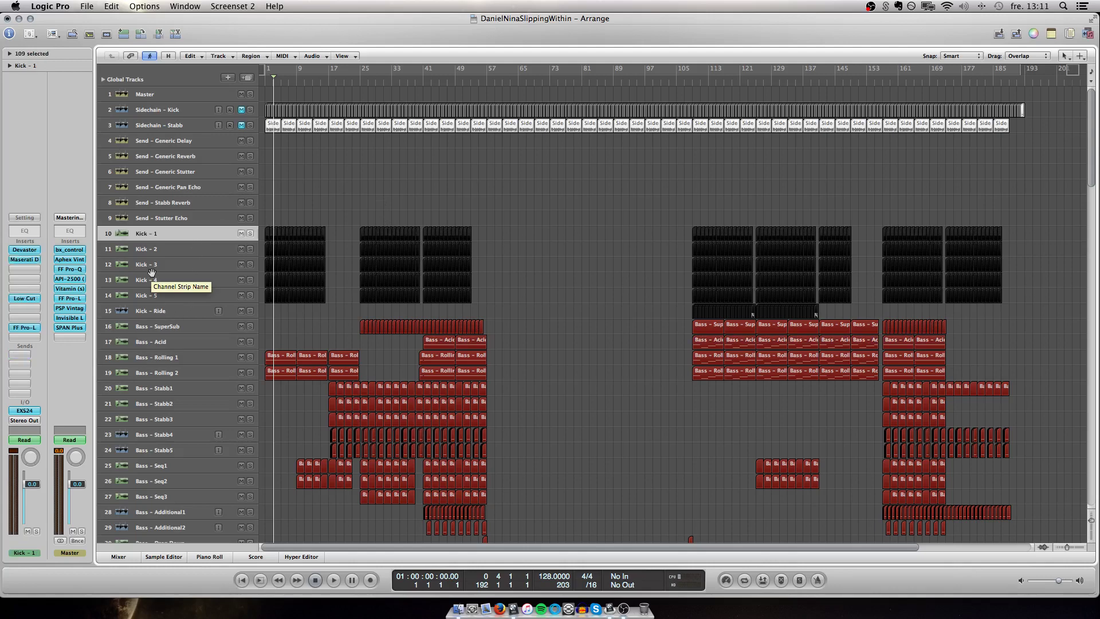
{"action": "key", "text": "Down"}
{"action": "key", "text": "Down"}
{"action": "key", "text": "Down"}
{"action": "key", "text": "Down"}
{"action": "key", "text": "Down"}
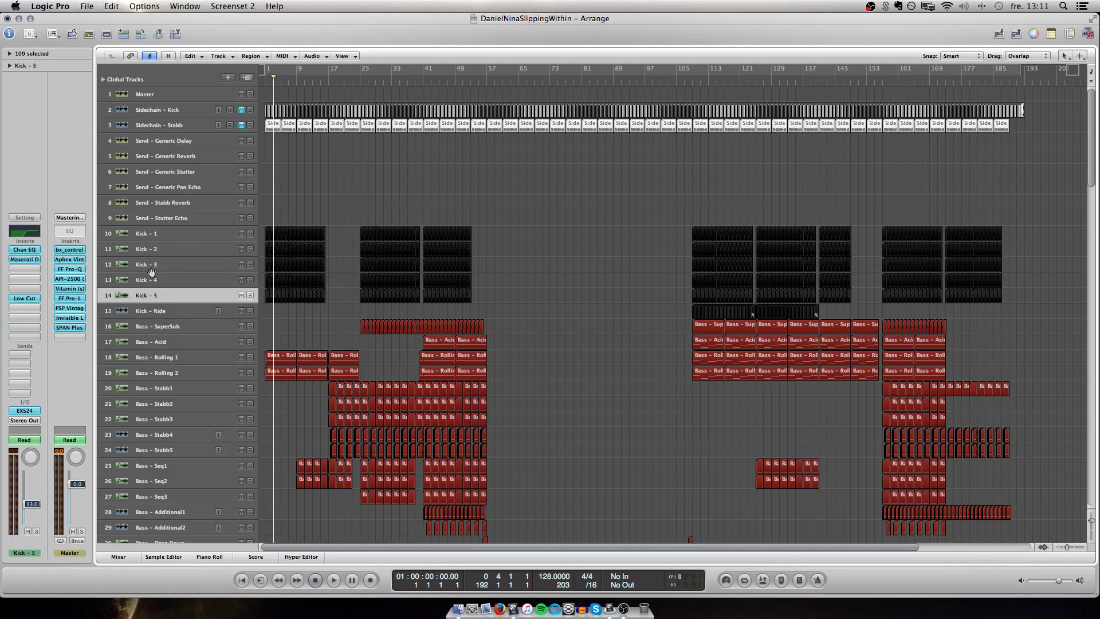
{"action": "scroll", "coordinate": [198, 322], "scroll_direction": "right", "scroll_amount": 5}
{"action": "scroll", "coordinate": [199, 322], "scroll_direction": "right", "scroll_amount": 1}
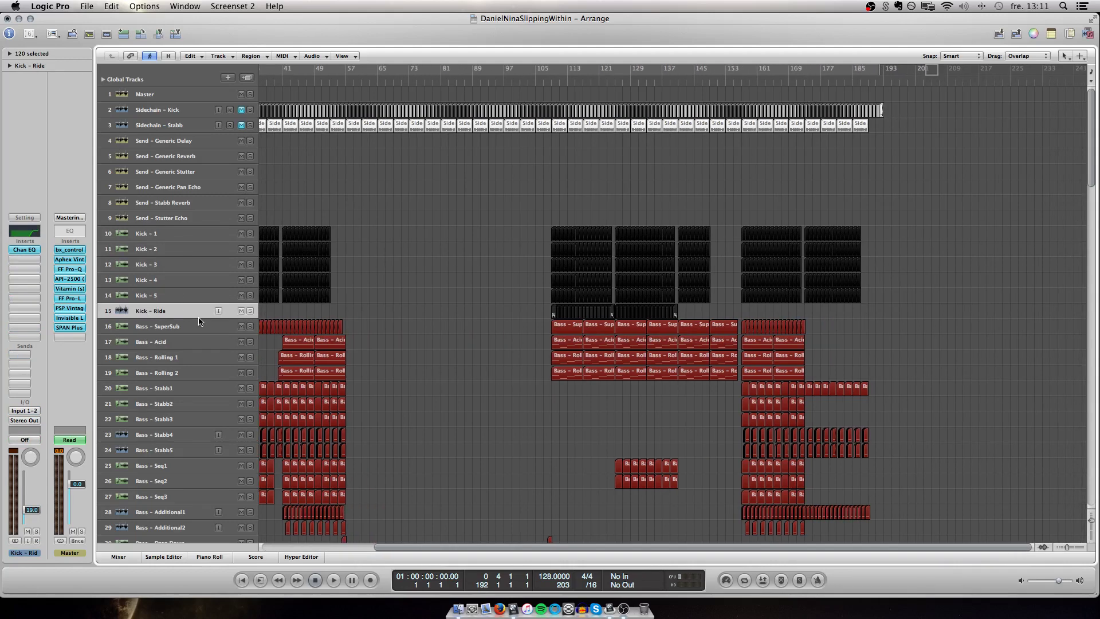
{"action": "scroll", "coordinate": [542, 303], "scroll_direction": "left", "scroll_amount": 1}
{"action": "scroll", "coordinate": [543, 304], "scroll_direction": "down", "scroll_amount": 5}
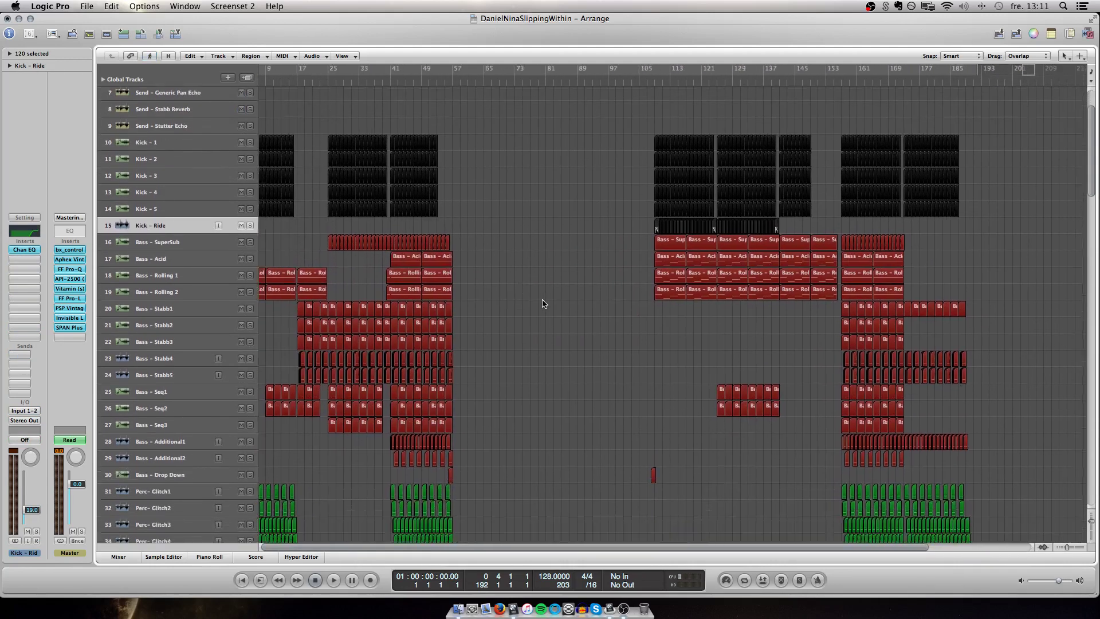
Solo and select the Kick - 1 track, and start playback from the beginning of the song
{"action": "scroll", "coordinate": [564, 184], "scroll_direction": "left", "scroll_amount": 5}
{"action": "scroll", "coordinate": [560, 189], "scroll_direction": "up", "scroll_amount": 5}
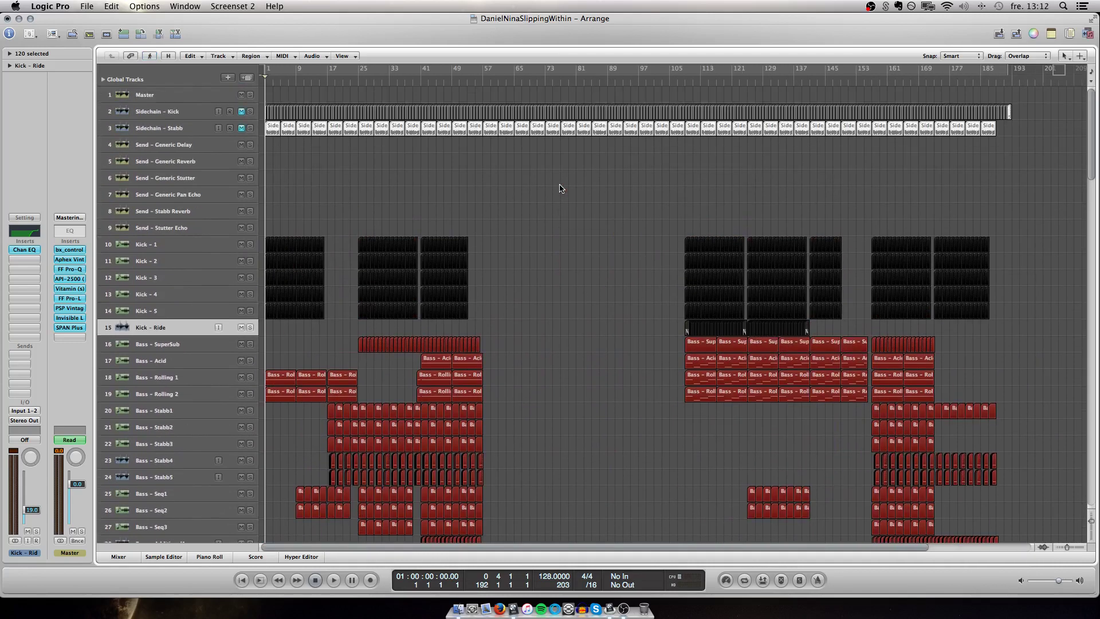
{"action": "left_click", "coordinate": [250, 245]}
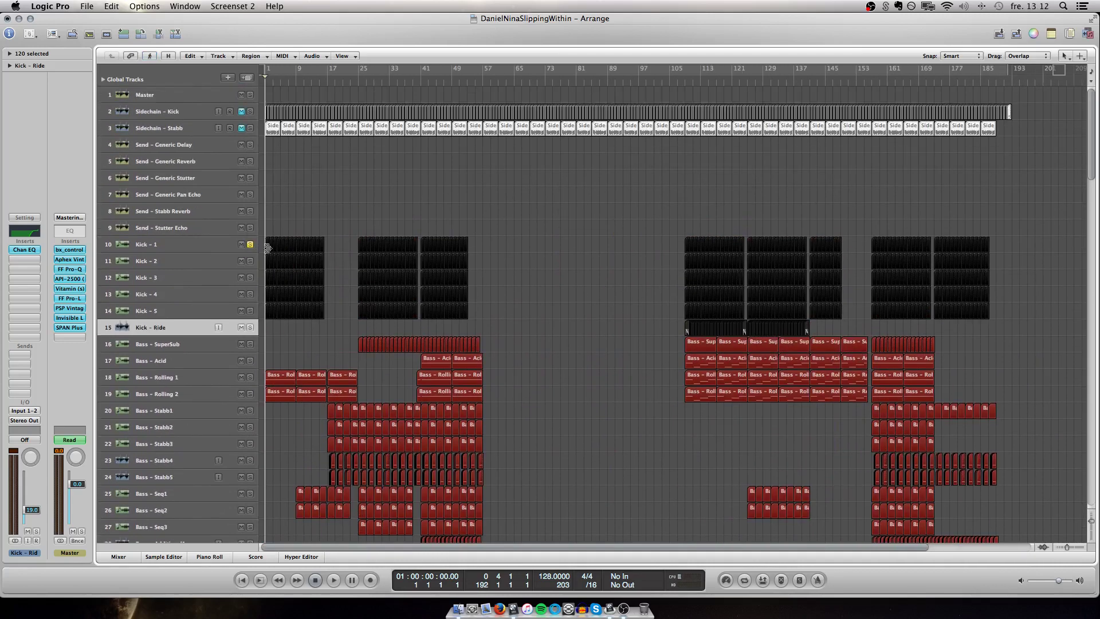
{"action": "left_click", "coordinate": [180, 244]}
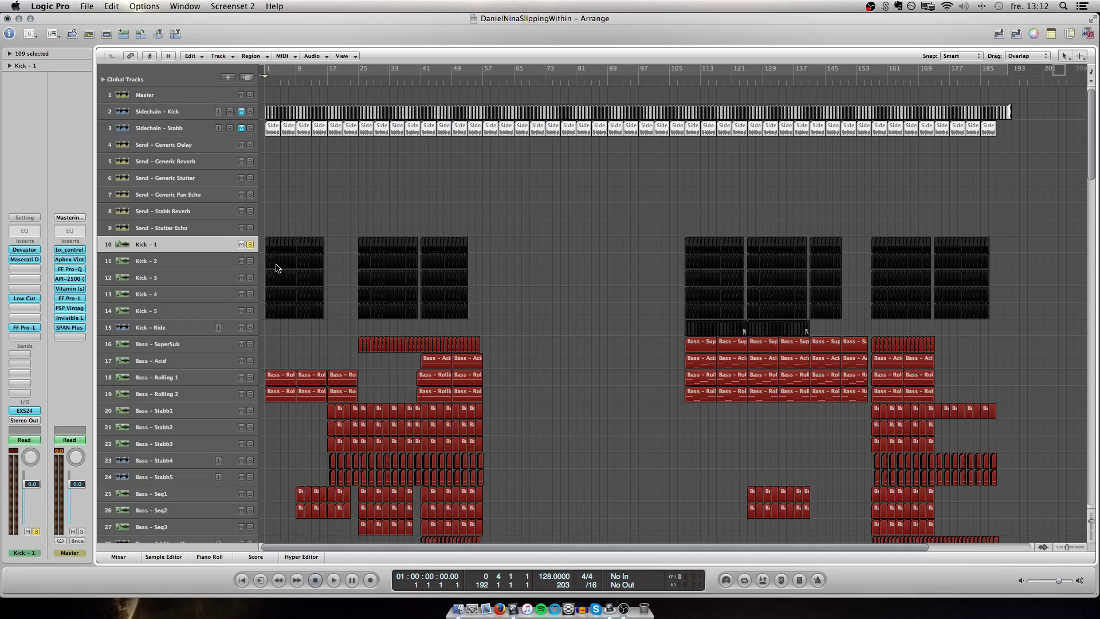
{"action": "key", "text": "space"}
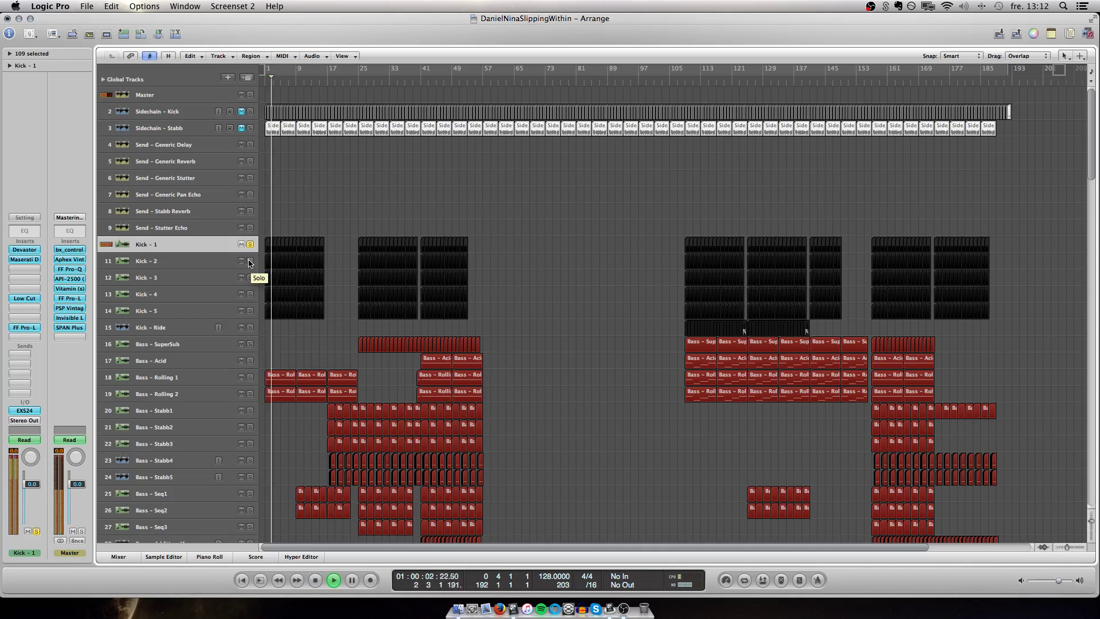
Audition Kick - 2, Kick - 3, Kick - 4 and Kick - 5 one at a time by soloing each track exclusively
{"action": "left_click", "coordinate": [250, 262]}
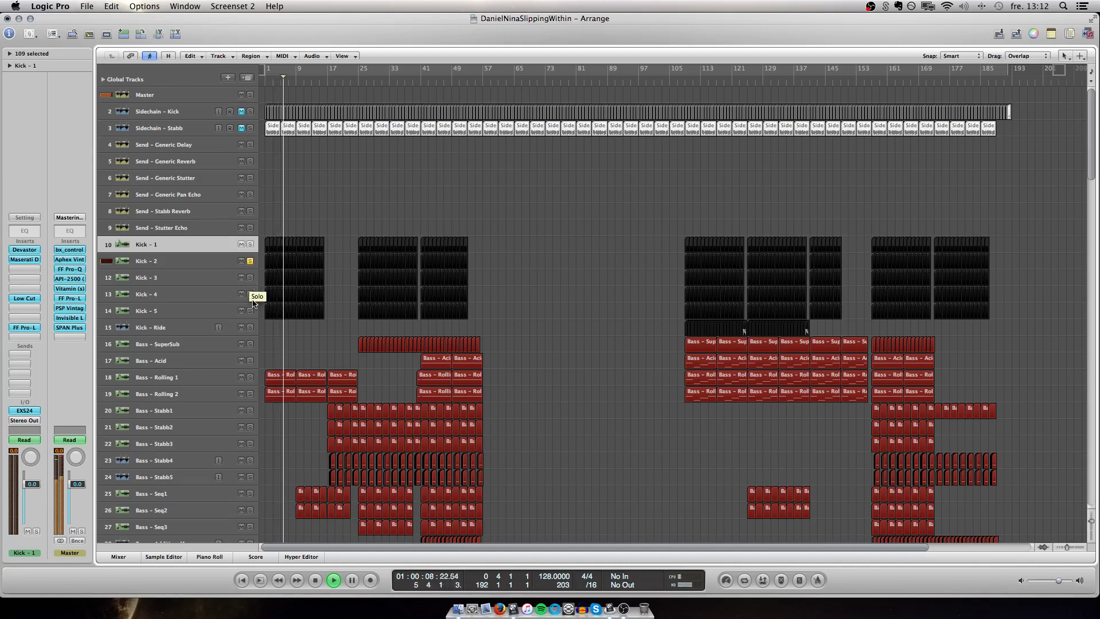
{"action": "left_click", "coordinate": [251, 279]}
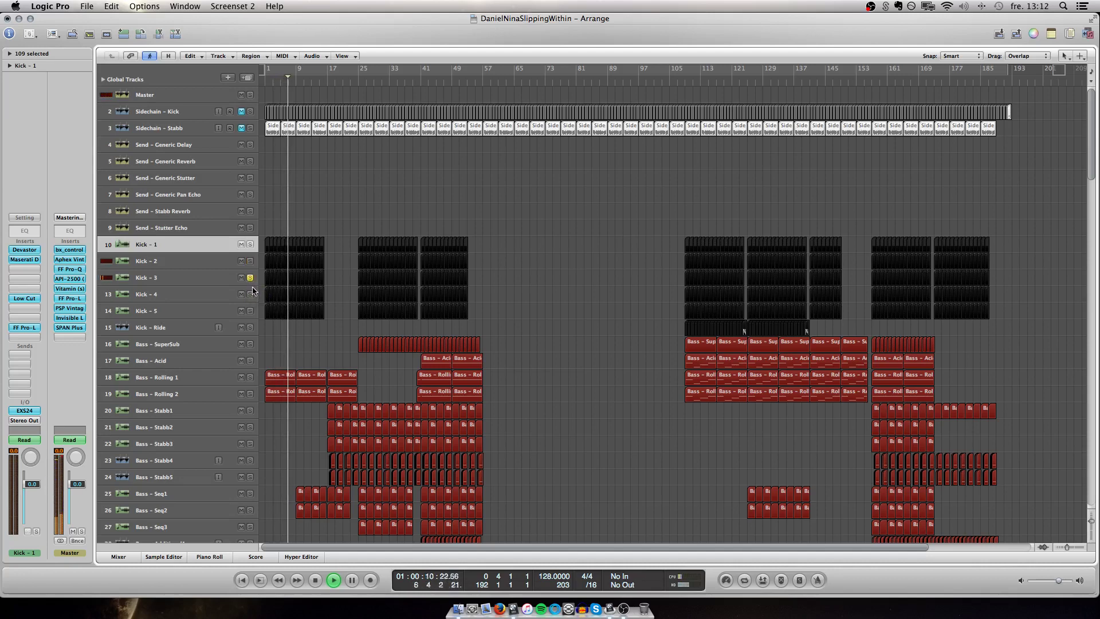
{"action": "left_click", "coordinate": [208, 281]}
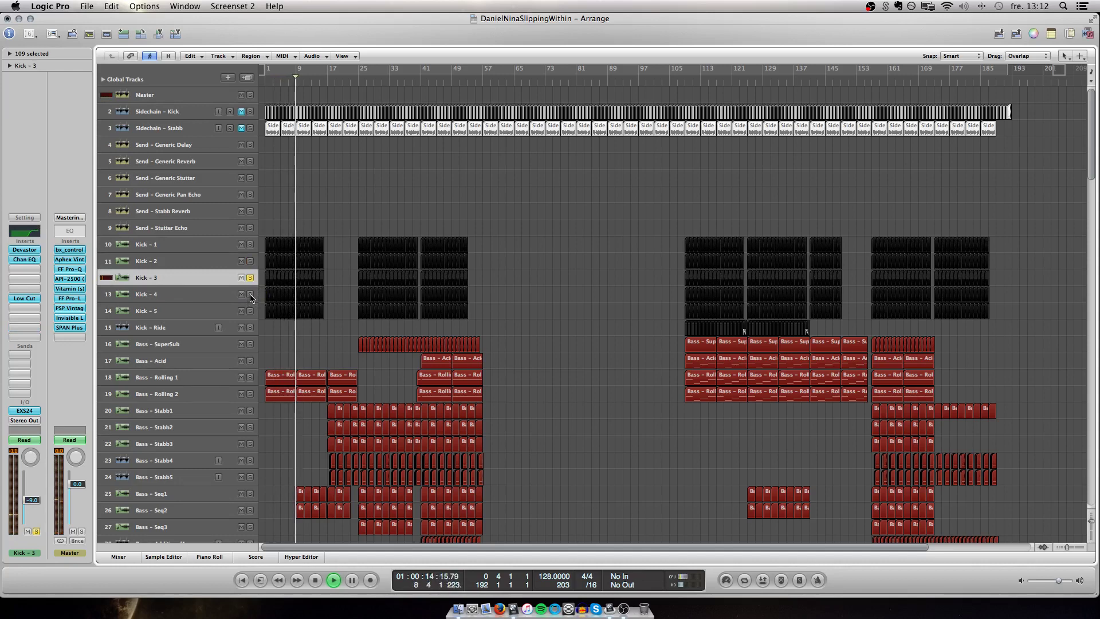
{"action": "left_click", "coordinate": [251, 295]}
{"action": "left_click", "coordinate": [251, 312], "text": "alt"}
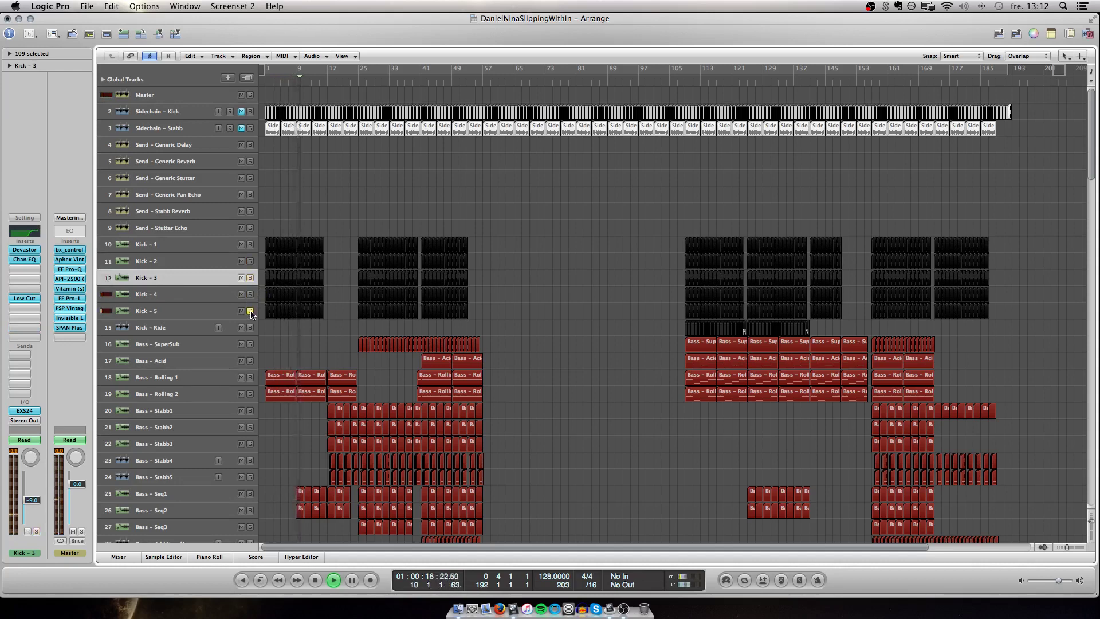
Solo Kick - 3 and Kick - 4 together with Kick - 5, and compare the channel strips of these three tracks
{"action": "left_click", "coordinate": [252, 279]}
{"action": "left_click", "coordinate": [252, 295]}
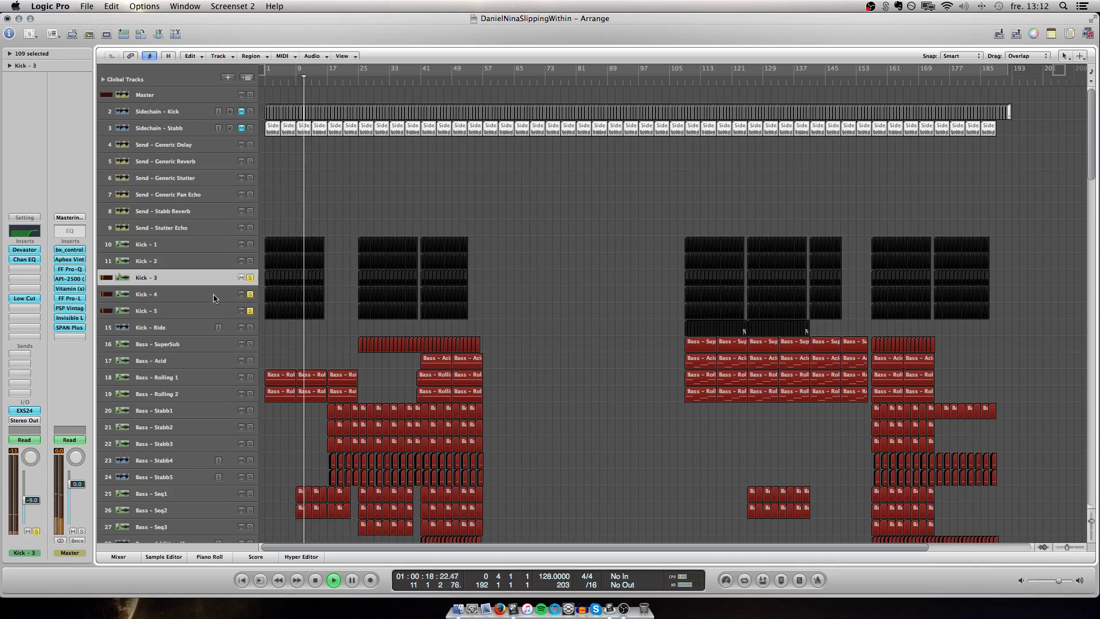
{"action": "key", "text": "Down"}
{"action": "key", "text": "Down"}
{"action": "key", "text": "Up"}
{"action": "key", "text": "Up"}
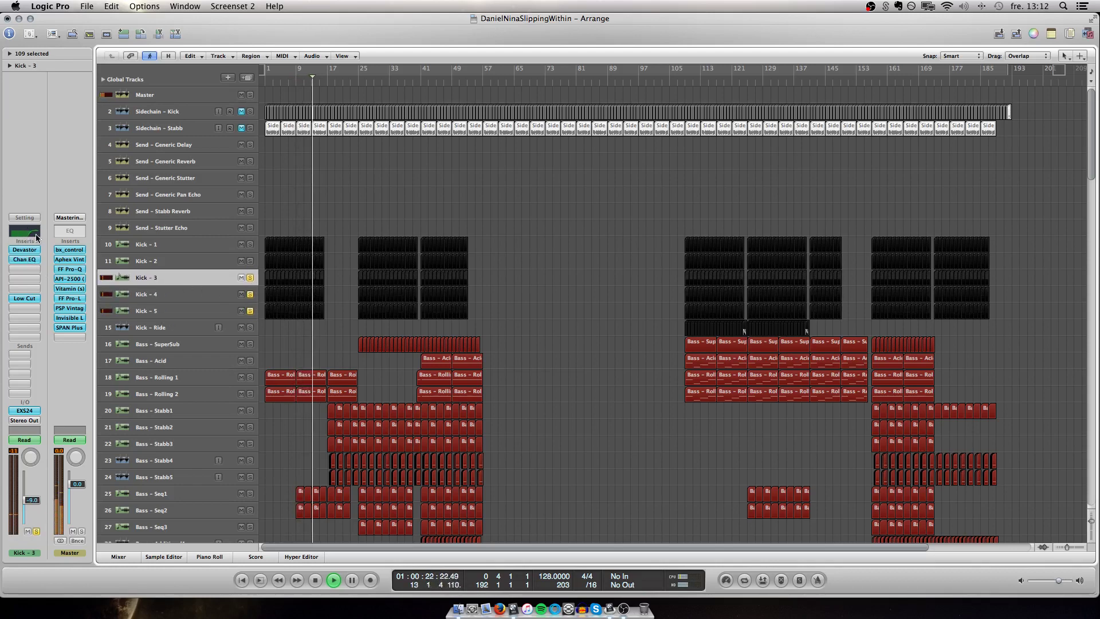
{"action": "key", "text": "Down"}
{"action": "key", "text": "Up"}
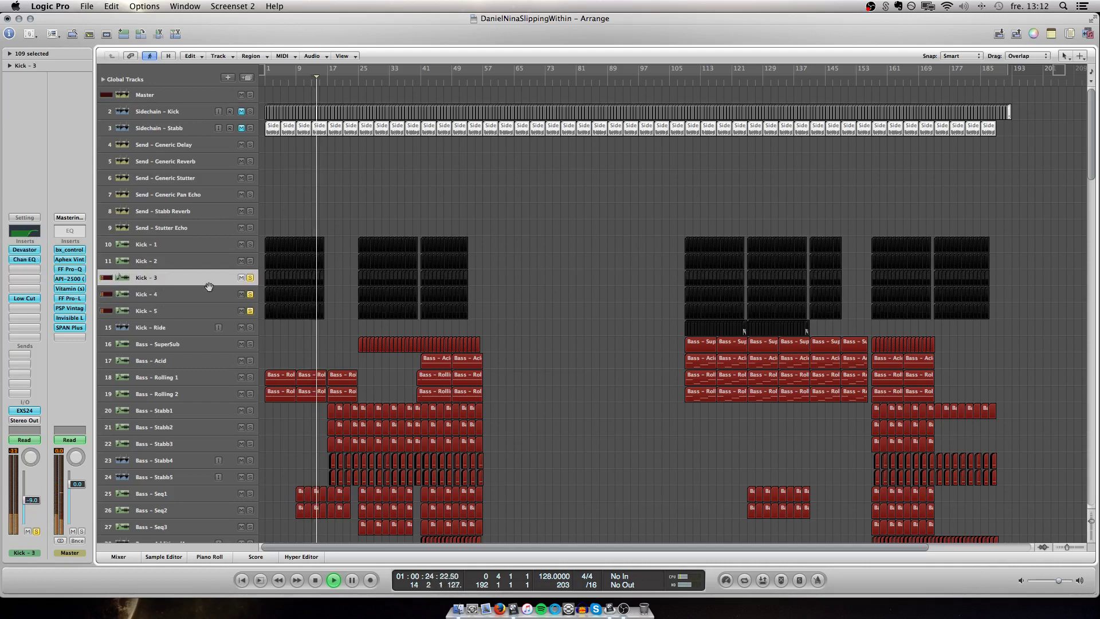
Add Kick - 1 and Kick - 2 to the solo, and play all five kick layers from bar 25
{"action": "left_click_drag", "start_coordinate": [250, 249], "coordinate": [250, 260]}
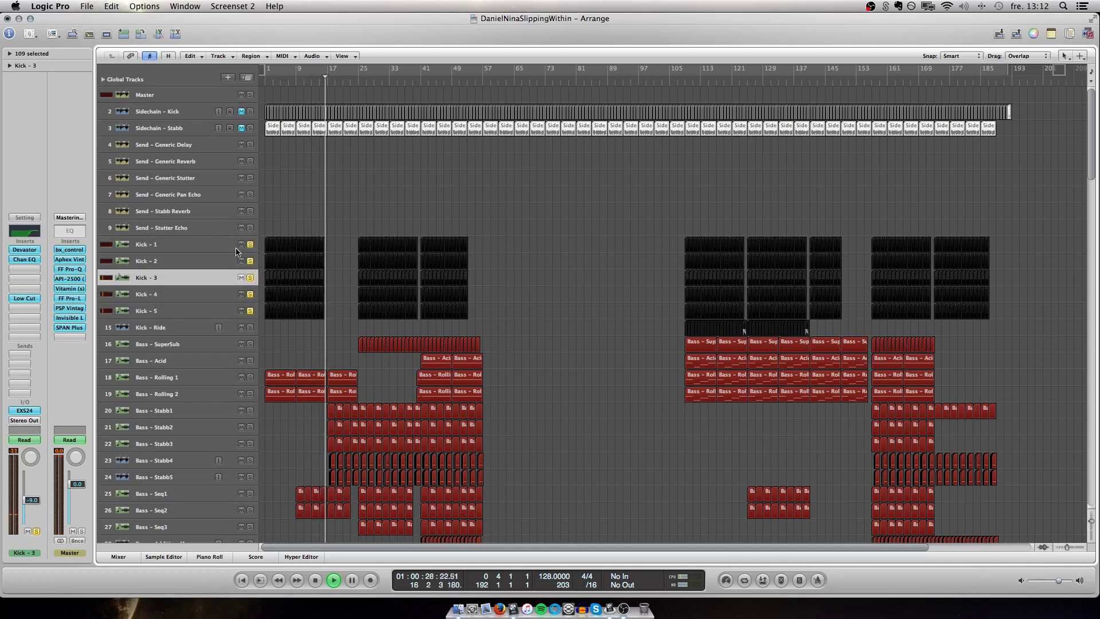
{"action": "left_click", "coordinate": [198, 245]}
{"action": "left_click", "coordinate": [357, 82]}
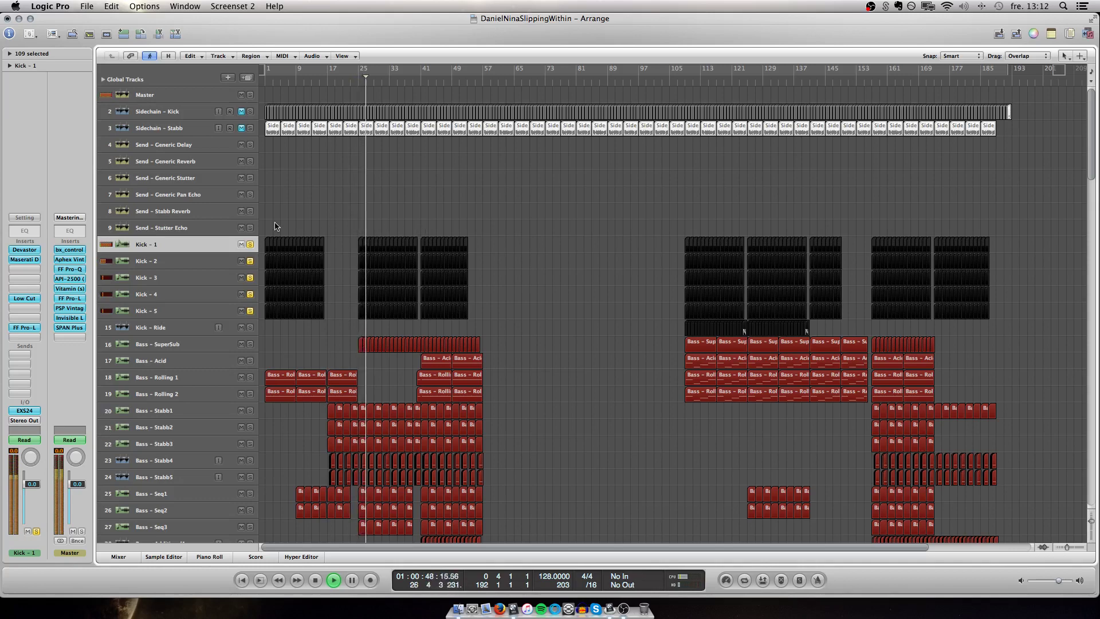
Show the track automation to check the Env2 (Amp) Decay curve on Kick - 1, and stop playback
{"action": "key", "text": "a"}
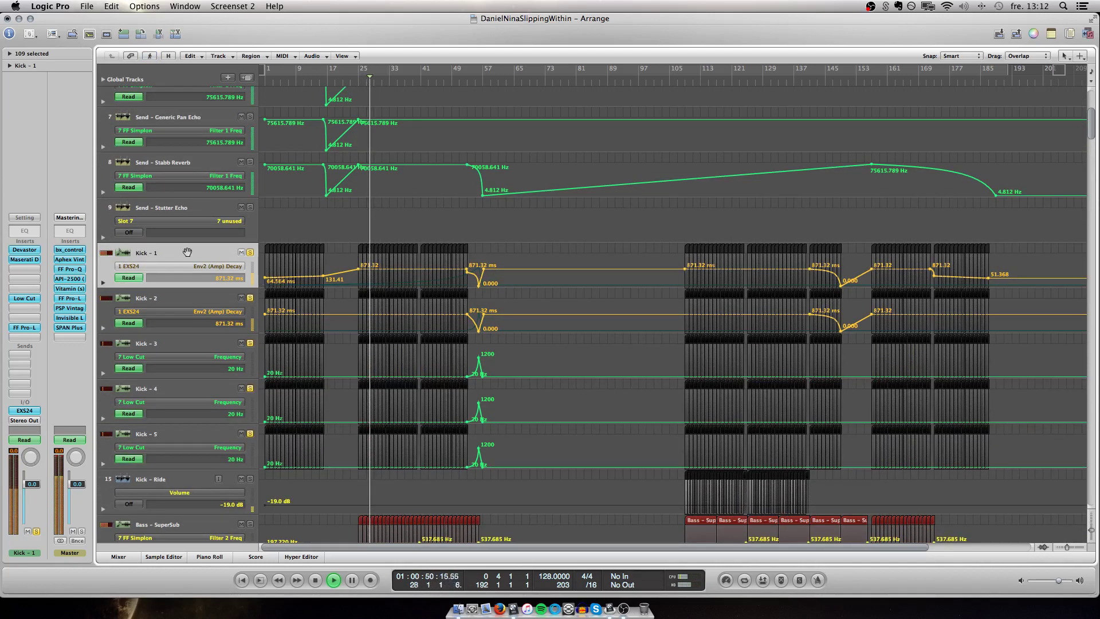
{"action": "left_click", "coordinate": [250, 253]}
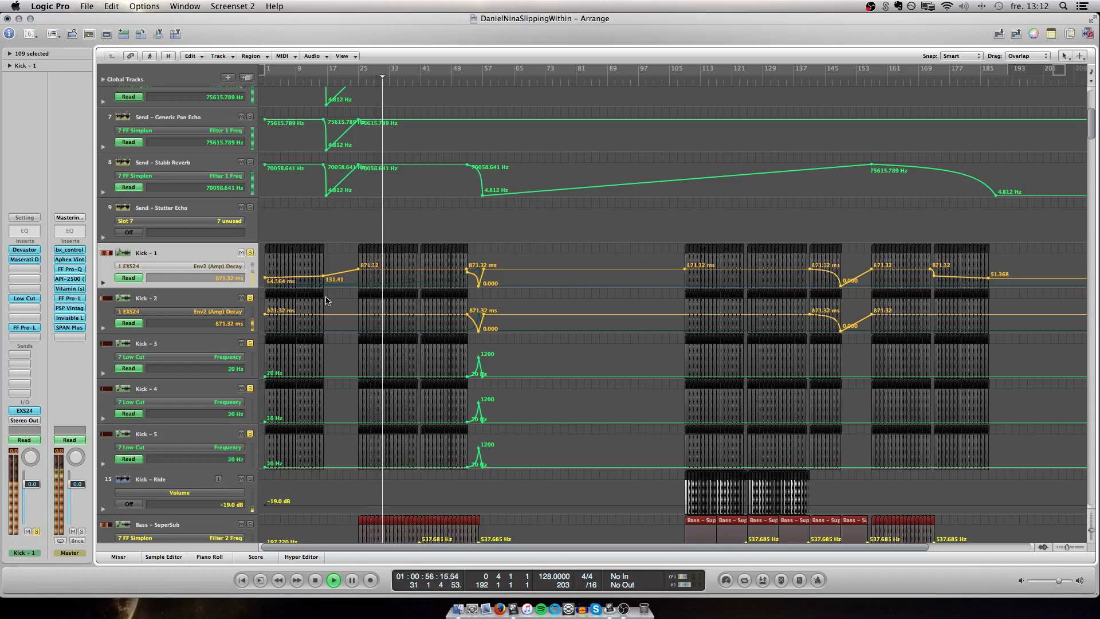
{"action": "key", "text": "space"}
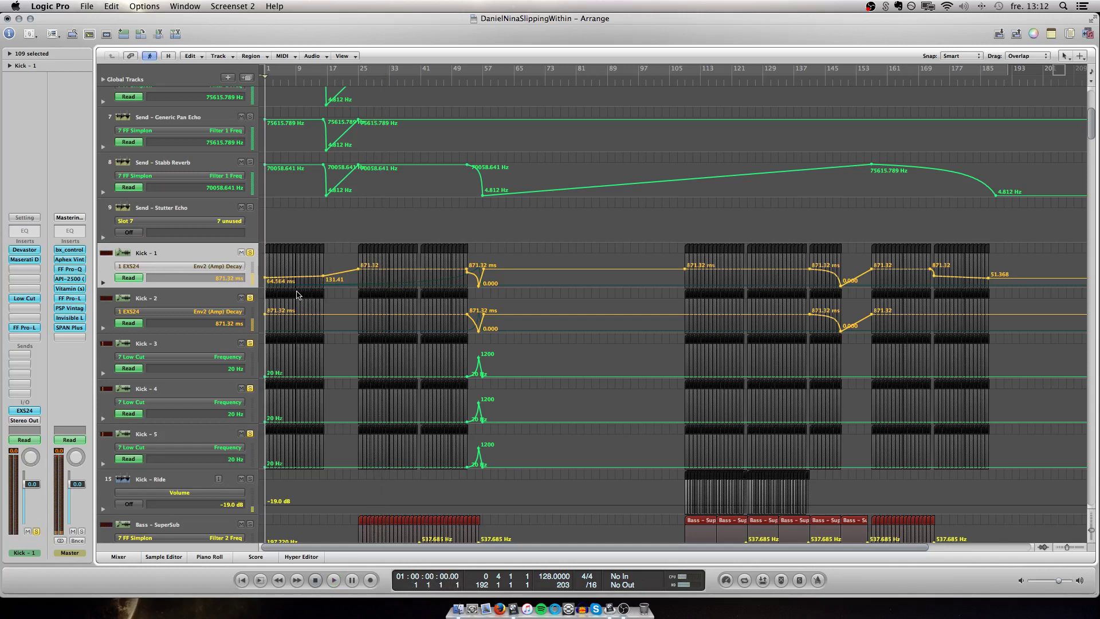
Play from the beginning and try to edit the opening part of Kick - 1's Env2 (Amp) Decay automation
{"action": "left_click", "coordinate": [291, 295]}
{"action": "key", "text": "space"}
{"action": "left_click", "coordinate": [291, 285]}
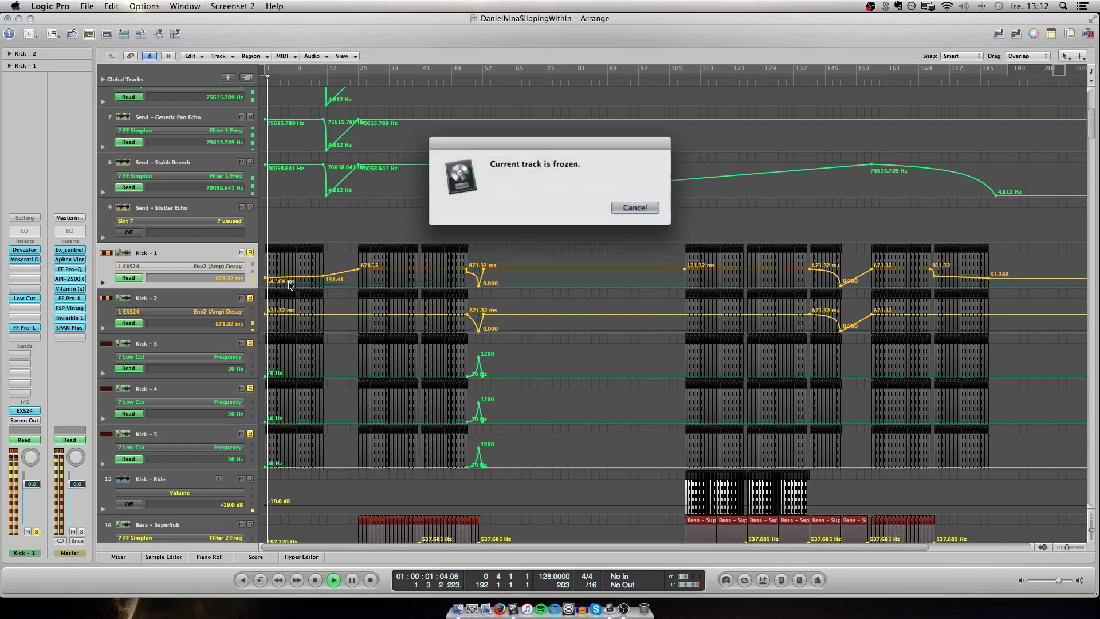
{"action": "left_click", "coordinate": [633, 208]}
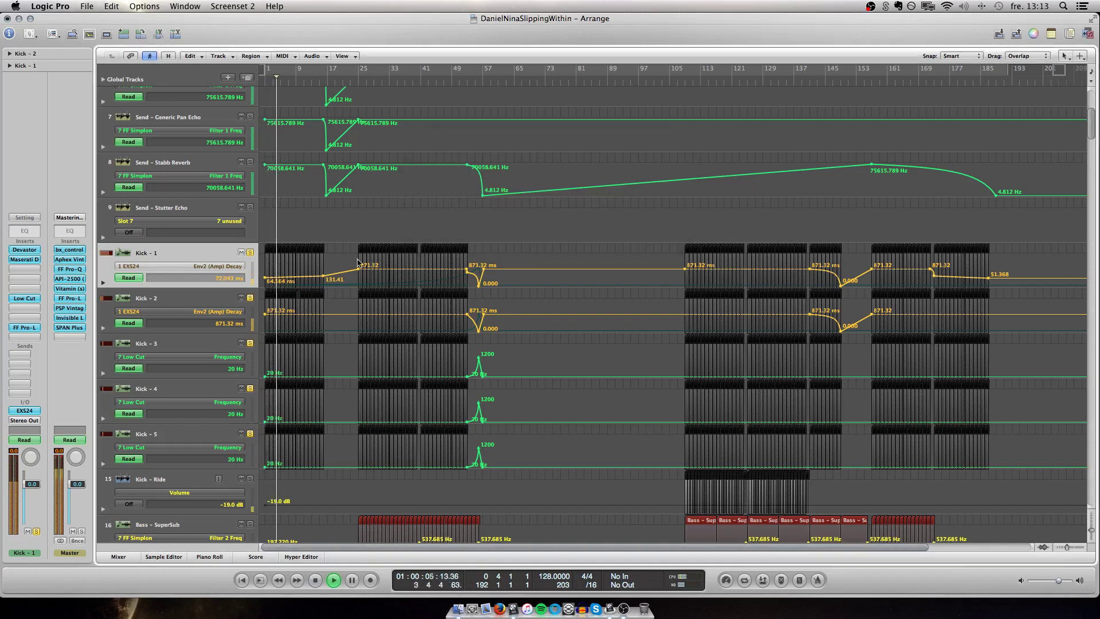
Review the automation on the Master and send tracks, and listen to the kicks from bar 25
{"action": "scroll", "coordinate": [352, 198], "scroll_direction": "up", "scroll_amount": 1}
{"action": "scroll", "coordinate": [352, 197], "scroll_direction": "up", "scroll_amount": 10}
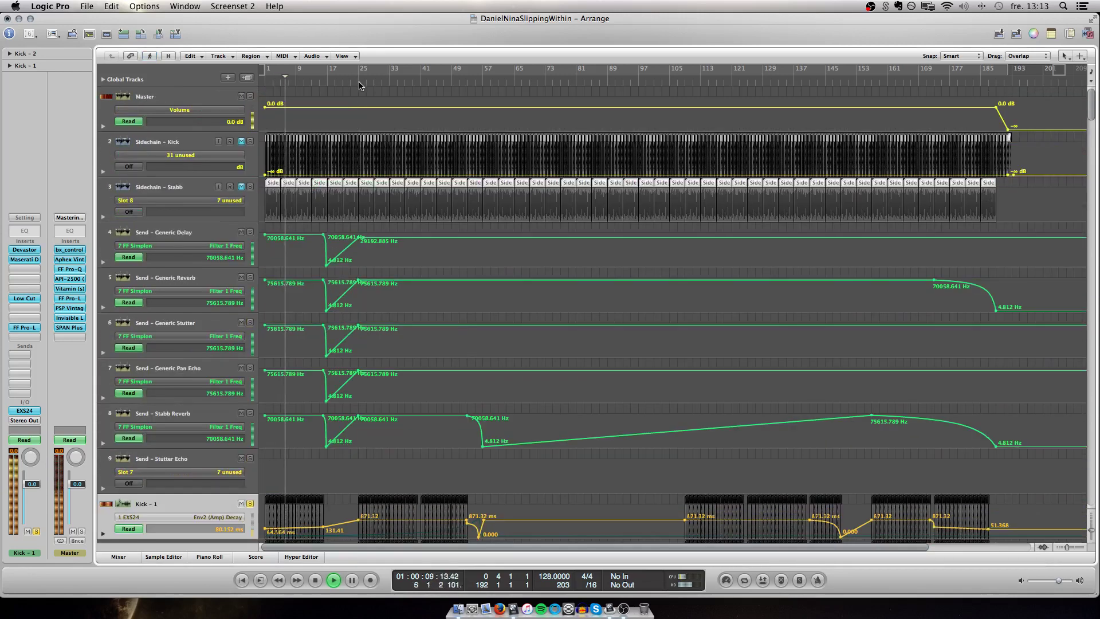
{"action": "scroll", "coordinate": [354, 86], "scroll_direction": "down", "scroll_amount": 3}
{"action": "scroll", "coordinate": [354, 86], "scroll_direction": "down", "scroll_amount": 5}
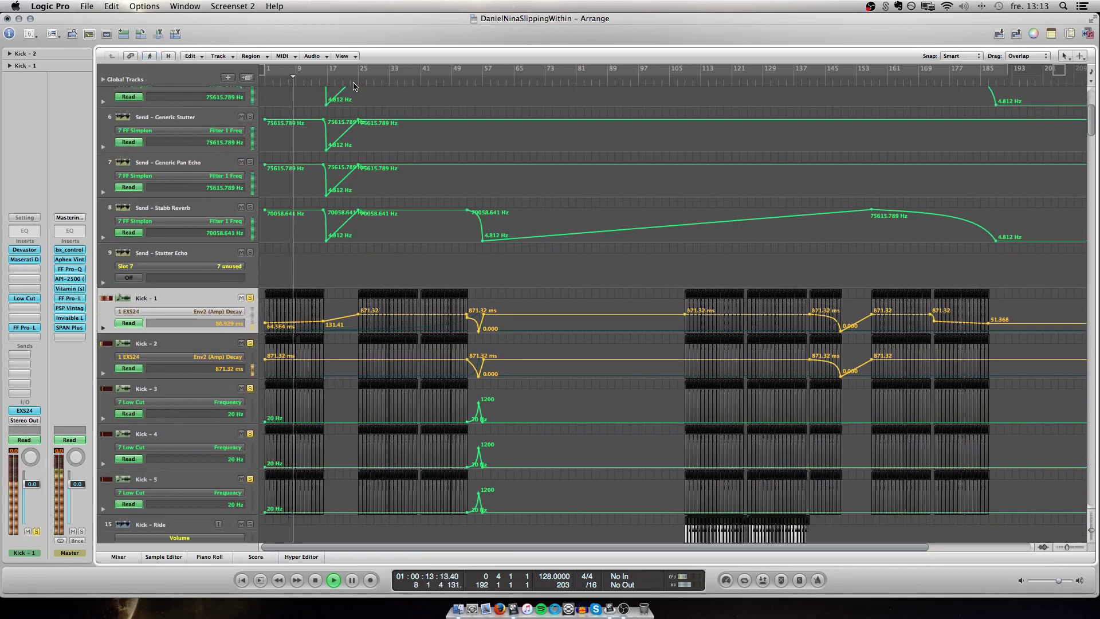
{"action": "left_click", "coordinate": [356, 83]}
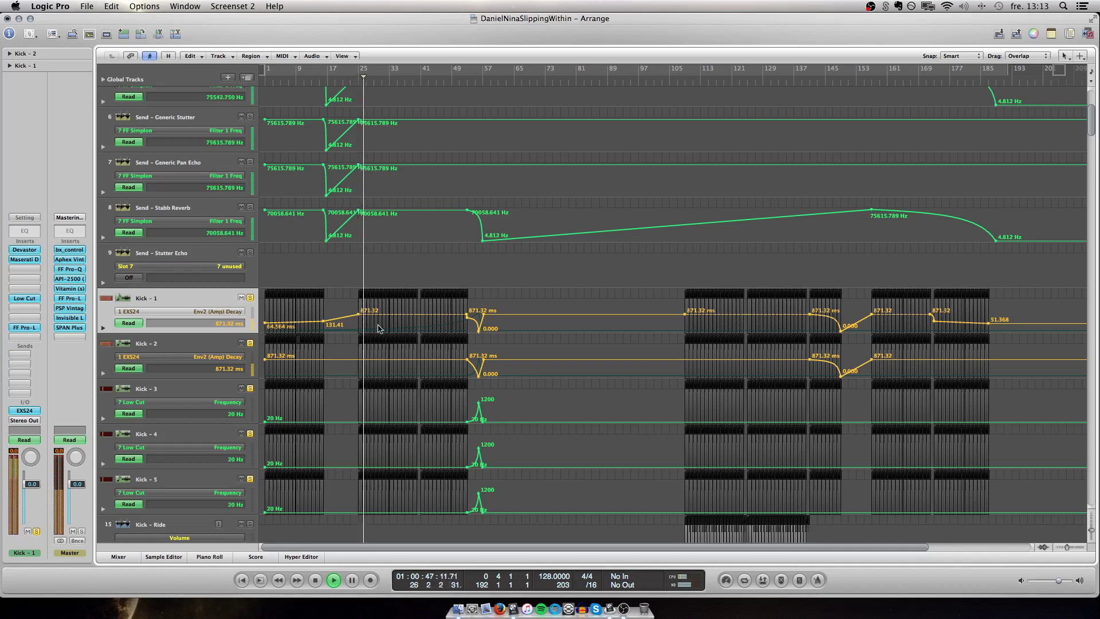
Hide the track automation and set a cycle range from bar 25 to bar 41
{"action": "scroll", "coordinate": [378, 328], "scroll_direction": "down", "scroll_amount": 5}
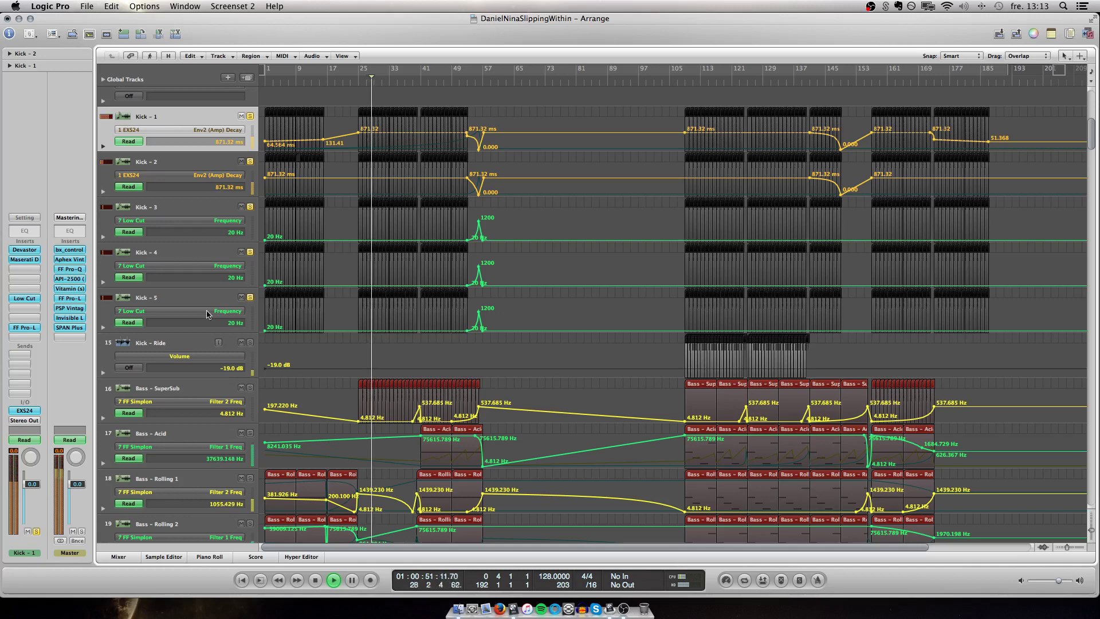
{"action": "key", "text": "a"}
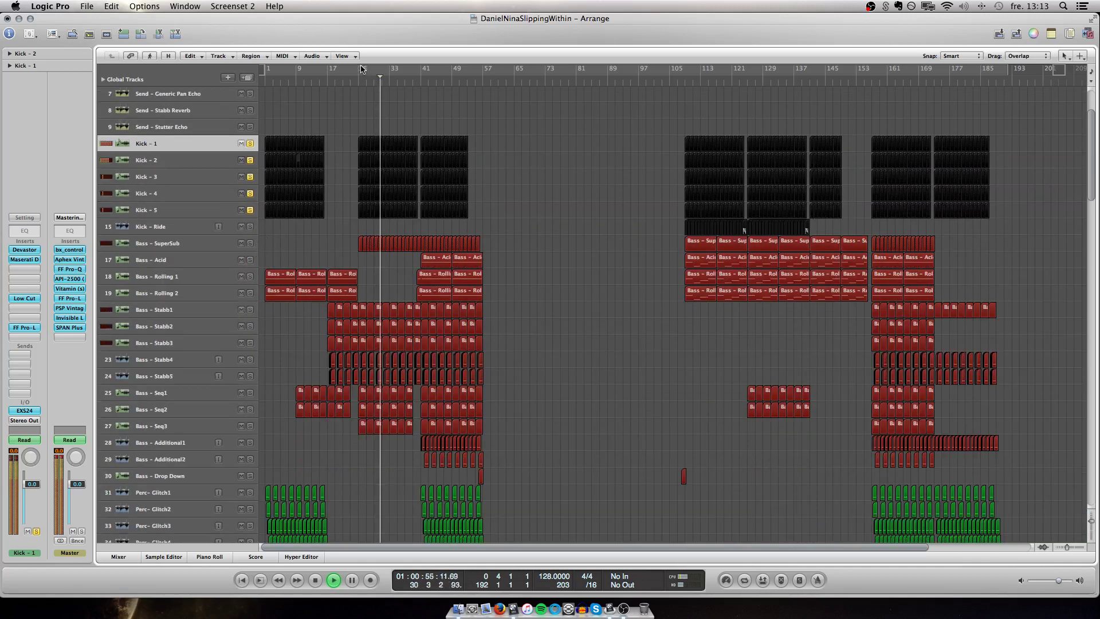
{"action": "left_click_drag", "start_coordinate": [360, 68], "coordinate": [423, 81]}
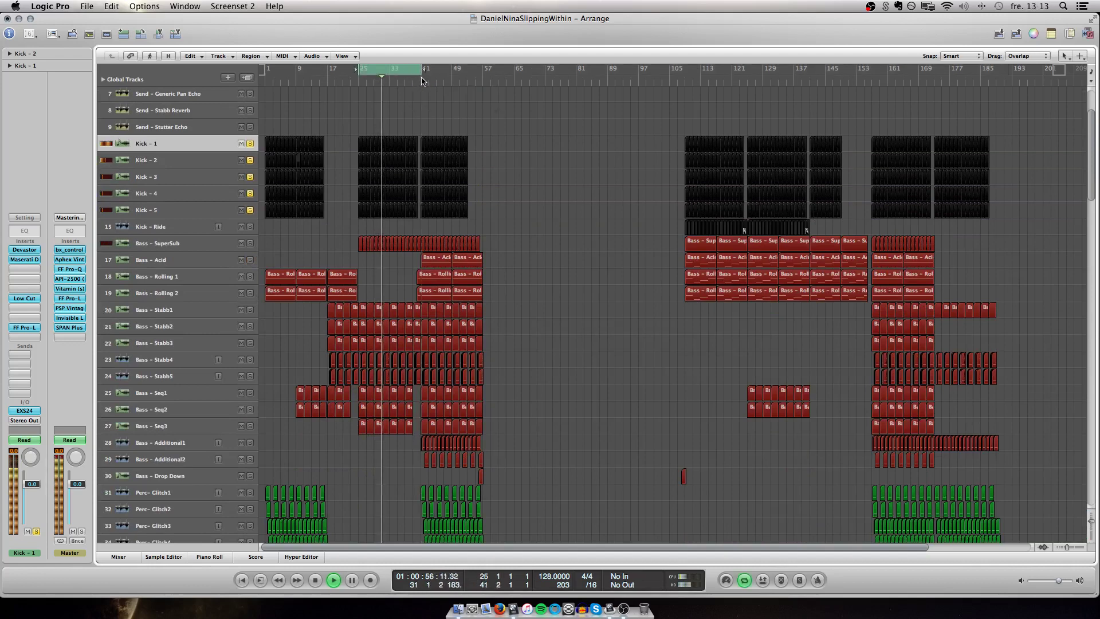
Solo Bass - SuperSub along with the kicks, and examine its channel strip and regions within the cycle range
{"action": "left_click", "coordinate": [250, 243]}
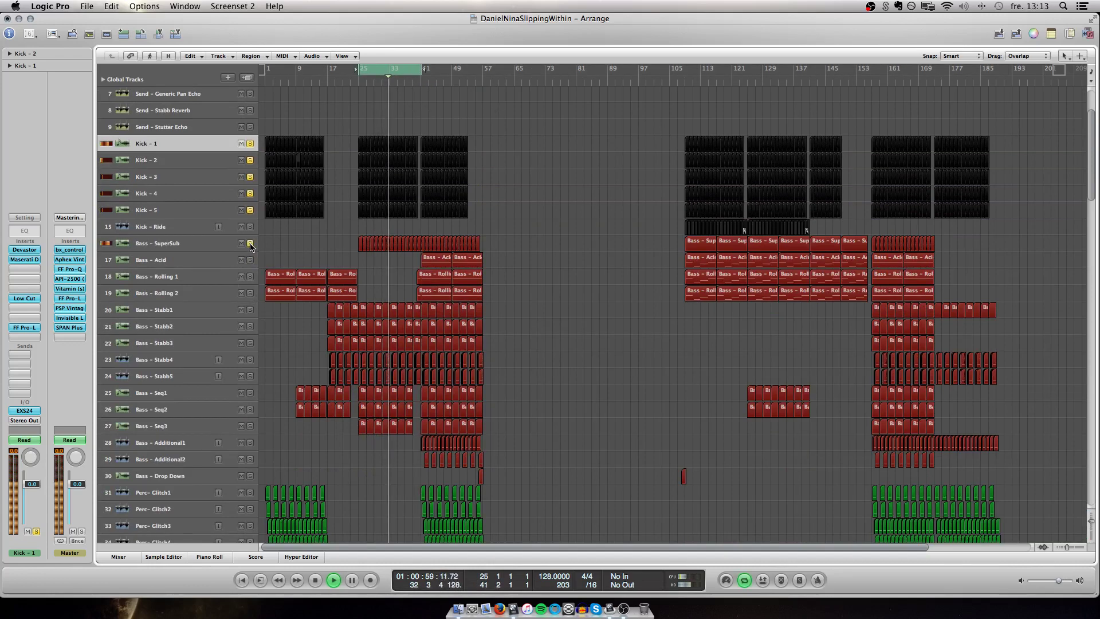
{"action": "left_click", "coordinate": [165, 245]}
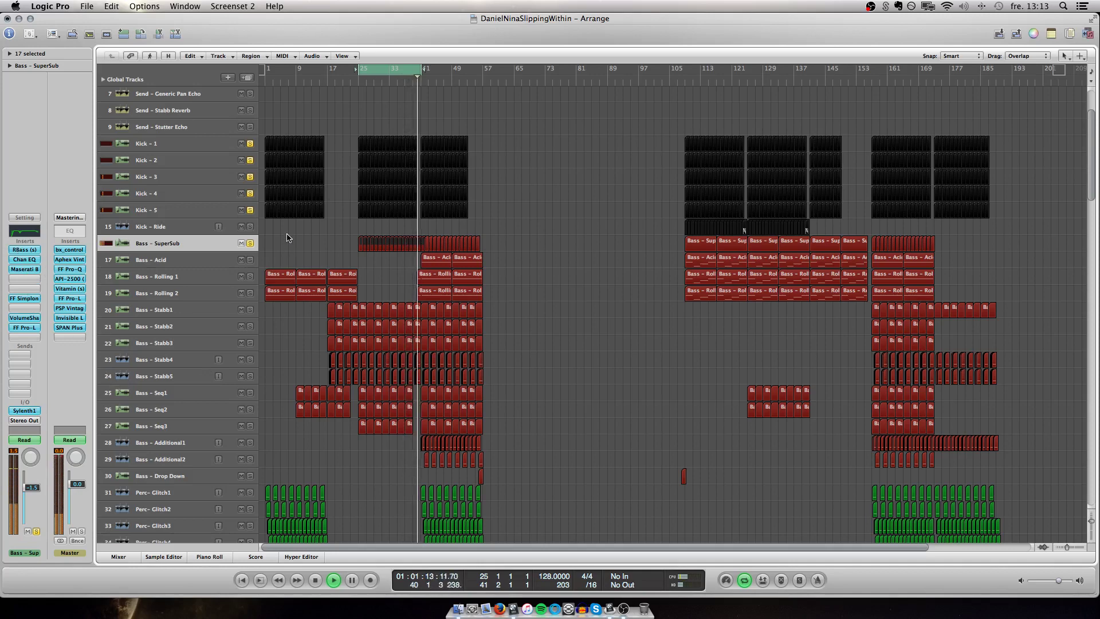
{"action": "key", "text": "ctrl+Right"}
{"action": "key", "text": "ctrl+Right"}
{"action": "key", "text": "ctrl+Right"}
{"action": "key", "text": "ctrl+Right"}
{"action": "key", "text": "ctrl+Right"}
{"action": "key", "text": "ctrl+Down"}
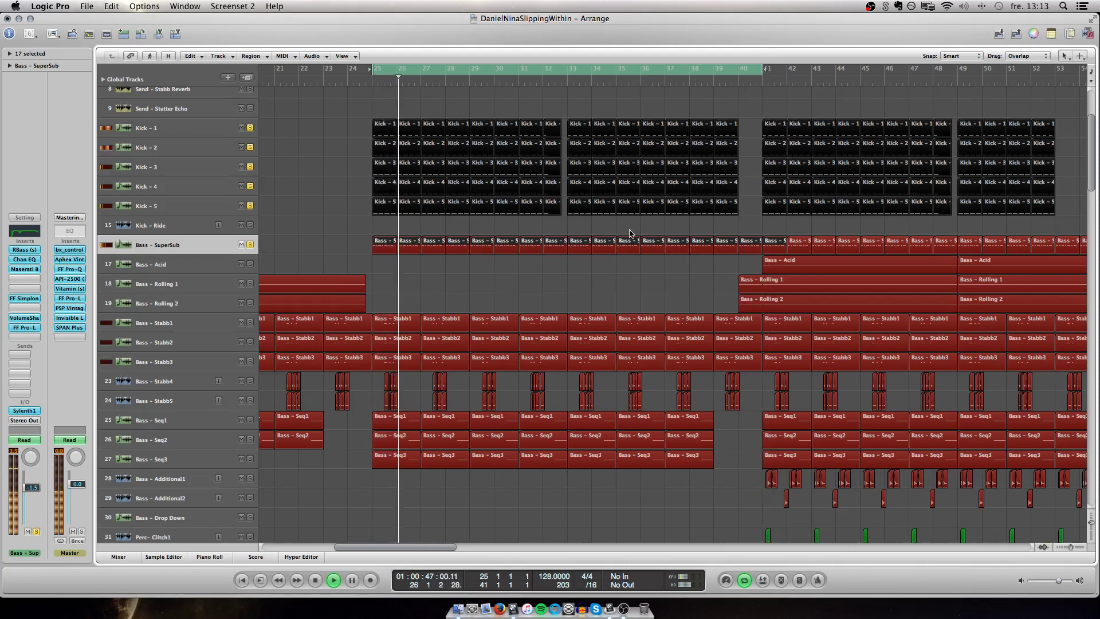
Solo Bass - Stabb1 through Bass - Stabb5 with the kicks, and take Bass - SuperSub out of the solo
{"action": "scroll", "coordinate": [573, 224], "scroll_direction": "down", "scroll_amount": 3}
{"action": "scroll", "coordinate": [450, 209], "scroll_direction": "left", "scroll_amount": 5}
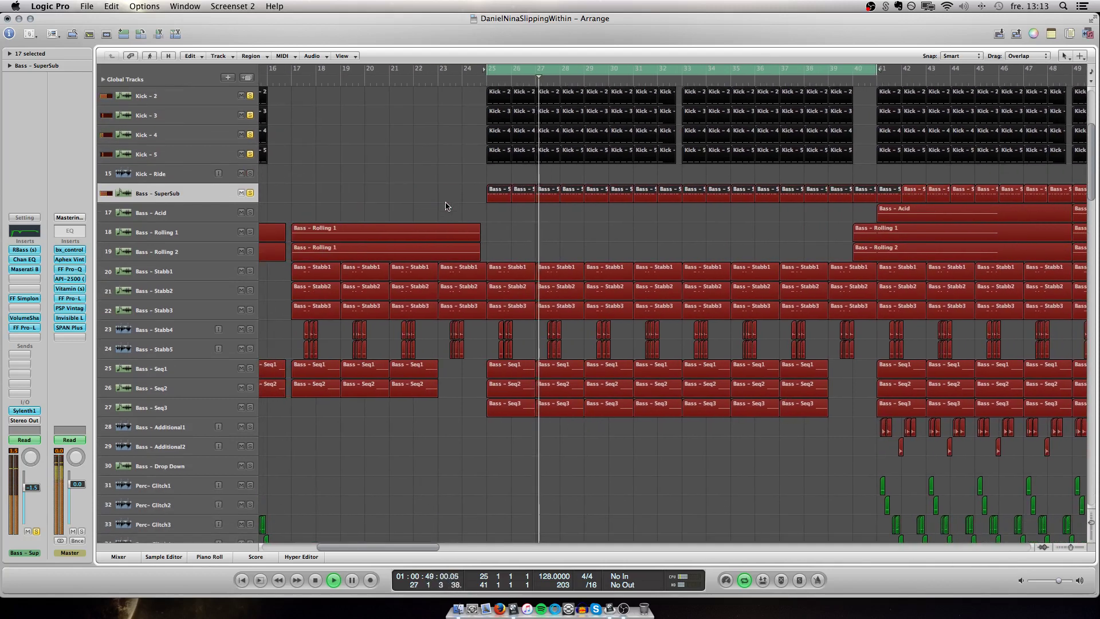
{"action": "scroll", "coordinate": [373, 189], "scroll_direction": "right", "scroll_amount": 6}
{"action": "scroll", "coordinate": [373, 189], "scroll_direction": "down", "scroll_amount": 1}
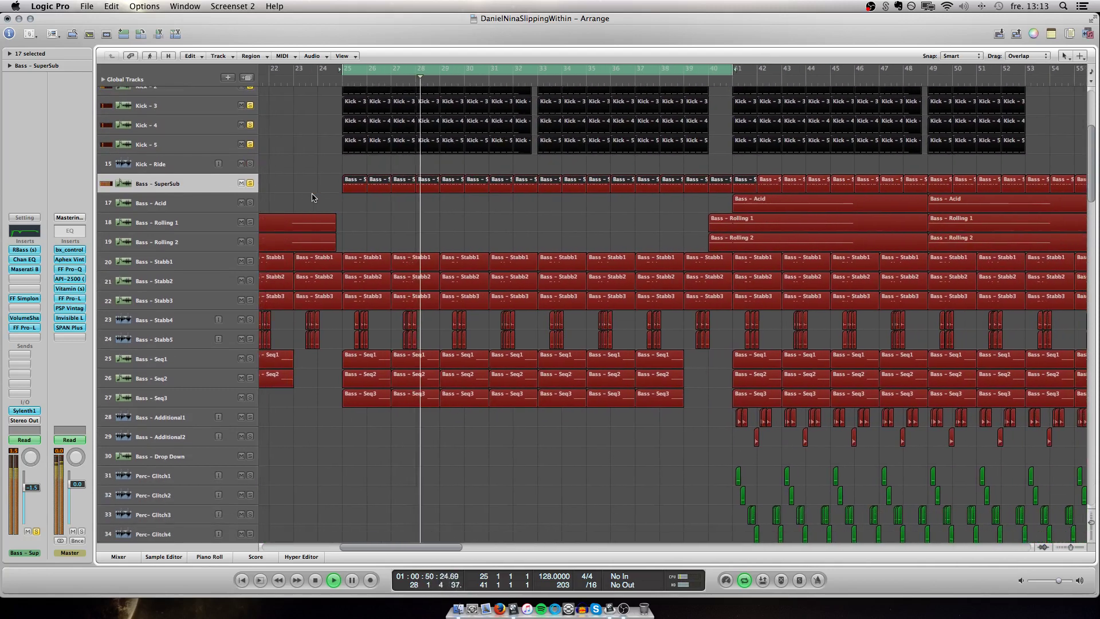
{"action": "scroll", "coordinate": [313, 197], "scroll_direction": "left", "scroll_amount": 1}
{"action": "scroll", "coordinate": [240, 257], "scroll_direction": "up", "scroll_amount": 1}
{"action": "scroll", "coordinate": [240, 258], "scroll_direction": "left", "scroll_amount": 2}
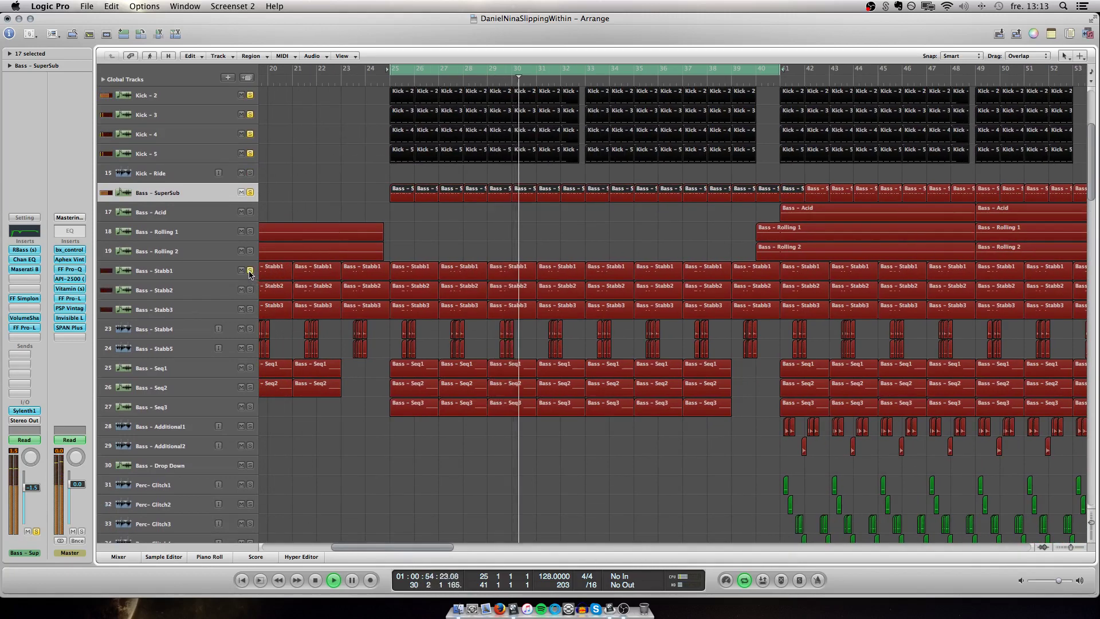
{"action": "left_click_drag", "start_coordinate": [250, 271], "coordinate": [250, 309]}
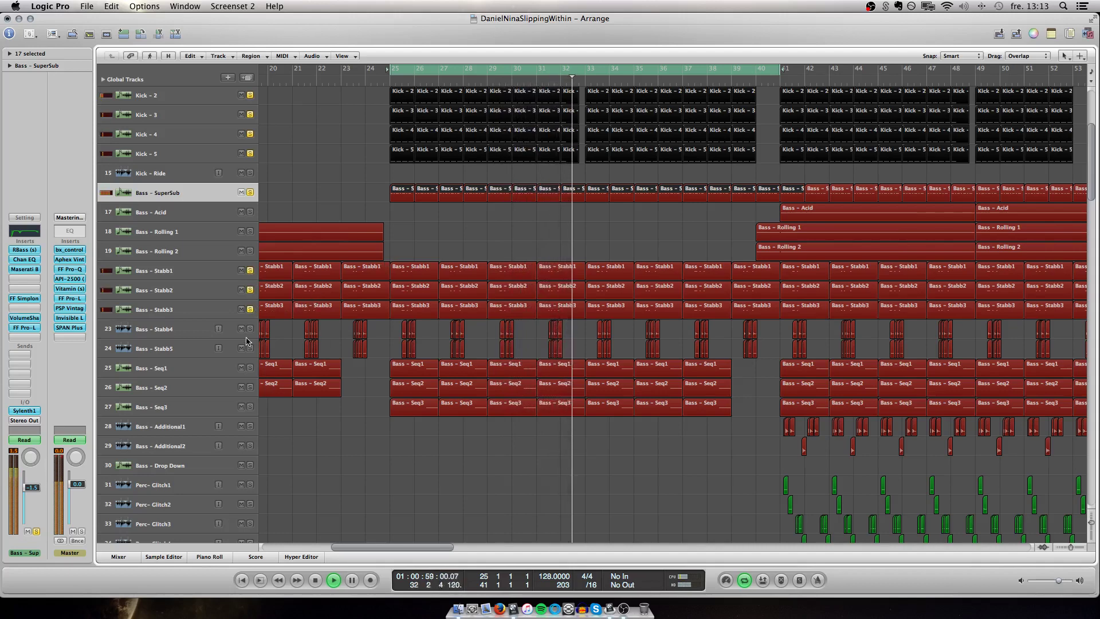
{"action": "left_click_drag", "start_coordinate": [250, 328], "coordinate": [249, 349]}
{"action": "left_click", "coordinate": [250, 192]}
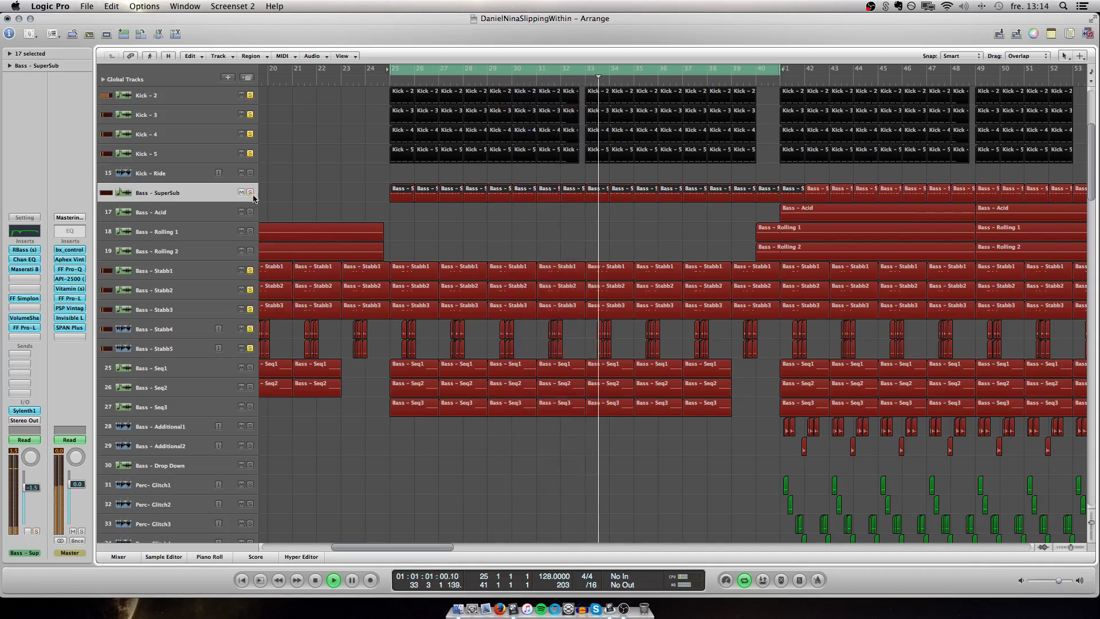
Unsolo the five Bass - Stabb tracks, and solo only Bass - Stabb1
{"action": "scroll", "coordinate": [303, 275], "scroll_direction": "right", "scroll_amount": 1}
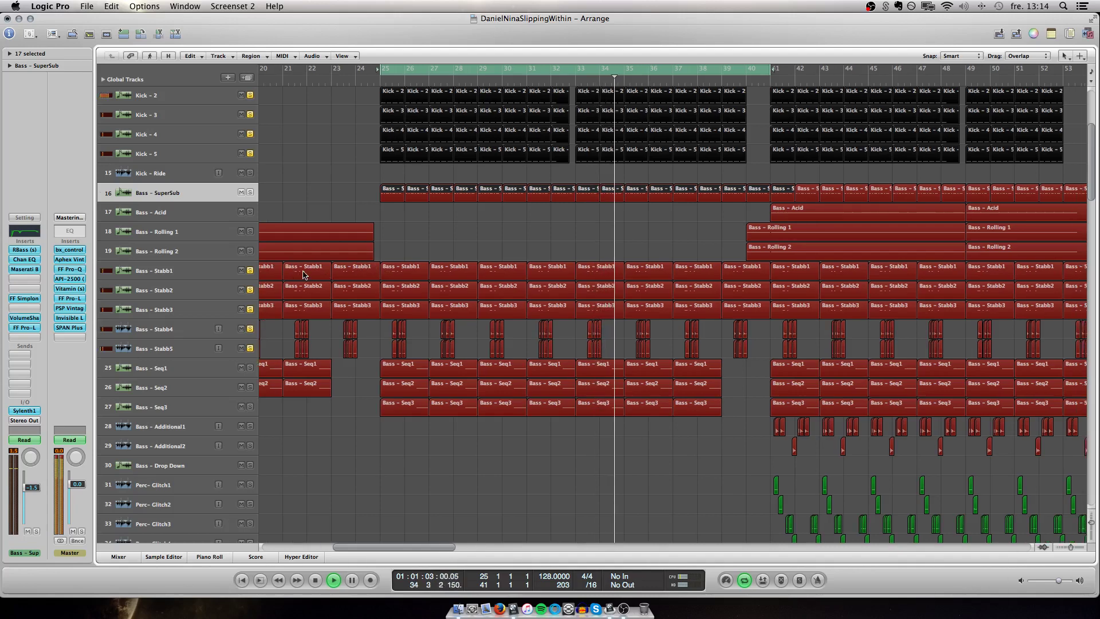
{"action": "left_click_drag", "start_coordinate": [250, 270], "coordinate": [249, 347]}
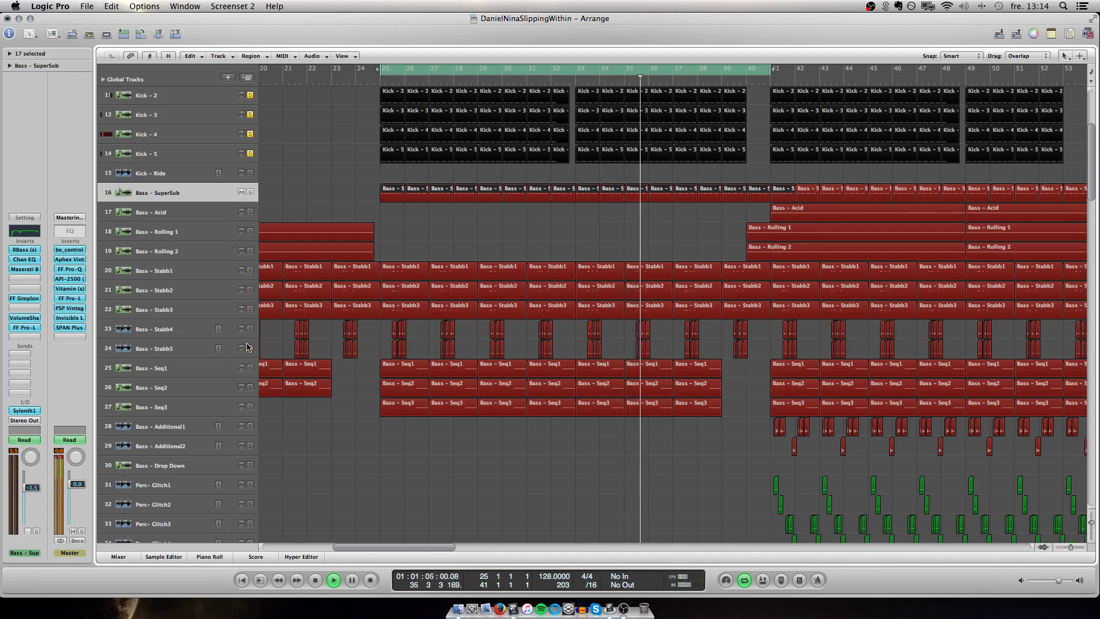
{"action": "left_click", "coordinate": [250, 270], "text": "alt"}
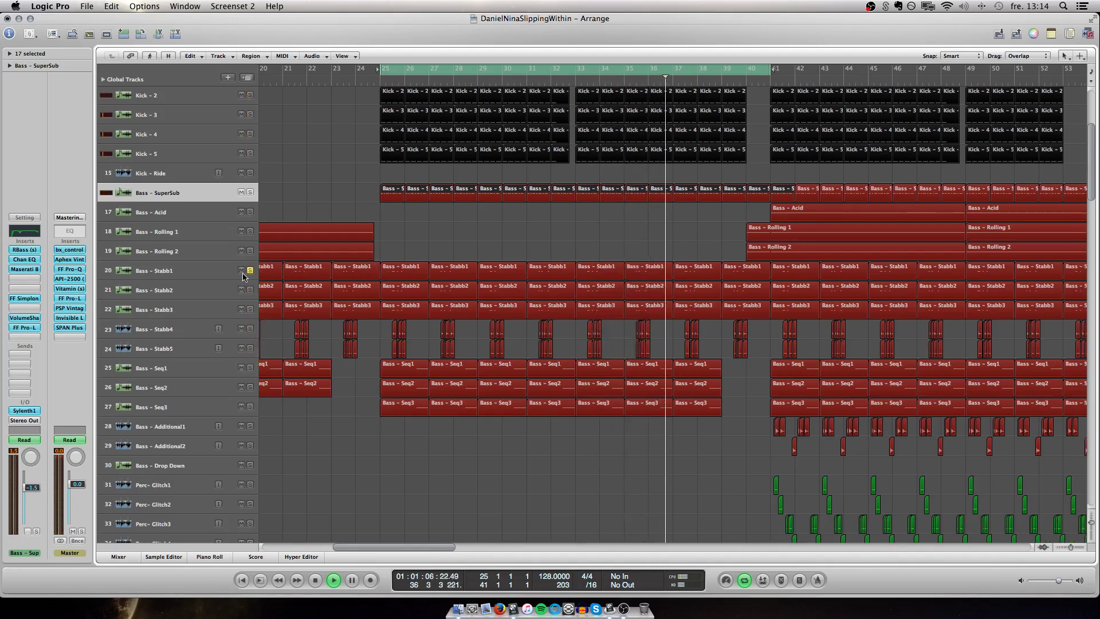
Examine Bass - Stabb1's channel strip during playback, and add Bass - Stabb2 and Bass - Stabb3 to the solo
{"action": "left_click", "coordinate": [194, 274]}
{"action": "key", "text": "space"}
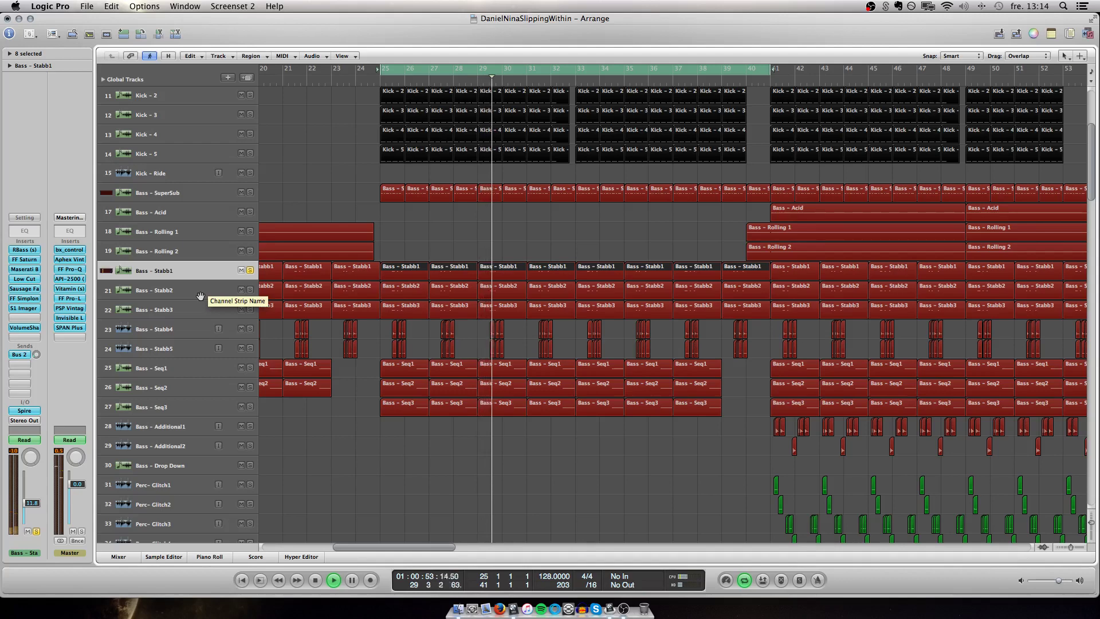
{"action": "left_click", "coordinate": [250, 290]}
{"action": "left_click", "coordinate": [250, 309]}
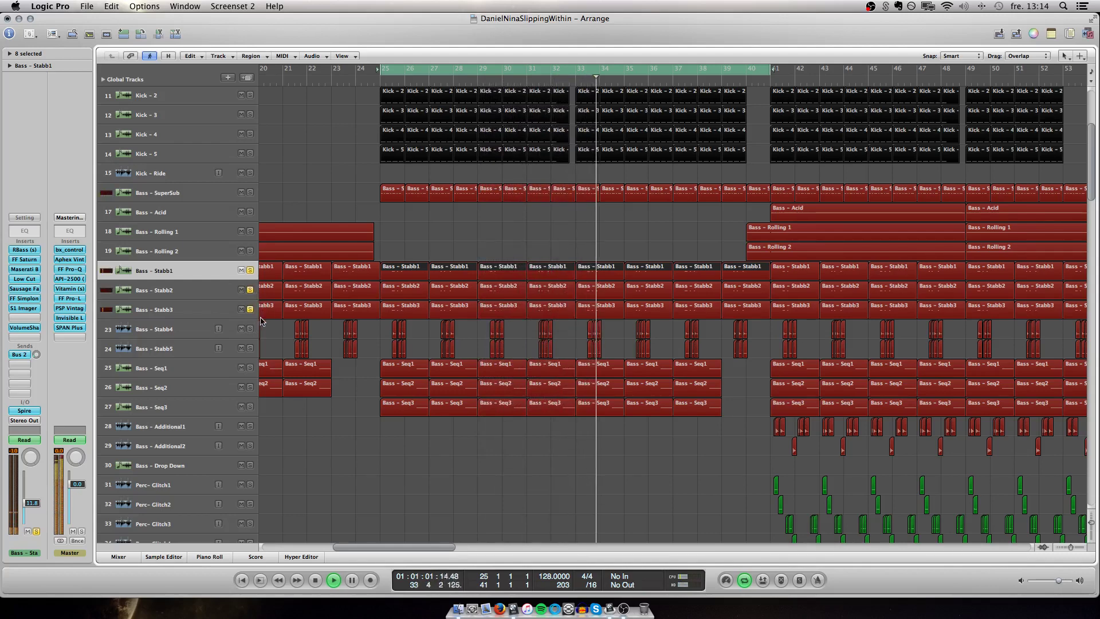
Add Bass - Stabb4 and Bass - Stabb5 to the solo, and examine each track's channel strip
{"action": "left_click", "coordinate": [194, 328]}
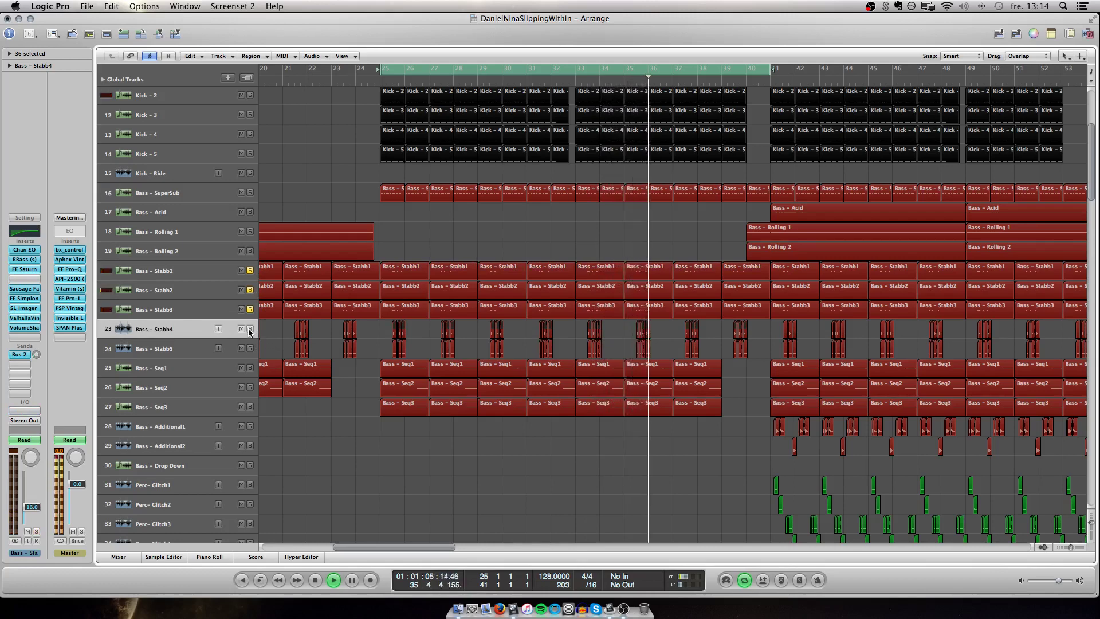
{"action": "left_click", "coordinate": [250, 329]}
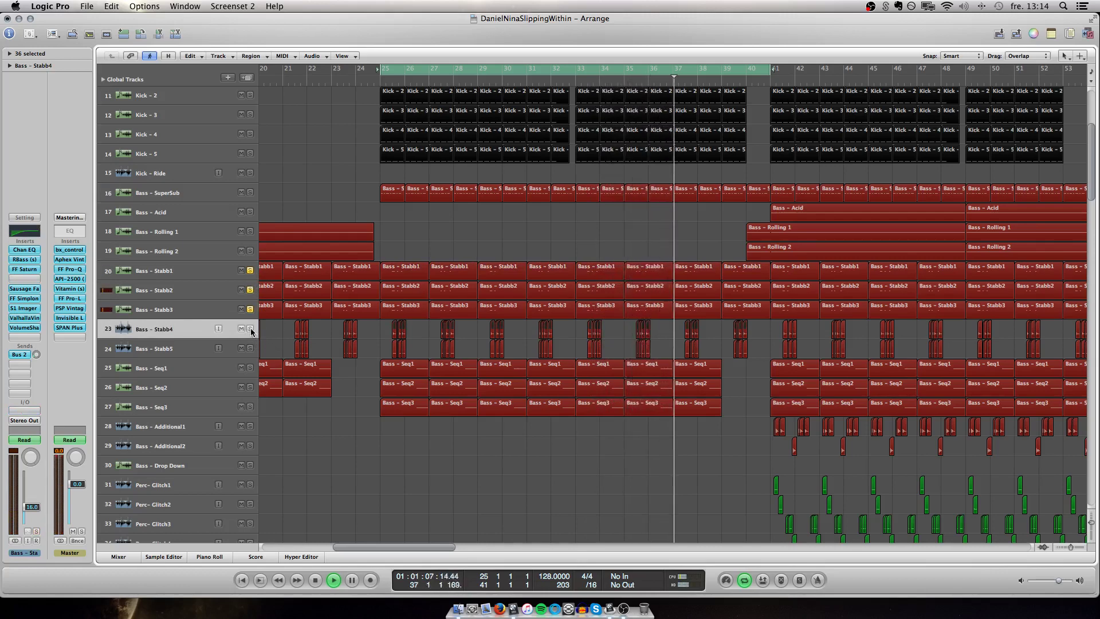
{"action": "left_click", "coordinate": [250, 348]}
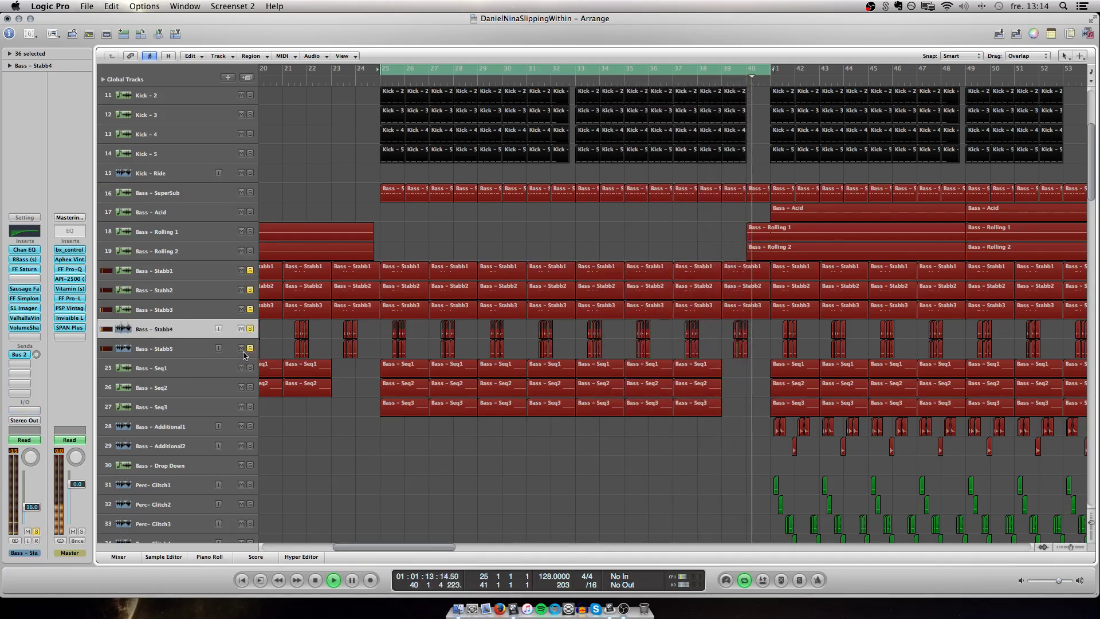
{"action": "left_click", "coordinate": [201, 343]}
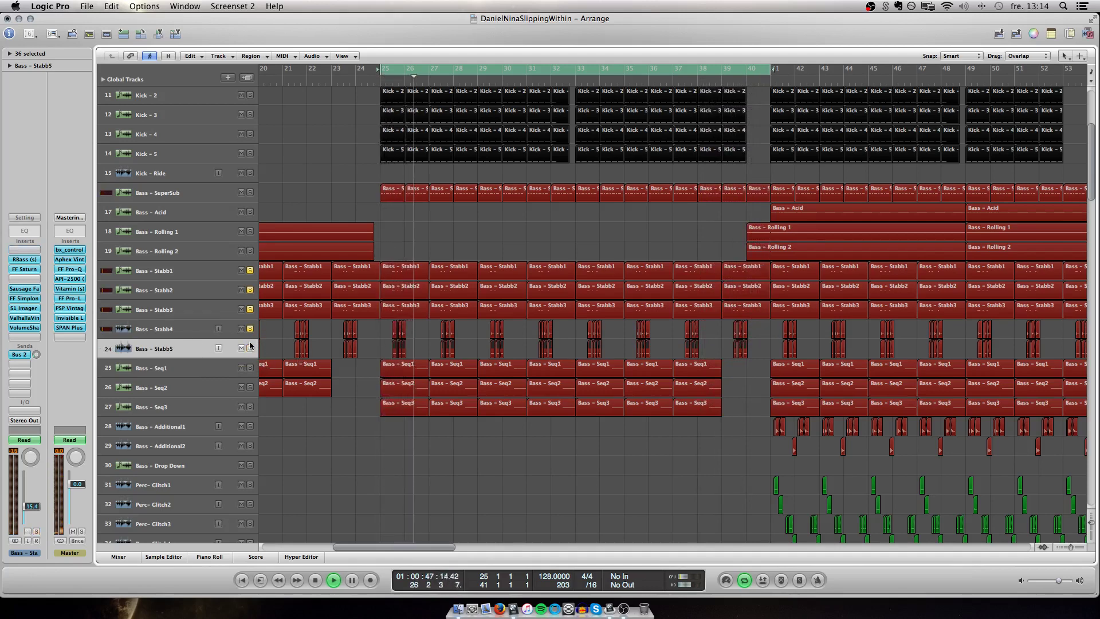
{"action": "left_click", "coordinate": [249, 332]}
{"action": "left_click", "coordinate": [251, 347]}
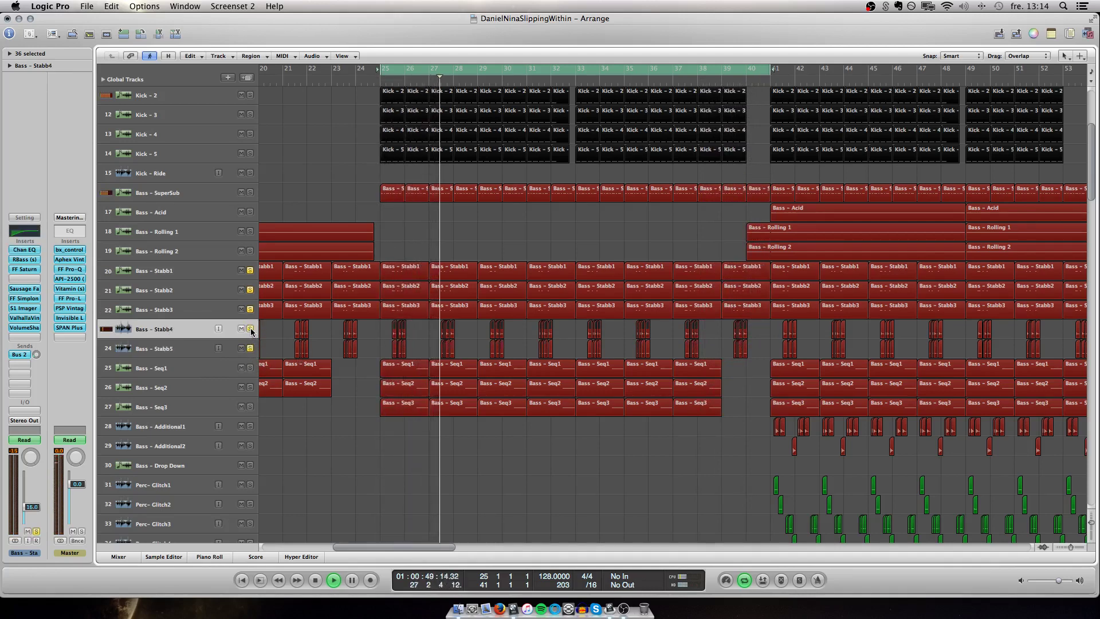
Unsolo Bass - Stabb1, Bass - Stabb2 and Bass - Stabb3, keeping only Bass - Stabb4 and Bass - Stabb5 soloed
{"action": "left_click", "coordinate": [250, 272]}
{"action": "left_click", "coordinate": [250, 292]}
{"action": "left_click", "coordinate": [250, 310]}
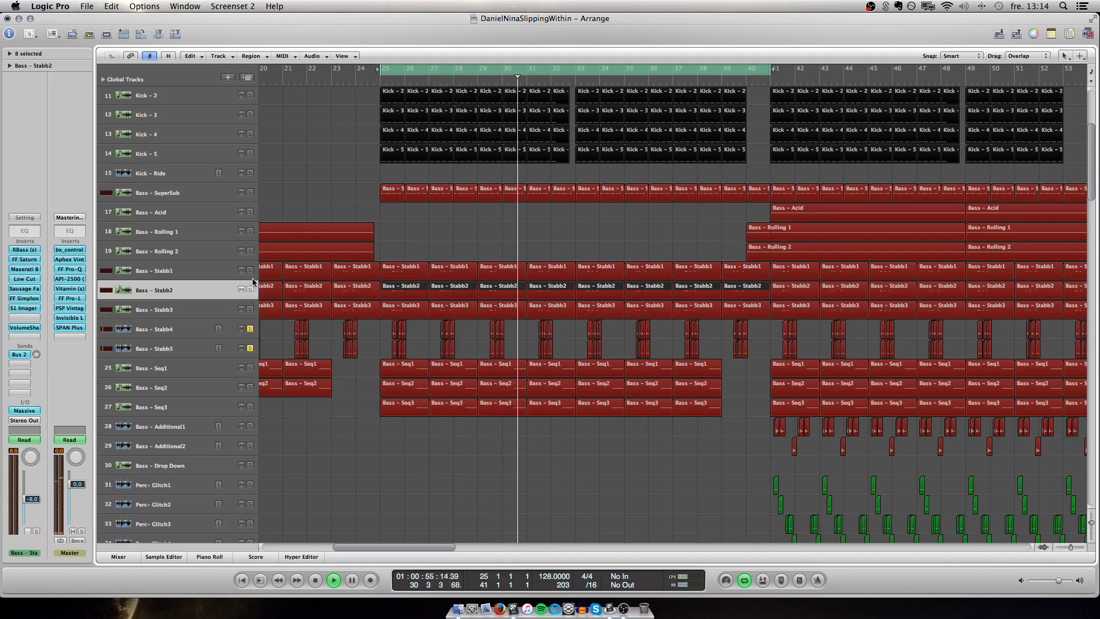
Solo the five kicks, Bass - SuperSub and all five Bass - Stabb tracks together, and play the cycle range
{"action": "scroll", "coordinate": [292, 274], "scroll_direction": "right", "scroll_amount": 3}
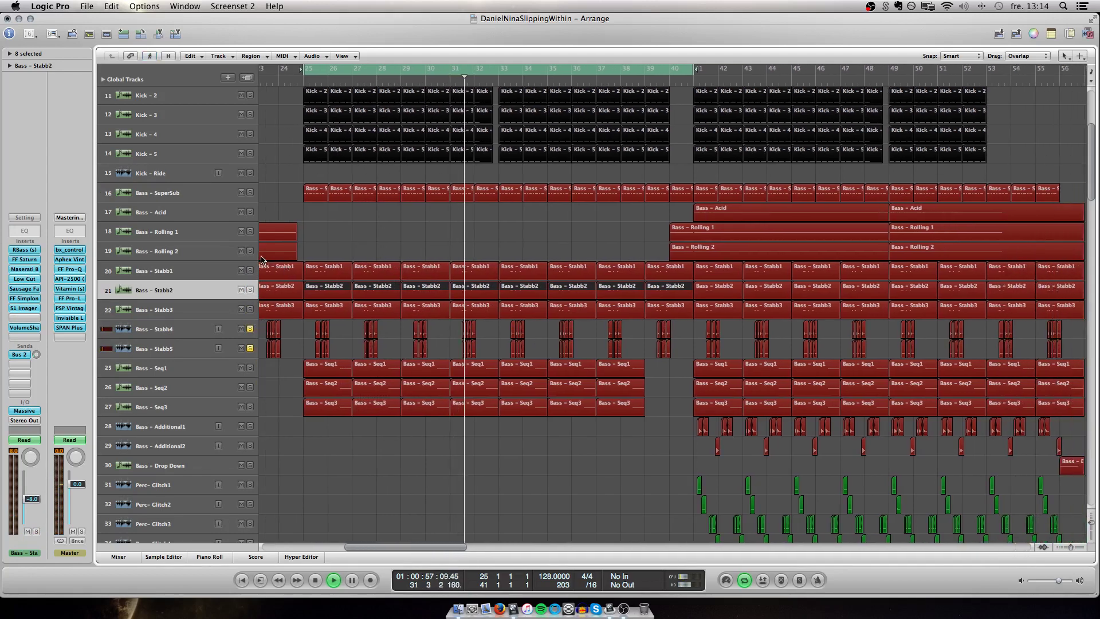
{"action": "scroll", "coordinate": [261, 235], "scroll_direction": "up", "scroll_amount": 2}
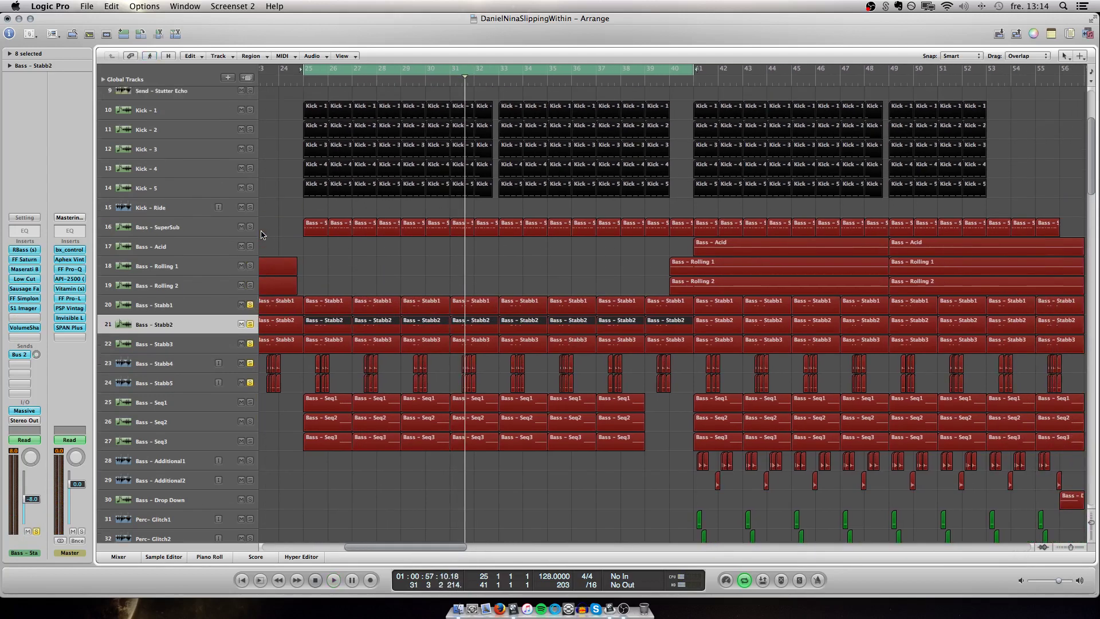
{"action": "key", "text": "ctrl+Up"}
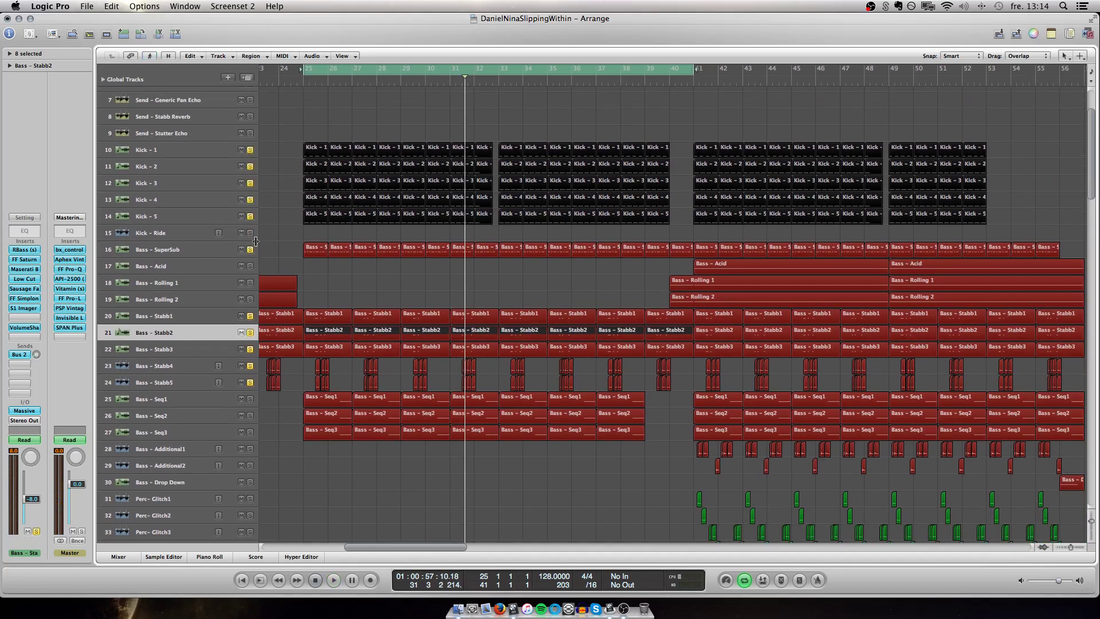
{"action": "key", "text": "space"}
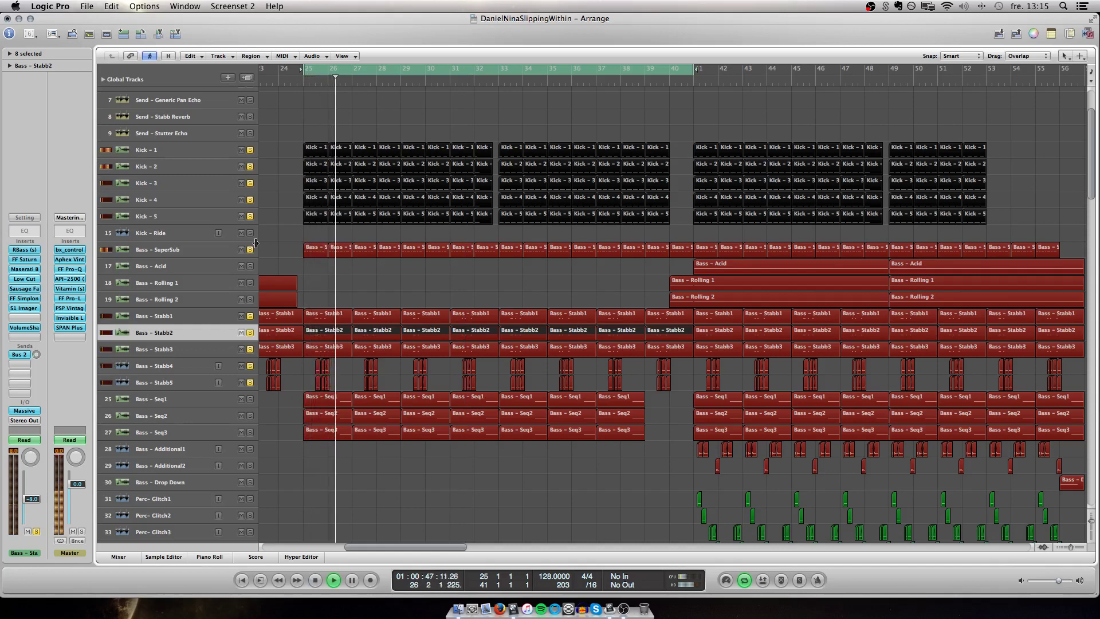
{"action": "scroll", "coordinate": [286, 253], "scroll_direction": "left", "scroll_amount": 3}
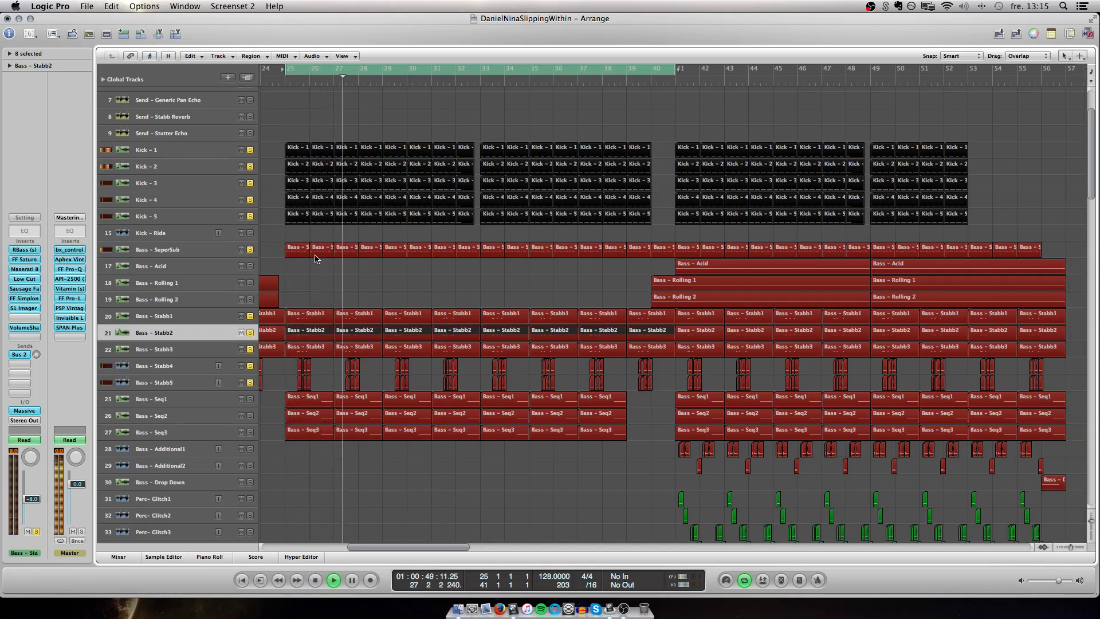
{"action": "scroll", "coordinate": [315, 259], "scroll_direction": "left", "scroll_amount": 1}
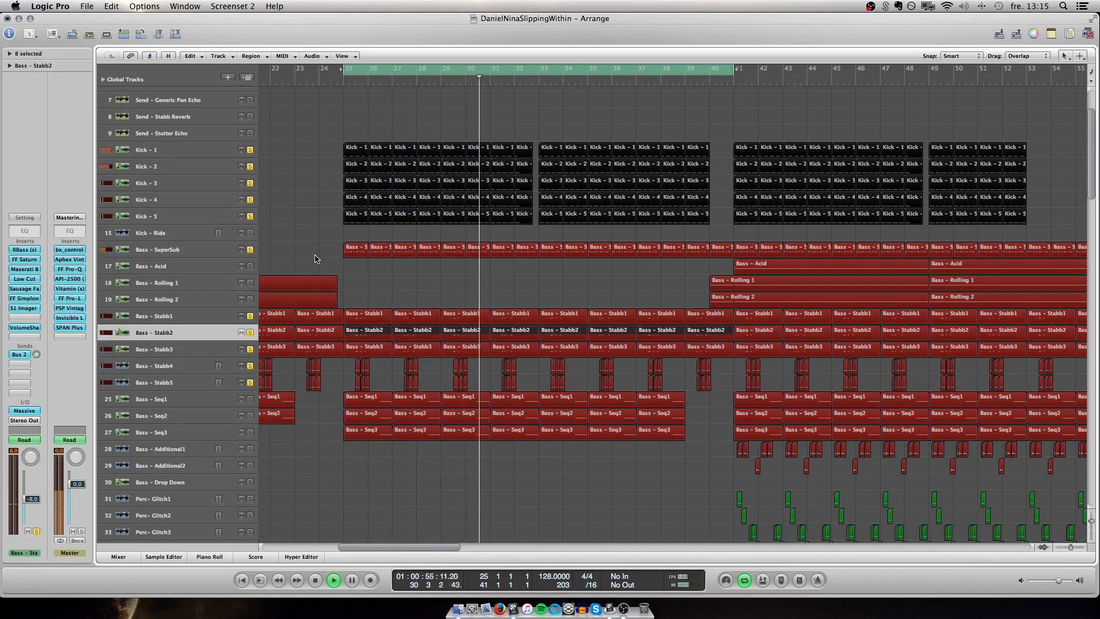
{"action": "scroll", "coordinate": [304, 304], "scroll_direction": "right", "scroll_amount": 5}
{"action": "scroll", "coordinate": [304, 303], "scroll_direction": "down", "scroll_amount": 1}
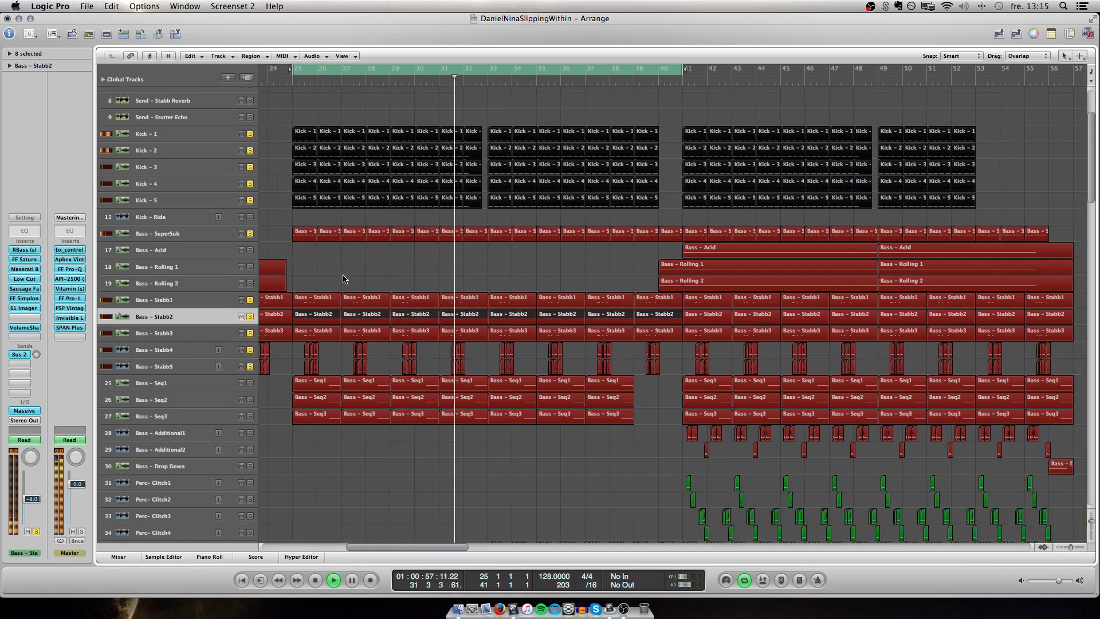
Add Bass - Seq1, Bass - Seq2 and Bass - Seq3 to the solo, and examine the Seq1 and Seq2 channel strips
{"action": "left_click_drag", "start_coordinate": [250, 385], "coordinate": [251, 417]}
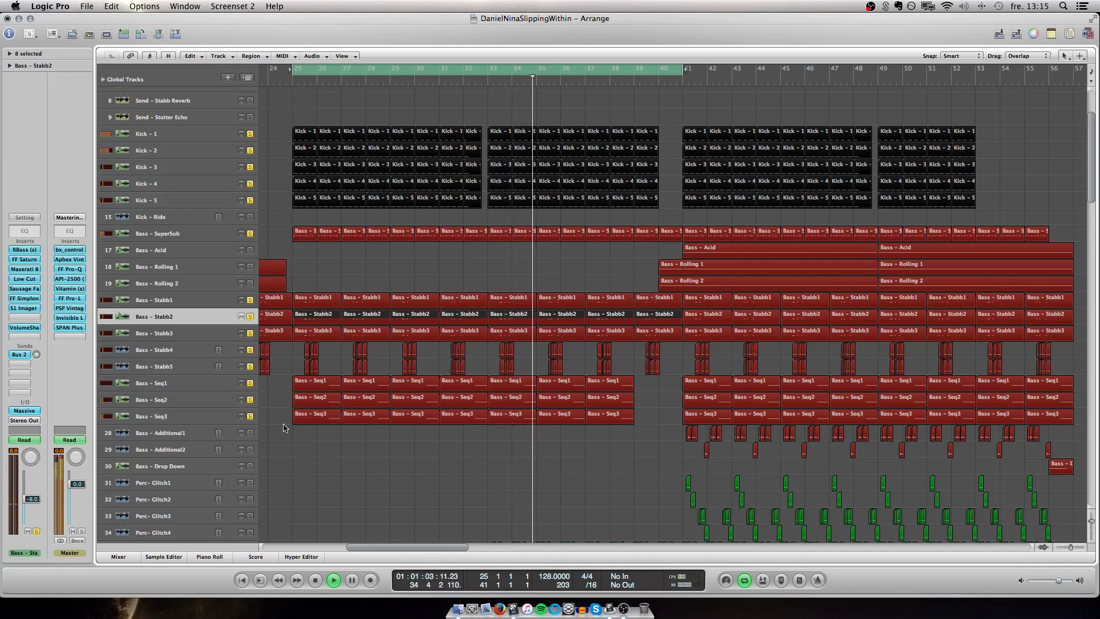
{"action": "left_click", "coordinate": [176, 384]}
{"action": "key", "text": "Down"}
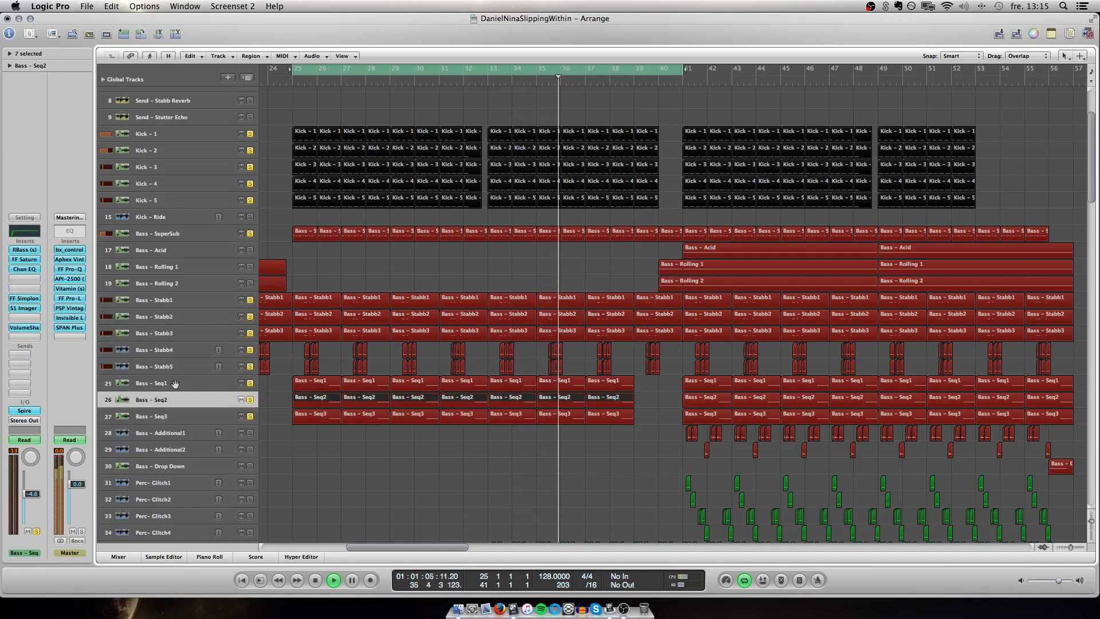
{"action": "left_click", "coordinate": [175, 383]}
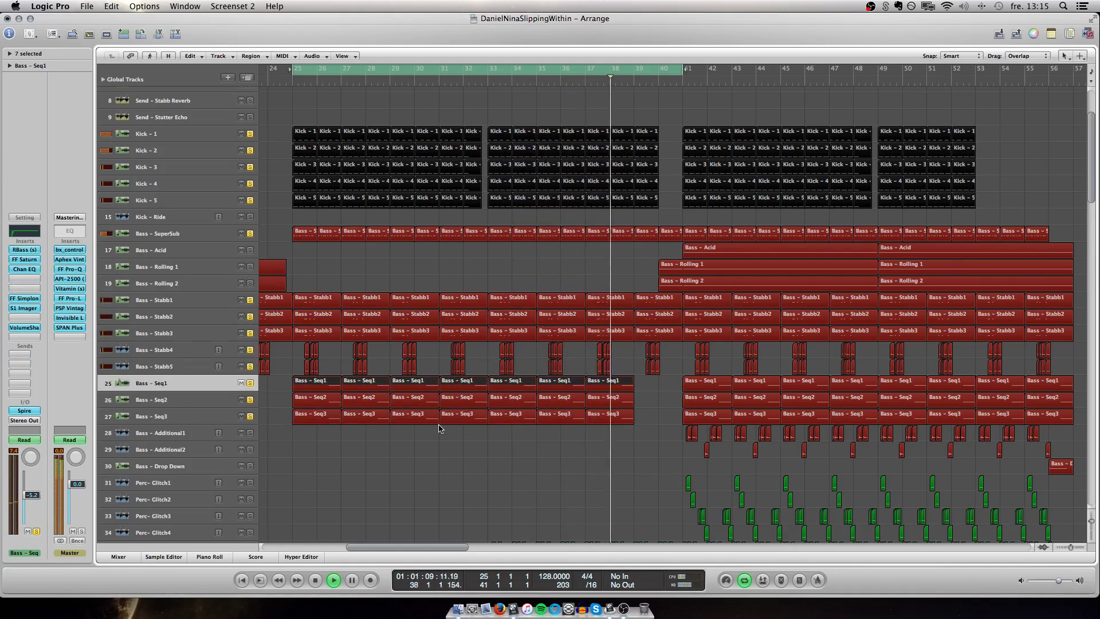
Replace the cycle range with one from bar 41 to bar 49
{"action": "scroll", "coordinate": [447, 340], "scroll_direction": "right", "scroll_amount": 2}
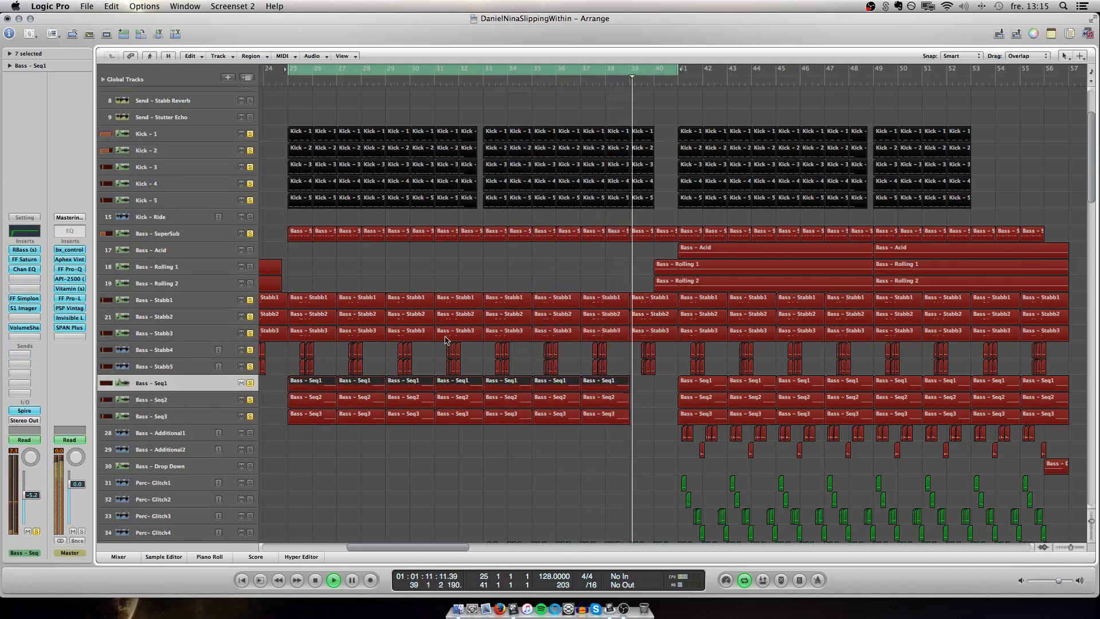
{"action": "scroll", "coordinate": [447, 340], "scroll_direction": "left", "scroll_amount": 1}
{"action": "left_click", "coordinate": [600, 70]}
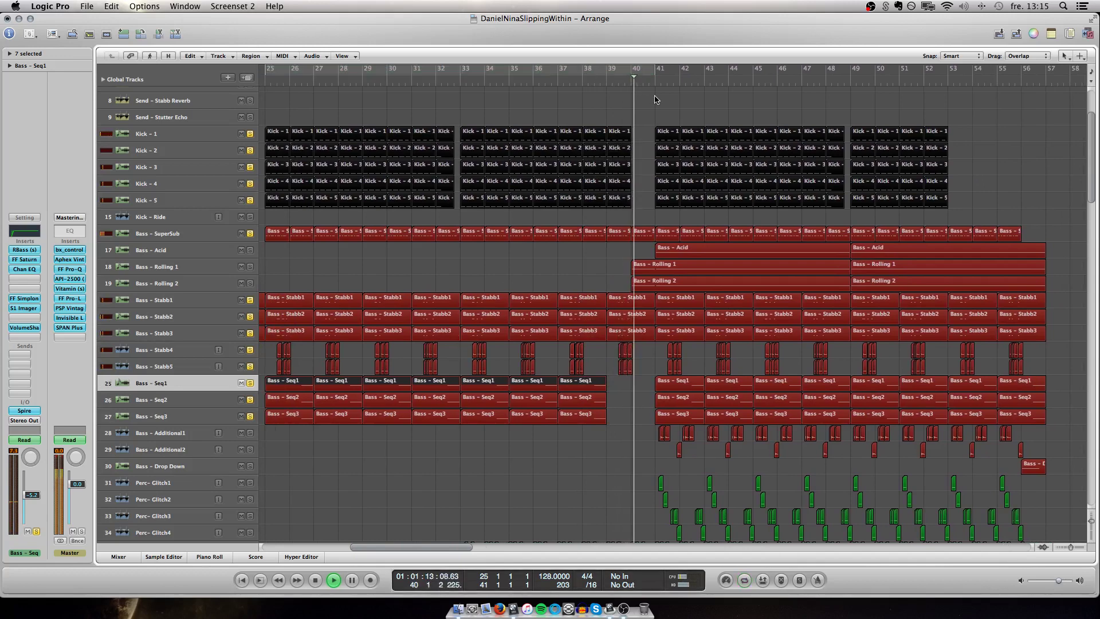
{"action": "left_click_drag", "start_coordinate": [657, 73], "coordinate": [850, 97]}
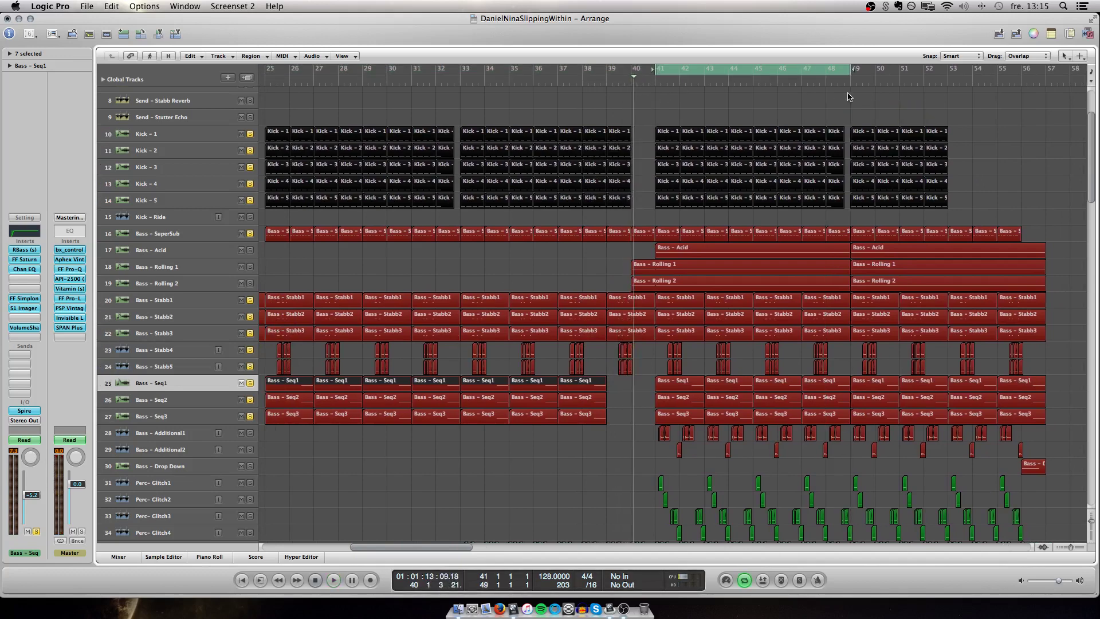
Look over the sidechain, kick, bass and percussion regions around the new cycle range
{"action": "scroll", "coordinate": [669, 179], "scroll_direction": "up", "scroll_amount": 5}
{"action": "scroll", "coordinate": [669, 179], "scroll_direction": "right", "scroll_amount": 5}
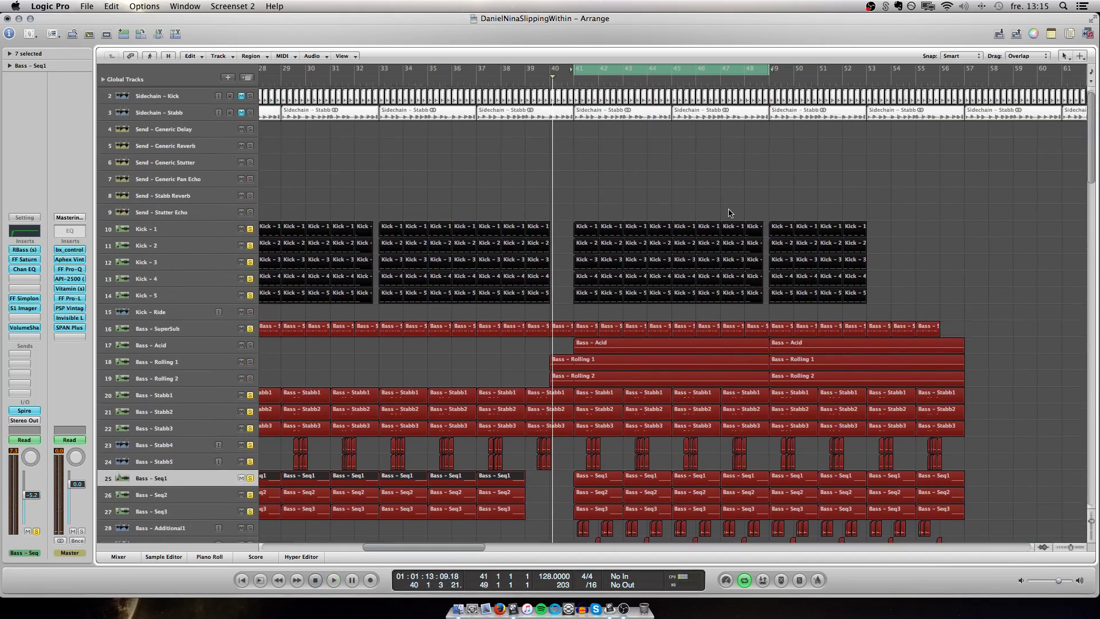
{"action": "scroll", "coordinate": [729, 212], "scroll_direction": "down", "scroll_amount": 7}
{"action": "scroll", "coordinate": [728, 213], "scroll_direction": "right", "scroll_amount": 1}
{"action": "scroll", "coordinate": [719, 243], "scroll_direction": "right", "scroll_amount": 10}
{"action": "scroll", "coordinate": [811, 431], "scroll_direction": "down", "scroll_amount": 13}
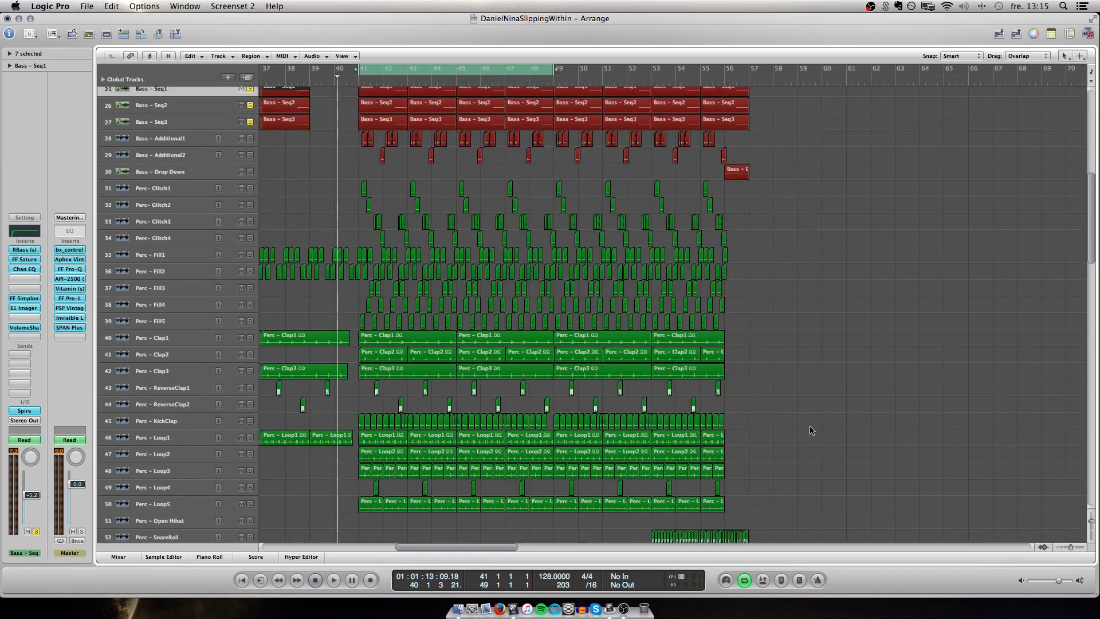
{"action": "scroll", "coordinate": [779, 448], "scroll_direction": "up", "scroll_amount": 18}
{"action": "scroll", "coordinate": [779, 447], "scroll_direction": "left", "scroll_amount": 1}
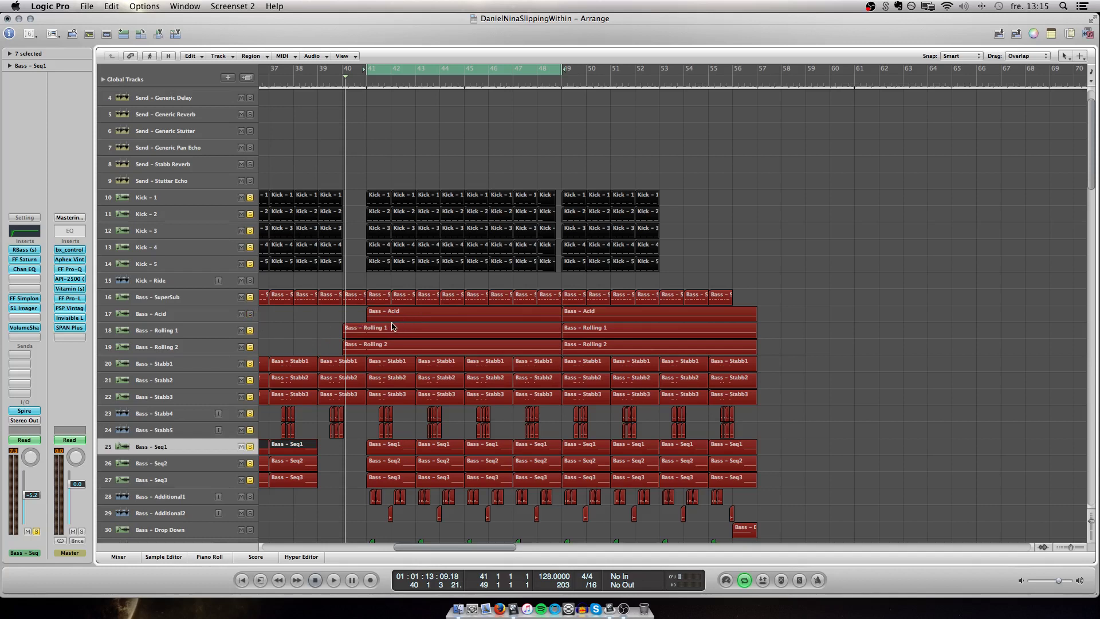
Play the cycle with Bass - Rolling 1 and 2 soloed, hear Rolling 2 without Rolling 1, and solo Rolling 1 again
{"action": "key", "text": "space"}
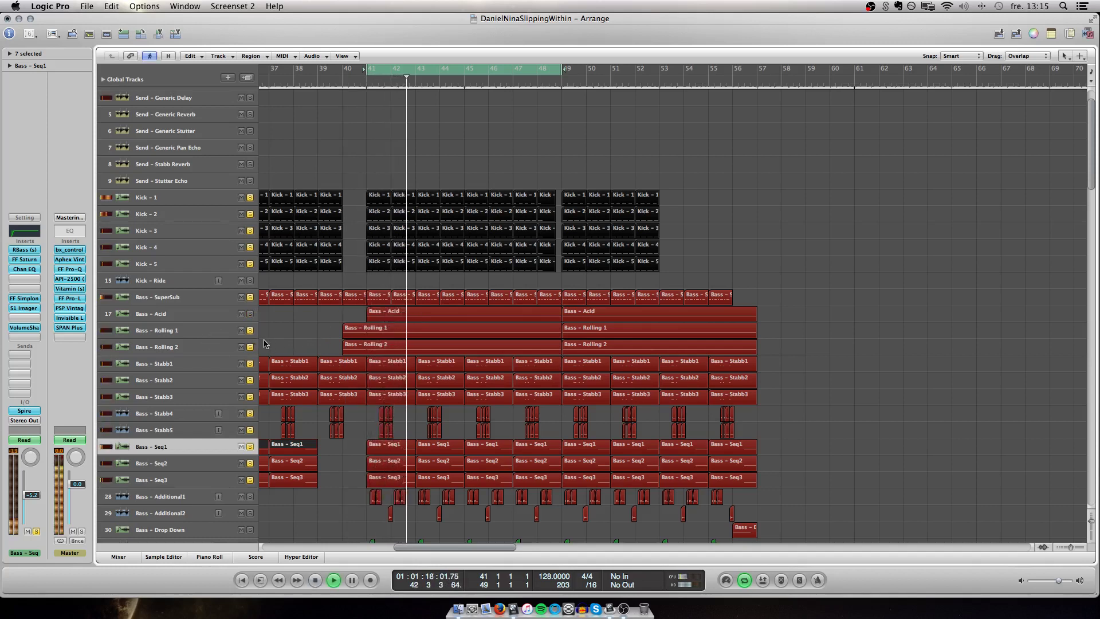
{"action": "scroll", "coordinate": [264, 343], "scroll_direction": "down", "scroll_amount": 1}
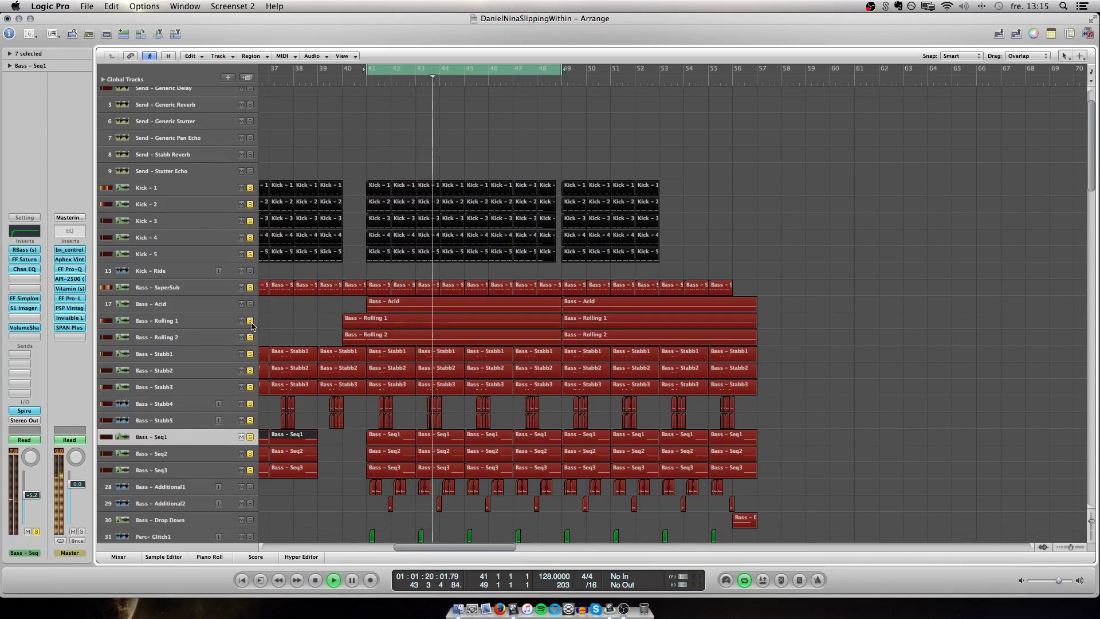
{"action": "left_click", "coordinate": [251, 321]}
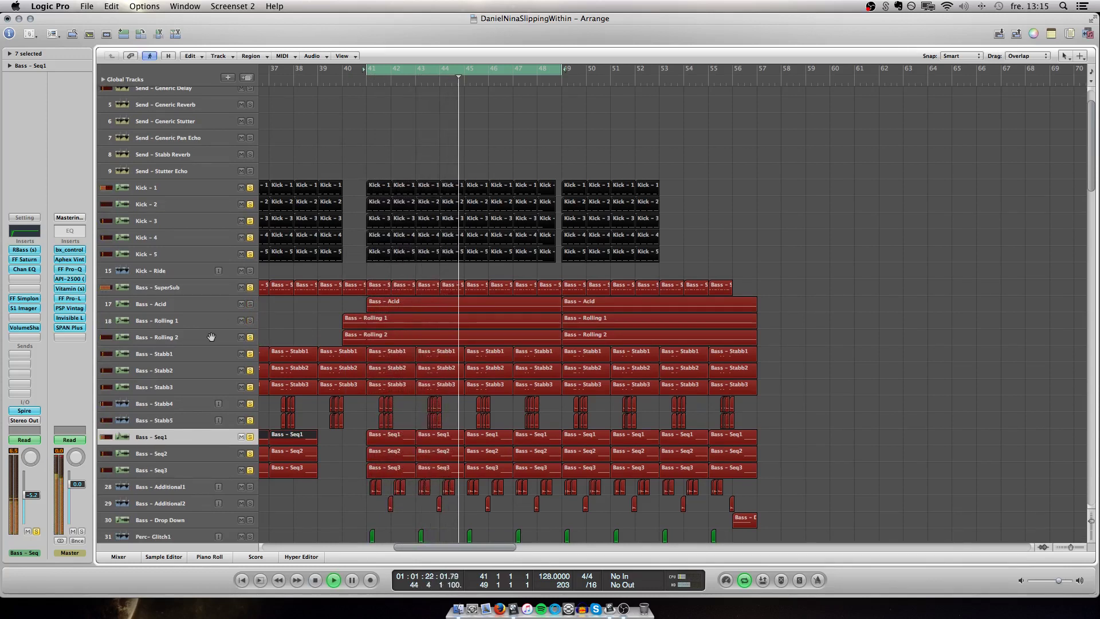
{"action": "left_click", "coordinate": [400, 337]}
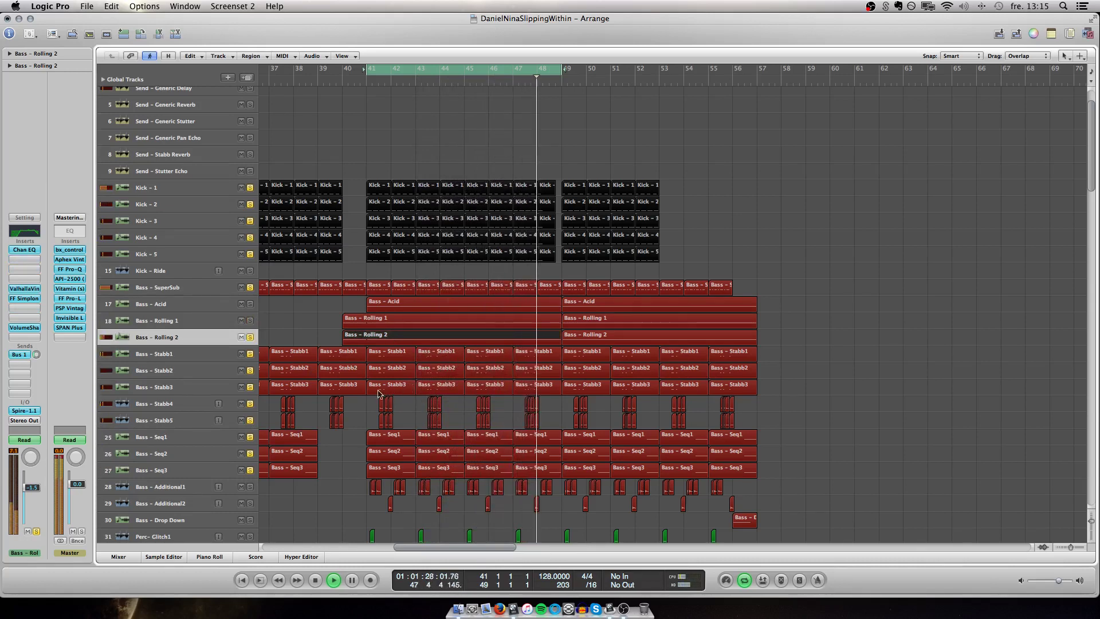
{"action": "left_click", "coordinate": [250, 320]}
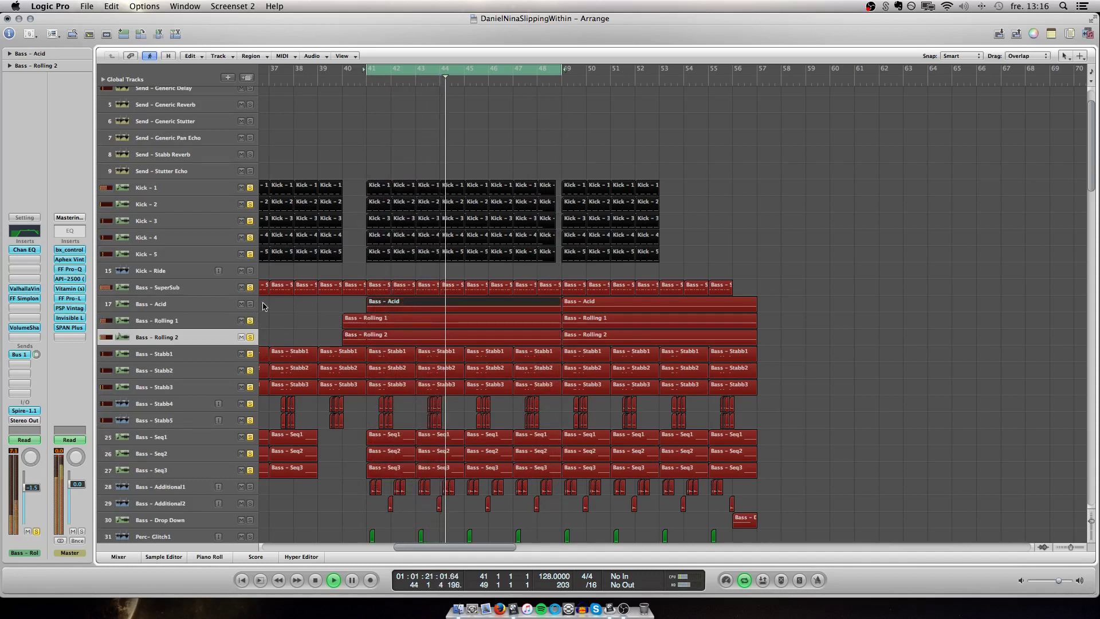
Solo Bass - Acid with the kicks and SuperSub, and unsolo the Rolling, Stabb and Seq bass tracks
{"action": "left_click", "coordinate": [191, 305]}
{"action": "left_click", "coordinate": [249, 320]}
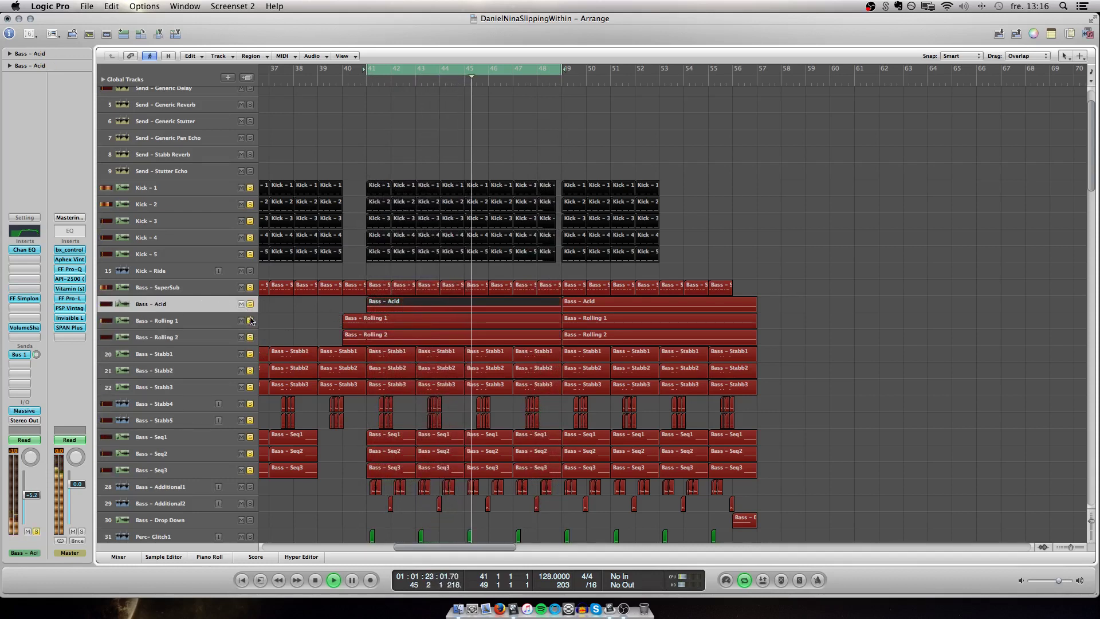
{"action": "left_click", "coordinate": [249, 337]}
{"action": "left_click", "coordinate": [250, 353]}
{"action": "left_click_drag", "start_coordinate": [250, 359], "coordinate": [248, 465]}
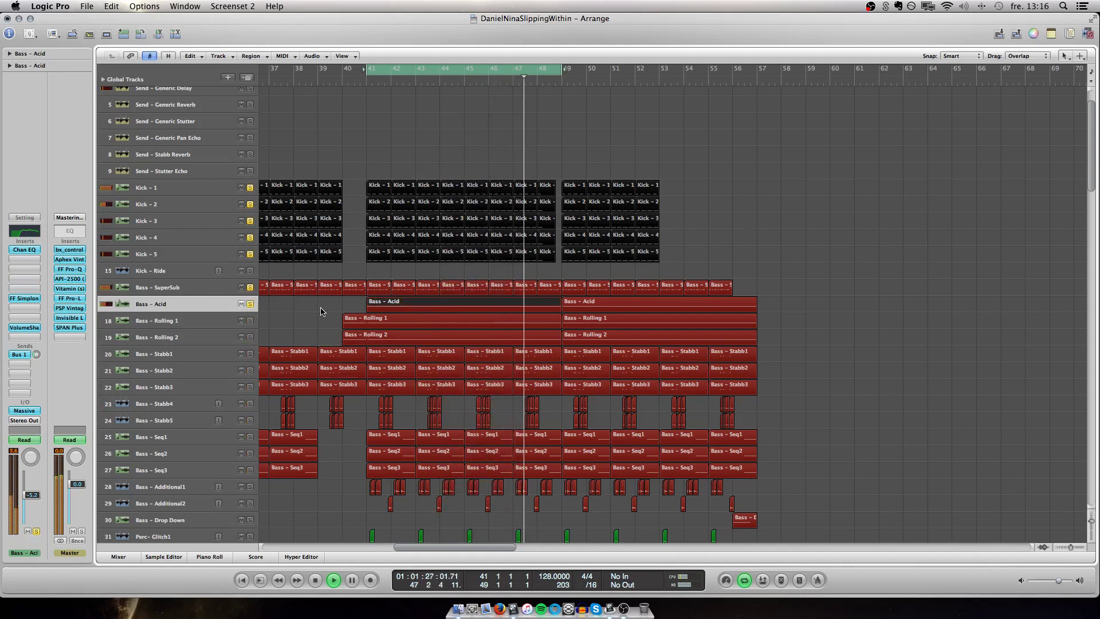
Show the track automation, and display the Massive Cutoff curve on the Bass - Acid track
{"action": "key", "text": "a"}
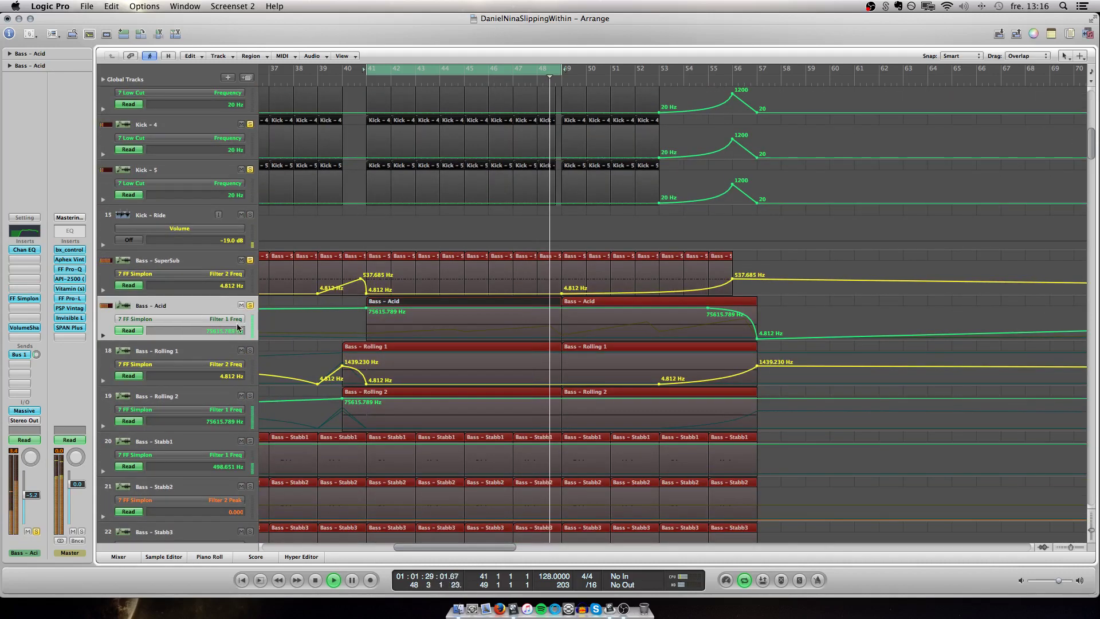
{"action": "left_click", "coordinate": [239, 320]}
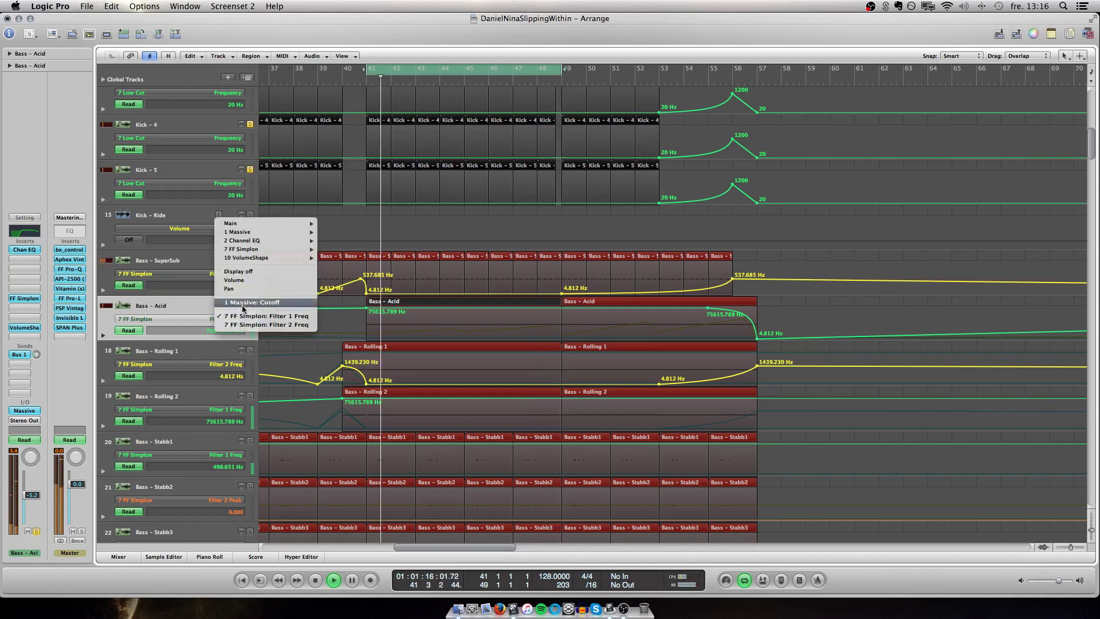
{"action": "left_click", "coordinate": [242, 305]}
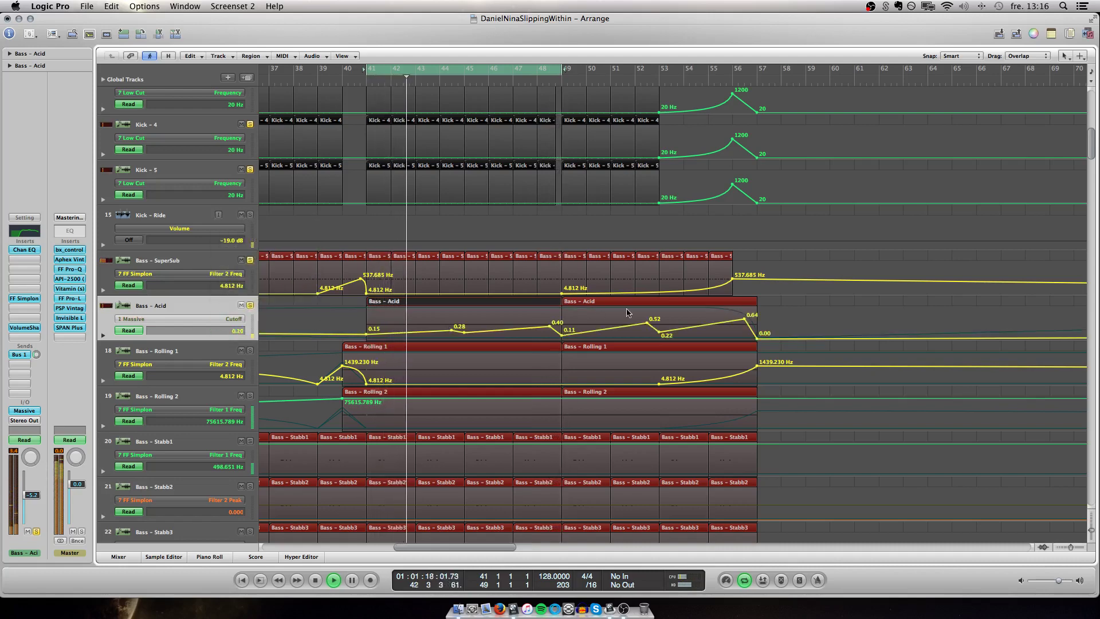
{"action": "key", "text": "ctrl+Left"}
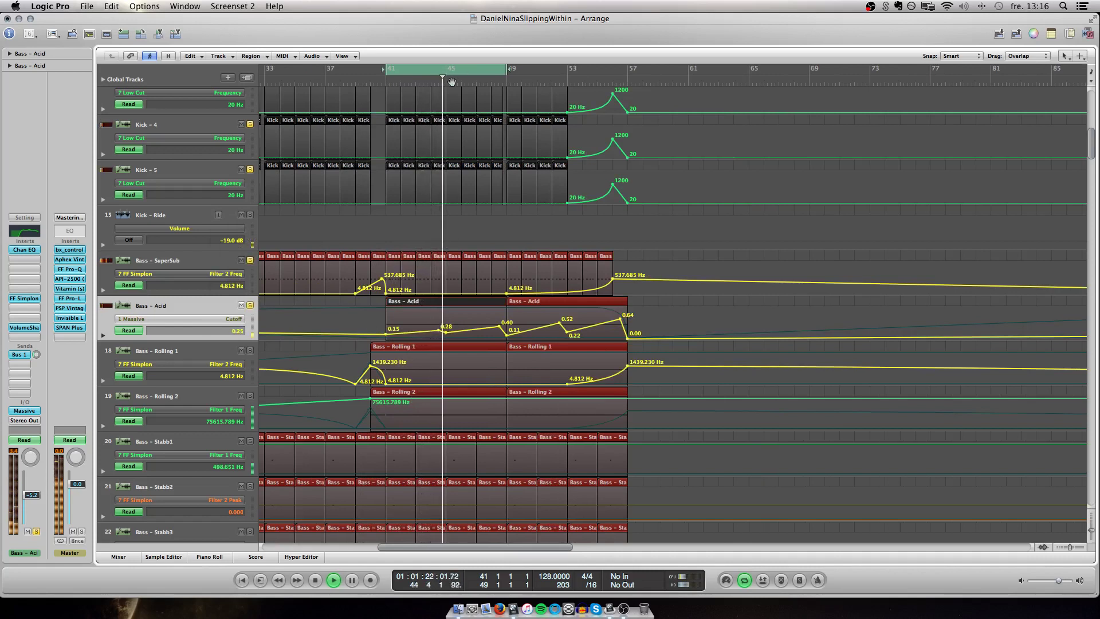
Extend the cycle range to end at bar 57, hear the automated Bass - Acid layer through, and stop playback
{"action": "left_click_drag", "start_coordinate": [507, 69], "coordinate": [627, 69]}
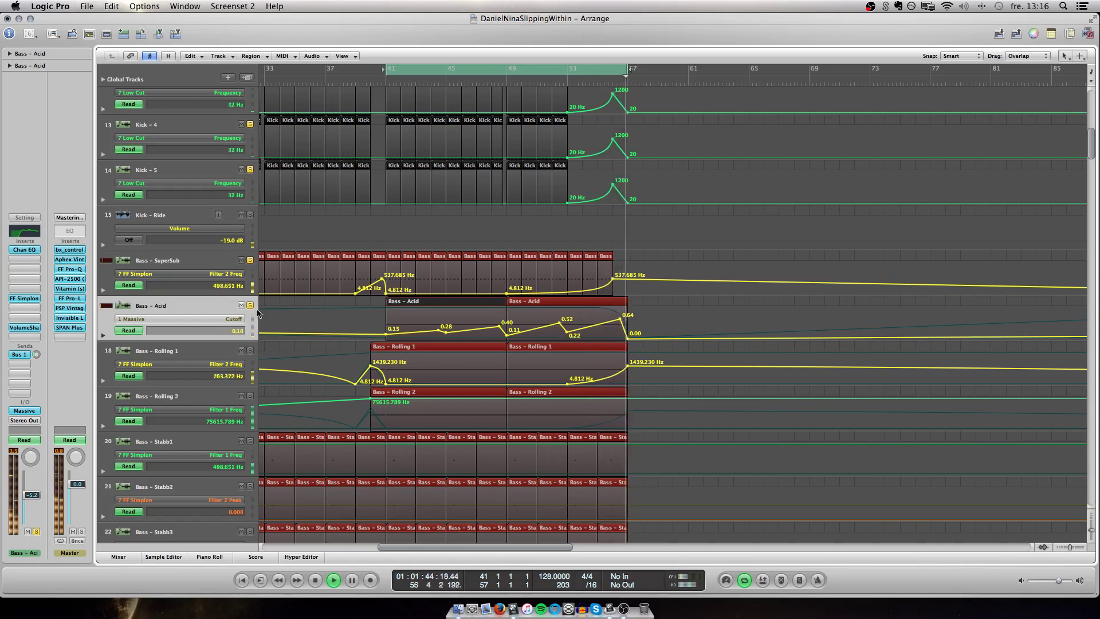
{"action": "key", "text": "space"}
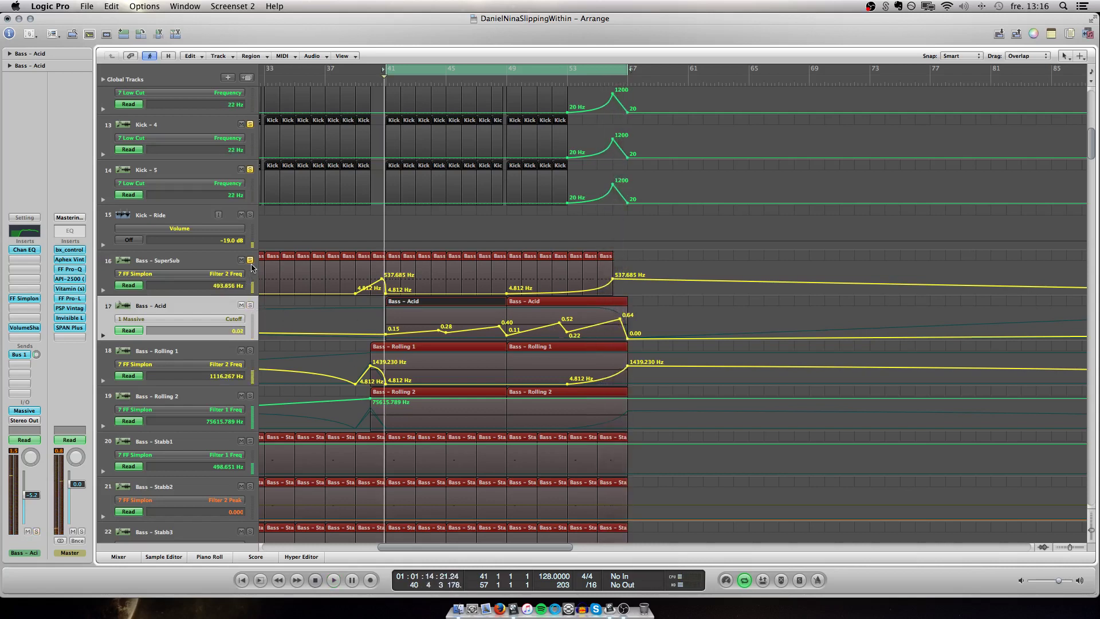
Unsolo the kicks, SuperSub and Acid, solo Bass - Additional1 and Additional2, and play the cycle
{"action": "scroll", "coordinate": [470, 385], "scroll_direction": "down", "scroll_amount": 10}
{"action": "scroll", "coordinate": [470, 385], "scroll_direction": "left", "scroll_amount": 3}
{"action": "key", "text": "ctrl+Left"}
{"action": "key", "text": "ctrl+Left"}
{"action": "key", "text": "ctrl+Left"}
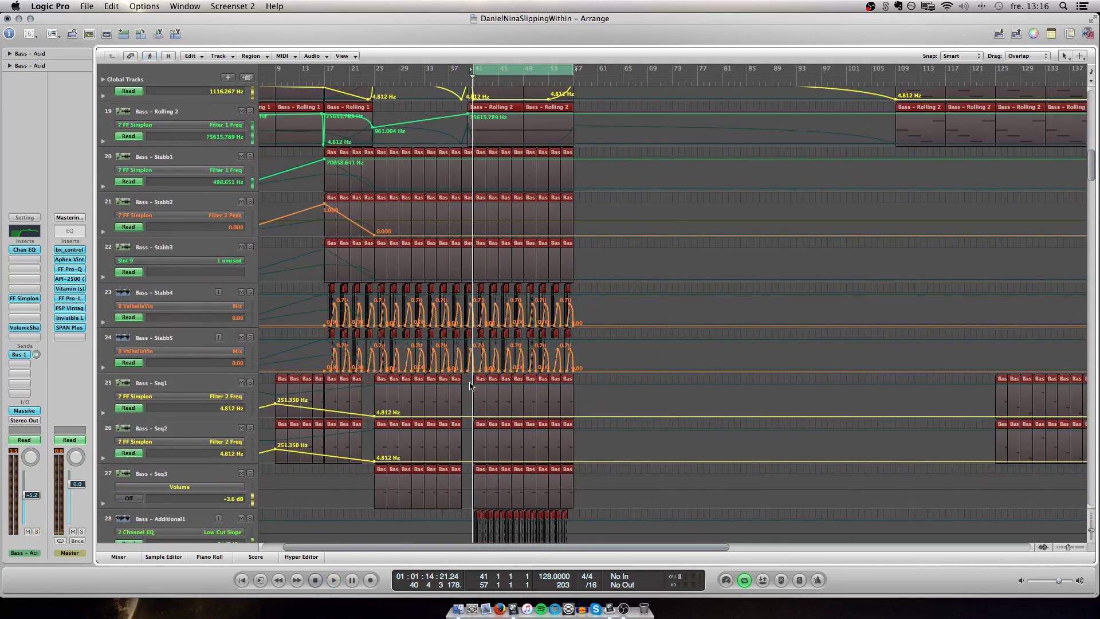
{"action": "key", "text": "ctrl+Up"}
{"action": "key", "text": "ctrl+Up"}
{"action": "scroll", "coordinate": [448, 366], "scroll_direction": "left", "scroll_amount": 3}
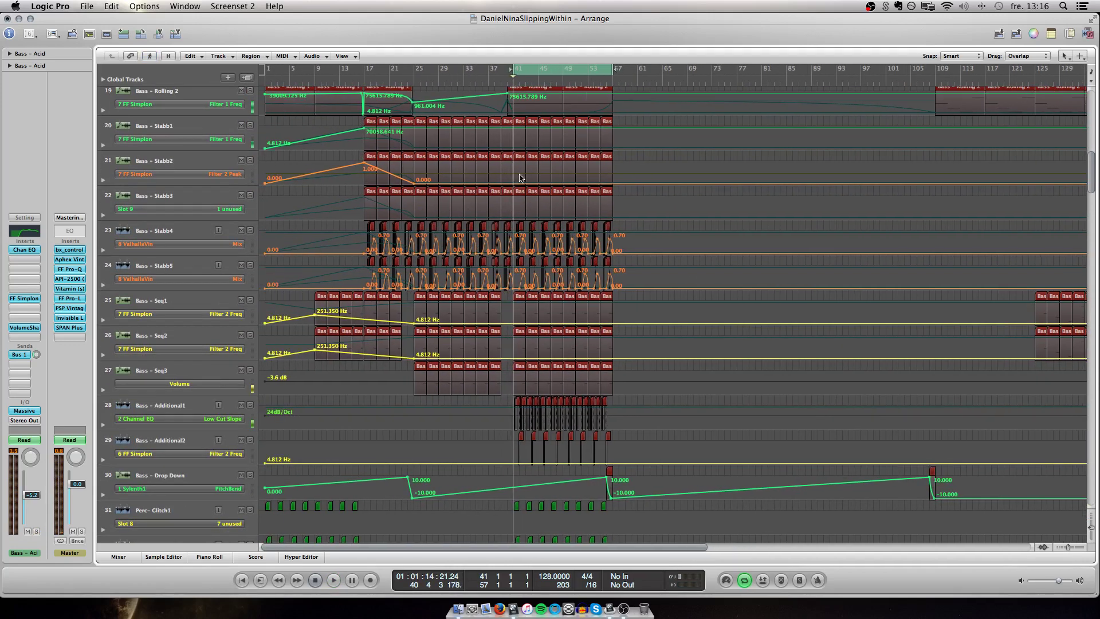
{"action": "key", "text": "ctrl+Right"}
{"action": "key", "text": "ctrl+Right"}
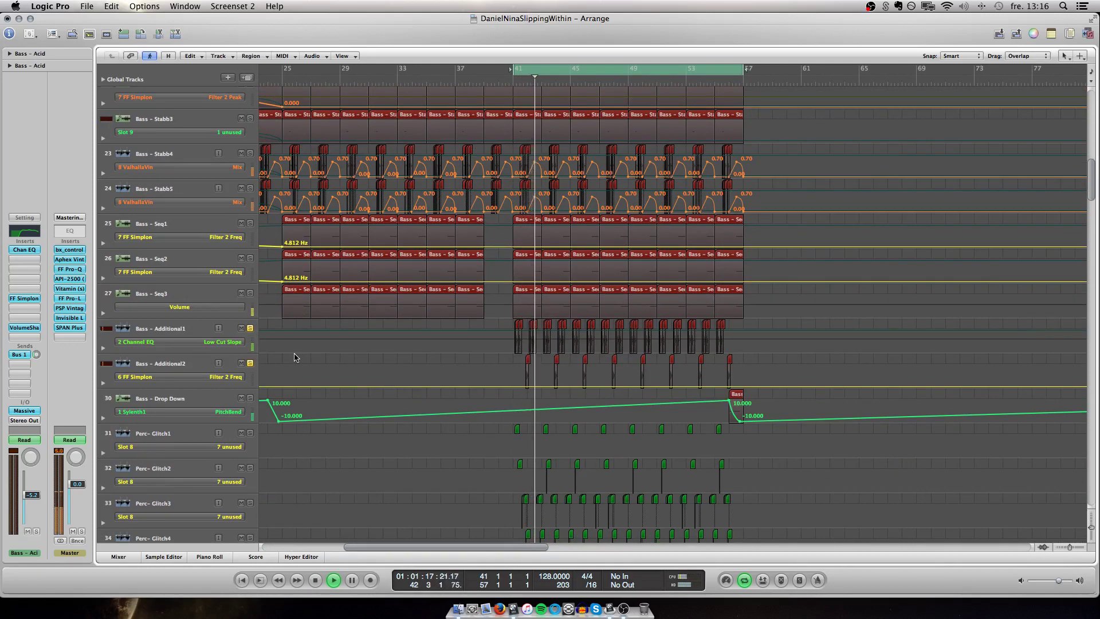
Hide the track automation and examine the Bass - Additional1 and Additional2 regions within the cycle range
{"action": "key", "text": "a"}
{"action": "scroll", "coordinate": [291, 185], "scroll_direction": "up", "scroll_amount": 3}
{"action": "scroll", "coordinate": [291, 185], "scroll_direction": "right", "scroll_amount": 1}
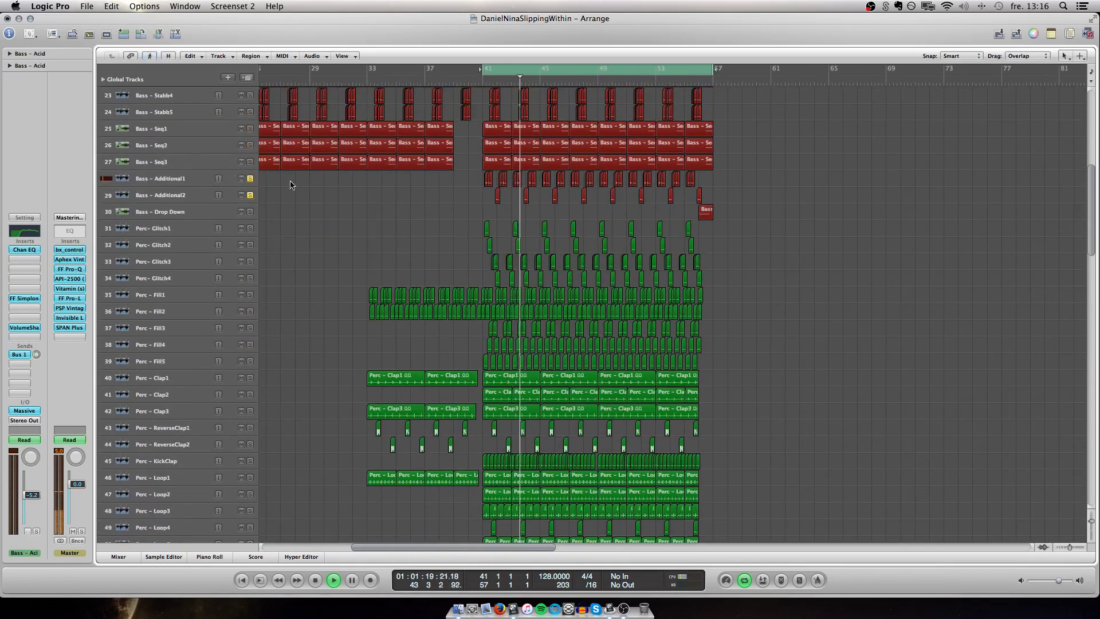
{"action": "key", "text": "ctrl+alt+Right"}
{"action": "key", "text": "ctrl+alt+Right"}
{"action": "key", "text": "ctrl+alt+Right"}
{"action": "key", "text": "ctrl+alt+Right"}
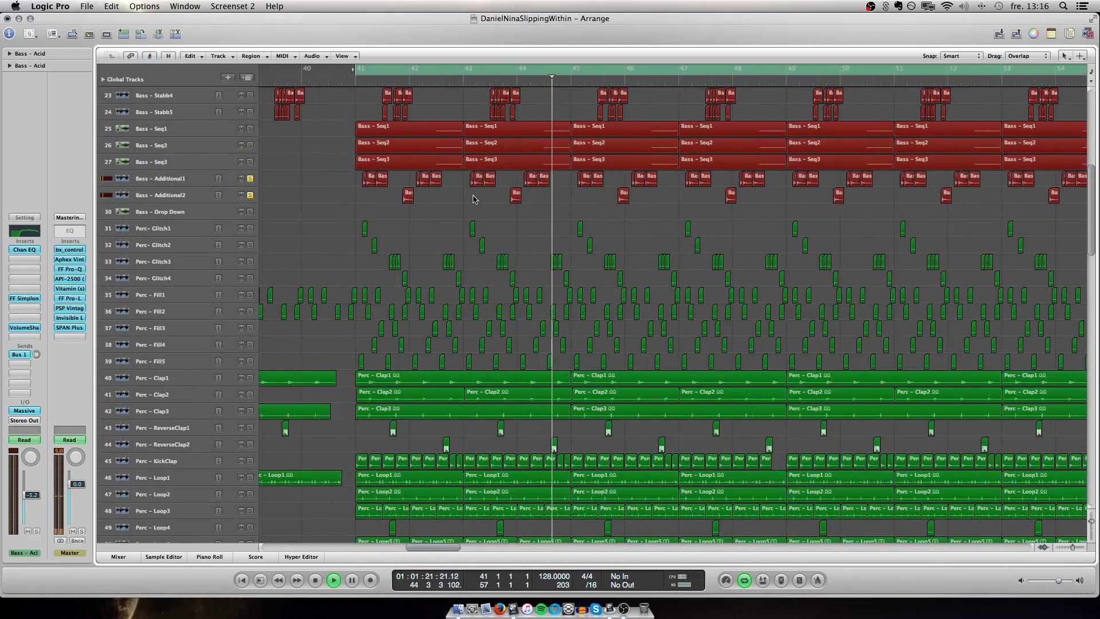
{"action": "scroll", "coordinate": [474, 199], "scroll_direction": "right", "scroll_amount": 4}
{"action": "scroll", "coordinate": [473, 199], "scroll_direction": "up", "scroll_amount": 1}
{"action": "key", "text": "ctrl+Down"}
{"action": "key", "text": "ctrl+Left"}
{"action": "key", "text": "ctrl+Left"}
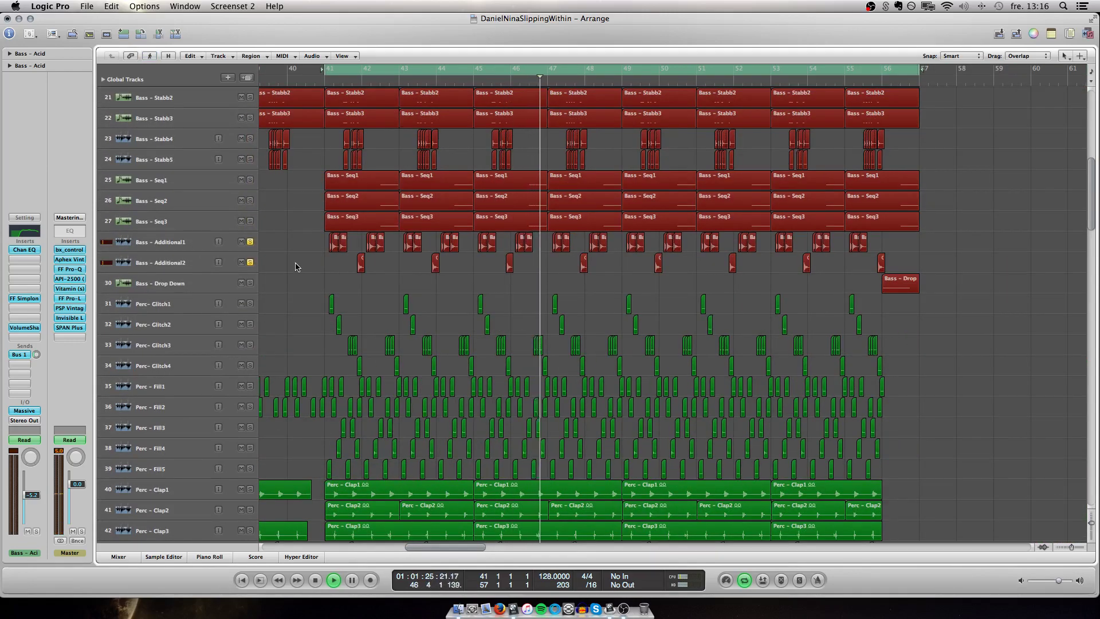
Solo Bass - SuperSub and Kick - 1 to Kick - 5 together with the Additional bass tracks
{"action": "scroll", "coordinate": [296, 267], "scroll_direction": "up", "scroll_amount": 10}
{"action": "scroll", "coordinate": [295, 267], "scroll_direction": "left", "scroll_amount": 5}
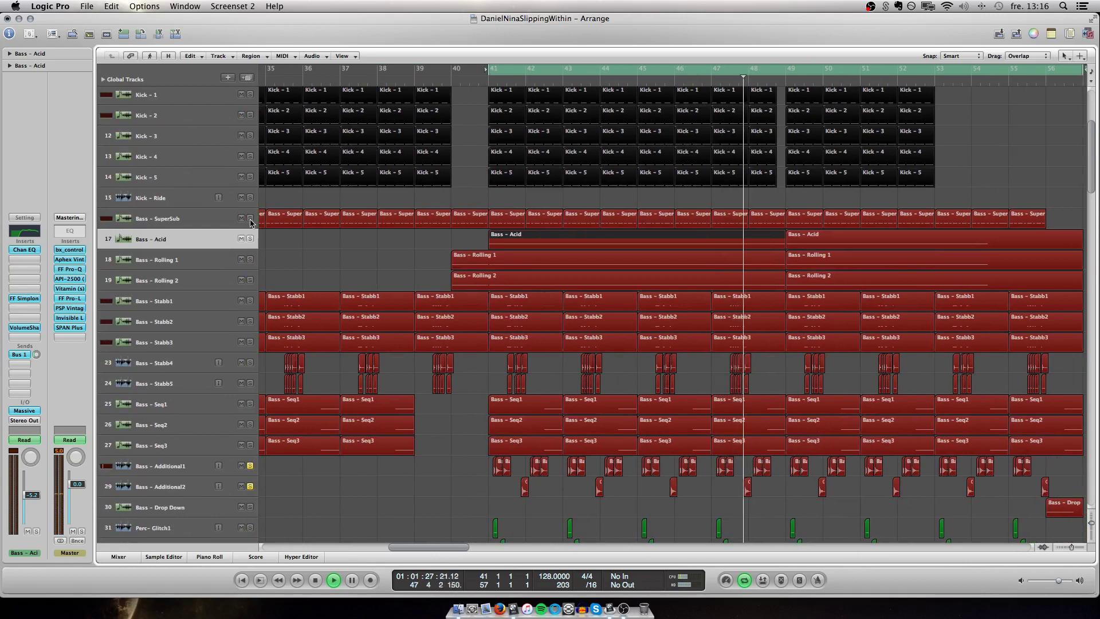
{"action": "left_click", "coordinate": [251, 219]}
{"action": "scroll", "coordinate": [251, 138], "scroll_direction": "up", "scroll_amount": 2}
{"action": "left_click_drag", "start_coordinate": [250, 119], "coordinate": [251, 199]}
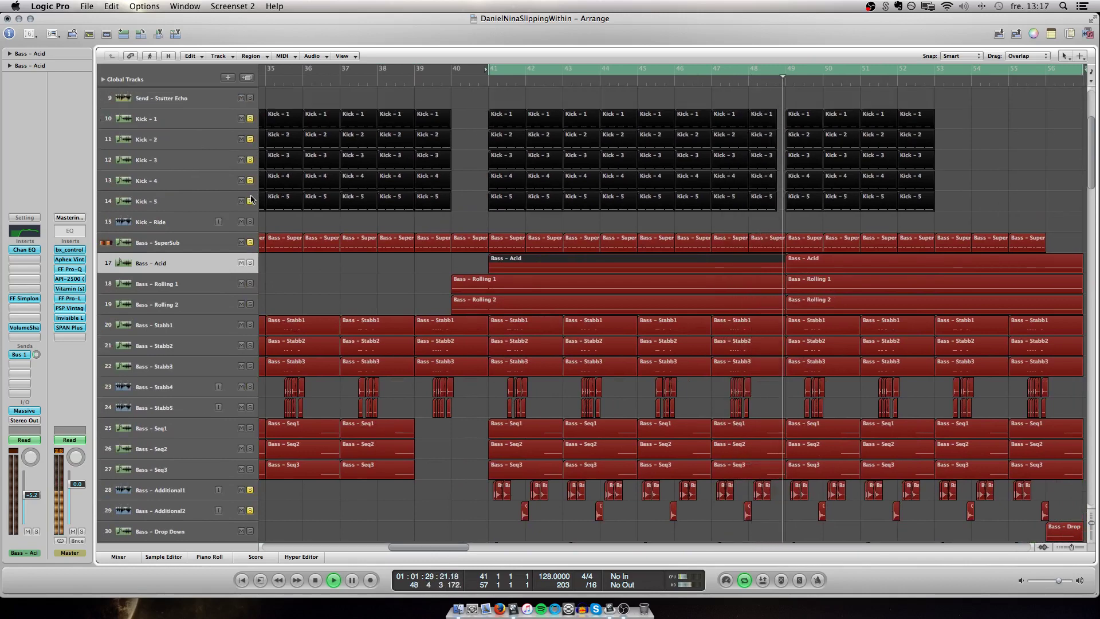
Stop playback and look over the glitch, fill, clap, loop and snare percussion tracks around the cycle range
{"action": "scroll", "coordinate": [418, 241], "scroll_direction": "right", "scroll_amount": 3}
{"action": "scroll", "coordinate": [417, 241], "scroll_direction": "down", "scroll_amount": 7}
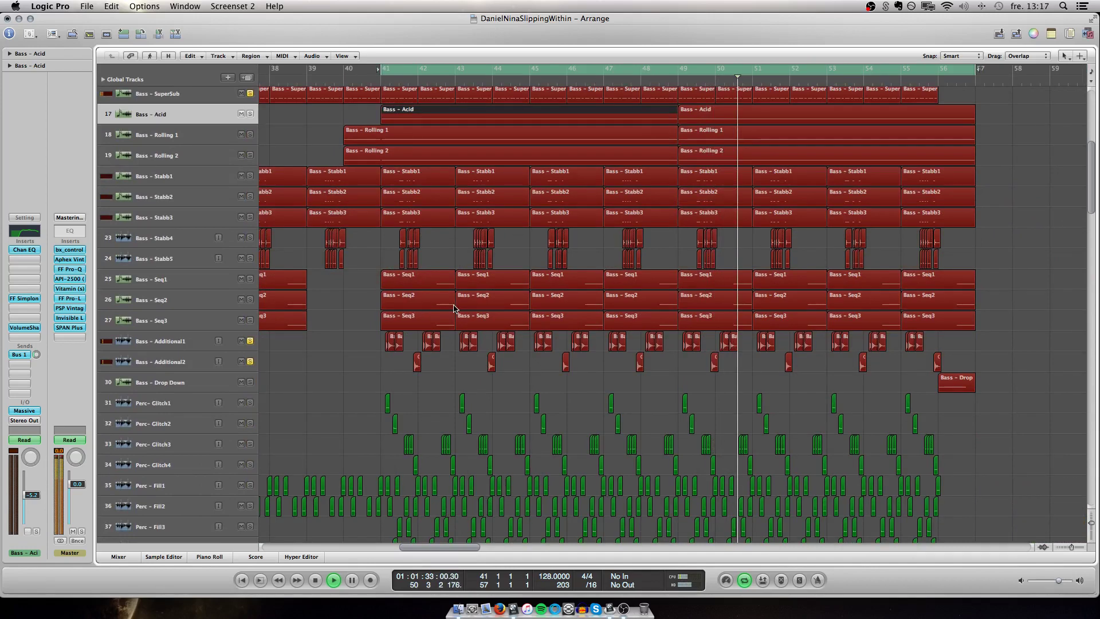
{"action": "key", "text": "space"}
{"action": "key", "text": "ctrl+Left"}
{"action": "key", "text": "ctrl+Up"}
{"action": "key", "text": "ctrl+Left"}
{"action": "key", "text": "ctrl+Up"}
{"action": "key", "text": "ctrl+Up"}
{"action": "key", "text": "ctrl+Right"}
{"action": "scroll", "coordinate": [454, 309], "scroll_direction": "left", "scroll_amount": 4}
{"action": "scroll", "coordinate": [453, 309], "scroll_direction": "down", "scroll_amount": 2}
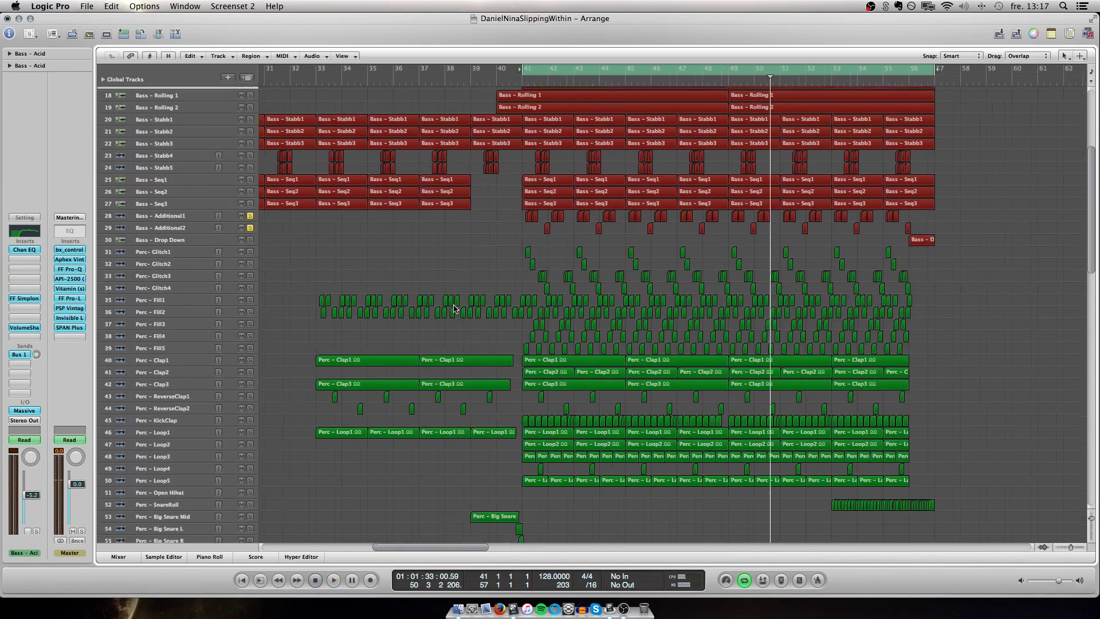
{"action": "scroll", "coordinate": [454, 308], "scroll_direction": "down", "scroll_amount": 2}
{"action": "scroll", "coordinate": [453, 309], "scroll_direction": "right", "scroll_amount": 1}
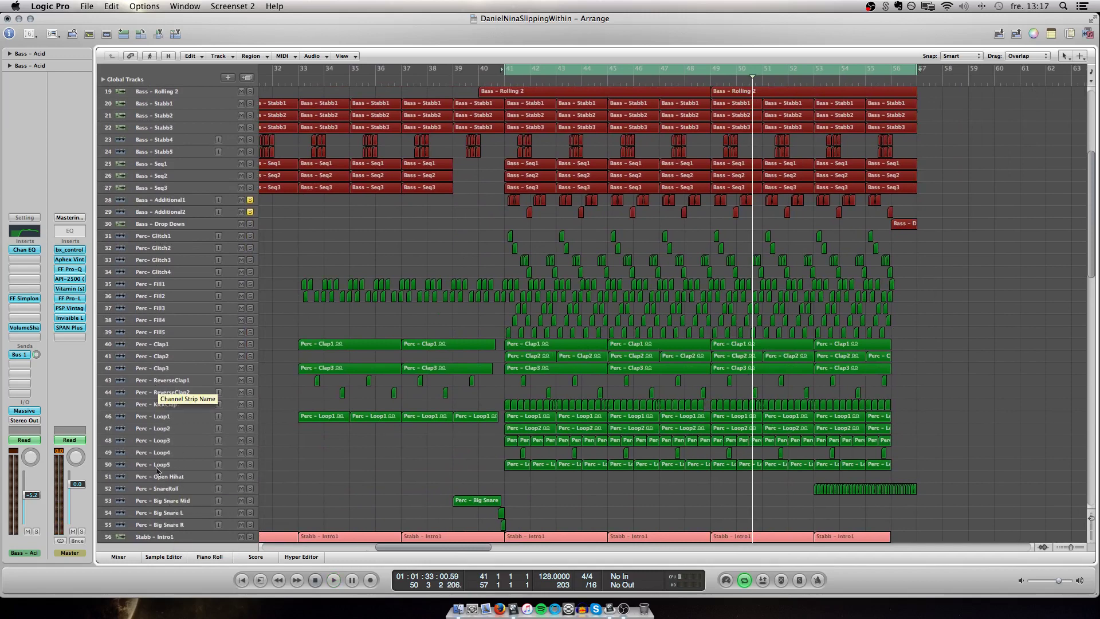
{"action": "scroll", "coordinate": [333, 431], "scroll_direction": "up", "scroll_amount": 7}
{"action": "scroll", "coordinate": [332, 431], "scroll_direction": "right", "scroll_amount": 4}
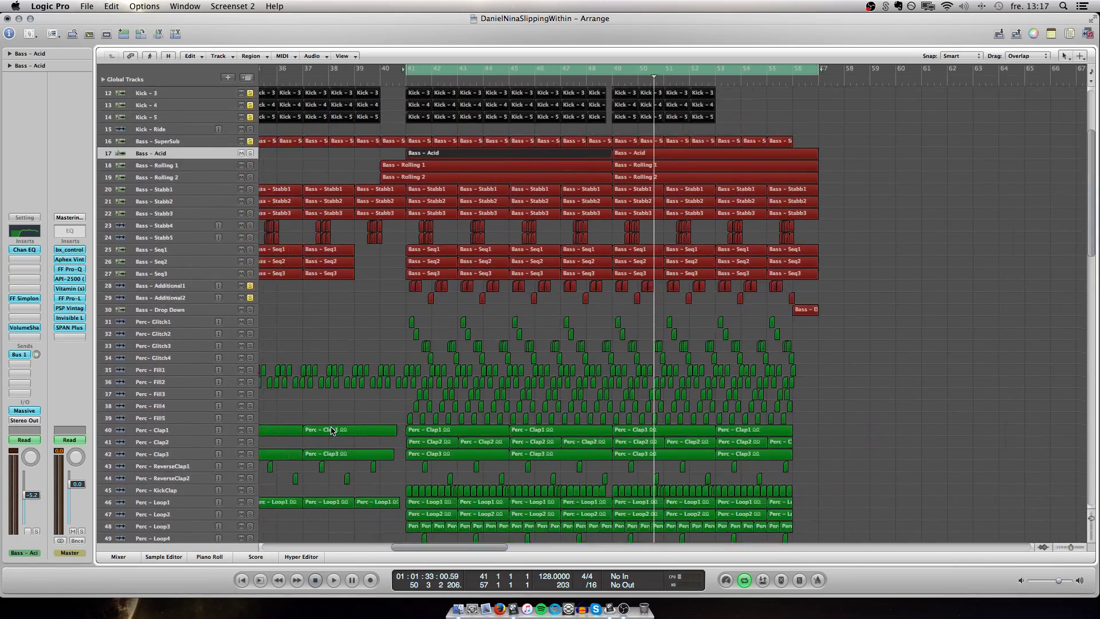
Move the cycle range to the song's opening section, from bar 1 to bar 17
{"action": "scroll", "coordinate": [333, 431], "scroll_direction": "up", "scroll_amount": 3}
{"action": "scroll", "coordinate": [485, 305], "scroll_direction": "left", "scroll_amount": 20}
{"action": "scroll", "coordinate": [557, 275], "scroll_direction": "left", "scroll_amount": 10}
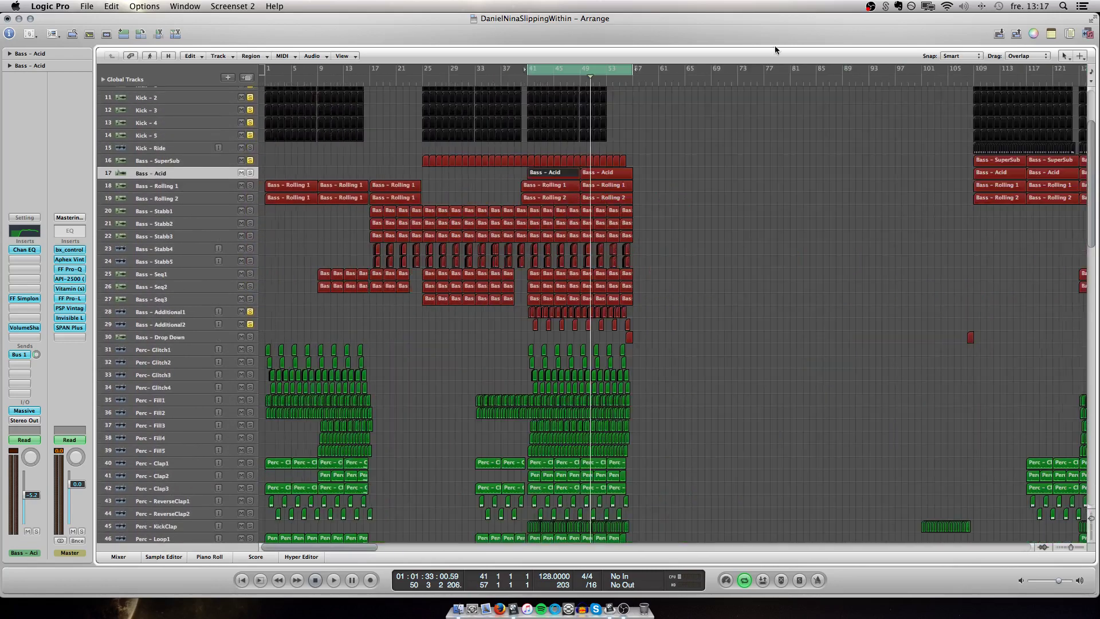
{"action": "key", "text": "ctrl+Up"}
{"action": "key", "text": "ctrl+Left"}
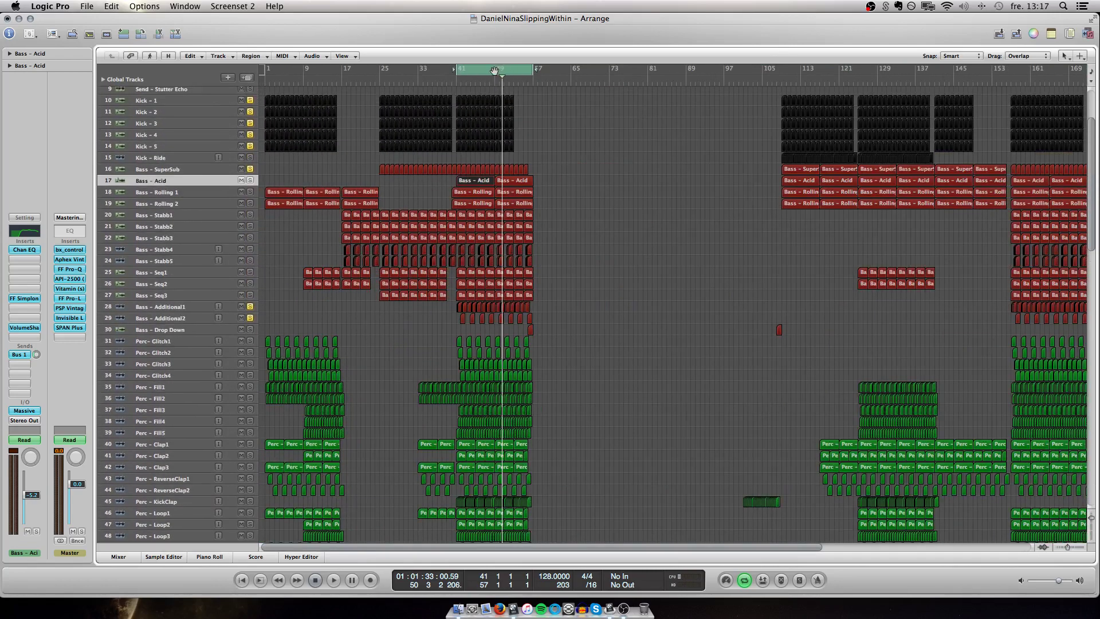
{"action": "left_click_drag", "start_coordinate": [494, 70], "coordinate": [302, 73]}
{"action": "key", "text": "ctrl+Right"}
{"action": "key", "text": "ctrl+Right"}
{"action": "key", "text": "ctrl+Right"}
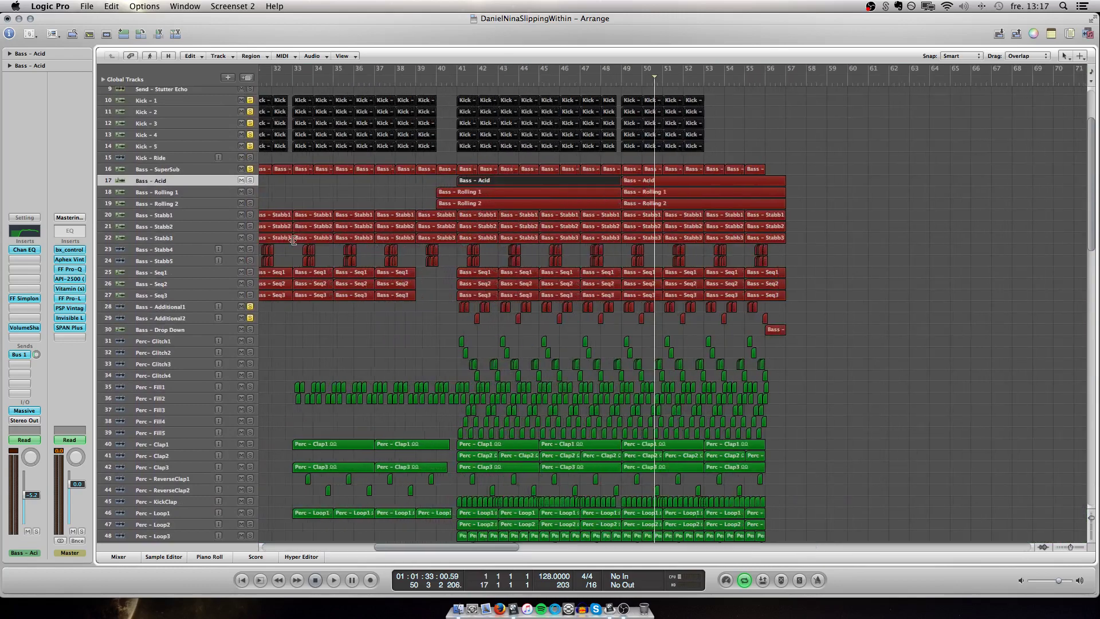
{"action": "scroll", "coordinate": [293, 240], "scroll_direction": "left", "scroll_amount": 10}
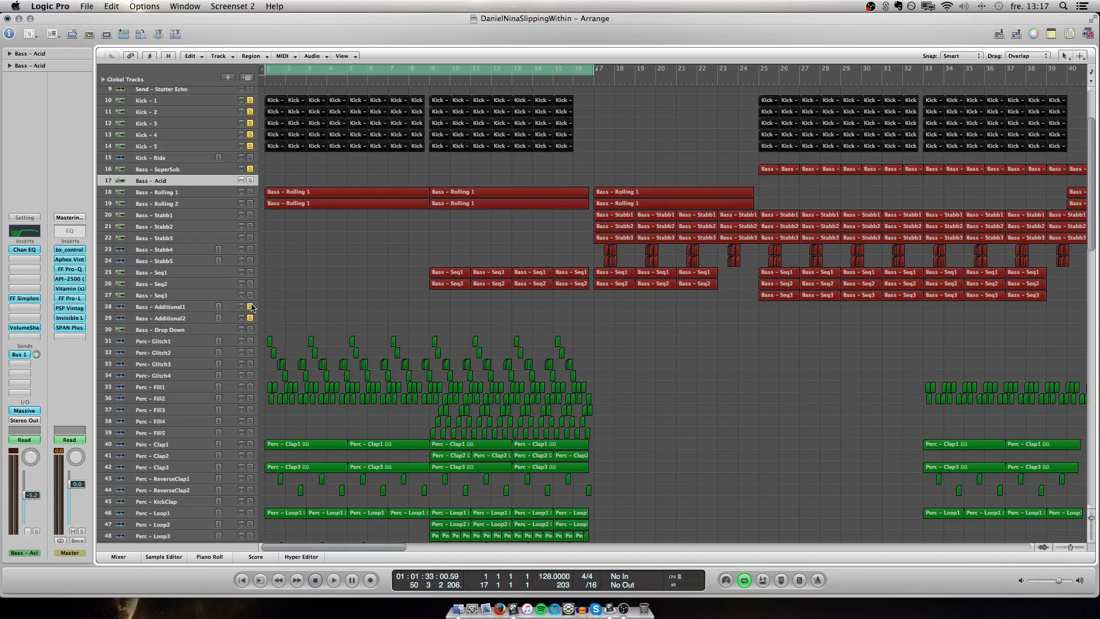
Unsolo Bass - Additional1 and Additional2, solo Perc - Glitch1 to Glitch4, and play the cycle
{"action": "key", "text": "ctrl+Right"}
{"action": "key", "text": "ctrl+Right"}
{"action": "scroll", "coordinate": [250, 352], "scroll_direction": "down", "scroll_amount": 1}
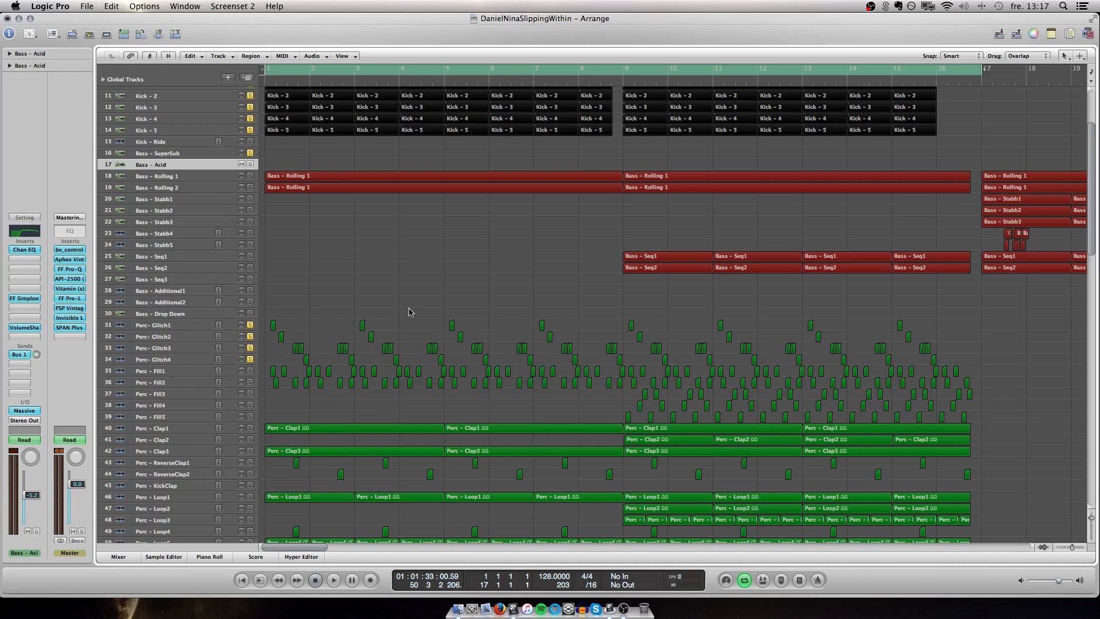
{"action": "key", "text": "space"}
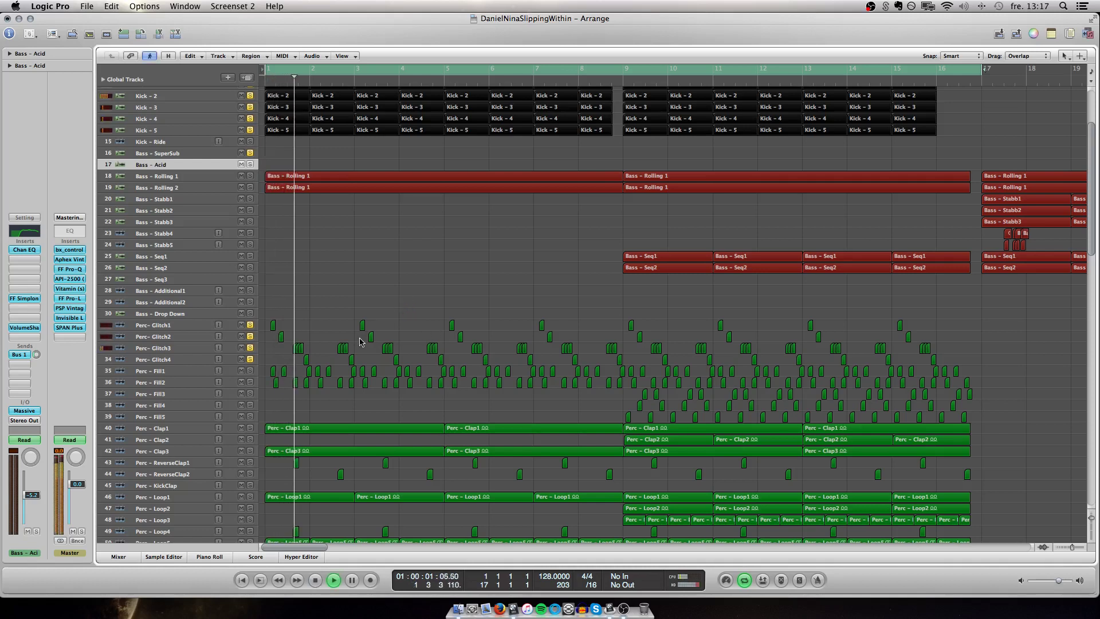
Step through the glitch tracks during playback and compare the pan settings of Perc - Glitch1 and Glitch2
{"action": "left_click", "coordinate": [192, 325]}
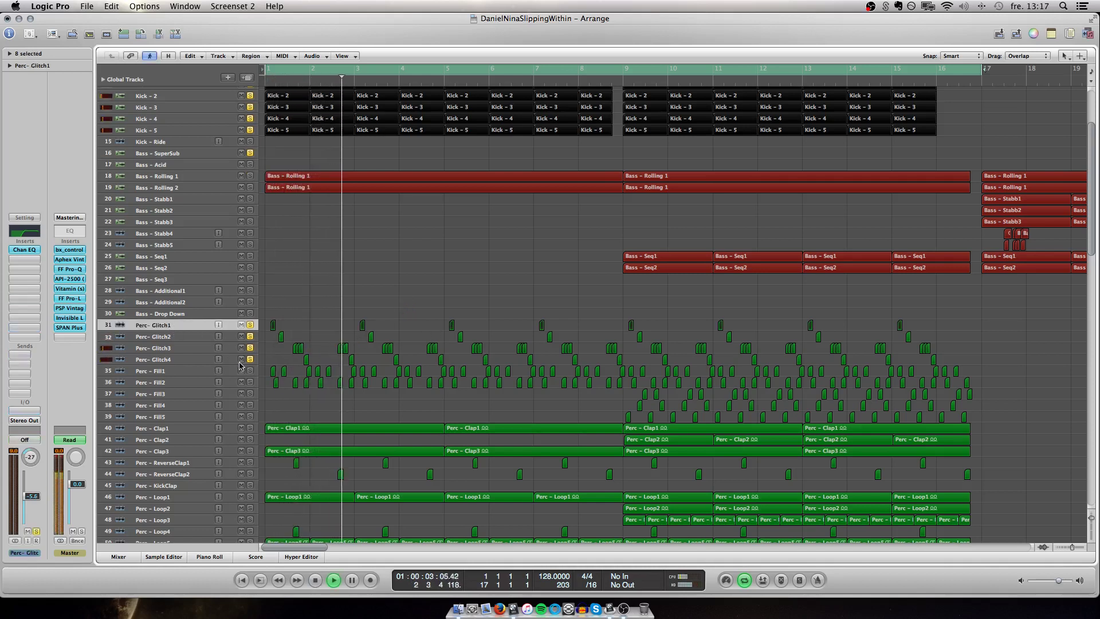
{"action": "key", "text": "Down"}
{"action": "key", "text": "Down"}
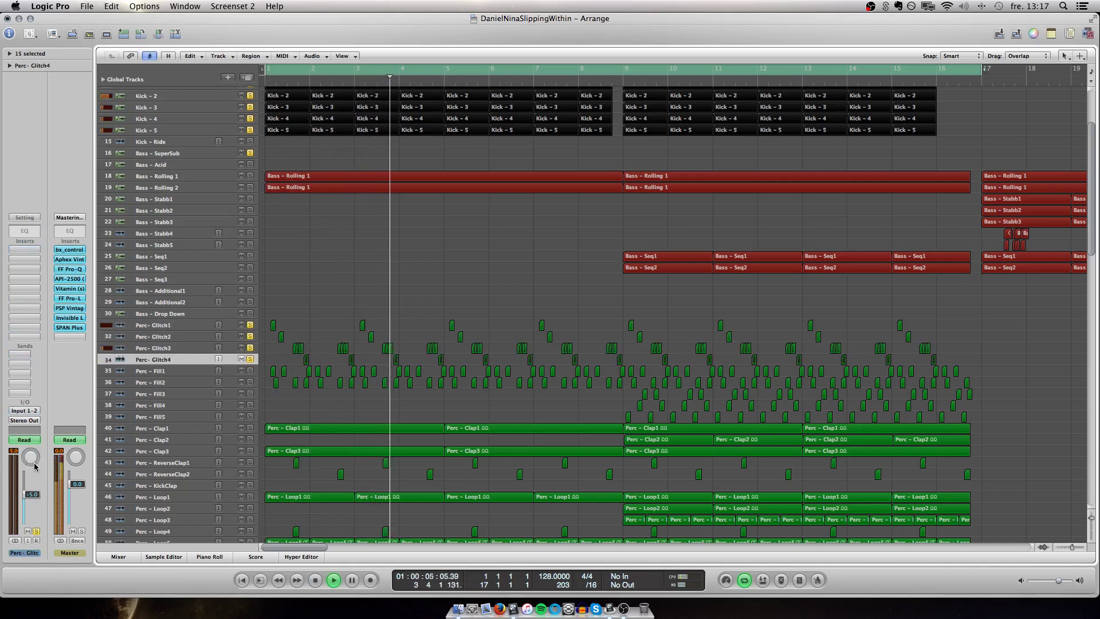
{"action": "key", "text": "Up"}
{"action": "key", "text": "Up"}
{"action": "key", "text": "Down"}
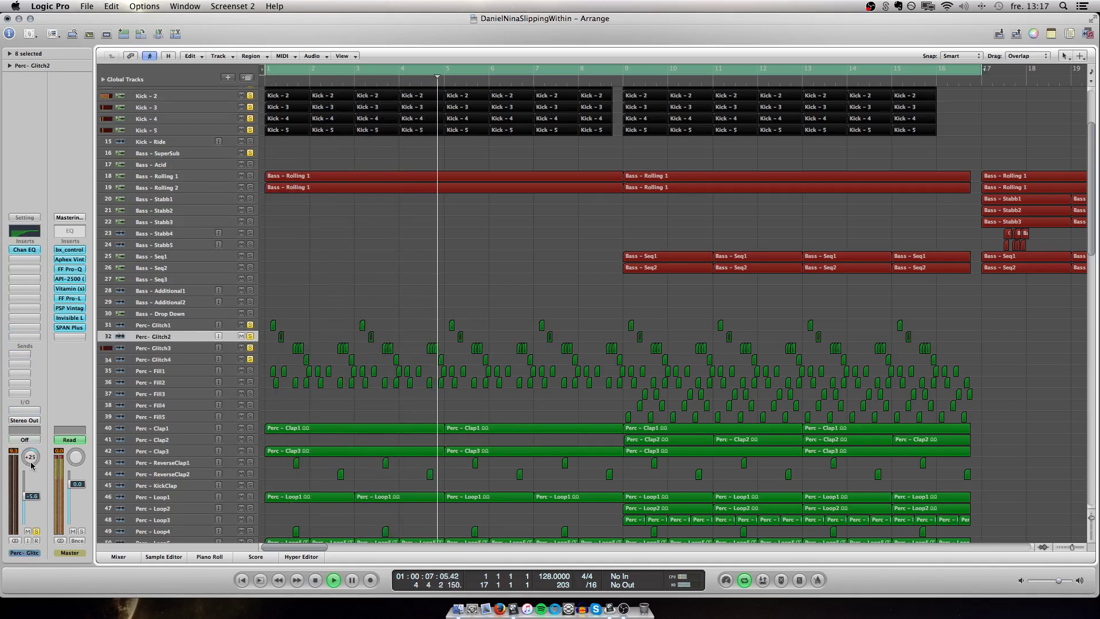
{"action": "key", "text": "Up"}
{"action": "key", "text": "Down"}
{"action": "key", "text": "Up"}
{"action": "key", "text": "Up"}
{"action": "key", "text": "Down"}
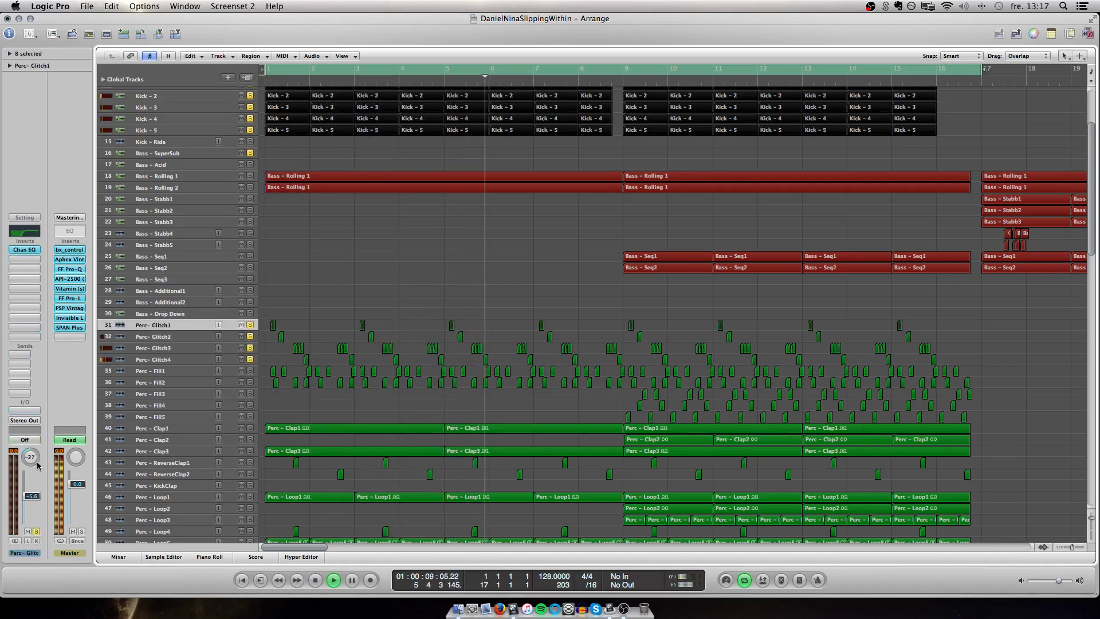
Inspect the channel strips of Perc - Glitch3 and Glitch4
{"action": "key", "text": "Down"}
{"action": "key", "text": "Down"}
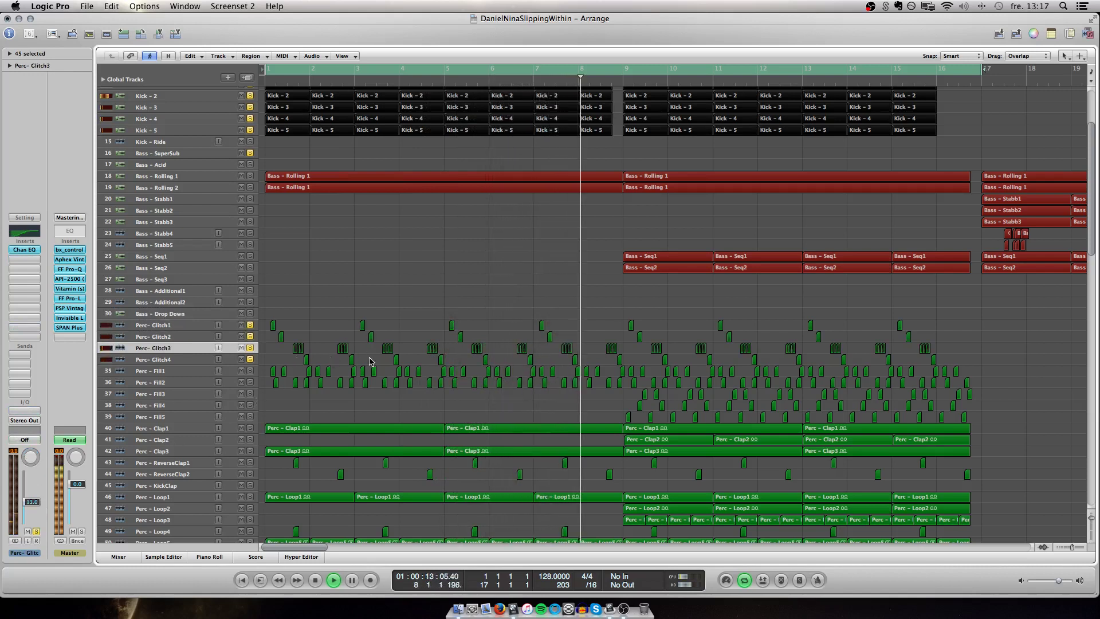
{"action": "key", "text": "Down"}
{"action": "key", "text": "Up"}
{"action": "key", "text": "Down"}
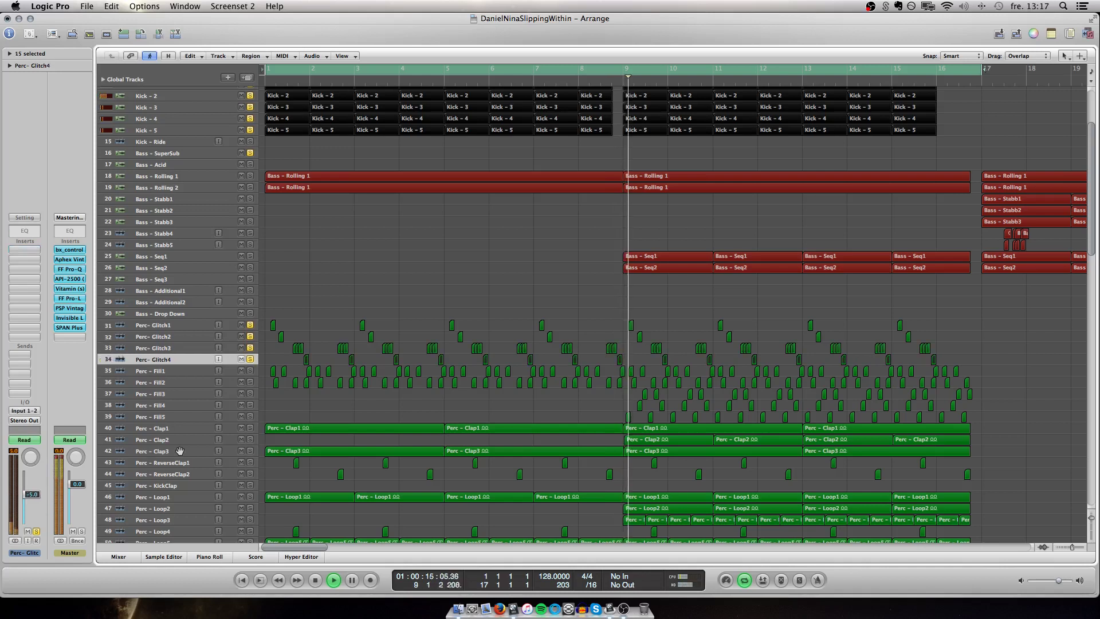
Shorten the cycle range to start at bar 9 and solo Perc - Fill1 to Fill5 along with the glitches
{"action": "key", "text": "Down"}
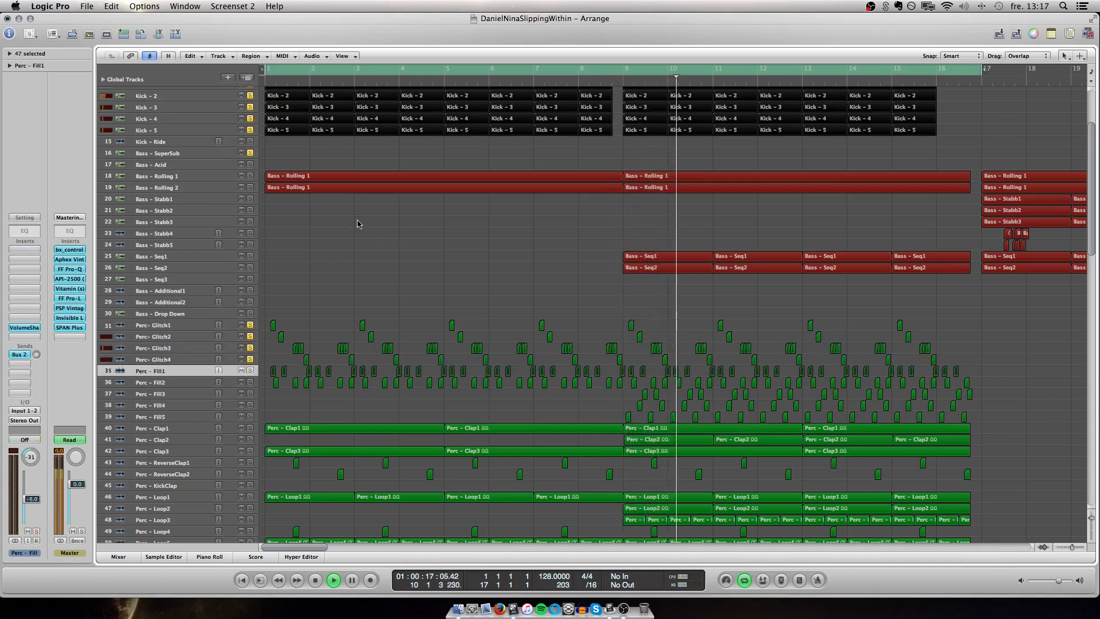
{"action": "left_click_drag", "start_coordinate": [265, 70], "coordinate": [622, 90]}
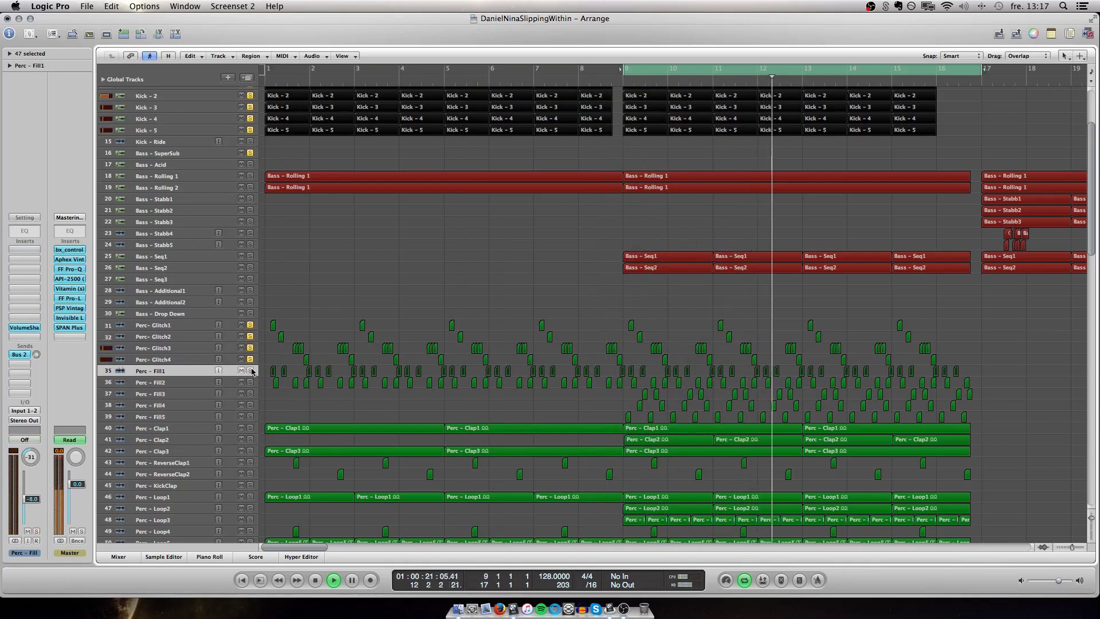
{"action": "left_click_drag", "start_coordinate": [250, 371], "coordinate": [250, 417]}
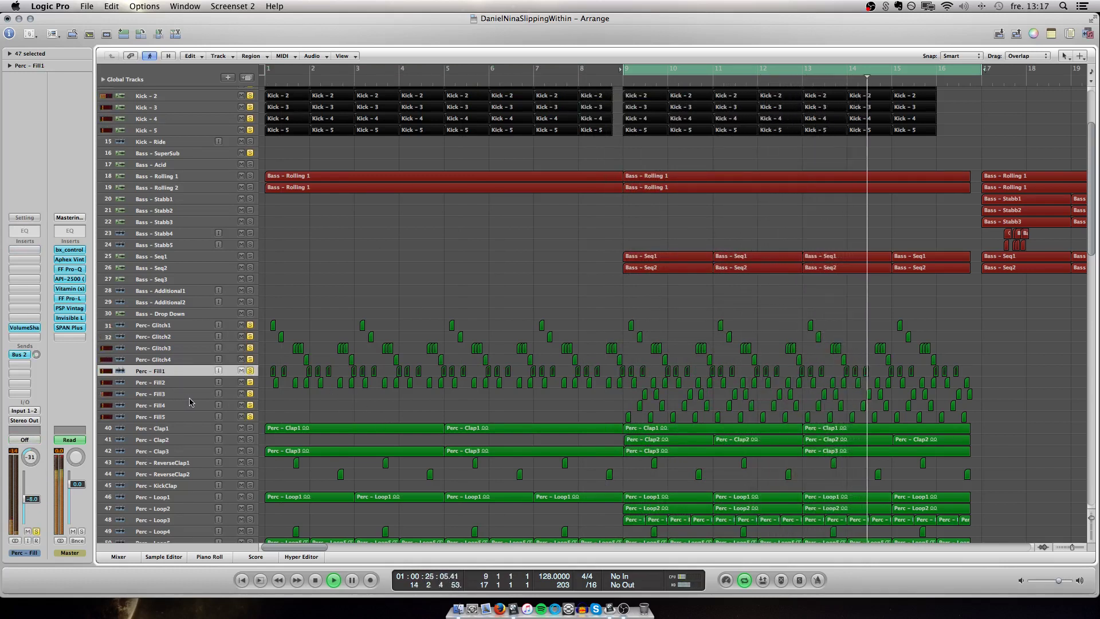
Step through the Perc - Fill tracks and compare the pan settings on their channel strips
{"action": "key", "text": "Down"}
{"action": "key", "text": "Down"}
{"action": "key", "text": "Down"}
{"action": "key", "text": "Down"}
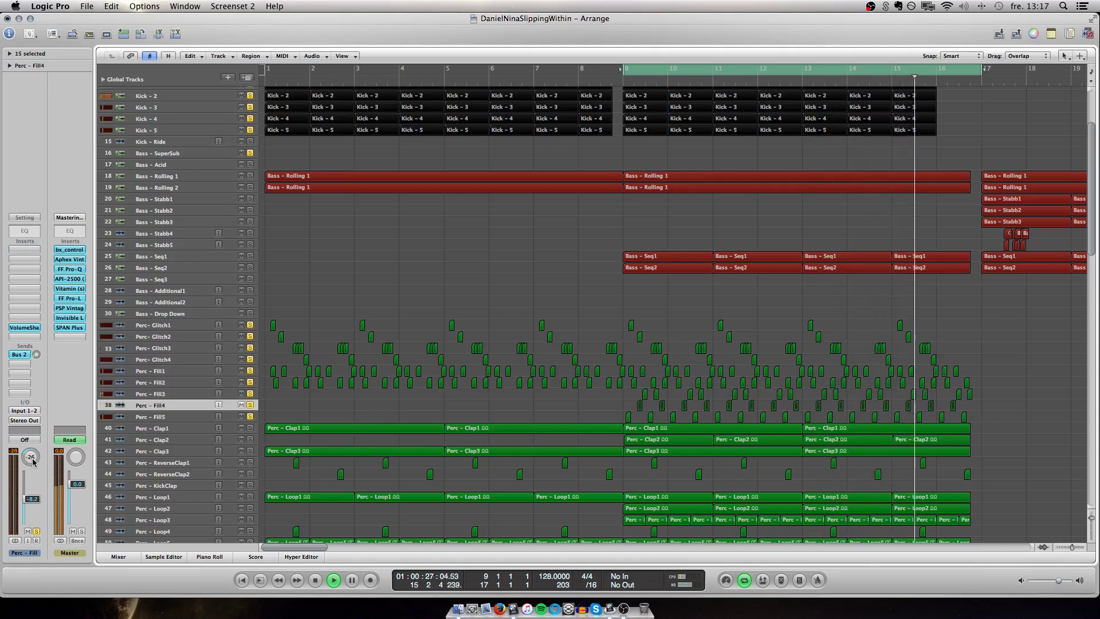
{"action": "key", "text": "Up"}
{"action": "key", "text": "Up"}
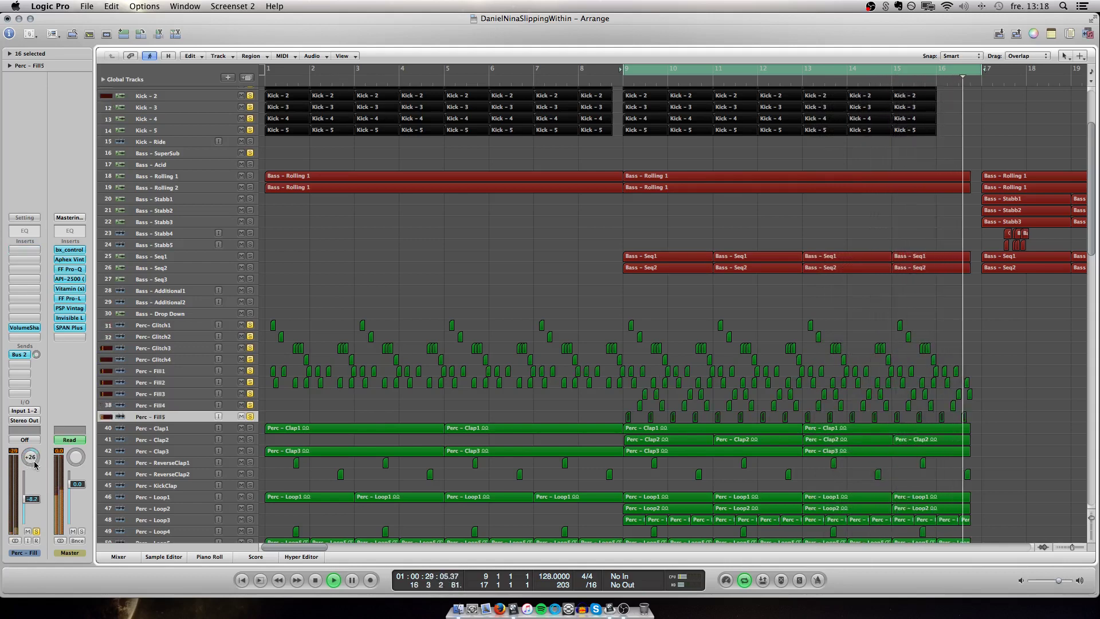
Add Perc - Clap1 to Clap3 and ReverseClap1 and ReverseClap2 to the soloed tracks while the cycle plays
{"action": "scroll", "coordinate": [423, 431], "scroll_direction": "down", "scroll_amount": 9}
{"action": "scroll", "coordinate": [422, 431], "scroll_direction": "right", "scroll_amount": 5}
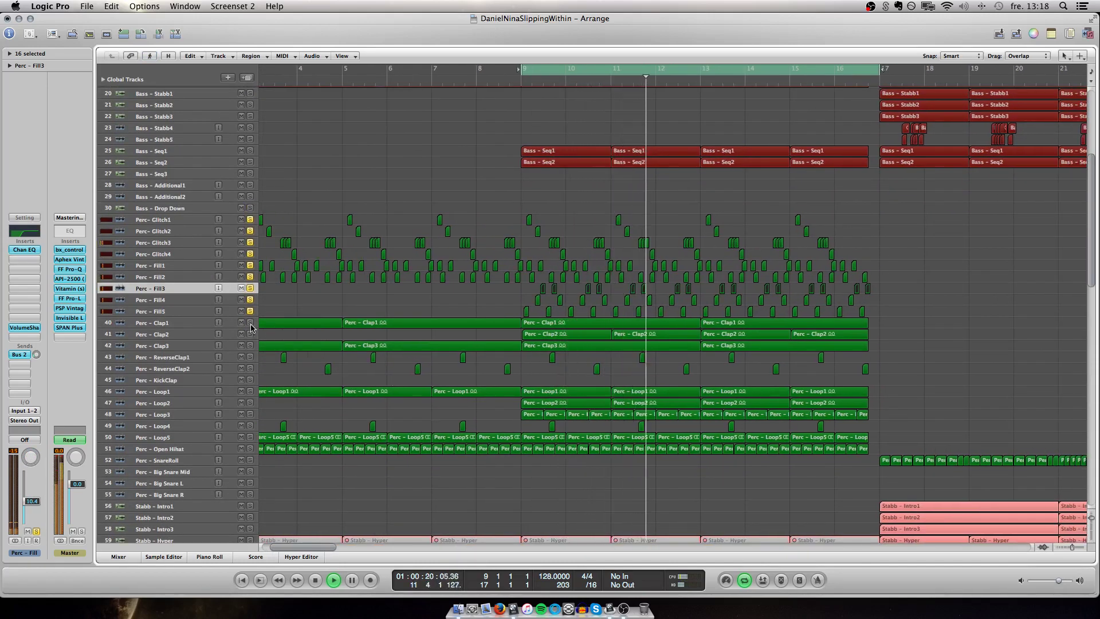
{"action": "left_click_drag", "start_coordinate": [250, 324], "coordinate": [250, 345]}
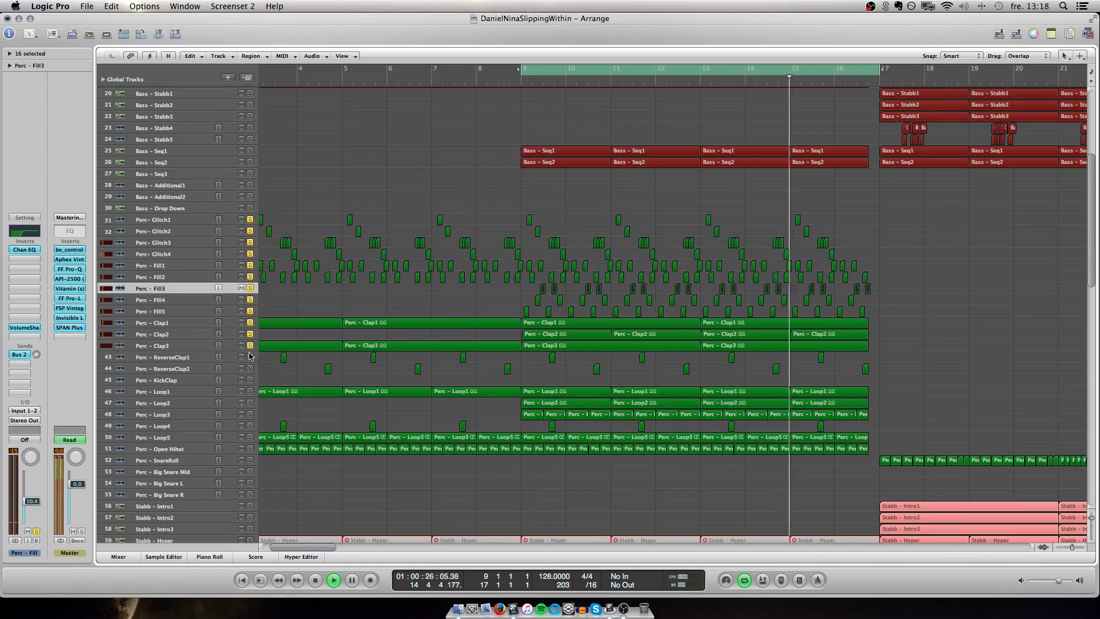
{"action": "left_click_drag", "start_coordinate": [250, 359], "coordinate": [250, 369]}
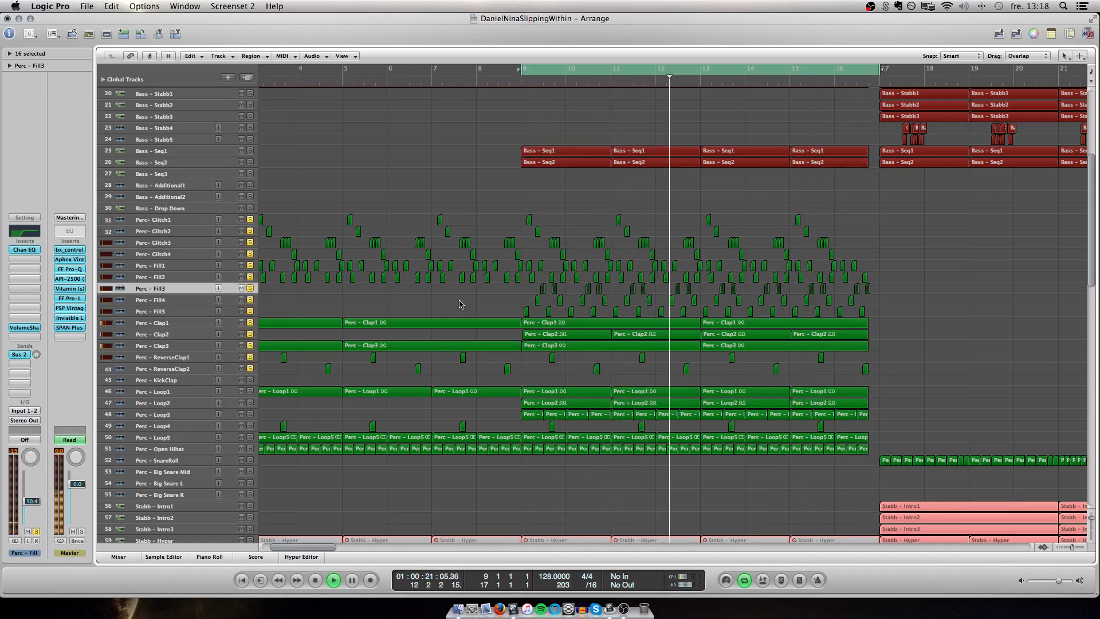
{"action": "scroll", "coordinate": [331, 310], "scroll_direction": "down", "scroll_amount": 3}
{"action": "scroll", "coordinate": [325, 296], "scroll_direction": "right", "scroll_amount": 1}
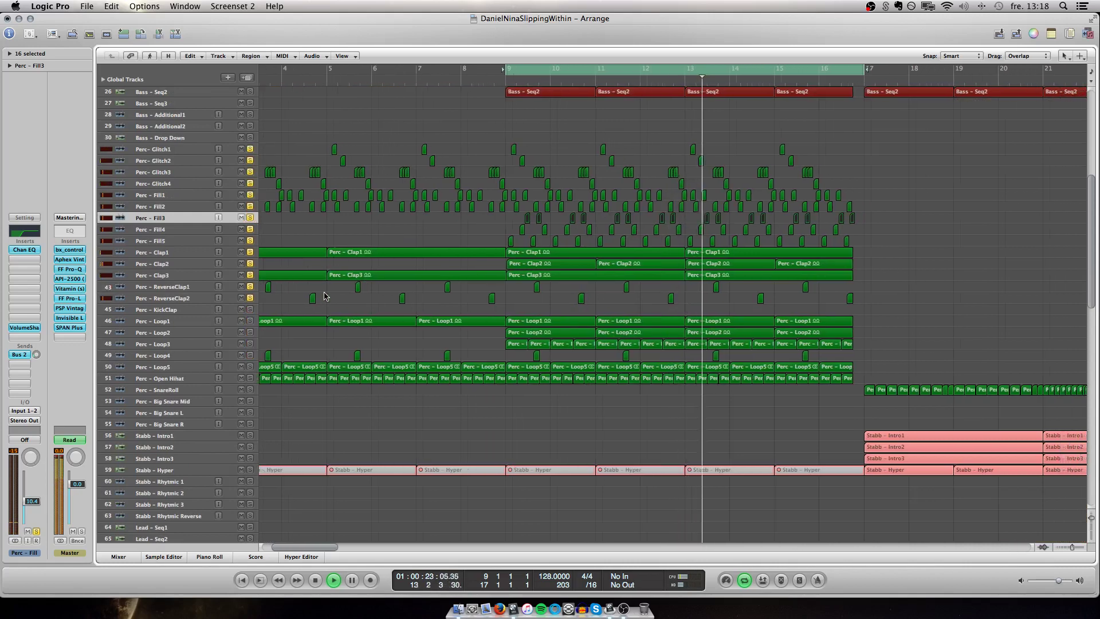
Add Perc - KickClap to the soloed tracks and select it to review its regions and channel strip
{"action": "key", "text": "ctrl+Left"}
{"action": "key", "text": "ctrl+Left"}
{"action": "scroll", "coordinate": [306, 308], "scroll_direction": "down", "scroll_amount": 4}
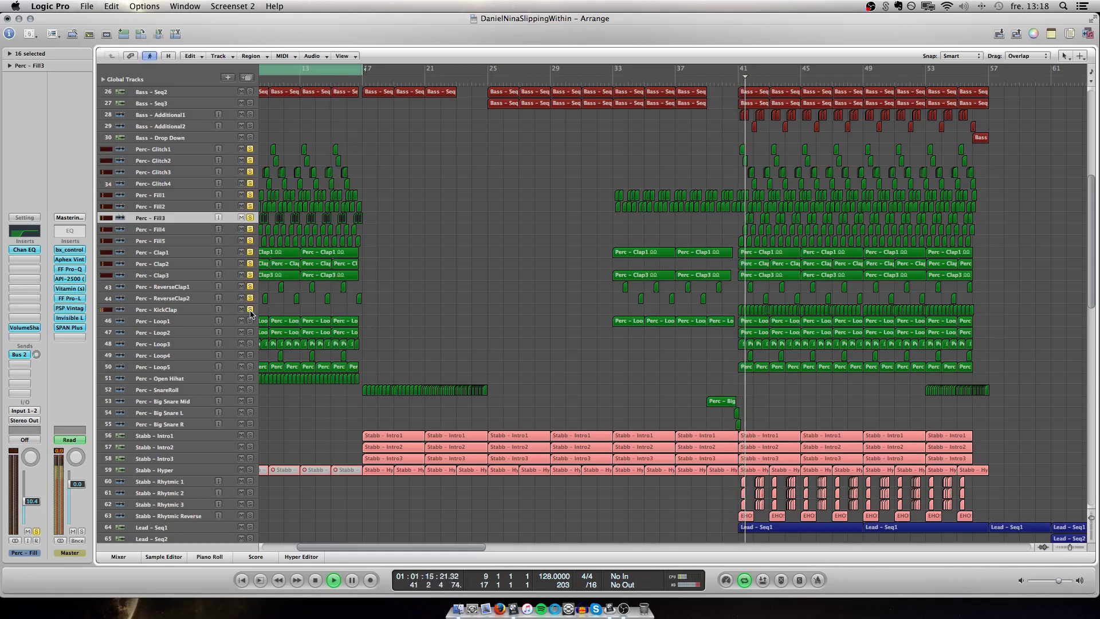
{"action": "scroll", "coordinate": [276, 127], "scroll_direction": "up", "scroll_amount": 5}
{"action": "scroll", "coordinate": [277, 127], "scroll_direction": "left", "scroll_amount": 1}
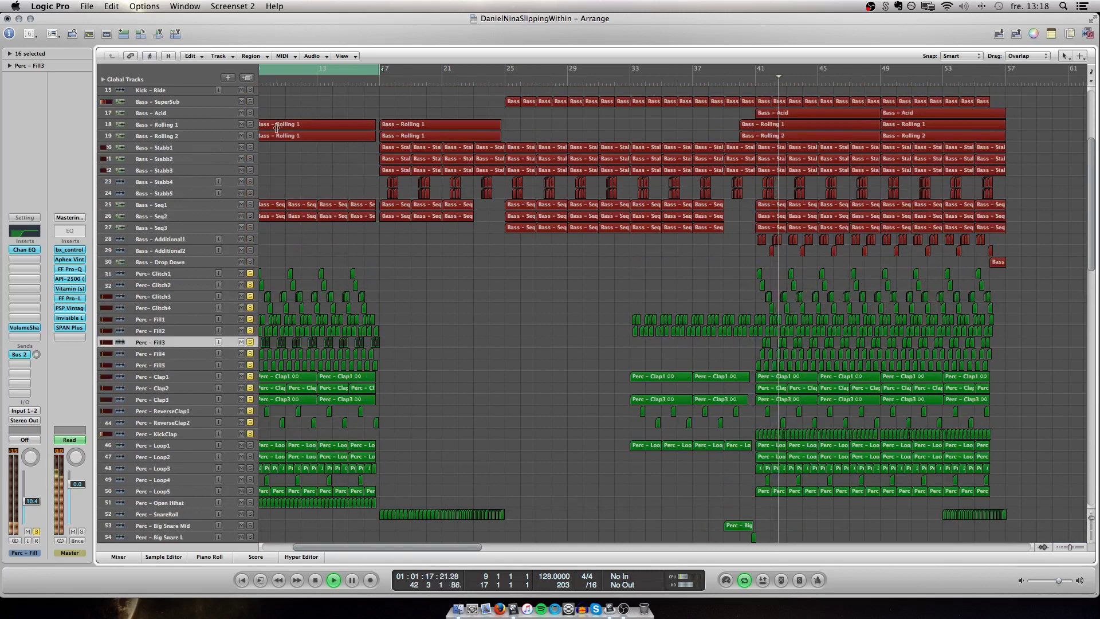
{"action": "scroll", "coordinate": [276, 127], "scroll_direction": "down", "scroll_amount": 2}
{"action": "scroll", "coordinate": [277, 128], "scroll_direction": "right", "scroll_amount": 3}
{"action": "left_click", "coordinate": [172, 373]}
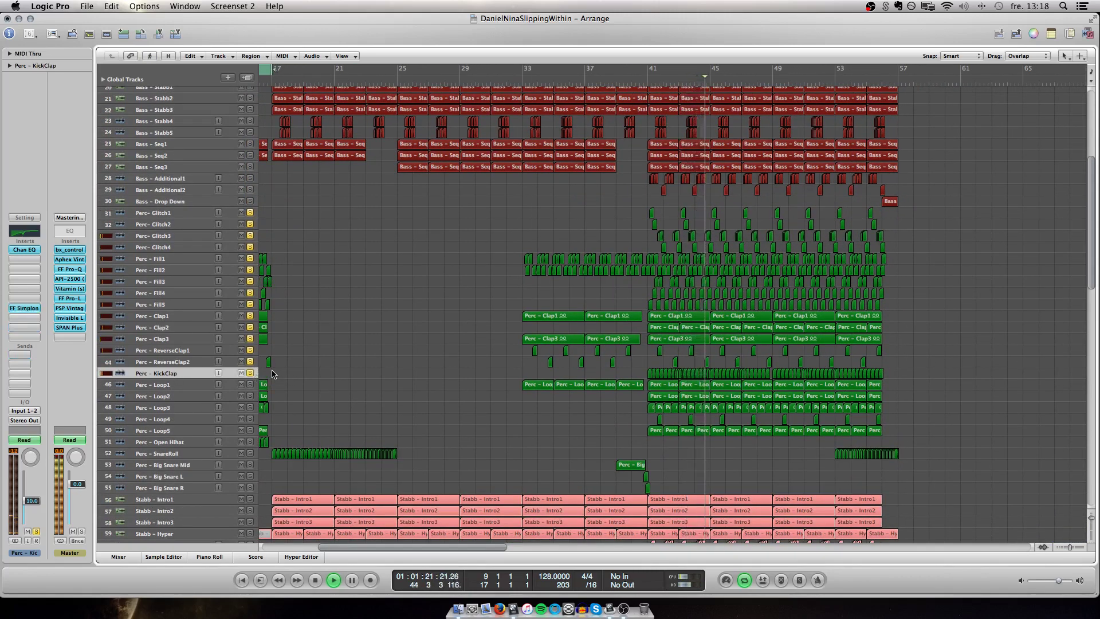
{"action": "scroll", "coordinate": [281, 375], "scroll_direction": "left", "scroll_amount": 5}
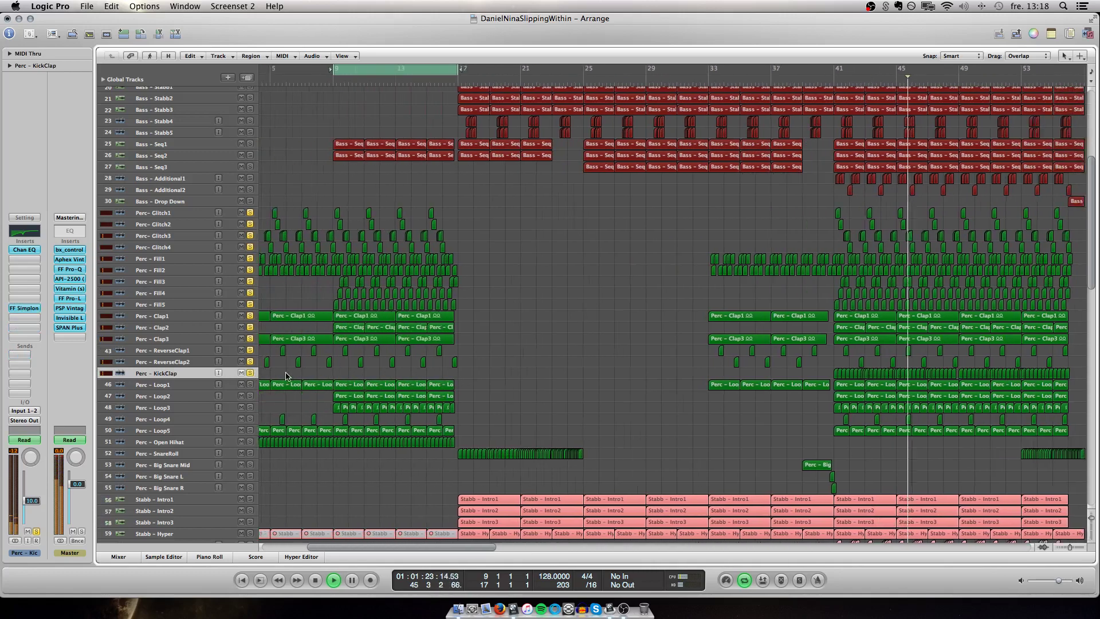
{"action": "scroll", "coordinate": [286, 376], "scroll_direction": "left", "scroll_amount": 1}
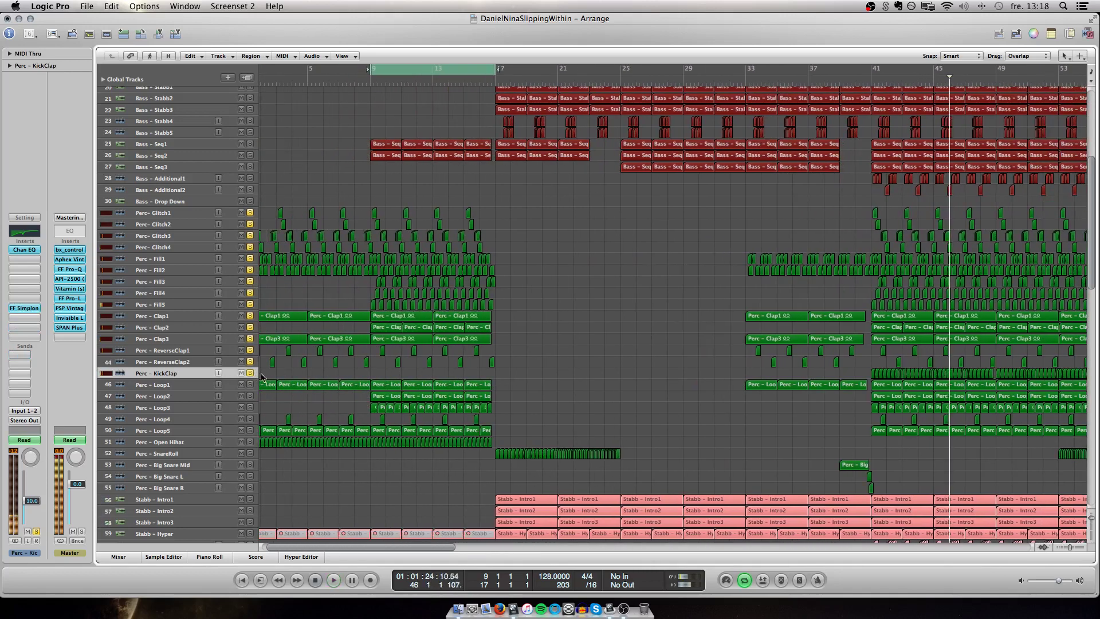
Restart playback from the cycle start at bar 9 and take Perc - KickClap out of the soloed tracks
{"action": "key", "text": "space"}
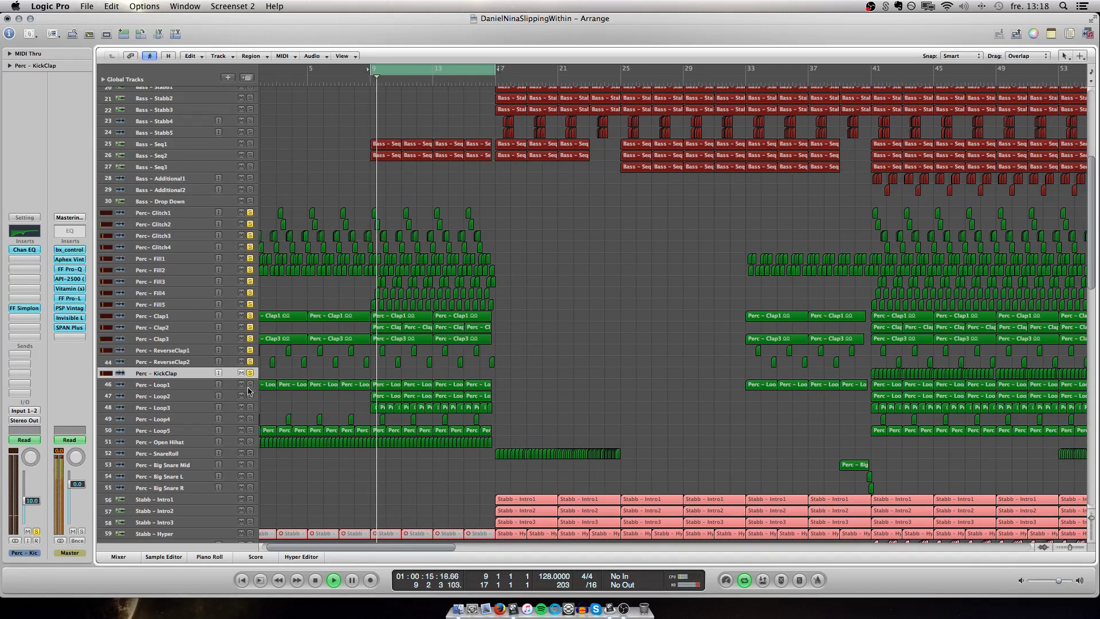
{"action": "key", "text": "ctrl+Down"}
{"action": "key", "text": "ctrl+Down"}
{"action": "key", "text": "ctrl+Right"}
{"action": "key", "text": "ctrl+Right"}
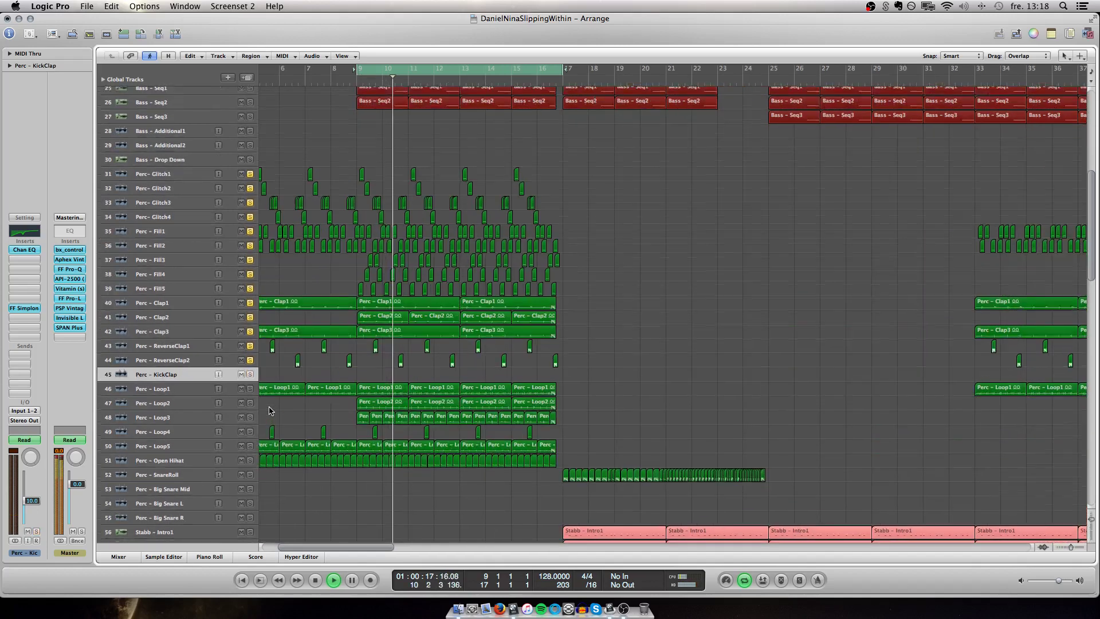
{"action": "key", "text": "ctrl+Down"}
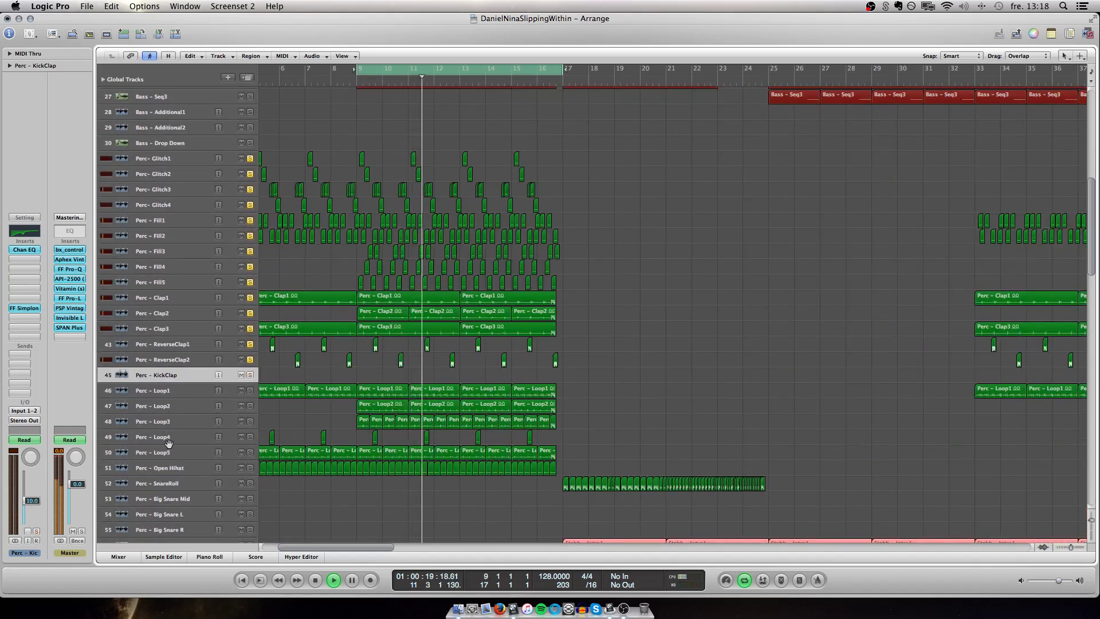
Add Perc - Loop1 to Loop5 to the soloed tracks while the cycle plays
{"action": "scroll", "coordinate": [172, 441], "scroll_direction": "down", "scroll_amount": 3}
{"action": "scroll", "coordinate": [171, 441], "scroll_direction": "left", "scroll_amount": 2}
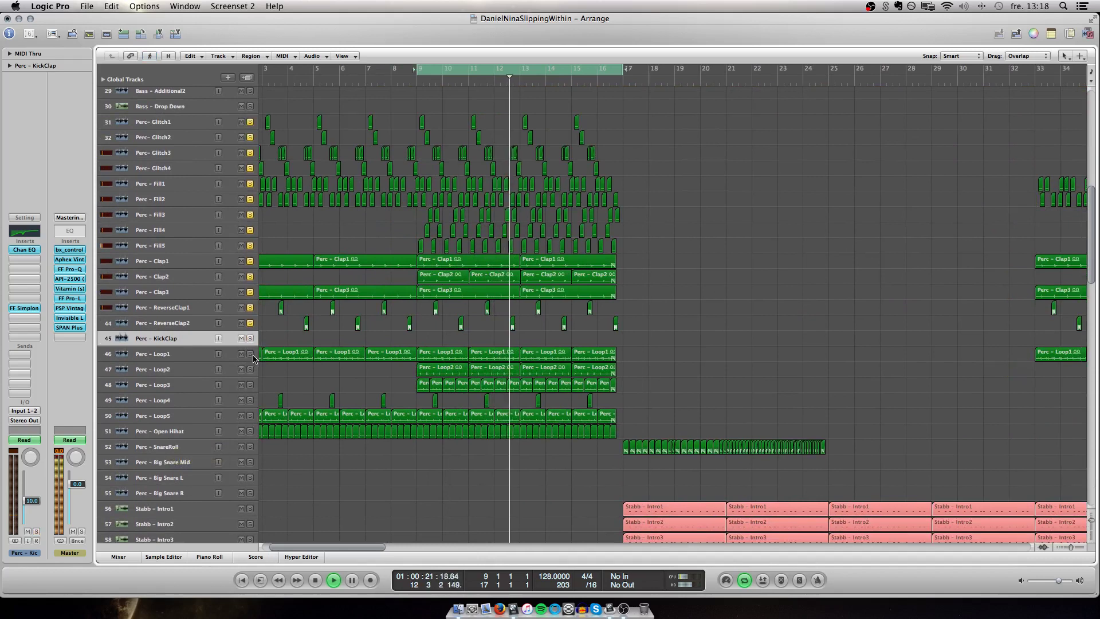
{"action": "left_click_drag", "start_coordinate": [250, 354], "coordinate": [250, 416]}
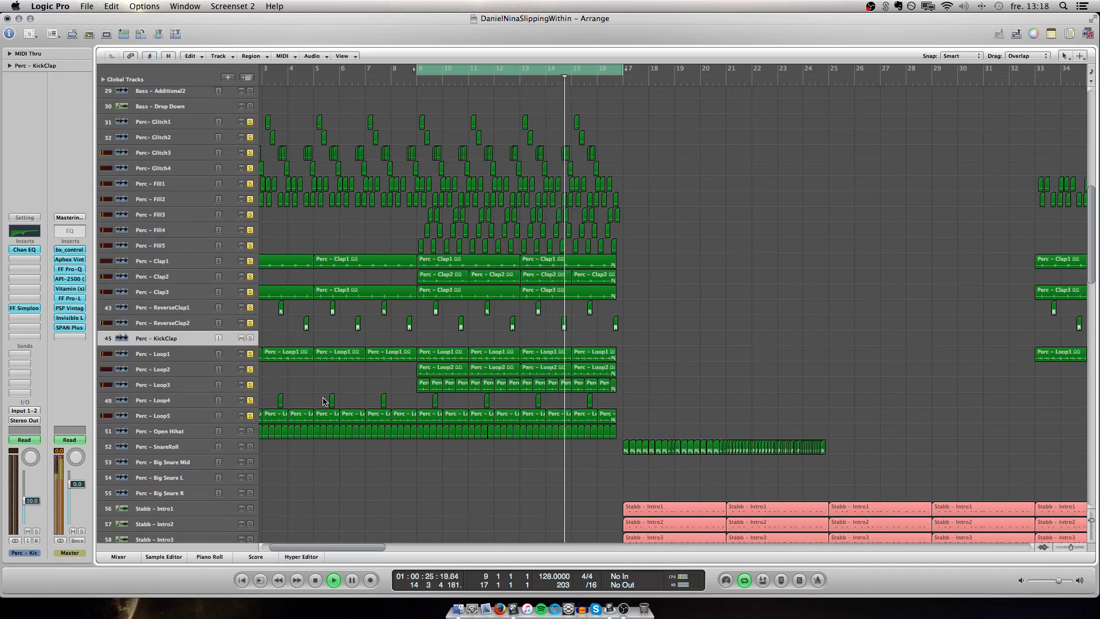
Move the cycle range to bars 1 to 9 and play it with Perc - Open Hihat added to the soloed tracks
{"action": "key", "text": "ctrl+Left"}
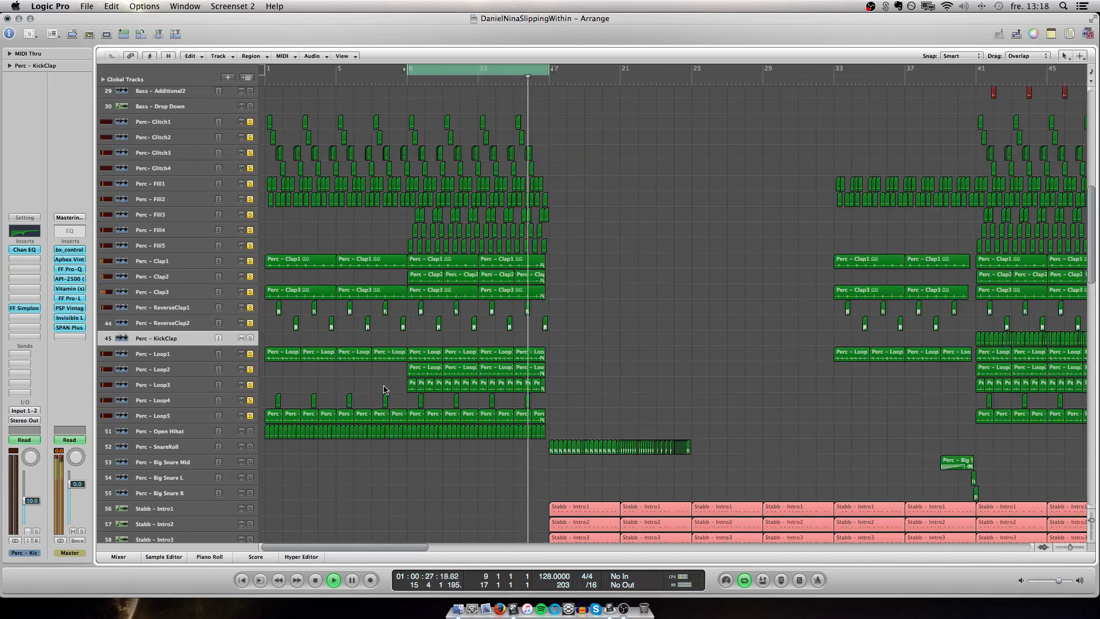
{"action": "left_click_drag", "start_coordinate": [413, 69], "coordinate": [271, 69]}
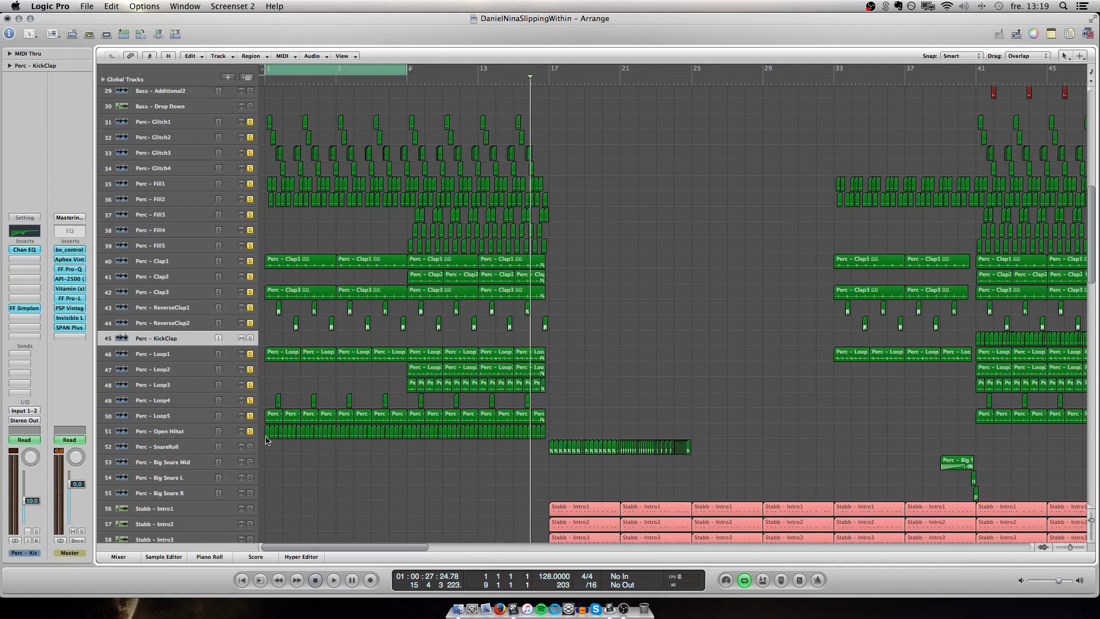
{"action": "key", "text": "space"}
{"action": "key", "text": "ctrl+Right"}
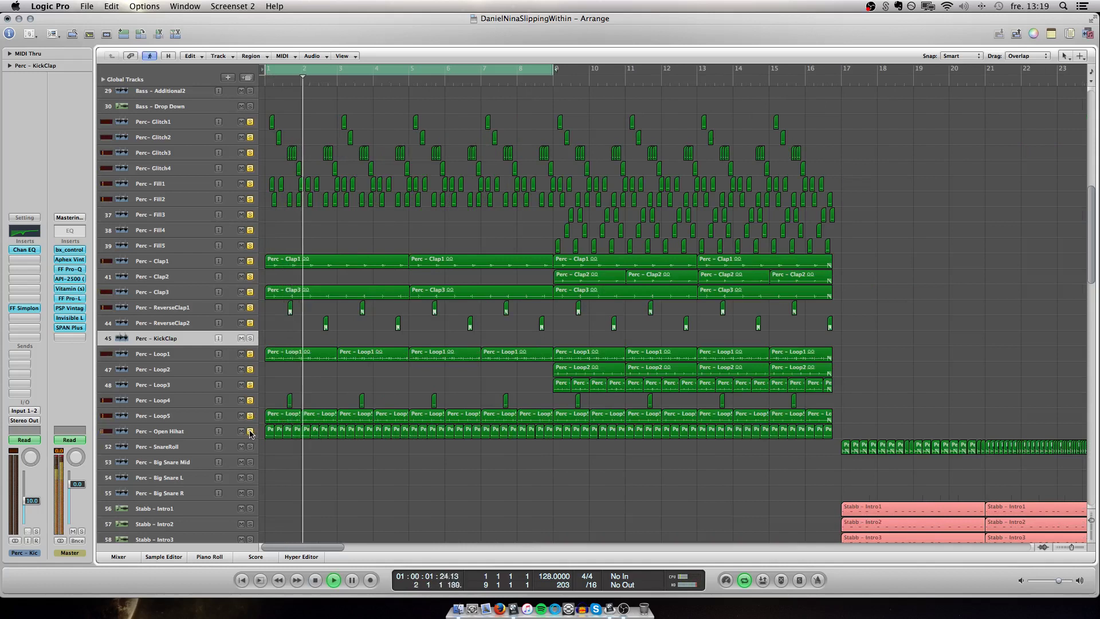
Turn off solo from Perc - Loop5 up to Perc - Glitch4 and review the Perc - Open Hihat regions across the arrangement
{"action": "left_click_drag", "start_coordinate": [250, 415], "coordinate": [238, 165]}
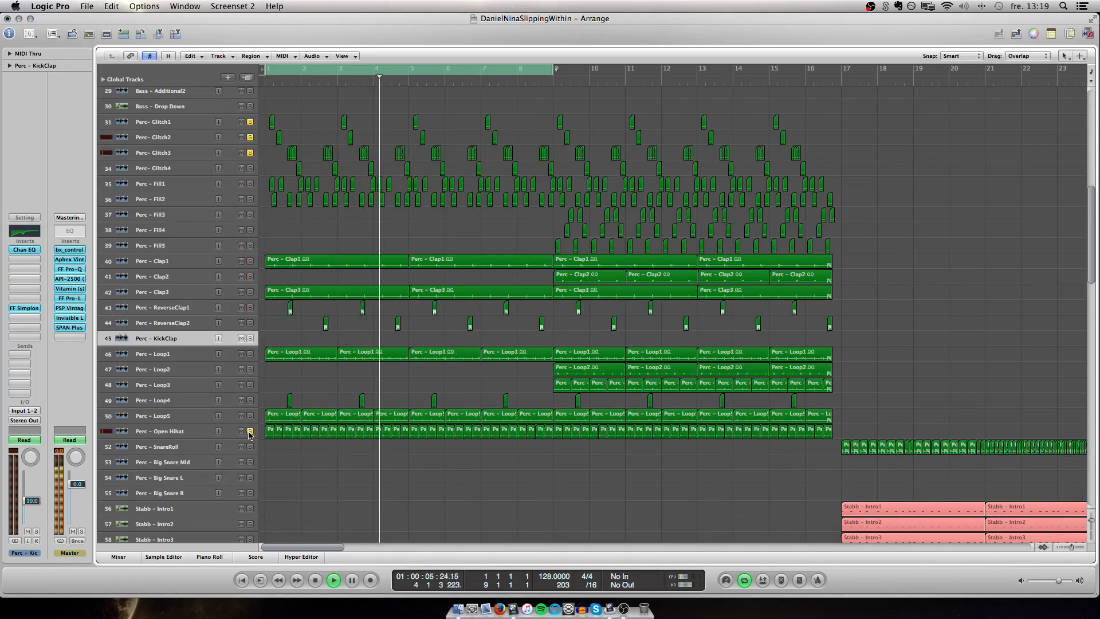
{"action": "key", "text": "ctrl+Left"}
{"action": "key", "text": "ctrl+Left"}
{"action": "key", "text": "ctrl+Left"}
{"action": "key", "text": "ctrl+Left"}
{"action": "key", "text": "ctrl+Left"}
{"action": "key", "text": "ctrl+Left"}
{"action": "key", "text": "ctrl+Left"}
{"action": "scroll", "coordinate": [354, 435], "scroll_direction": "right", "scroll_amount": 5}
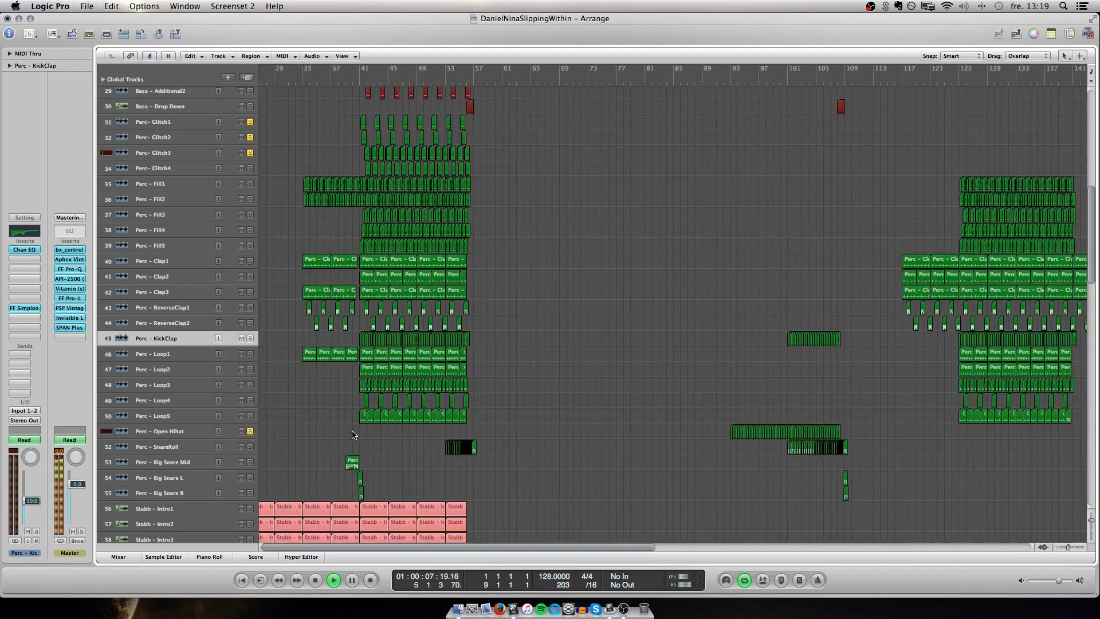
{"action": "scroll", "coordinate": [352, 434], "scroll_direction": "right", "scroll_amount": 3}
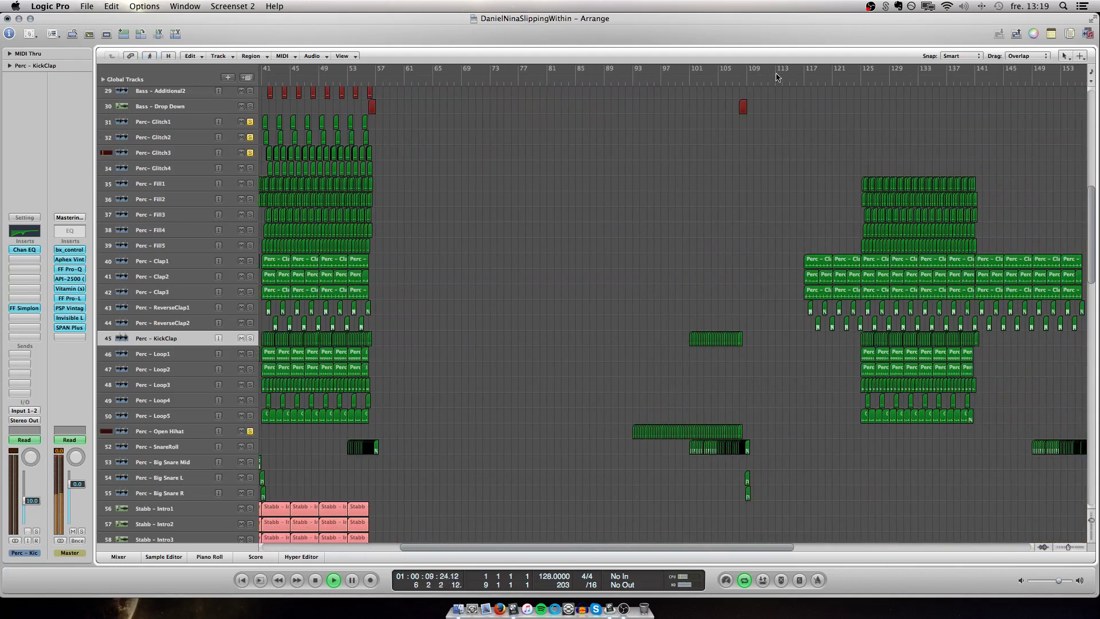
{"action": "scroll", "coordinate": [582, 237], "scroll_direction": "left", "scroll_amount": 10}
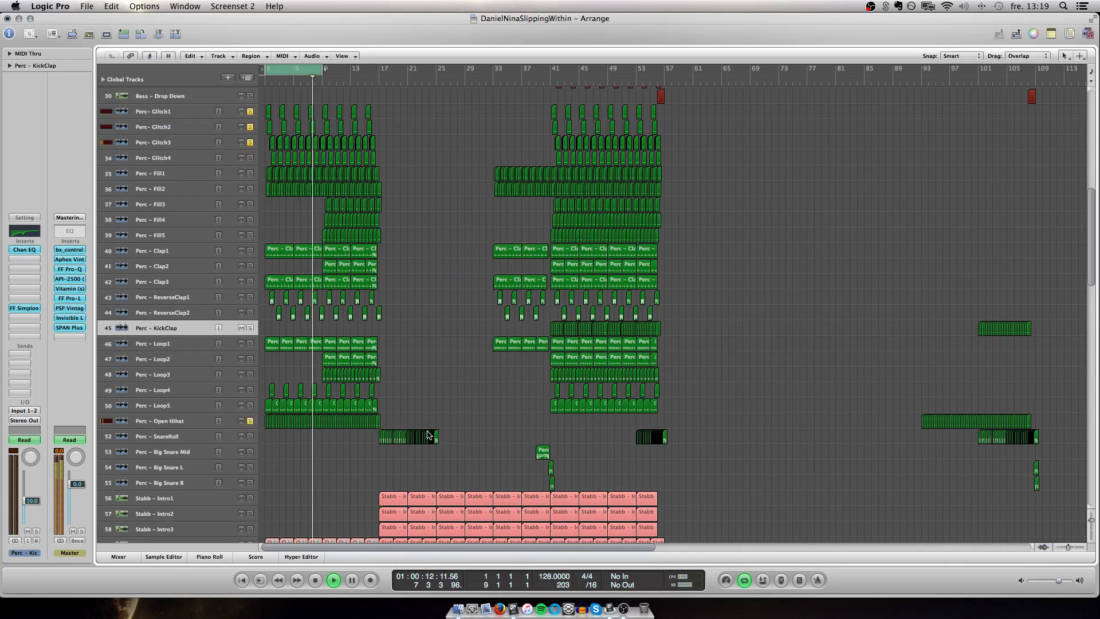
Solo only Perc - SnareRoll and play it with the cycle range set to bars 17 to 25
{"action": "scroll", "coordinate": [427, 435], "scroll_direction": "up", "scroll_amount": 8}
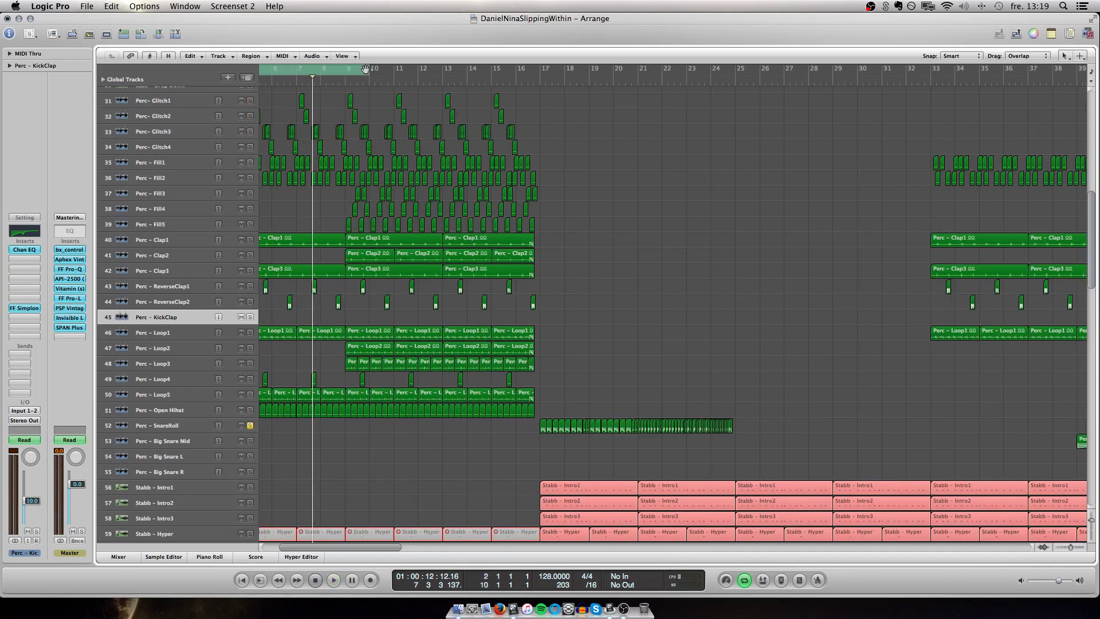
{"action": "left_click_drag", "start_coordinate": [365, 69], "coordinate": [672, 82]}
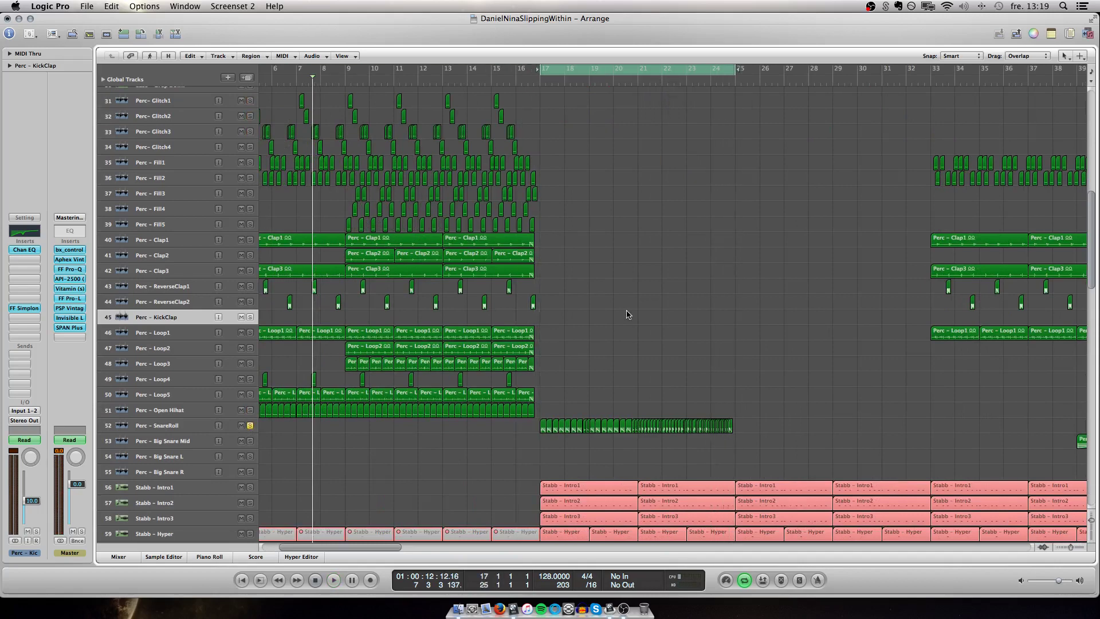
{"action": "key", "text": "space"}
Select Perc - SnareRoll and examine its FF Simplon Filter 1 Freq automation across the roll
{"action": "scroll", "coordinate": [386, 384], "scroll_direction": "up", "scroll_amount": 10}
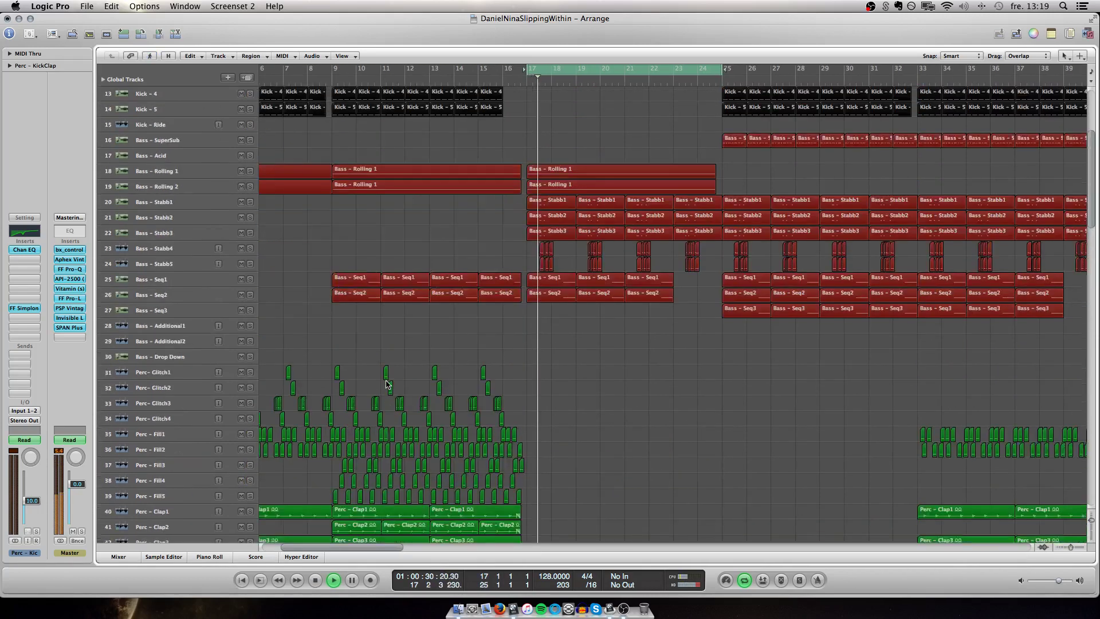
{"action": "scroll", "coordinate": [386, 384], "scroll_direction": "down", "scroll_amount": 10}
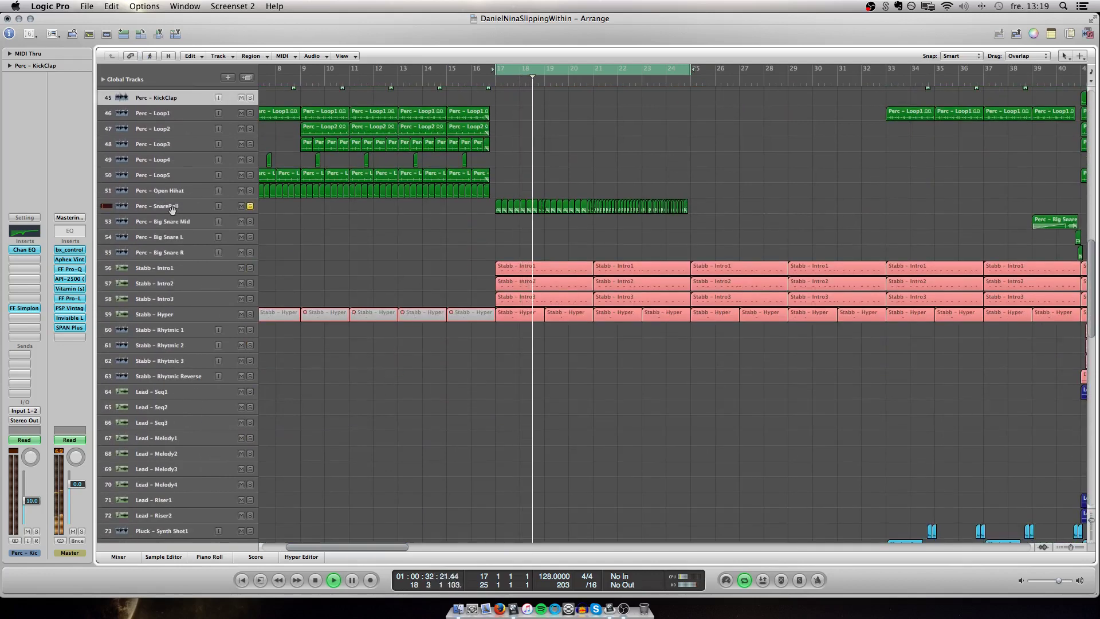
{"action": "left_click", "coordinate": [178, 211]}
{"action": "key", "text": "a"}
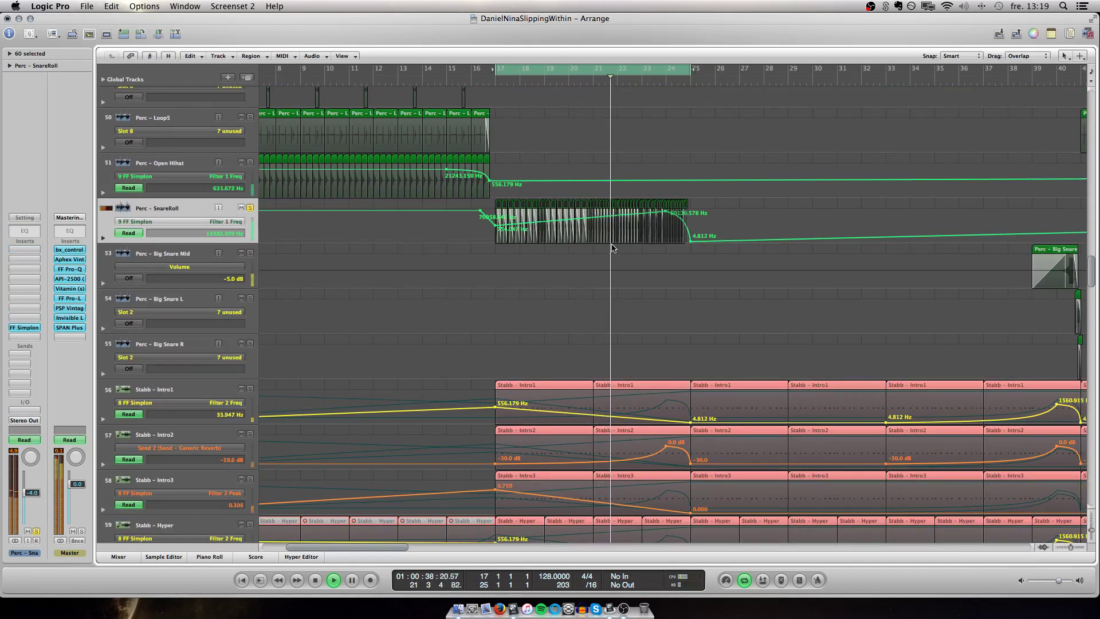
{"action": "key", "text": "a"}
{"action": "key", "text": "ctrl+Left"}
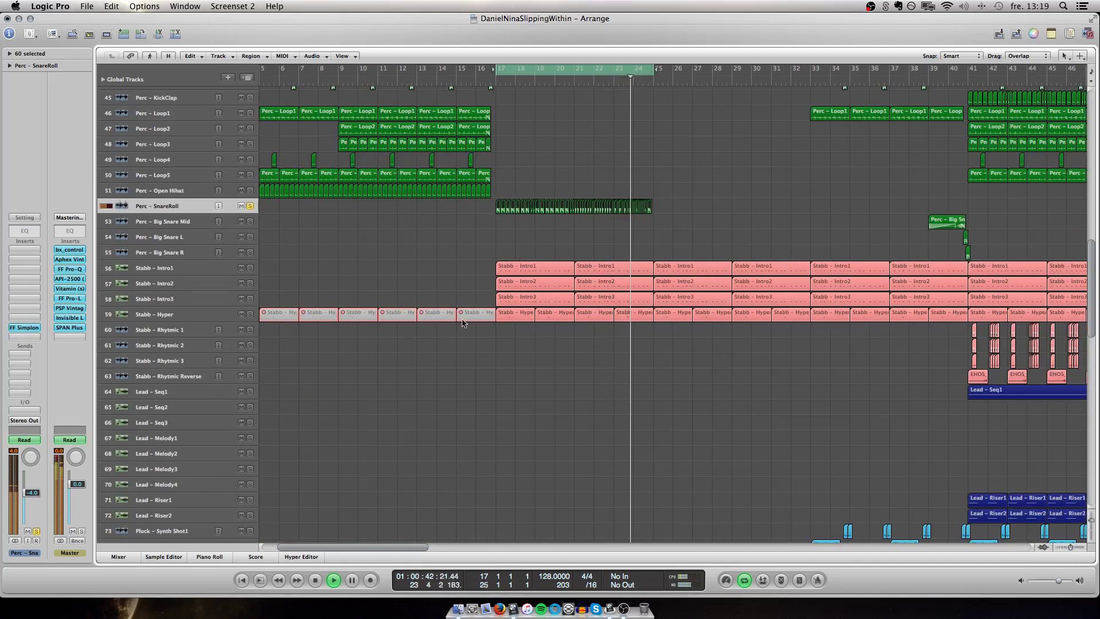
Stop playback, move the cycle range to bars 25 to 33 and place the playhead at bar 25
{"action": "scroll", "coordinate": [532, 266], "scroll_direction": "up", "scroll_amount": 3}
{"action": "scroll", "coordinate": [531, 266], "scroll_direction": "right", "scroll_amount": 3}
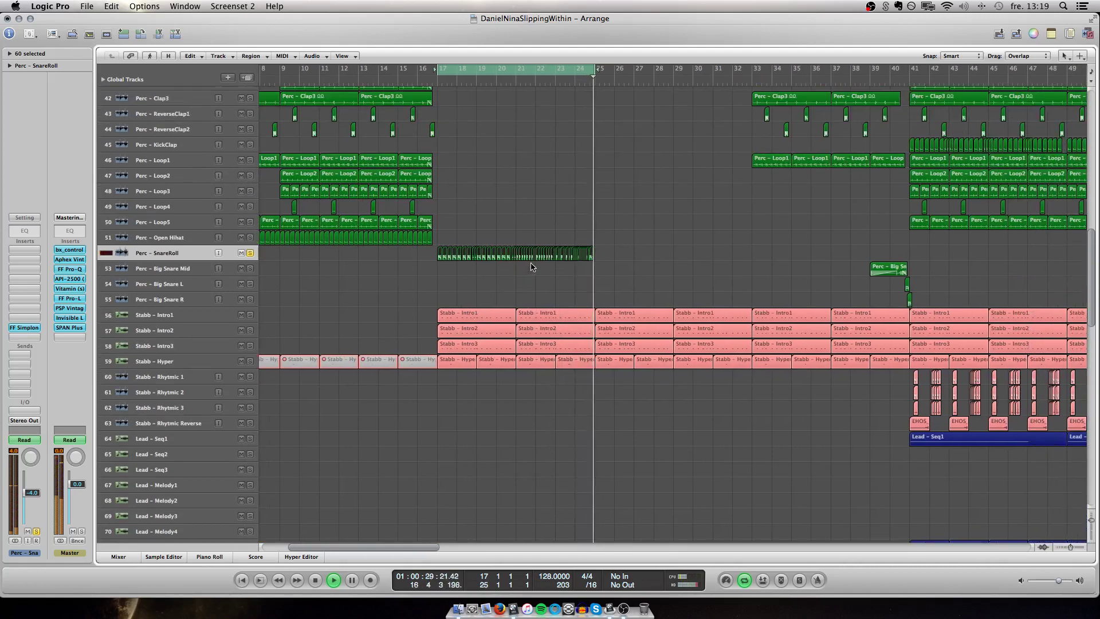
{"action": "key", "text": "ctrl+Left"}
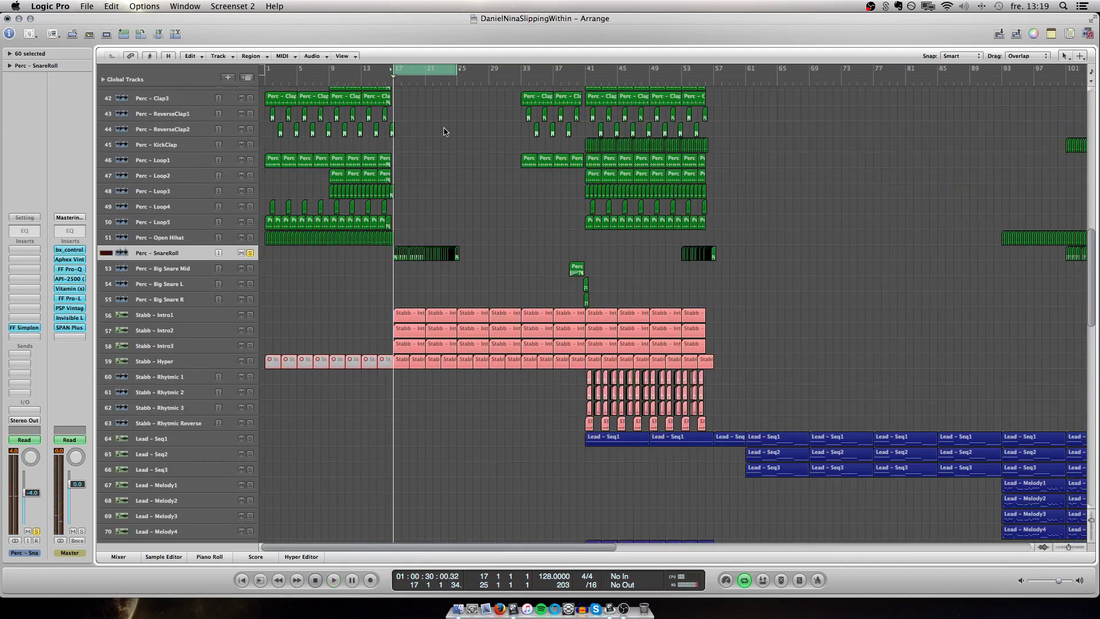
{"action": "scroll", "coordinate": [444, 132], "scroll_direction": "up", "scroll_amount": 4}
{"action": "scroll", "coordinate": [429, 72], "scroll_direction": "up", "scroll_amount": 15}
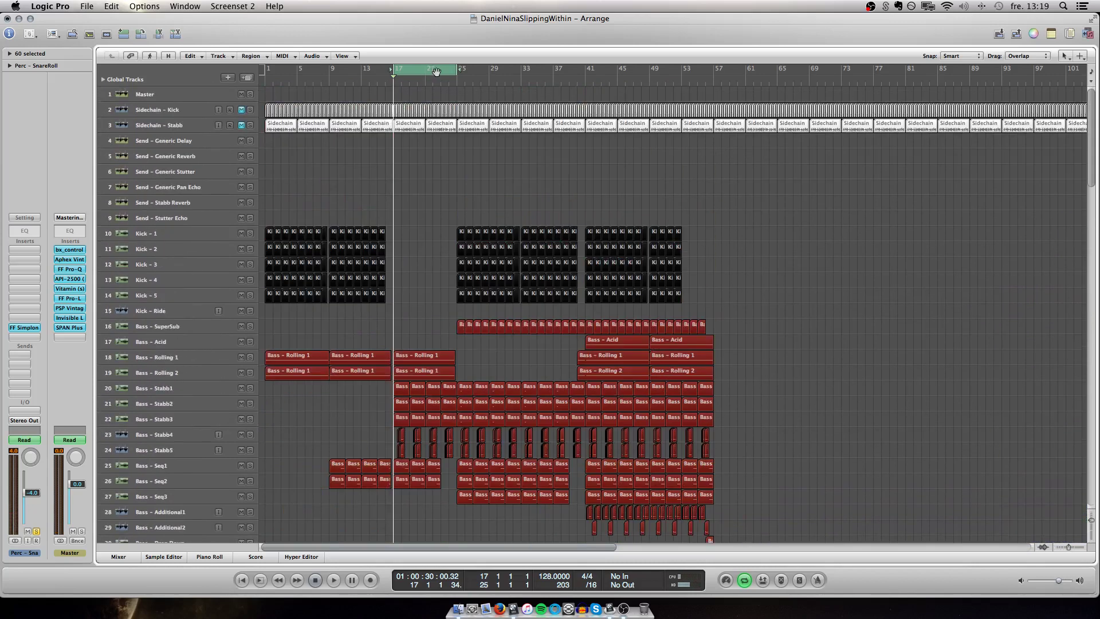
{"action": "left_click_drag", "start_coordinate": [479, 69], "coordinate": [495, 70]}
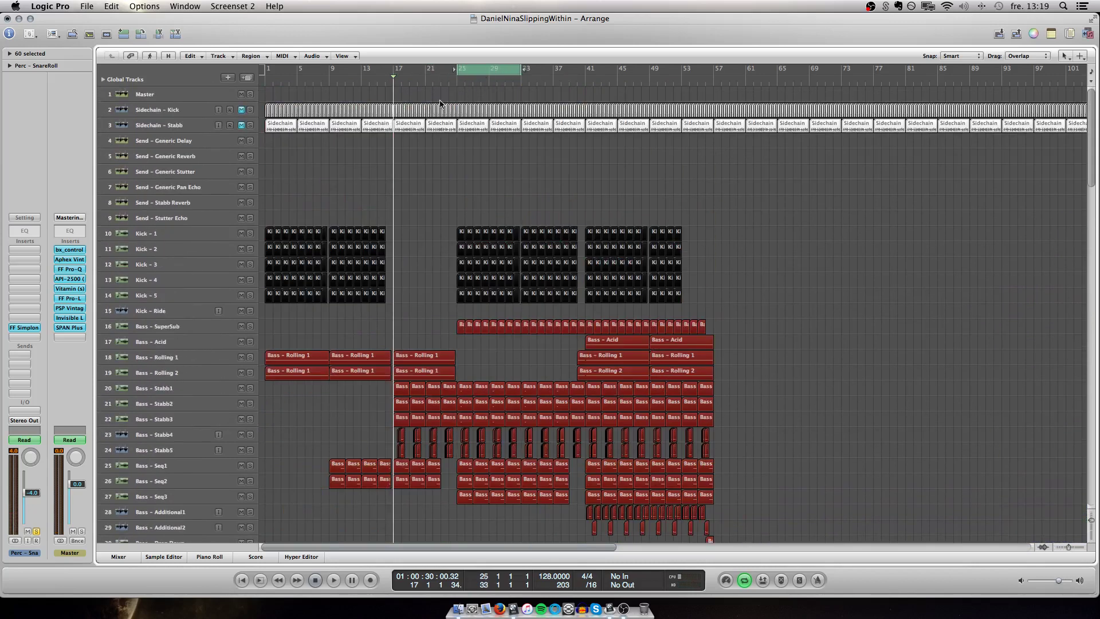
{"action": "left_click", "coordinate": [452, 79]}
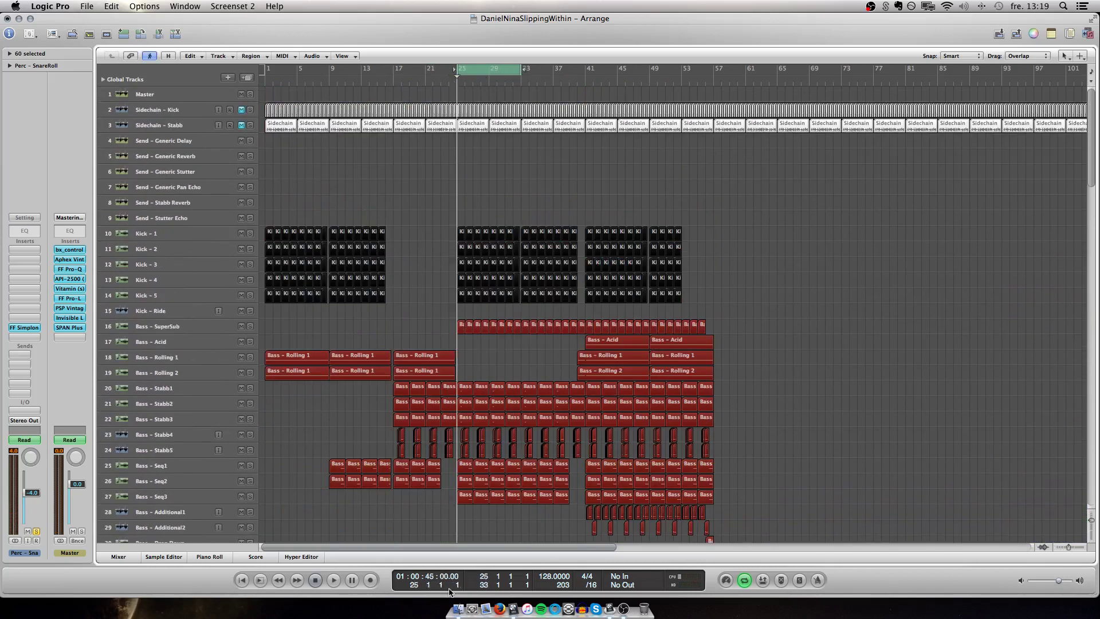
Replace the SnareRoll solo with Kick - 1 to 5, Bass - SuperSub, Bass - Stabb1 to Stabb5 and Bass - Seq1 to Seq3, and start playback
{"action": "scroll", "coordinate": [442, 402], "scroll_direction": "down", "scroll_amount": 1}
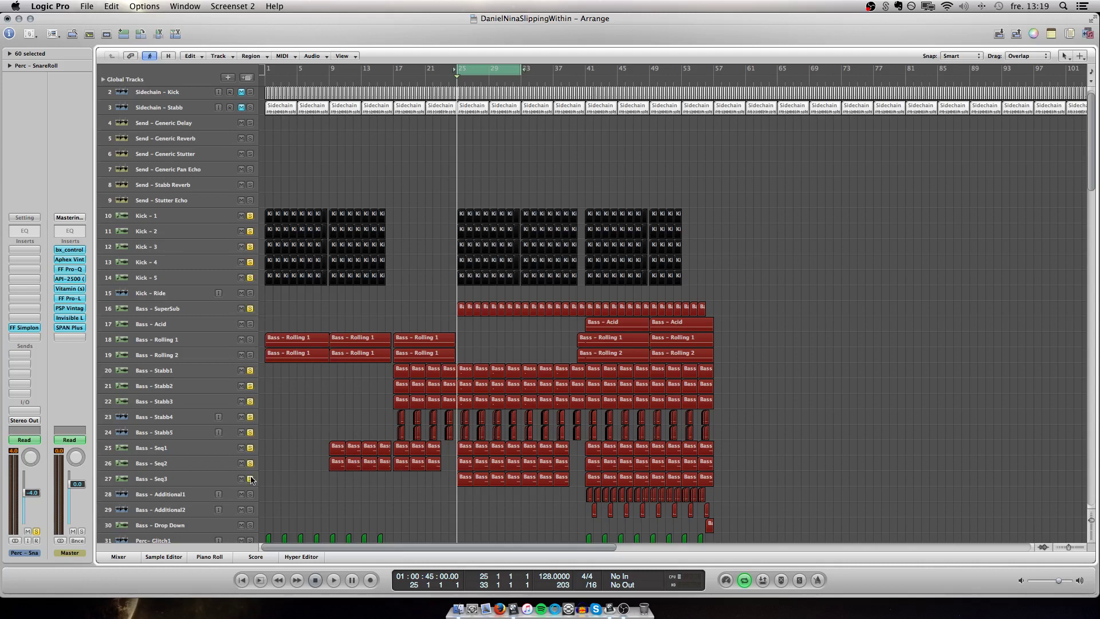
{"action": "scroll", "coordinate": [287, 459], "scroll_direction": "down", "scroll_amount": 20}
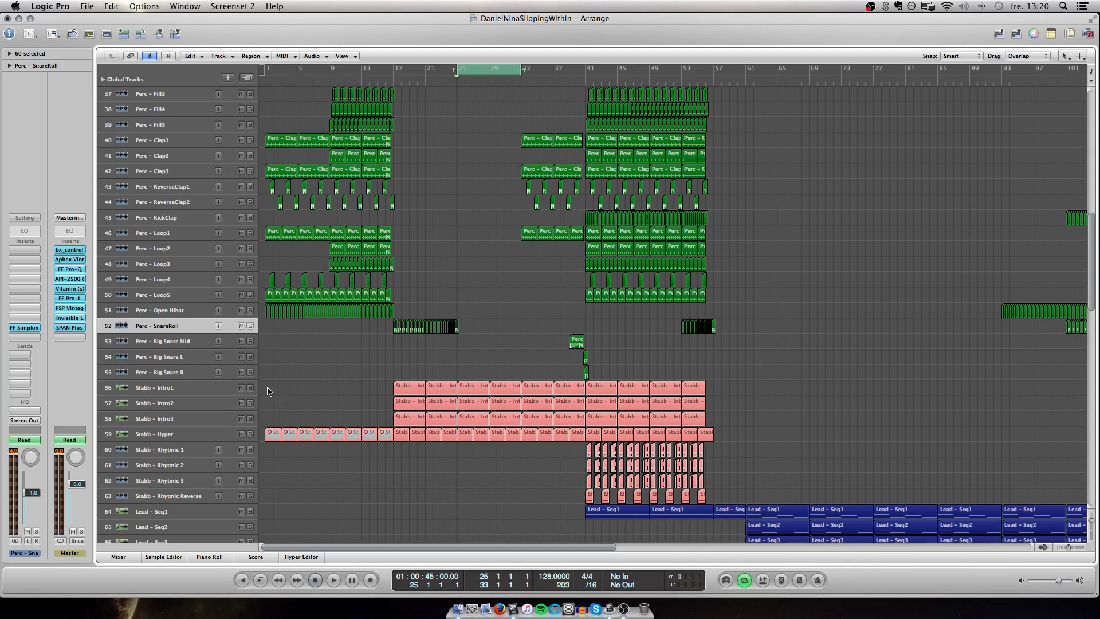
{"action": "key", "text": "space"}
Select Stabb - Intro1 and play the cycle with Stabb - Intro1 to Intro3 and Stabb - Hyper soloed alongside the kicks and basses
{"action": "left_click", "coordinate": [197, 391]}
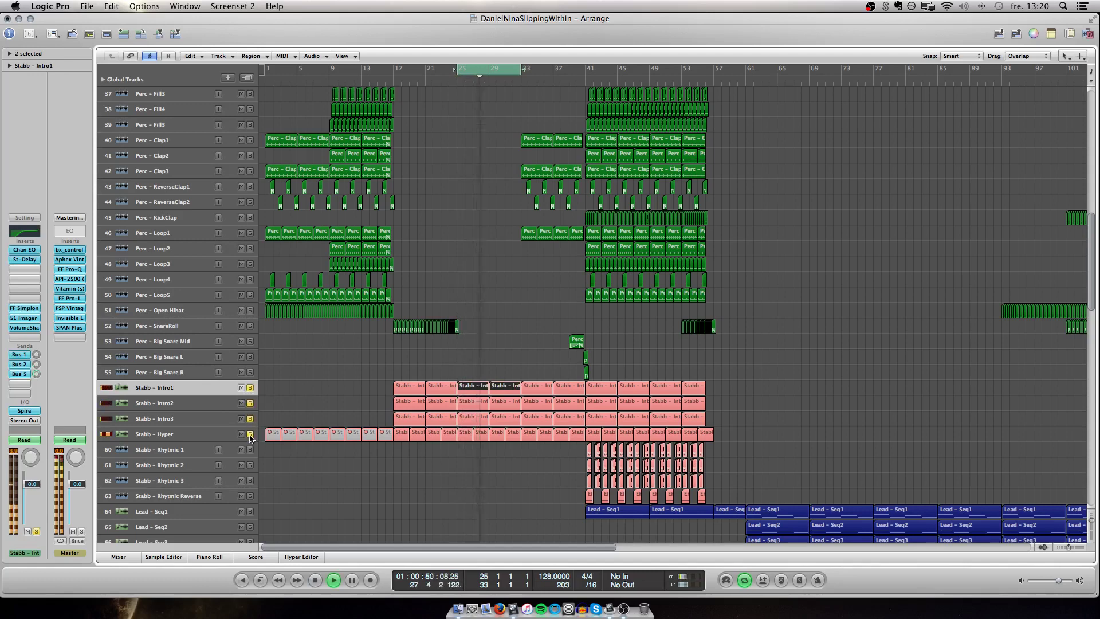
{"action": "left_click_drag", "start_coordinate": [250, 434], "coordinate": [251, 387]}
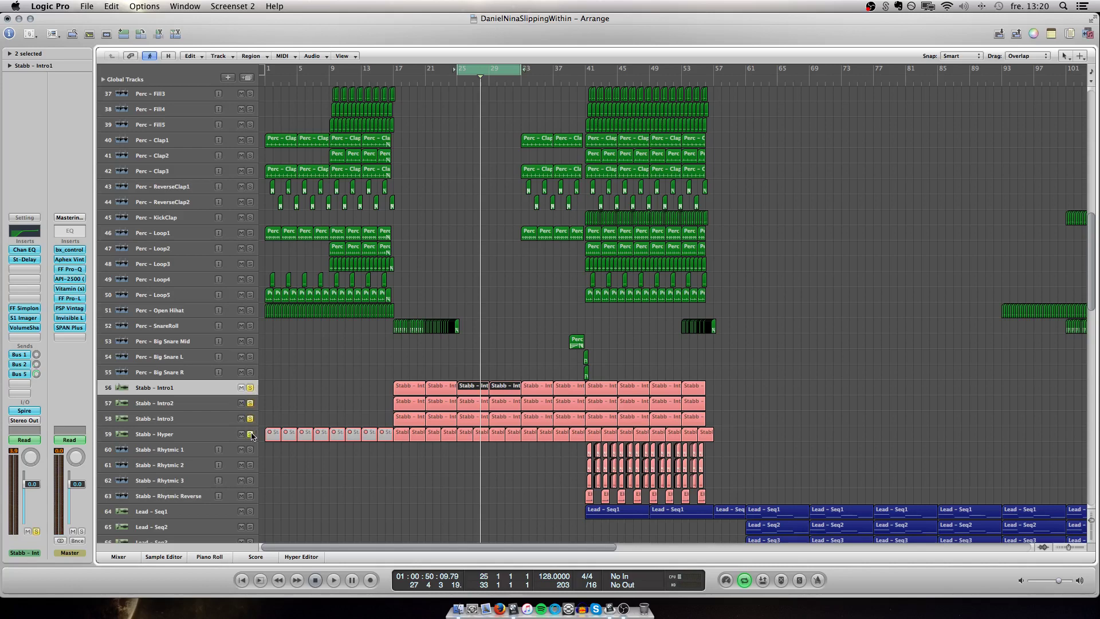
{"action": "scroll", "coordinate": [255, 438], "scroll_direction": "down", "scroll_amount": 2}
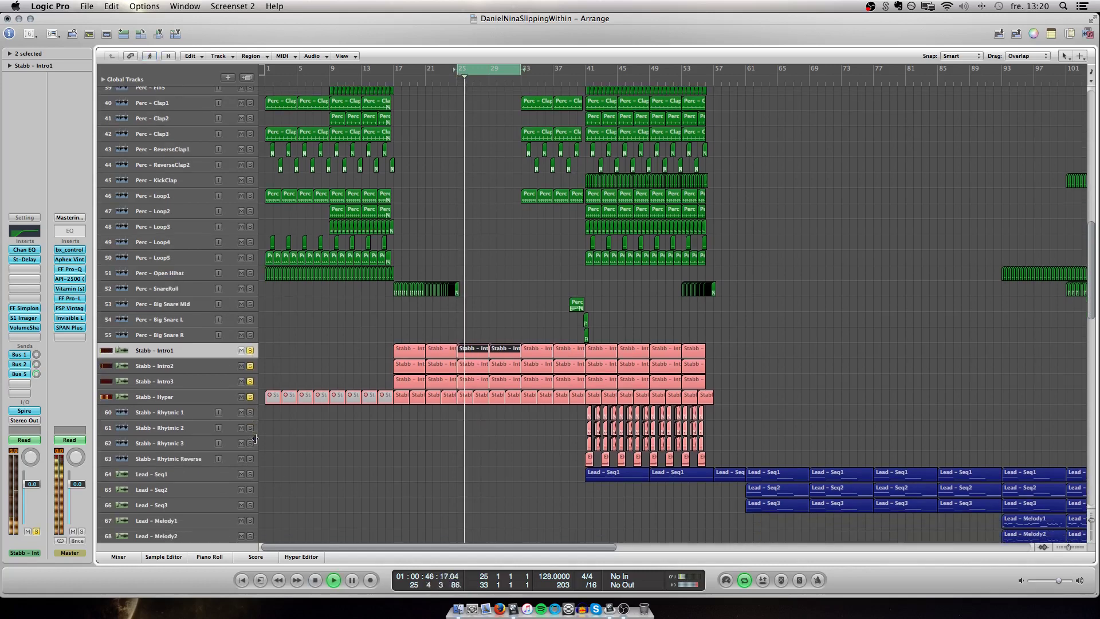
{"action": "scroll", "coordinate": [216, 327], "scroll_direction": "up", "scroll_amount": 15}
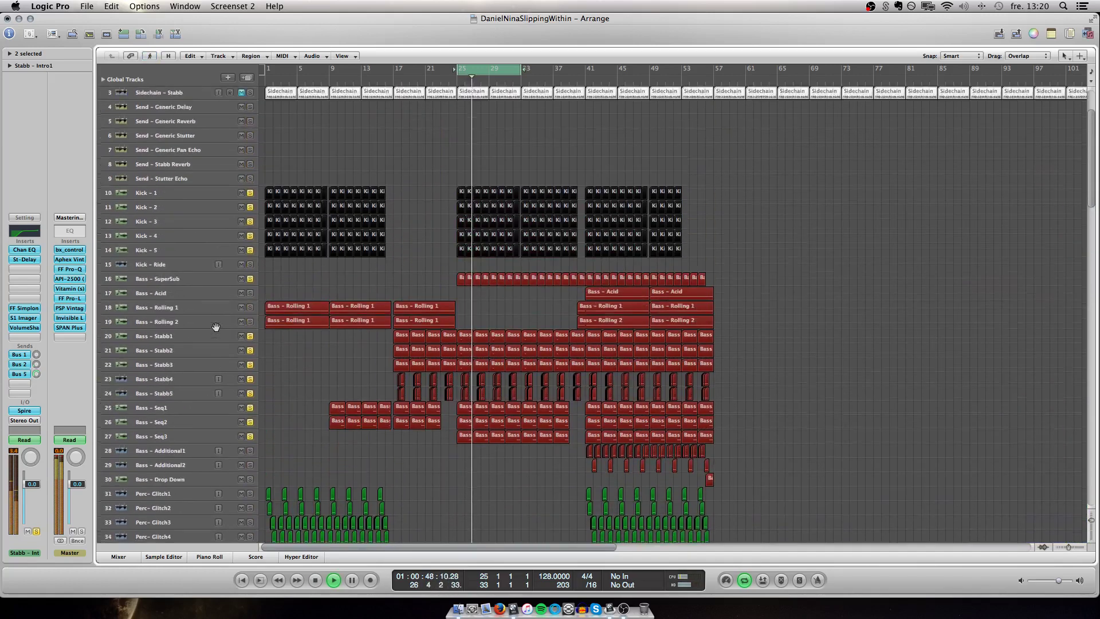
{"action": "scroll", "coordinate": [216, 326], "scroll_direction": "up", "scroll_amount": 2}
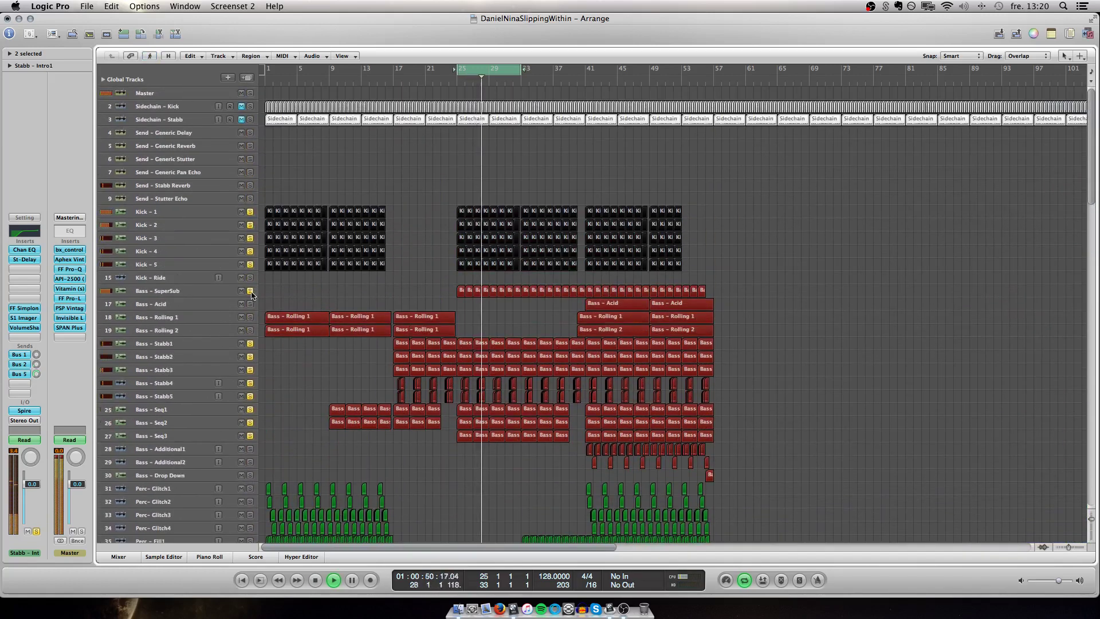
Clear the solos on the bass and kick tracks, leaving the Stabb tracks soloed, and stop playback
{"action": "left_click_drag", "start_coordinate": [251, 292], "coordinate": [250, 438]}
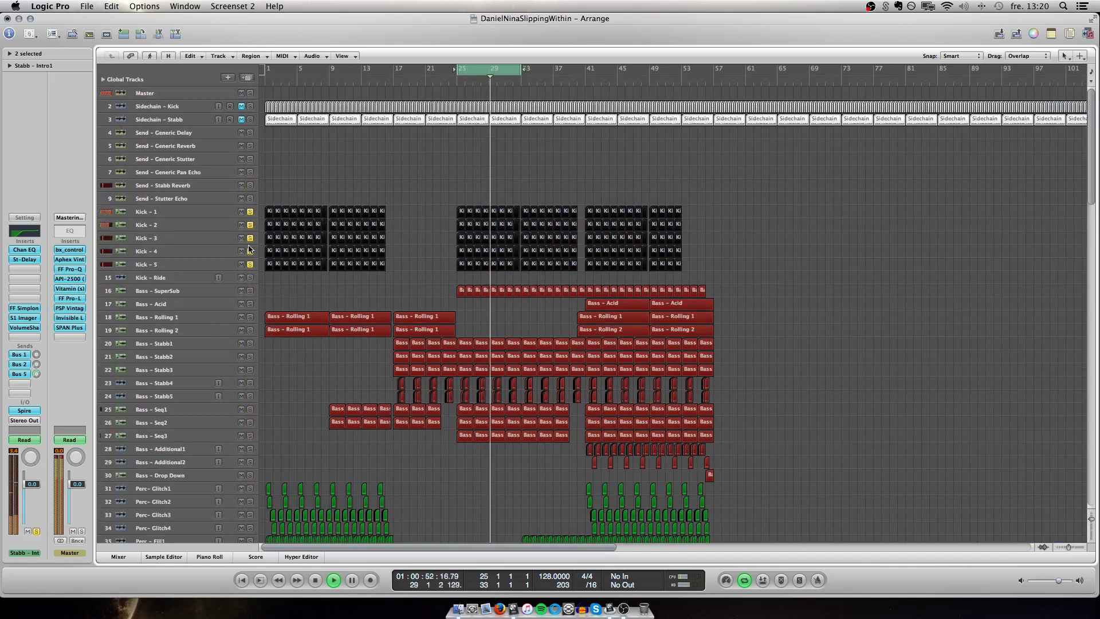
{"action": "left_click", "coordinate": [250, 251]}
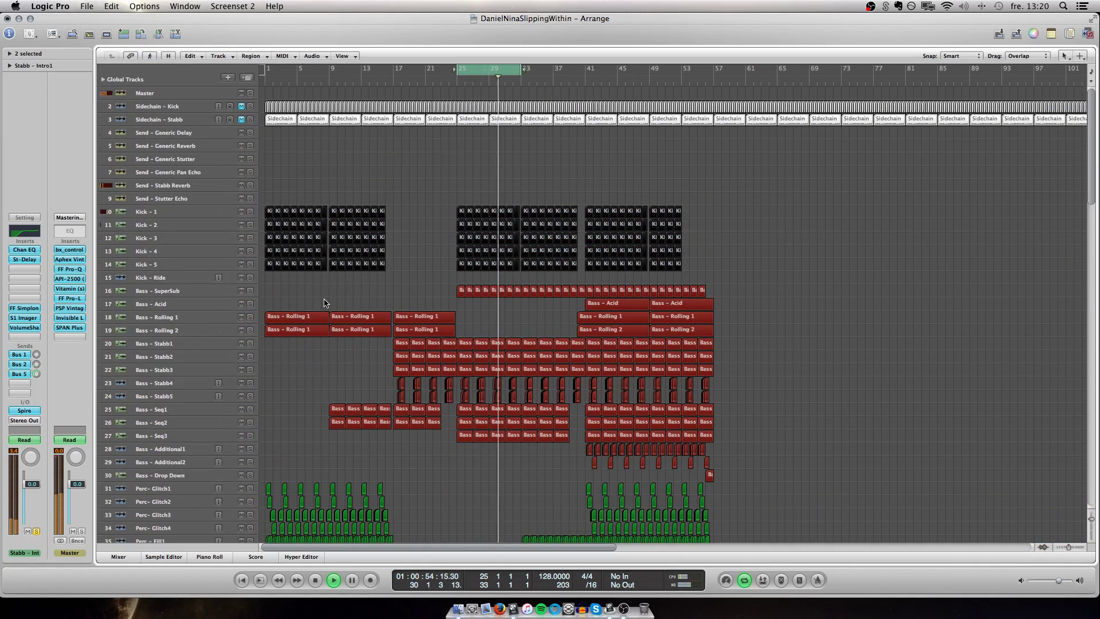
{"action": "scroll", "coordinate": [325, 303], "scroll_direction": "down", "scroll_amount": 10}
{"action": "key", "text": "ctrl+Right"}
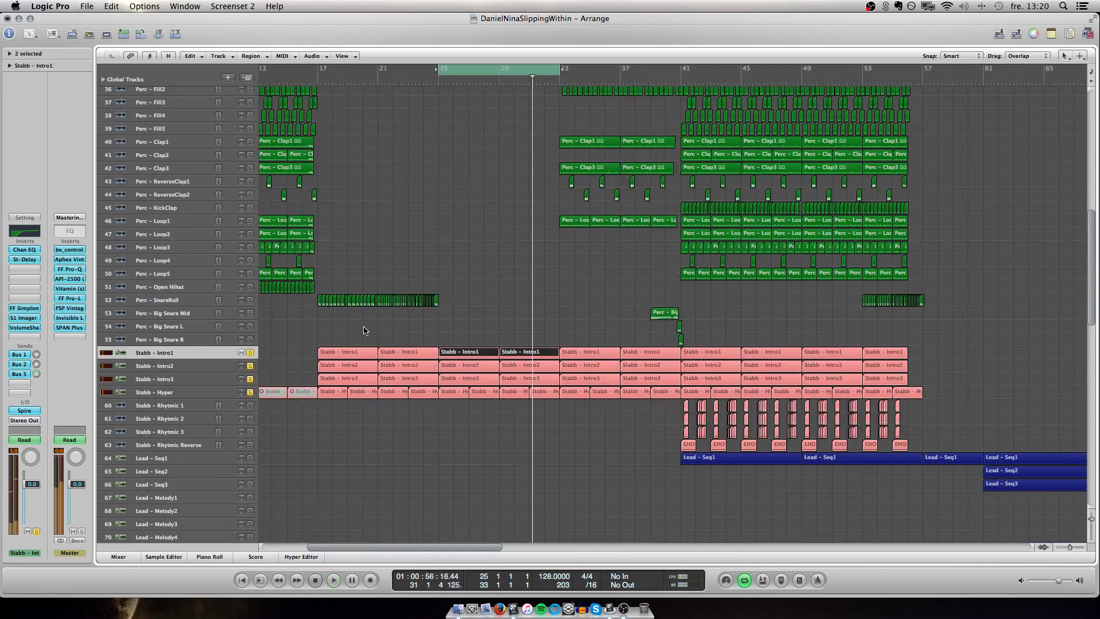
{"action": "key", "text": "space"}
{"action": "scroll", "coordinate": [310, 356], "scroll_direction": "down", "scroll_amount": 1}
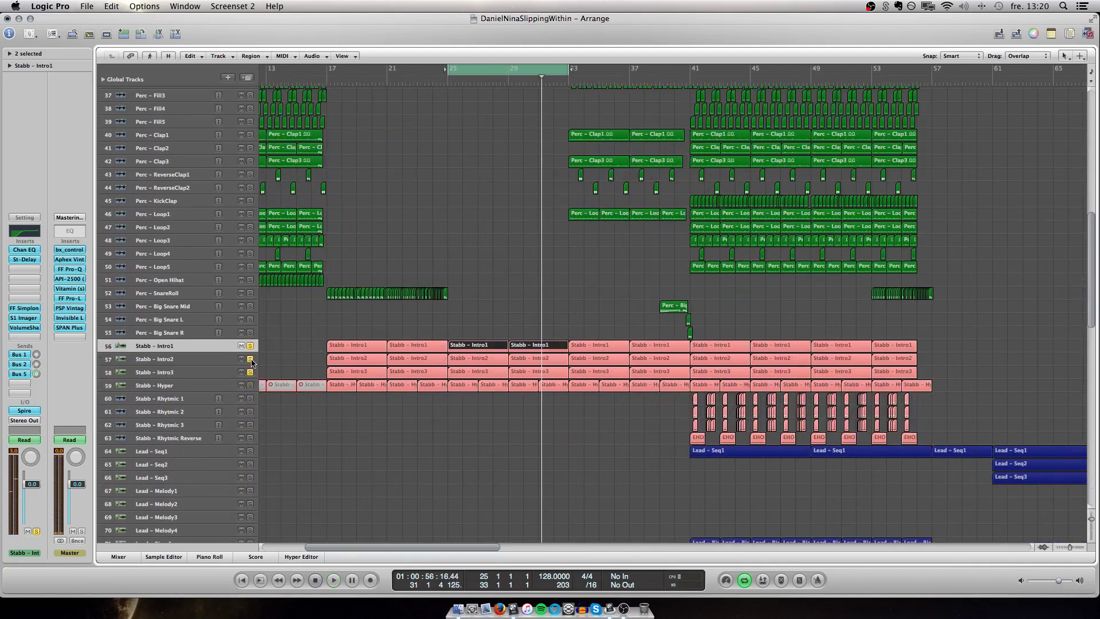
Go through the Stabb - Intro1 to Intro3 channel strips and play the three tracks soloed without Stabb - Hyper
{"action": "key", "text": "Down"}
{"action": "key", "text": "Down"}
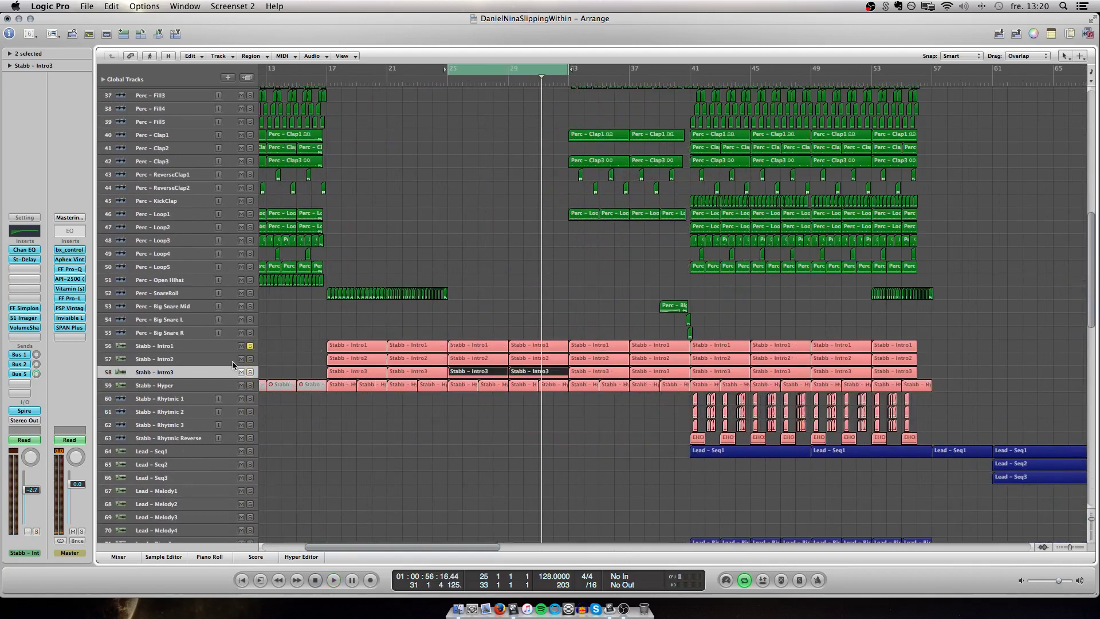
{"action": "key", "text": "Up"}
{"action": "key", "text": "Up"}
{"action": "key", "text": "Down"}
{"action": "key", "text": "Down"}
{"action": "key", "text": "space"}
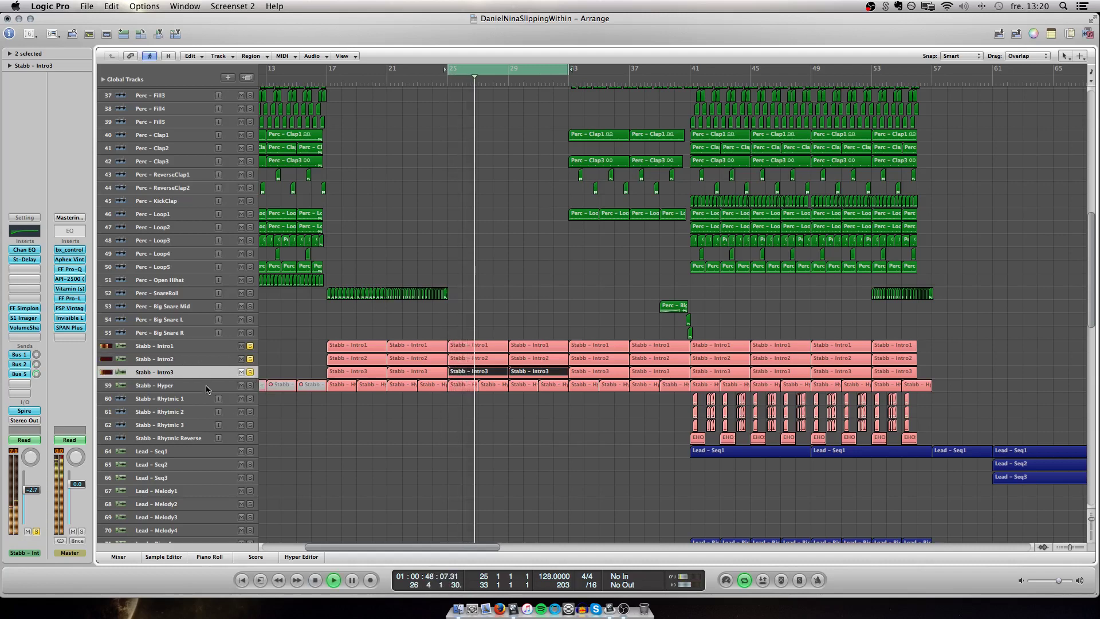
Select Stabb - Hyper and play the cycle with only that track soloed
{"action": "left_click", "coordinate": [187, 387]}
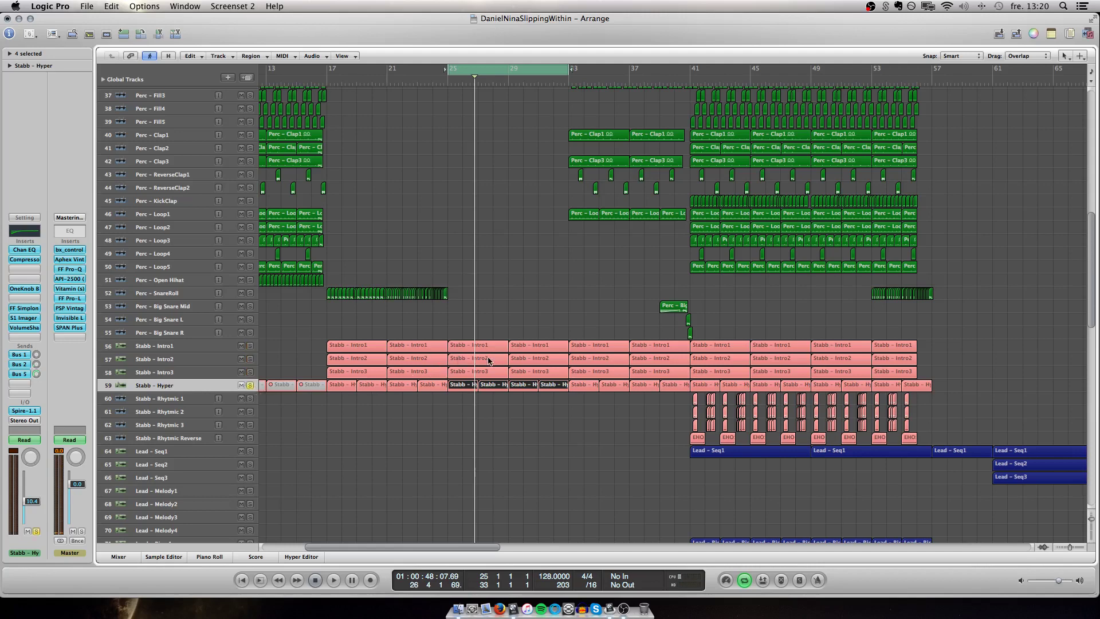
{"action": "key", "text": "space"}
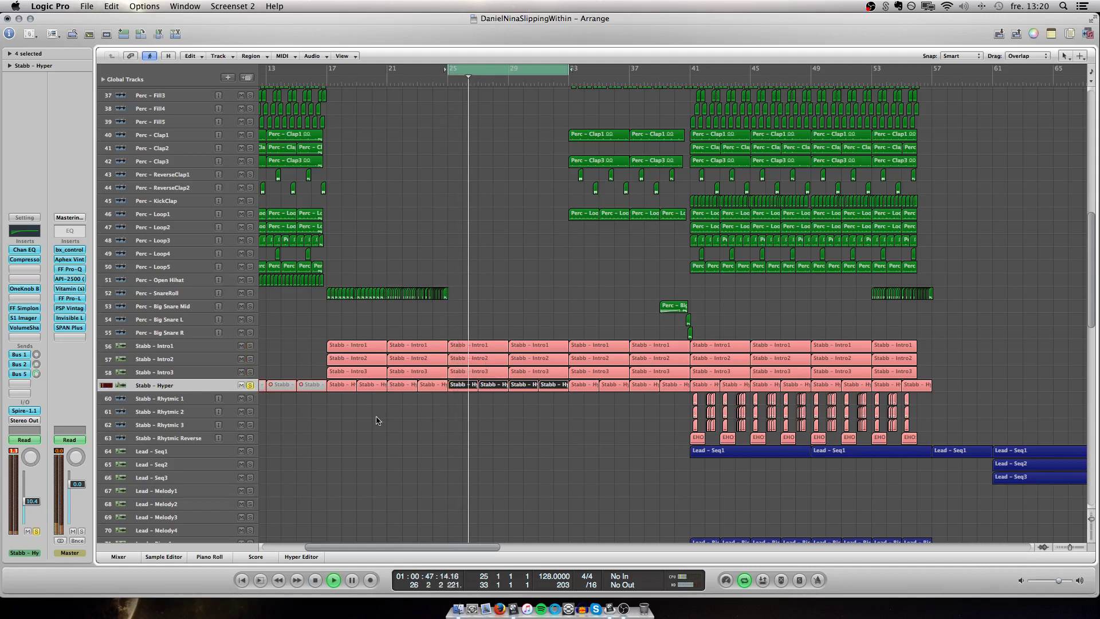
{"action": "scroll", "coordinate": [435, 401], "scroll_direction": "right", "scroll_amount": 5}
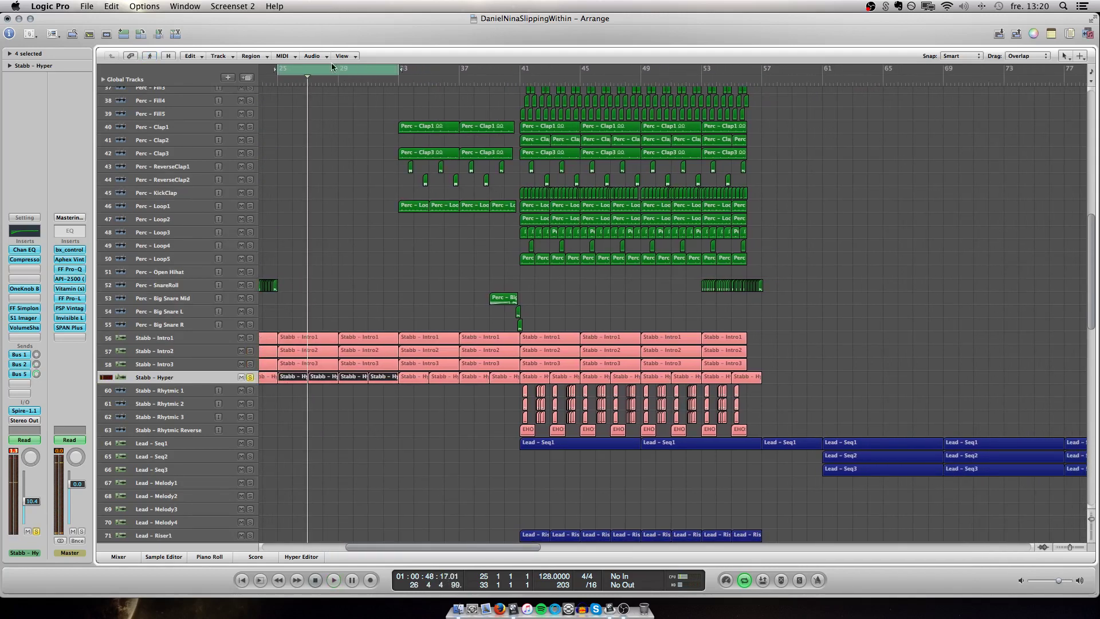
Move the cycle range to bars 41 to 49 and play it with only Stabb - Rhytmic 1 to 3 and Rhytmic Reverse soloed
{"action": "left_click_drag", "start_coordinate": [324, 71], "coordinate": [566, 71]}
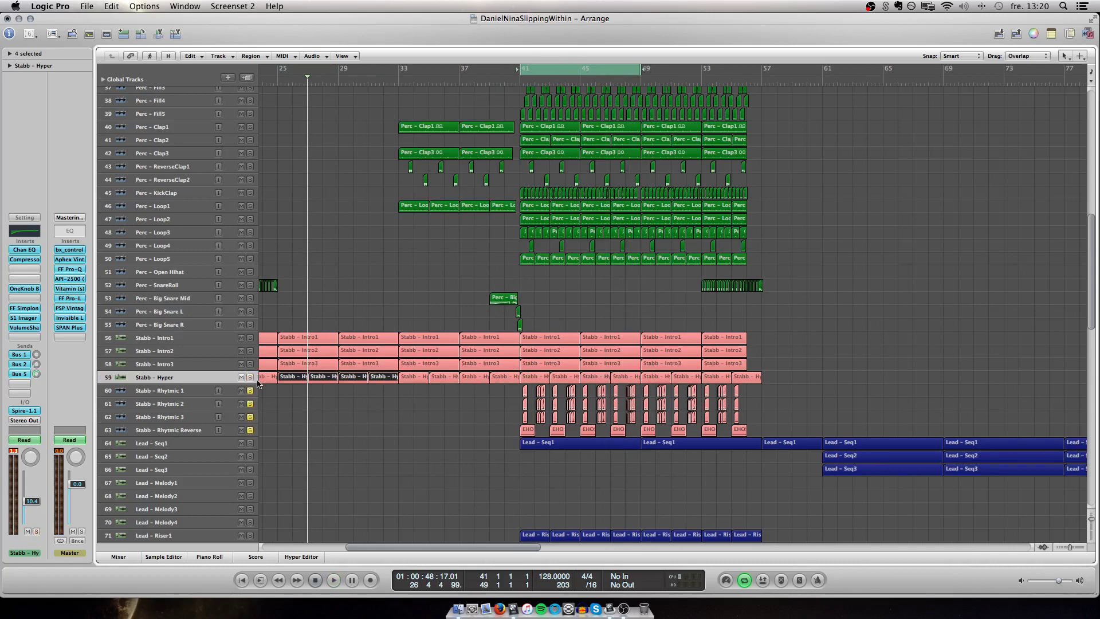
{"action": "key", "text": "space"}
{"action": "scroll", "coordinate": [313, 382], "scroll_direction": "right", "scroll_amount": 1}
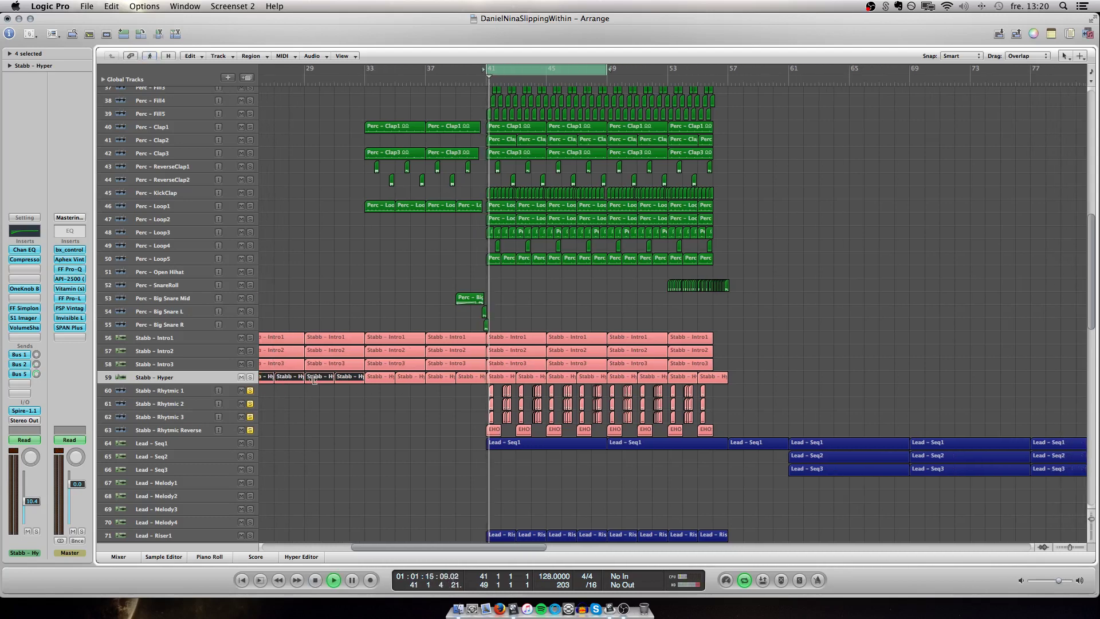
{"action": "scroll", "coordinate": [392, 414], "scroll_direction": "up", "scroll_amount": 3}
{"action": "scroll", "coordinate": [393, 414], "scroll_direction": "right", "scroll_amount": 3}
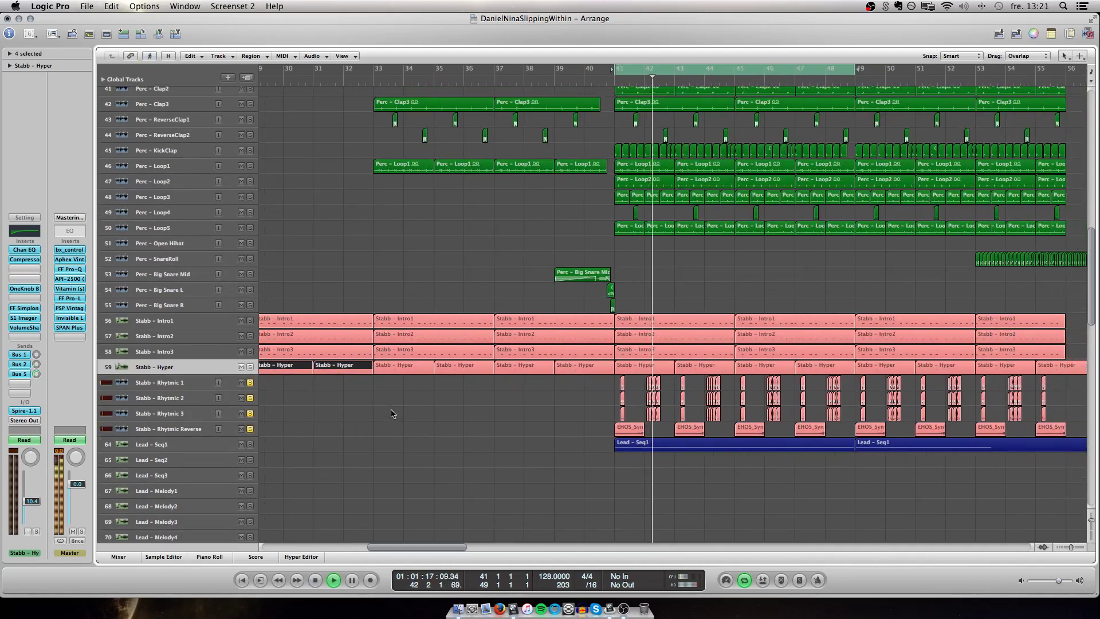
Remove the Stabb - Rhytmic Reverse solo and select Stabb - Rhytmic 1 to review its channel strip during playback
{"action": "scroll", "coordinate": [393, 413], "scroll_direction": "up", "scroll_amount": 2}
{"action": "scroll", "coordinate": [392, 414], "scroll_direction": "right", "scroll_amount": 8}
{"action": "scroll", "coordinate": [391, 413], "scroll_direction": "right", "scroll_amount": 5}
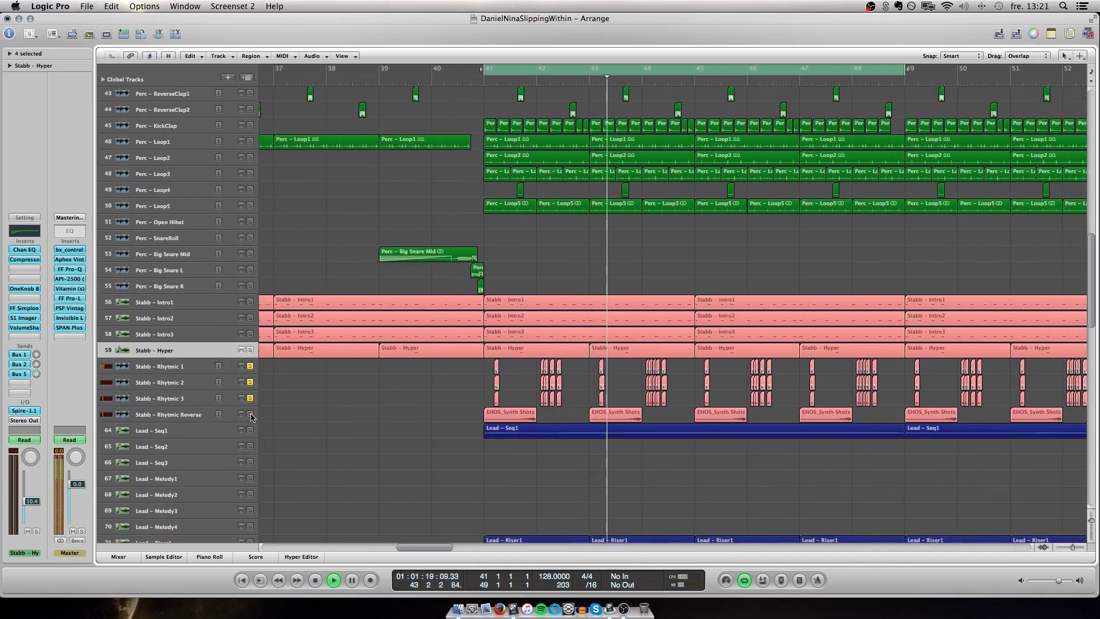
{"action": "left_click", "coordinate": [191, 367]}
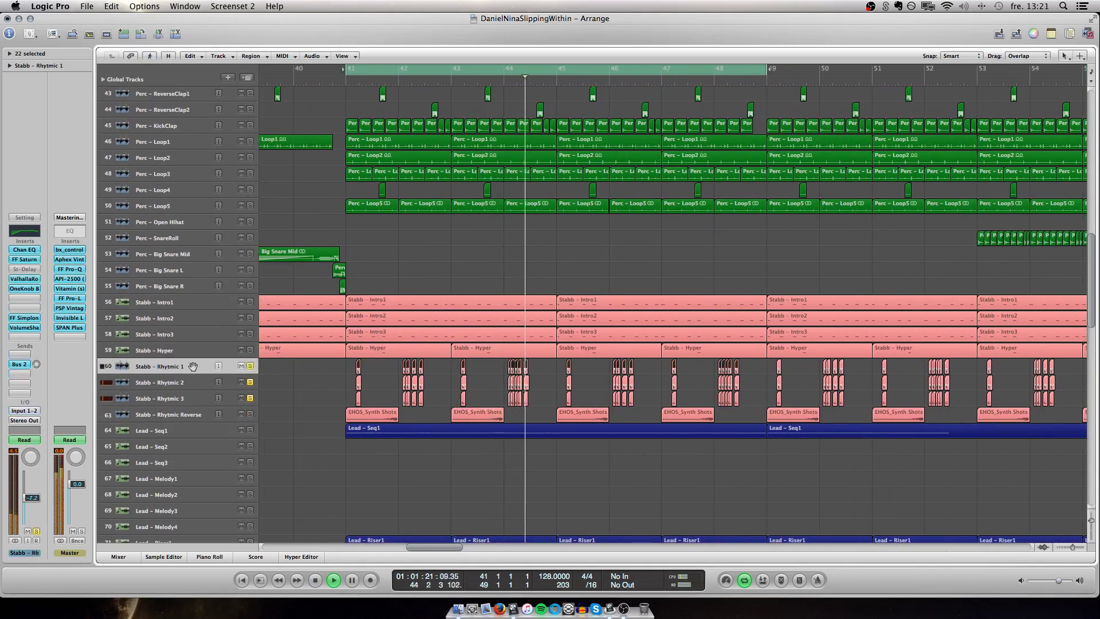
{"action": "scroll", "coordinate": [358, 369], "scroll_direction": "up", "scroll_amount": 3}
{"action": "scroll", "coordinate": [476, 380], "scroll_direction": "right", "scroll_amount": 3}
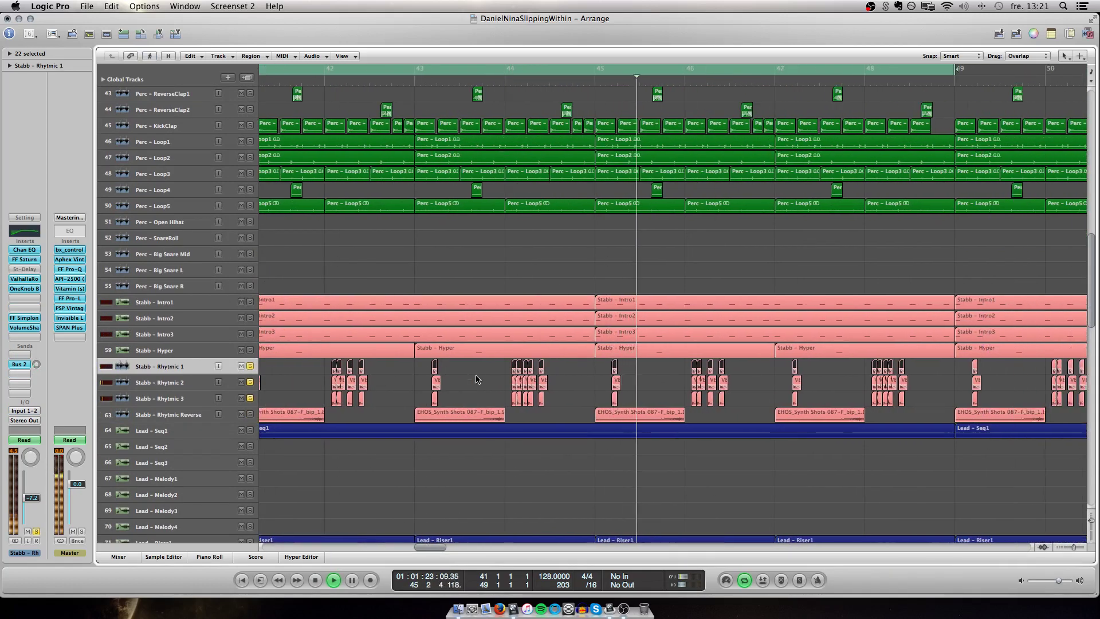
Stop playback, select Stabb - Rhytmic Reverse and compare its first region at bar 41 with the Rhytmic 1 to 3 hits above it
{"action": "key", "text": "Down"}
{"action": "key", "text": "Down"}
{"action": "key", "text": "Down"}
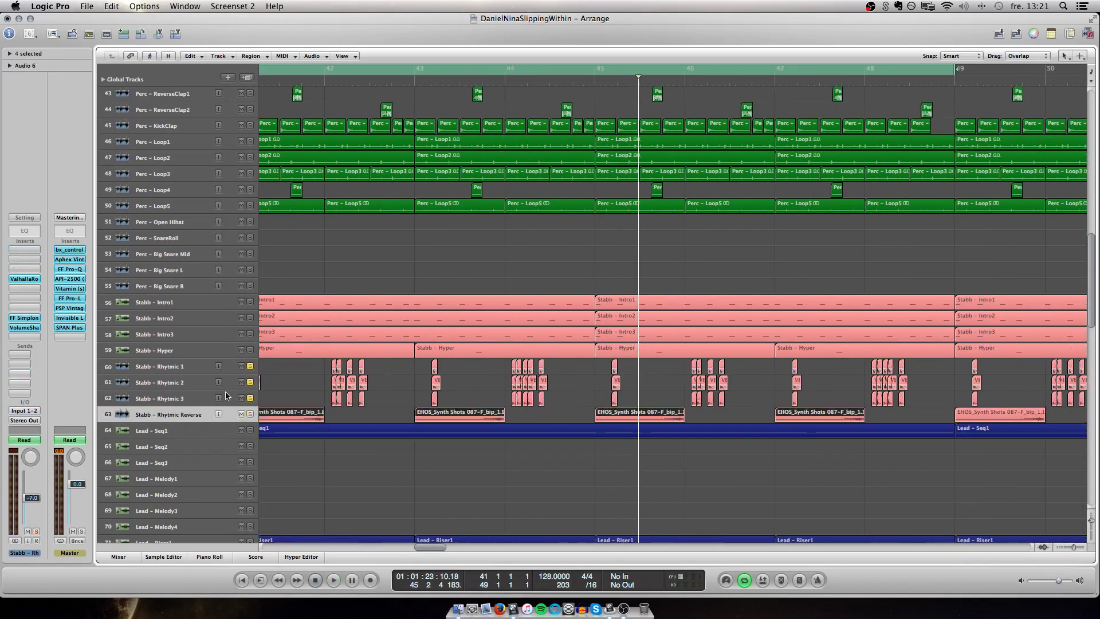
{"action": "scroll", "coordinate": [227, 394], "scroll_direction": "left", "scroll_amount": 4}
{"action": "left_click", "coordinate": [333, 411]}
{"action": "left_click", "coordinate": [387, 408]}
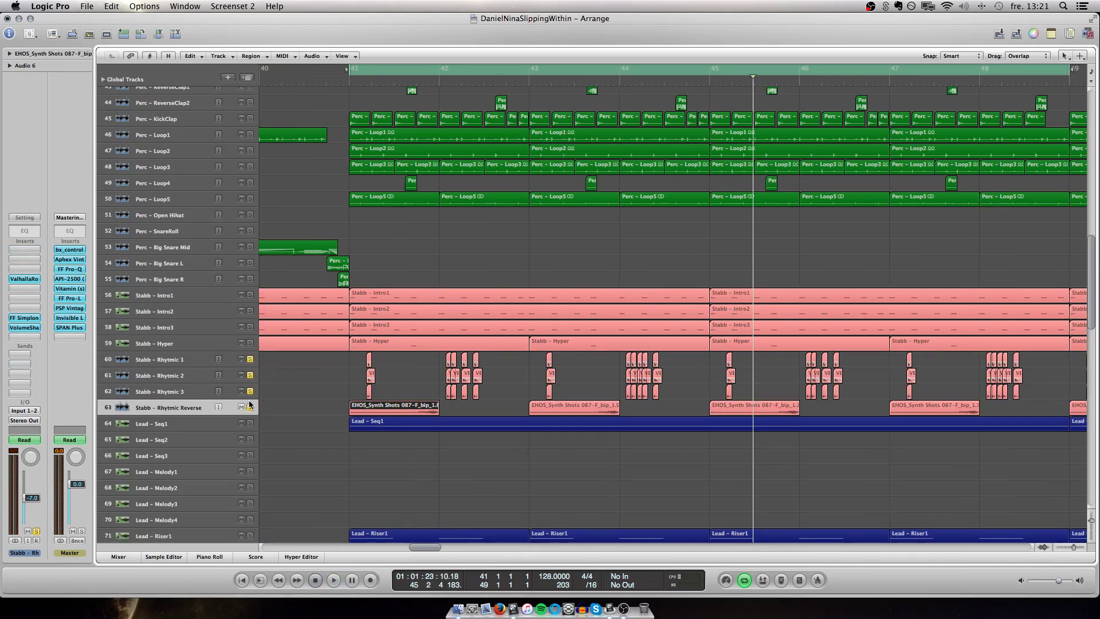
{"action": "left_click_drag", "start_coordinate": [326, 365], "coordinate": [407, 391]}
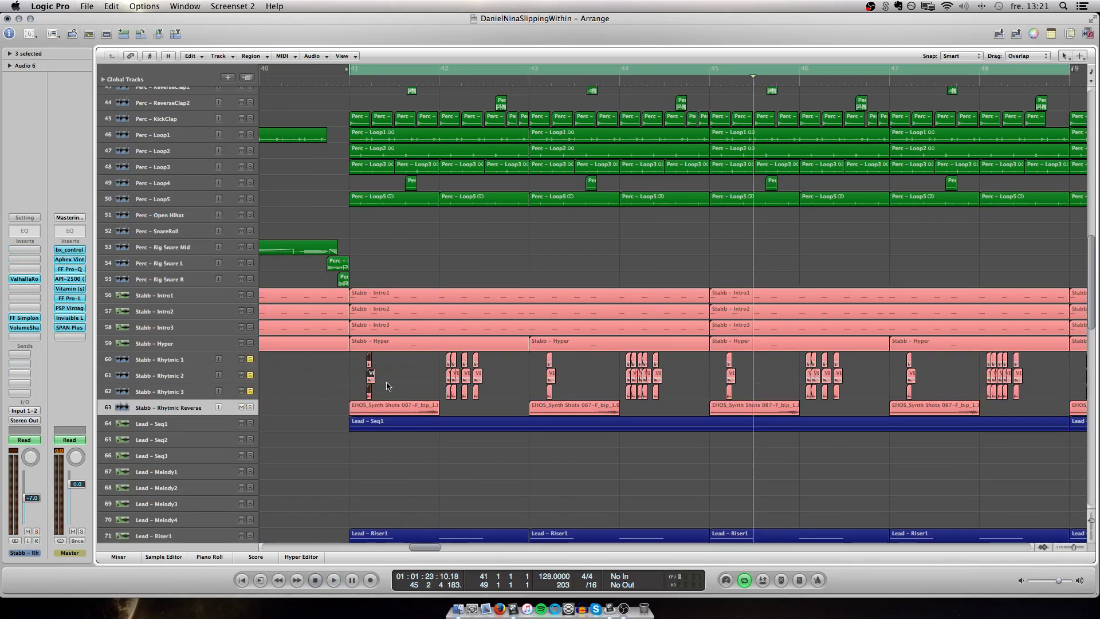
{"action": "left_click", "coordinate": [392, 407]}
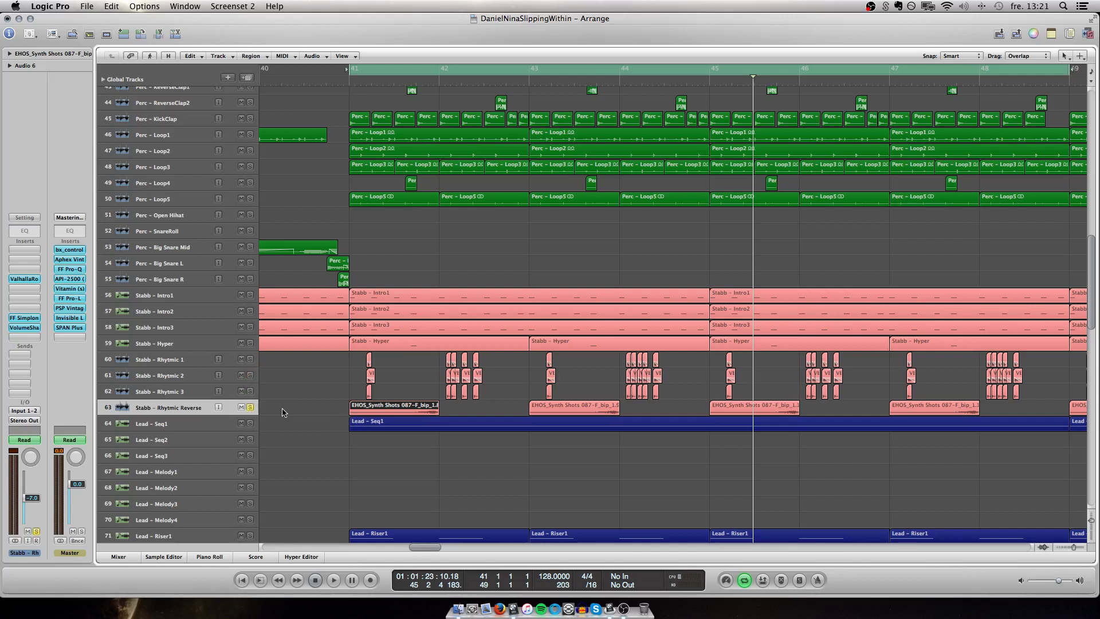
Play Stabb - Rhytmic Reverse soloed alone, replay it with Rhytmic 1 to 3 soloed as well, and stop playback
{"action": "key", "text": "space"}
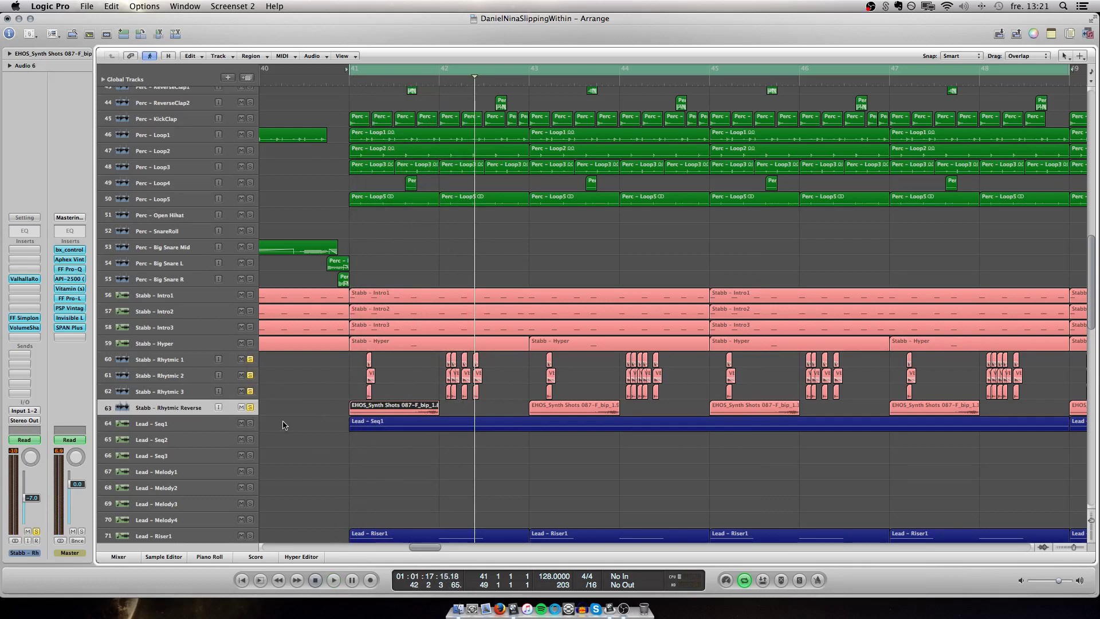
{"action": "key", "text": "space"}
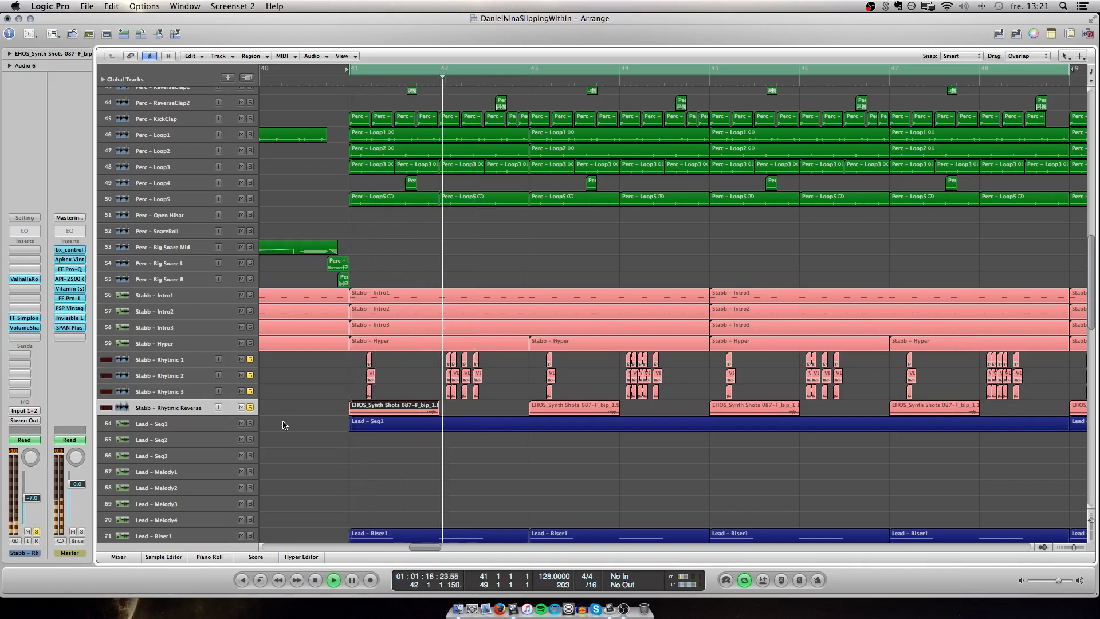
{"action": "key", "text": "ctrl+Left"}
{"action": "key", "text": "ctrl+Left"}
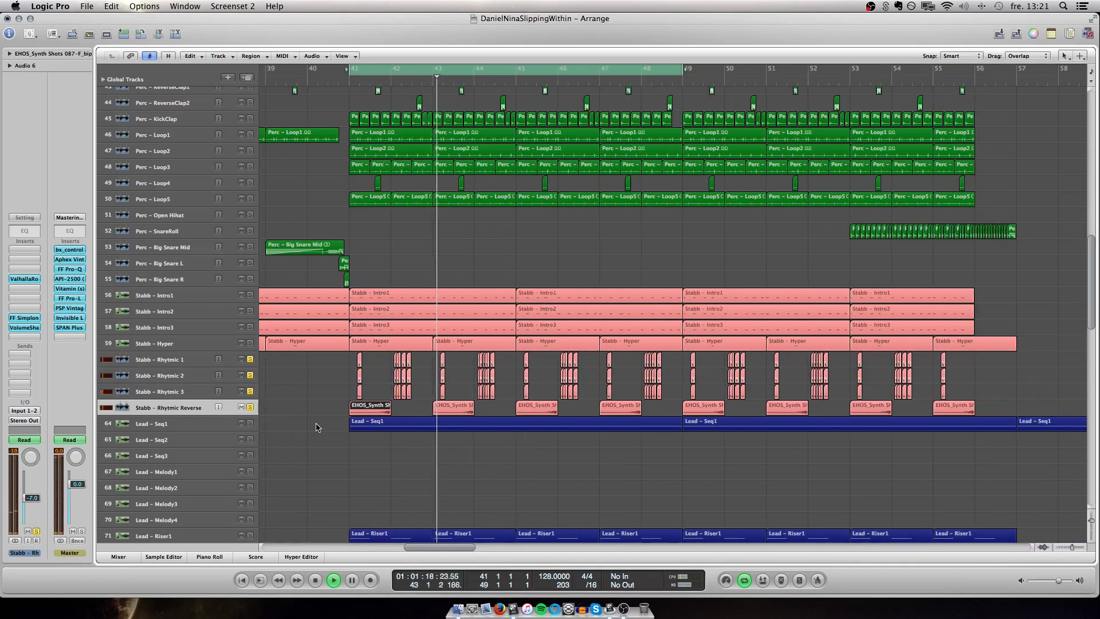
{"action": "key", "text": "ctrl+Up"}
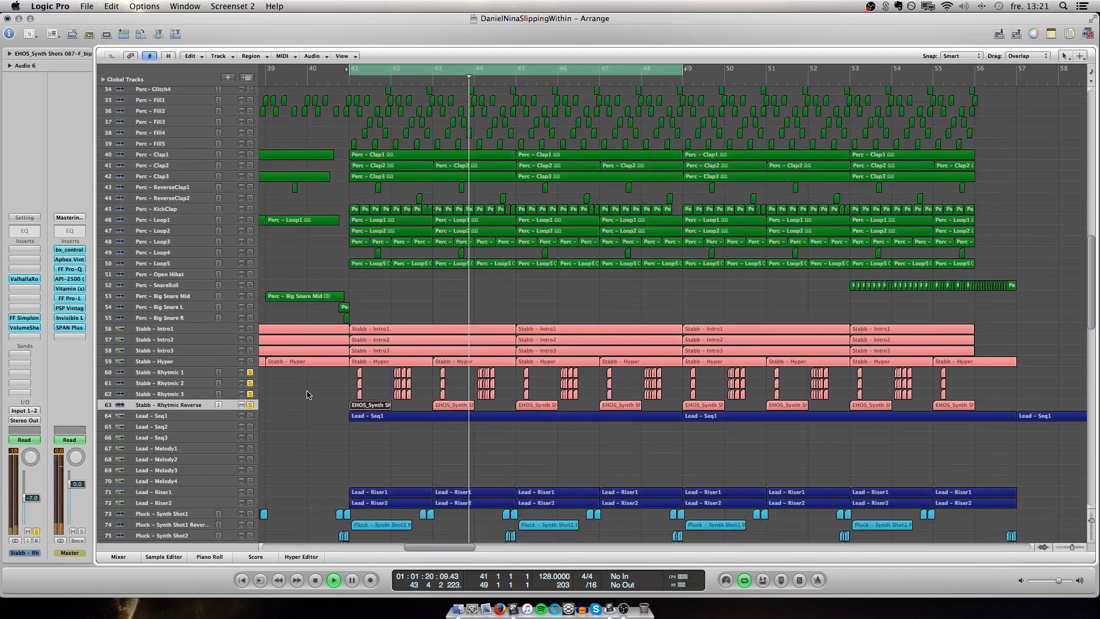
{"action": "key", "text": "space"}
Solo all kick, bass and percussion tracks and Stabb - Intro1 to Hyper in addition to the rhythmic stabs
{"action": "key", "text": "ctrl+Down"}
{"action": "key", "text": "ctrl+Up"}
{"action": "key", "text": "ctrl+Up"}
{"action": "key", "text": "ctrl+Up"}
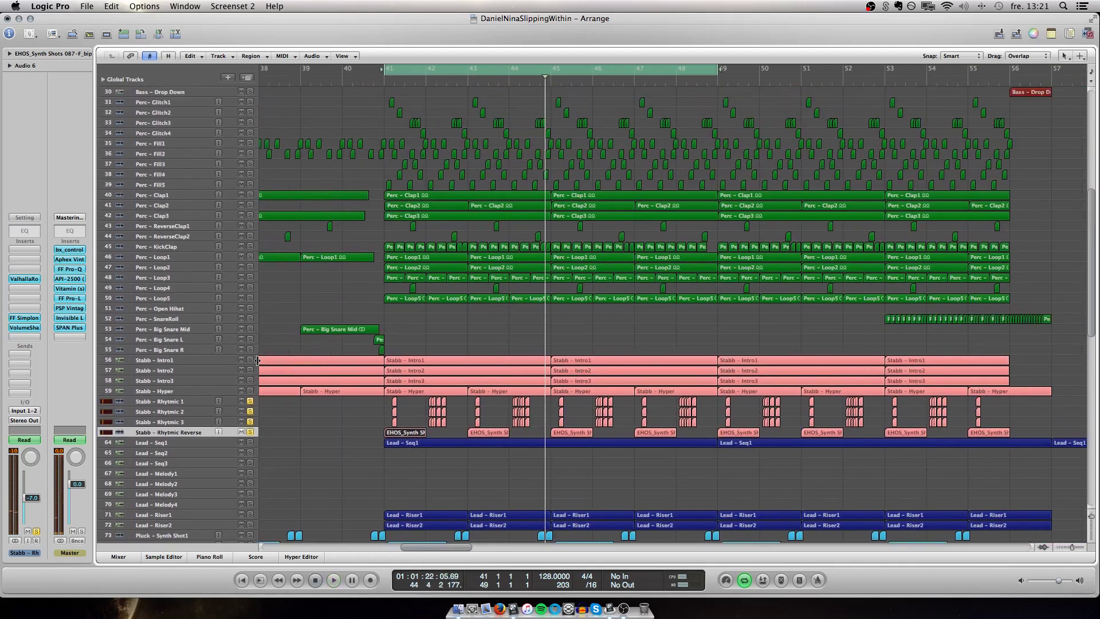
{"action": "scroll", "coordinate": [241, 112], "scroll_direction": "up", "scroll_amount": 10}
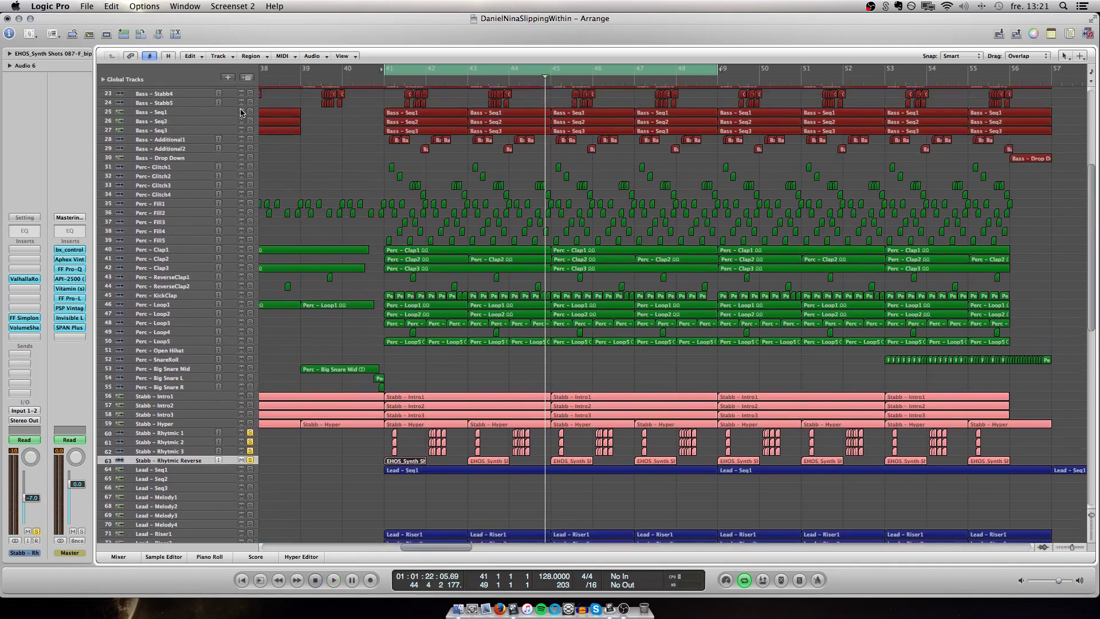
{"action": "key", "text": "ctrl+Up"}
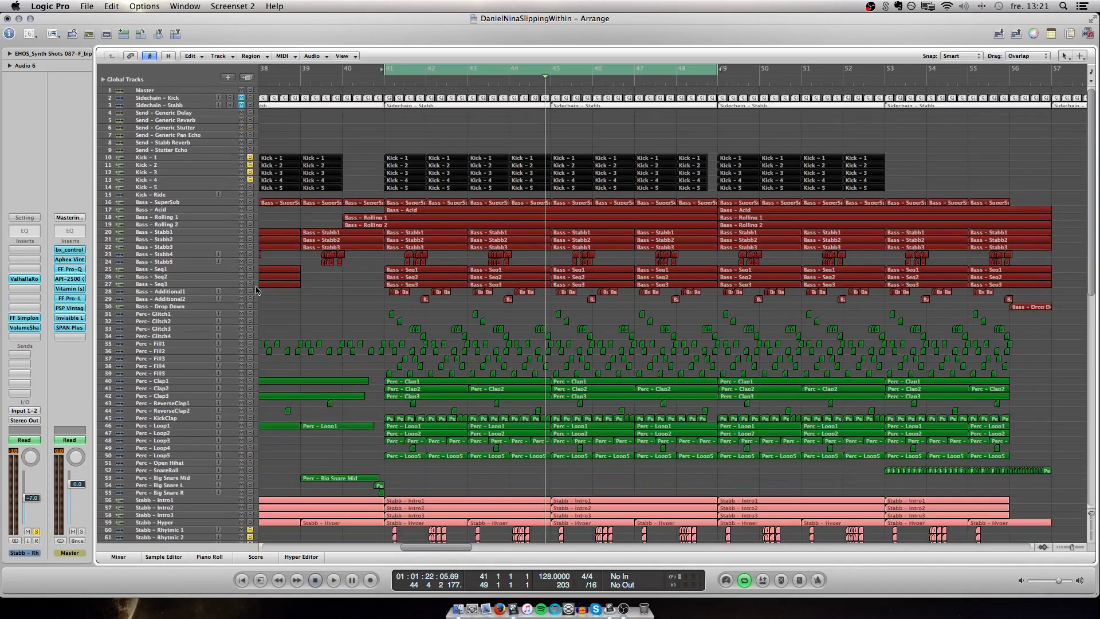
{"action": "left_click_drag", "start_coordinate": [250, 195], "coordinate": [249, 523]}
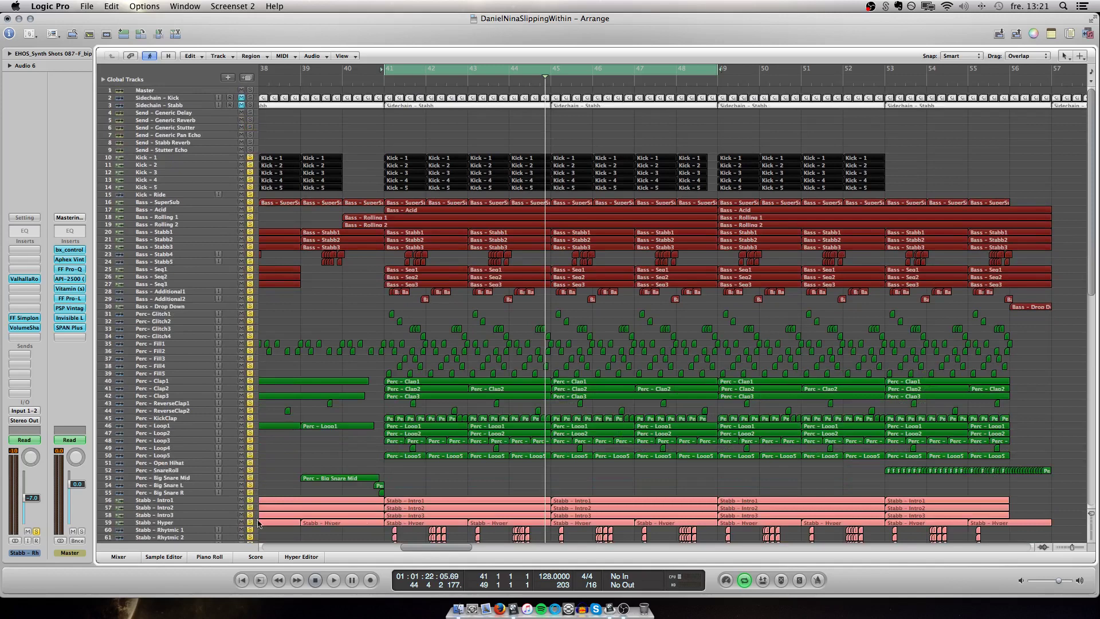
Play the bars 41 to 49 cycle and review the combined kick, bass, percussion and stab arrangement
{"action": "key", "text": "space"}
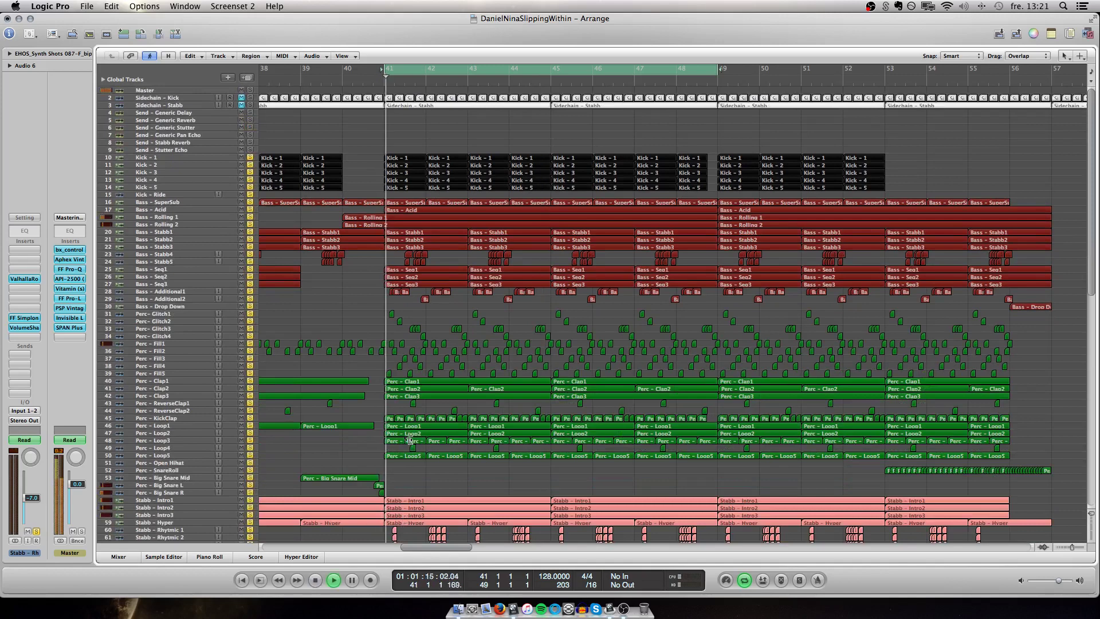
{"action": "scroll", "coordinate": [409, 440], "scroll_direction": "down", "scroll_amount": 2}
{"action": "scroll", "coordinate": [409, 440], "scroll_direction": "down", "scroll_amount": 4}
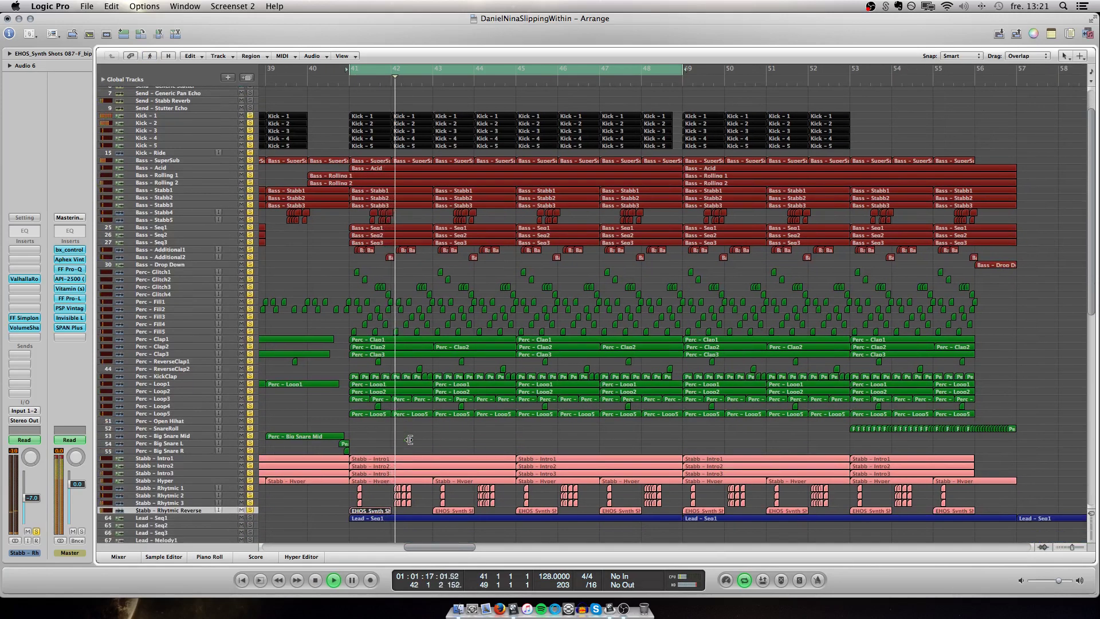
{"action": "scroll", "coordinate": [410, 440], "scroll_direction": "left", "scroll_amount": 1}
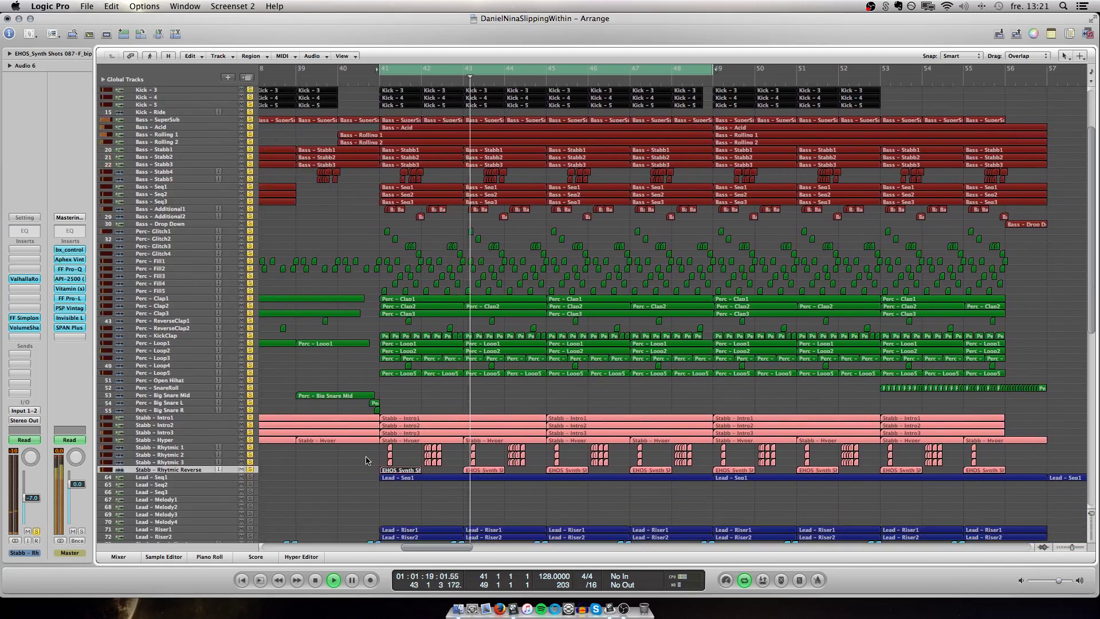
{"action": "scroll", "coordinate": [410, 440], "scroll_direction": "down", "scroll_amount": 4}
{"action": "scroll", "coordinate": [378, 452], "scroll_direction": "up", "scroll_amount": 6}
{"action": "scroll", "coordinate": [367, 458], "scroll_direction": "up", "scroll_amount": 2}
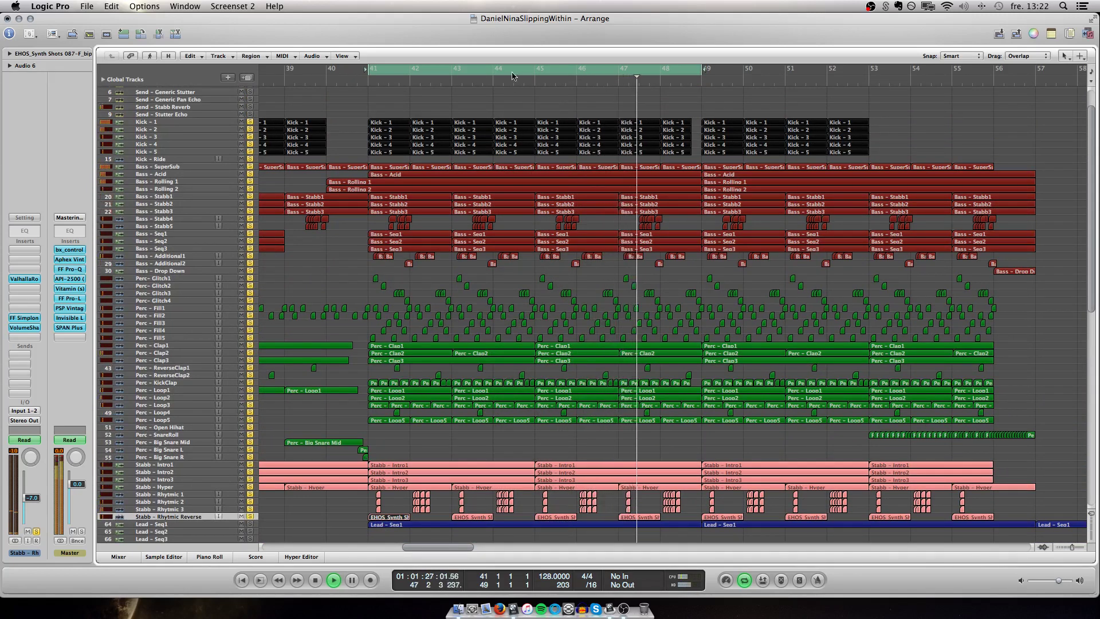
Turn off cycle mode, let playback run past bar 49, stop it and bring the lead and pluck tracks into view
{"action": "key", "text": "c"}
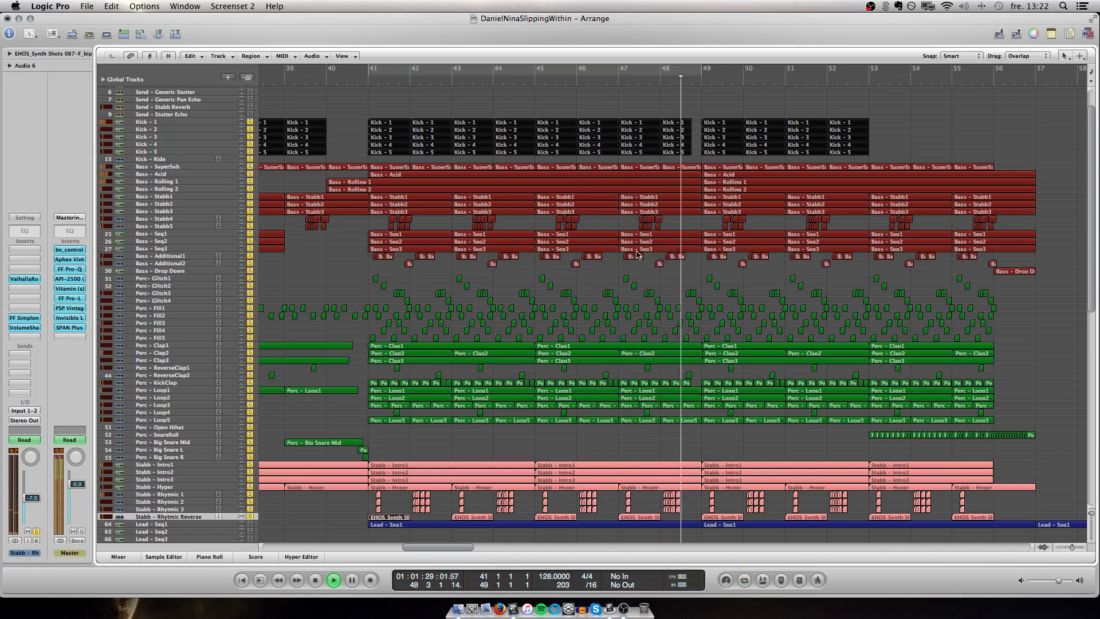
{"action": "scroll", "coordinate": [590, 229], "scroll_direction": "down", "scroll_amount": 2}
{"action": "scroll", "coordinate": [590, 229], "scroll_direction": "right", "scroll_amount": 2}
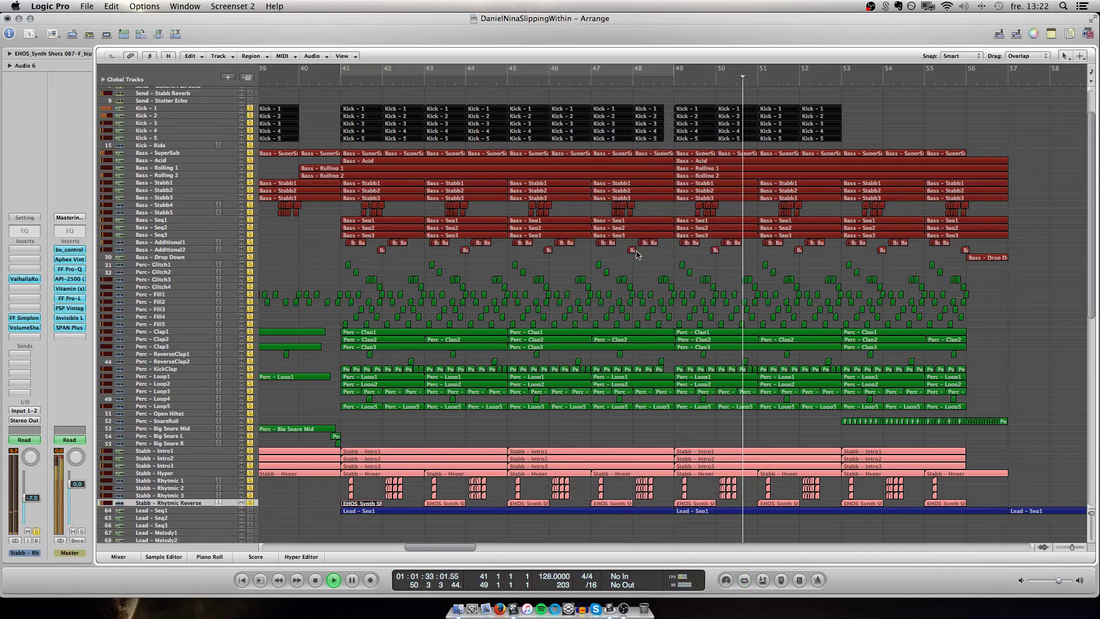
{"action": "key", "text": "space"}
{"action": "scroll", "coordinate": [637, 255], "scroll_direction": "down", "scroll_amount": 10}
{"action": "scroll", "coordinate": [638, 255], "scroll_direction": "right", "scroll_amount": 3}
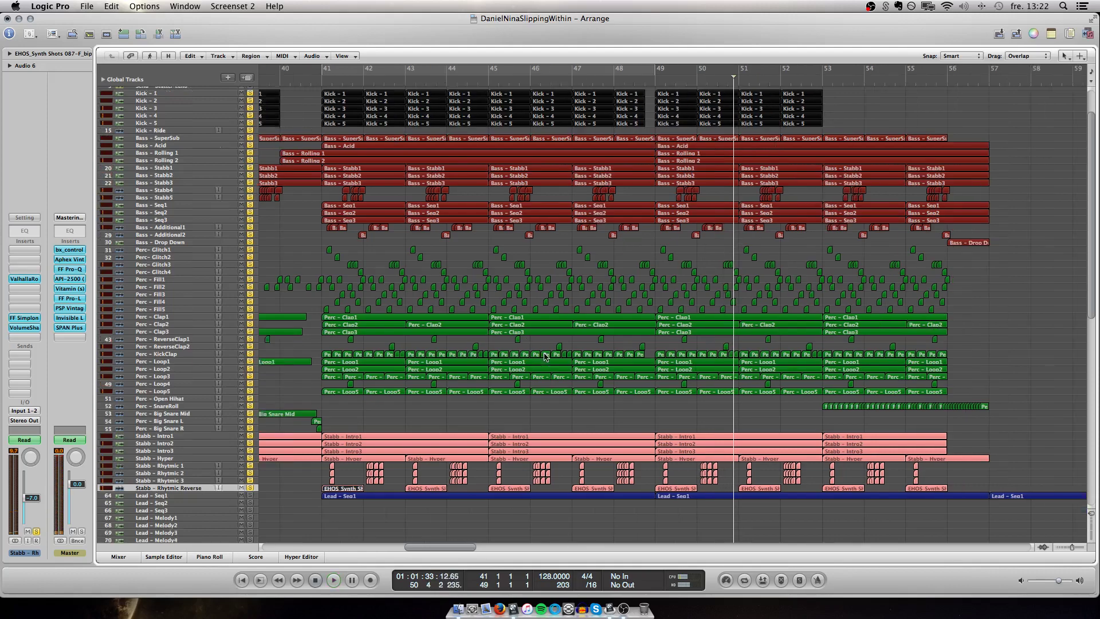
{"action": "scroll", "coordinate": [636, 367], "scroll_direction": "down", "scroll_amount": 5}
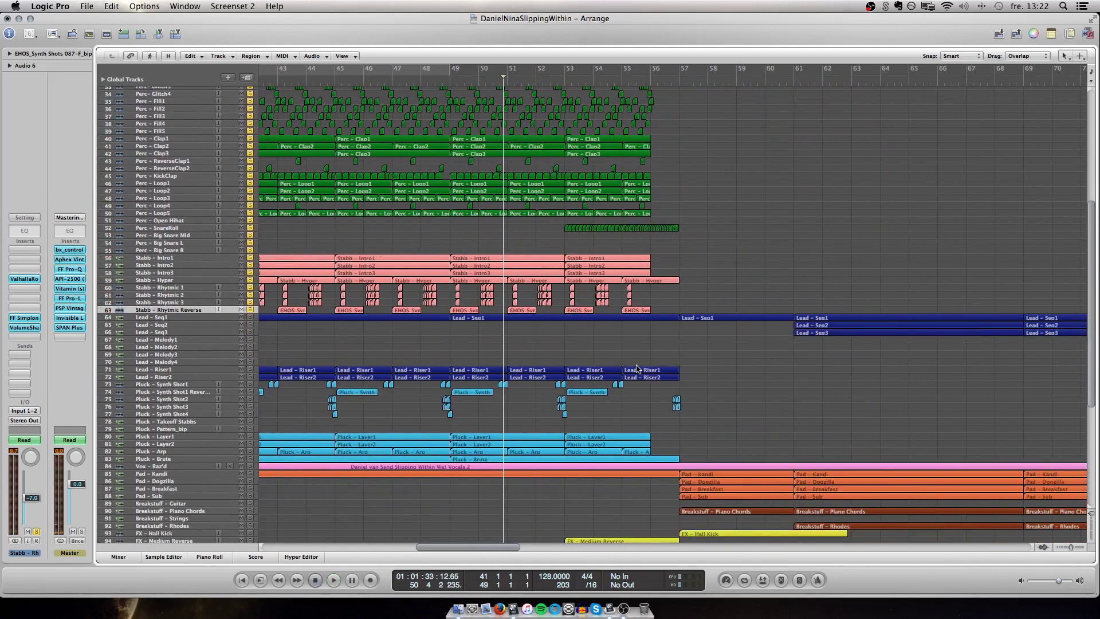
Solo only Lead - Seq1 and play it from bar 41
{"action": "scroll", "coordinate": [468, 365], "scroll_direction": "left", "scroll_amount": 7}
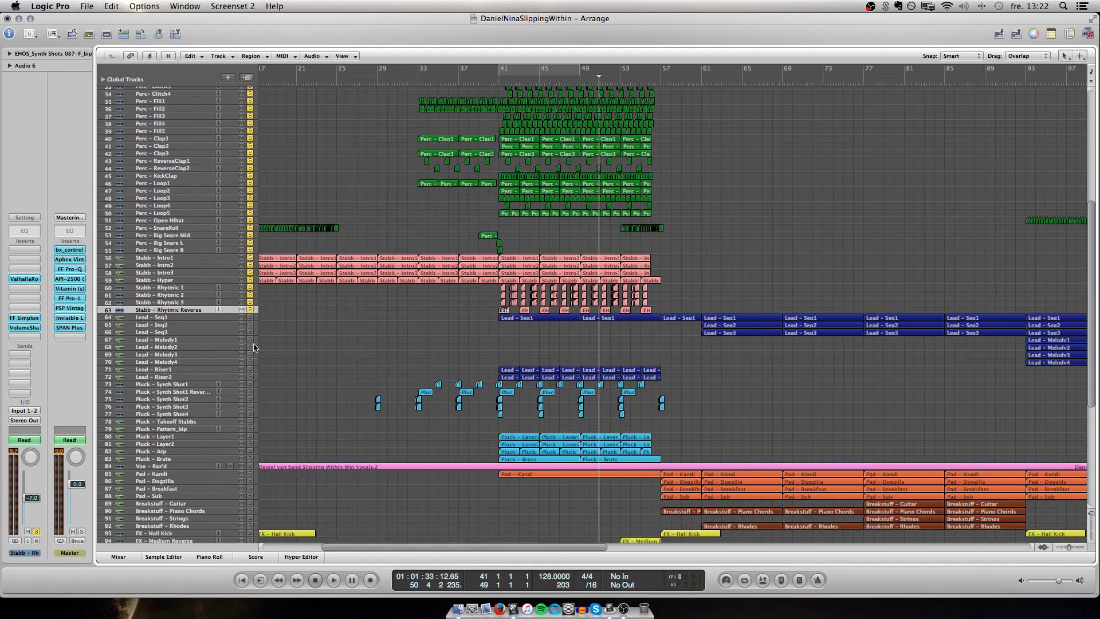
{"action": "left_click", "coordinate": [250, 317], "text": "alt"}
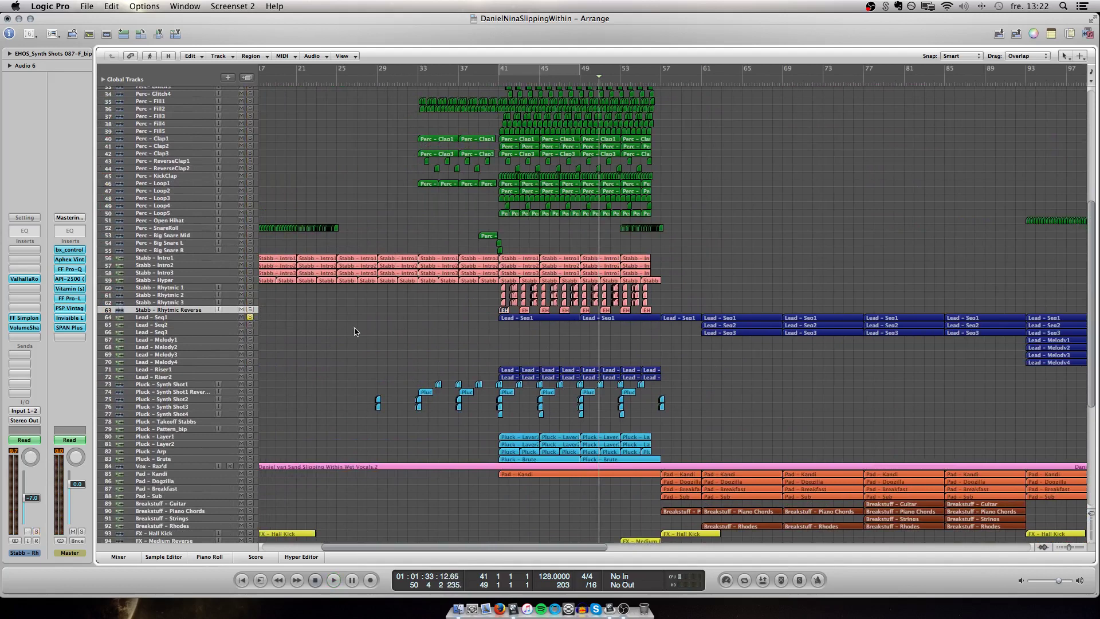
{"action": "scroll", "coordinate": [354, 331], "scroll_direction": "up", "scroll_amount": 4}
{"action": "scroll", "coordinate": [354, 331], "scroll_direction": "right", "scroll_amount": 2}
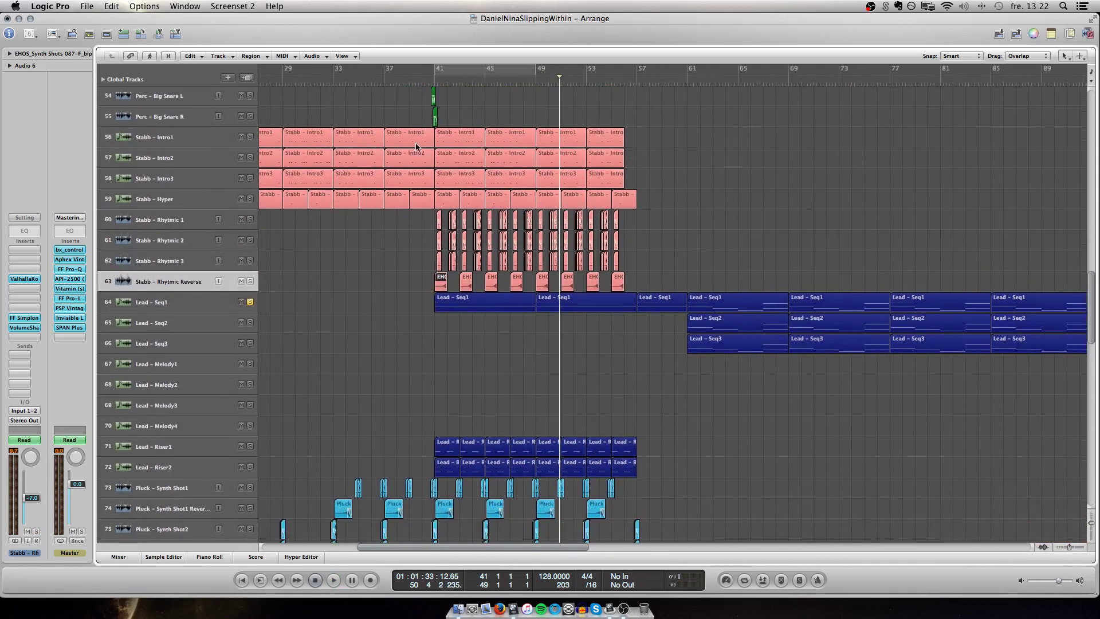
{"action": "left_click", "coordinate": [431, 82]}
{"action": "key", "text": "period"}
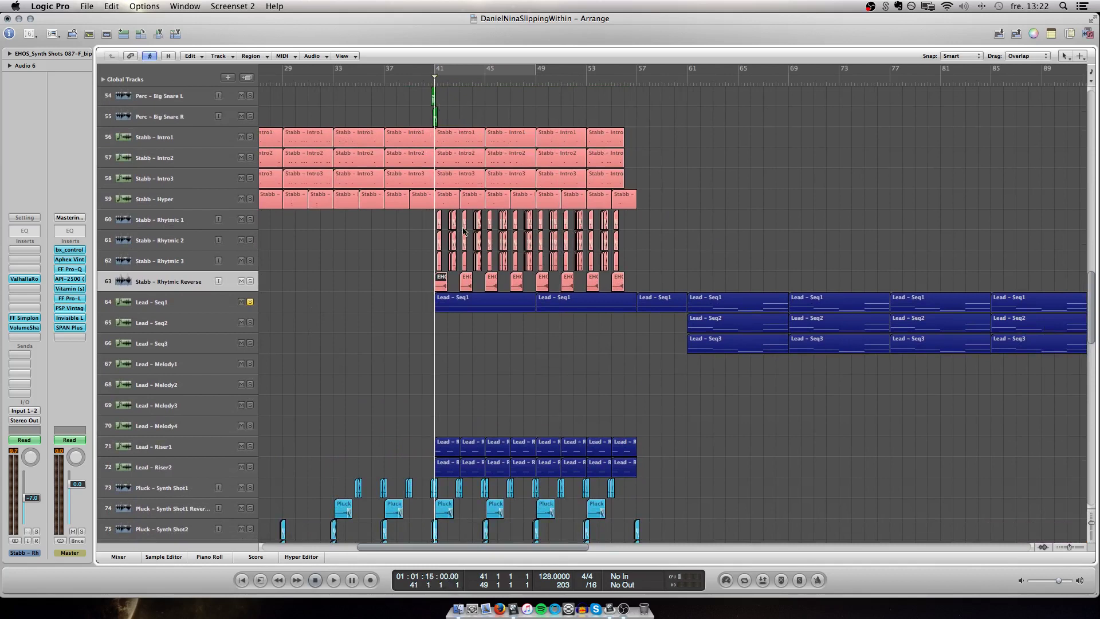
{"action": "key", "text": "space"}
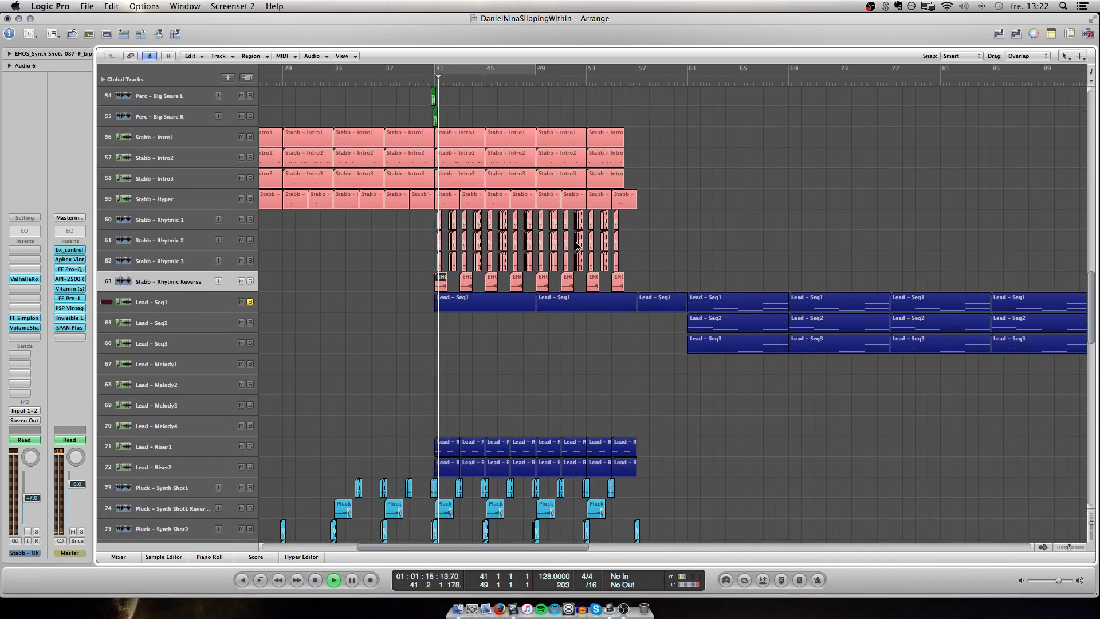
{"action": "scroll", "coordinate": [668, 193], "scroll_direction": "right", "scroll_amount": 2}
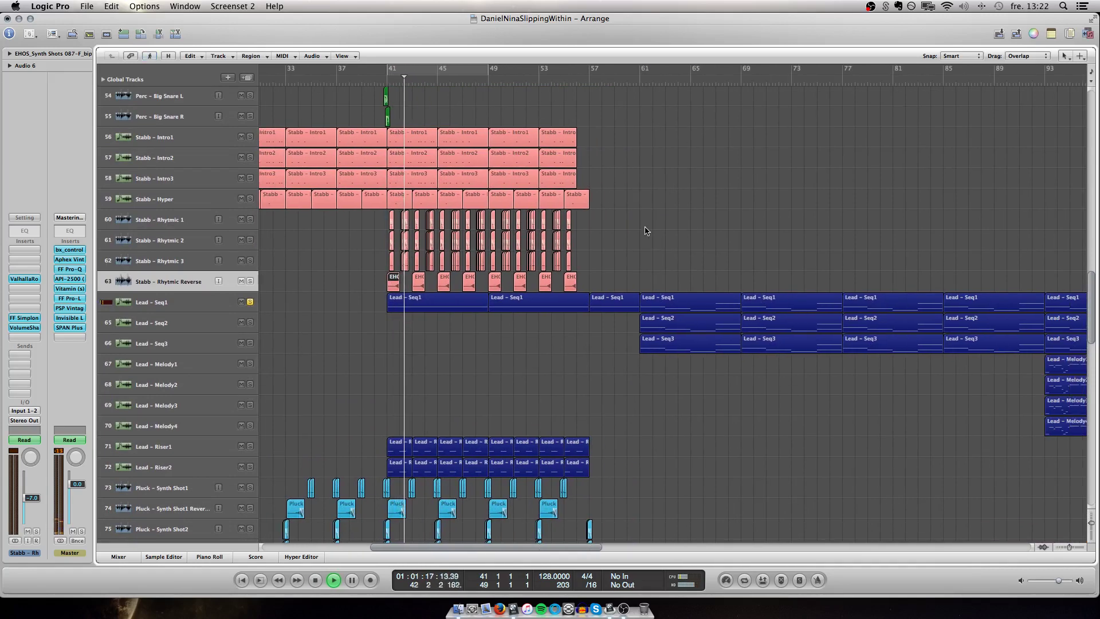
Solo Lead - Seq2 and Lead - Seq3 alongside Lead - Seq1 and play the three sequences from bar 61
{"action": "key", "text": "ctrl+Down"}
{"action": "key", "text": "ctrl+Down"}
{"action": "key", "text": "ctrl+Down"}
{"action": "scroll", "coordinate": [644, 231], "scroll_direction": "down", "scroll_amount": 3}
{"action": "scroll", "coordinate": [645, 231], "scroll_direction": "right", "scroll_amount": 3}
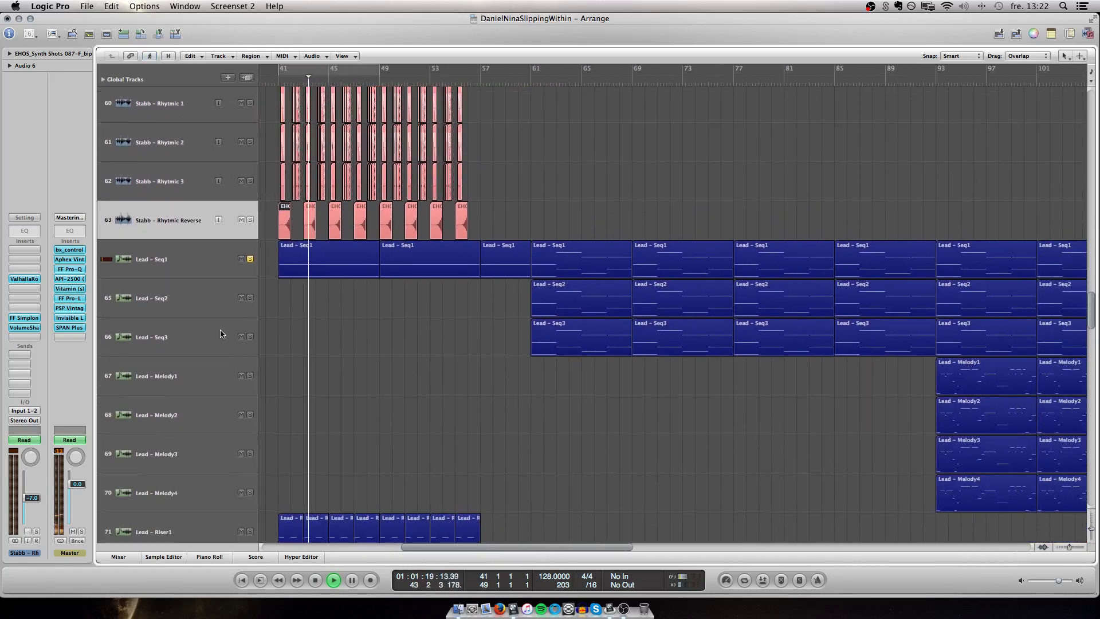
{"action": "left_click", "coordinate": [160, 300]}
{"action": "left_click", "coordinate": [183, 349]}
{"action": "left_click", "coordinate": [251, 297]}
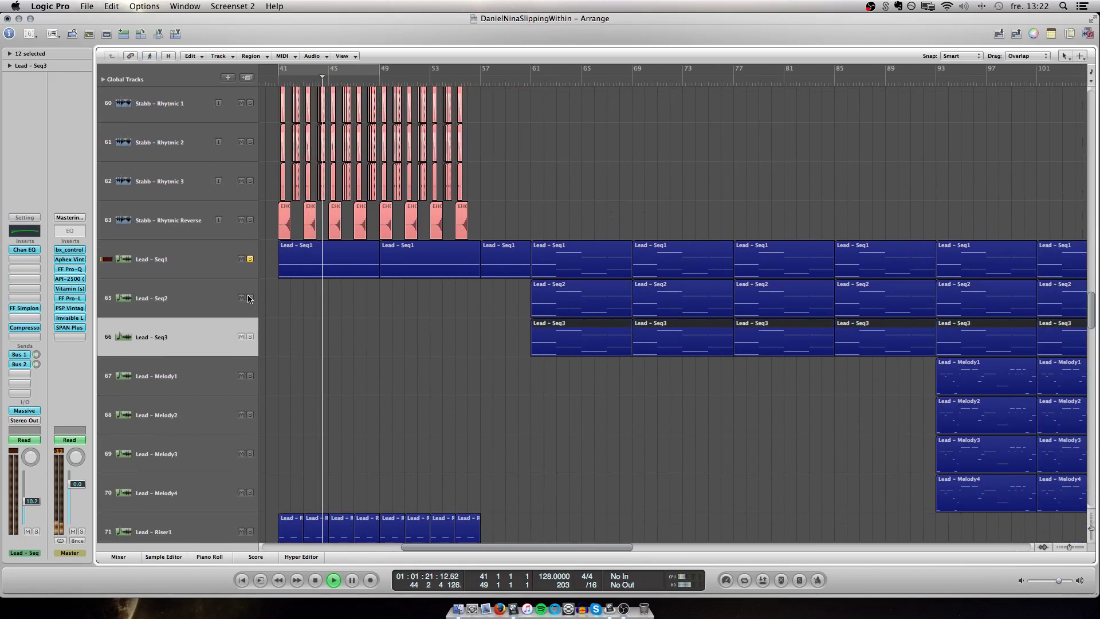
{"action": "left_click", "coordinate": [250, 336]}
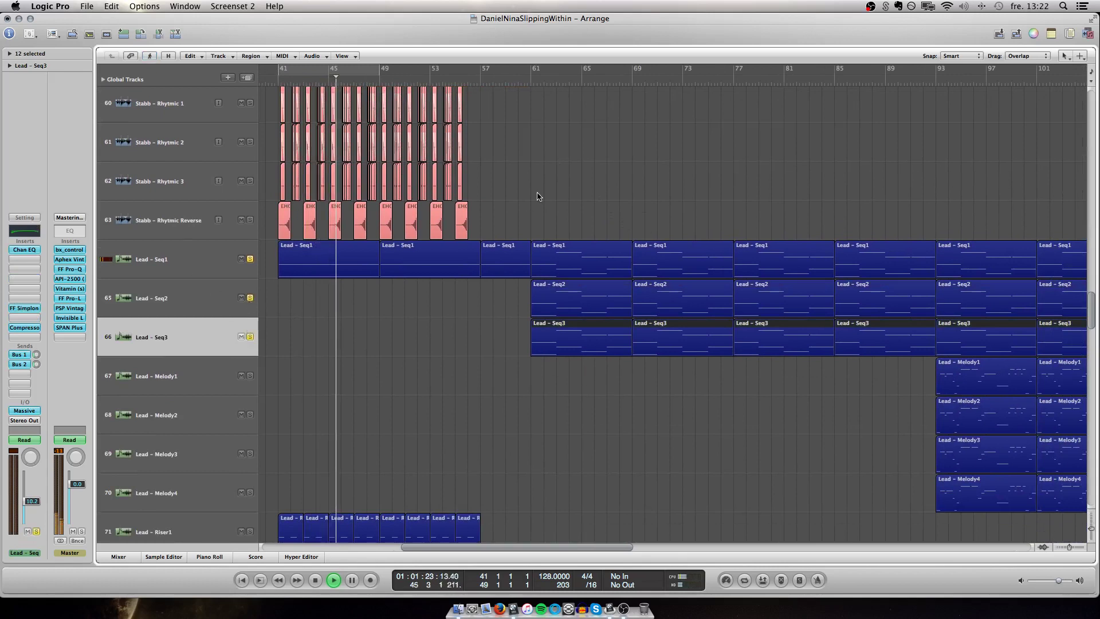
{"action": "left_click", "coordinate": [524, 79]}
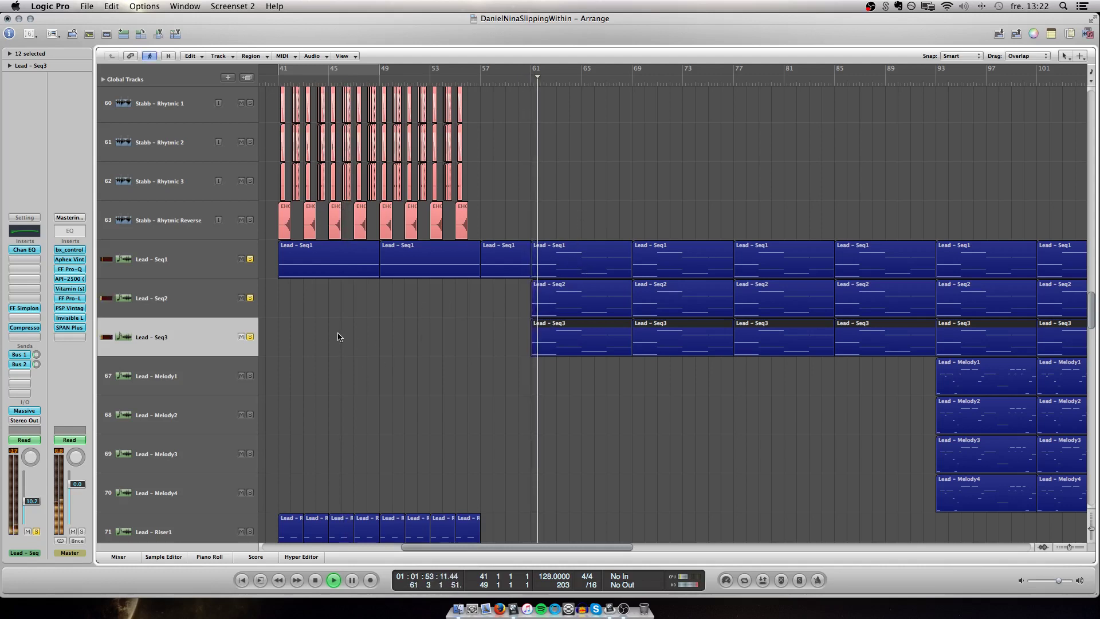
Examine the arrangement of the lead, pluck, vocal and pad regions while the three Seq leads play, and stop playback
{"action": "scroll", "coordinate": [344, 360], "scroll_direction": "down", "scroll_amount": 3}
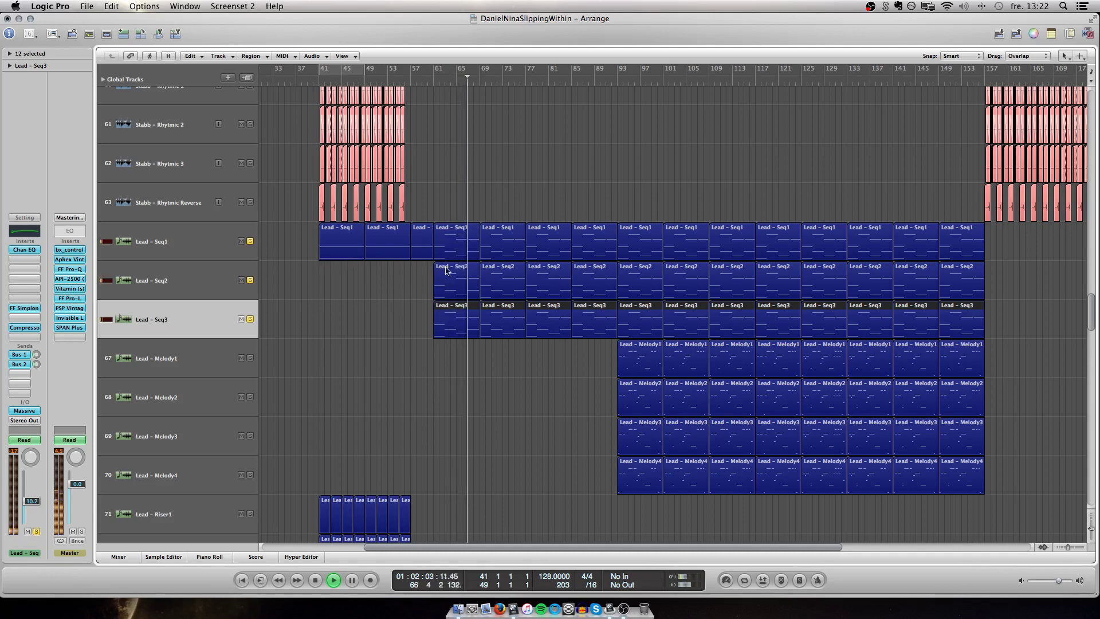
{"action": "scroll", "coordinate": [472, 293], "scroll_direction": "down", "scroll_amount": 6}
{"action": "scroll", "coordinate": [472, 293], "scroll_direction": "down", "scroll_amount": 5}
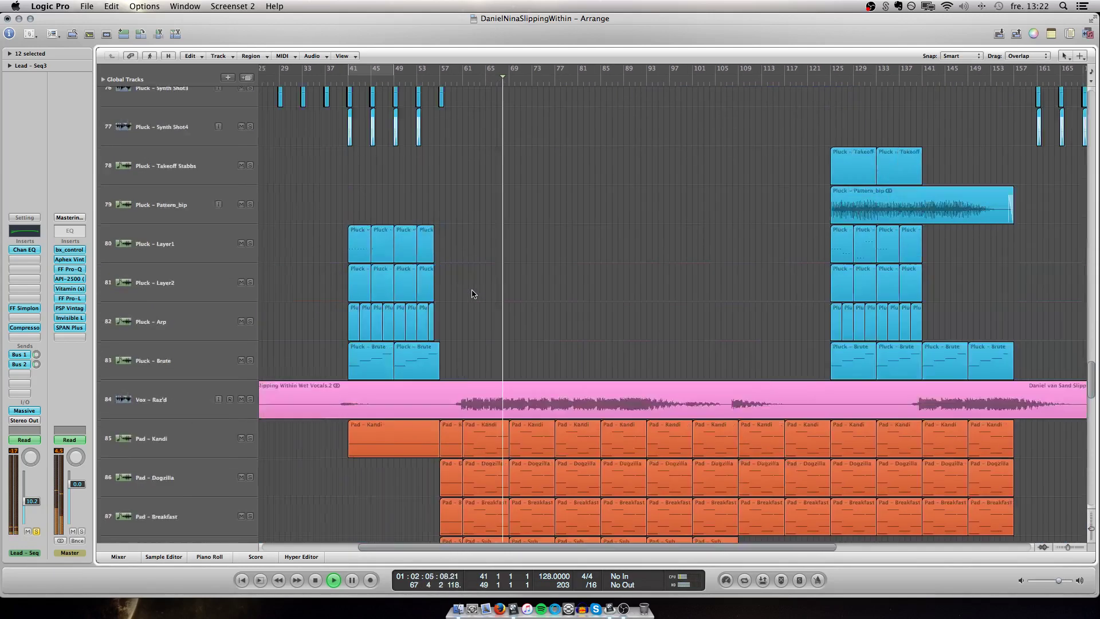
{"action": "scroll", "coordinate": [472, 294], "scroll_direction": "up", "scroll_amount": 5}
{"action": "scroll", "coordinate": [480, 359], "scroll_direction": "down", "scroll_amount": 5}
{"action": "scroll", "coordinate": [482, 363], "scroll_direction": "up", "scroll_amount": 5}
{"action": "scroll", "coordinate": [480, 359], "scroll_direction": "up", "scroll_amount": 6}
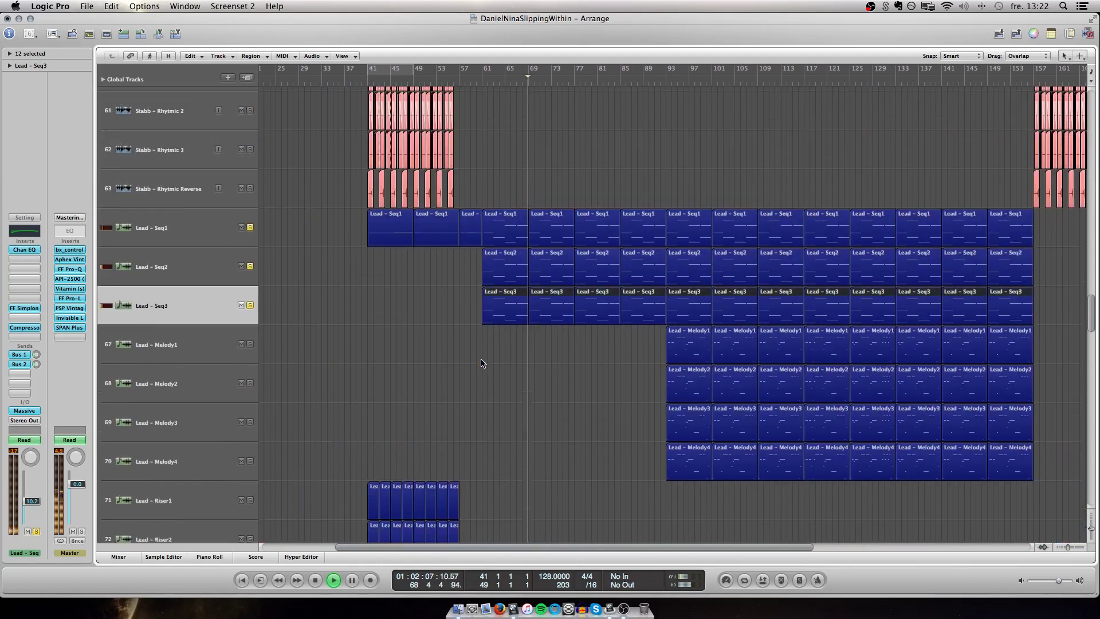
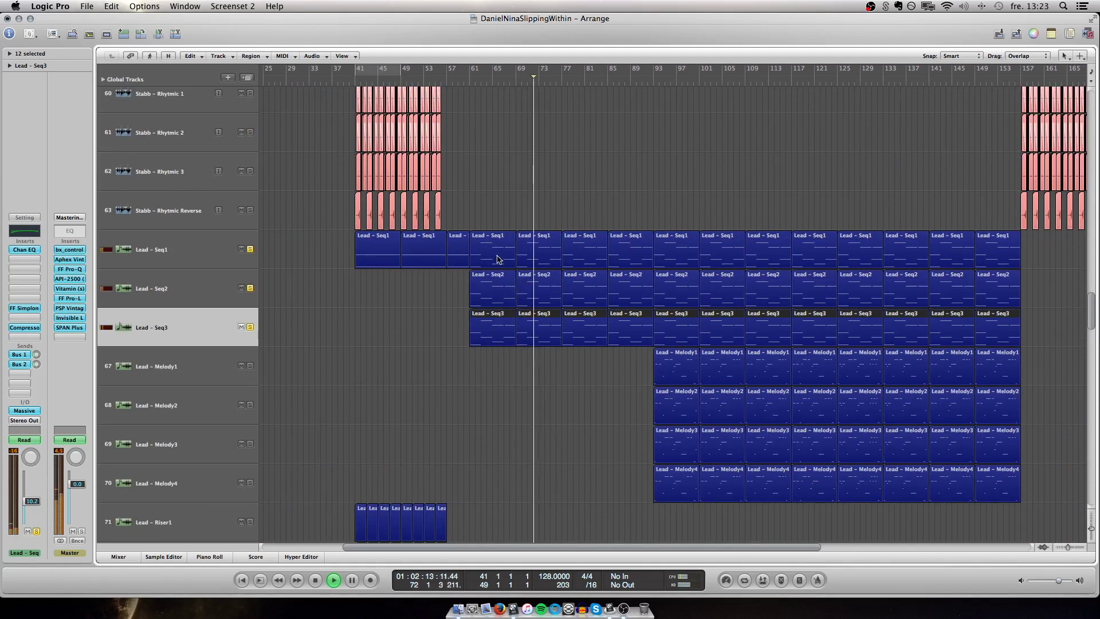
{"action": "scroll", "coordinate": [307, 359], "scroll_direction": "down", "scroll_amount": 3}
{"action": "scroll", "coordinate": [306, 359], "scroll_direction": "right", "scroll_amount": 3}
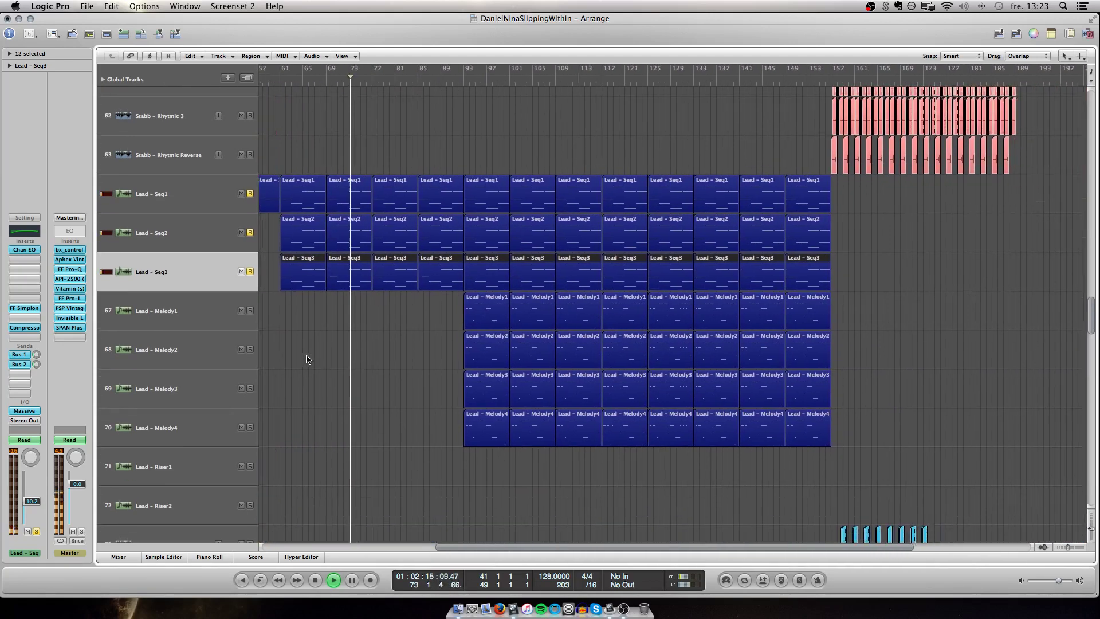
{"action": "scroll", "coordinate": [306, 359], "scroll_direction": "right", "scroll_amount": 3}
{"action": "scroll", "coordinate": [383, 304], "scroll_direction": "down", "scroll_amount": 1}
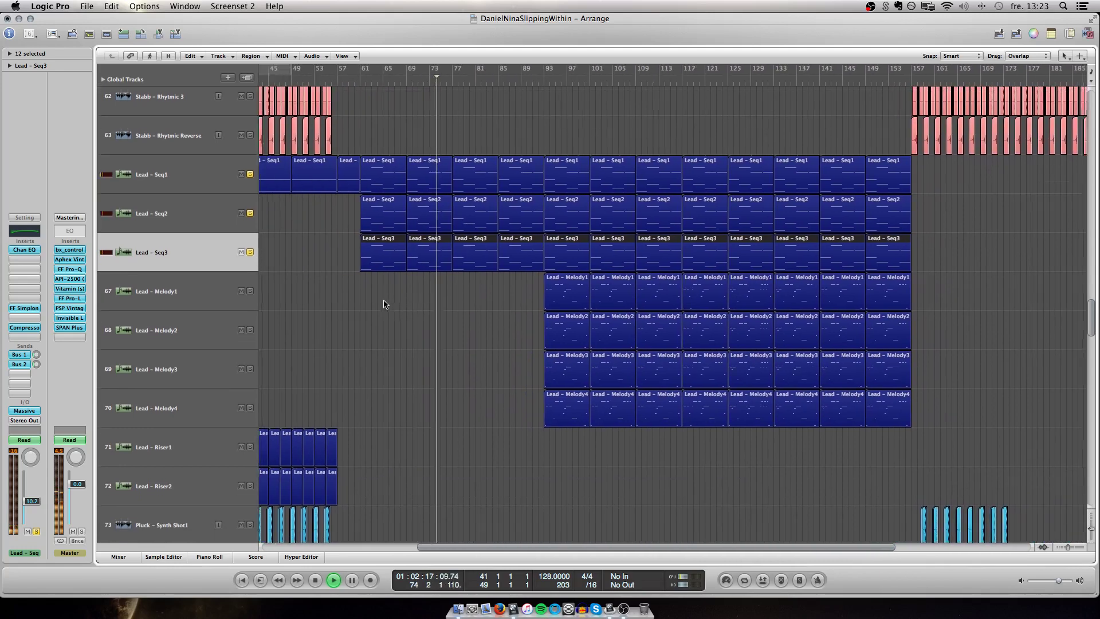
{"action": "scroll", "coordinate": [384, 305], "scroll_direction": "left", "scroll_amount": 5}
{"action": "scroll", "coordinate": [647, 101], "scroll_direction": "right", "scroll_amount": 3}
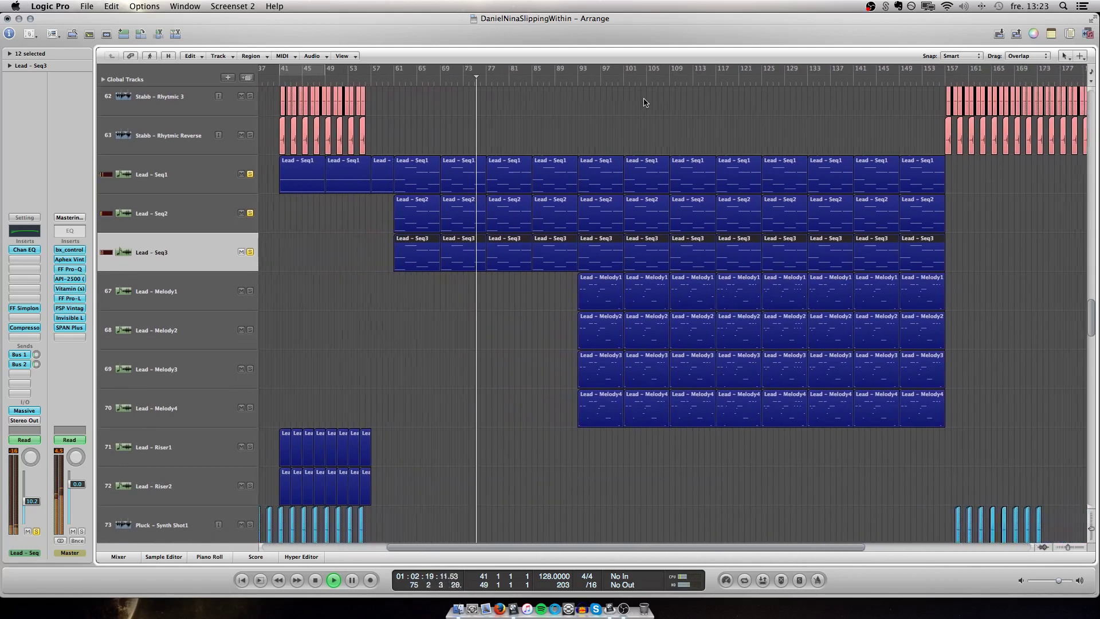
{"action": "key", "text": "space"}
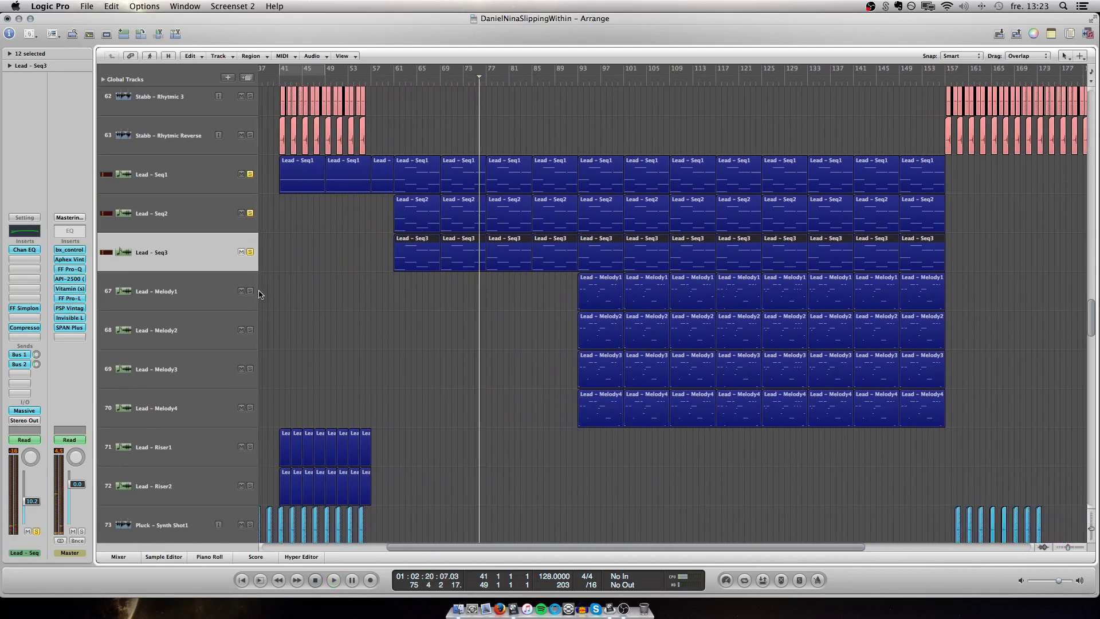
Solo only Lead - Melody1 to Melody4 and place the playhead at bar 93
{"action": "scroll", "coordinate": [258, 281], "scroll_direction": "right", "scroll_amount": 3}
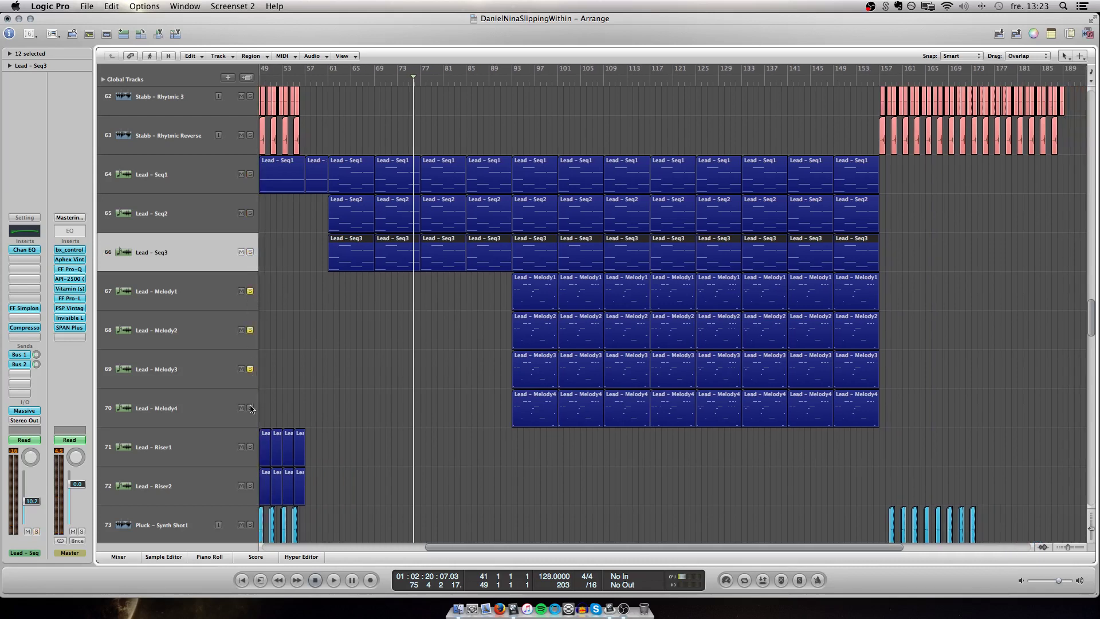
{"action": "left_click", "coordinate": [506, 81]}
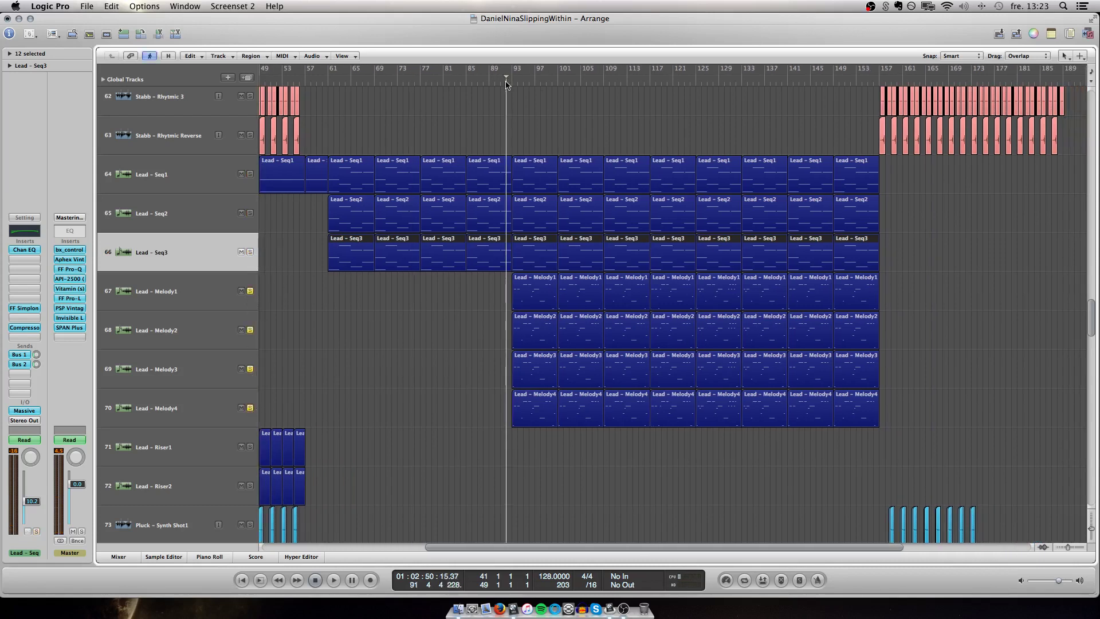
{"action": "left_click_drag", "start_coordinate": [506, 85], "coordinate": [512, 84]}
Go through the channel strips of Lead - Melody1 to Melody4 to review their instruments and inserts
{"action": "left_click", "coordinate": [206, 287]}
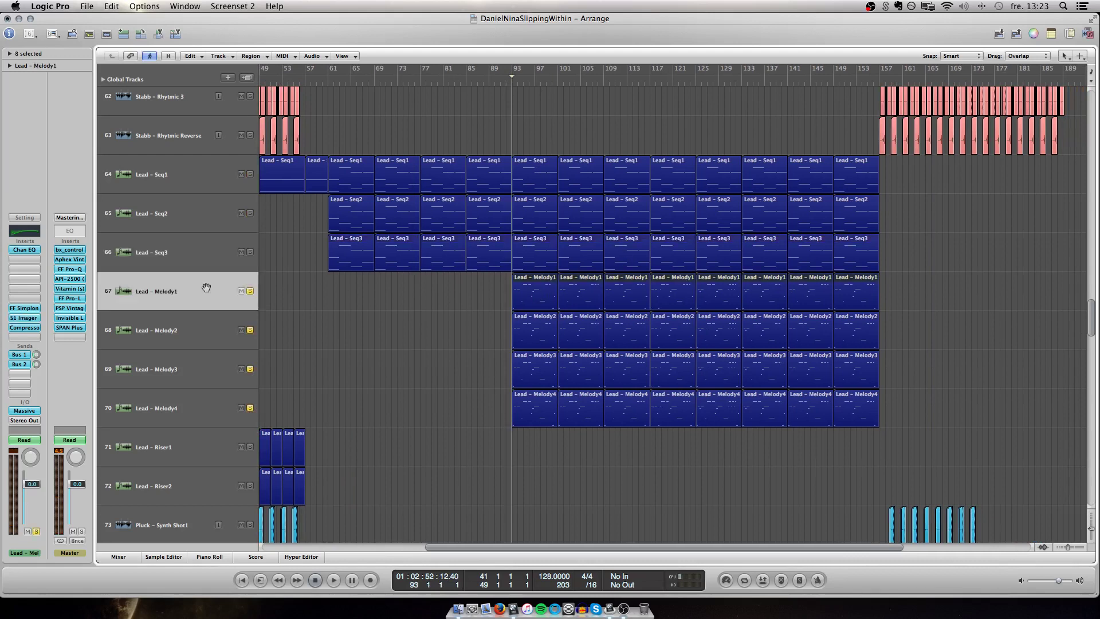
{"action": "key", "text": "Down"}
{"action": "key", "text": "Down"}
{"action": "key", "text": "Down"}
{"action": "key", "text": "Up"}
{"action": "key", "text": "Up"}
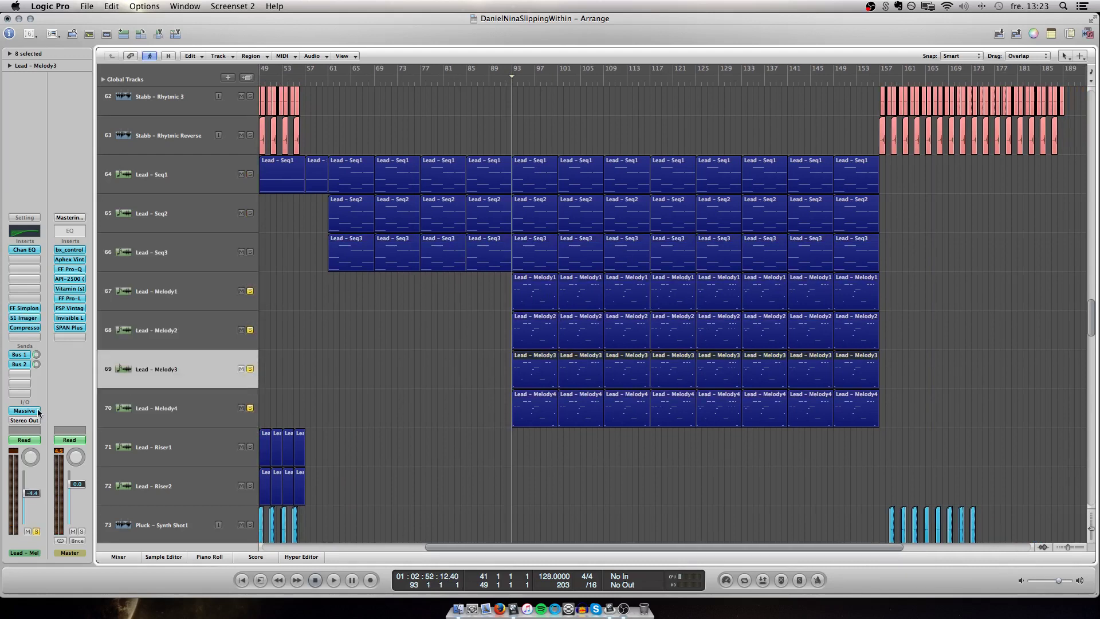
Play the four soloed melody leads together from bar 93 and review their note patterns
{"action": "scroll", "coordinate": [367, 388], "scroll_direction": "right", "scroll_amount": 10}
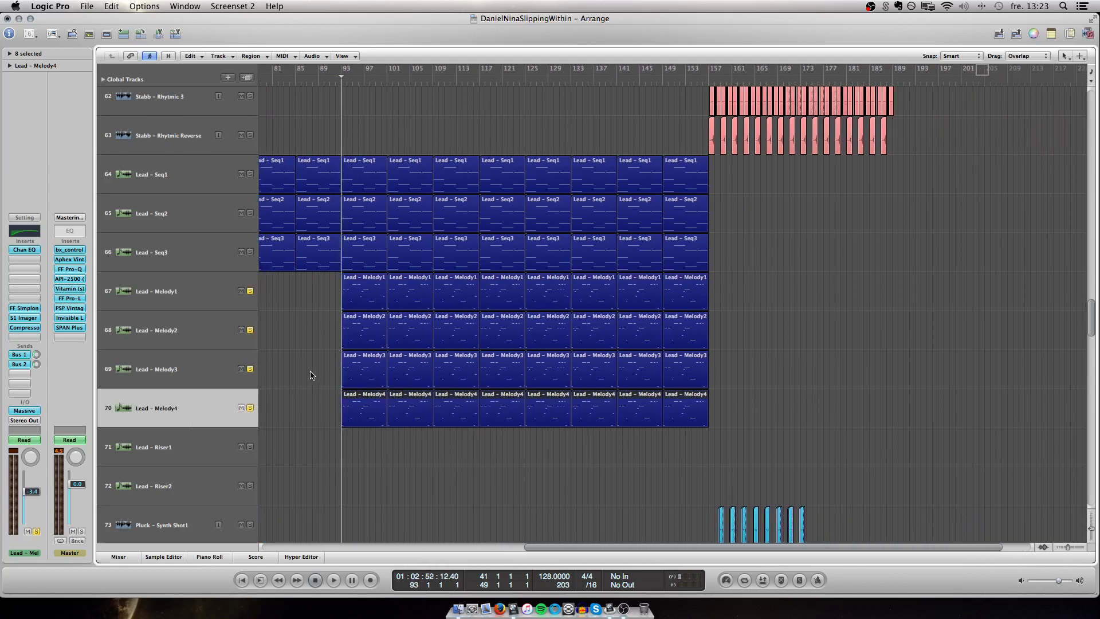
{"action": "scroll", "coordinate": [310, 375], "scroll_direction": "up", "scroll_amount": 10}
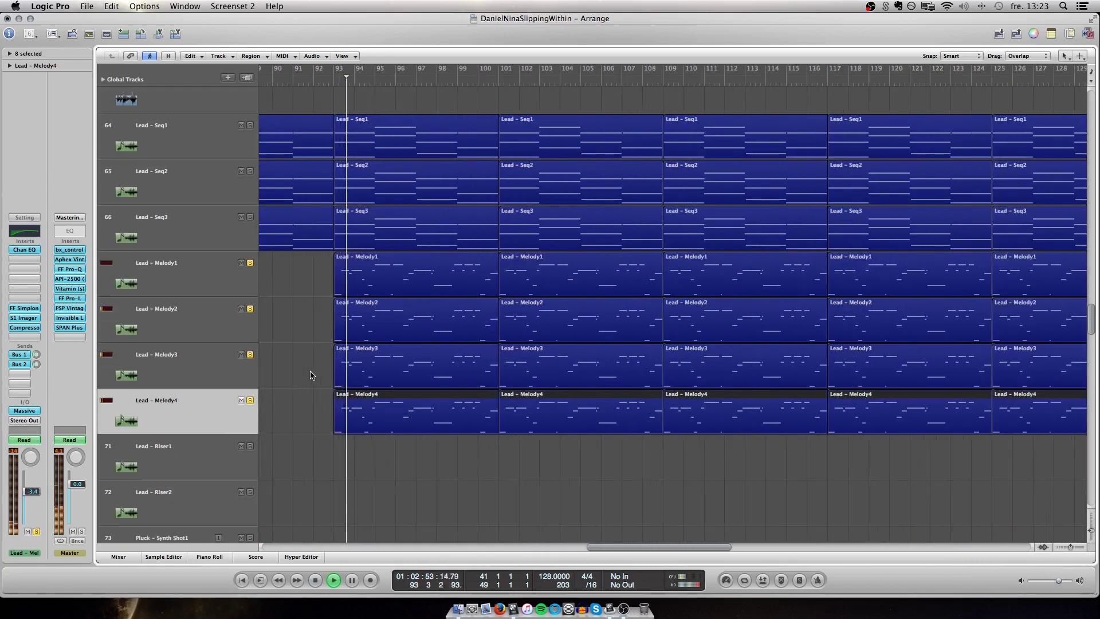
{"action": "key", "text": "super+Right"}
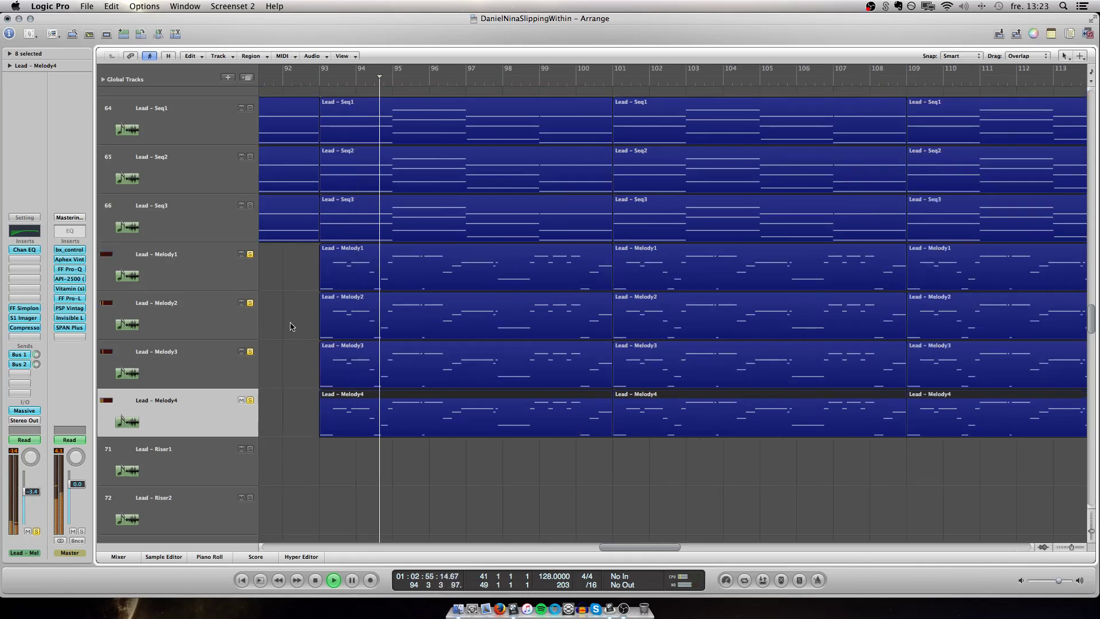
{"action": "key", "text": "ctrl+Left"}
Unsolo Lead - Melody2 to Melody4 and review Melody1's channel strip against Melody2's while Melody1 plays alone
{"action": "left_click_drag", "start_coordinate": [250, 303], "coordinate": [249, 389]}
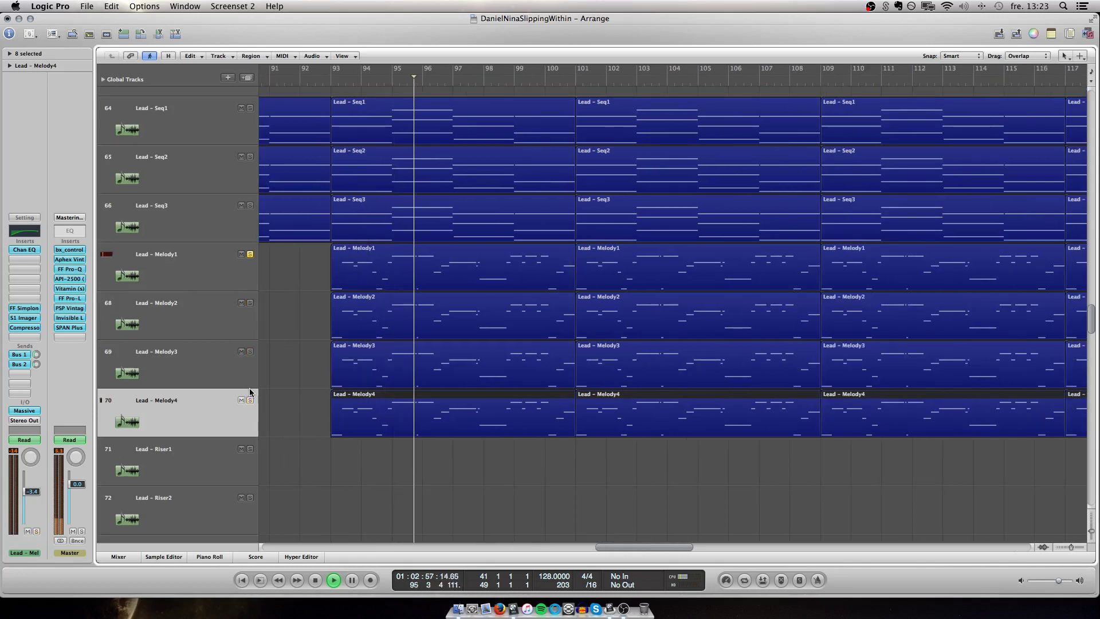
{"action": "left_click", "coordinate": [184, 271]}
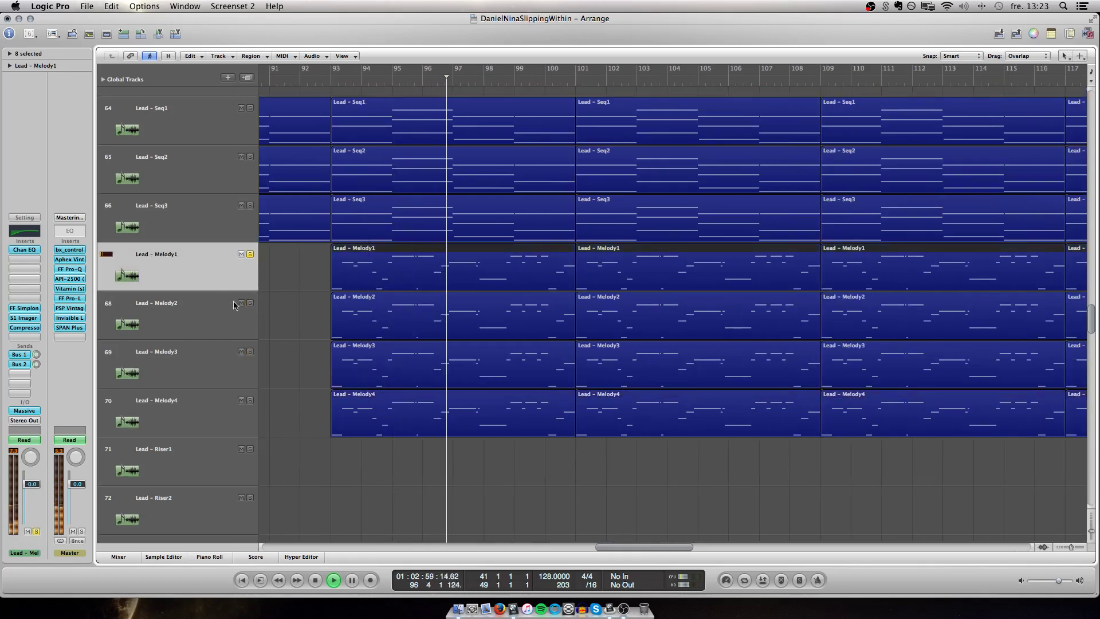
{"action": "left_click", "coordinate": [198, 307]}
{"action": "left_click", "coordinate": [192, 262]}
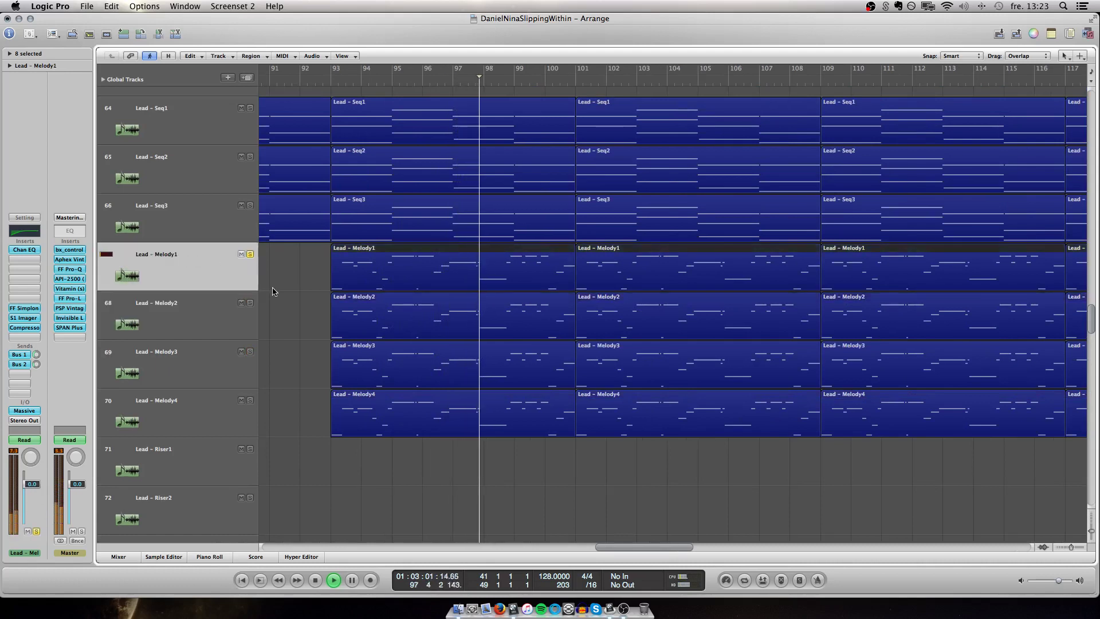
Listen to Lead - Melody2, Melody3 and Melody4 soloed one at a time with their channel strips shown, and stop playback
{"action": "left_click", "coordinate": [250, 303]}
{"action": "left_click", "coordinate": [186, 322]}
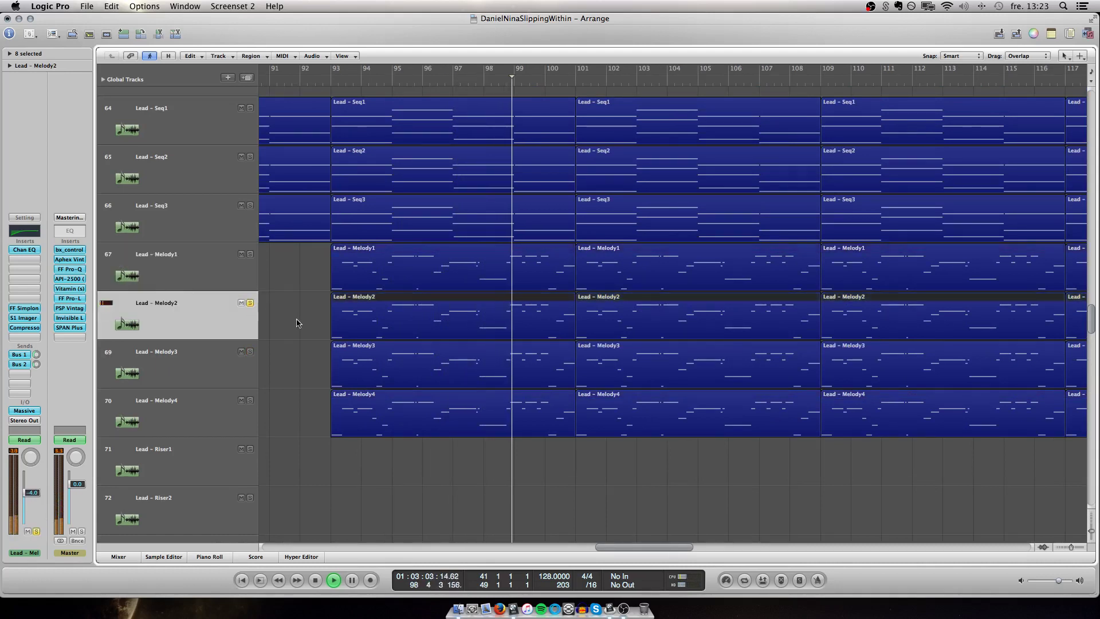
{"action": "left_click", "coordinate": [251, 351]}
{"action": "key", "text": "ctrl+Left"}
{"action": "left_click", "coordinate": [239, 369]}
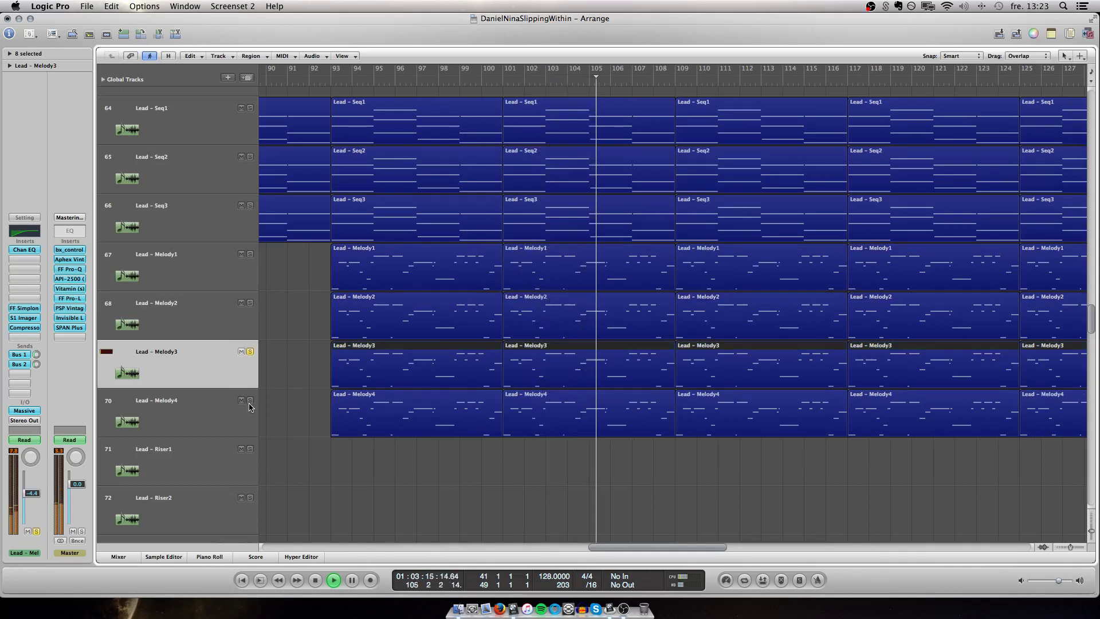
{"action": "left_click", "coordinate": [169, 403]}
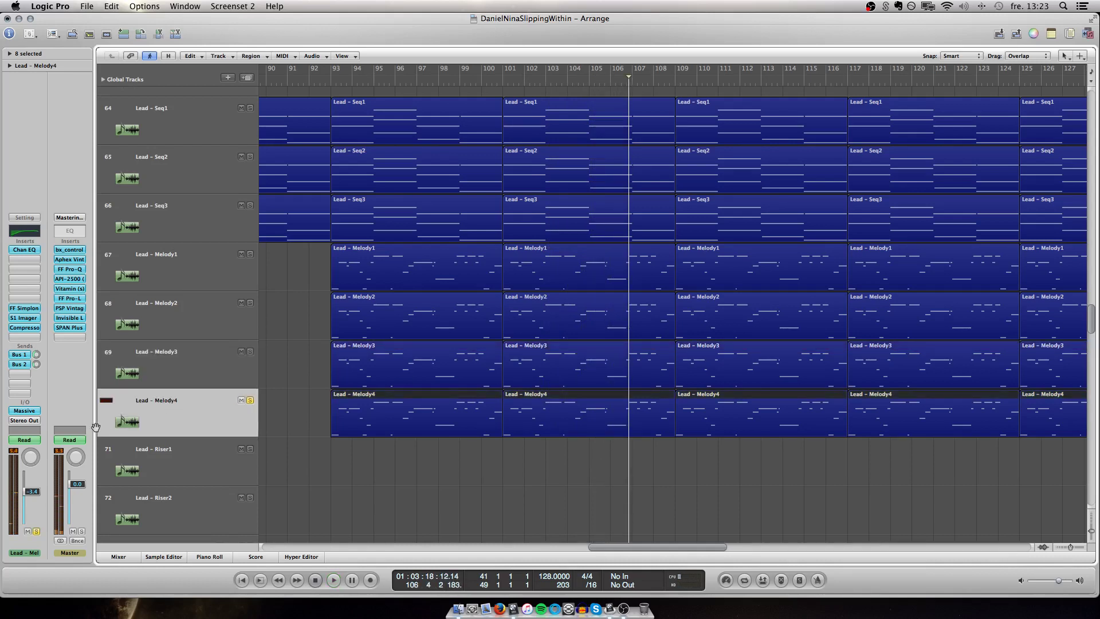
Solo Lead - Melody1 to Melody3 alongside Melody4, and show the track automation with the playhead at bar 109
{"action": "key", "text": "ctrl+Left"}
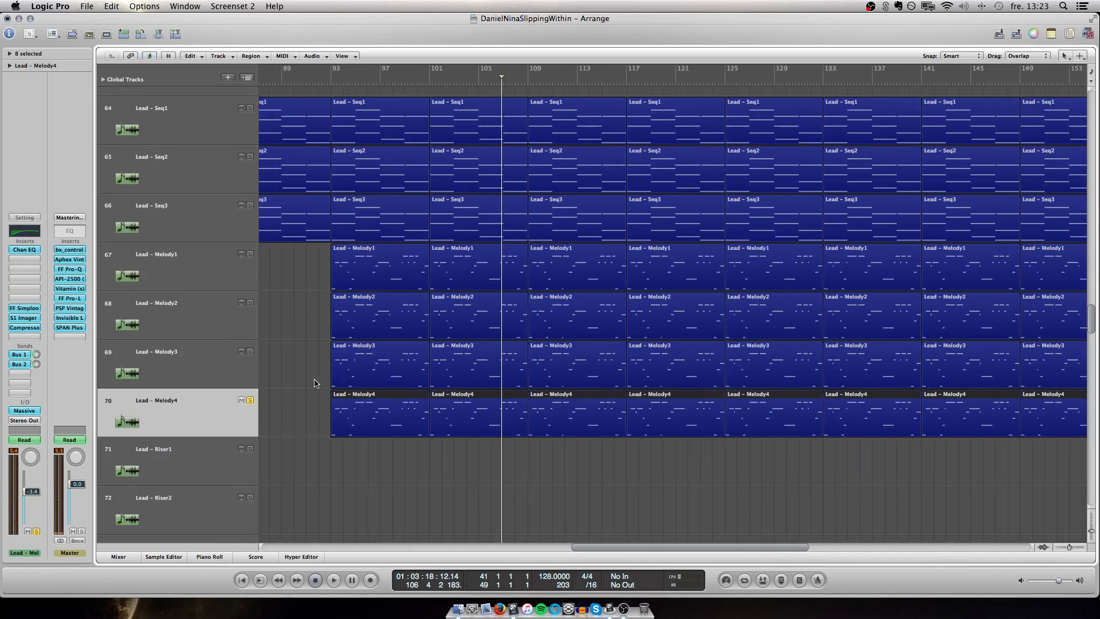
{"action": "key", "text": "ctrl+Up"}
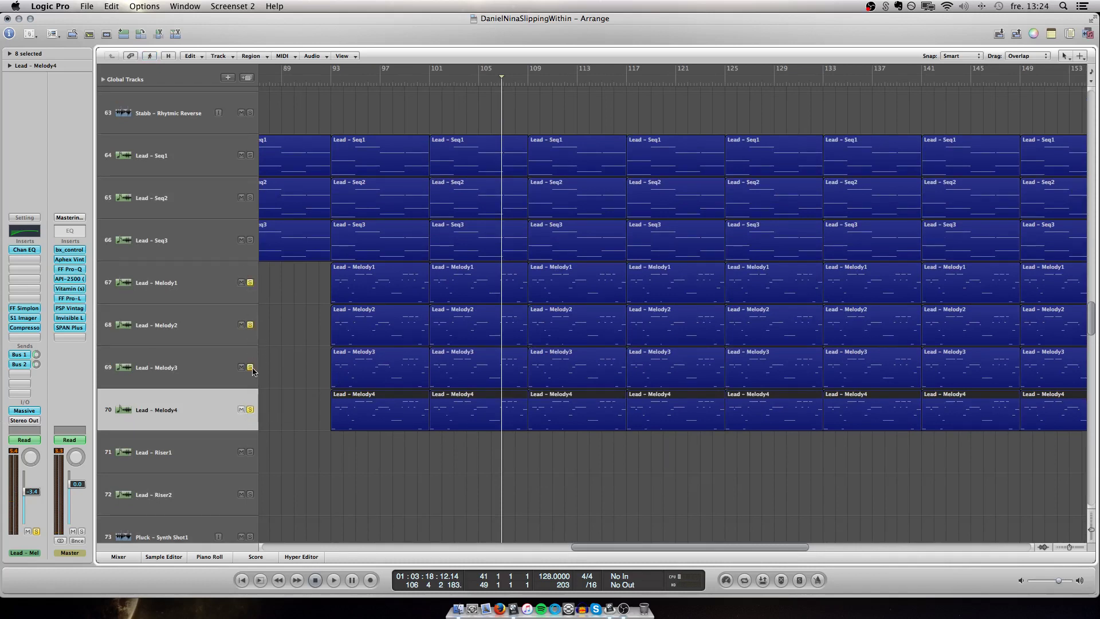
{"action": "key", "text": "a"}
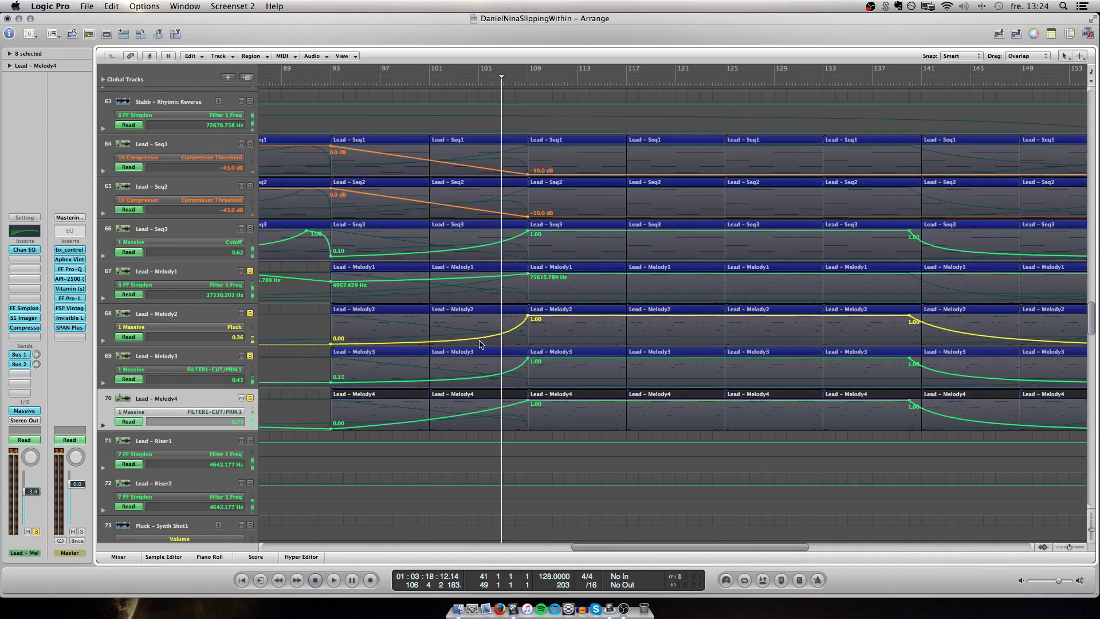
{"action": "key", "text": "period"}
{"action": "key", "text": "period"}
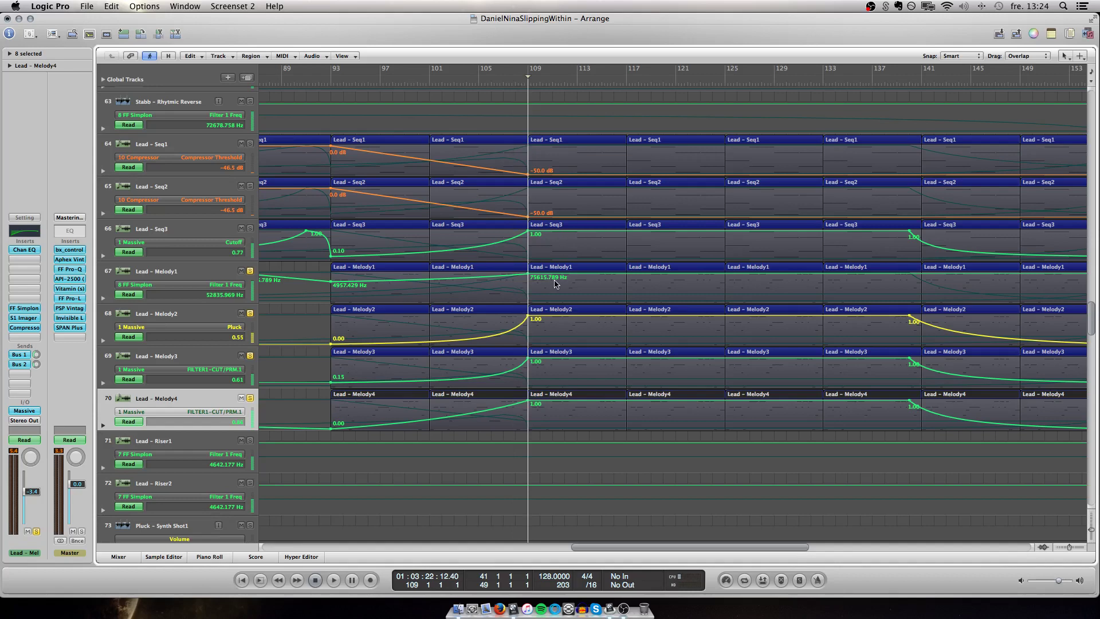
Play the four soloed melody leads from bar 109, review their automation curves up to bar 157, and hide the track automation
{"action": "key", "text": "space"}
{"action": "key", "text": "ctrl+Left"}
{"action": "key", "text": "ctrl+Left"}
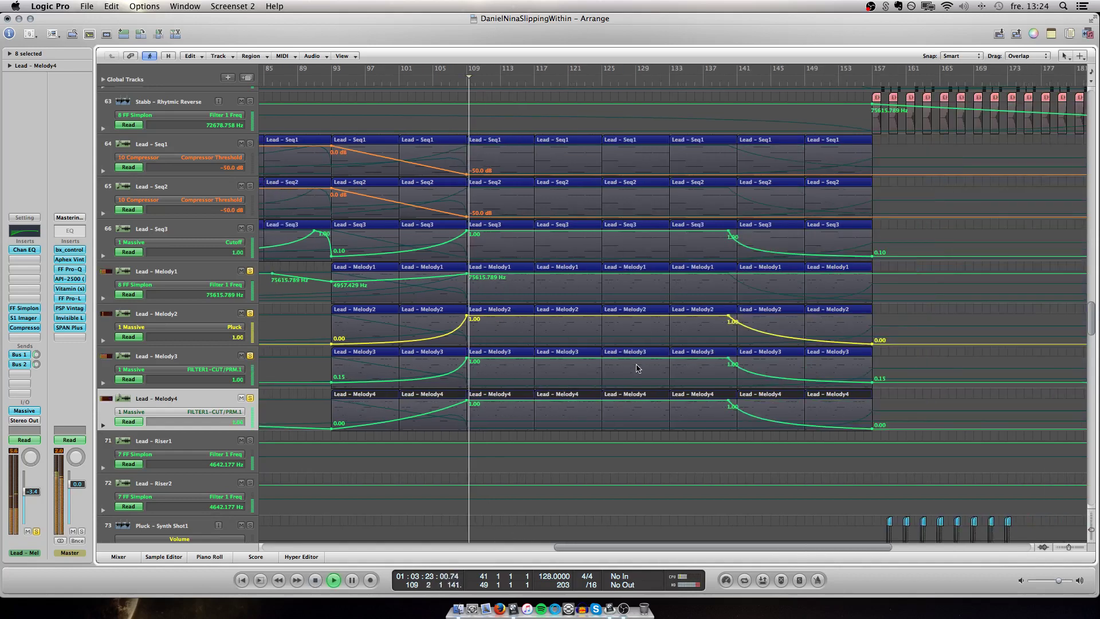
{"action": "scroll", "coordinate": [460, 325], "scroll_direction": "down", "scroll_amount": 3}
{"action": "scroll", "coordinate": [460, 325], "scroll_direction": "right", "scroll_amount": 3}
{"action": "key", "text": "a"}
Examine how the sequence and melody lead regions sit against the stab, percussion, riser and pluck regions across the arrangement
{"action": "scroll", "coordinate": [388, 314], "scroll_direction": "left", "scroll_amount": 5}
{"action": "scroll", "coordinate": [388, 315], "scroll_direction": "up", "scroll_amount": 2}
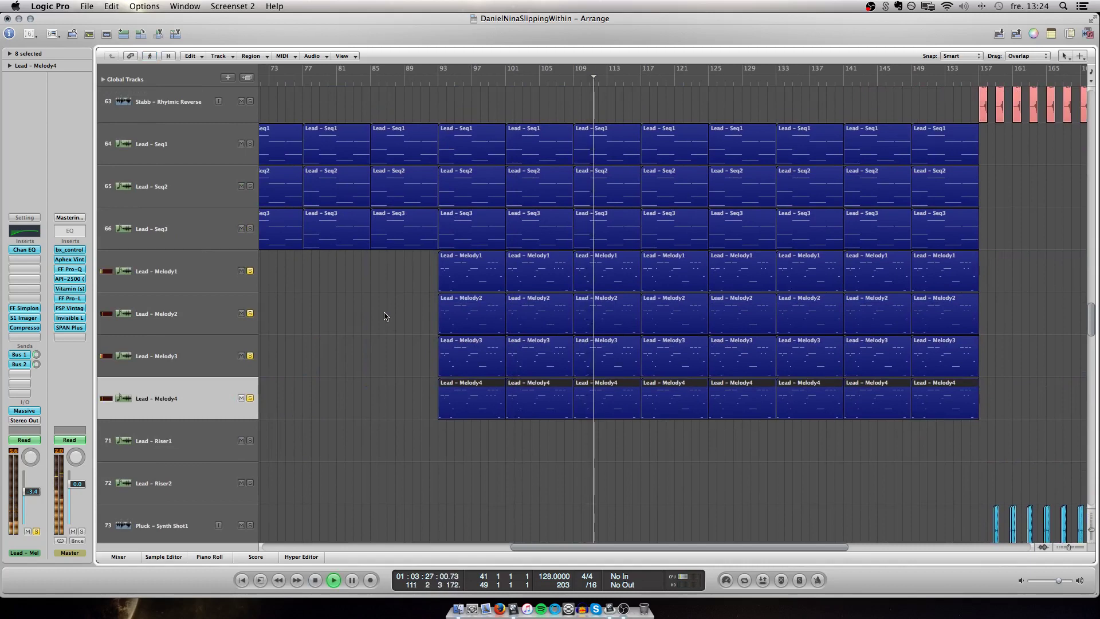
{"action": "key", "text": "ctrl+Left"}
{"action": "key", "text": "ctrl+Up"}
{"action": "key", "text": "ctrl+Up"}
{"action": "key", "text": "ctrl+Up"}
{"action": "key", "text": "ctrl+Up"}
{"action": "key", "text": "ctrl+Up"}
{"action": "key", "text": "ctrl+Up"}
{"action": "key", "text": "ctrl+Left"}
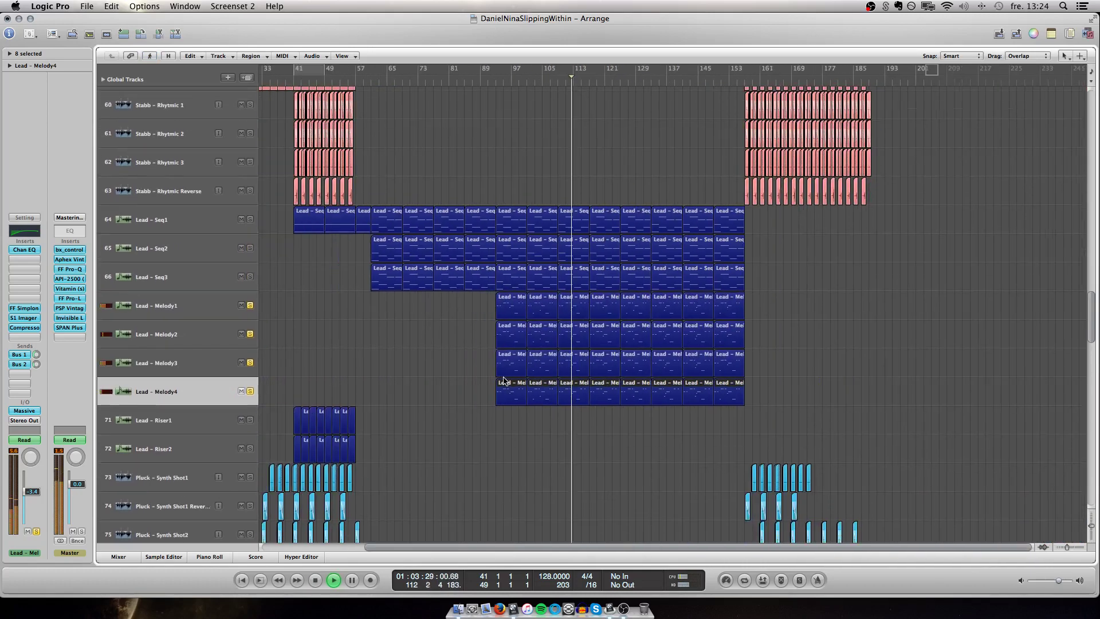
{"action": "scroll", "coordinate": [505, 378], "scroll_direction": "left", "scroll_amount": 4}
{"action": "scroll", "coordinate": [503, 377], "scroll_direction": "right", "scroll_amount": 3}
{"action": "scroll", "coordinate": [504, 377], "scroll_direction": "up", "scroll_amount": 7}
{"action": "scroll", "coordinate": [504, 376], "scroll_direction": "left", "scroll_amount": 2}
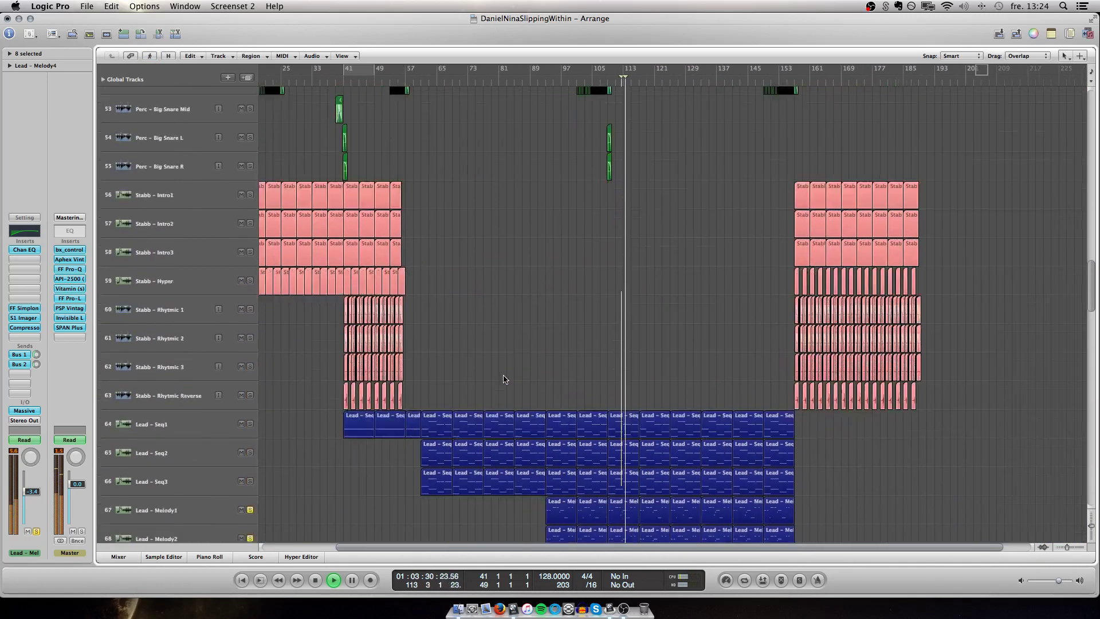
{"action": "scroll", "coordinate": [503, 376], "scroll_direction": "down", "scroll_amount": 8}
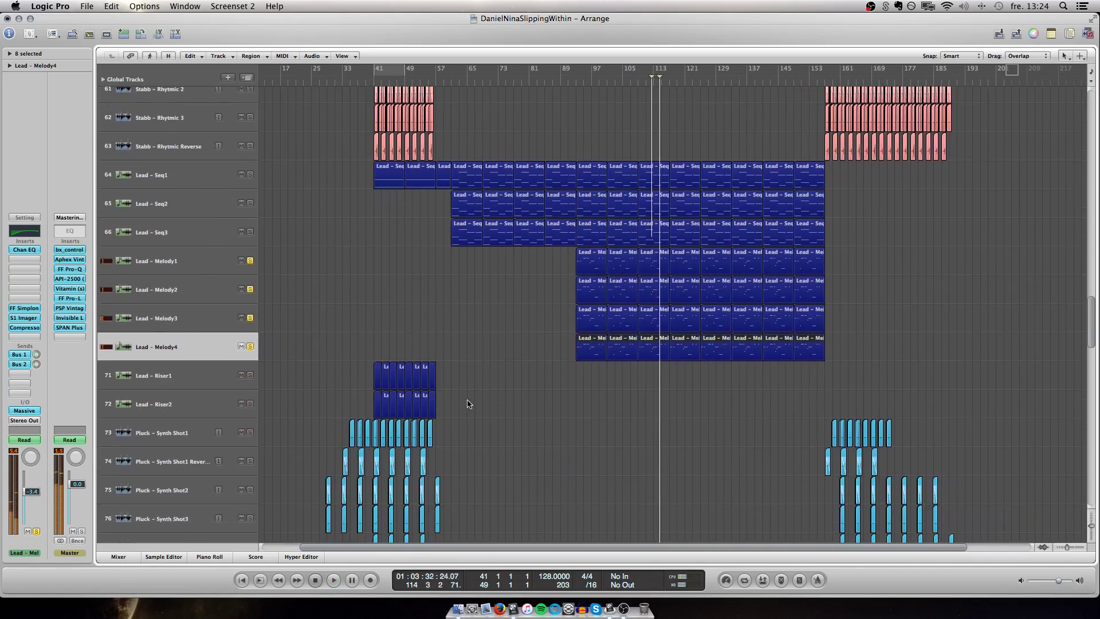
Solo Lead - Riser1 and Riser2 in place of the four melody leads, and show Riser1's channel strip
{"action": "scroll", "coordinate": [435, 344], "scroll_direction": "left", "scroll_amount": 2}
{"action": "key", "text": "ctrl+Right"}
{"action": "key", "text": "ctrl+Right"}
{"action": "key", "text": "ctrl+Right"}
{"action": "key", "text": "ctrl+Right"}
{"action": "key", "text": "ctrl+Right"}
{"action": "key", "text": "ctrl+Right"}
{"action": "key", "text": "ctrl+Down"}
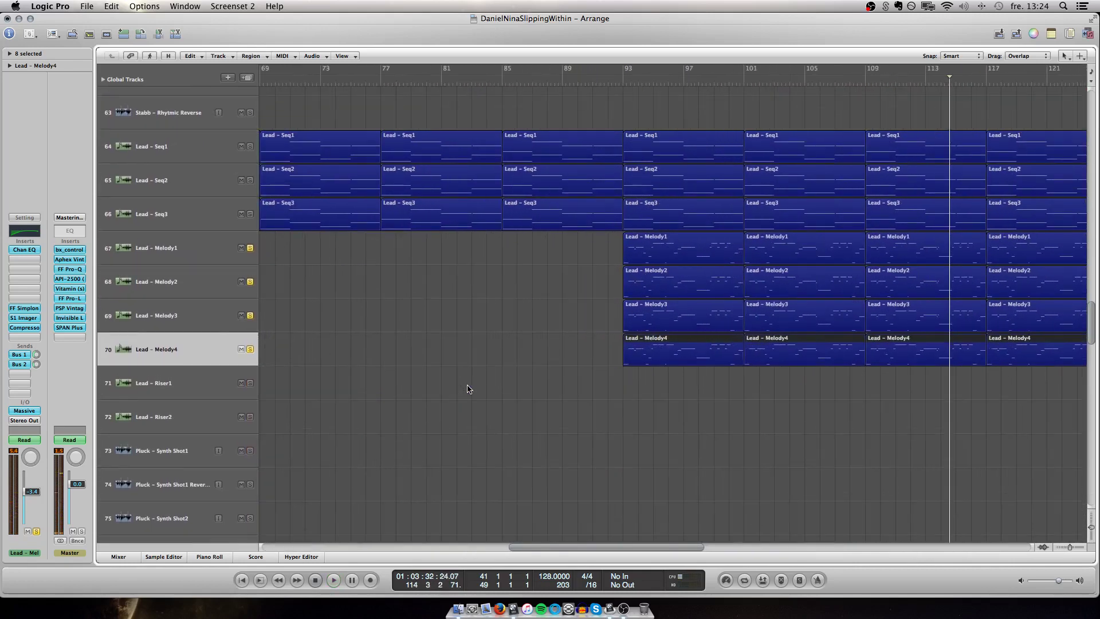
{"action": "scroll", "coordinate": [467, 389], "scroll_direction": "down", "scroll_amount": 3}
{"action": "scroll", "coordinate": [467, 389], "scroll_direction": "left", "scroll_amount": 10}
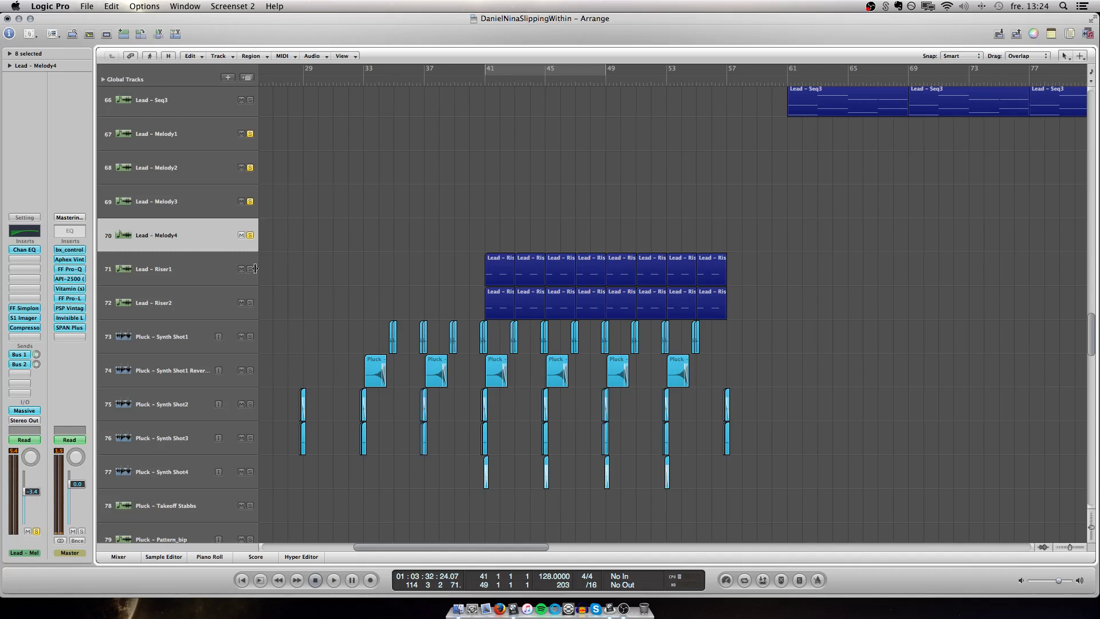
{"action": "scroll", "coordinate": [240, 243], "scroll_direction": "up", "scroll_amount": 3}
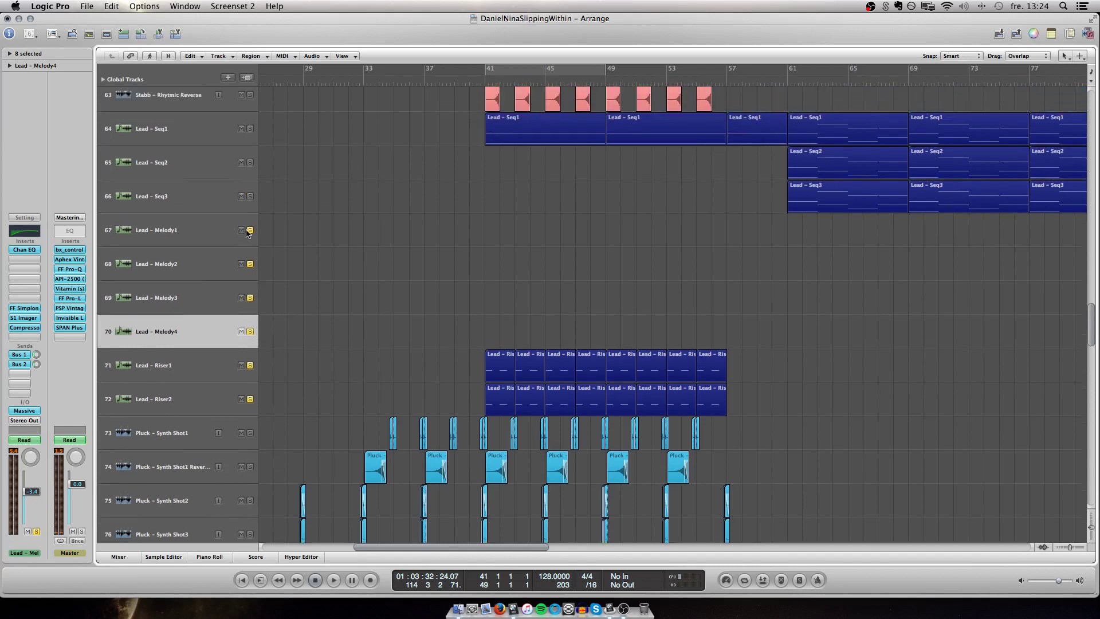
{"action": "left_click", "coordinate": [170, 361]}
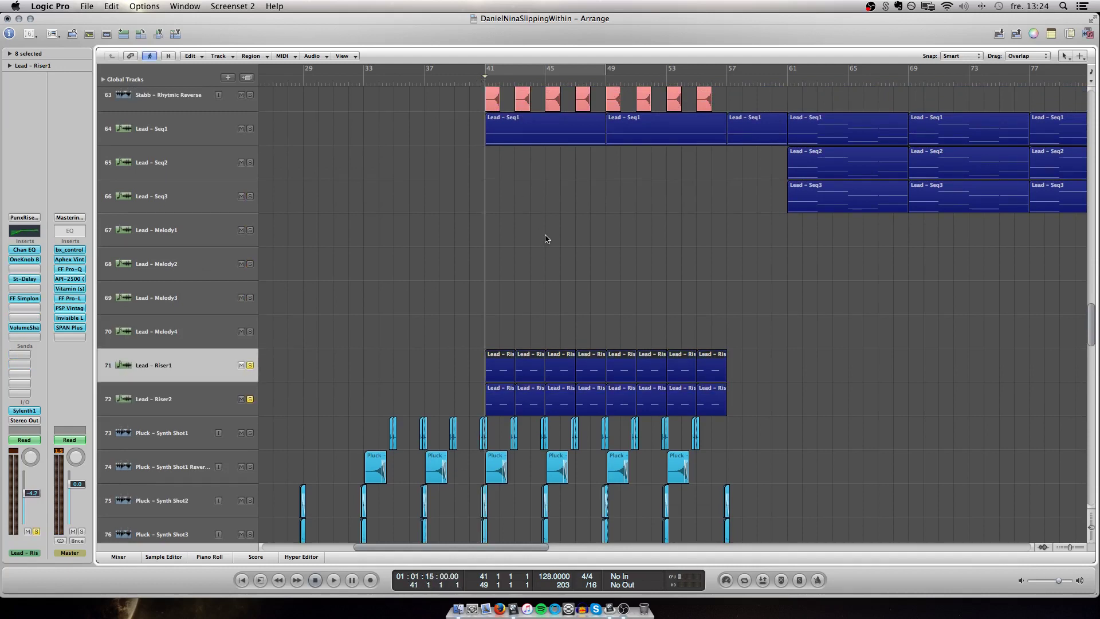
Play the risers from bar 41 and switch the automation lanes of Riser1 and Riser2 to Sylenth1 PitchBend
{"action": "key", "text": "space"}
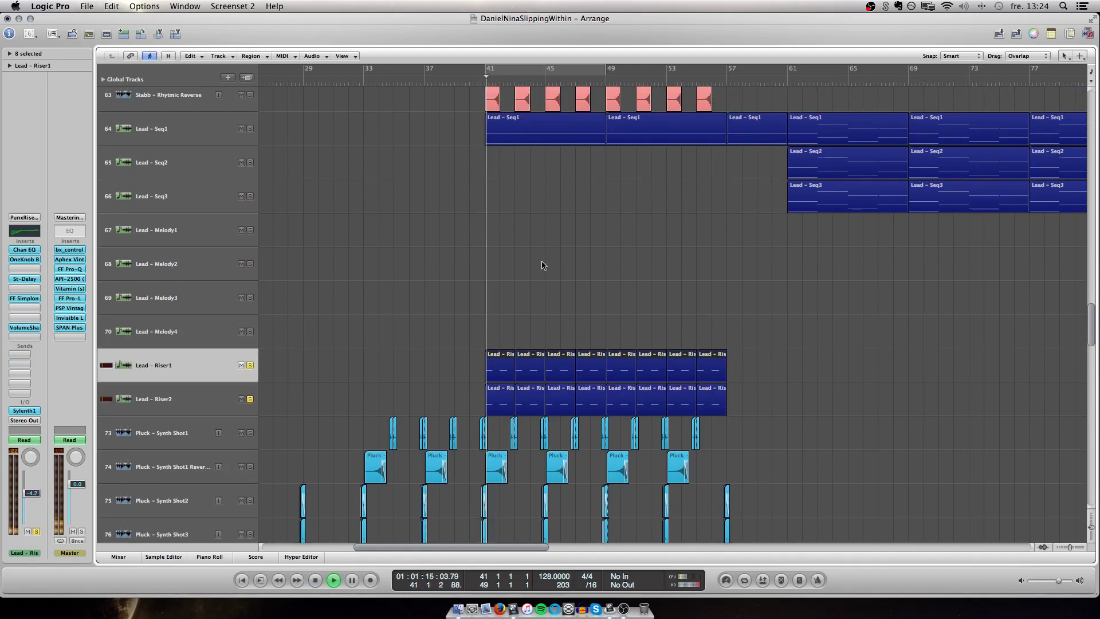
{"action": "key", "text": "a"}
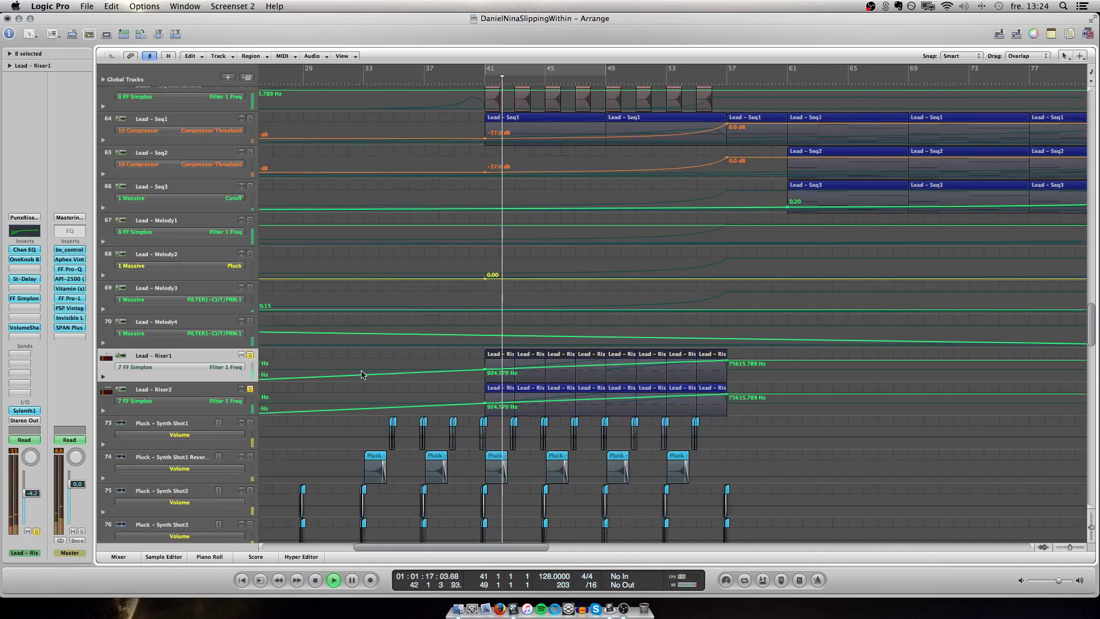
{"action": "left_click", "coordinate": [225, 366]}
{"action": "left_click", "coordinate": [232, 352]}
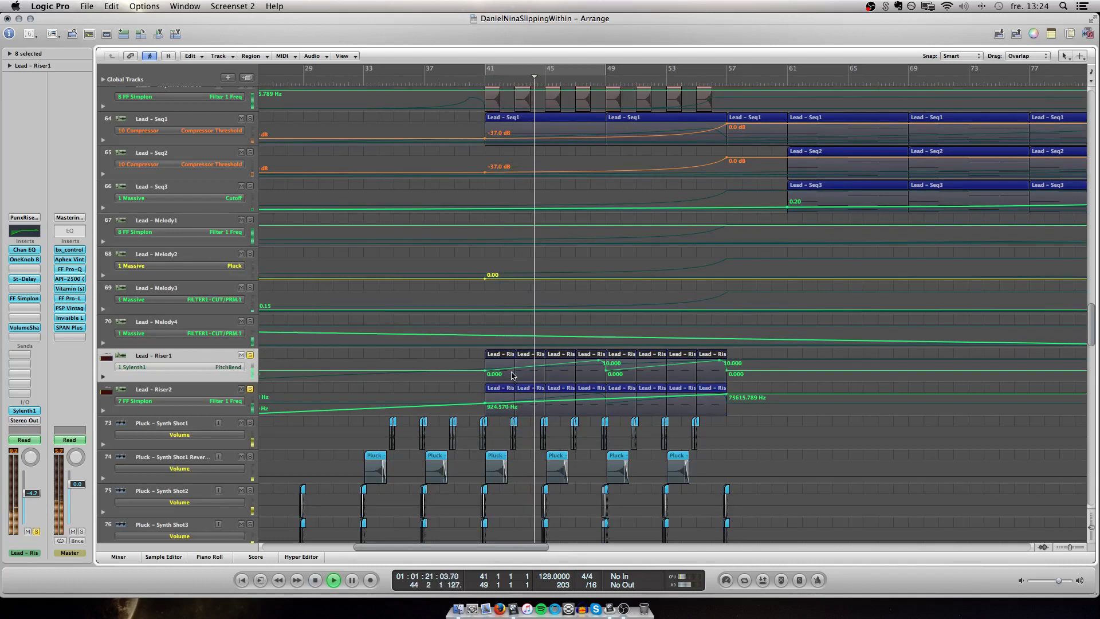
{"action": "left_click", "coordinate": [230, 401]}
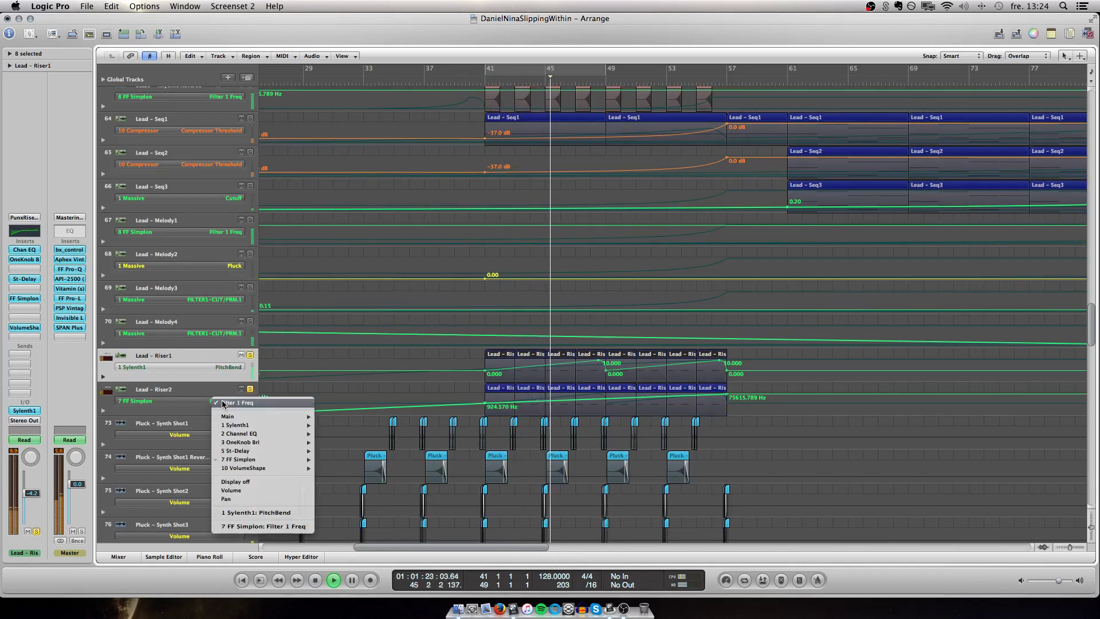
{"action": "left_click", "coordinate": [246, 518]}
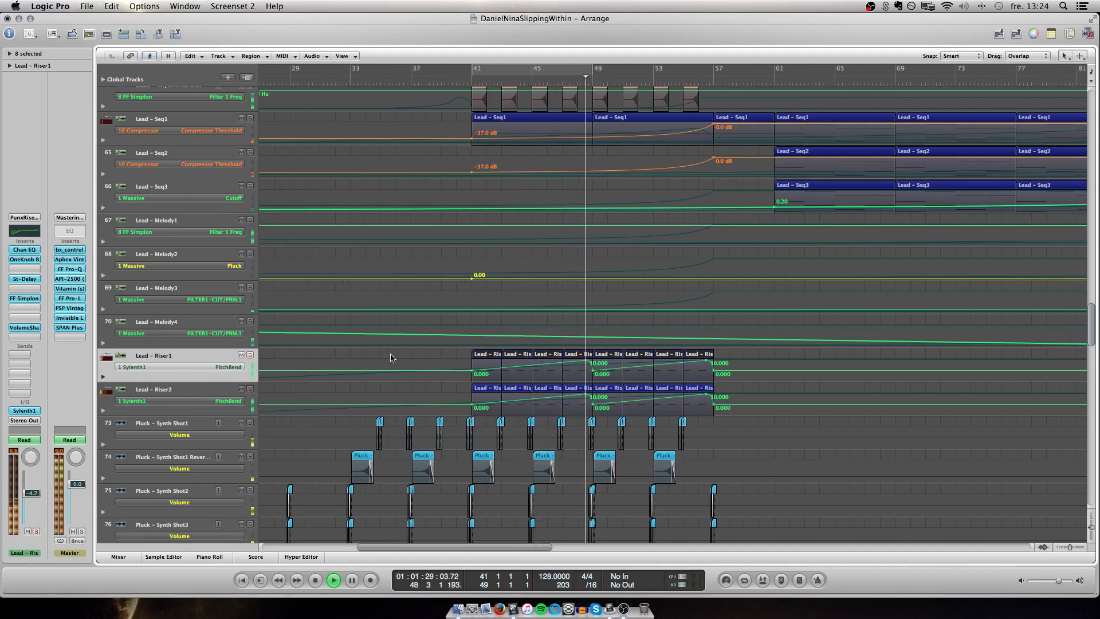
Hide the track automation with playback stopped, and solo all the riser, lead and stab tracks
{"action": "key", "text": "space"}
{"action": "key", "text": "a"}
{"action": "key", "text": "ctrl+Up"}
{"action": "key", "text": "ctrl+Up"}
{"action": "key", "text": "ctrl+Up"}
{"action": "key", "text": "ctrl+Up"}
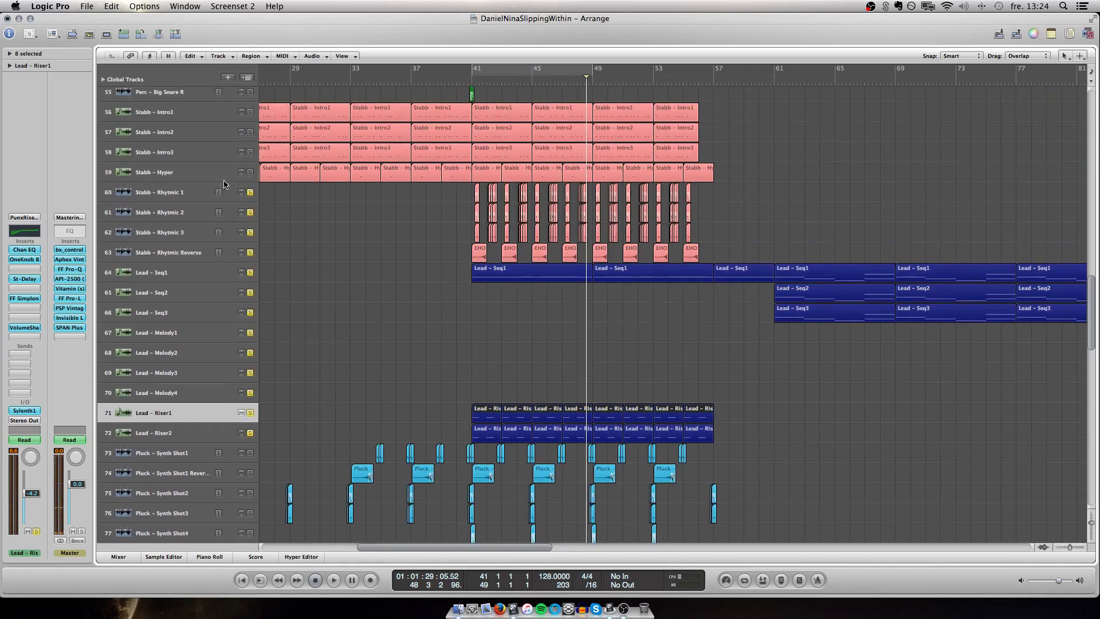
{"action": "scroll", "coordinate": [236, 115], "scroll_direction": "up", "scroll_amount": 6}
{"action": "key", "text": "ctrl+Up"}
{"action": "key", "text": "ctrl+Up"}
{"action": "key", "text": "ctrl+Left"}
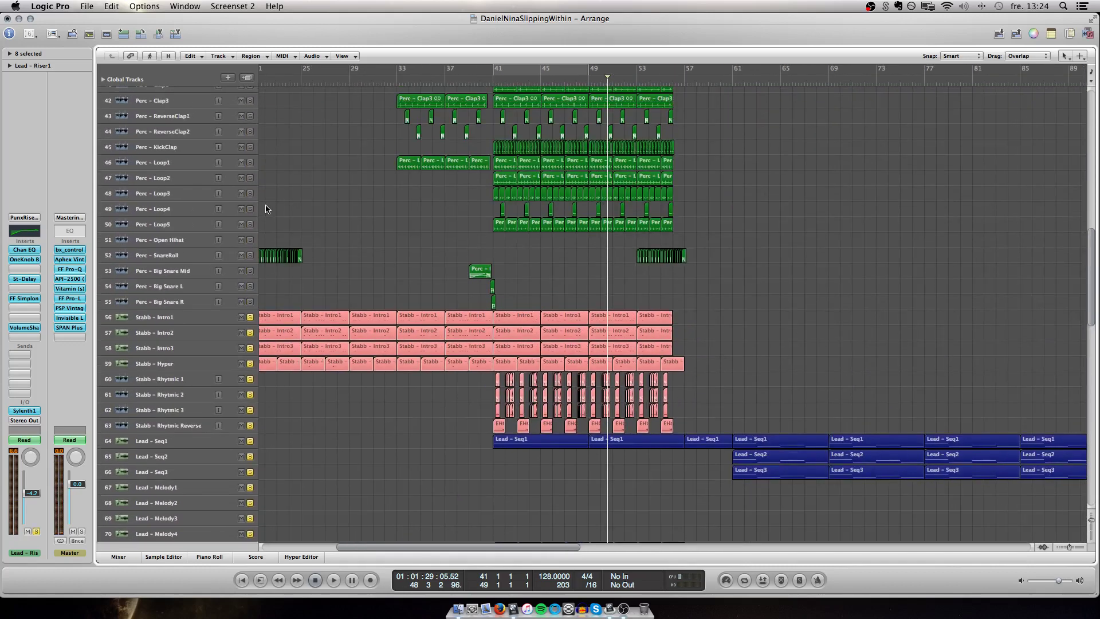
Extend the solo to the percussion, bass and kick tracks, up to Kick - 1
{"action": "key", "text": "ctrl+Up"}
{"action": "key", "text": "ctrl+Up"}
{"action": "key", "text": "ctrl+Left"}
{"action": "key", "text": "ctrl+Up"}
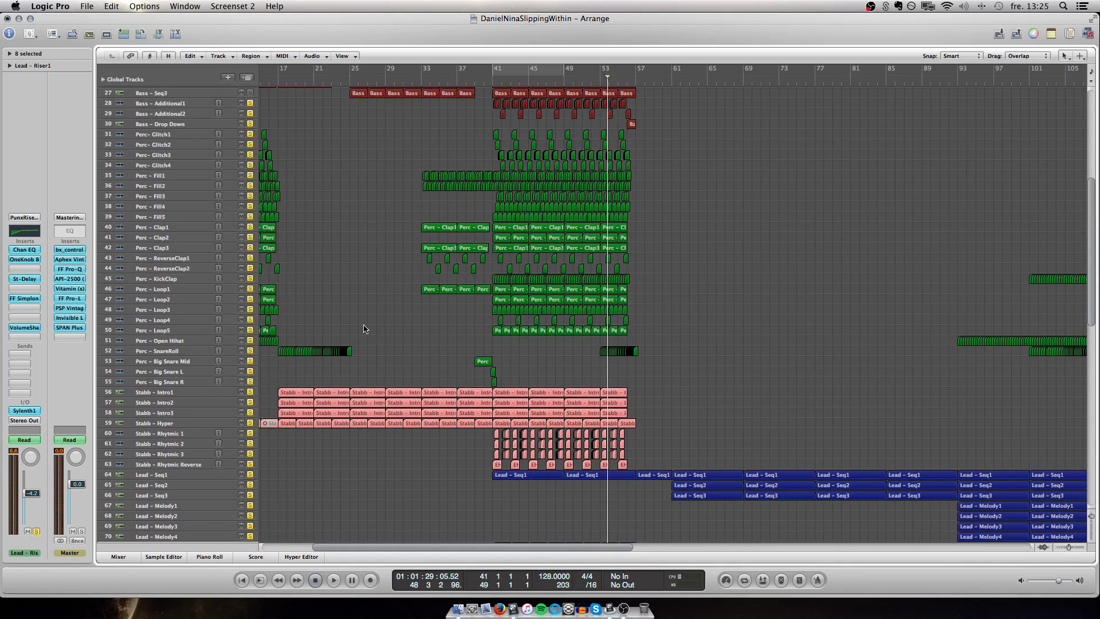
{"action": "scroll", "coordinate": [365, 328], "scroll_direction": "up", "scroll_amount": 5}
{"action": "scroll", "coordinate": [365, 328], "scroll_direction": "left", "scroll_amount": 1}
{"action": "scroll", "coordinate": [271, 164], "scroll_direction": "up", "scroll_amount": 5}
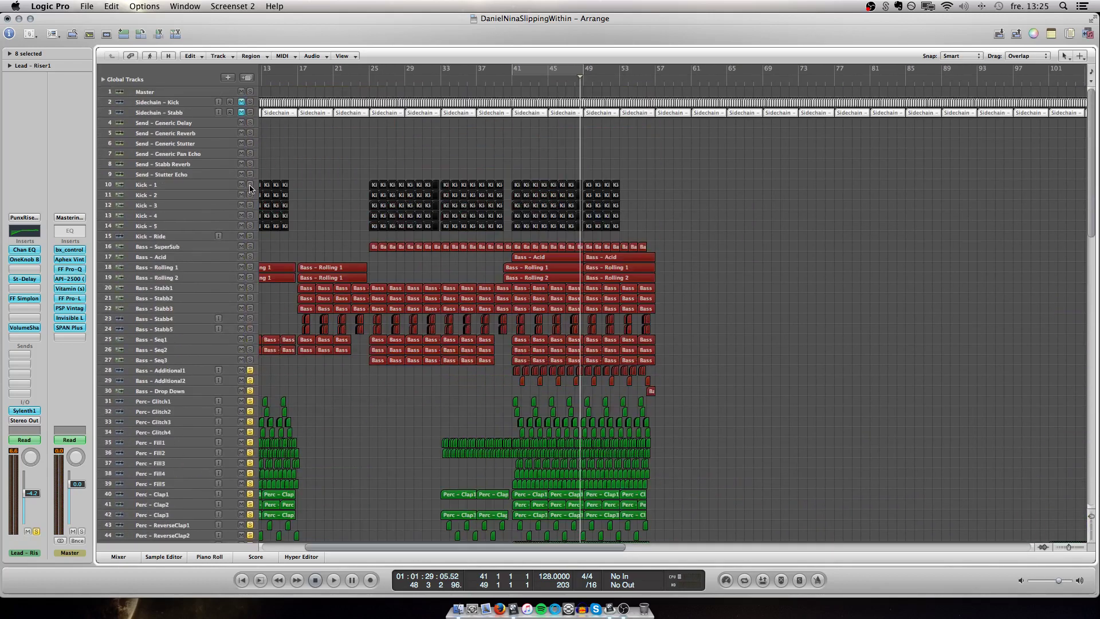
Move the playhead back to bar 41, where the riser regions begin
{"action": "scroll", "coordinate": [365, 383], "scroll_direction": "down", "scroll_amount": 14}
{"action": "scroll", "coordinate": [365, 383], "scroll_direction": "right", "scroll_amount": 1}
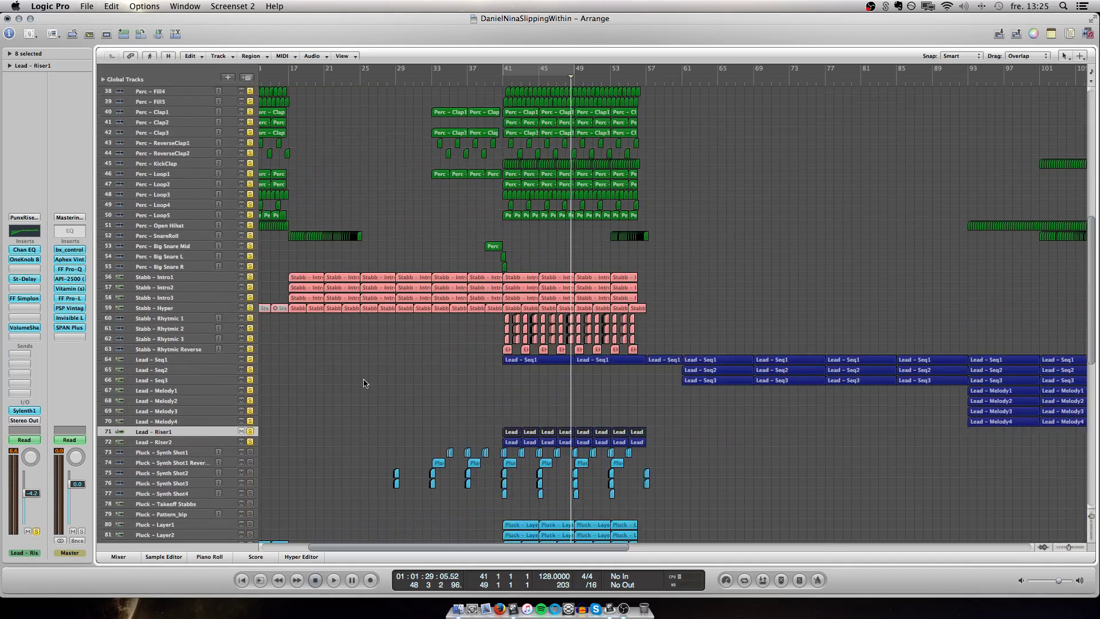
{"action": "key", "text": "comma"}
{"action": "key", "text": "comma"}
{"action": "key", "text": "comma"}
{"action": "key", "text": "comma"}
{"action": "key", "text": "comma"}
{"action": "left_click", "coordinate": [490, 83]}
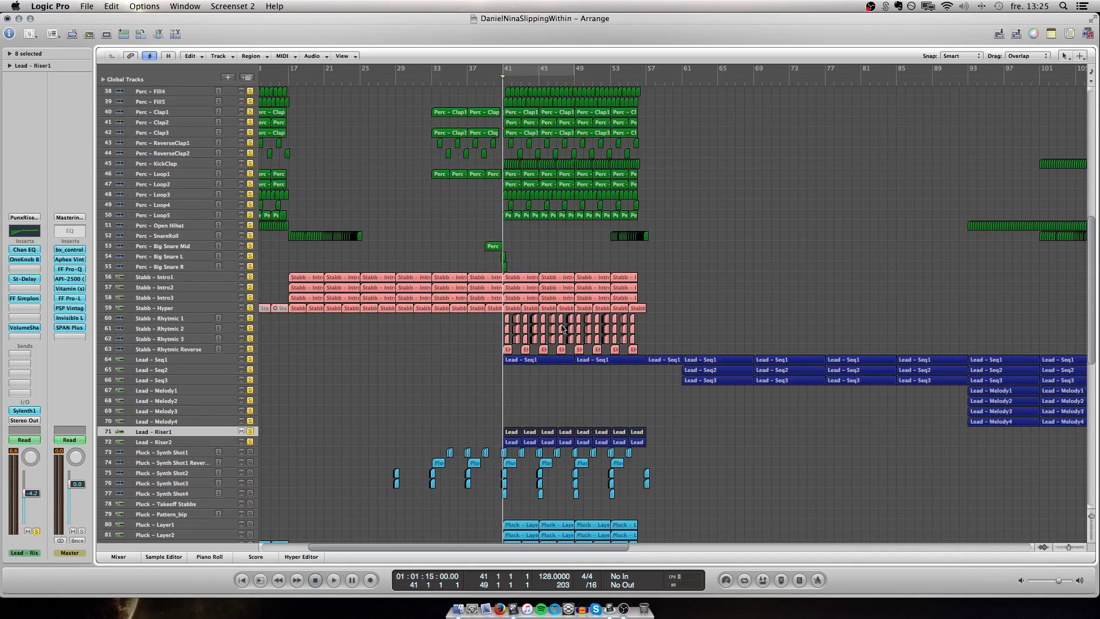
Play the arrangement from bar 41 to audition the Lead - Riser1 and Riser2 parts using their solo states
{"action": "scroll", "coordinate": [456, 368], "scroll_direction": "down", "scroll_amount": 4}
{"action": "scroll", "coordinate": [455, 367], "scroll_direction": "right", "scroll_amount": 1}
{"action": "key", "text": "space"}
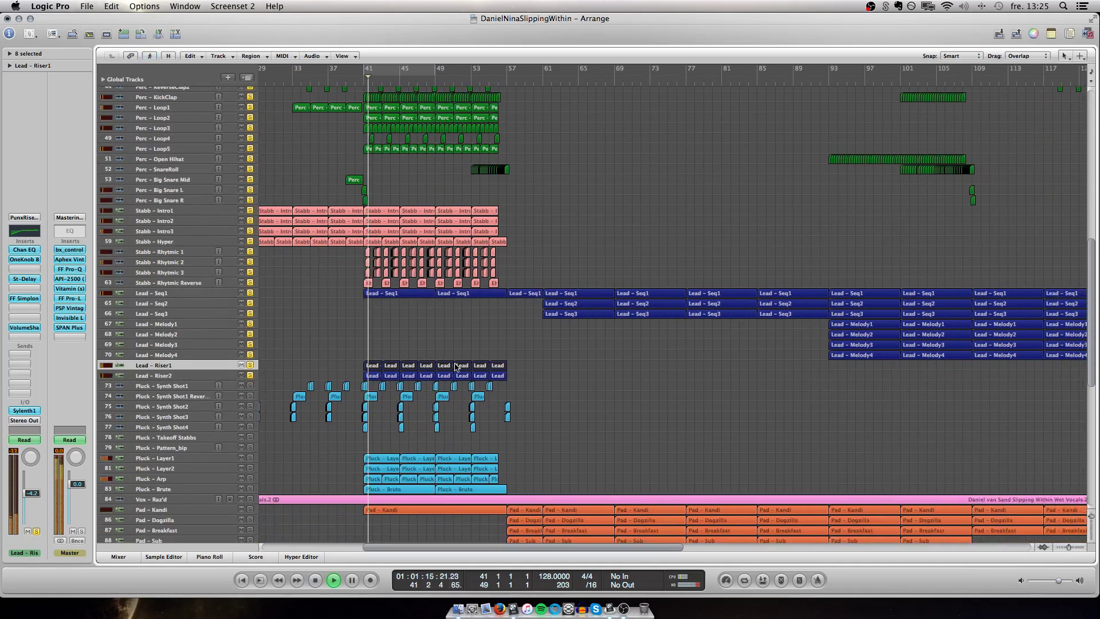
{"action": "left_click", "coordinate": [410, 329]}
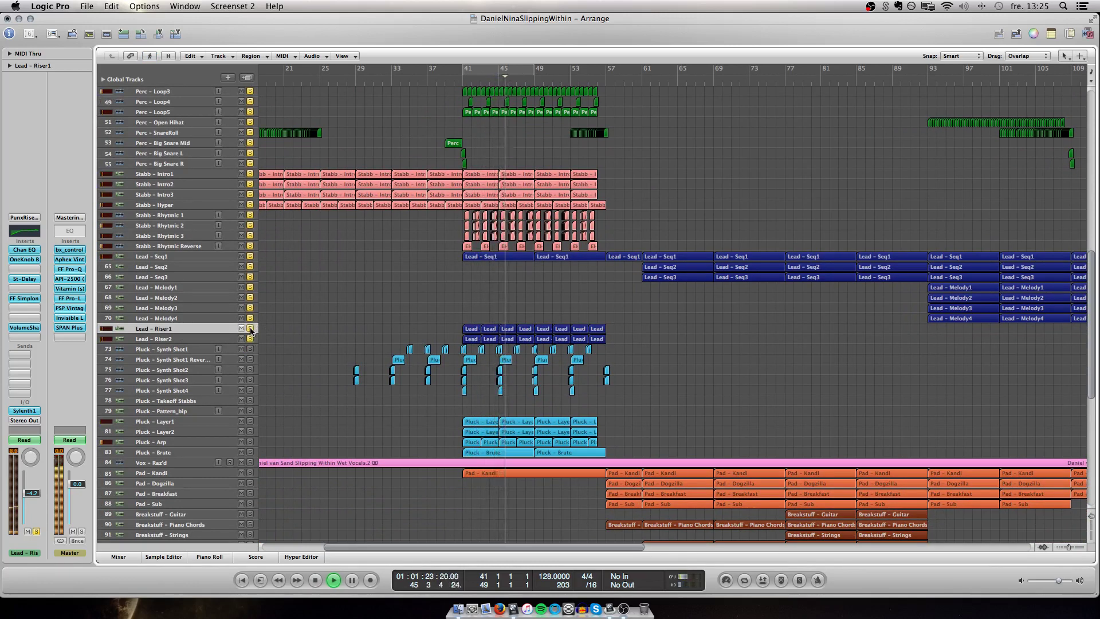
{"action": "left_click_drag", "start_coordinate": [251, 329], "coordinate": [250, 343]}
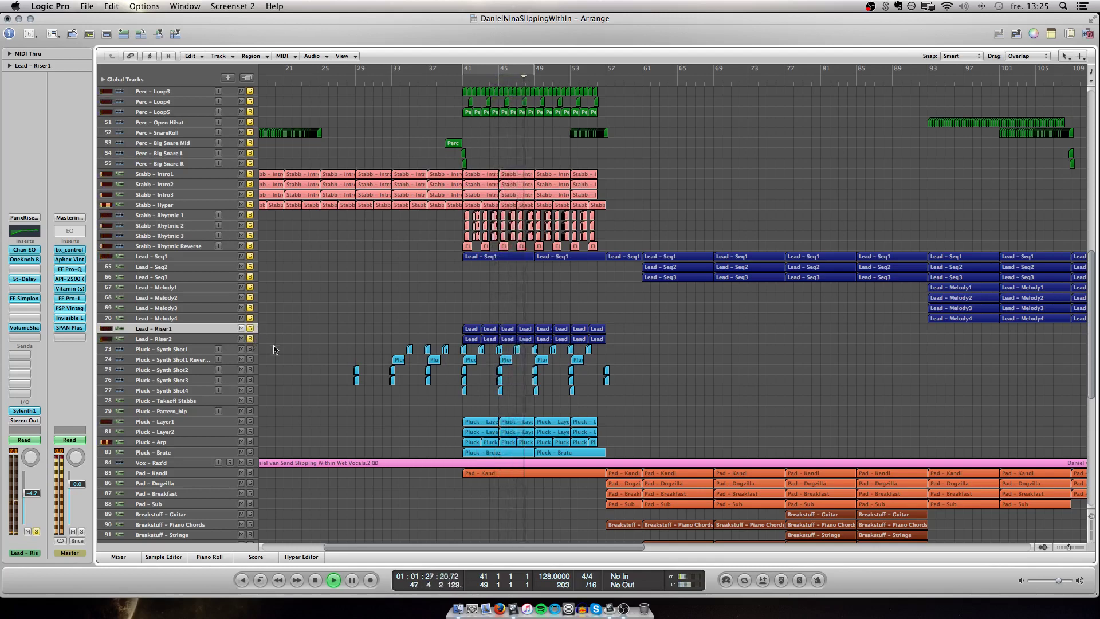
Stop playback and restart it from bar 93, where the four Lead - Melody tracks begin
{"action": "scroll", "coordinate": [328, 364], "scroll_direction": "right", "scroll_amount": 10}
{"action": "scroll", "coordinate": [328, 363], "scroll_direction": "up", "scroll_amount": 7}
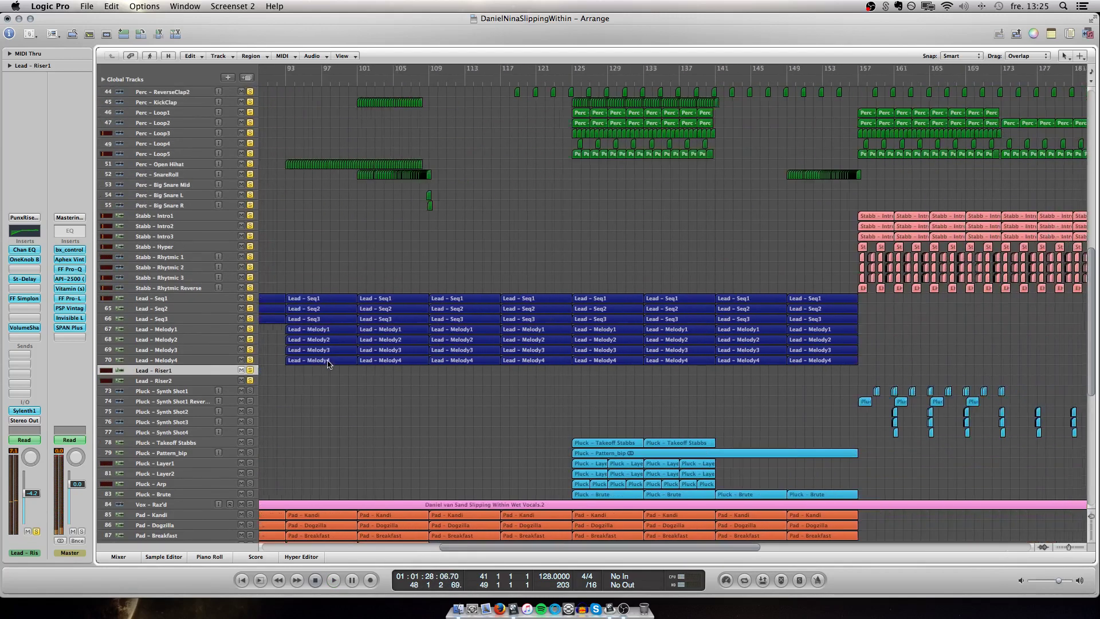
{"action": "scroll", "coordinate": [464, 225], "scroll_direction": "down", "scroll_amount": 2}
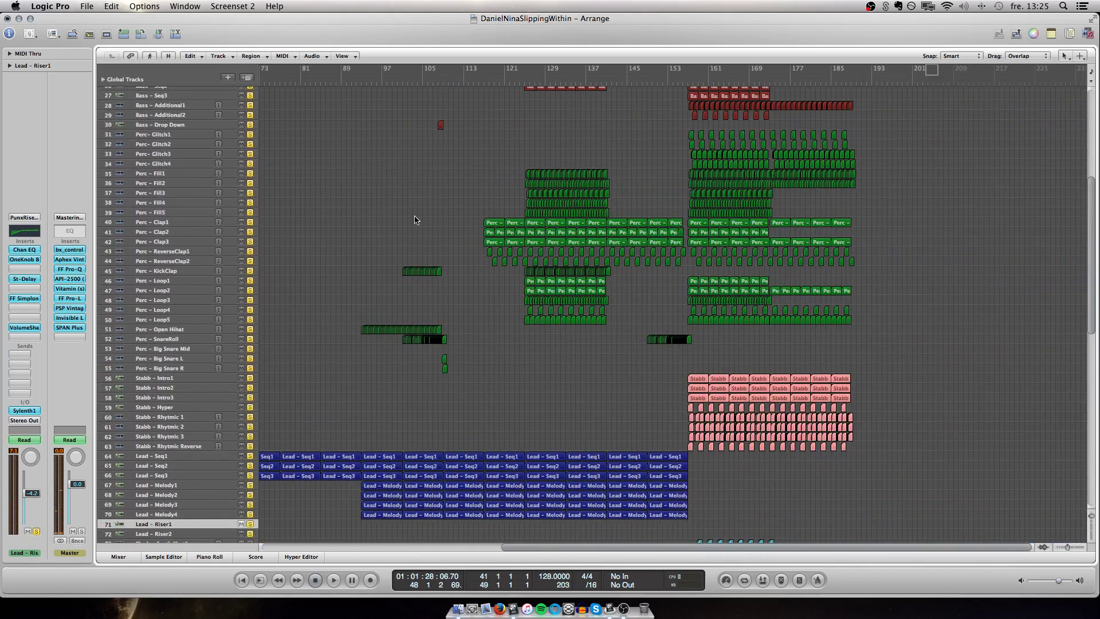
{"action": "scroll", "coordinate": [416, 221], "scroll_direction": "left", "scroll_amount": 5}
{"action": "left_click", "coordinate": [470, 84]}
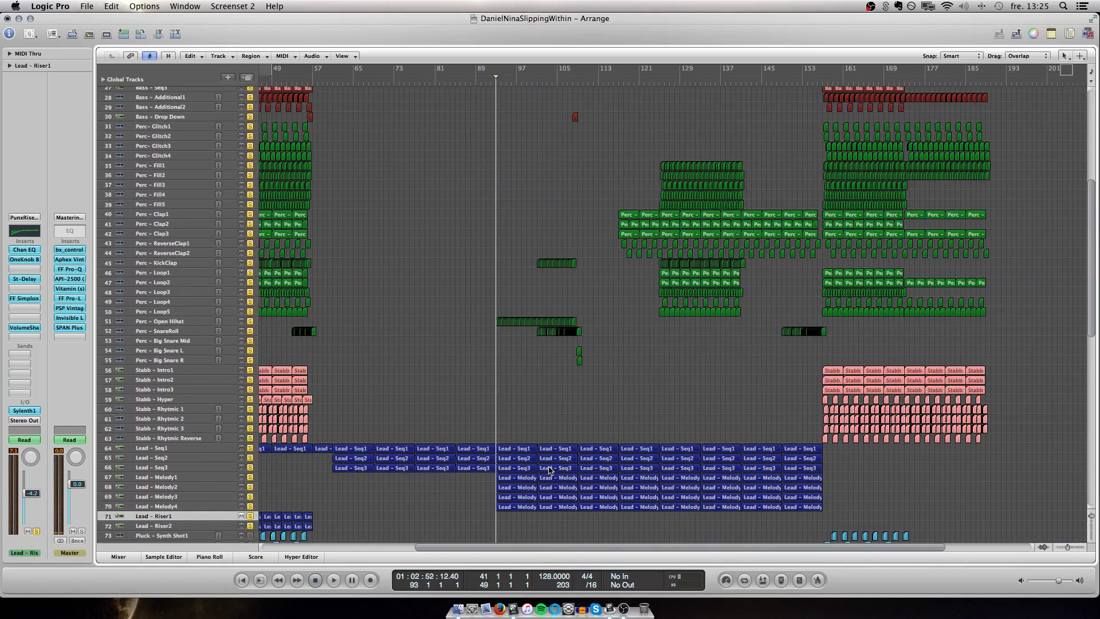
{"action": "key", "text": "ctrl+Right"}
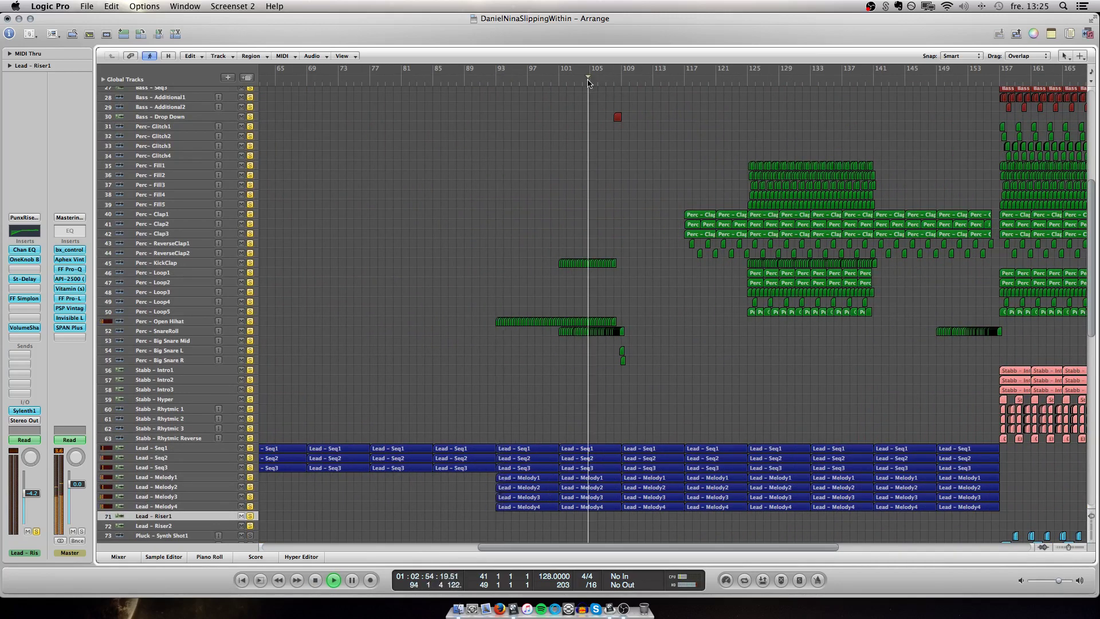
Examine the percussion build-up and the Bass - Drop Down region leading up to bar 109 during playback
{"action": "scroll", "coordinate": [705, 284], "scroll_direction": "up", "scroll_amount": 5}
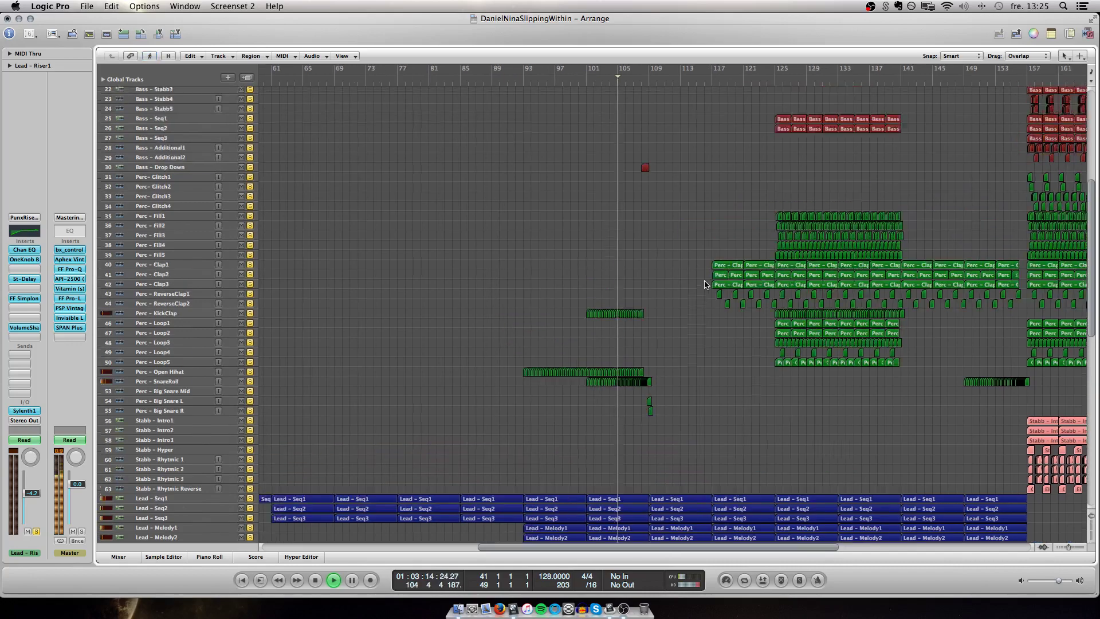
{"action": "scroll", "coordinate": [705, 285], "scroll_direction": "down", "scroll_amount": 7}
{"action": "scroll", "coordinate": [705, 285], "scroll_direction": "down", "scroll_amount": 1}
{"action": "scroll", "coordinate": [705, 285], "scroll_direction": "right", "scroll_amount": 2}
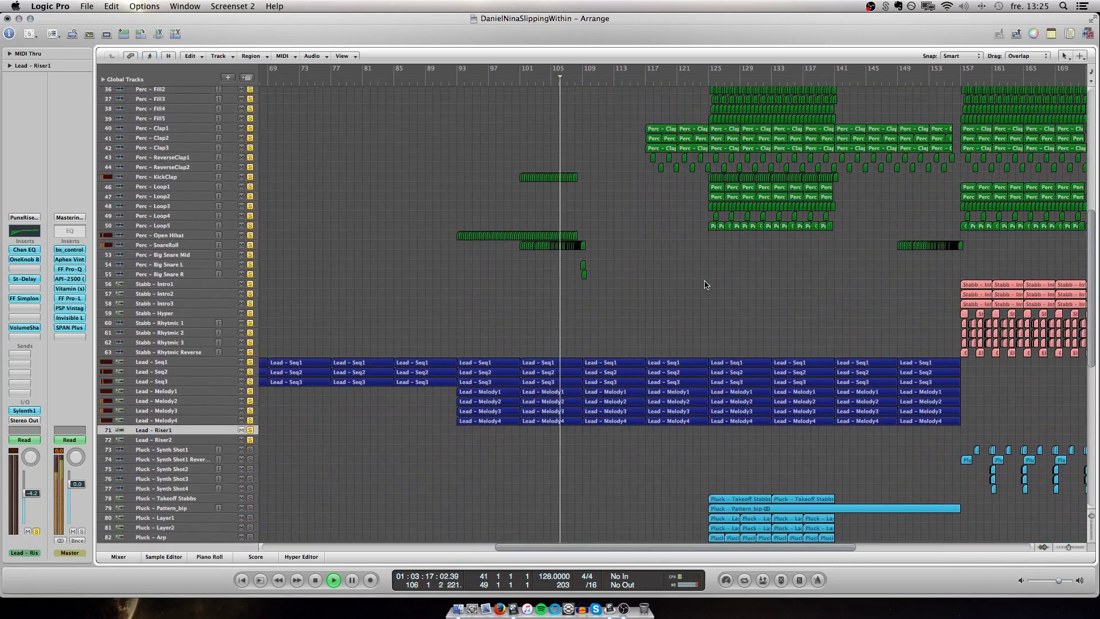
{"action": "key", "text": "ctrl+Up"}
{"action": "key", "text": "ctrl+Up"}
{"action": "key", "text": "ctrl+Up"}
{"action": "key", "text": "ctrl+Up"}
{"action": "key", "text": "ctrl+Right"}
{"action": "key", "text": "ctrl+Right"}
{"action": "key", "text": "ctrl+Right"}
{"action": "key", "text": "ctrl+Right"}
{"action": "key", "text": "ctrl+Right"}
{"action": "key", "text": "ctrl+Right"}
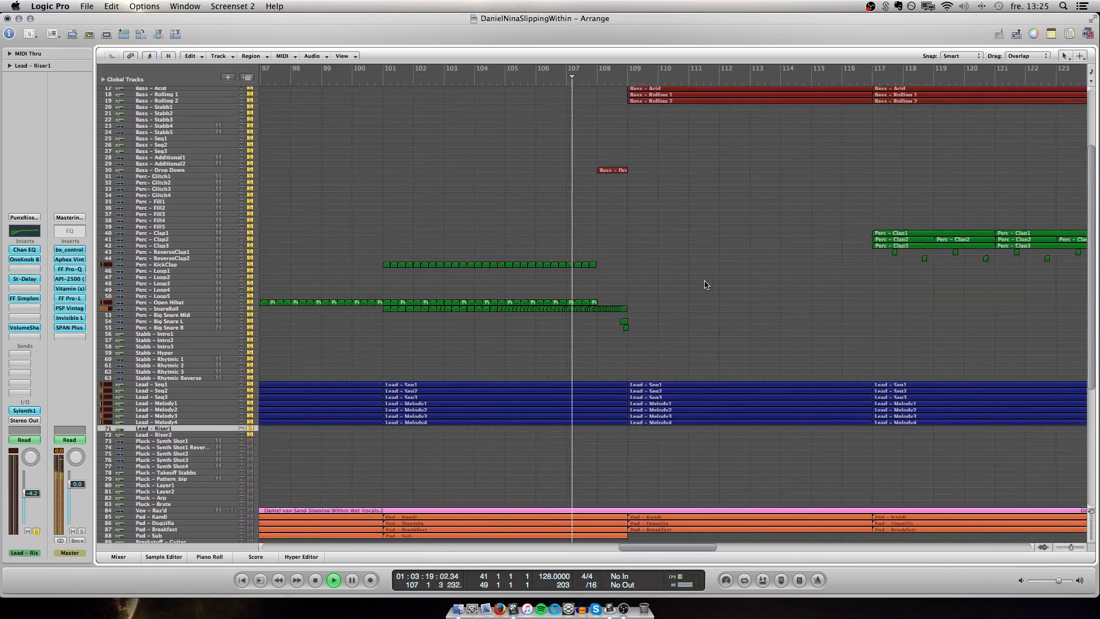
{"action": "key", "text": "ctrl+Down"}
{"action": "key", "text": "ctrl+Down"}
{"action": "key", "text": "ctrl+Up"}
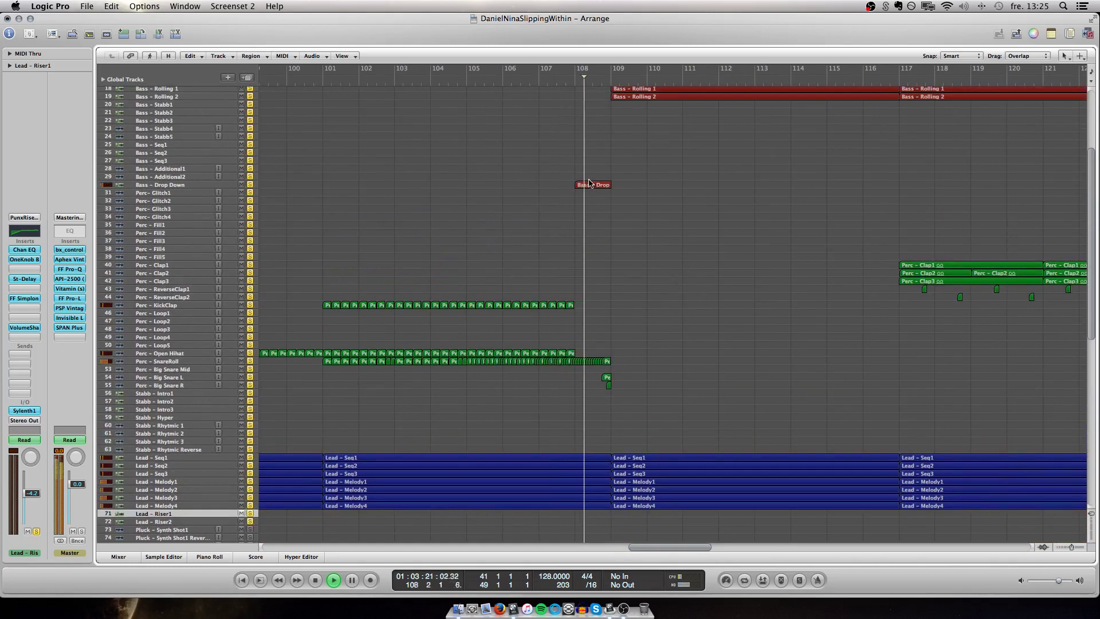
{"action": "scroll", "coordinate": [647, 335], "scroll_direction": "down", "scroll_amount": 3}
{"action": "scroll", "coordinate": [647, 335], "scroll_direction": "right", "scroll_amount": 3}
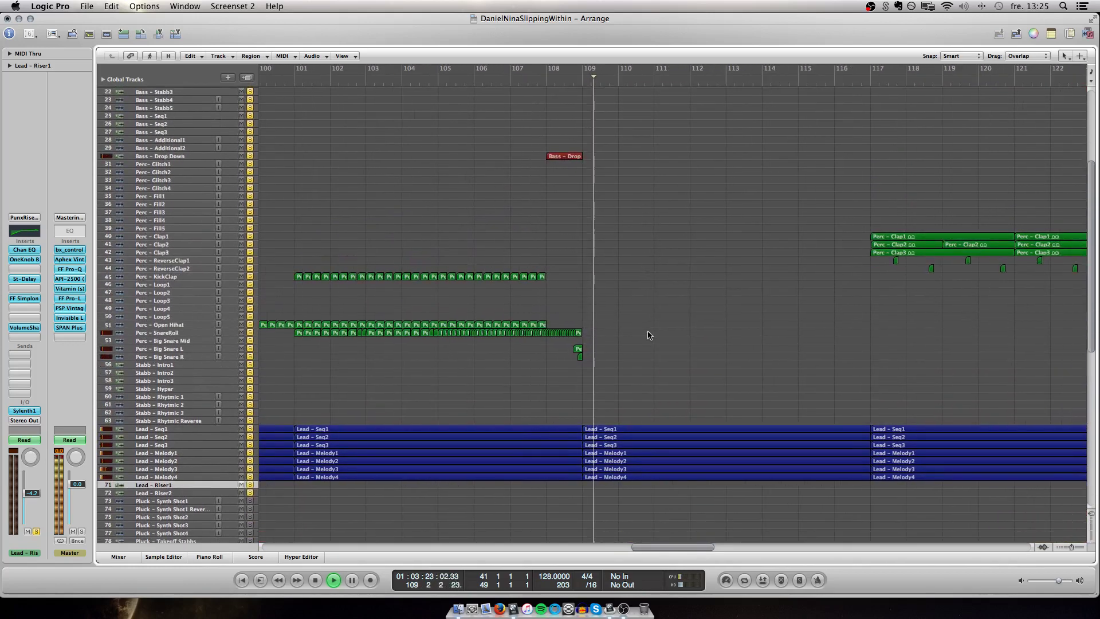
Examine the Lead - Seq and Lead - Melody regions from bar 109 onward during playback, and stop the playback
{"action": "key", "text": "ctrl+Right"}
{"action": "key", "text": "ctrl+Down"}
{"action": "key", "text": "ctrl+Down"}
{"action": "scroll", "coordinate": [648, 335], "scroll_direction": "right", "scroll_amount": 1}
{"action": "key", "text": "super+Down"}
{"action": "key", "text": "super+Right"}
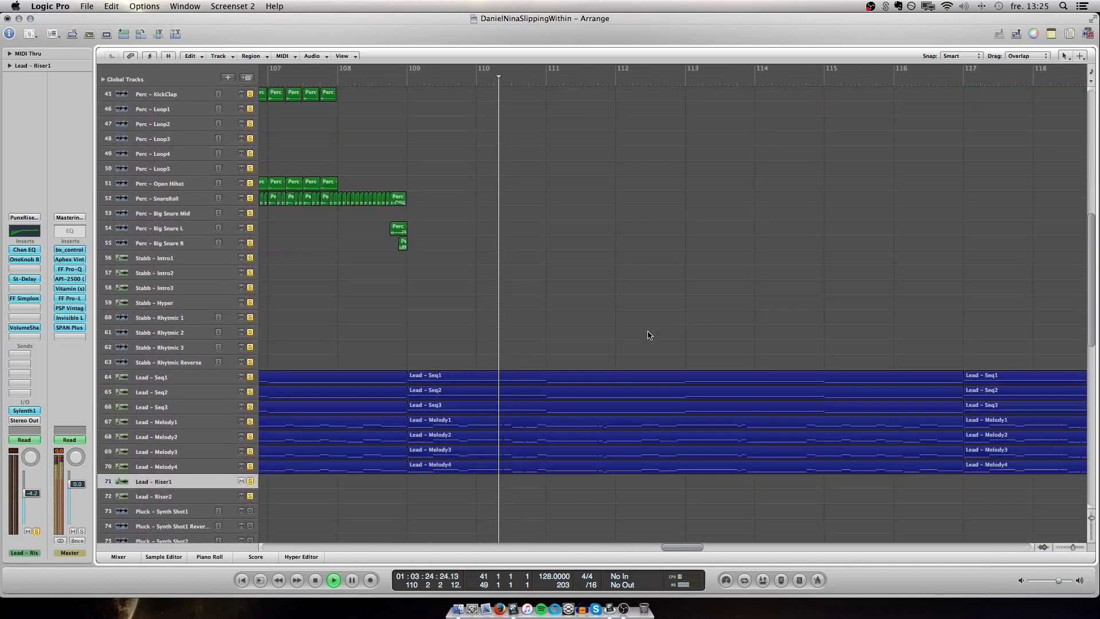
{"action": "key", "text": "super+Right"}
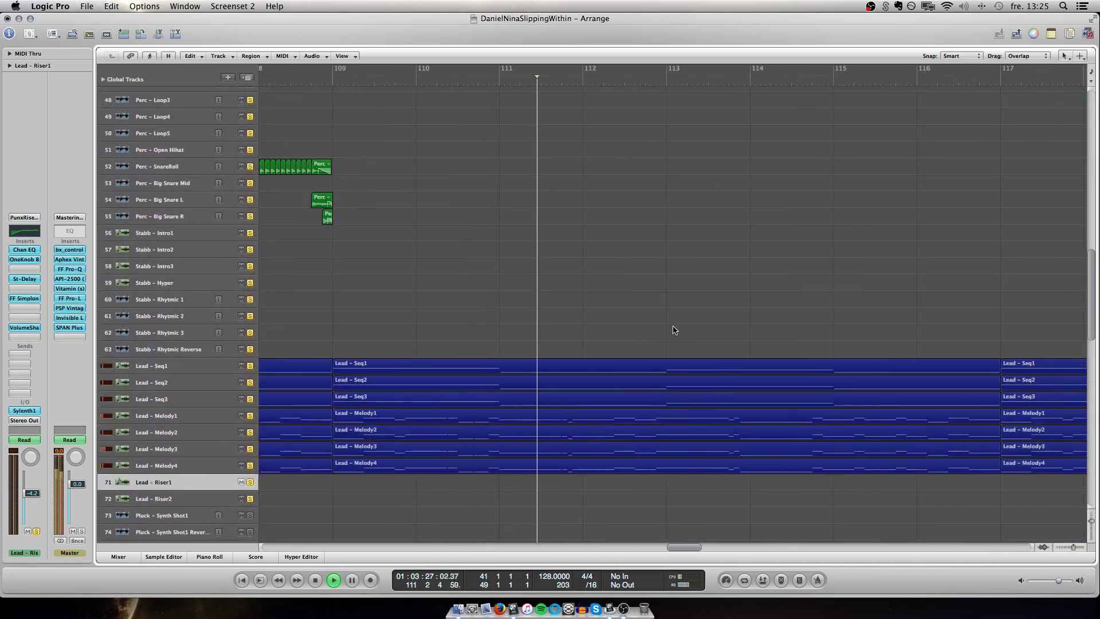
{"action": "scroll", "coordinate": [674, 330], "scroll_direction": "down", "scroll_amount": 3}
{"action": "scroll", "coordinate": [674, 330], "scroll_direction": "left", "scroll_amount": 5}
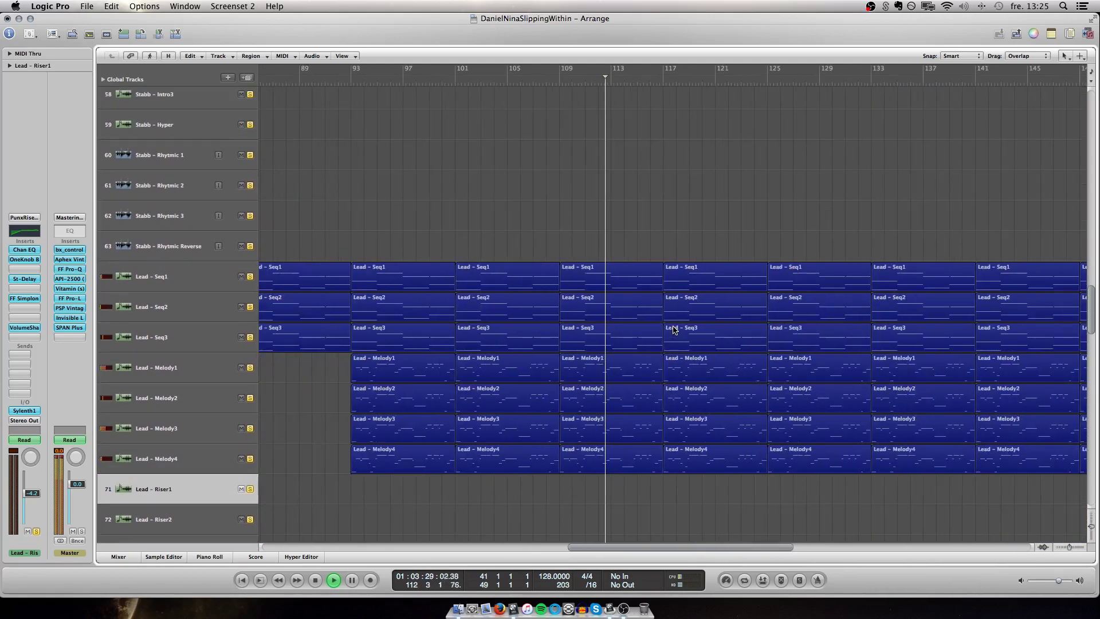
{"action": "key", "text": "ctrl+Left"}
{"action": "key", "text": "ctrl+Left"}
{"action": "scroll", "coordinate": [639, 279], "scroll_direction": "down", "scroll_amount": 8}
{"action": "scroll", "coordinate": [638, 278], "scroll_direction": "left", "scroll_amount": 4}
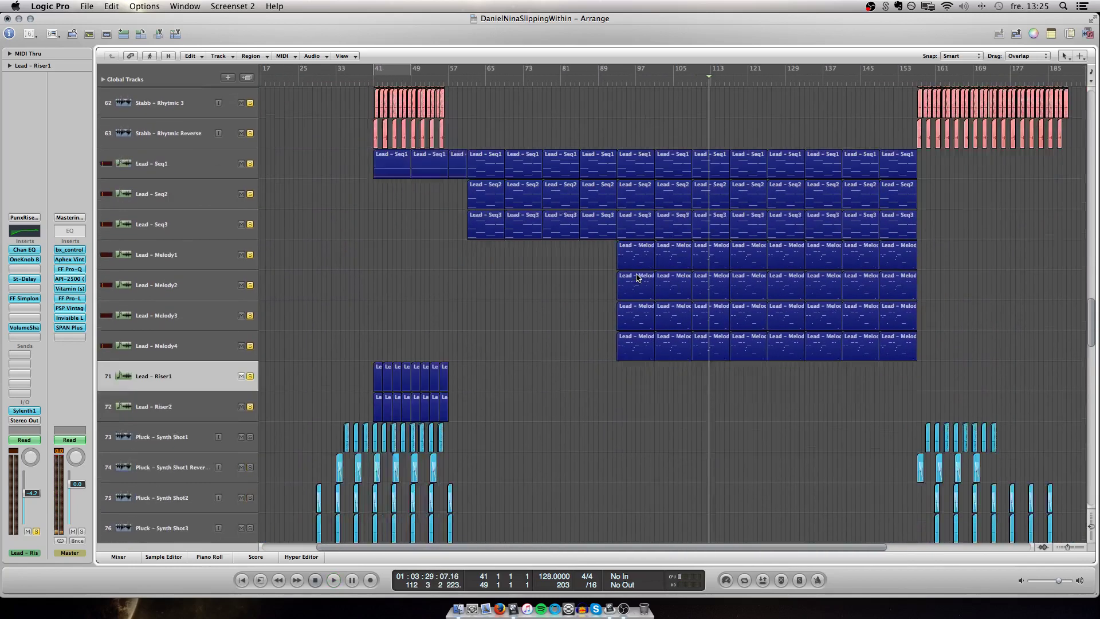
Loop bars 41 to 57 and play them with only the Pluck - Synth Shot1 track soloed
{"action": "scroll", "coordinate": [308, 315], "scroll_direction": "left", "scroll_amount": 2}
{"action": "scroll", "coordinate": [308, 315], "scroll_direction": "down", "scroll_amount": 1}
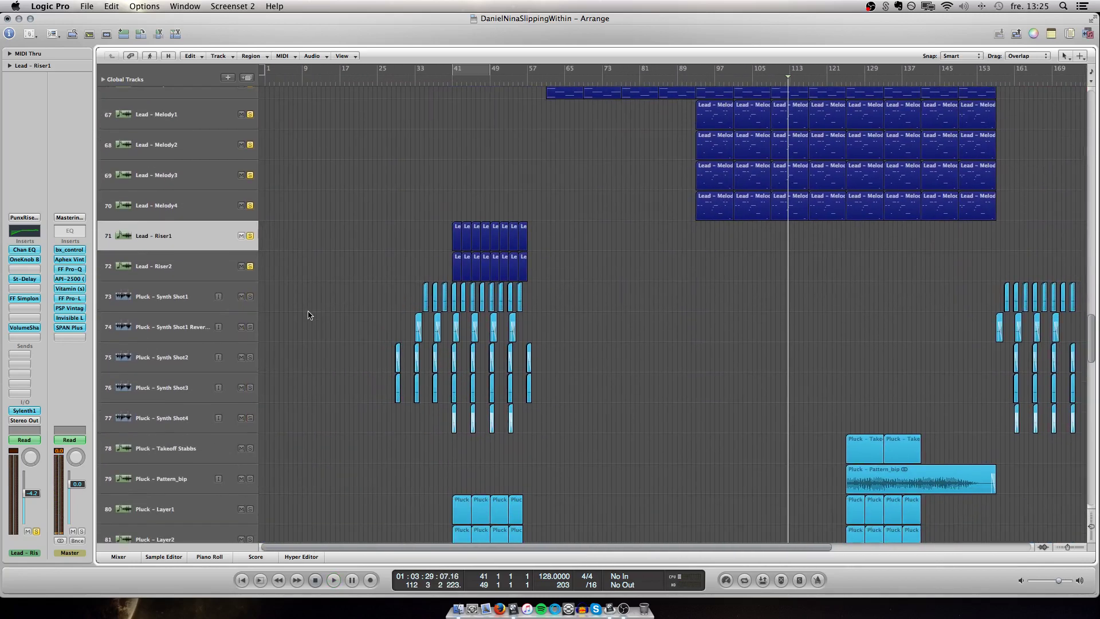
{"action": "key", "text": "ctrl+Right"}
{"action": "scroll", "coordinate": [277, 331], "scroll_direction": "left", "scroll_amount": 10}
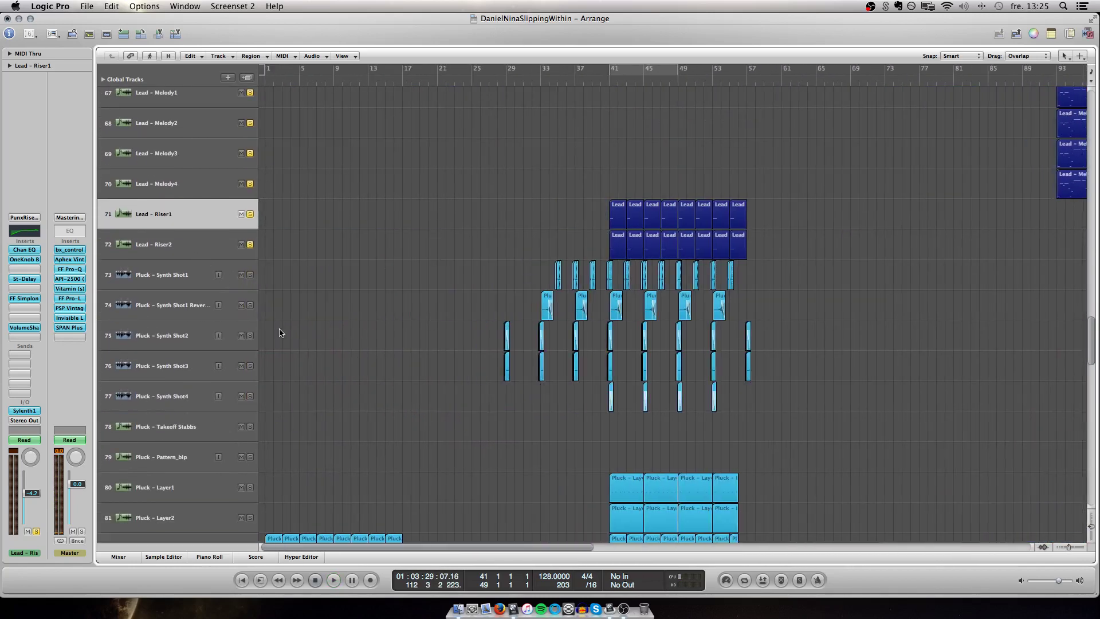
{"action": "scroll", "coordinate": [201, 327], "scroll_direction": "down", "scroll_amount": 4}
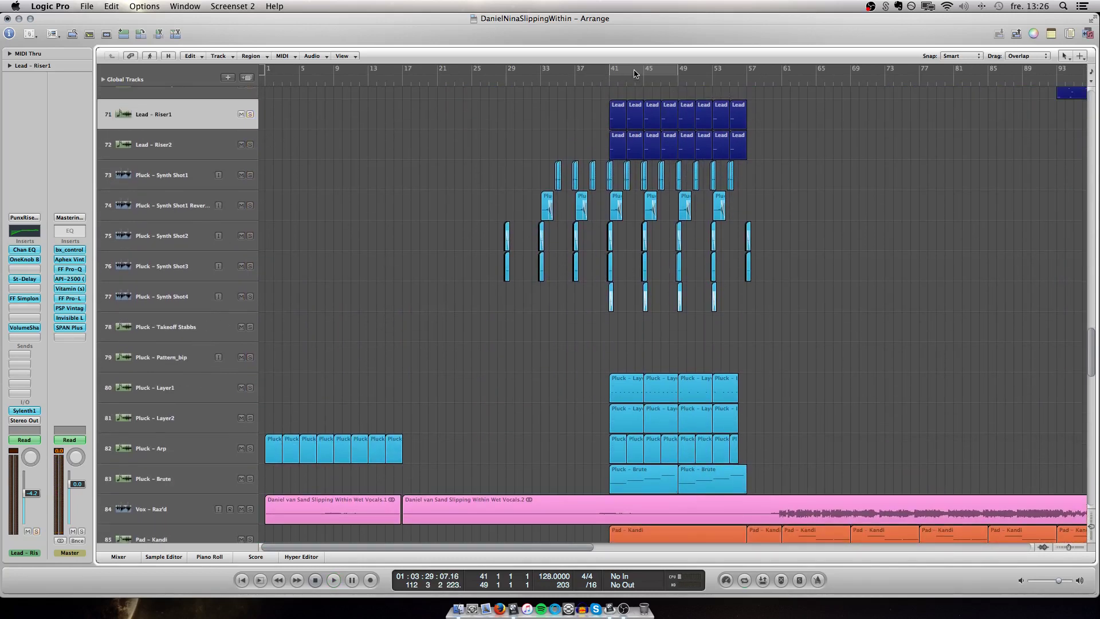
{"action": "left_click_drag", "start_coordinate": [682, 75], "coordinate": [743, 84]}
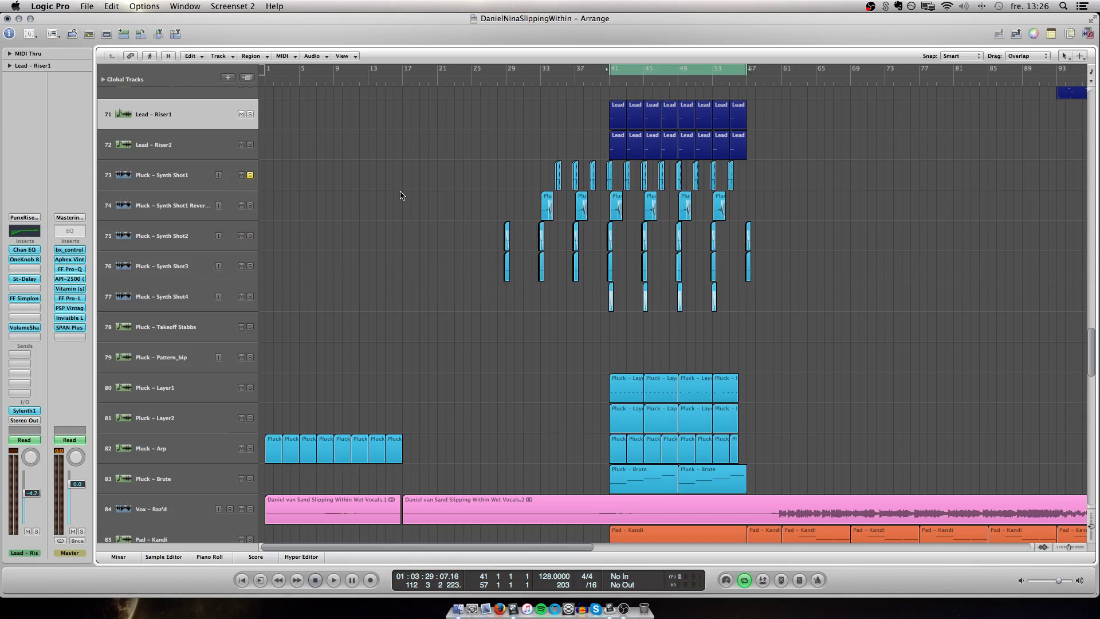
{"action": "key", "text": "ctrl+Right"}
{"action": "key", "text": "ctrl+Right"}
{"action": "key", "text": "ctrl+Right"}
{"action": "key", "text": "ctrl+Right"}
{"action": "key", "text": "ctrl+Right"}
{"action": "key", "text": "ctrl+Down"}
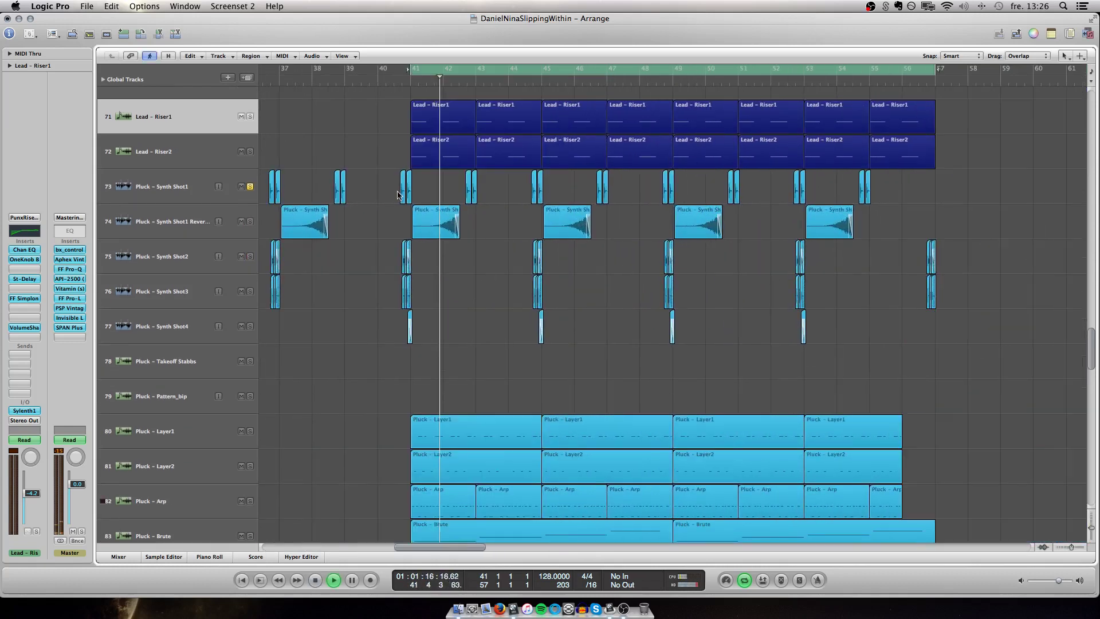
Select the Pluck - Synth Shot1 track and also solo the Synth Shot1 Reverse, Synth Shot2, Synth Shot3 and Synth Shot4 tracks
{"action": "left_click", "coordinate": [192, 189]}
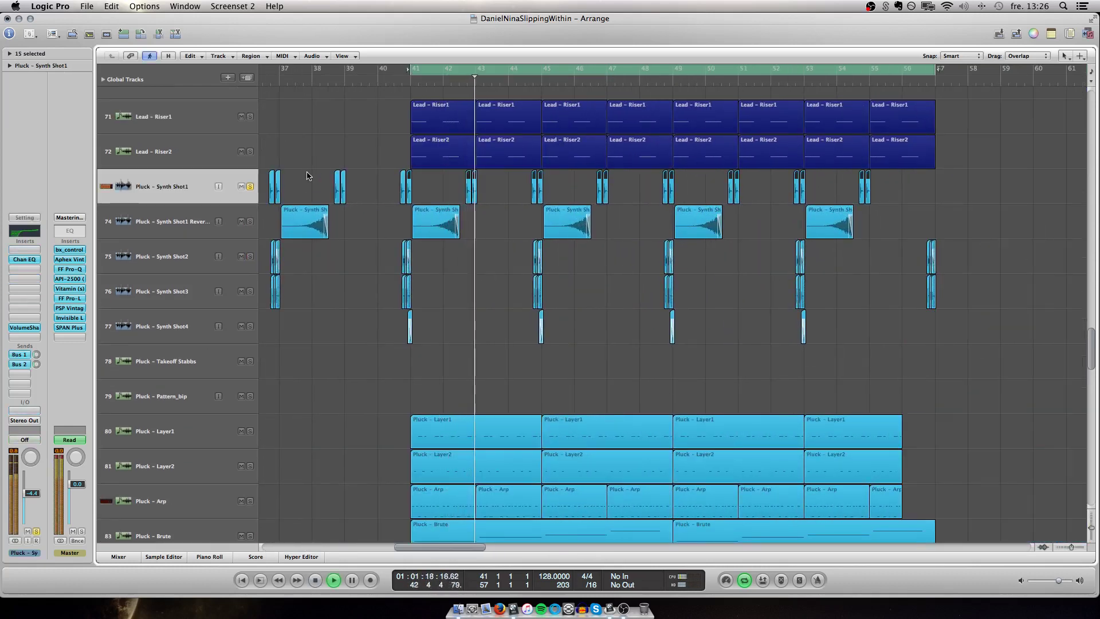
{"action": "left_click", "coordinate": [250, 221]}
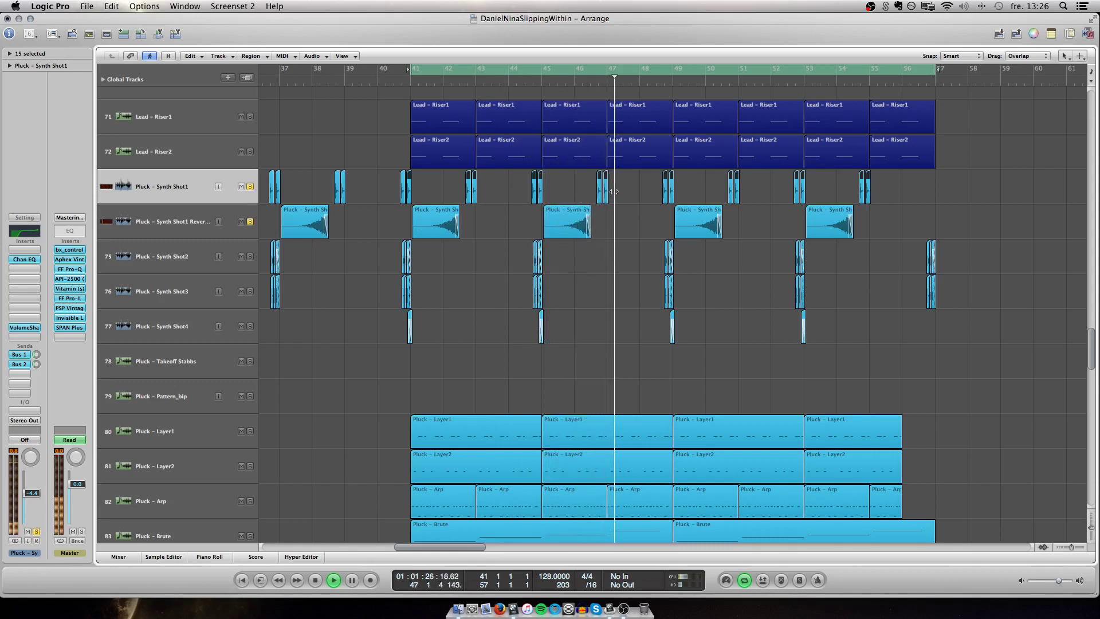
{"action": "left_click_drag", "start_coordinate": [250, 256], "coordinate": [251, 326]}
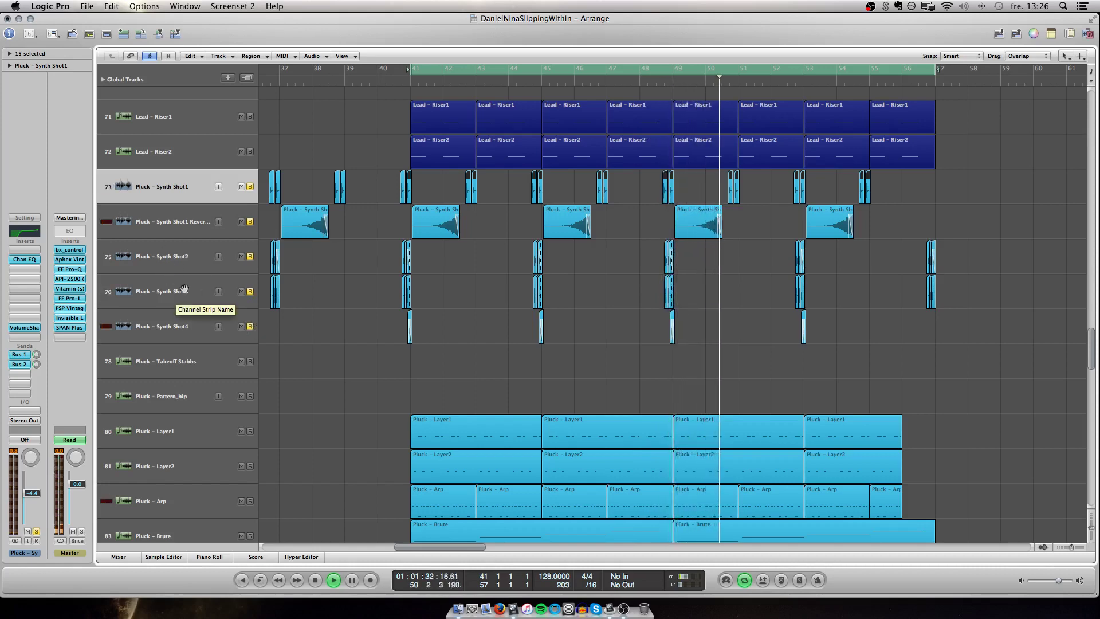
Solo the Pluck - Layer1 track and shorten the loop range to end at bar 49
{"action": "scroll", "coordinate": [178, 293], "scroll_direction": "down", "scroll_amount": 3}
{"action": "scroll", "coordinate": [283, 267], "scroll_direction": "left", "scroll_amount": 1}
{"action": "key", "text": "ctrl+Left"}
{"action": "key", "text": "ctrl+Left"}
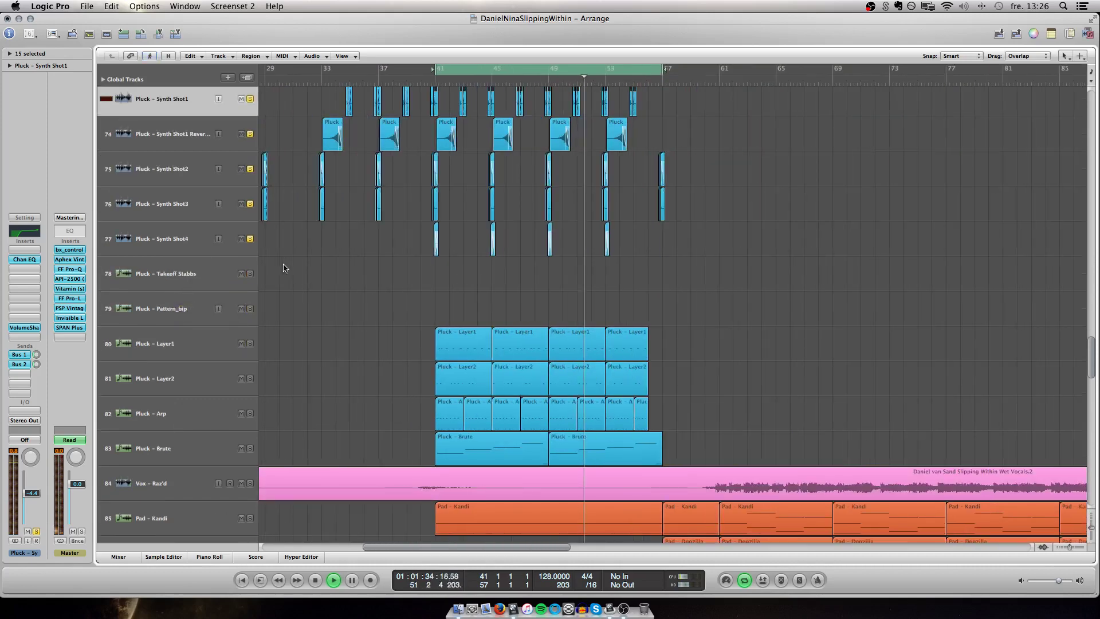
{"action": "scroll", "coordinate": [283, 268], "scroll_direction": "left", "scroll_amount": 5}
{"action": "scroll", "coordinate": [284, 268], "scroll_direction": "right", "scroll_amount": 8}
{"action": "scroll", "coordinate": [284, 268], "scroll_direction": "left", "scroll_amount": 5}
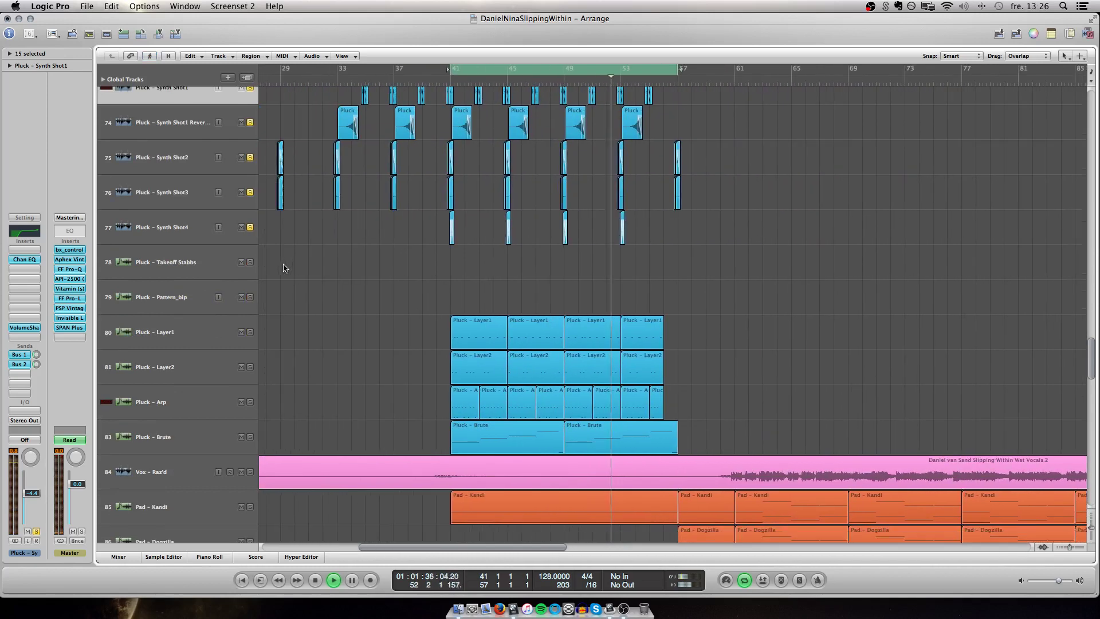
{"action": "left_click", "coordinate": [250, 333]}
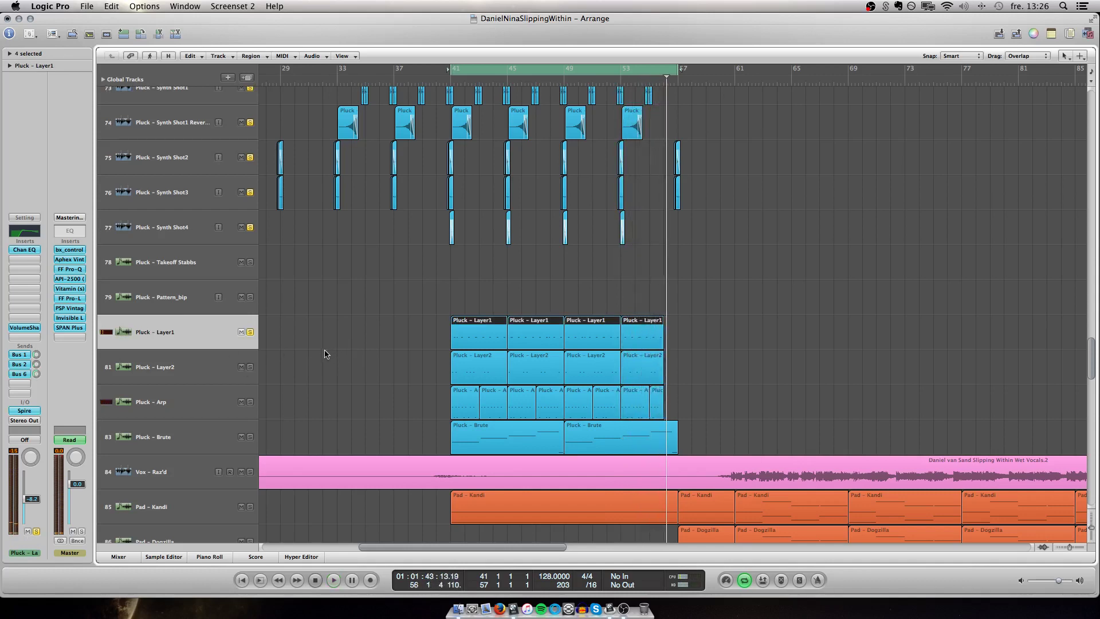
{"action": "left_click_drag", "start_coordinate": [677, 69], "coordinate": [566, 100]}
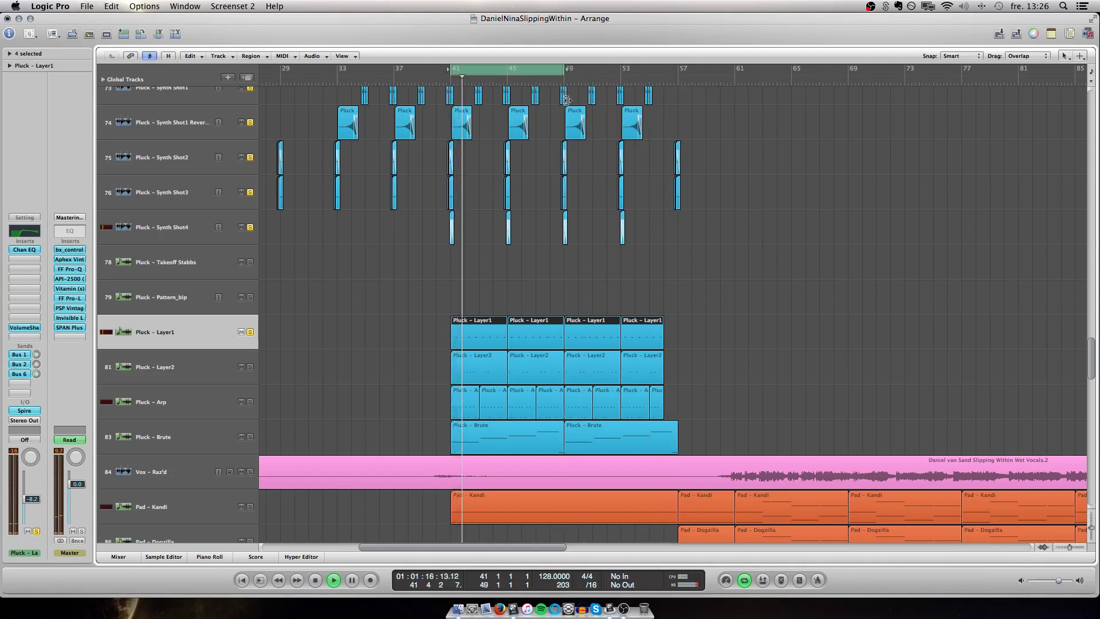
Add the Pluck - Layer2 and Pluck - Arp tracks to the soloed tracks
{"action": "left_click", "coordinate": [250, 367]}
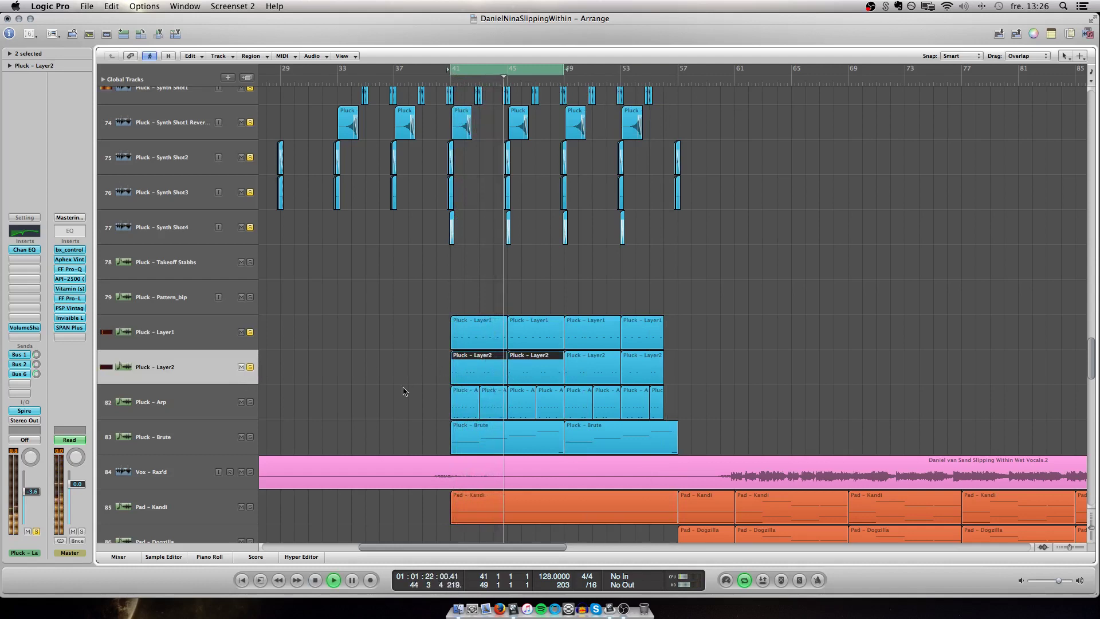
{"action": "scroll", "coordinate": [347, 384], "scroll_direction": "down", "scroll_amount": 3}
{"action": "scroll", "coordinate": [347, 384], "scroll_direction": "right", "scroll_amount": 2}
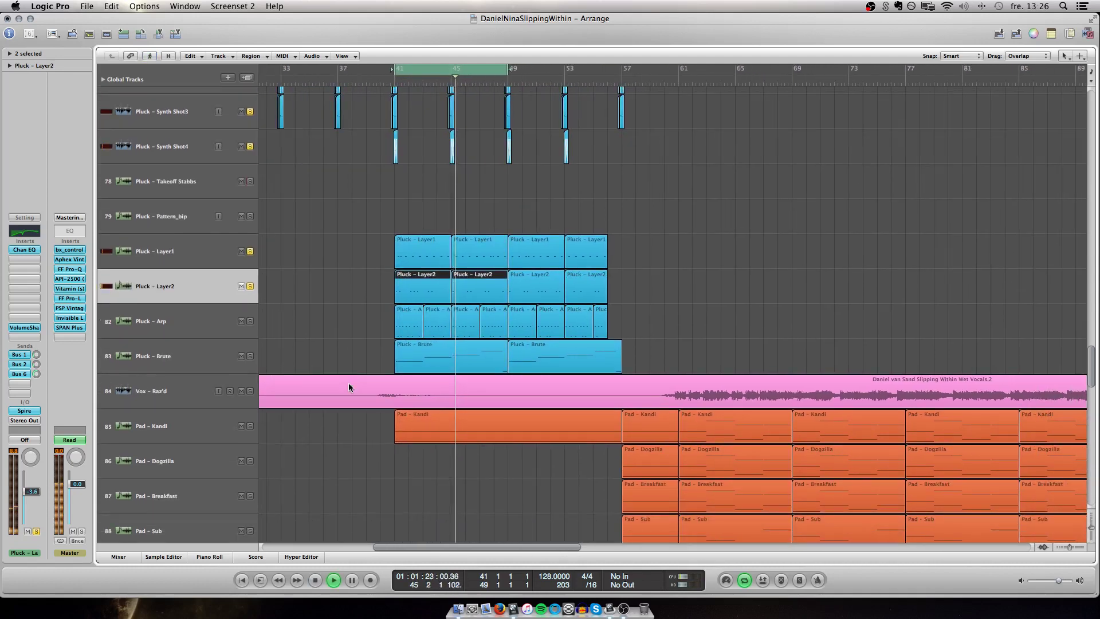
{"action": "left_click", "coordinate": [230, 325]}
{"action": "left_click", "coordinate": [251, 321]}
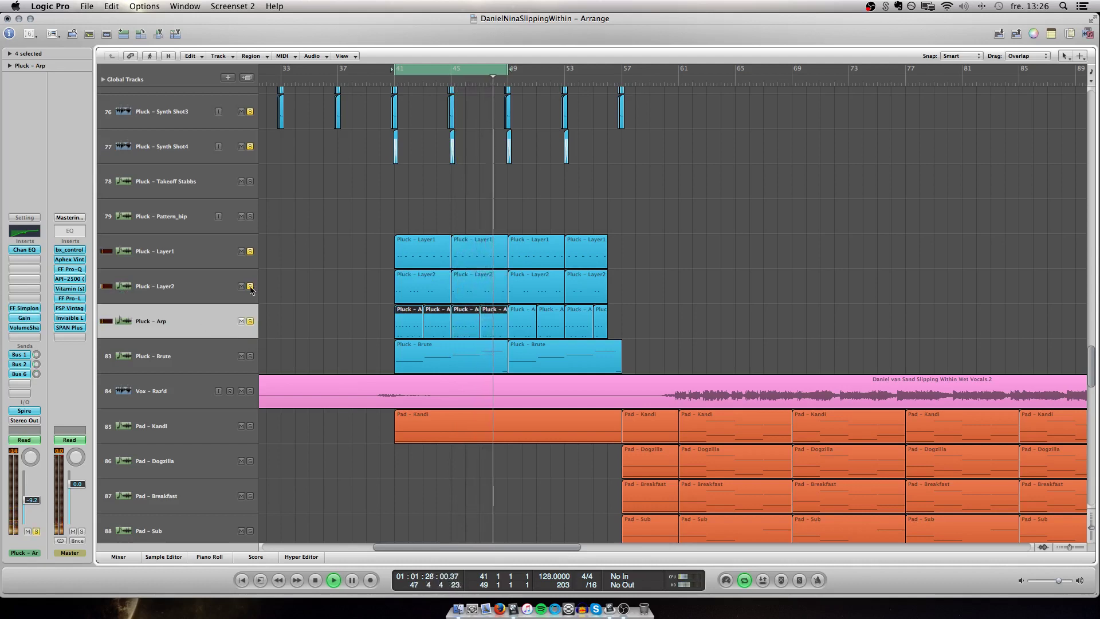
Unsolo the Pluck - Layer1 and Layer2 tracks while keeping the Synth Shot tracks soloed, and solo the Pluck - Brute track
{"action": "left_click_drag", "start_coordinate": [250, 286], "coordinate": [236, 124]}
{"action": "scroll", "coordinate": [237, 125], "scroll_direction": "up", "scroll_amount": 3}
{"action": "scroll", "coordinate": [237, 125], "scroll_direction": "left", "scroll_amount": 1}
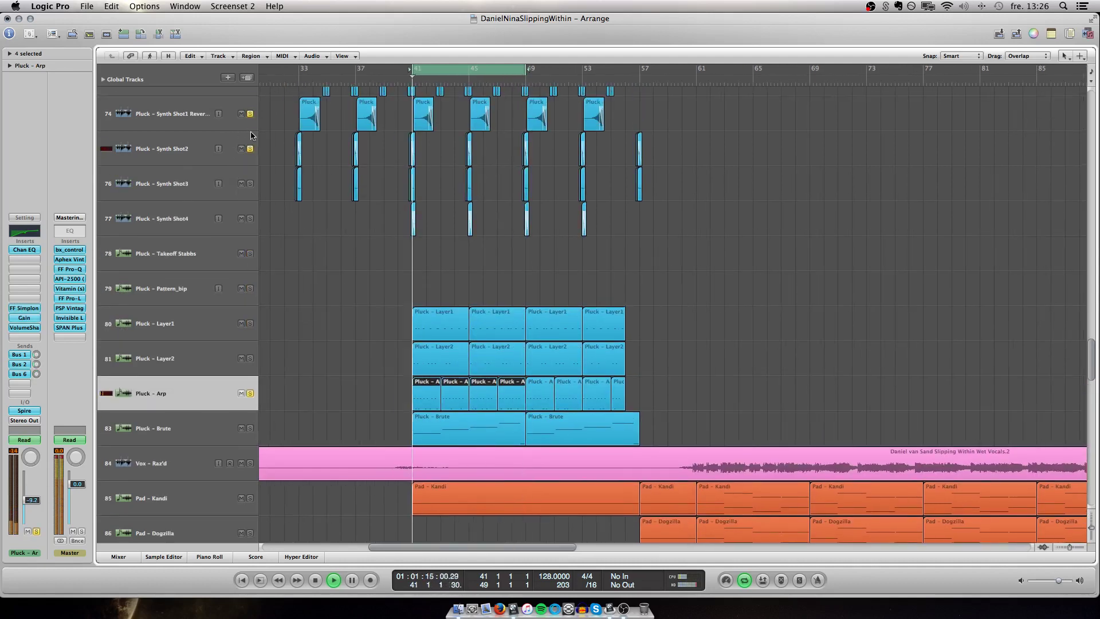
{"action": "scroll", "coordinate": [261, 145], "scroll_direction": "down", "scroll_amount": 1}
{"action": "left_click_drag", "start_coordinate": [249, 167], "coordinate": [250, 206]}
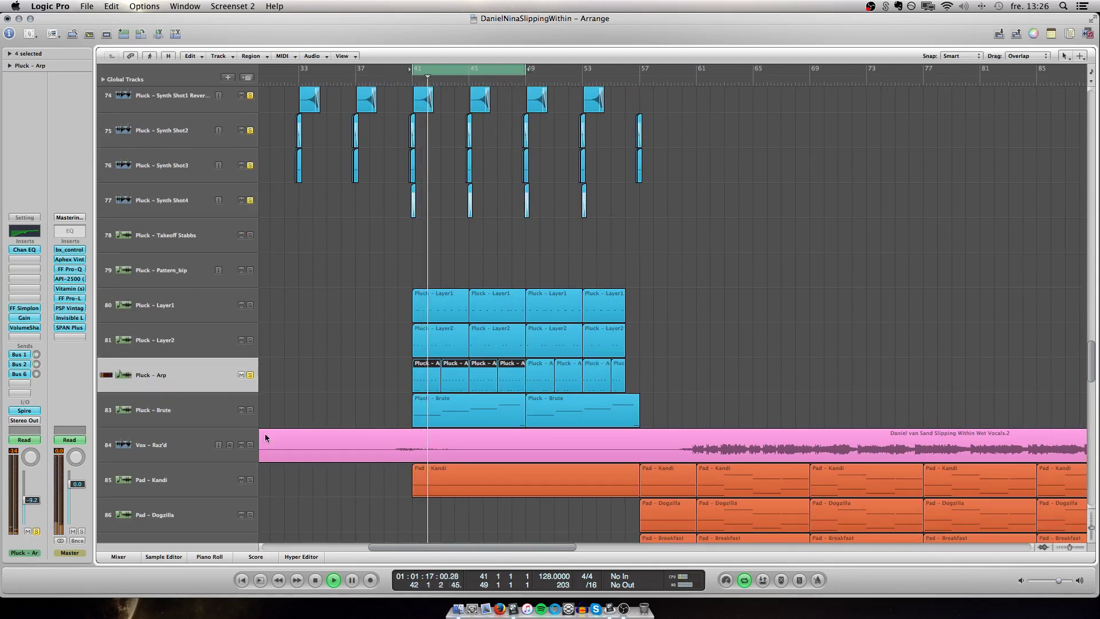
{"action": "left_click", "coordinate": [209, 412]}
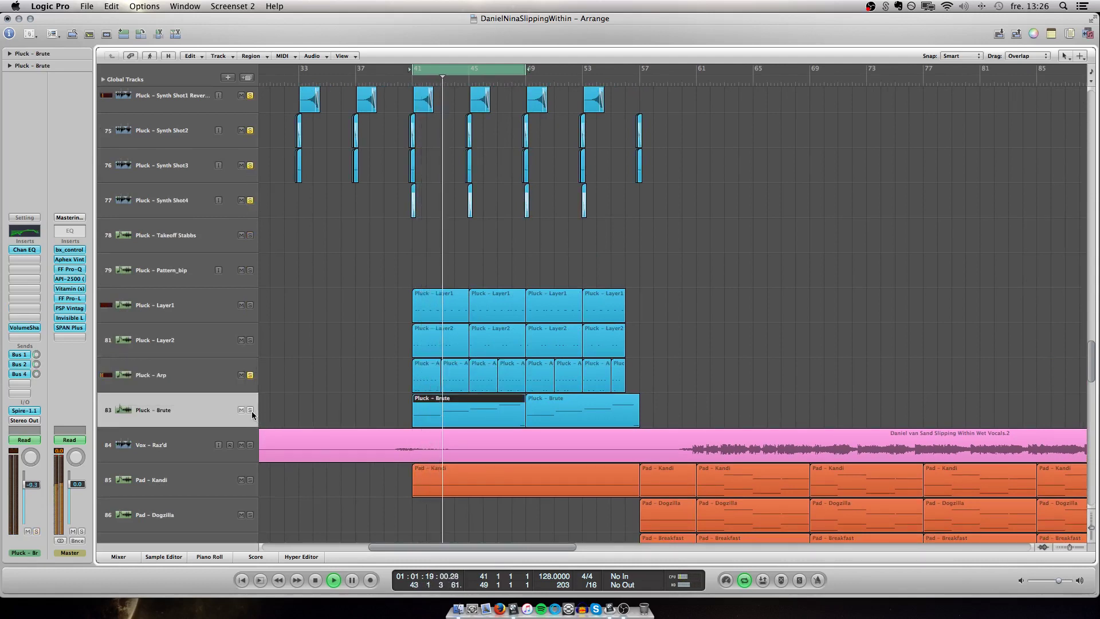
{"action": "left_click", "coordinate": [250, 409]}
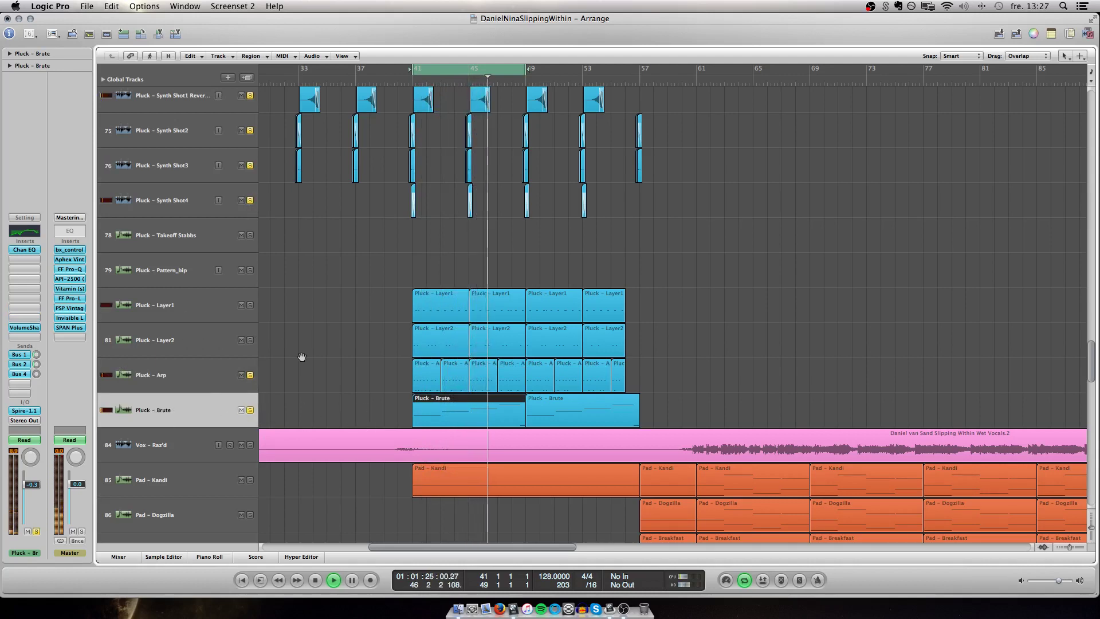
{"action": "double_click", "coordinate": [176, 410]}
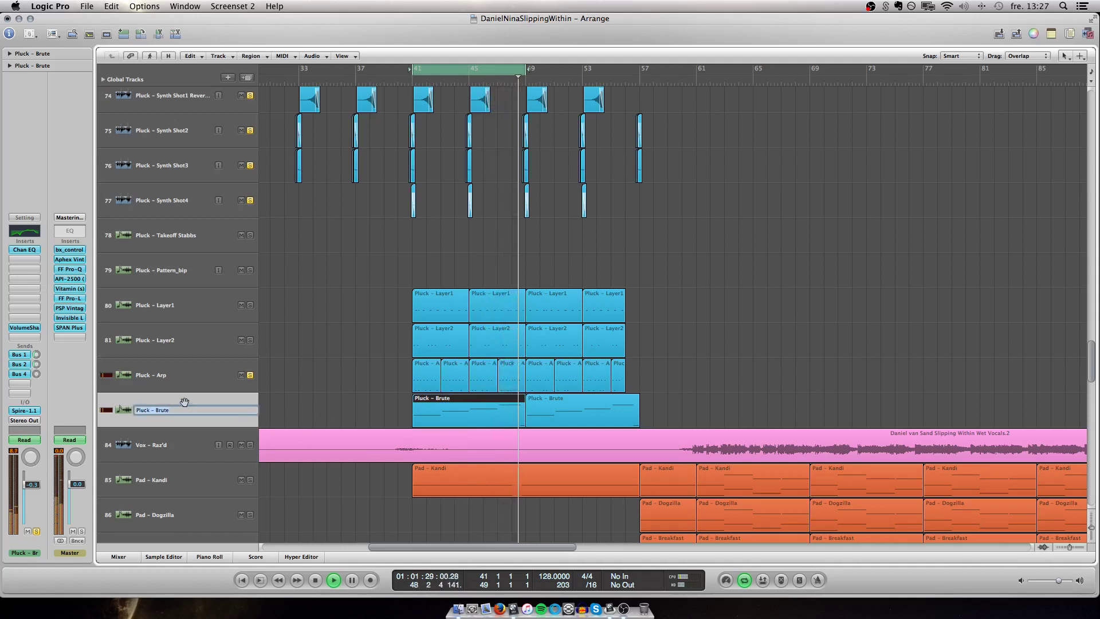
{"action": "left_click", "coordinate": [184, 402]}
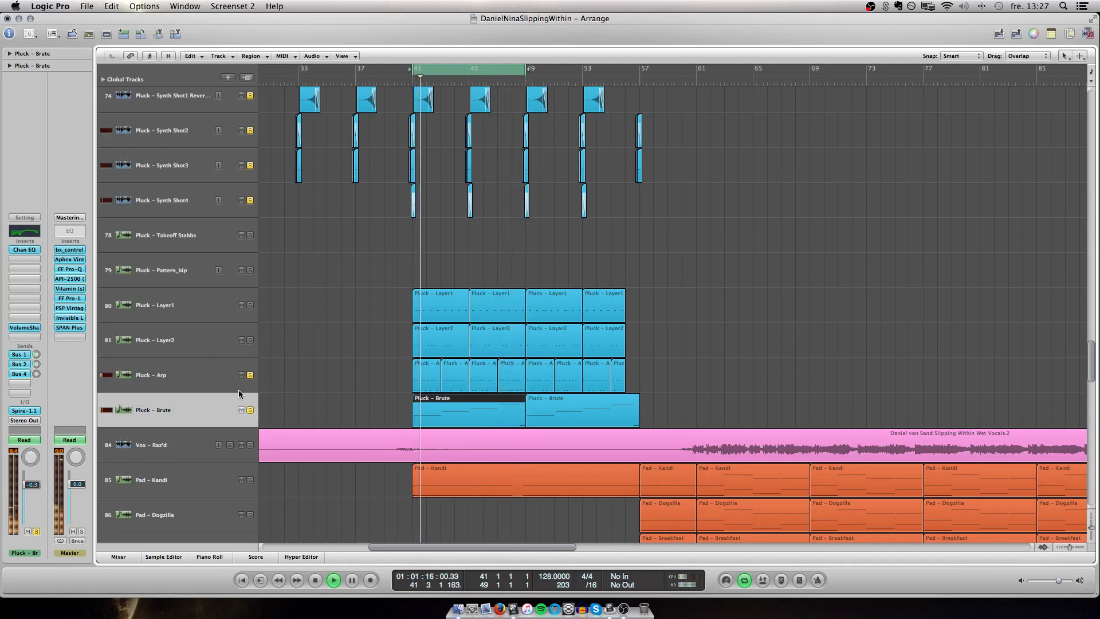
{"action": "scroll", "coordinate": [239, 390], "scroll_direction": "right", "scroll_amount": 3}
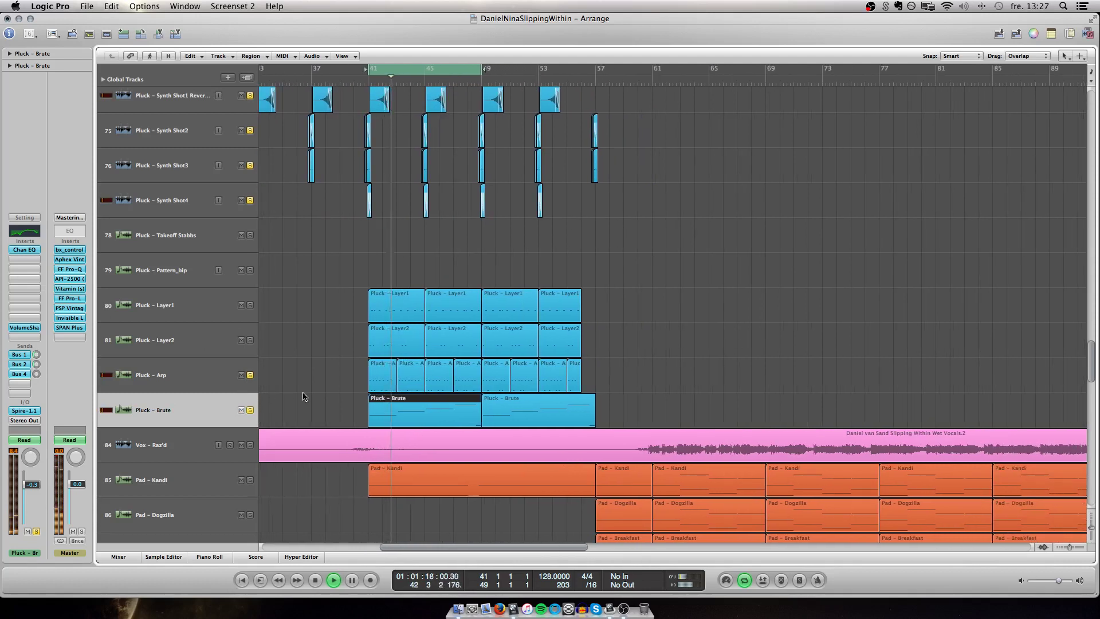
{"action": "scroll", "coordinate": [304, 396], "scroll_direction": "left", "scroll_amount": 2}
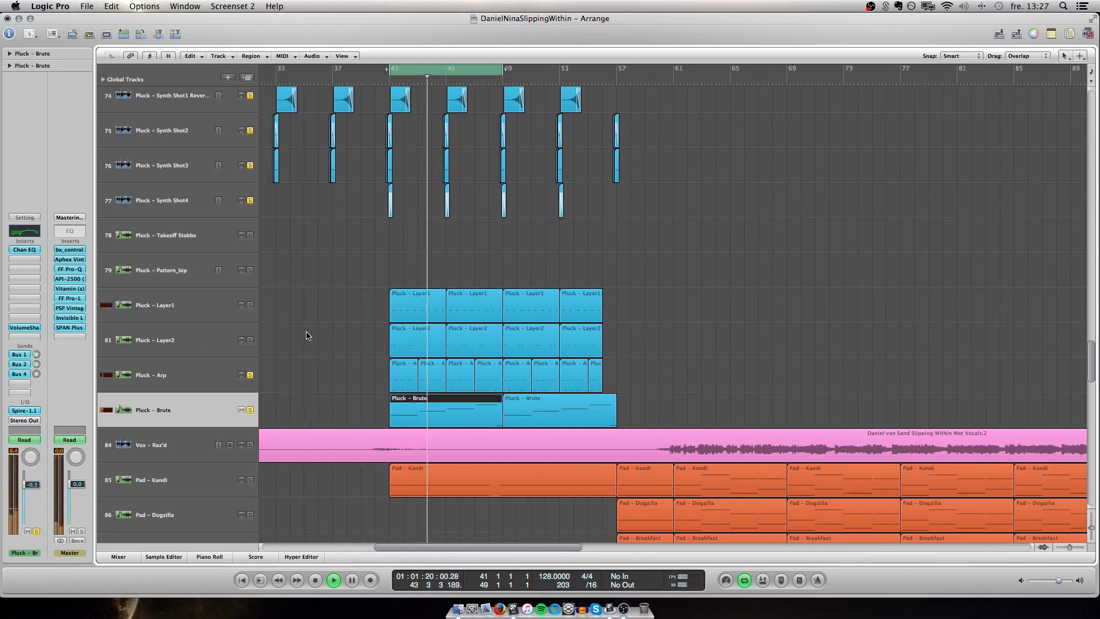
{"action": "scroll", "coordinate": [250, 296], "scroll_direction": "down", "scroll_amount": 2}
{"action": "scroll", "coordinate": [250, 296], "scroll_direction": "up", "scroll_amount": 8}
{"action": "scroll", "coordinate": [250, 297], "scroll_direction": "left", "scroll_amount": 2}
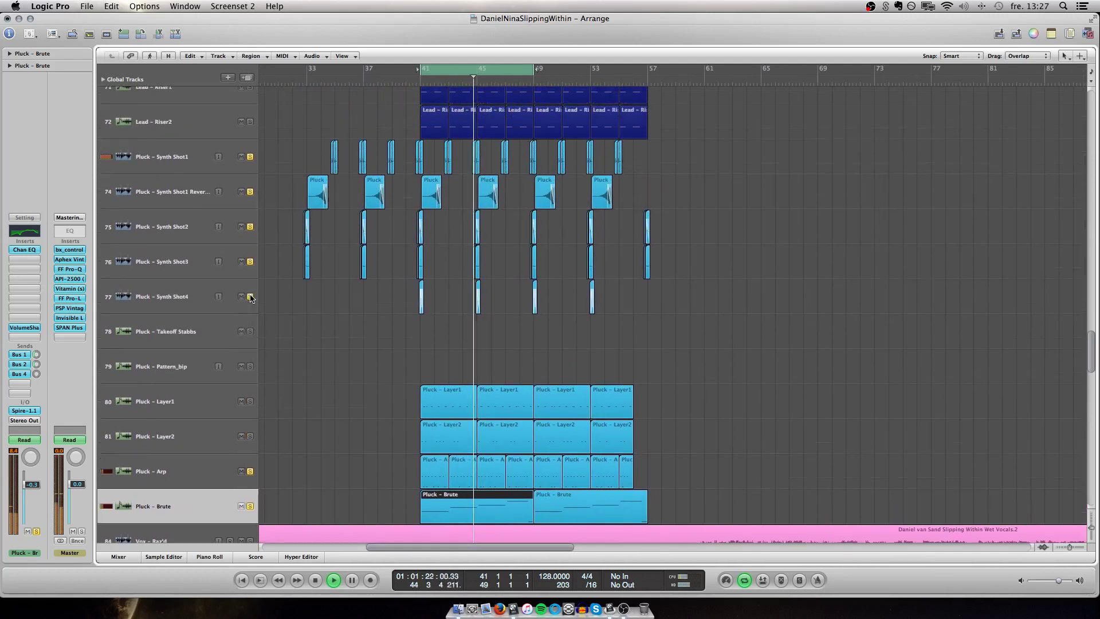
Replace the soloed tracks with Pluck - Takeoff Stabbs and Pluck - Pattern_bip, stop playback and place the playhead at bar 125
{"action": "scroll", "coordinate": [250, 296], "scroll_direction": "right", "scroll_amount": 20}
{"action": "scroll", "coordinate": [252, 295], "scroll_direction": "right", "scroll_amount": 10}
{"action": "scroll", "coordinate": [252, 295], "scroll_direction": "down", "scroll_amount": 2}
{"action": "scroll", "coordinate": [255, 292], "scroll_direction": "left", "scroll_amount": 3}
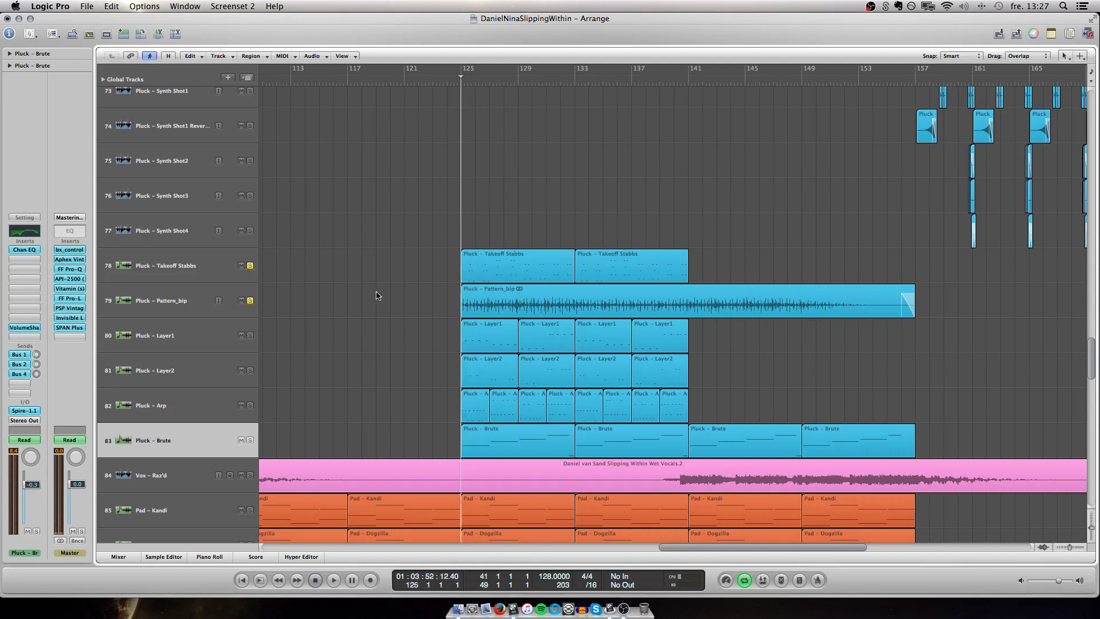
Leave only Pluck - Takeoff Stabbs soloed, play it from bar 125 and select its track
{"action": "left_click", "coordinate": [162, 300]}
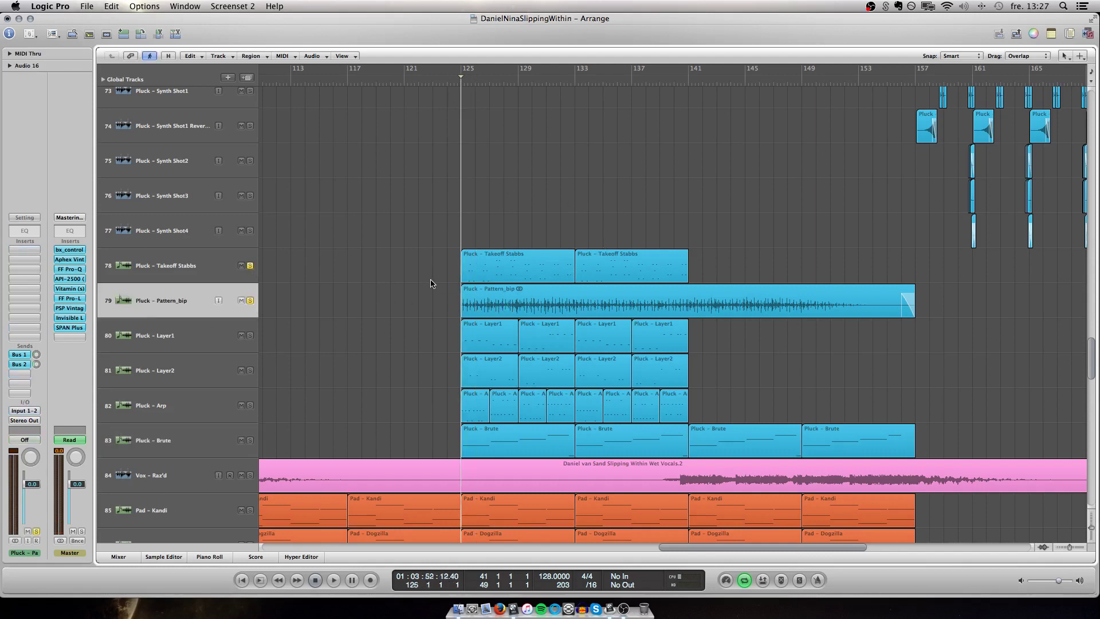
{"action": "key", "text": "space"}
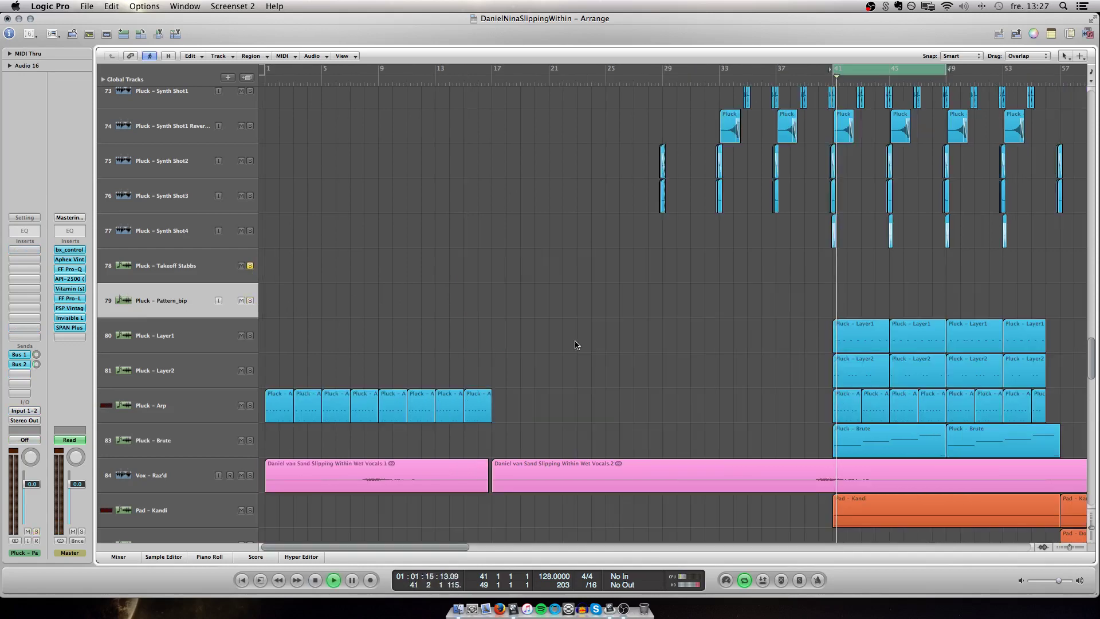
{"action": "scroll", "coordinate": [575, 344], "scroll_direction": "right", "scroll_amount": 15}
{"action": "scroll", "coordinate": [694, 210], "scroll_direction": "up", "scroll_amount": 1}
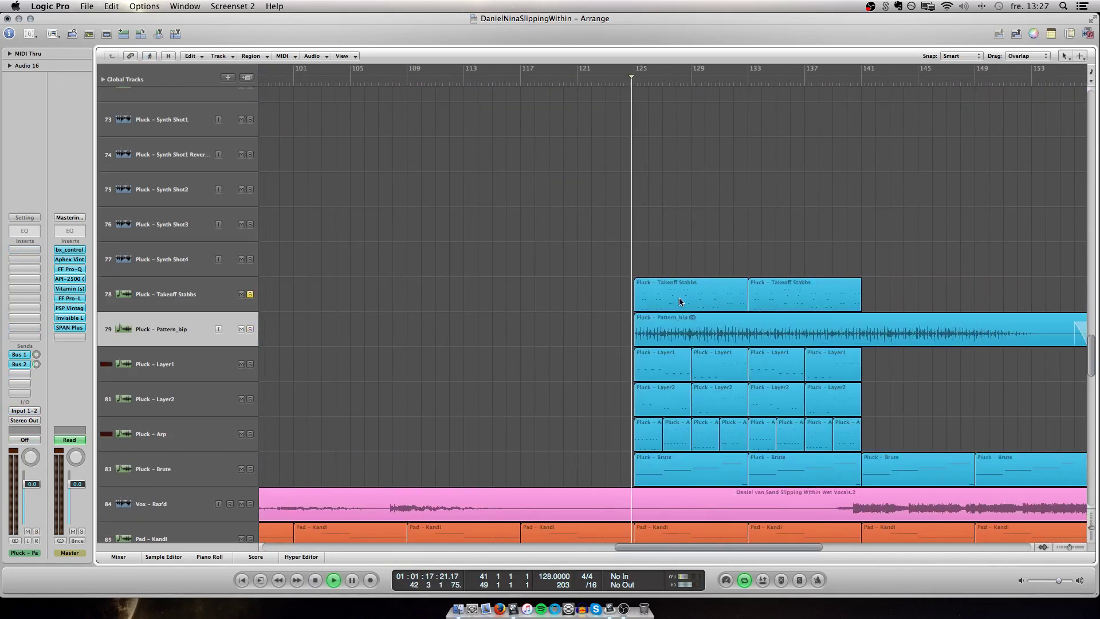
{"action": "scroll", "coordinate": [679, 301], "scroll_direction": "right", "scroll_amount": 3}
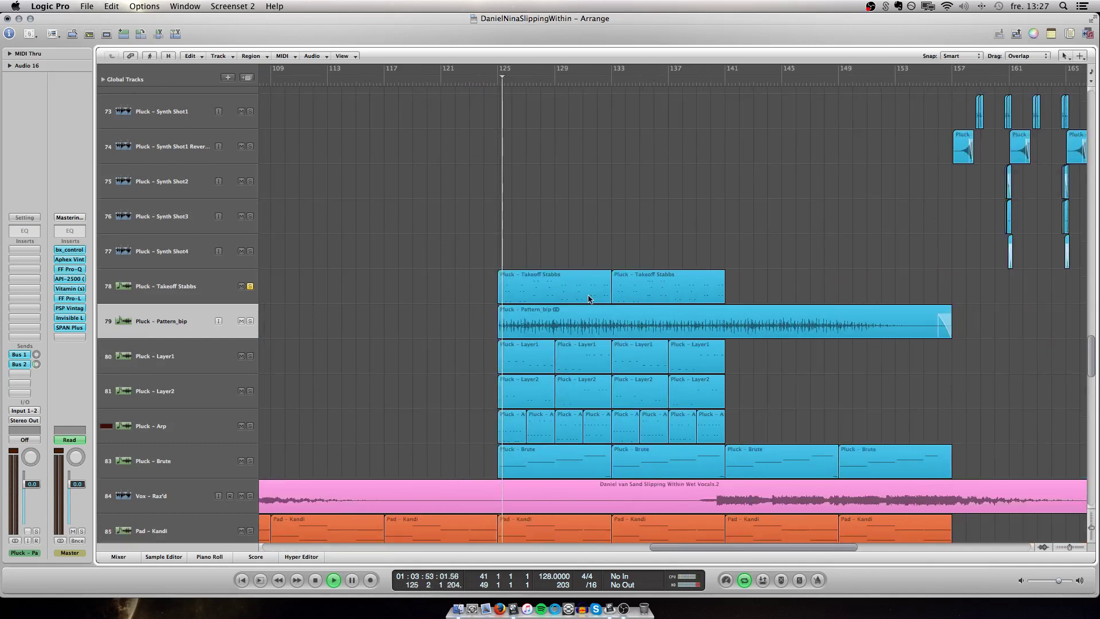
{"action": "left_click", "coordinate": [189, 284]}
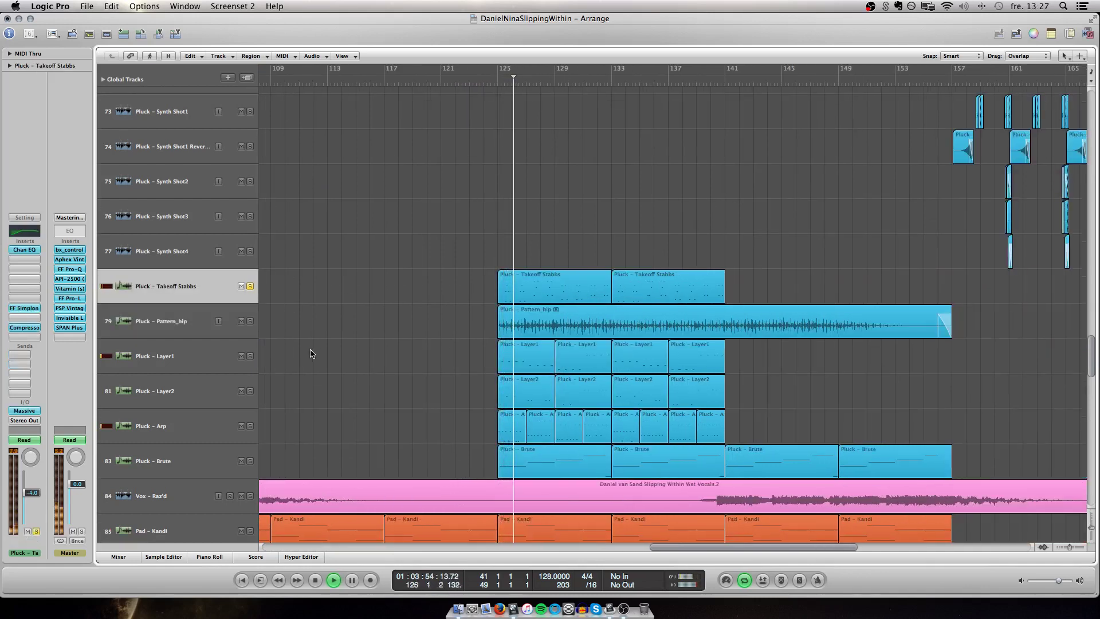
Switch the solo from Pluck - Takeoff Stabbs to Pluck - Pattern_bip and select the Pattern_bip track
{"action": "left_click", "coordinate": [250, 321]}
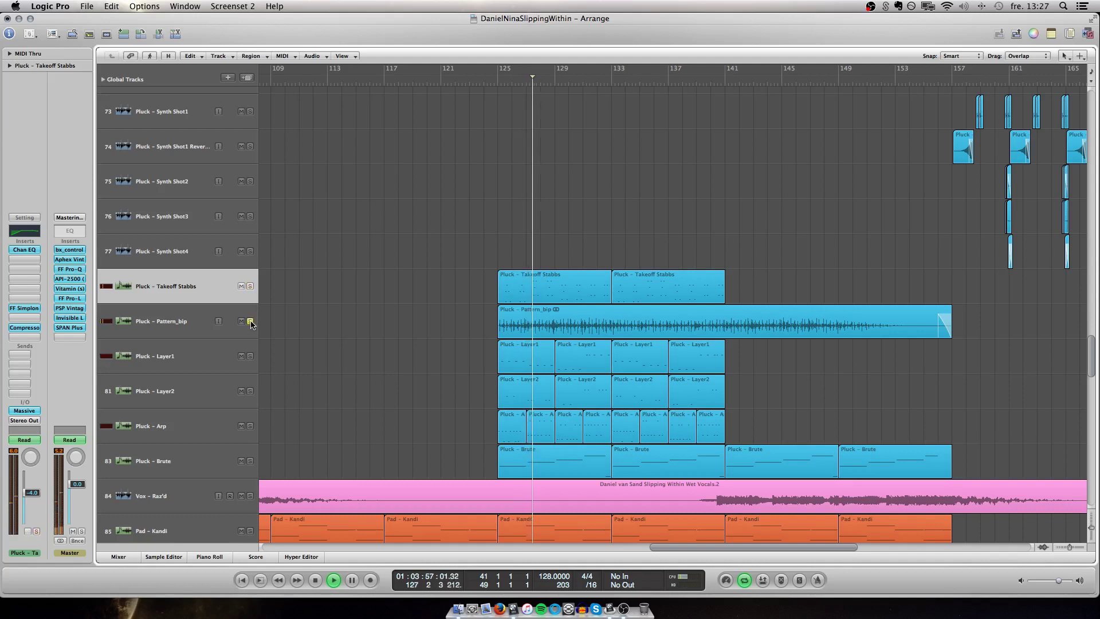
{"action": "scroll", "coordinate": [522, 322], "scroll_direction": "right", "scroll_amount": 2}
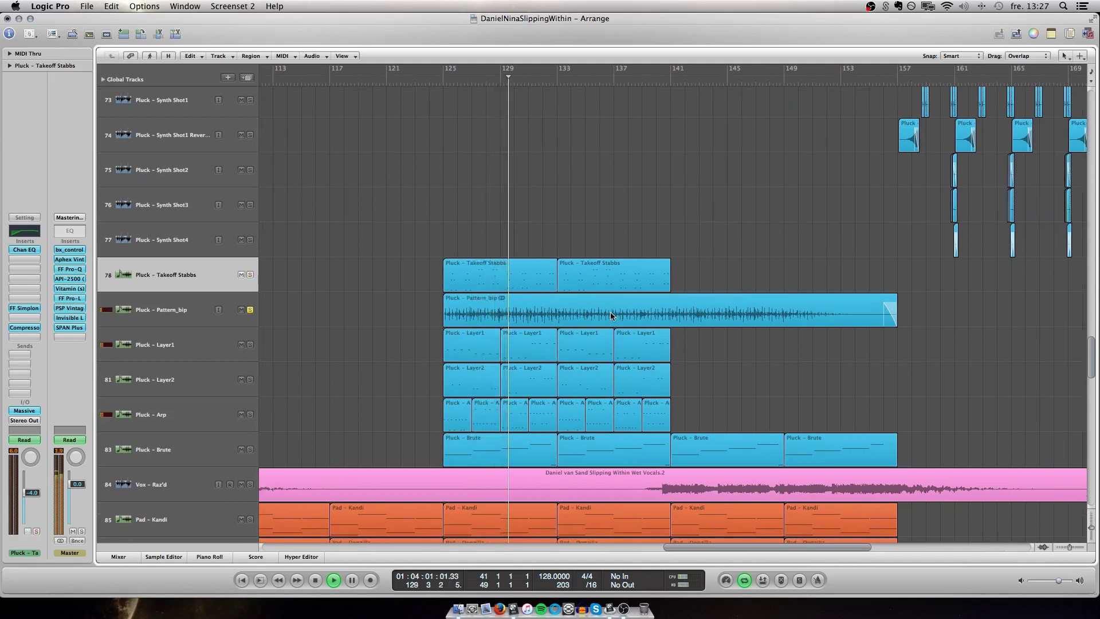
{"action": "left_click", "coordinate": [172, 309]}
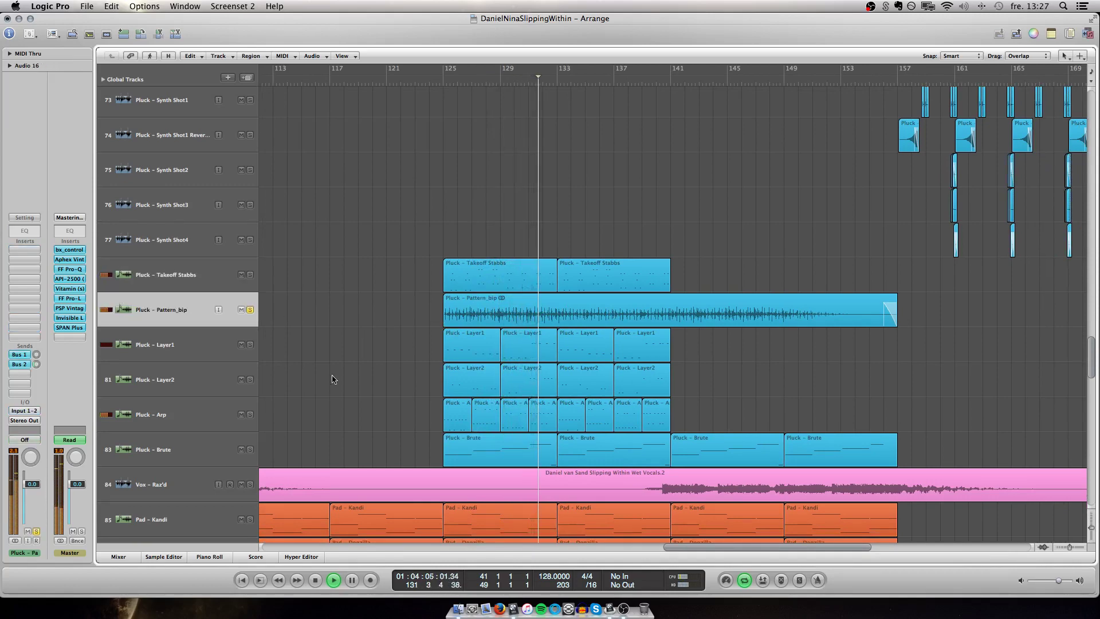
Stop playback and solo all tracks from Pluck - Brute up through the leads, percussion, bass and kicks to the Send - Stabb Reverb track
{"action": "key", "text": "ctrl+Left"}
{"action": "key", "text": "ctrl+Left"}
{"action": "key", "text": "ctrl+Left"}
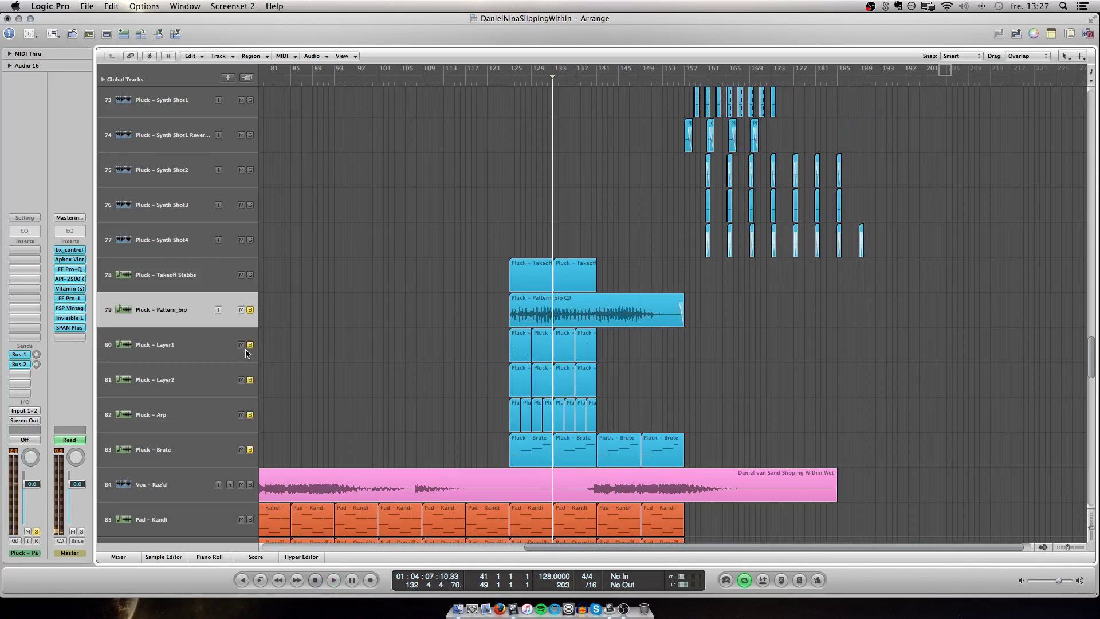
{"action": "scroll", "coordinate": [246, 353], "scroll_direction": "up", "scroll_amount": 2}
{"action": "scroll", "coordinate": [246, 352], "scroll_direction": "left", "scroll_amount": 1}
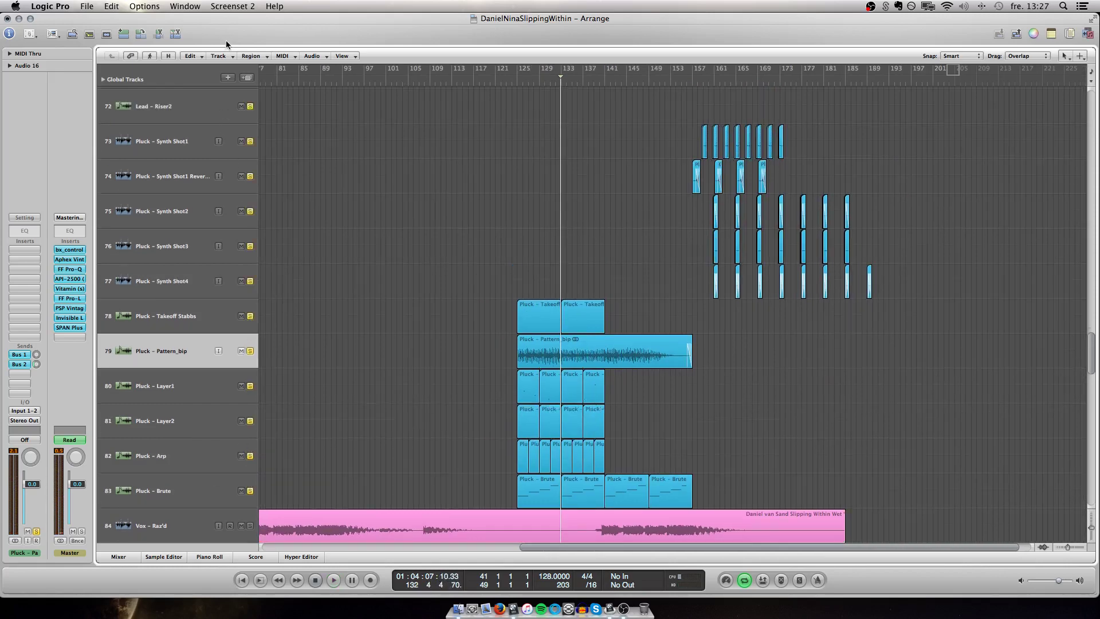
{"action": "mouse_move", "coordinate": [227, 41]}
{"action": "left_mouse_down"}
{"action": "mouse_move", "coordinate": [238, 105]}
{"action": "mouse_move", "coordinate": [235, 58]}
{"action": "left_mouse_up"}
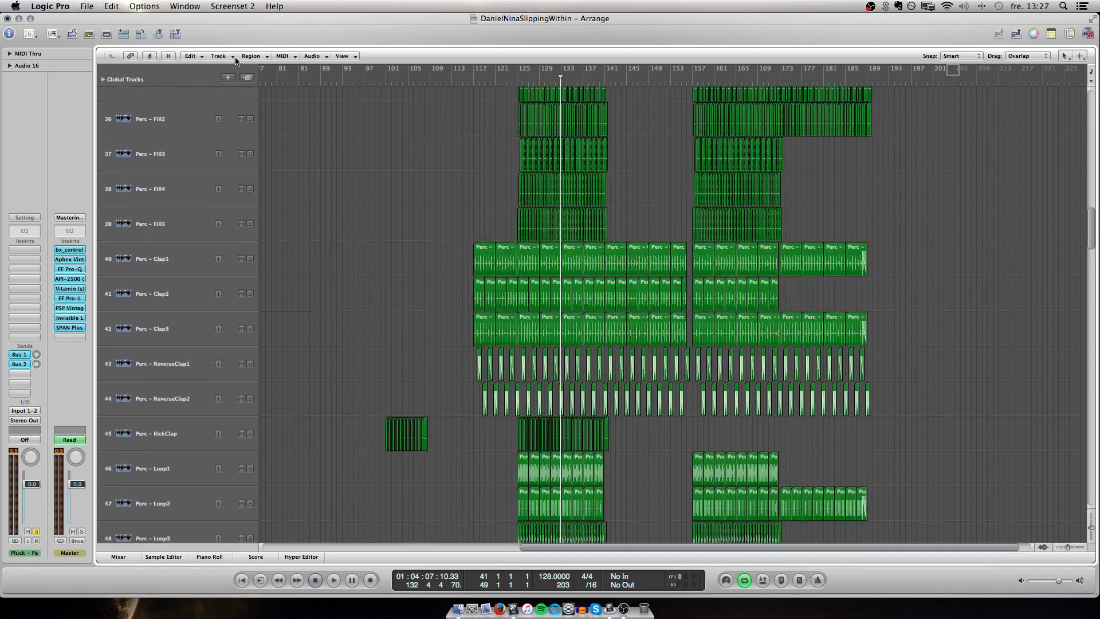
{"action": "scroll", "coordinate": [236, 60], "scroll_direction": "up", "scroll_amount": 15}
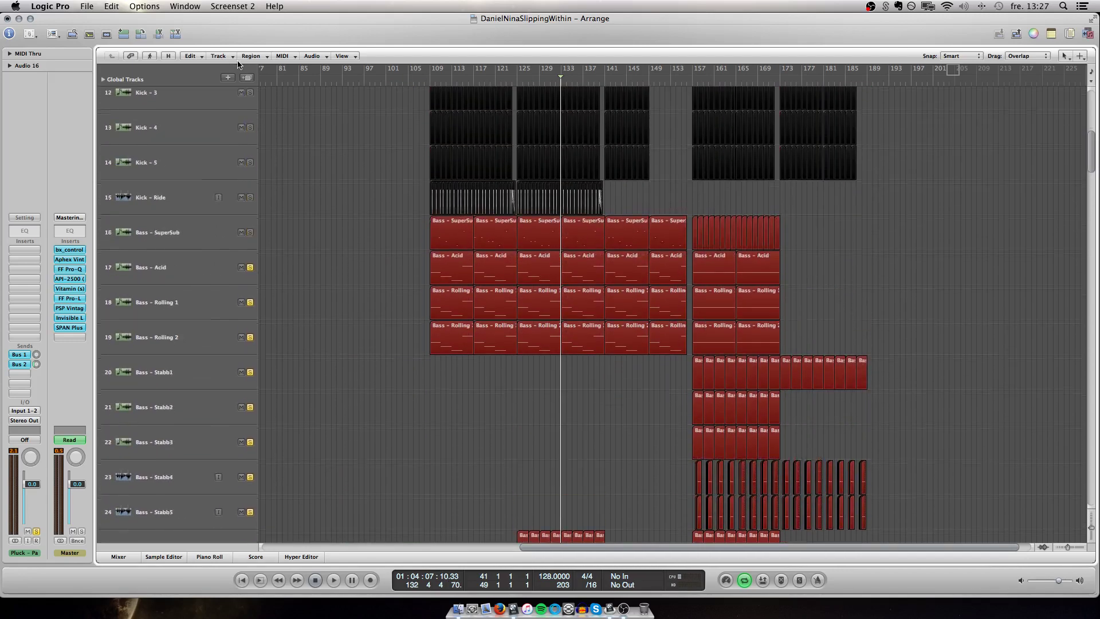
{"action": "scroll", "coordinate": [244, 140], "scroll_direction": "up", "scroll_amount": 5}
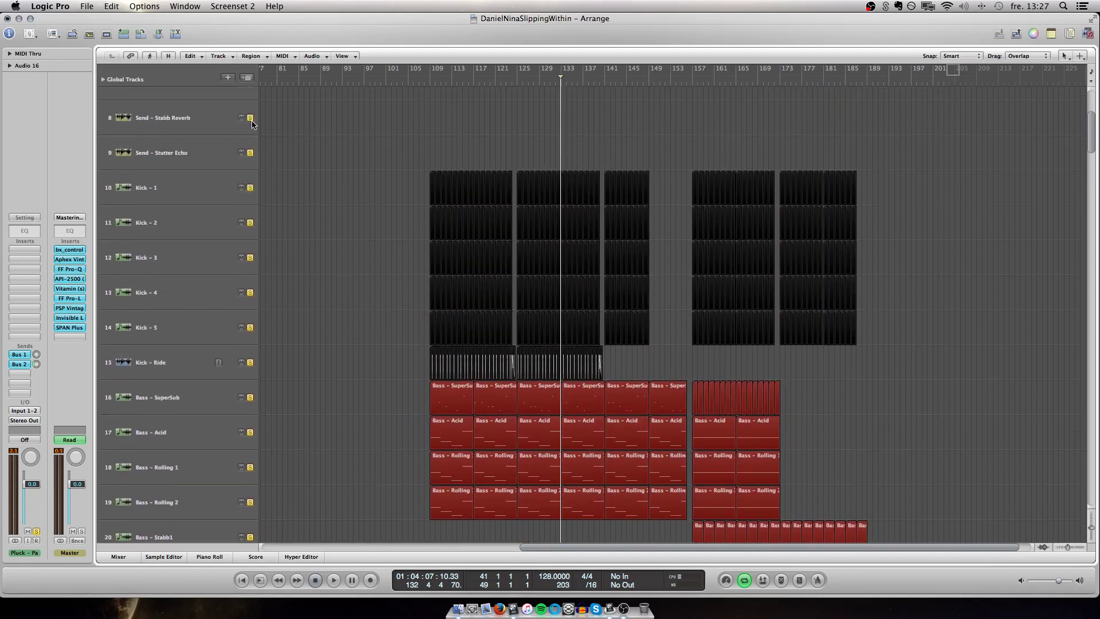
Extend the loop range to end at bar 57 and start playback from bar 41
{"action": "scroll", "coordinate": [355, 339], "scroll_direction": "down", "scroll_amount": 20}
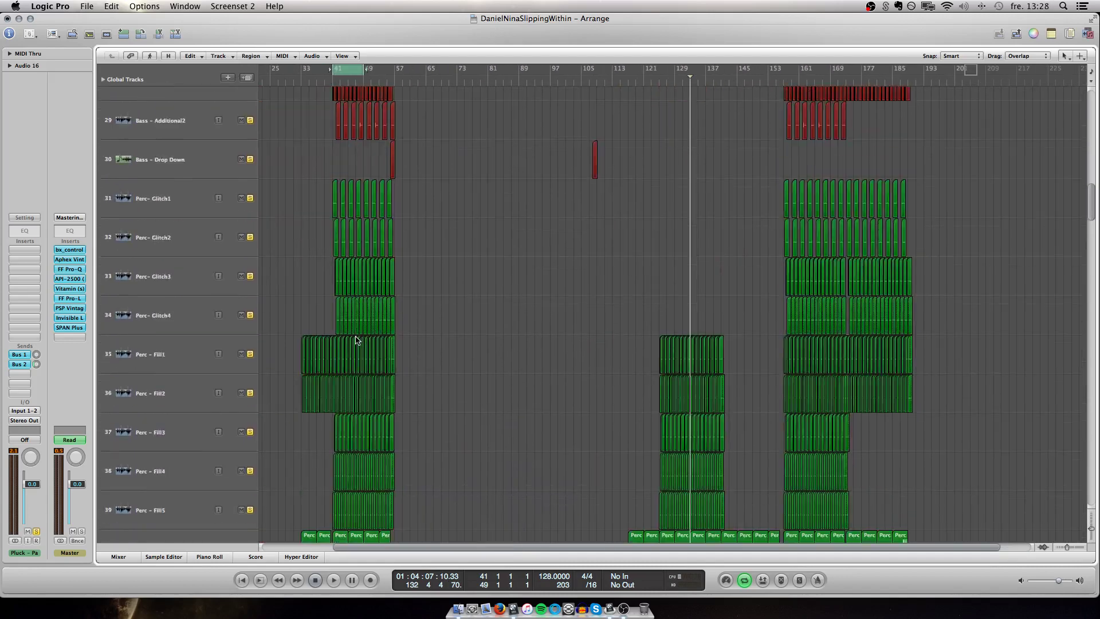
{"action": "scroll", "coordinate": [361, 318], "scroll_direction": "down", "scroll_amount": 6}
{"action": "scroll", "coordinate": [384, 149], "scroll_direction": "left", "scroll_amount": 5}
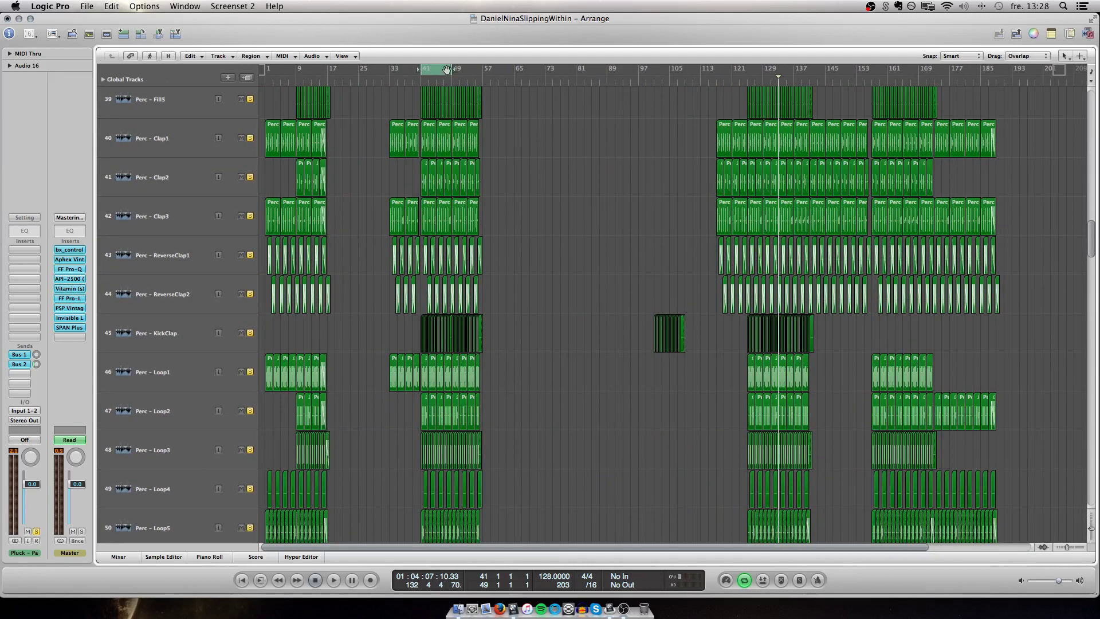
{"action": "left_click_drag", "start_coordinate": [446, 69], "coordinate": [480, 84]}
{"action": "key", "text": "space"}
Examine the percussion, lead and pluck tracks down to the pads while the bar 41 to 57 loop plays
{"action": "scroll", "coordinate": [502, 327], "scroll_direction": "down", "scroll_amount": 12}
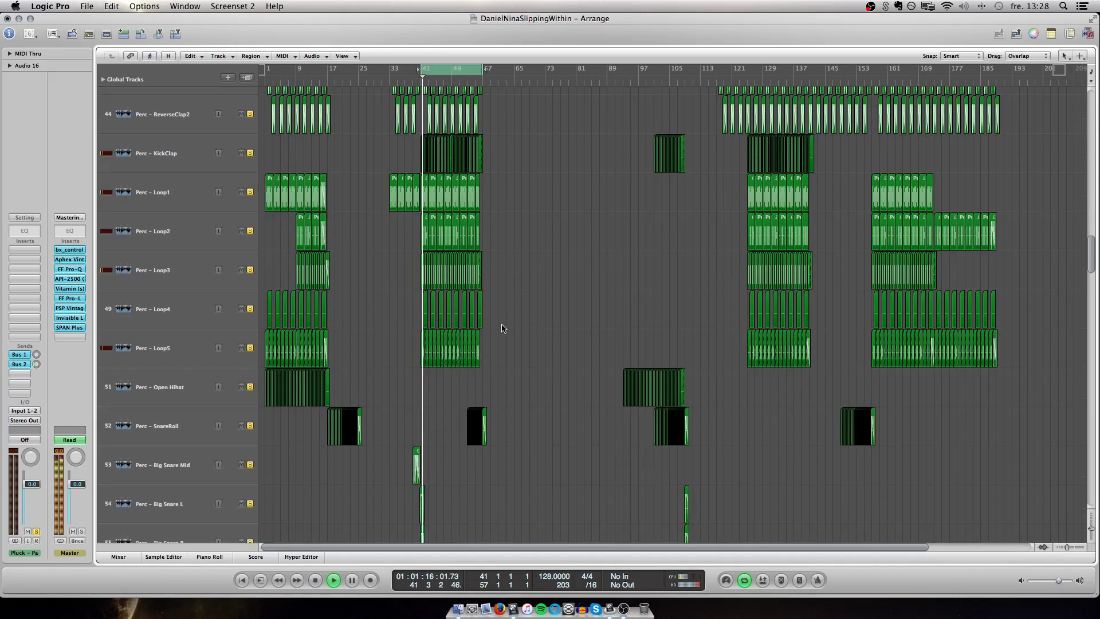
{"action": "scroll", "coordinate": [502, 328], "scroll_direction": "down", "scroll_amount": 18}
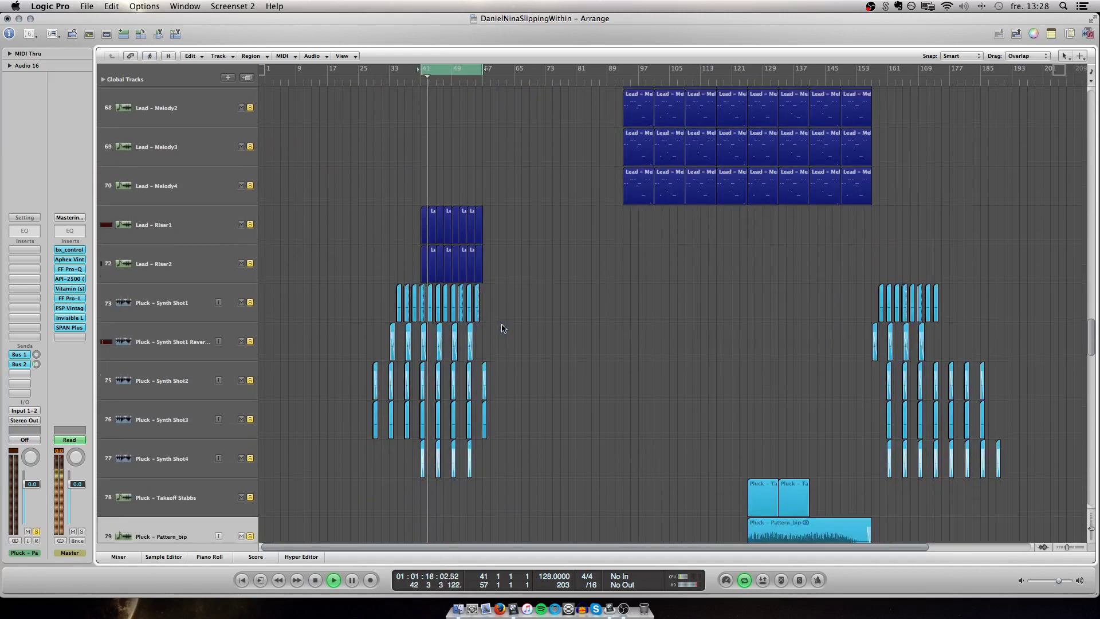
{"action": "key", "text": "ctrl+Up"}
{"action": "key", "text": "ctrl+Up"}
{"action": "key", "text": "ctrl+Up"}
{"action": "key", "text": "ctrl+Up"}
{"action": "scroll", "coordinate": [502, 343], "scroll_direction": "down", "scroll_amount": 6}
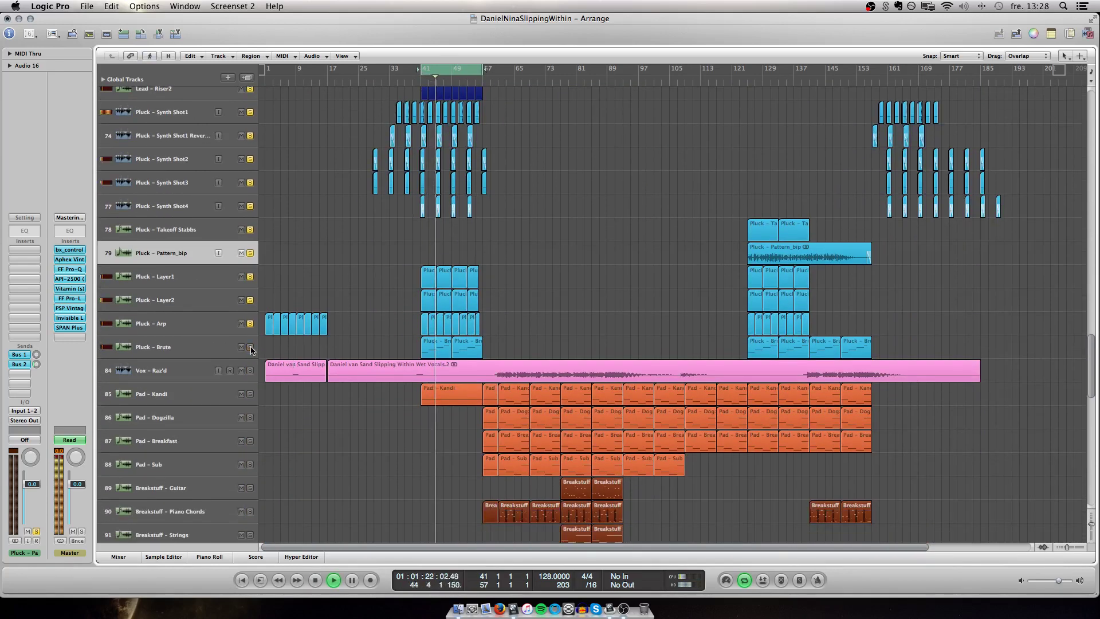
{"action": "key", "text": "ctrl+Right"}
{"action": "key", "text": "ctrl+Right"}
{"action": "key", "text": "ctrl+Down"}
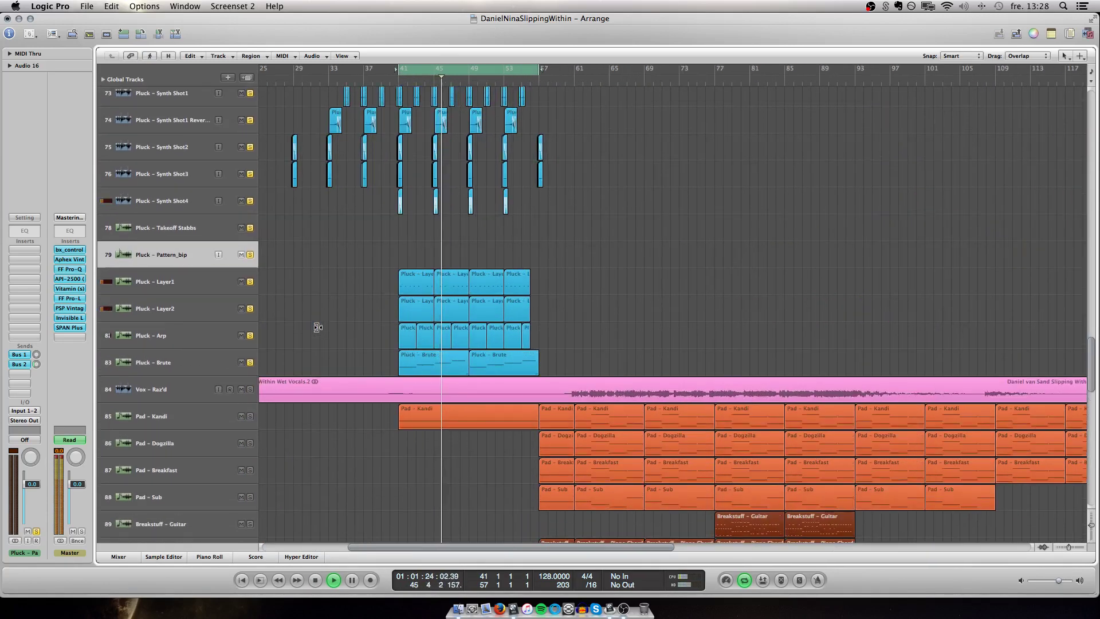
{"action": "scroll", "coordinate": [320, 330], "scroll_direction": "down", "scroll_amount": 1}
{"action": "scroll", "coordinate": [318, 330], "scroll_direction": "down", "scroll_amount": 5}
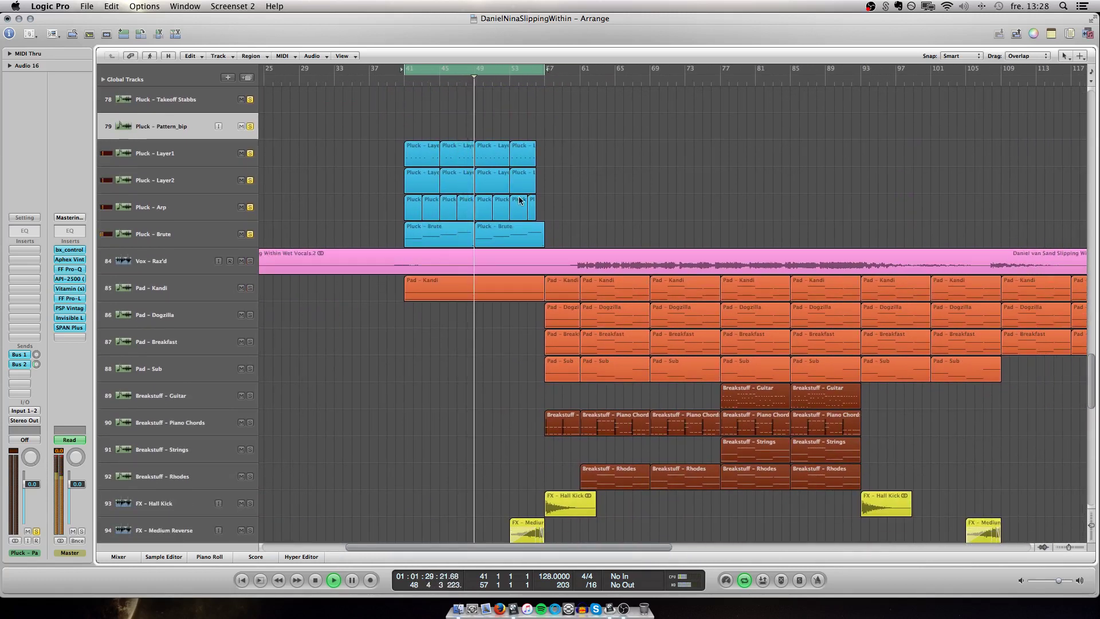
Stop playback and turn off the loop range
{"action": "key", "text": "space"}
{"action": "scroll", "coordinate": [668, 165], "scroll_direction": "up", "scroll_amount": 3}
{"action": "scroll", "coordinate": [668, 165], "scroll_direction": "right", "scroll_amount": 15}
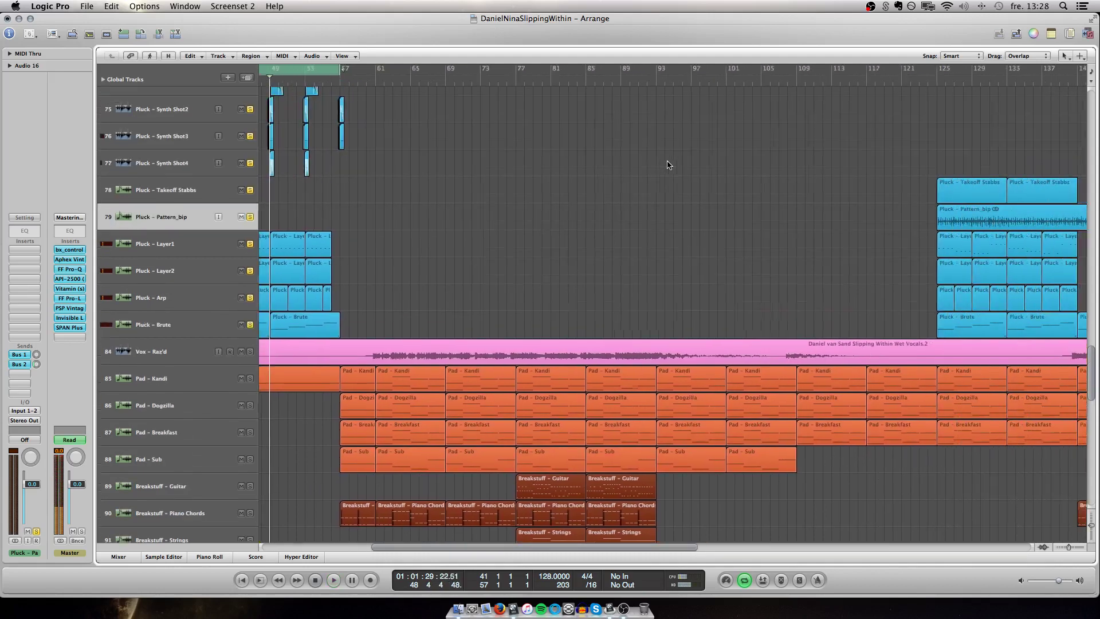
{"action": "scroll", "coordinate": [437, 112], "scroll_direction": "left", "scroll_amount": 15}
{"action": "scroll", "coordinate": [438, 113], "scroll_direction": "down", "scroll_amount": 1}
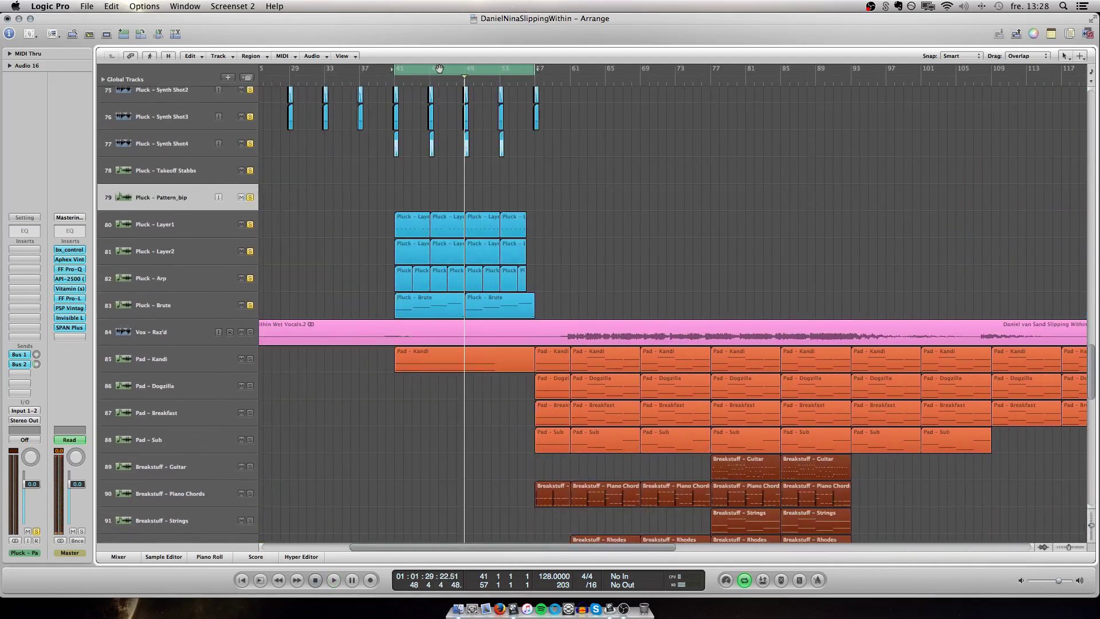
{"action": "scroll", "coordinate": [470, 361], "scroll_direction": "down", "scroll_amount": 7}
{"action": "scroll", "coordinate": [464, 293], "scroll_direction": "left", "scroll_amount": 1}
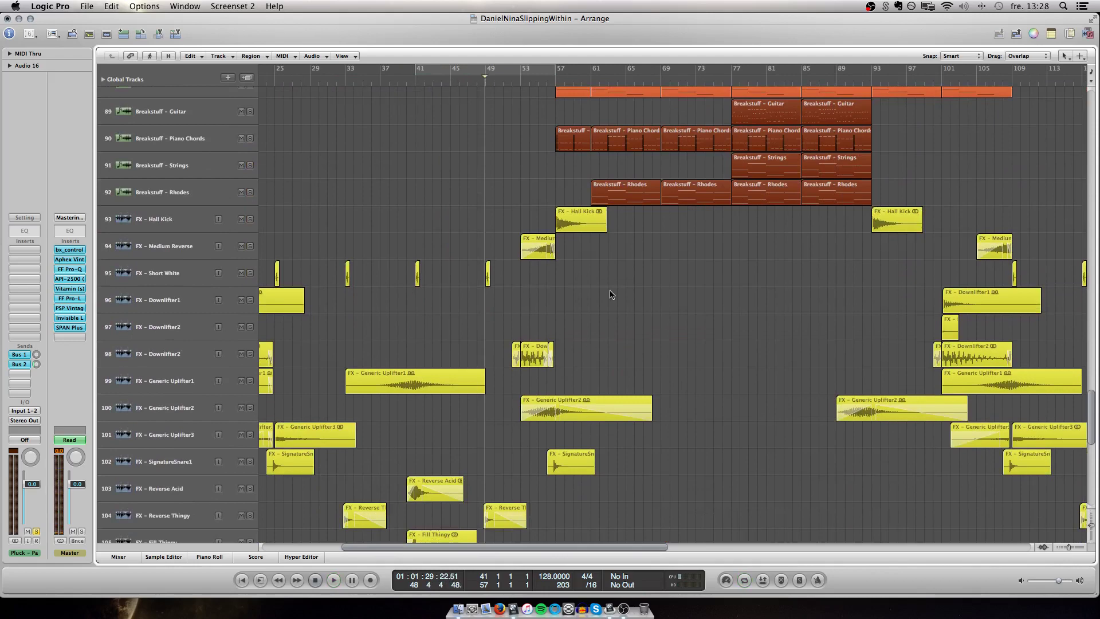
Place the playhead at bar 109 and start playback with the lead melody tracks in view
{"action": "scroll", "coordinate": [611, 294], "scroll_direction": "up", "scroll_amount": 8}
{"action": "scroll", "coordinate": [611, 294], "scroll_direction": "right", "scroll_amount": 20}
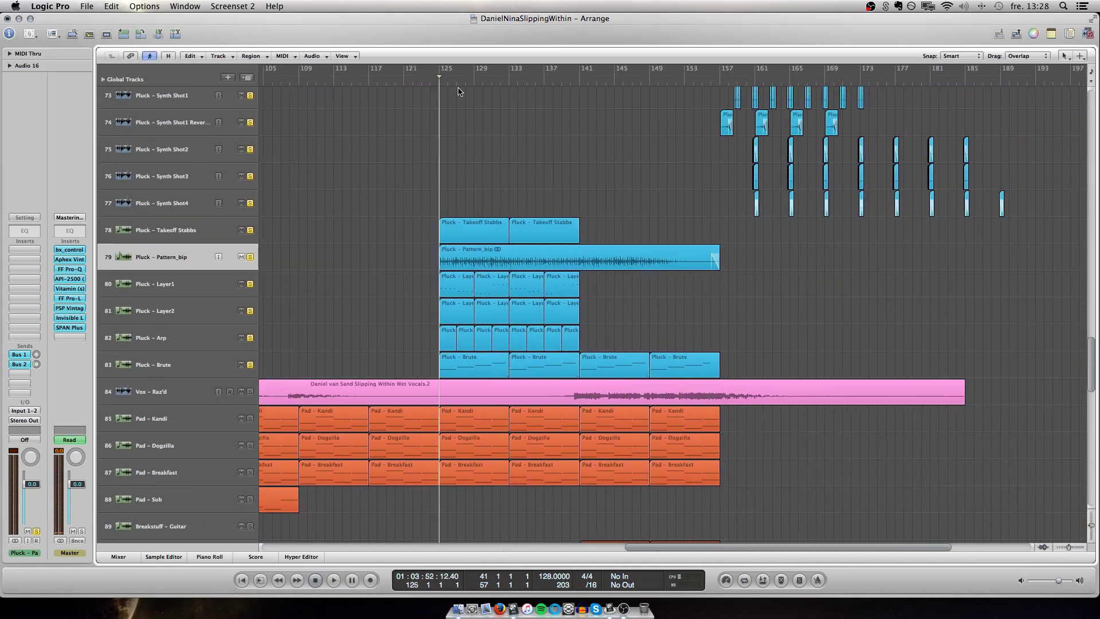
{"action": "scroll", "coordinate": [459, 93], "scroll_direction": "left", "scroll_amount": 5}
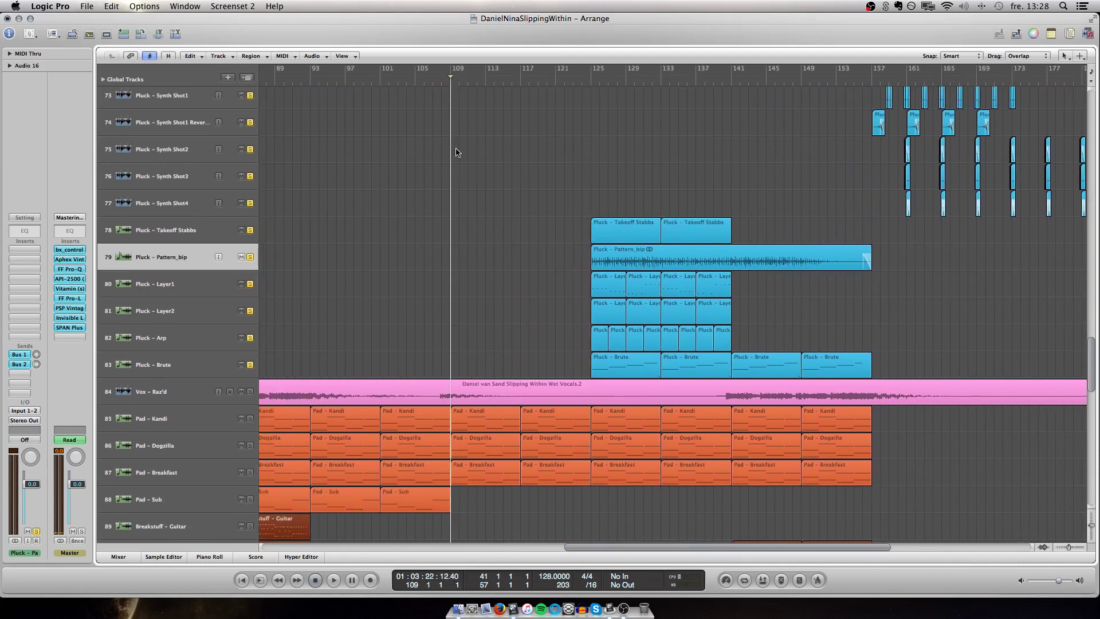
{"action": "scroll", "coordinate": [457, 152], "scroll_direction": "up", "scroll_amount": 10}
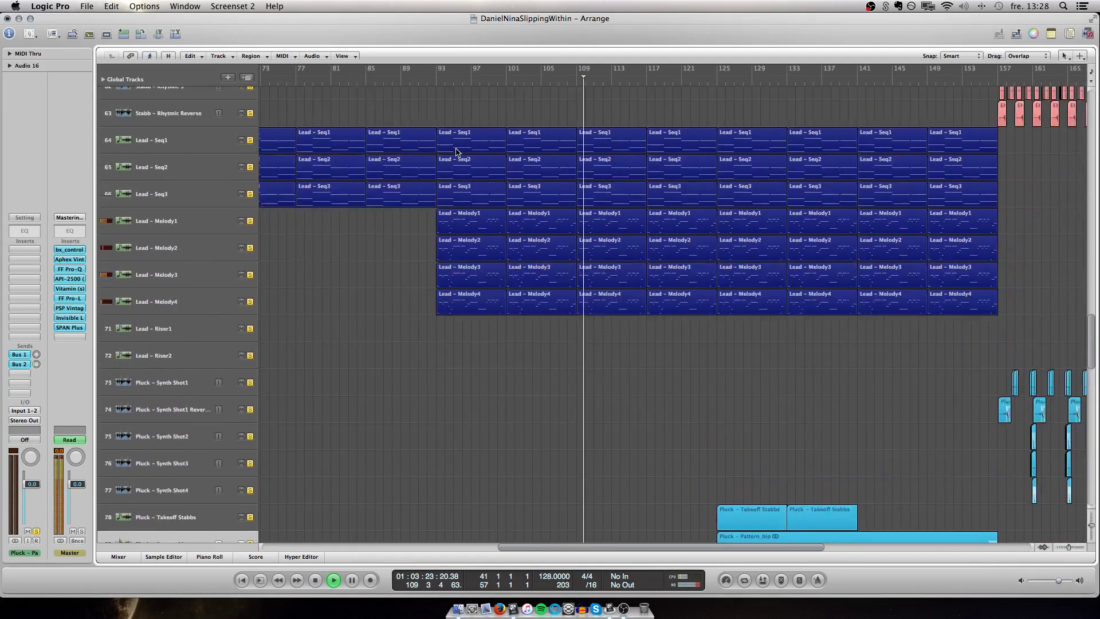
Move playback to just before bar 125 and examine the pluck layers alongside the lead, vocal and pad tracks
{"action": "scroll", "coordinate": [456, 152], "scroll_direction": "down", "scroll_amount": 6}
{"action": "scroll", "coordinate": [456, 152], "scroll_direction": "right", "scroll_amount": 2}
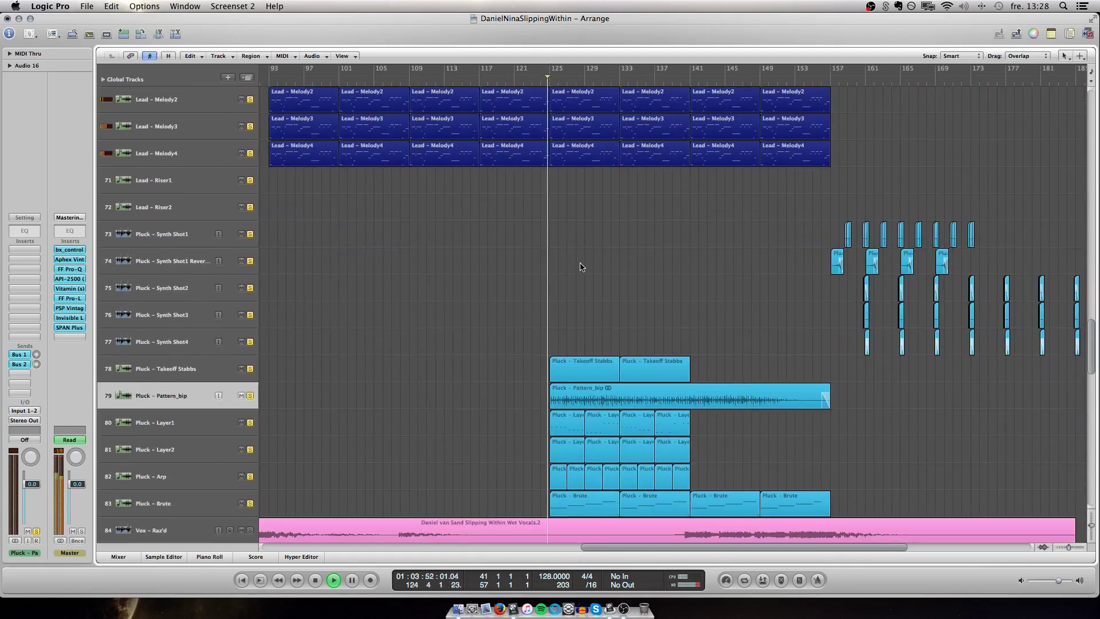
{"action": "scroll", "coordinate": [580, 267], "scroll_direction": "down", "scroll_amount": 9}
{"action": "scroll", "coordinate": [580, 266], "scroll_direction": "right", "scroll_amount": 4}
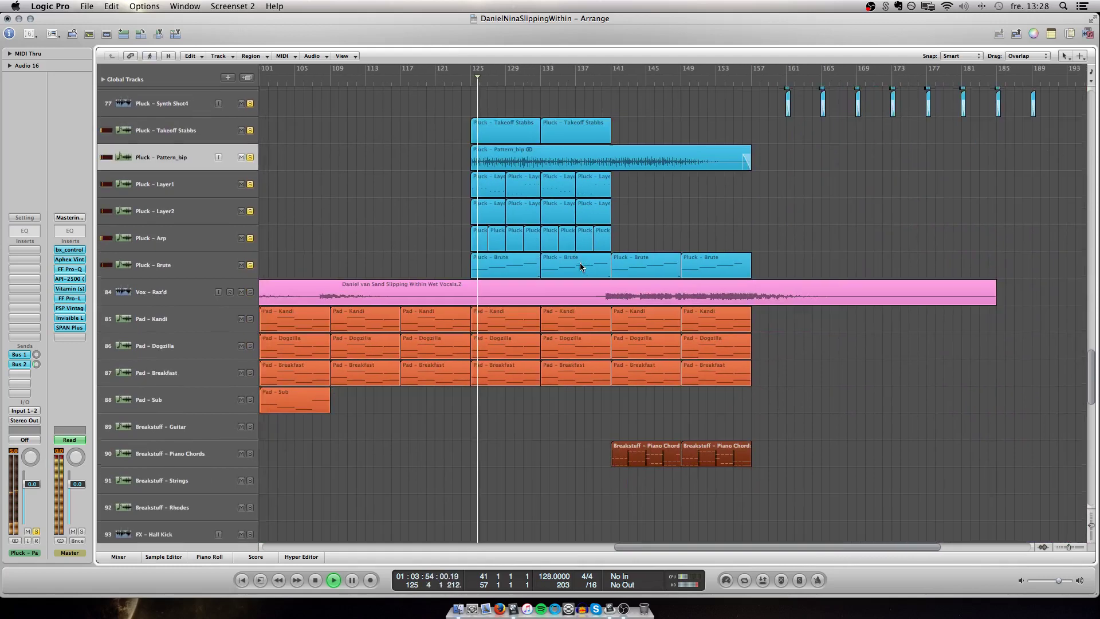
{"action": "scroll", "coordinate": [580, 266], "scroll_direction": "up", "scroll_amount": 12}
{"action": "scroll", "coordinate": [580, 266], "scroll_direction": "left", "scroll_amount": 6}
{"action": "scroll", "coordinate": [580, 266], "scroll_direction": "down", "scroll_amount": 13}
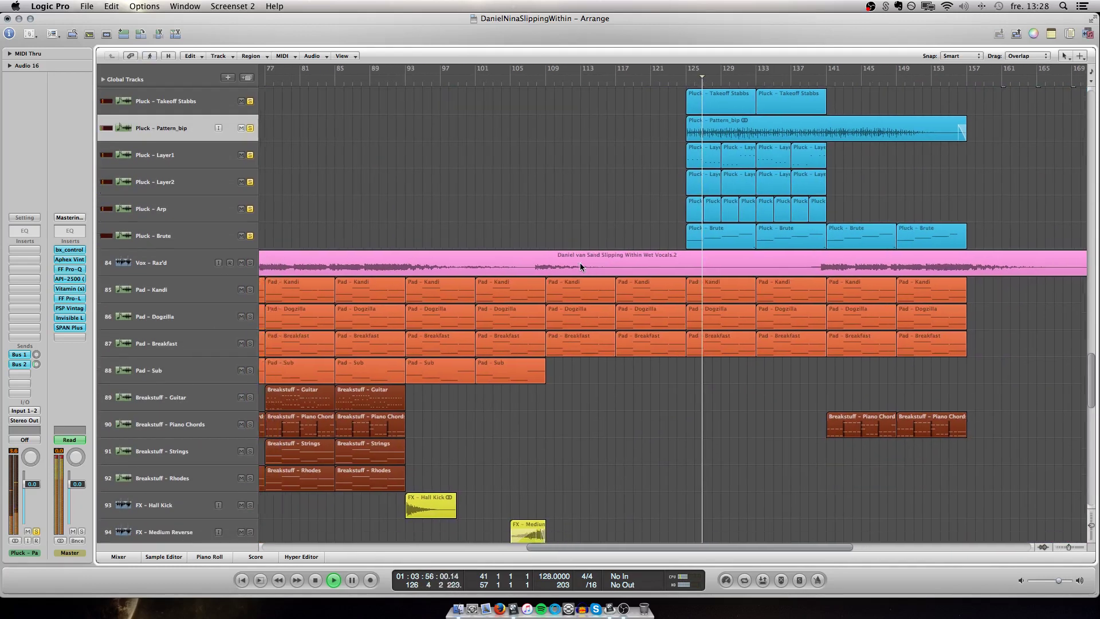
Examine the stab, lead, pluck, vocal and pad tracks around bars 97 to 189 while the song plays, and stop playback
{"action": "scroll", "coordinate": [580, 266], "scroll_direction": "down", "scroll_amount": 4}
{"action": "scroll", "coordinate": [580, 267], "scroll_direction": "up", "scroll_amount": 13}
{"action": "scroll", "coordinate": [580, 267], "scroll_direction": "right", "scroll_amount": 7}
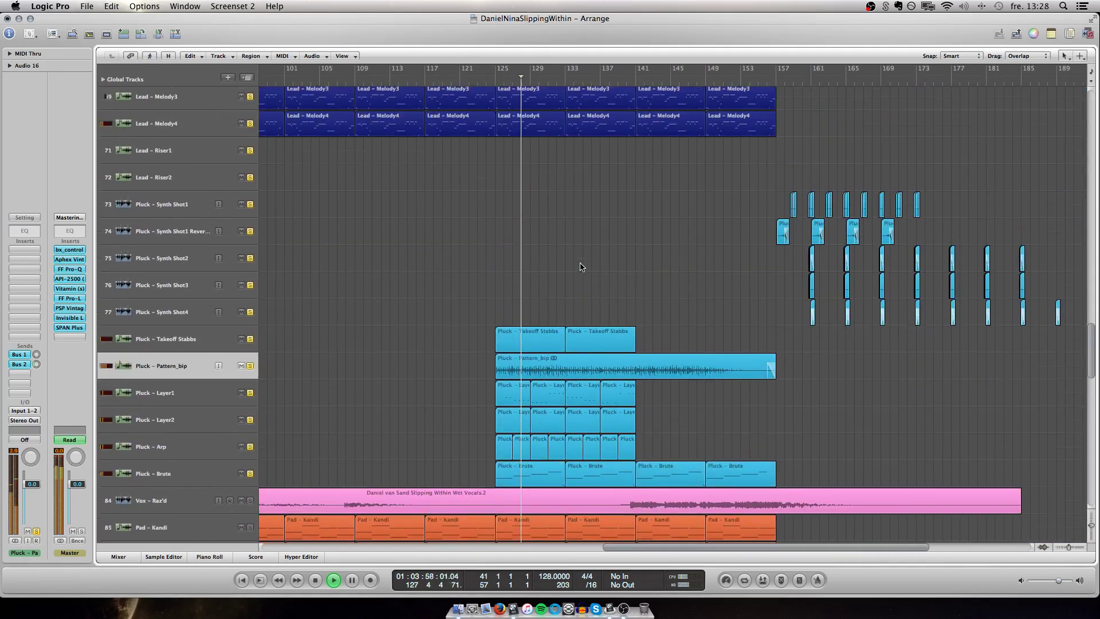
{"action": "scroll", "coordinate": [580, 266], "scroll_direction": "up", "scroll_amount": 18}
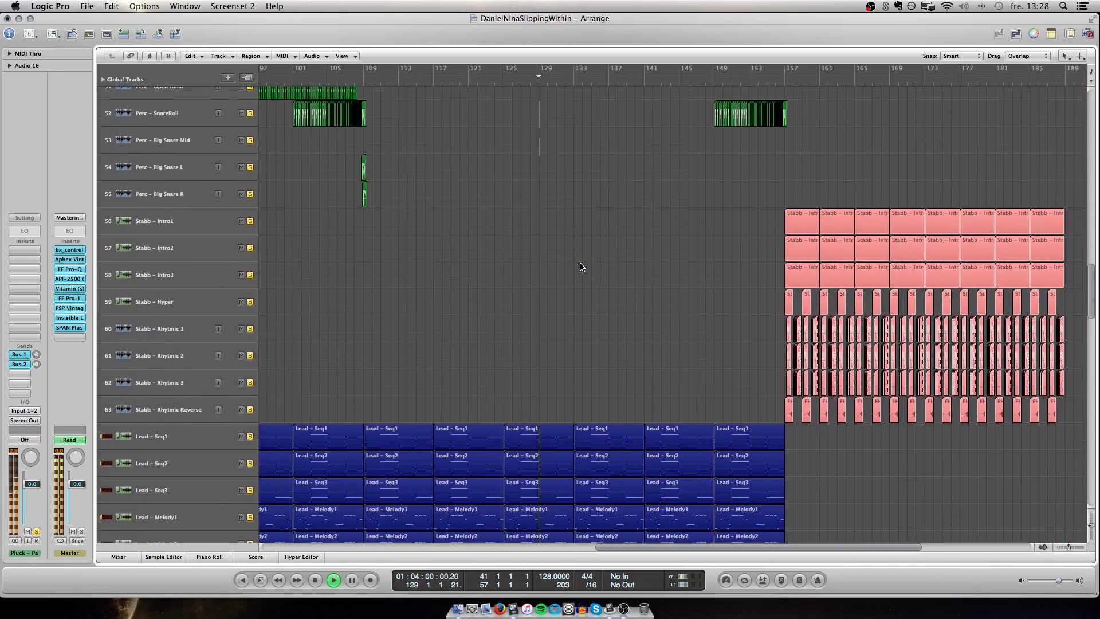
{"action": "scroll", "coordinate": [580, 266], "scroll_direction": "down", "scroll_amount": 20}
{"action": "scroll", "coordinate": [580, 266], "scroll_direction": "right", "scroll_amount": 2}
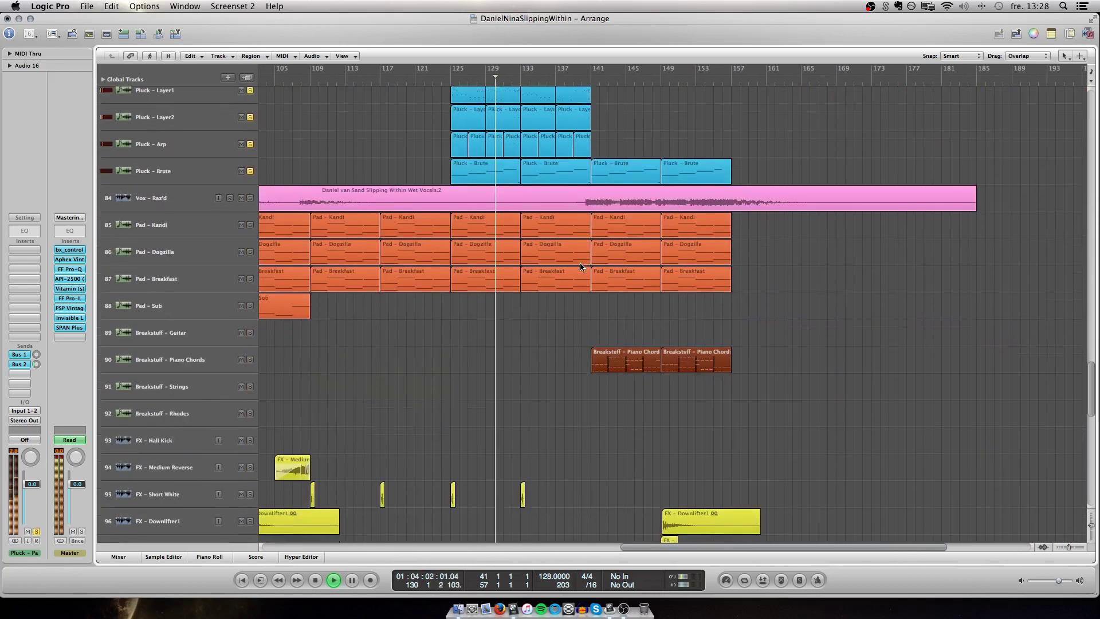
{"action": "scroll", "coordinate": [580, 266], "scroll_direction": "down", "scroll_amount": 2}
{"action": "scroll", "coordinate": [580, 267], "scroll_direction": "left", "scroll_amount": 2}
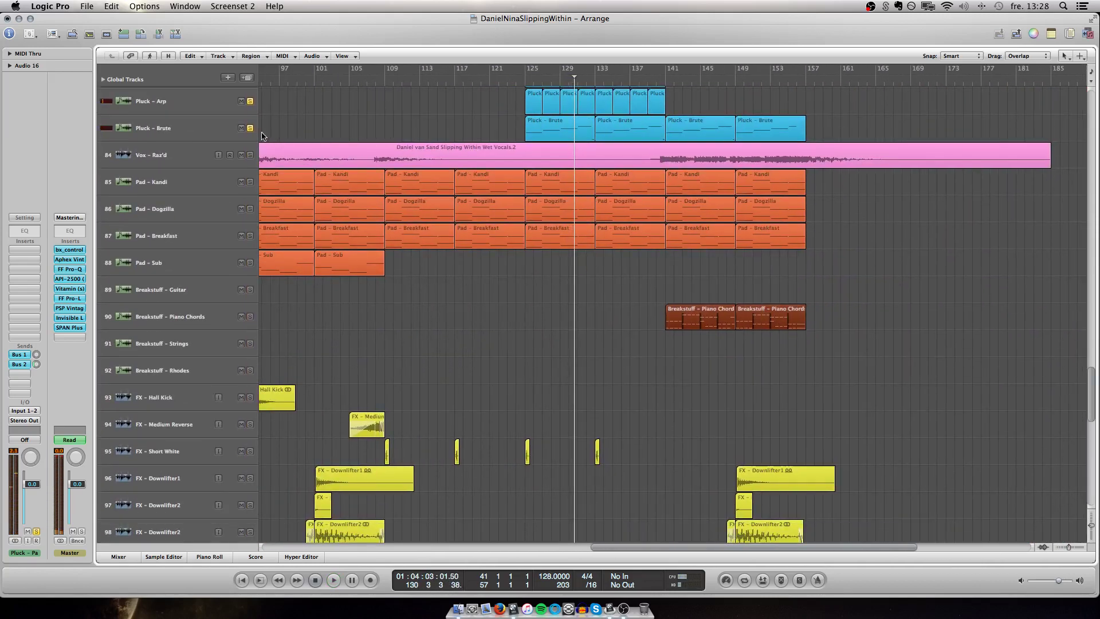
Select the Pad - Kandi track and set the loop range from bar 61 to bar 77
{"action": "scroll", "coordinate": [401, 230], "scroll_direction": "left", "scroll_amount": 16}
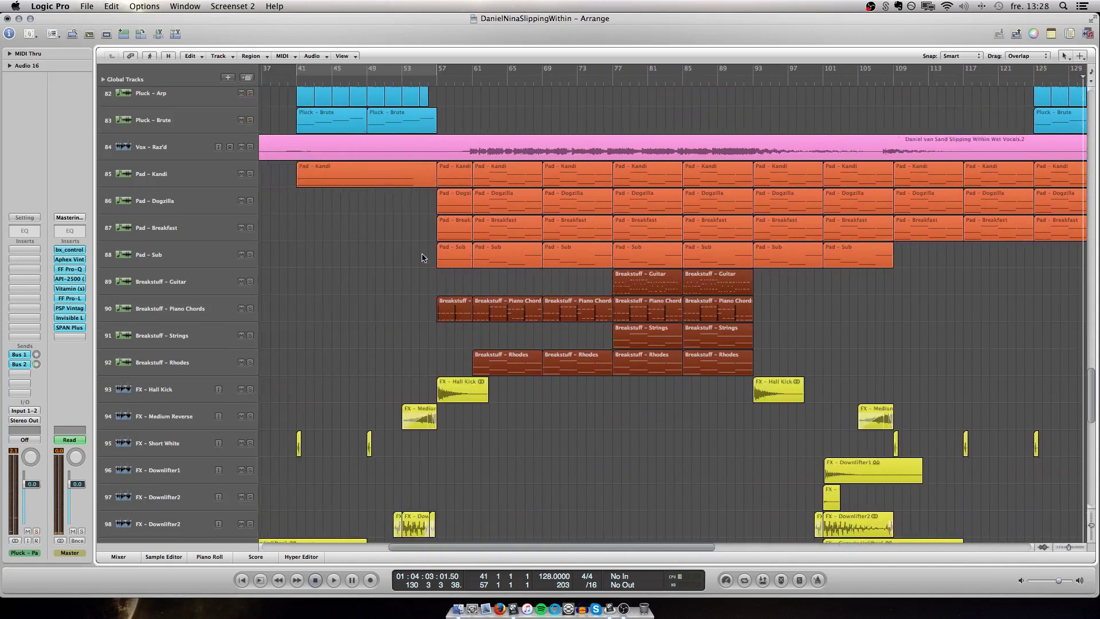
{"action": "left_click", "coordinate": [165, 185]}
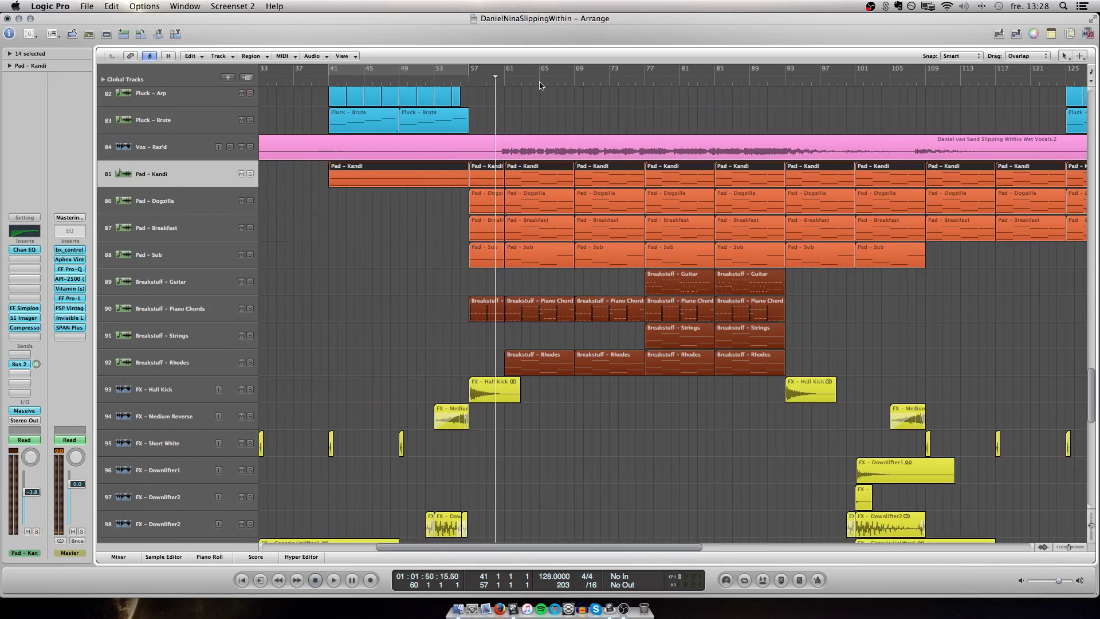
{"action": "left_click_drag", "start_coordinate": [505, 71], "coordinate": [646, 71]}
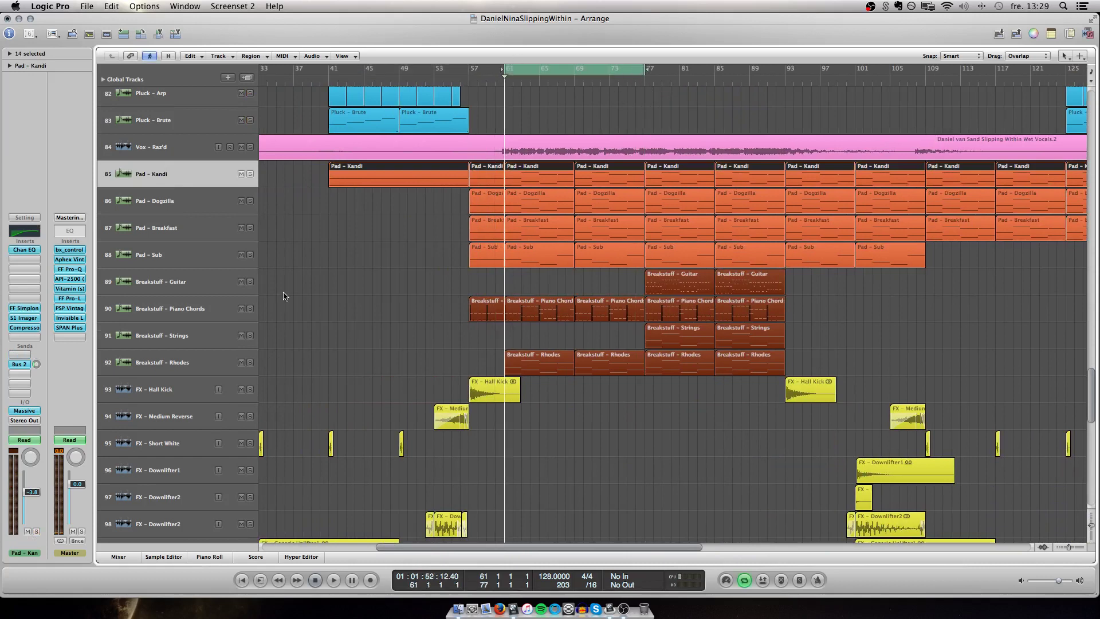
Solo the Pad - Kandi, Pad - Dogzilla and Pad - Breakfast tracks
{"action": "key", "text": "Down"}
{"action": "key", "text": "Down"}
{"action": "key", "text": "Down"}
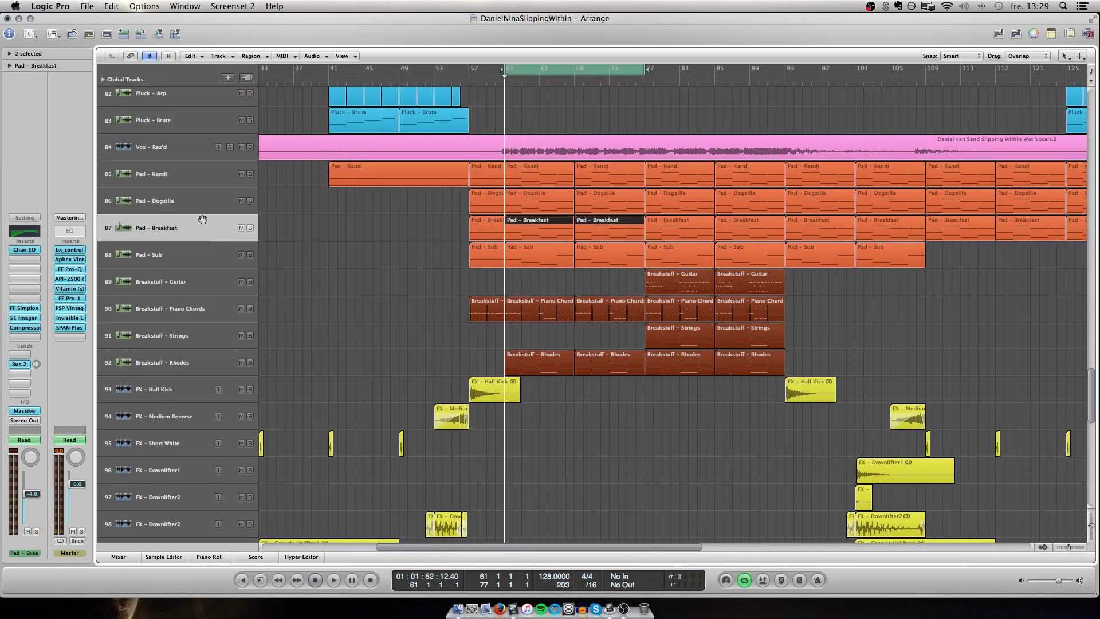
{"action": "key", "text": "Up"}
{"action": "key", "text": "Up"}
{"action": "key", "text": "Up"}
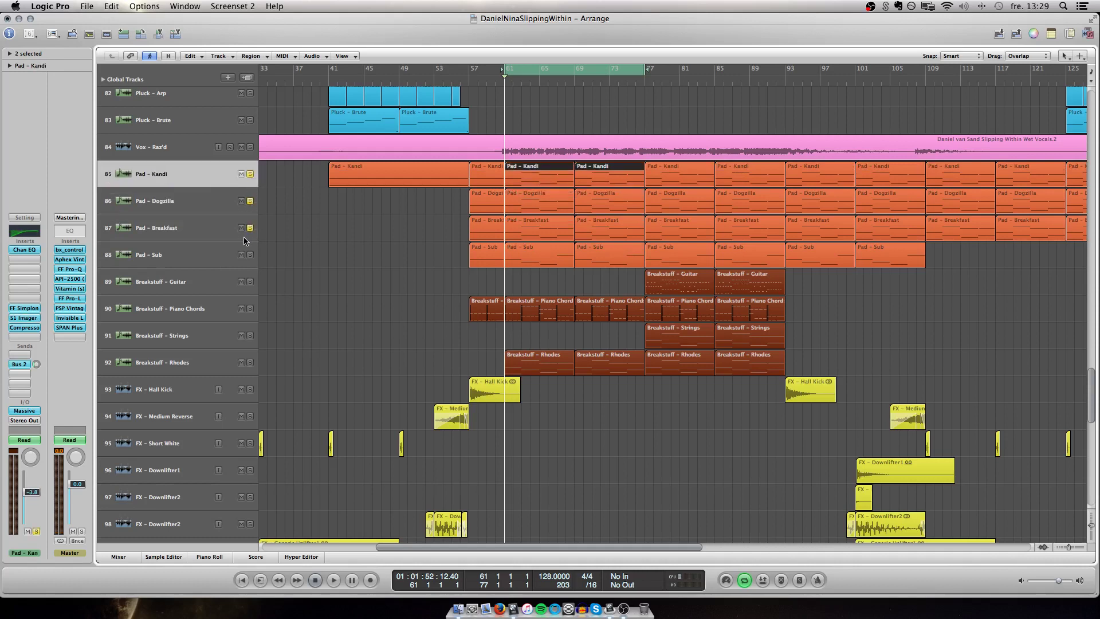
Start playback of the loop and add the Pad - Sub track to the soloed pads
{"action": "key", "text": "space"}
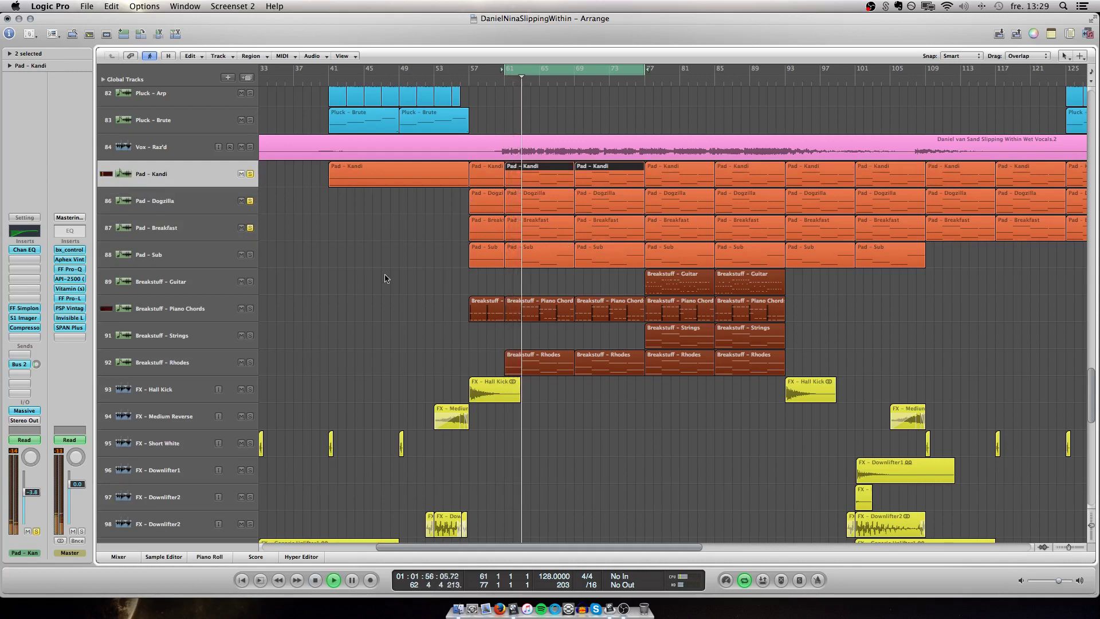
{"action": "left_click", "coordinate": [221, 254]}
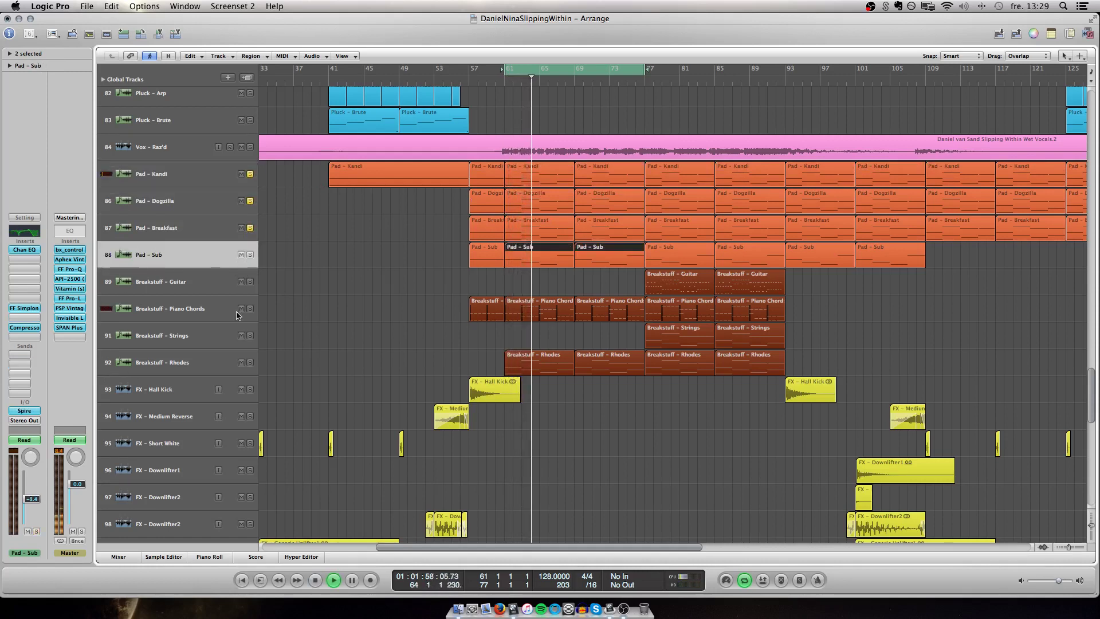
{"action": "left_click", "coordinate": [250, 256]}
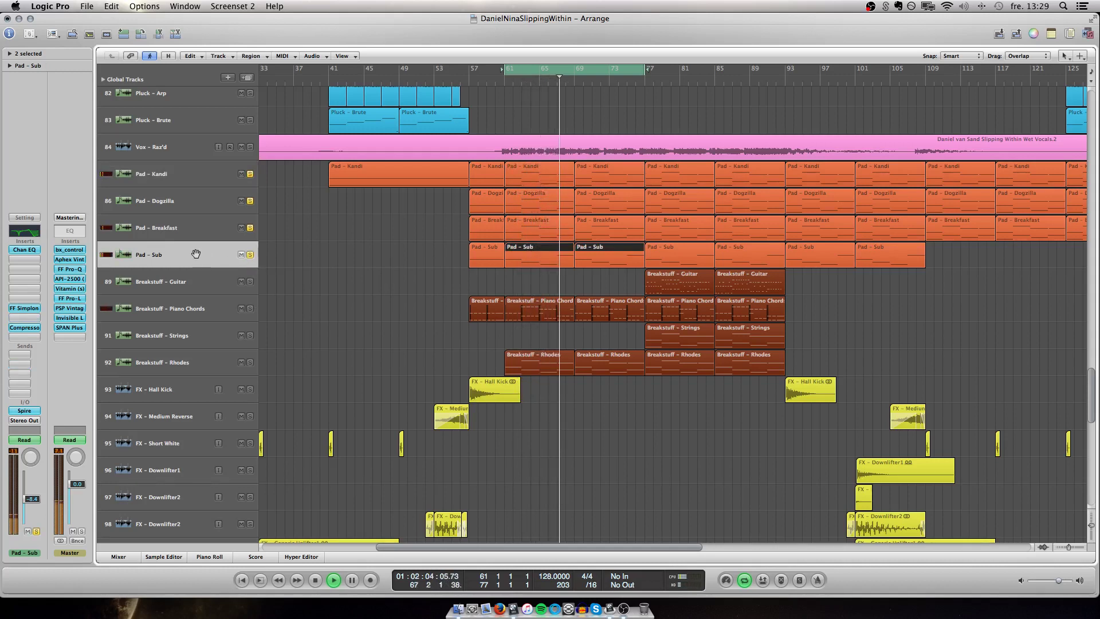
Solo the Breakstuff - Piano Chords track along with the four pads
{"action": "key", "text": "ctrl+Down"}
{"action": "key", "text": "ctrl+Down"}
{"action": "key", "text": "ctrl+Down"}
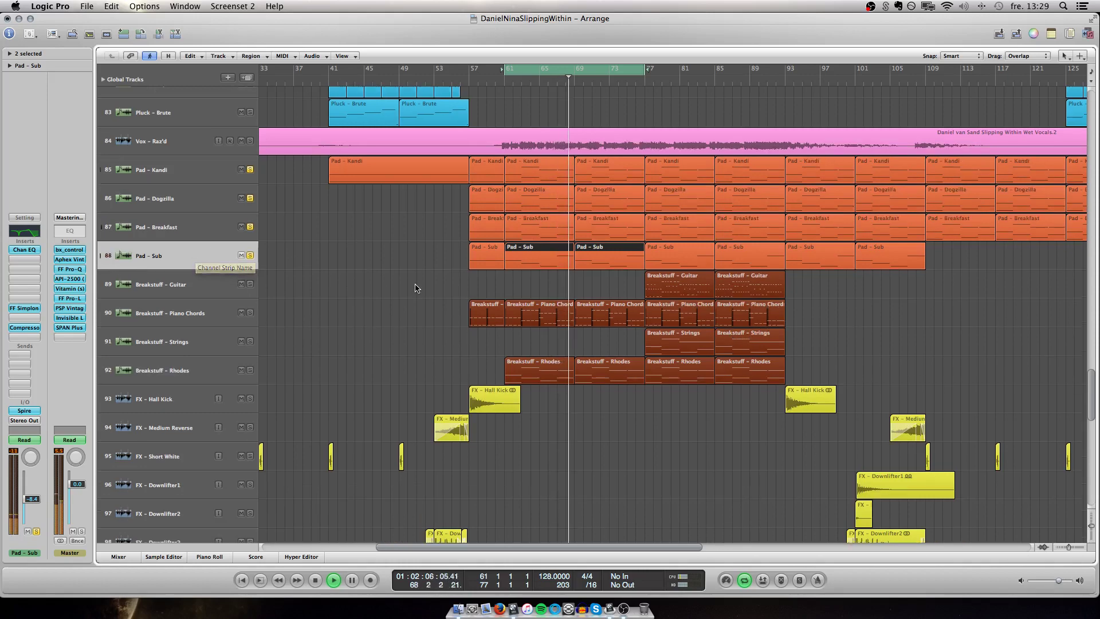
{"action": "key", "text": "ctrl+Right"}
{"action": "key", "text": "ctrl+Right"}
{"action": "key", "text": "ctrl+Right"}
{"action": "scroll", "coordinate": [417, 287], "scroll_direction": "down", "scroll_amount": 1}
{"action": "scroll", "coordinate": [416, 288], "scroll_direction": "down", "scroll_amount": 1}
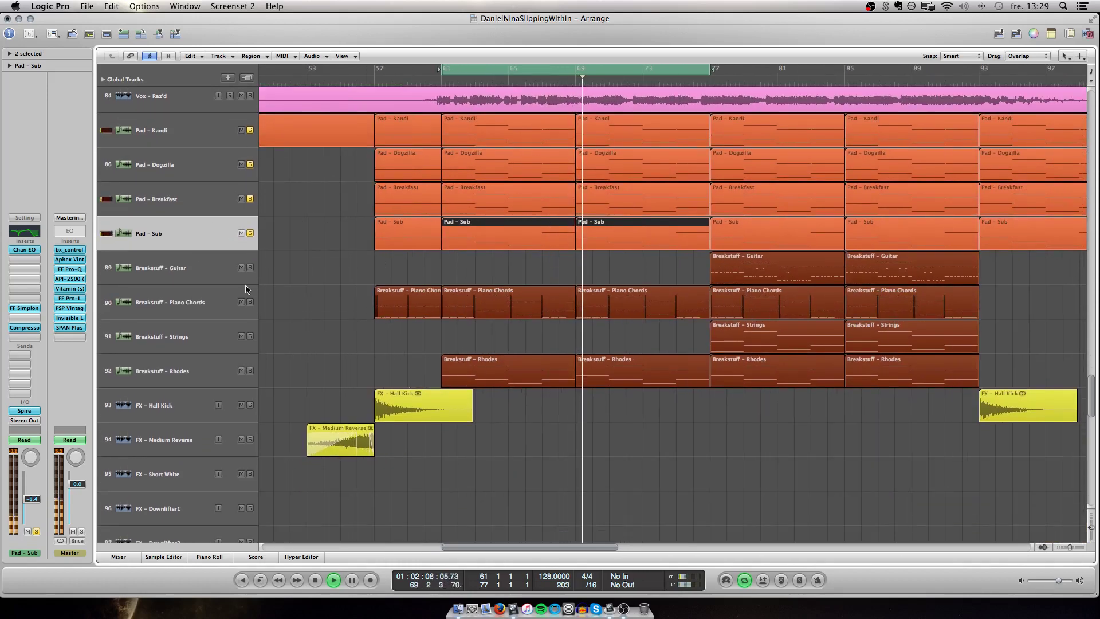
{"action": "left_click", "coordinate": [313, 316]}
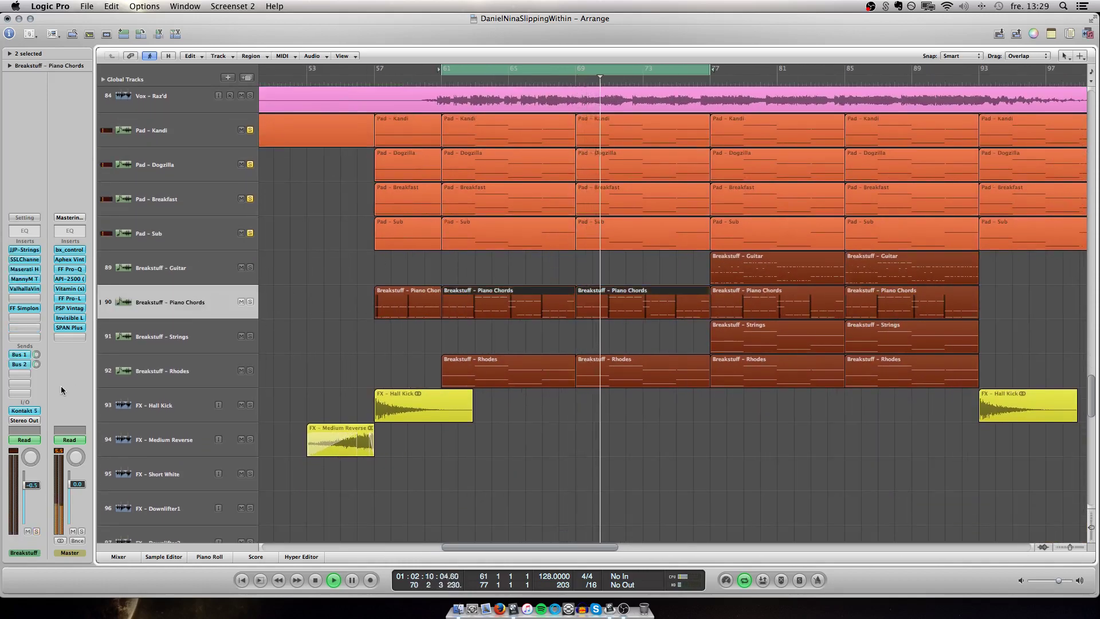
{"action": "left_click", "coordinate": [250, 303]}
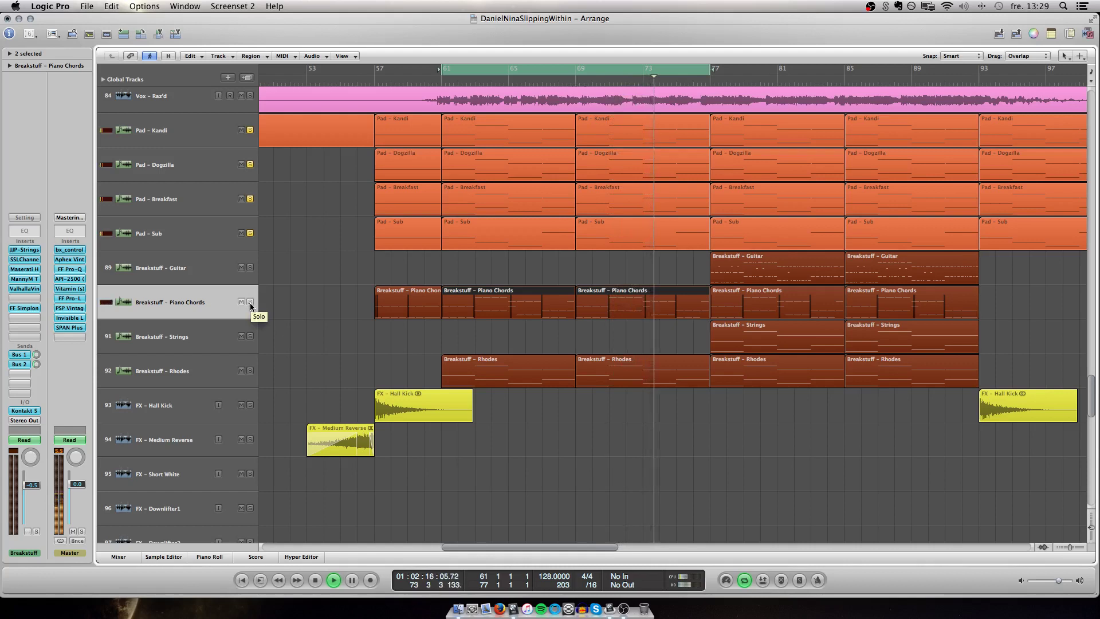
Remove the solo from Pad - Kandi, Pad - Dogzilla and Pad - Breakfast
{"action": "left_click", "coordinate": [250, 130]}
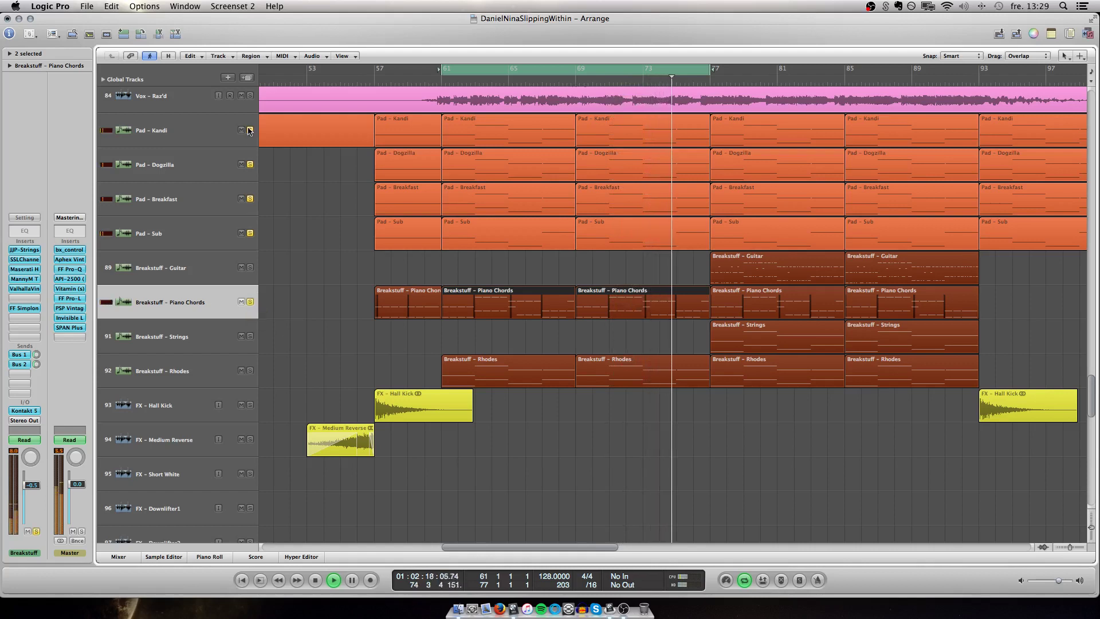
{"action": "left_click", "coordinate": [250, 165]}
{"action": "left_click", "coordinate": [249, 199]}
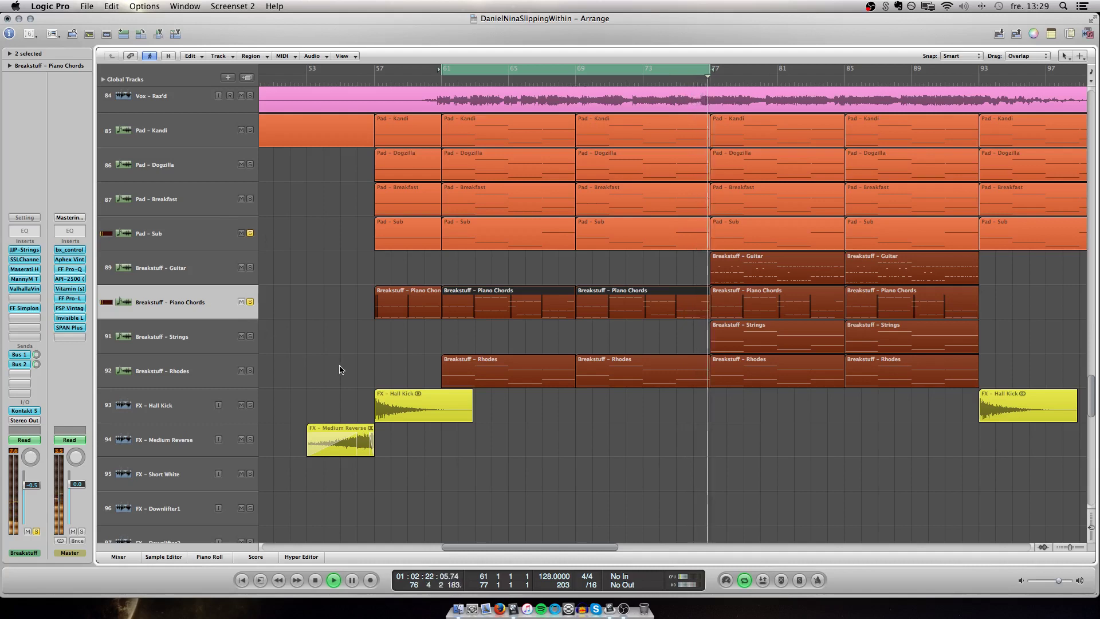
Solo Breakstuff - Rhodes and take Pad - Sub and Breakstuff - Piano Chords out of solo
{"action": "left_click", "coordinate": [120, 372]}
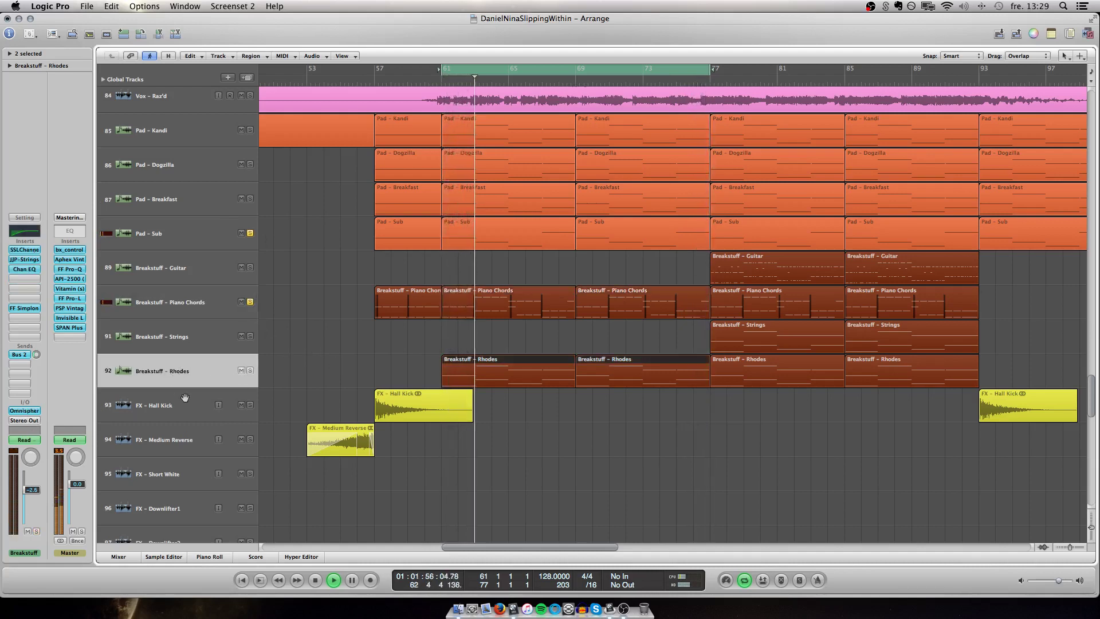
{"action": "left_click", "coordinate": [250, 370]}
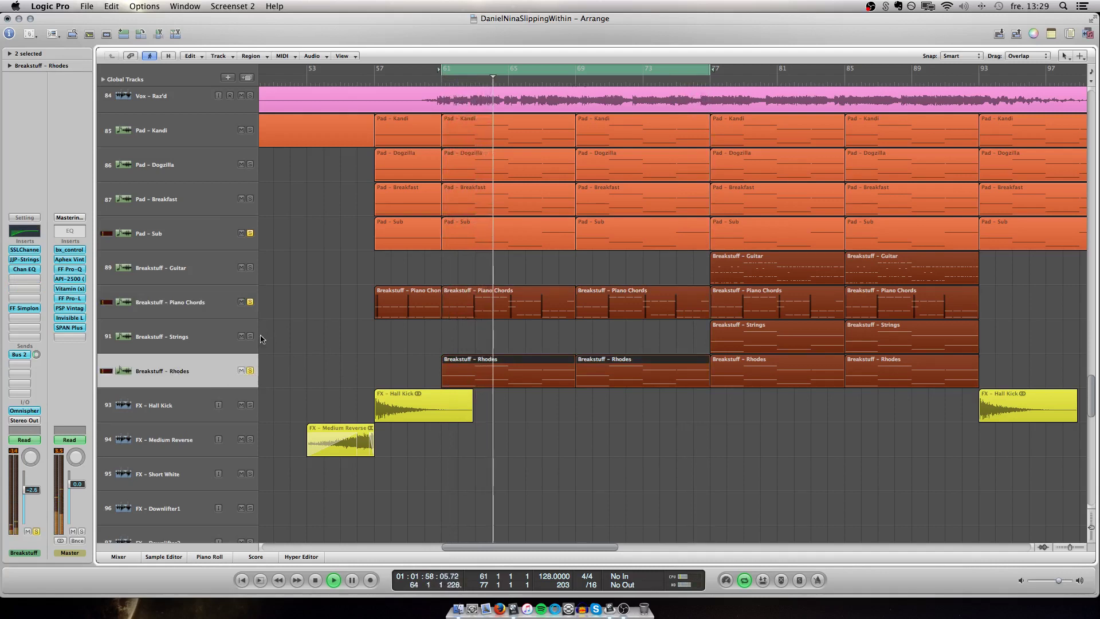
{"action": "left_click", "coordinate": [250, 233]}
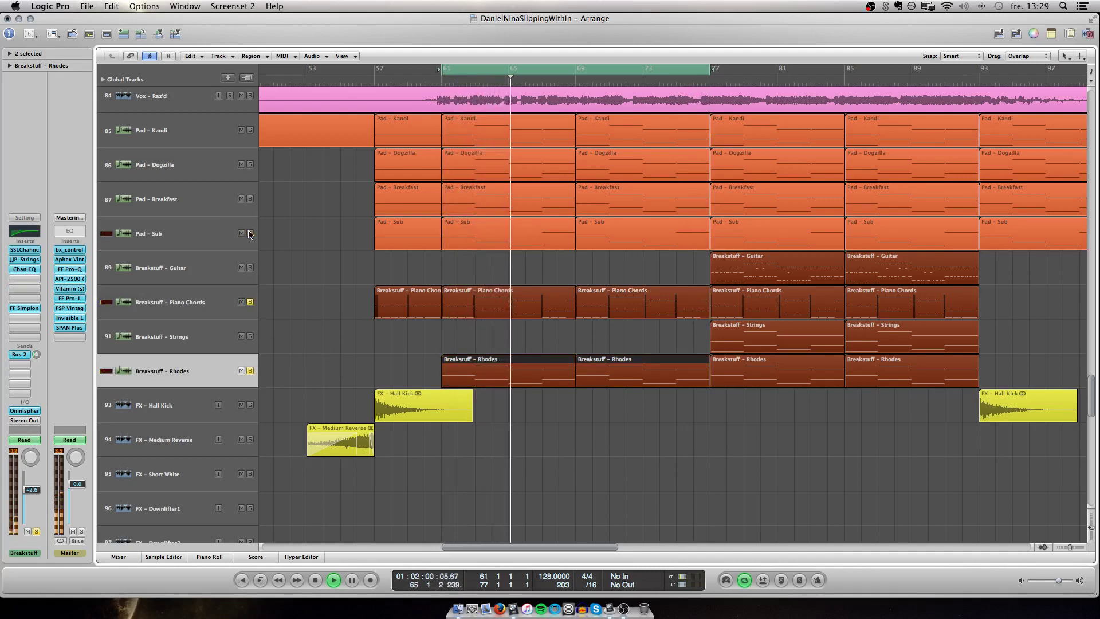
{"action": "left_click", "coordinate": [250, 302]}
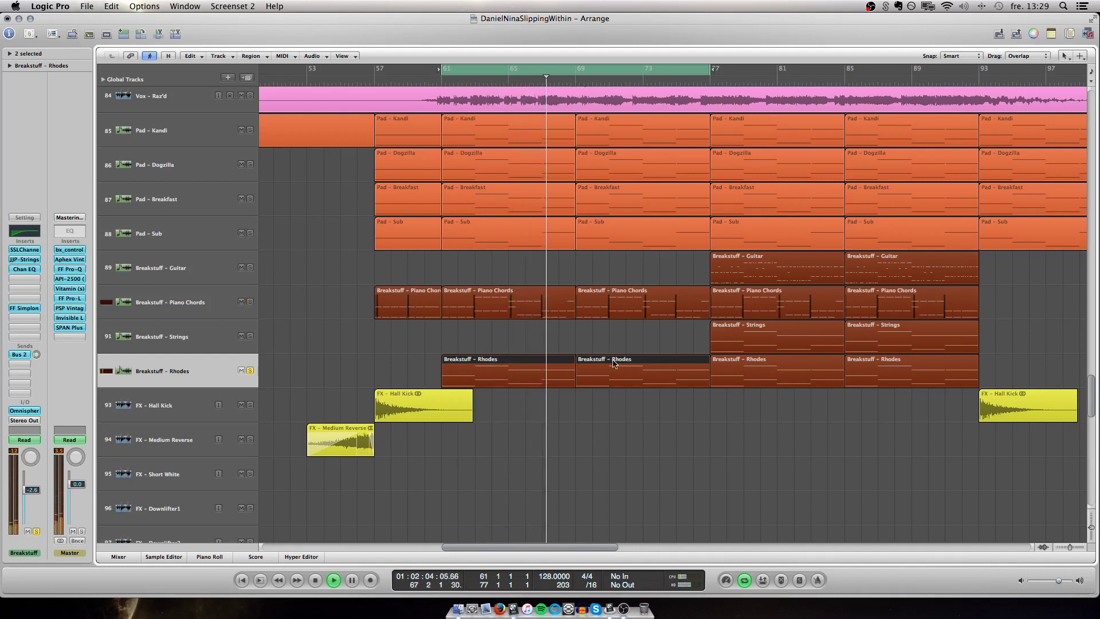
Move the loop range to bars 77 to 93 and play it with Breakstuff - Strings soloed alongside the Rhodes
{"action": "scroll", "coordinate": [576, 70], "scroll_direction": "right", "scroll_amount": 5}
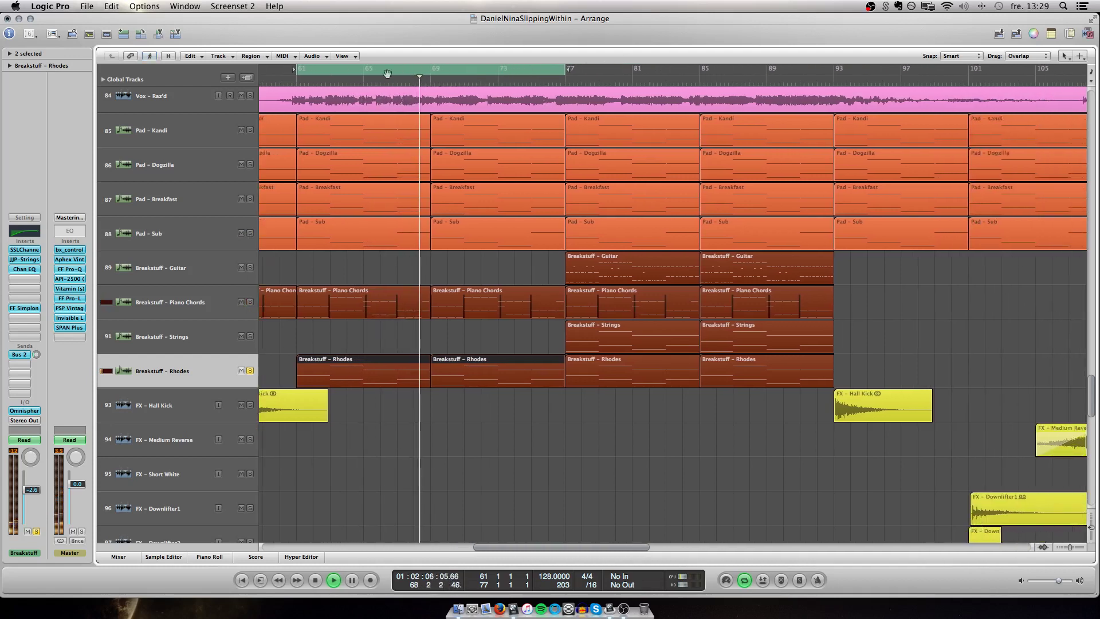
{"action": "left_click_drag", "start_coordinate": [387, 73], "coordinate": [642, 65]}
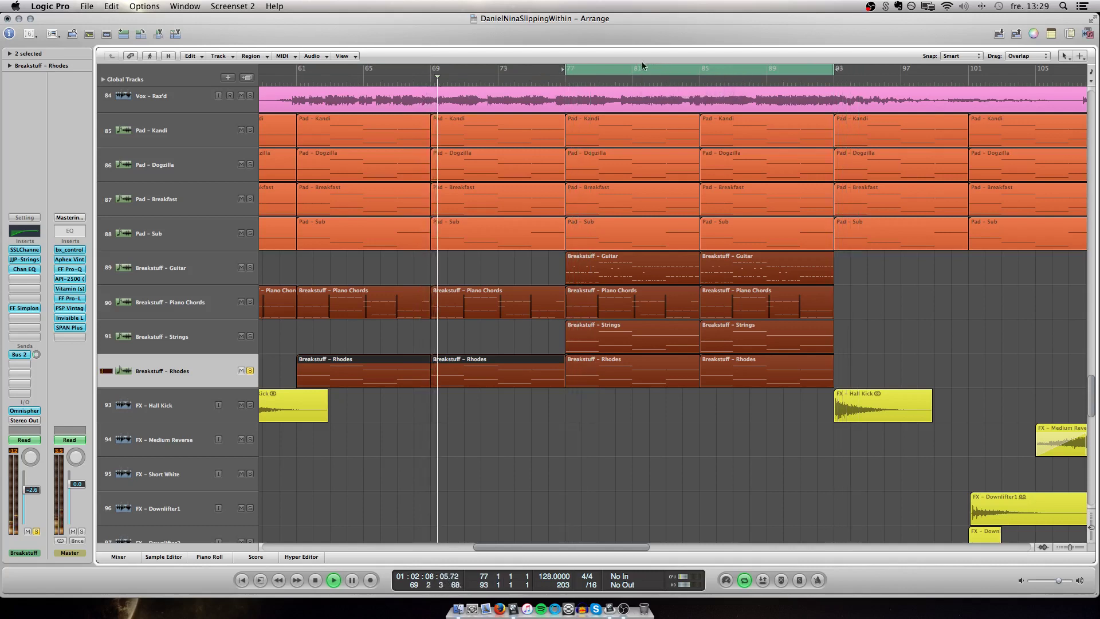
{"action": "left_click", "coordinate": [250, 335]}
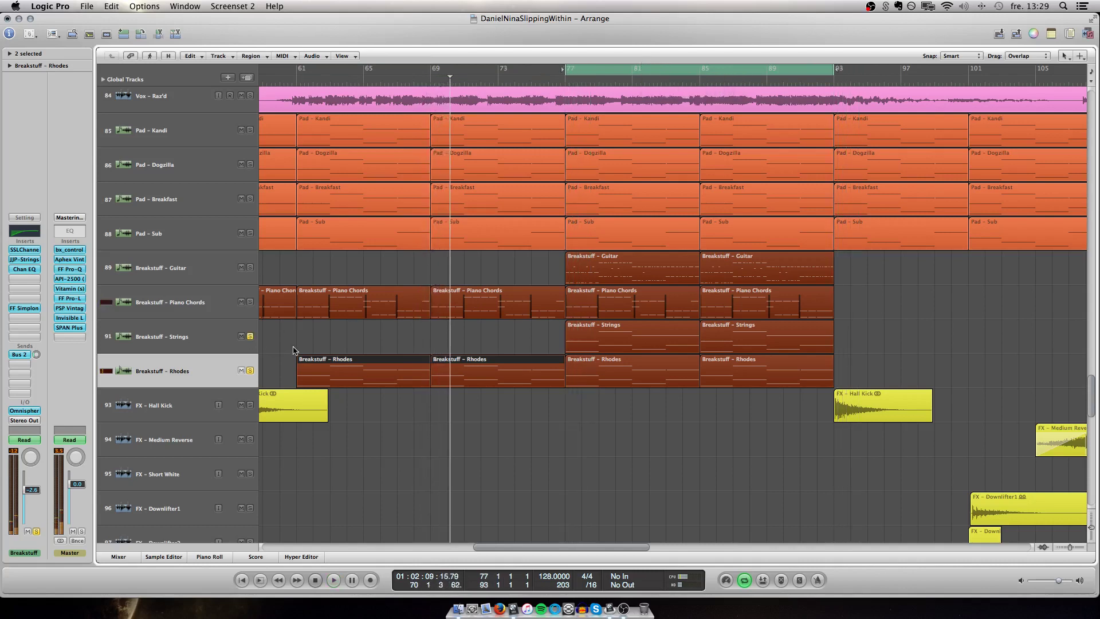
{"action": "left_click", "coordinate": [177, 338]}
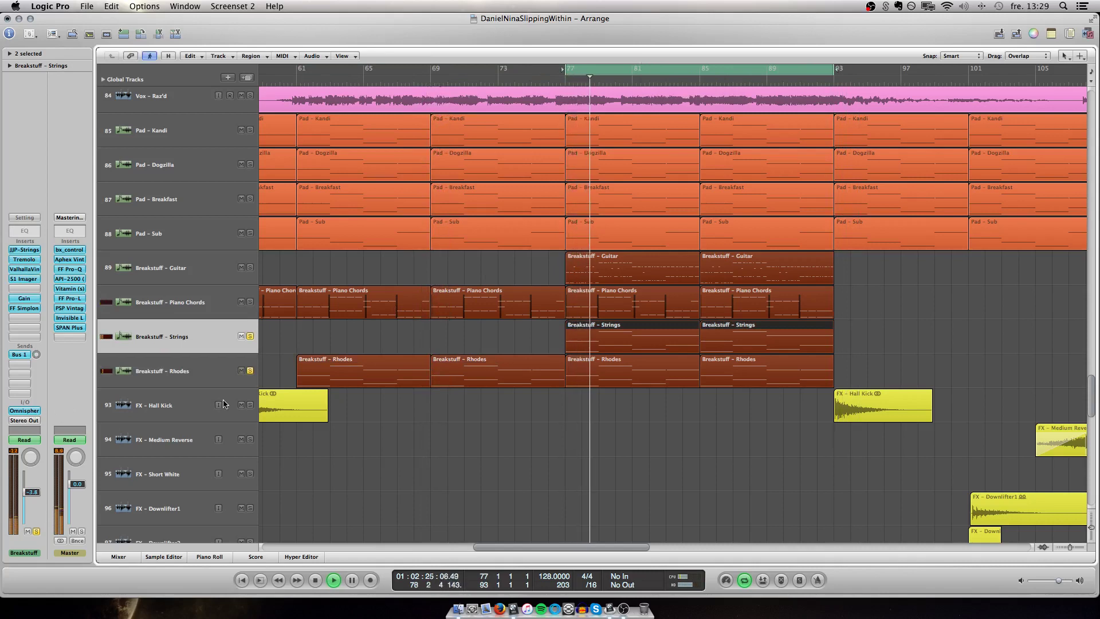
Solo Breakstuff - Guitar and take Breakstuff - Strings and Breakstuff - Rhodes out of solo
{"action": "scroll", "coordinate": [461, 366], "scroll_direction": "right", "scroll_amount": 3}
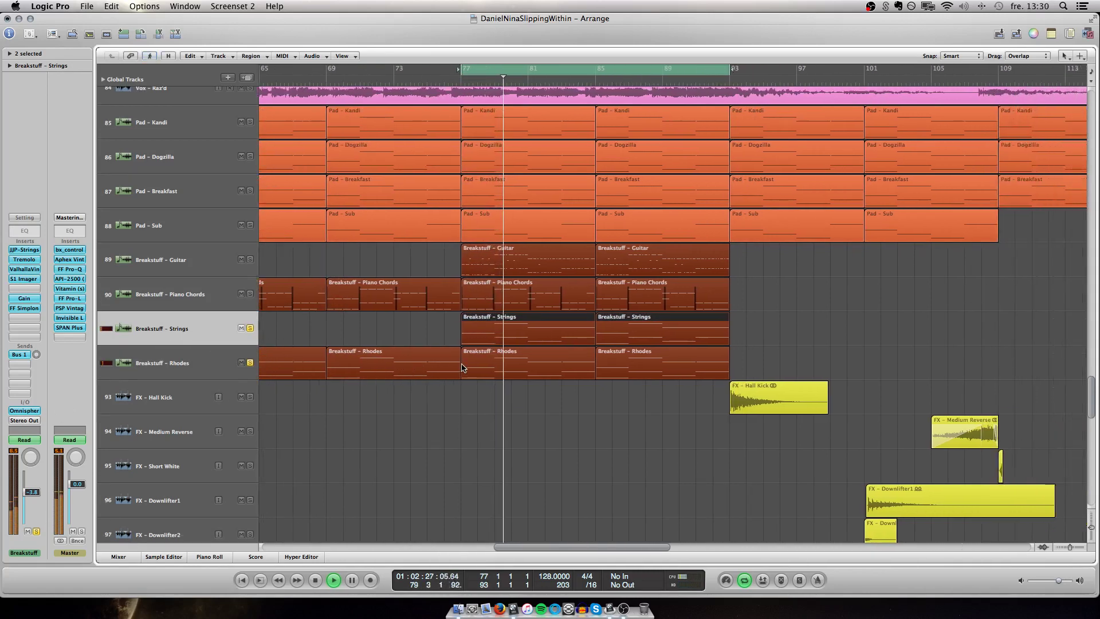
{"action": "scroll", "coordinate": [462, 367], "scroll_direction": "down", "scroll_amount": 2}
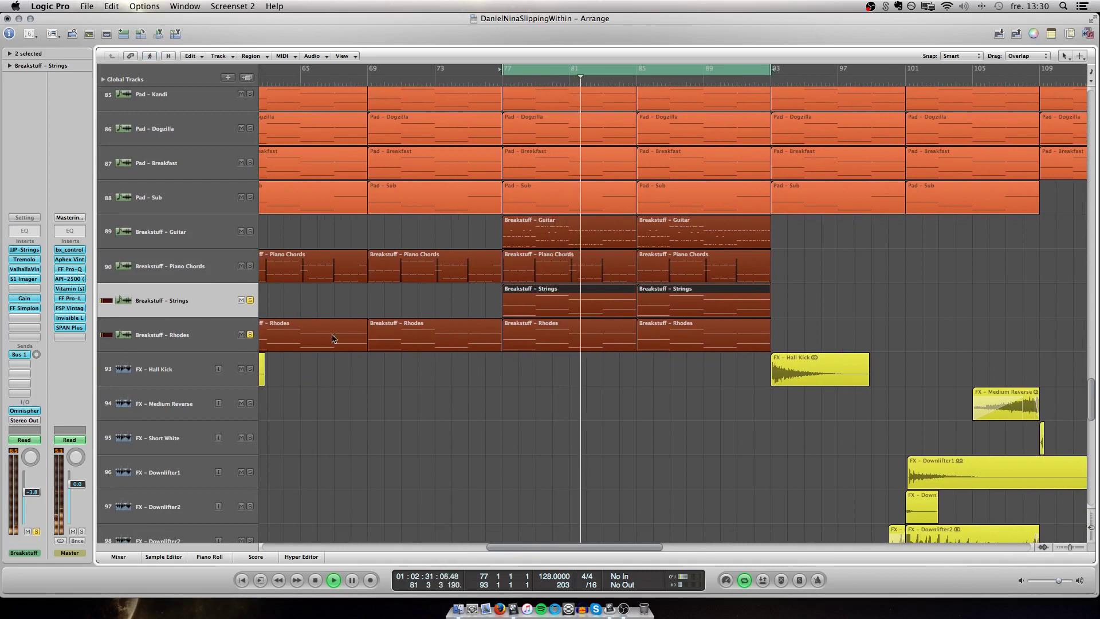
{"action": "scroll", "coordinate": [334, 338], "scroll_direction": "up", "scroll_amount": 1}
{"action": "scroll", "coordinate": [334, 339], "scroll_direction": "left", "scroll_amount": 1}
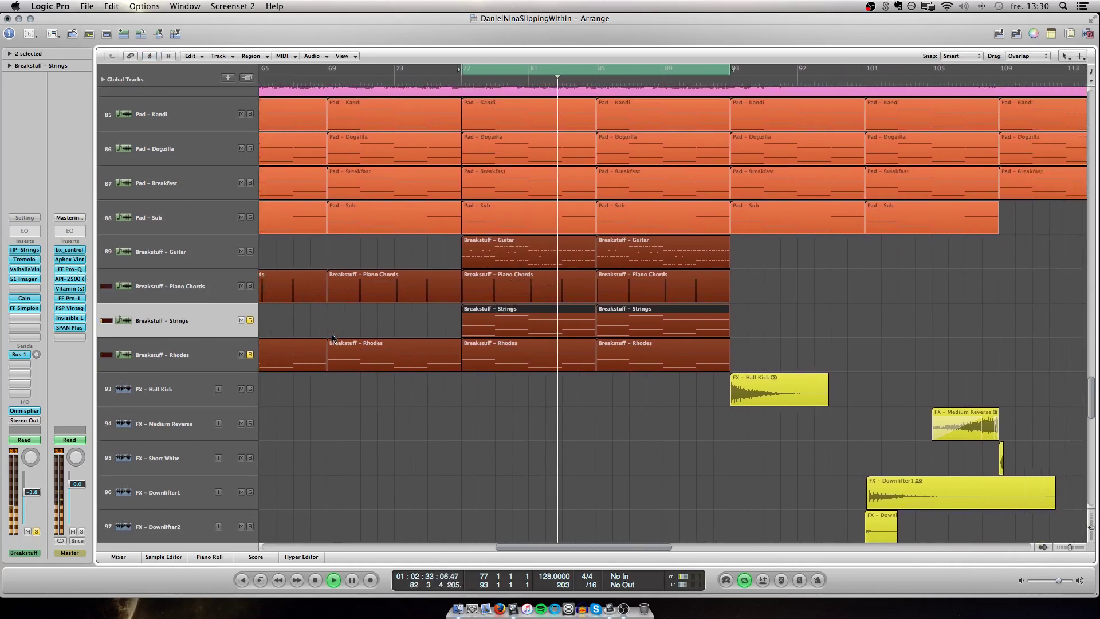
{"action": "left_click", "coordinate": [174, 256]}
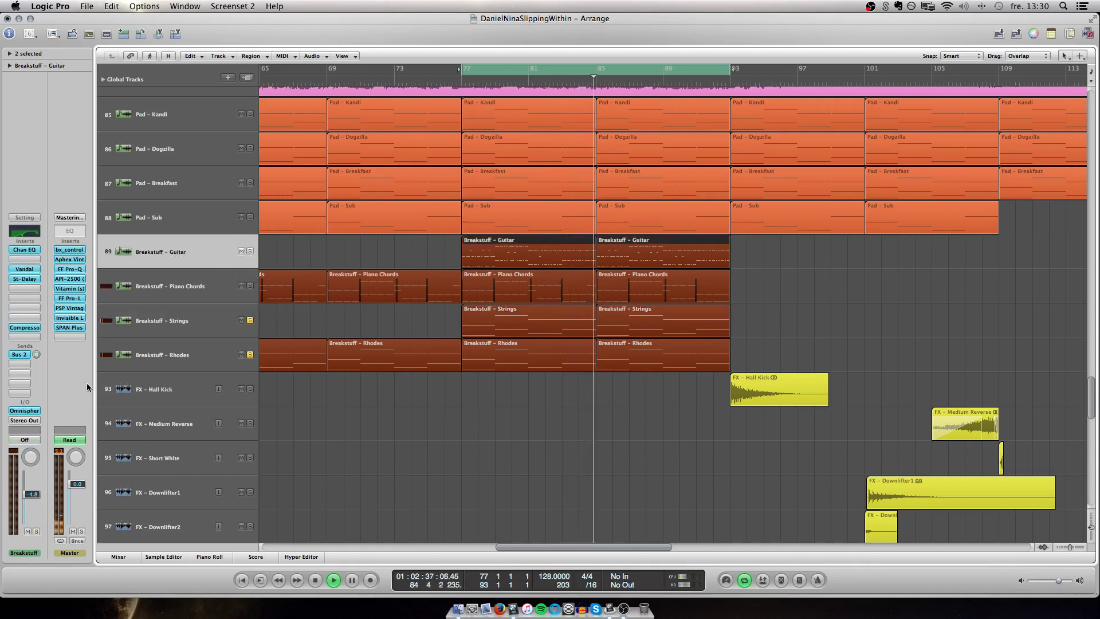
{"action": "left_click", "coordinate": [250, 252]}
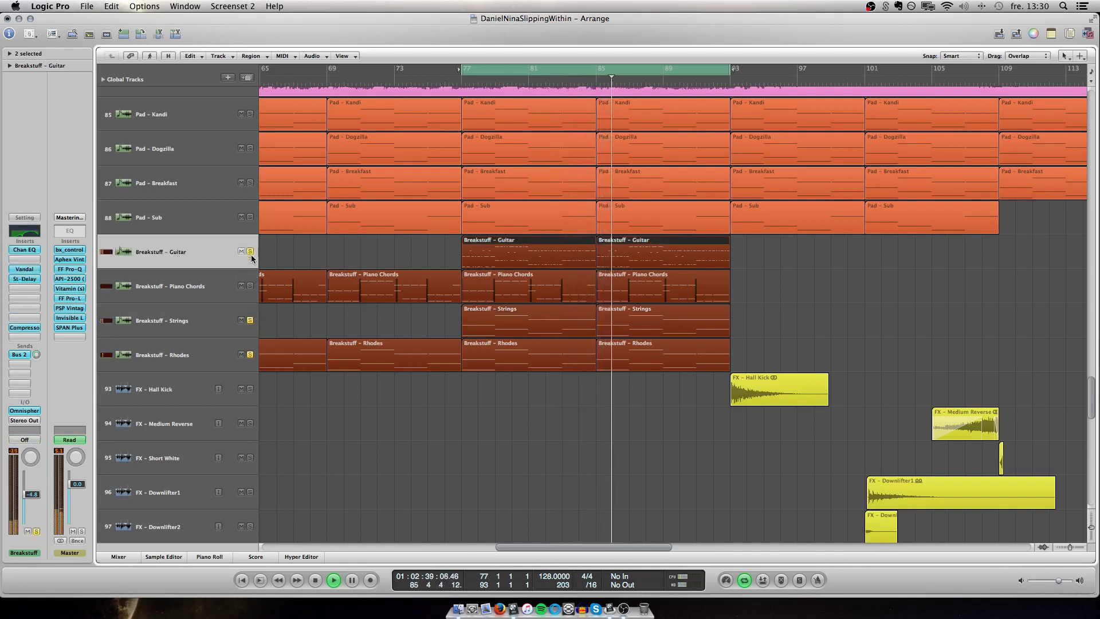
{"action": "left_click", "coordinate": [250, 320]}
{"action": "left_click", "coordinate": [250, 354]}
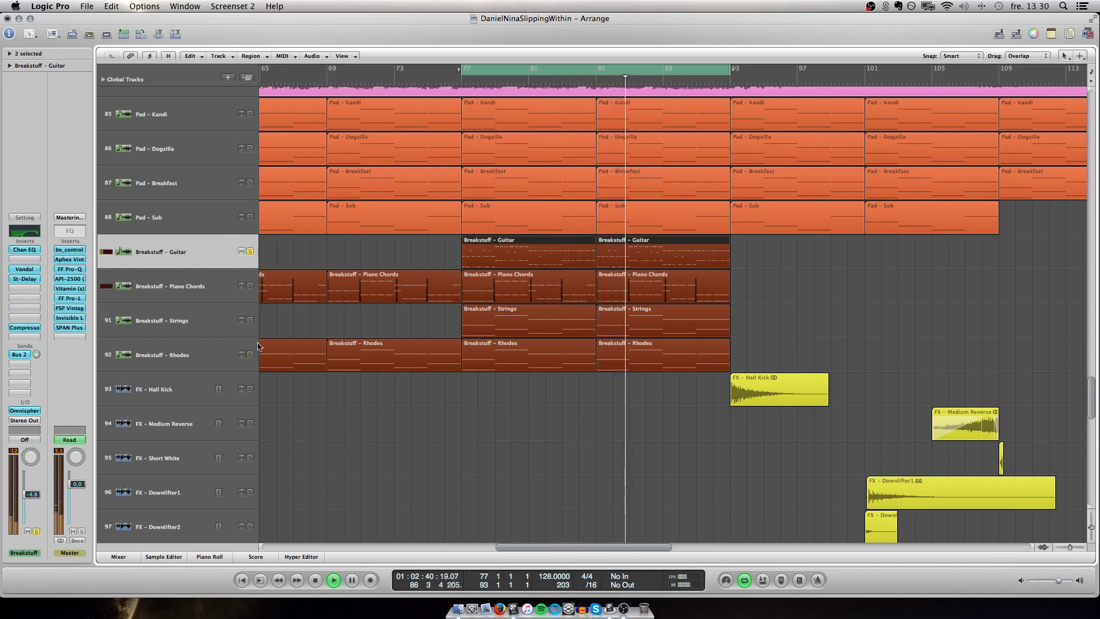
Solo Breakstuff - Piano Chords, Strings and Rhodes together with the guitar, and stop playback after listening
{"action": "left_click", "coordinate": [250, 286]}
{"action": "left_click", "coordinate": [251, 321]}
{"action": "left_click", "coordinate": [251, 354]}
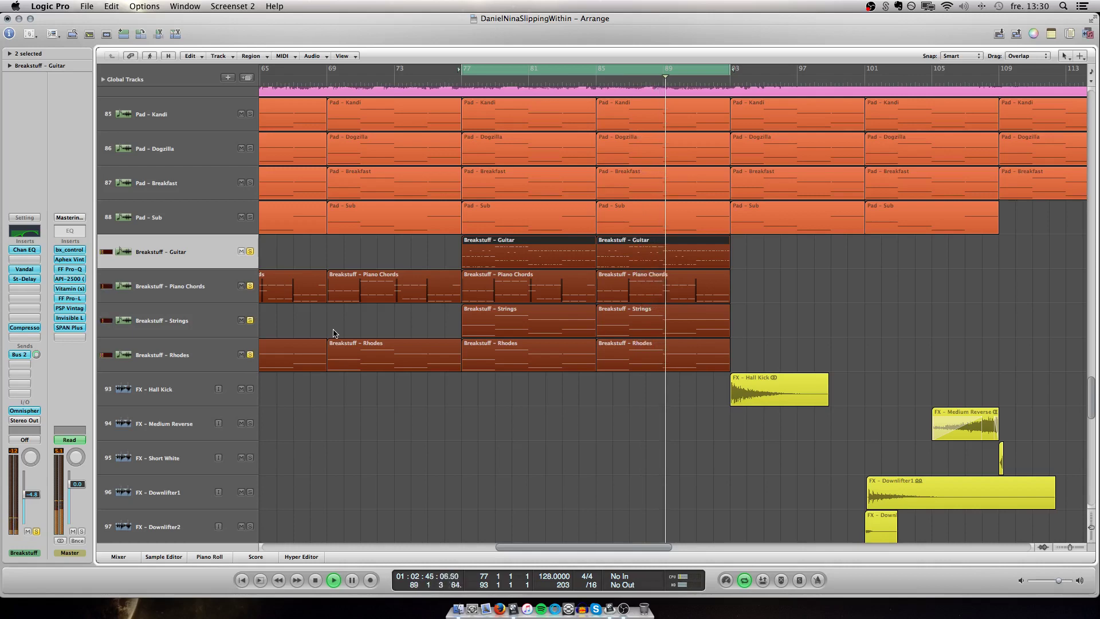
{"action": "key", "text": "ctrl+Left"}
{"action": "key", "text": "ctrl+Up"}
{"action": "key", "text": "ctrl+Left"}
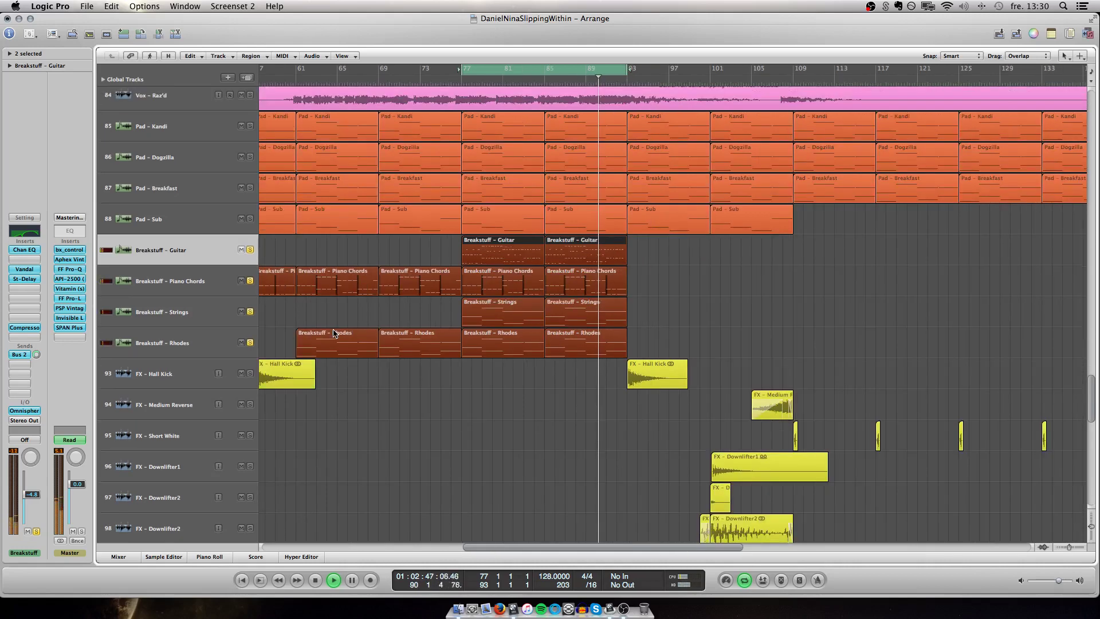
{"action": "key", "text": "ctrl+Left"}
{"action": "scroll", "coordinate": [336, 333], "scroll_direction": "right", "scroll_amount": 3}
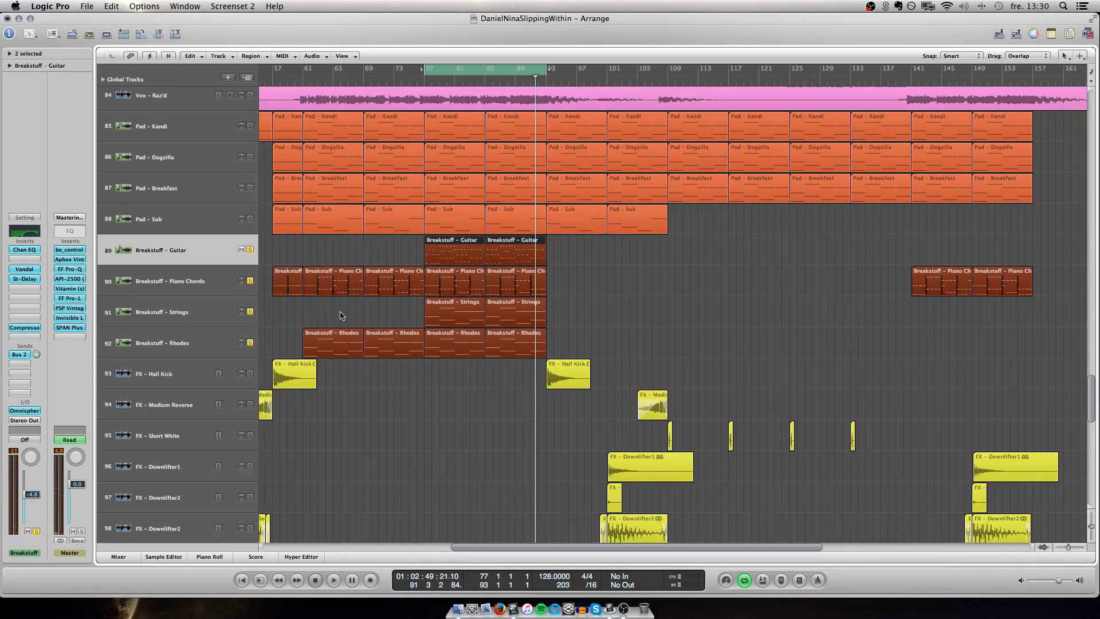
Select all Breakstuff guitar, piano chords, strings and Rhodes regions between bars 77 and 93
{"action": "key", "text": "ctrl+Right"}
{"action": "key", "text": "ctrl+Right"}
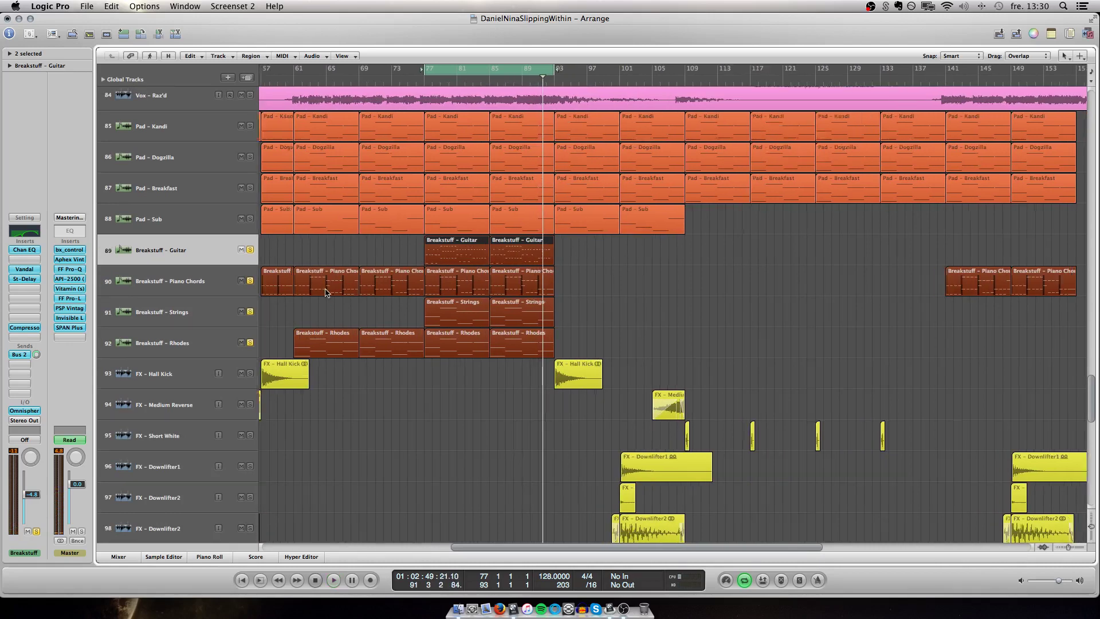
{"action": "left_click_drag", "start_coordinate": [683, 253], "coordinate": [467, 338]}
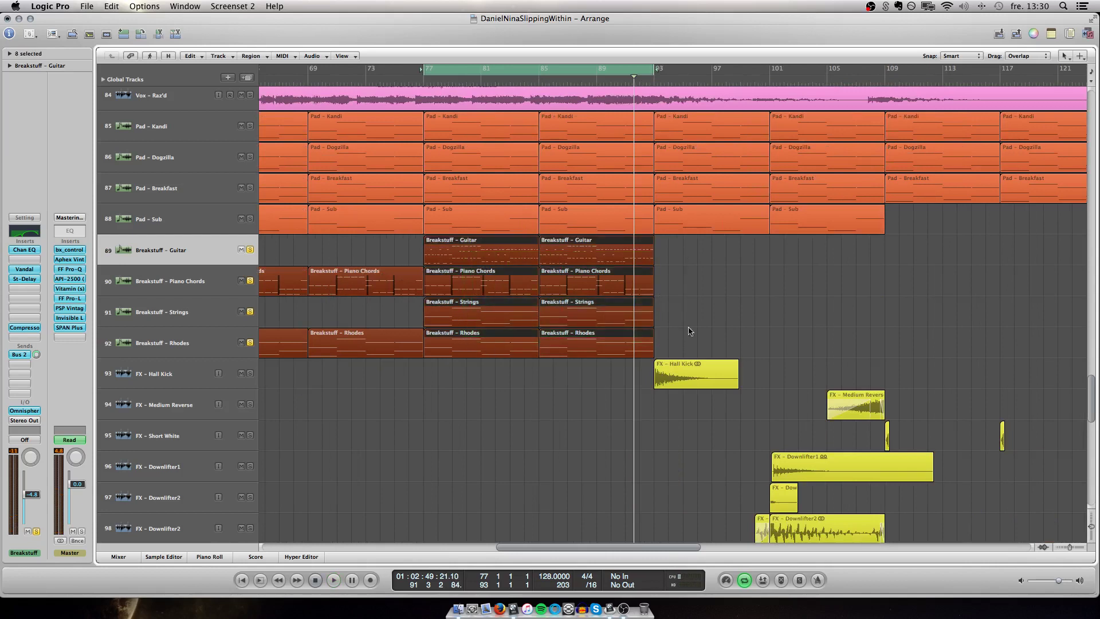
{"action": "scroll", "coordinate": [583, 287], "scroll_direction": "left", "scroll_amount": 2}
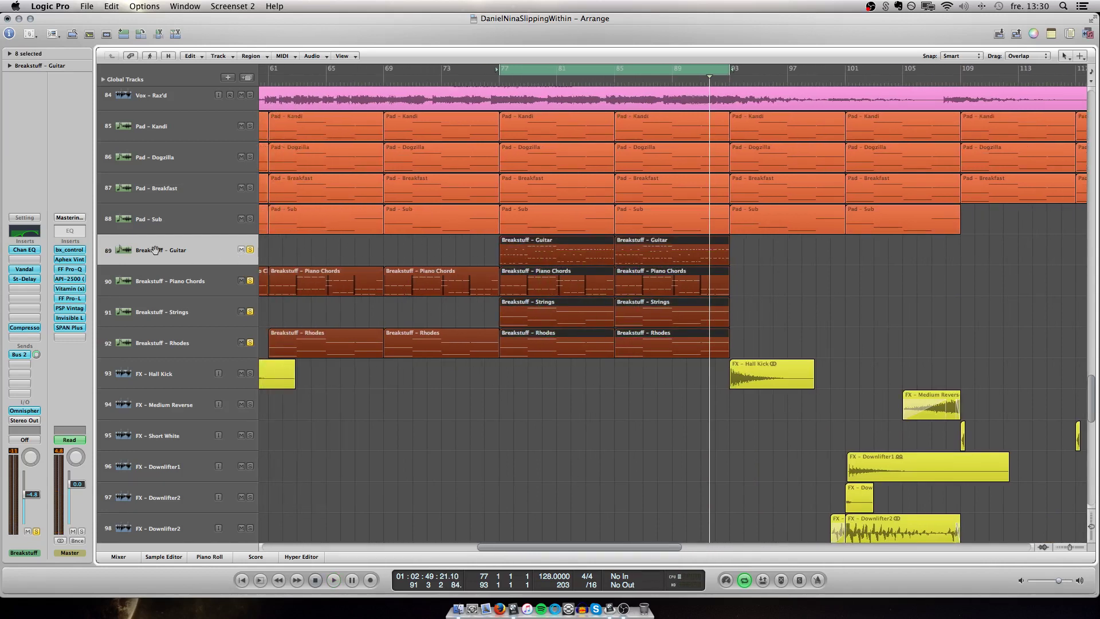
Select the Breakstuff - Piano Chords, Strings and Rhodes tracks one after another
{"action": "left_click", "coordinate": [186, 282]}
{"action": "left_click", "coordinate": [173, 314]}
{"action": "left_click", "coordinate": [188, 348]}
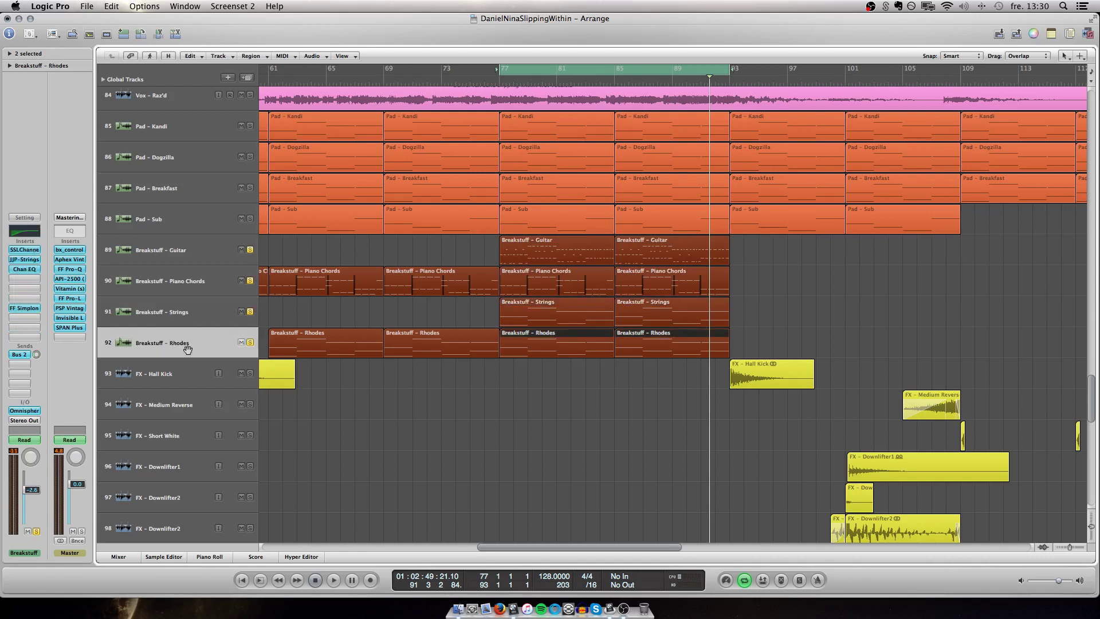
Solo the Kandi, Dogzilla, Breakfast and Sub pads alongside the Breakstuff tracks and play the loop from bar 77
{"action": "scroll", "coordinate": [450, 328], "scroll_direction": "right", "scroll_amount": 3}
{"action": "scroll", "coordinate": [441, 315], "scroll_direction": "up", "scroll_amount": 1}
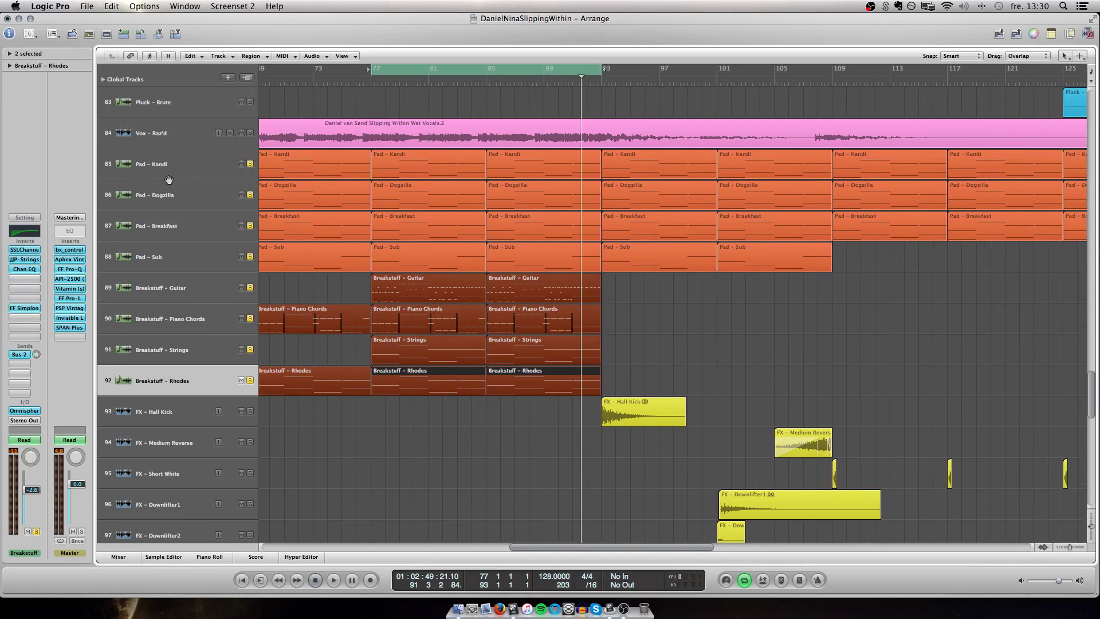
{"action": "key", "text": "space"}
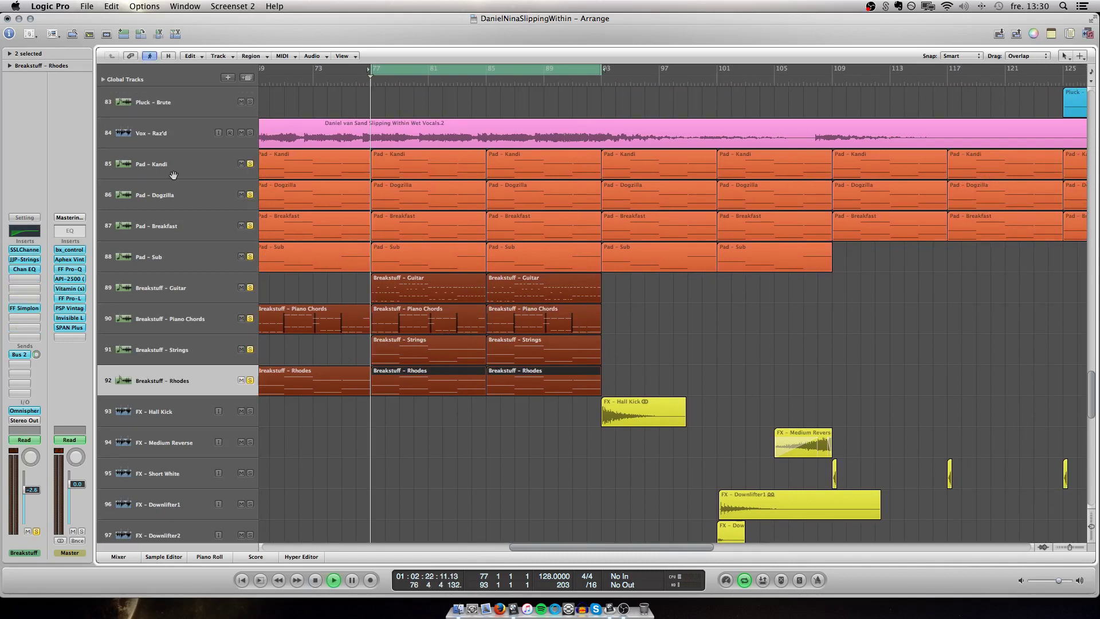
{"action": "scroll", "coordinate": [367, 283], "scroll_direction": "left", "scroll_amount": 3}
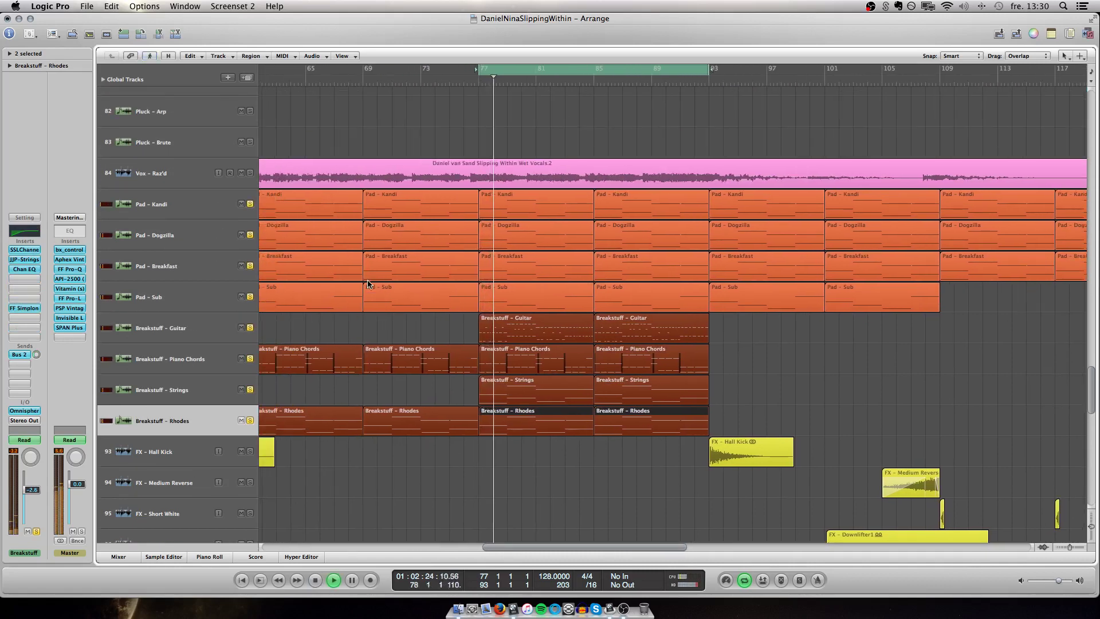
{"action": "scroll", "coordinate": [465, 344], "scroll_direction": "down", "scroll_amount": 6}
{"action": "key", "text": "ctrl+alt+Left"}
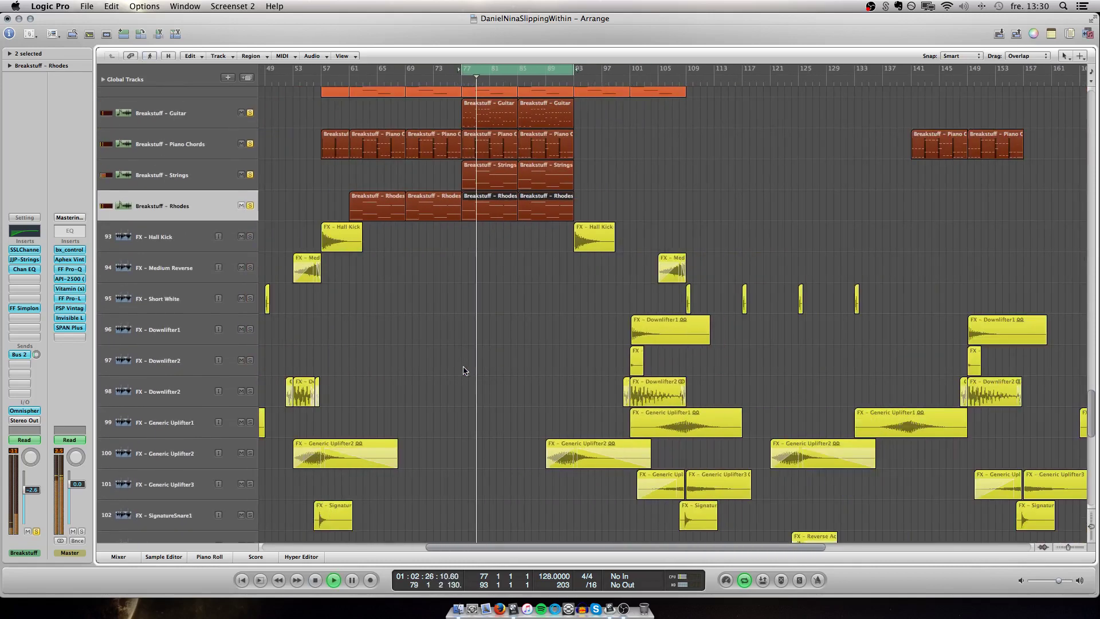
Move the Vox - Raz'd track below Breakstuff - Rhodes
{"action": "scroll", "coordinate": [464, 371], "scroll_direction": "up", "scroll_amount": 8}
{"action": "scroll", "coordinate": [464, 372], "scroll_direction": "left", "scroll_amount": 2}
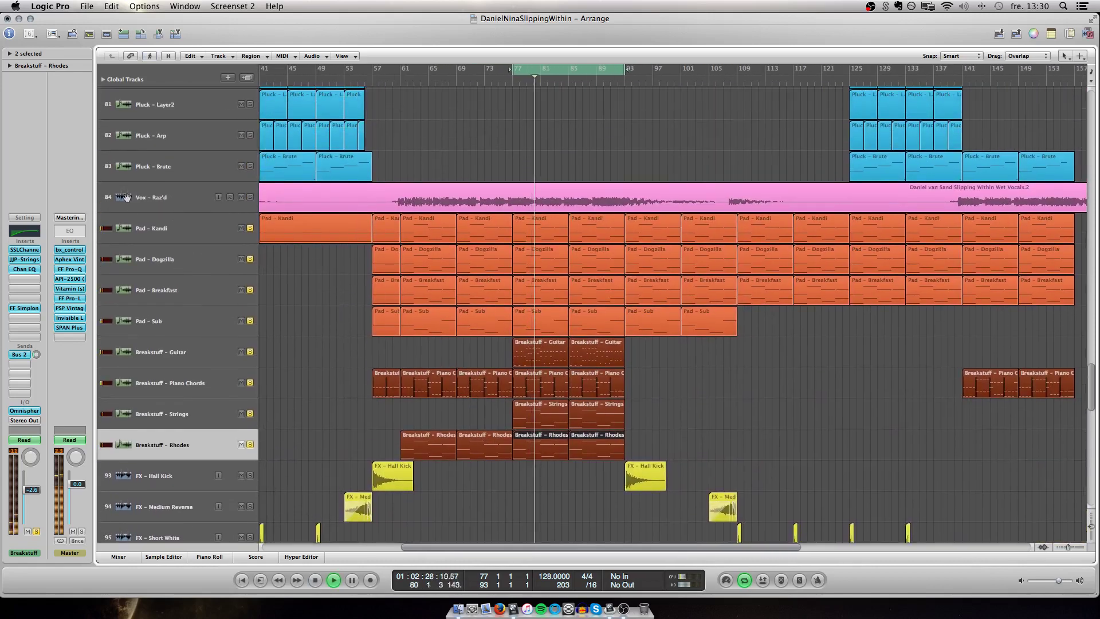
{"action": "left_click_drag", "start_coordinate": [137, 200], "coordinate": [146, 447]}
Turn off looping and add the lead and pluck tracks, from Lead - Seq1 to Pluck - Brute, to the solo
{"action": "scroll", "coordinate": [461, 305], "scroll_direction": "up", "scroll_amount": 8}
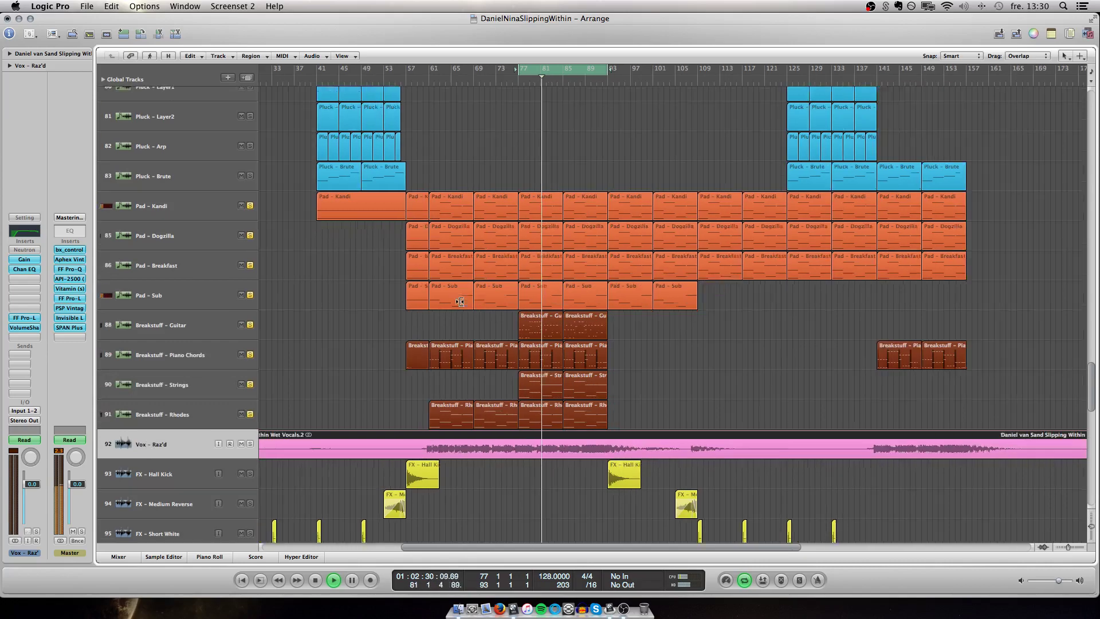
{"action": "scroll", "coordinate": [461, 305], "scroll_direction": "up", "scroll_amount": 8}
{"action": "scroll", "coordinate": [459, 305], "scroll_direction": "up", "scroll_amount": 15}
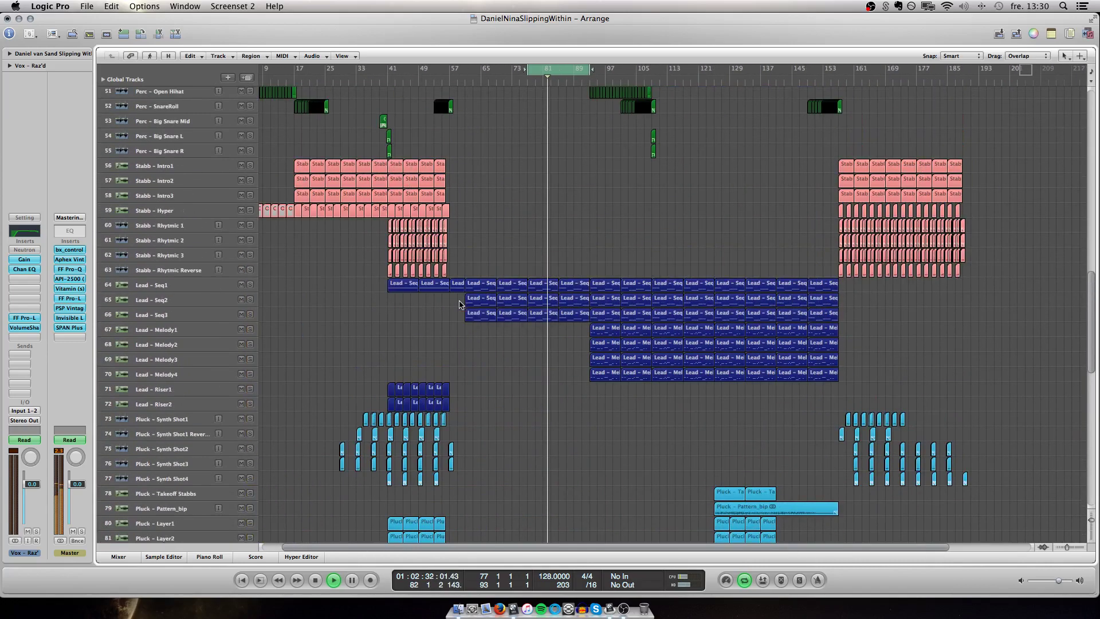
{"action": "scroll", "coordinate": [459, 305], "scroll_direction": "down", "scroll_amount": 20}
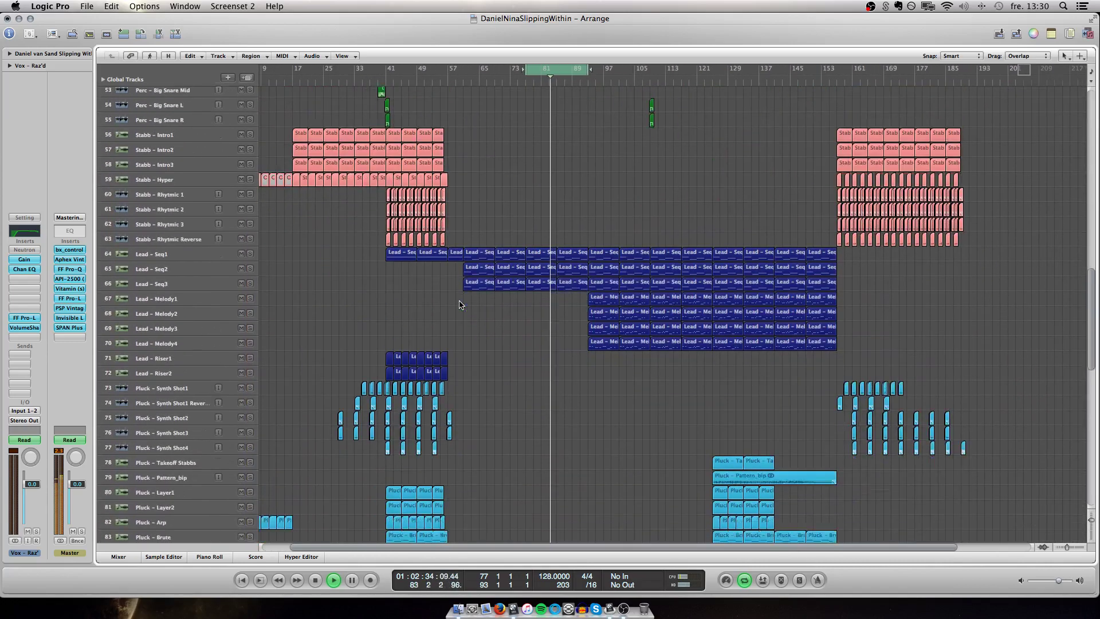
{"action": "scroll", "coordinate": [465, 137], "scroll_direction": "up", "scroll_amount": 5}
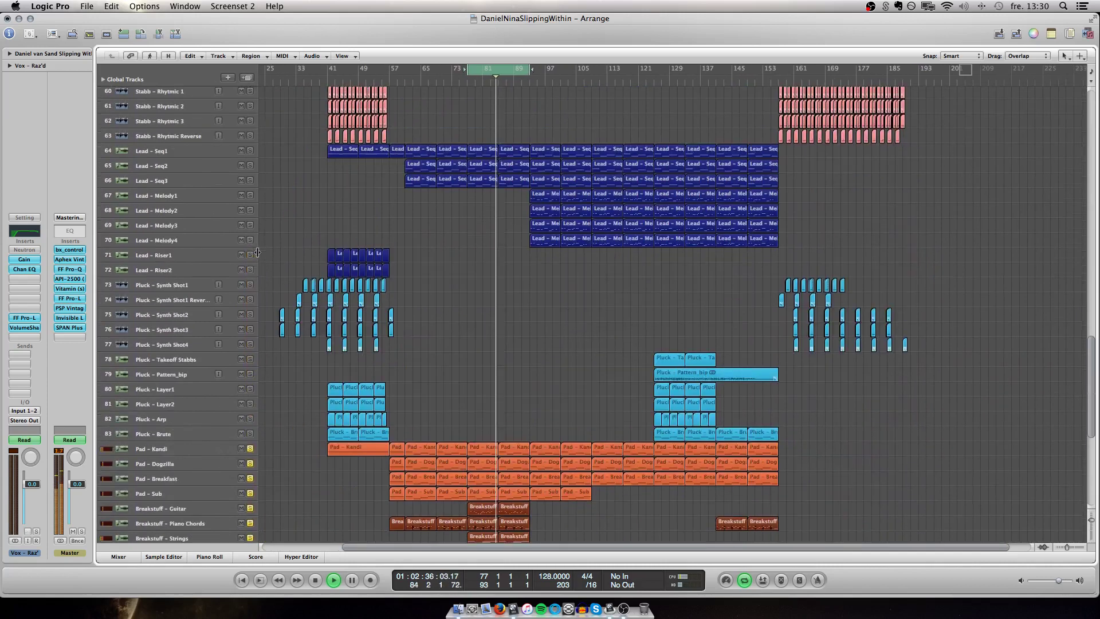
{"action": "left_click", "coordinate": [503, 71]}
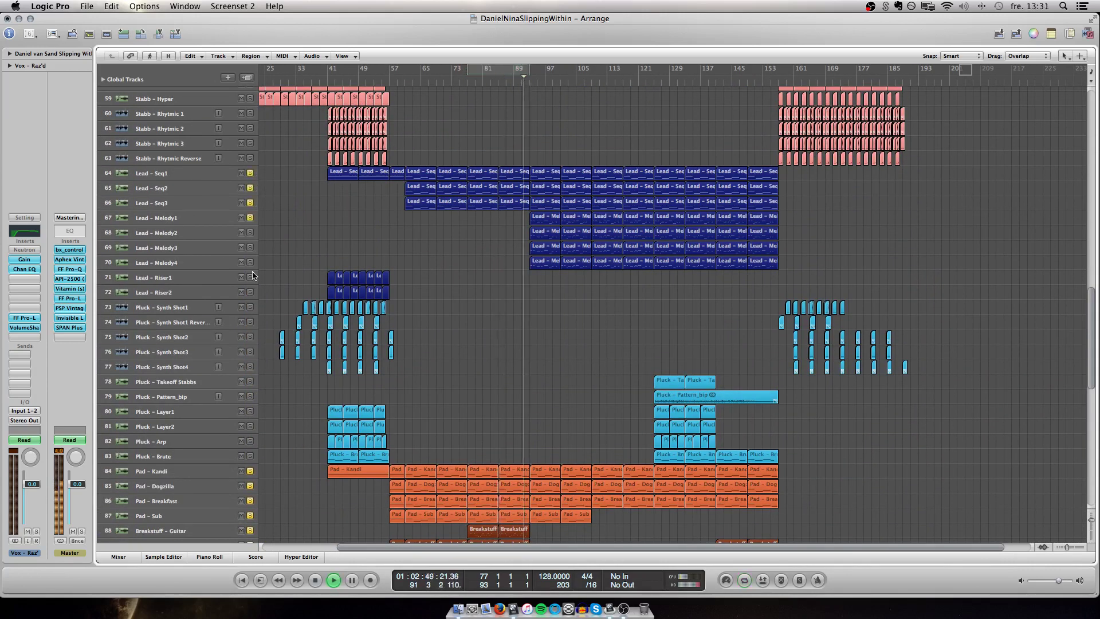
{"action": "left_click_drag", "start_coordinate": [253, 275], "coordinate": [248, 457]}
{"action": "scroll", "coordinate": [263, 401], "scroll_direction": "up", "scroll_amount": 5}
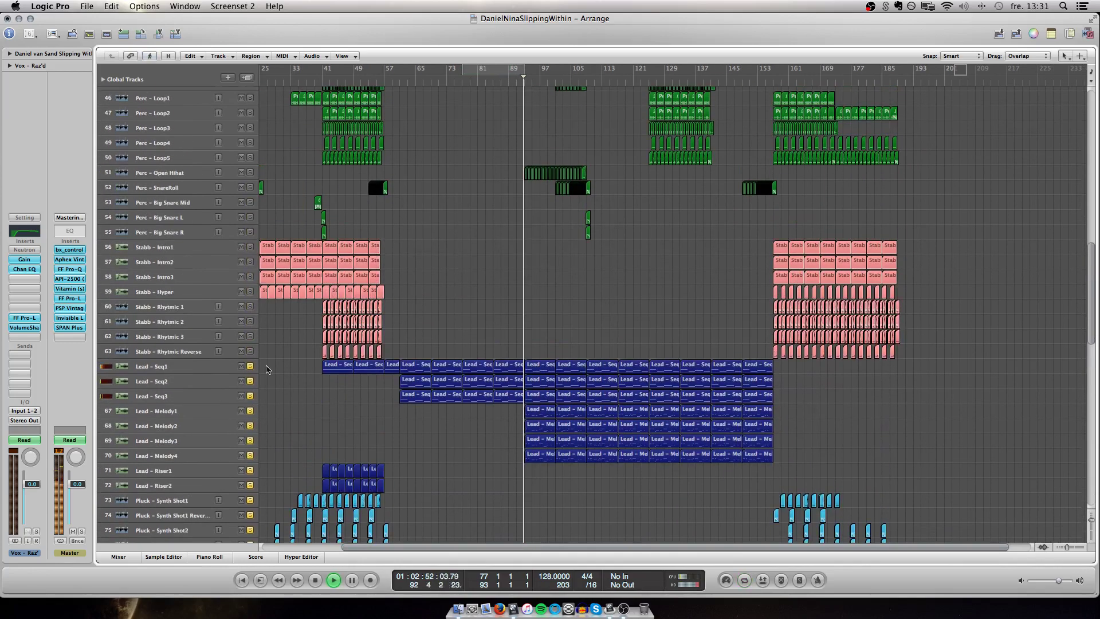
Follow the playback past bar 93 and examine which pad, FX and lead melody regions play there
{"action": "scroll", "coordinate": [285, 320], "scroll_direction": "down", "scroll_amount": 10}
{"action": "scroll", "coordinate": [285, 321], "scroll_direction": "up", "scroll_amount": 8}
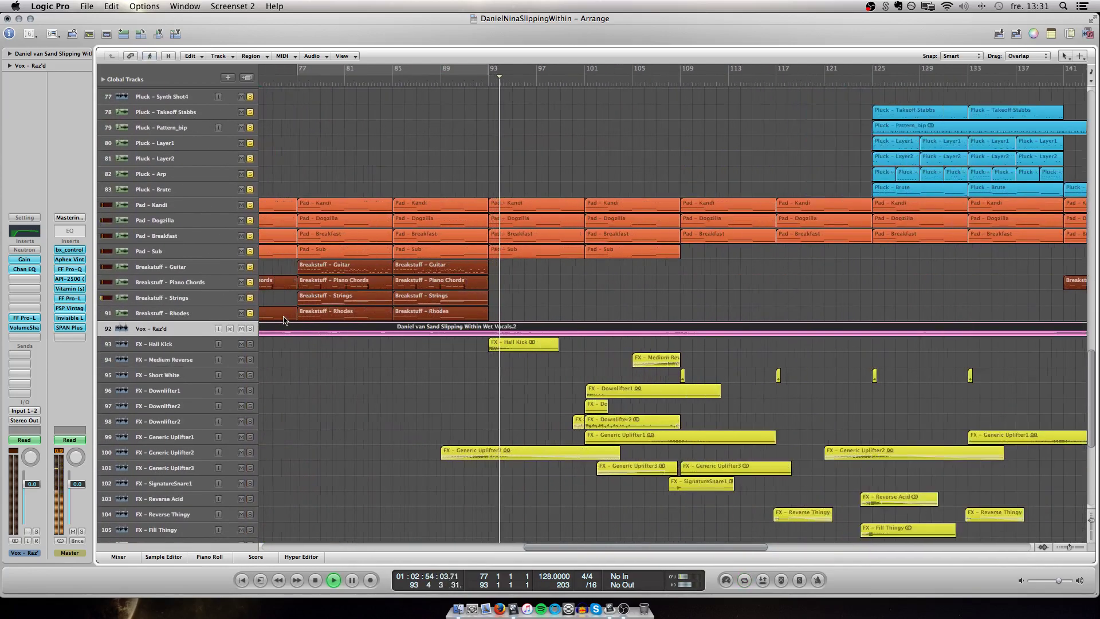
{"action": "scroll", "coordinate": [461, 263], "scroll_direction": "right", "scroll_amount": 4}
{"action": "scroll", "coordinate": [462, 262], "scroll_direction": "right", "scroll_amount": 2}
{"action": "scroll", "coordinate": [462, 262], "scroll_direction": "up", "scroll_amount": 1}
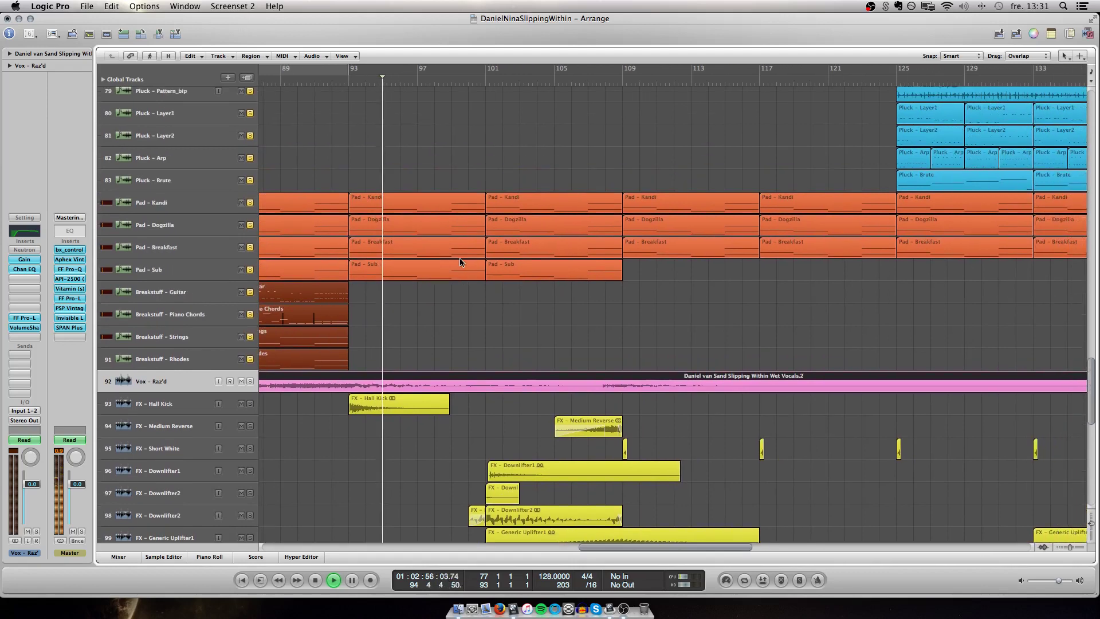
{"action": "scroll", "coordinate": [462, 262], "scroll_direction": "down", "scroll_amount": 3}
{"action": "key", "text": "ctrl+Left"}
{"action": "scroll", "coordinate": [460, 262], "scroll_direction": "up", "scroll_amount": 10}
{"action": "scroll", "coordinate": [459, 263], "scroll_direction": "left", "scroll_amount": 5}
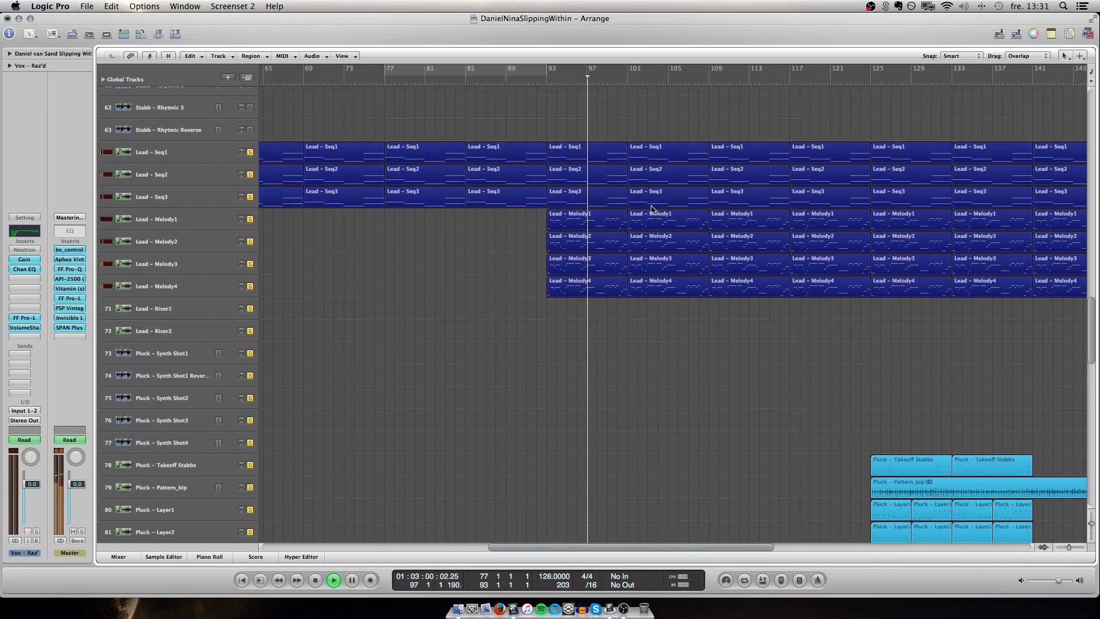
Solo Perc - Open Hihat and Perc - SnareRoll along with the other playing layers
{"action": "scroll", "coordinate": [653, 208], "scroll_direction": "up", "scroll_amount": 13}
{"action": "scroll", "coordinate": [653, 208], "scroll_direction": "left", "scroll_amount": 1}
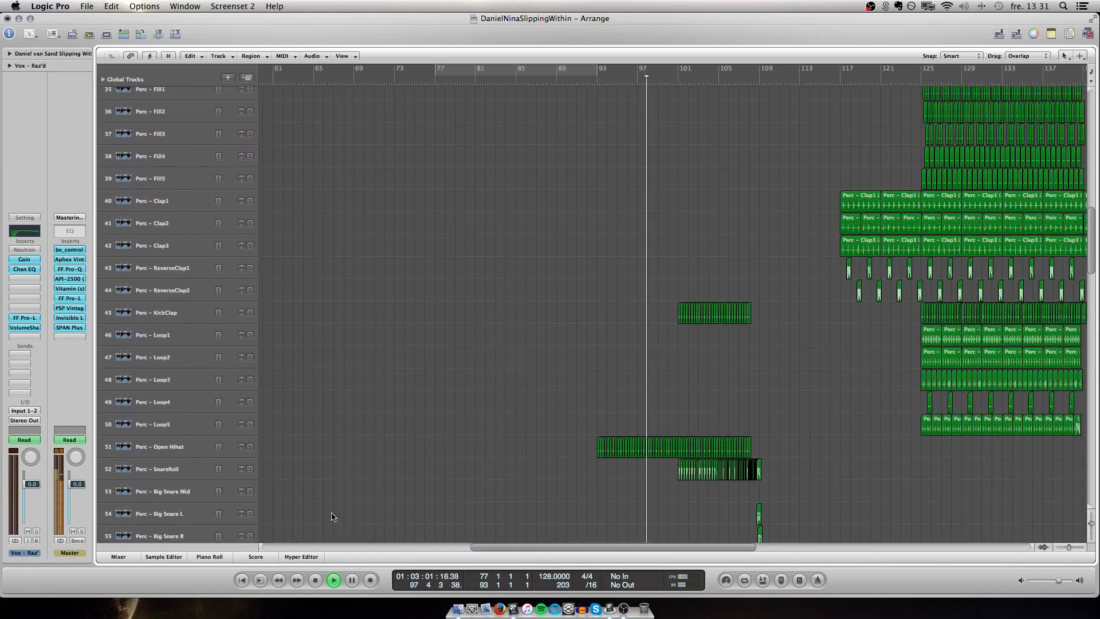
{"action": "left_click", "coordinate": [250, 446]}
{"action": "left_click", "coordinate": [250, 469]}
{"action": "scroll", "coordinate": [329, 434], "scroll_direction": "right", "scroll_amount": 2}
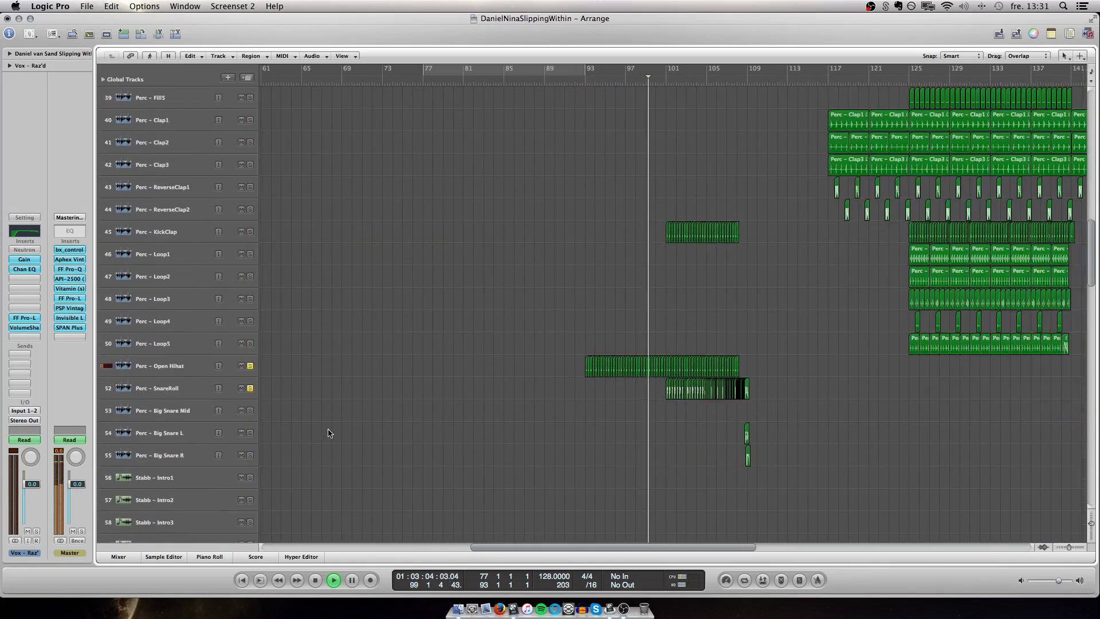
Add Perc - KickClap to the solo, check the kick and bass tracks, and stop playback
{"action": "scroll", "coordinate": [259, 358], "scroll_direction": "down", "scroll_amount": 18}
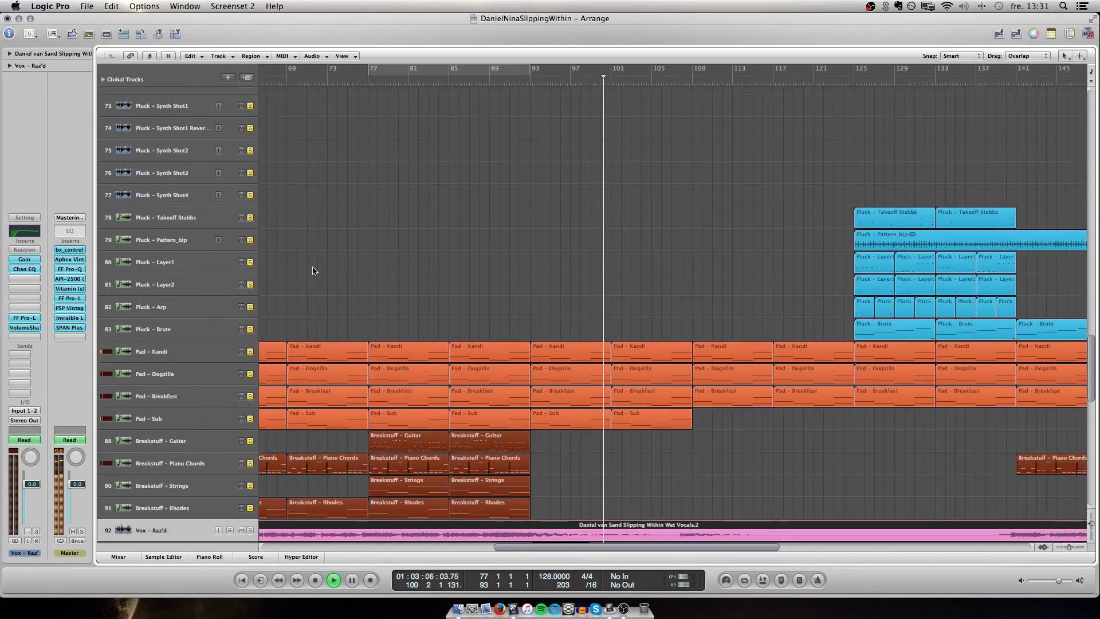
{"action": "scroll", "coordinate": [311, 269], "scroll_direction": "up", "scroll_amount": 15}
{"action": "scroll", "coordinate": [340, 249], "scroll_direction": "left", "scroll_amount": 1}
{"action": "scroll", "coordinate": [340, 249], "scroll_direction": "up", "scroll_amount": 4}
{"action": "scroll", "coordinate": [340, 249], "scroll_direction": "left", "scroll_amount": 1}
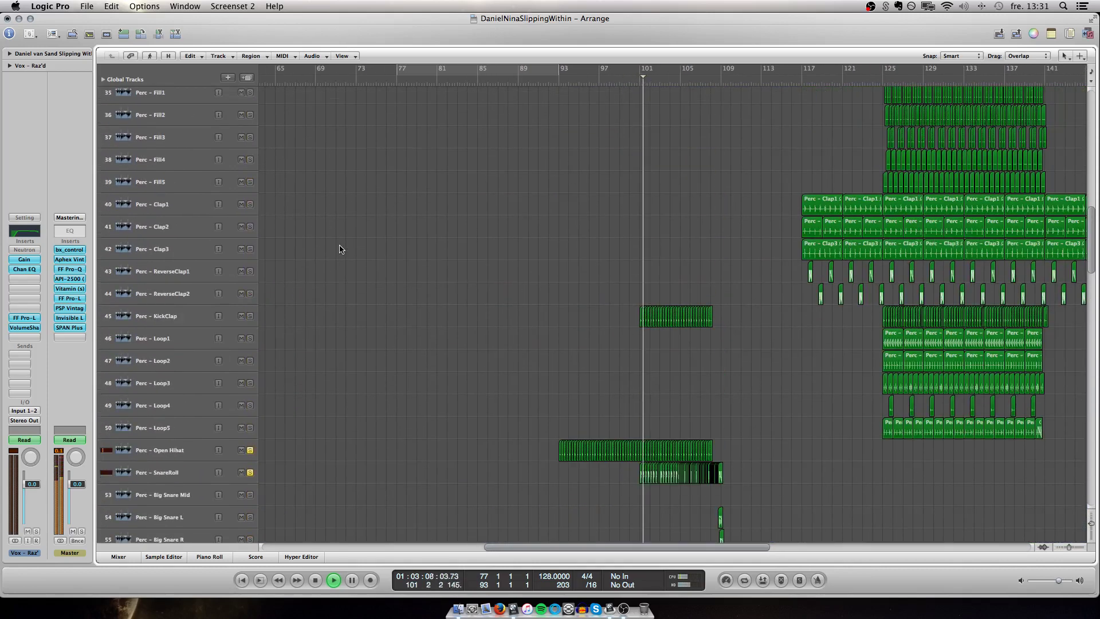
{"action": "scroll", "coordinate": [360, 300], "scroll_direction": "right", "scroll_amount": 2}
{"action": "scroll", "coordinate": [360, 300], "scroll_direction": "up", "scroll_amount": 13}
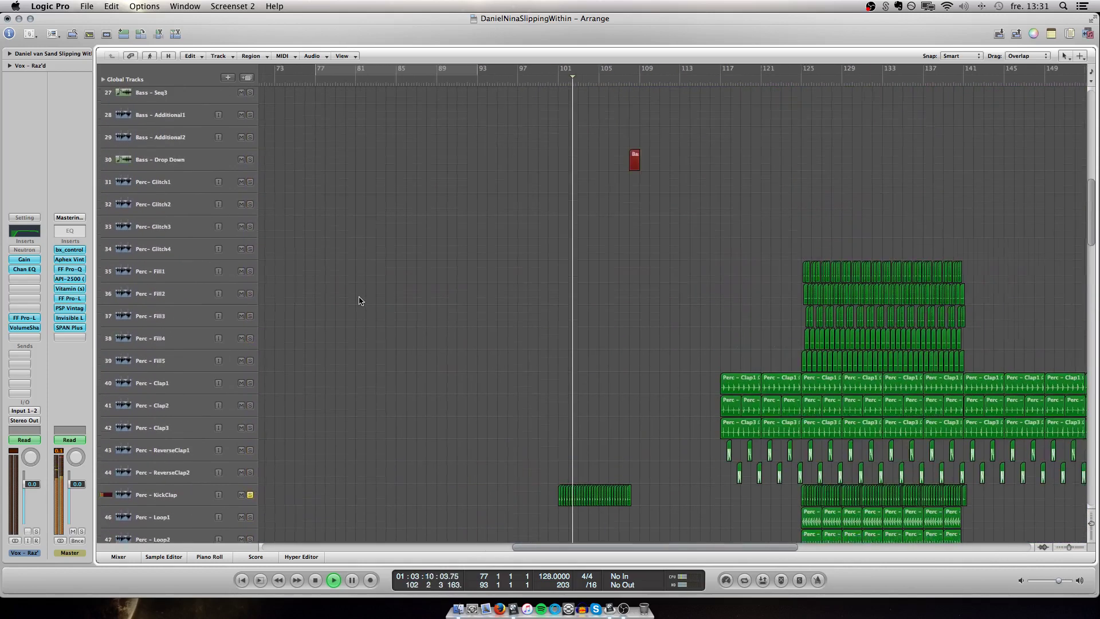
{"action": "key", "text": "space"}
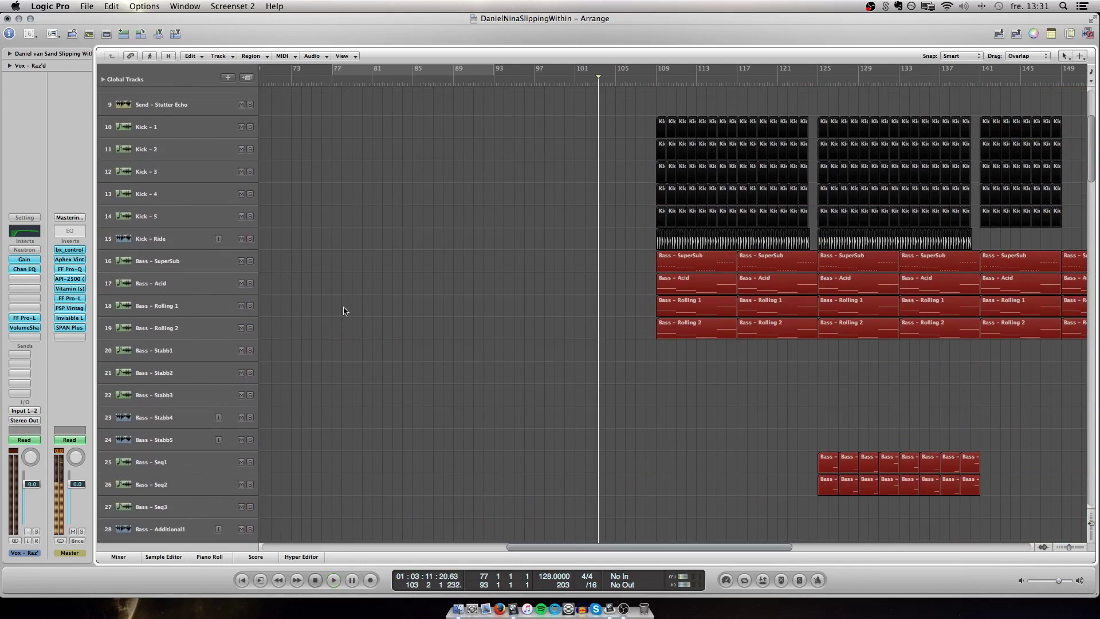
Take the percussion, lead, pluck, pad and Breakstuff tracks out of solo
{"action": "scroll", "coordinate": [342, 309], "scroll_direction": "down", "scroll_amount": 20}
{"action": "scroll", "coordinate": [343, 309], "scroll_direction": "left", "scroll_amount": 2}
{"action": "scroll", "coordinate": [344, 312], "scroll_direction": "down", "scroll_amount": 6}
{"action": "scroll", "coordinate": [344, 311], "scroll_direction": "left", "scroll_amount": 2}
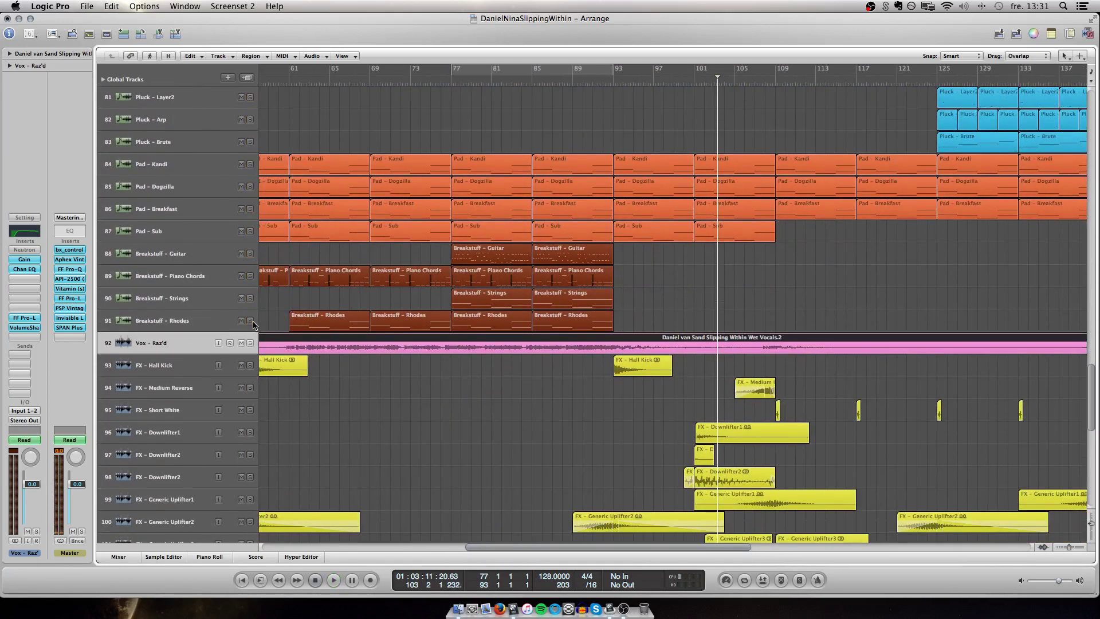
Deselect the vocal region and return the playhead to the start of the project
{"action": "key", "text": "ctrl+Left"}
{"action": "key", "text": "ctrl+Left"}
{"action": "key", "text": "ctrl+Up"}
{"action": "scroll", "coordinate": [378, 331], "scroll_direction": "down", "scroll_amount": 1}
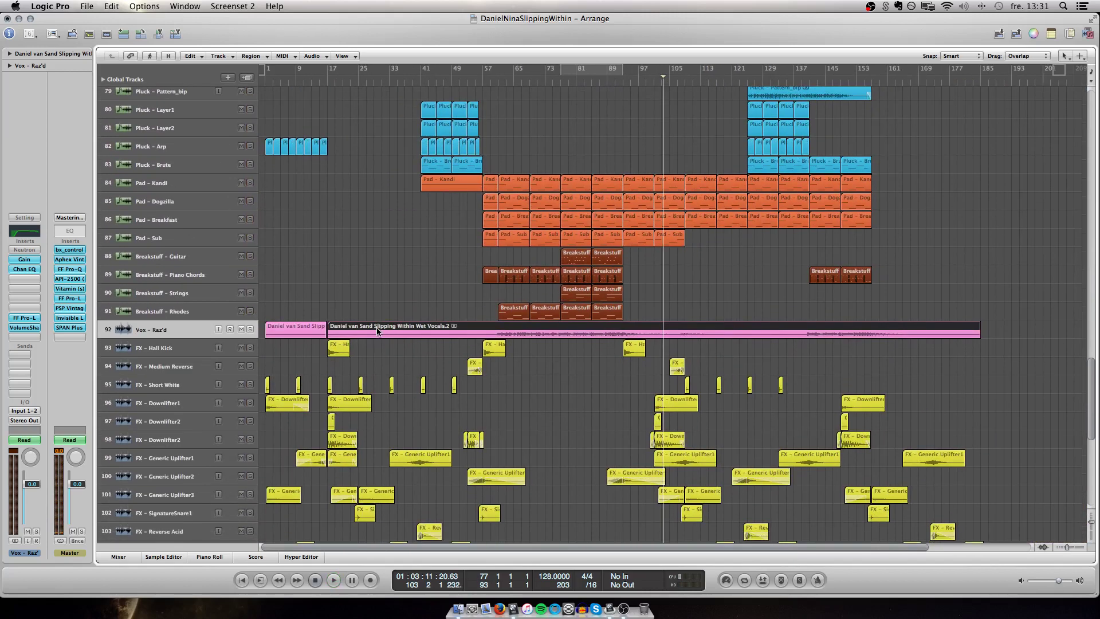
{"action": "left_click", "coordinate": [343, 289]}
{"action": "key", "text": "Return"}
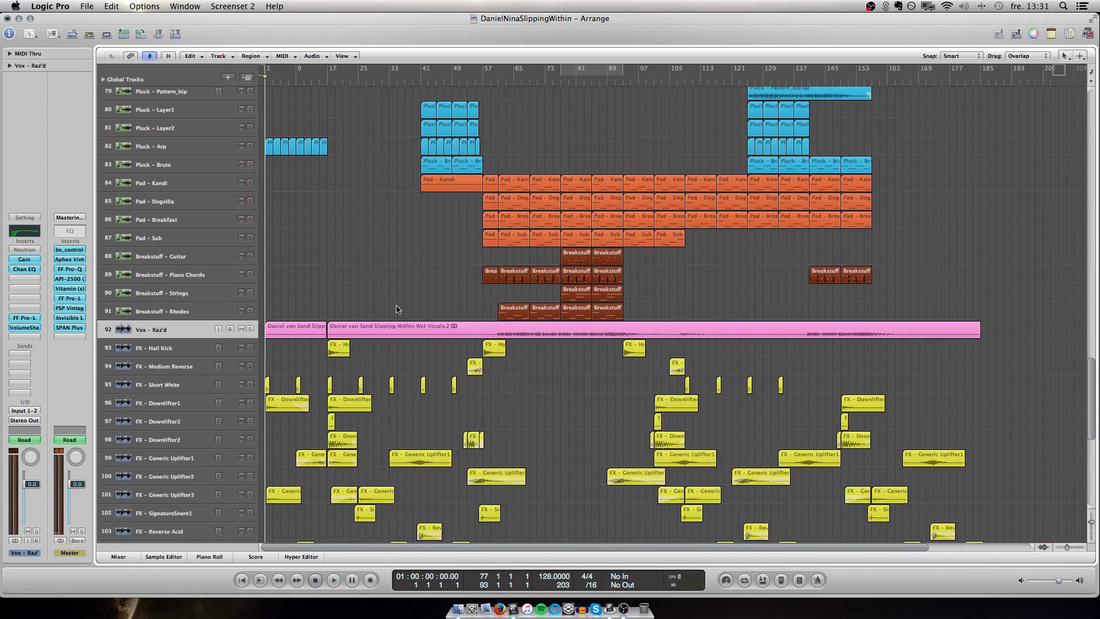
Examine the Vox - Raz'd waveform along the arrangement and place the playhead at bar 61
{"action": "scroll", "coordinate": [396, 309], "scroll_direction": "up", "scroll_amount": 10}
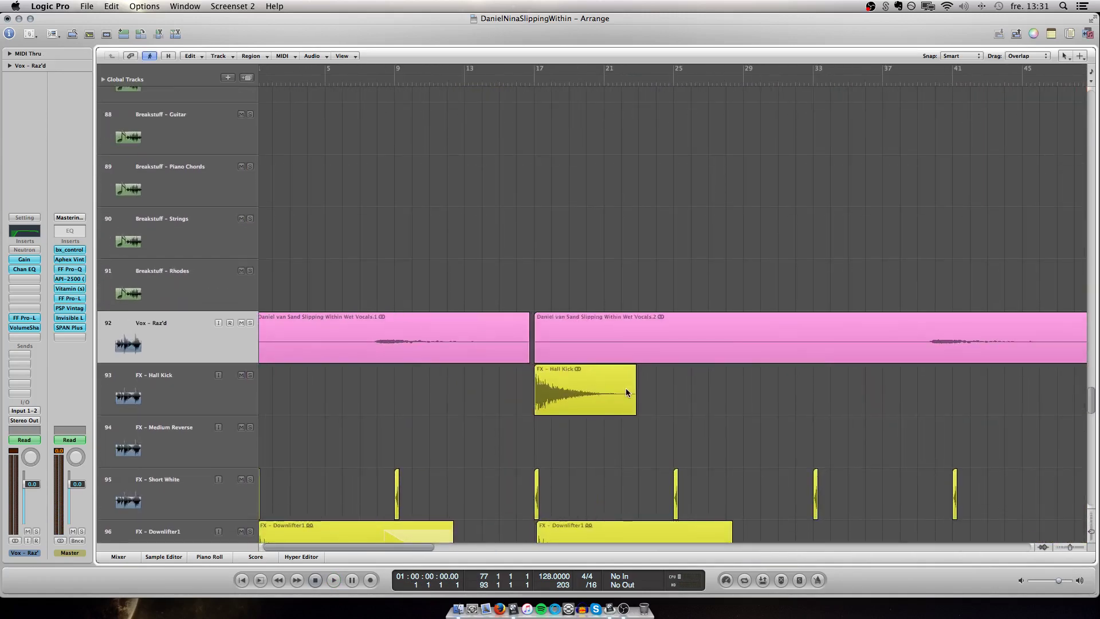
{"action": "scroll", "coordinate": [626, 392], "scroll_direction": "down", "scroll_amount": 1}
{"action": "scroll", "coordinate": [627, 392], "scroll_direction": "left", "scroll_amount": 1}
{"action": "scroll", "coordinate": [715, 408], "scroll_direction": "down", "scroll_amount": 2}
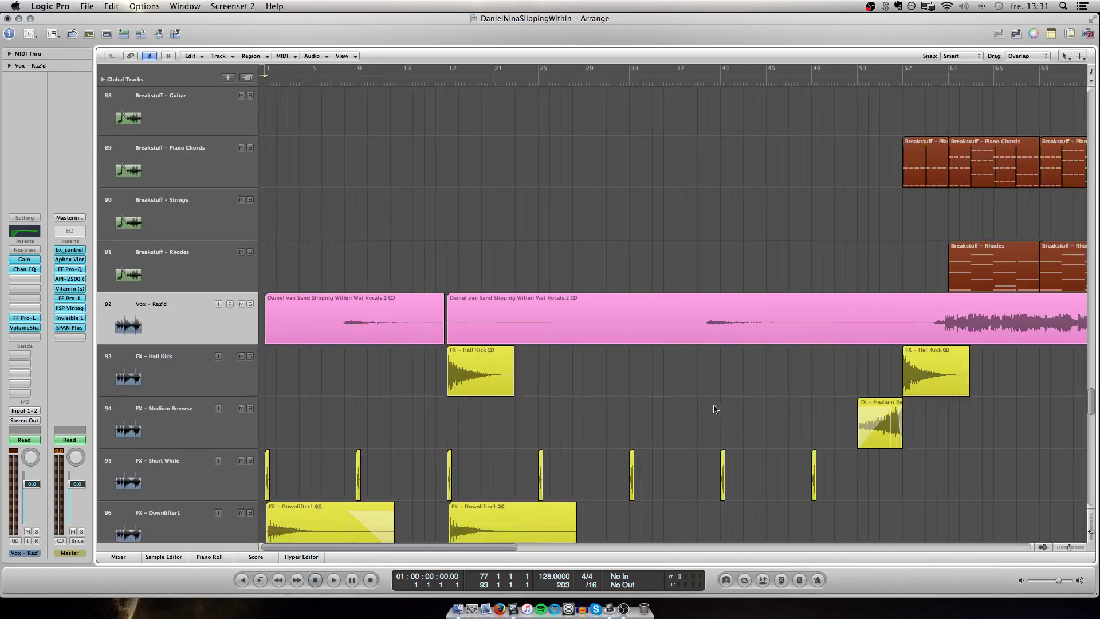
{"action": "scroll", "coordinate": [582, 381], "scroll_direction": "up", "scroll_amount": 4}
{"action": "scroll", "coordinate": [582, 381], "scroll_direction": "right", "scroll_amount": 5}
{"action": "scroll", "coordinate": [582, 381], "scroll_direction": "down", "scroll_amount": 3}
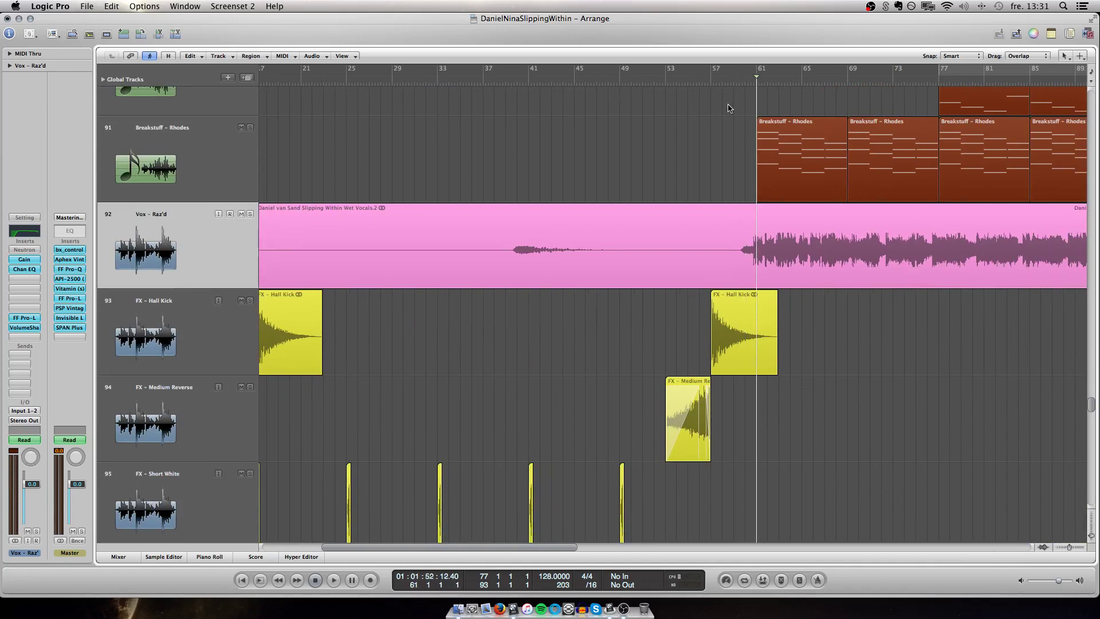
{"action": "scroll", "coordinate": [668, 150], "scroll_direction": "right", "scroll_amount": 5}
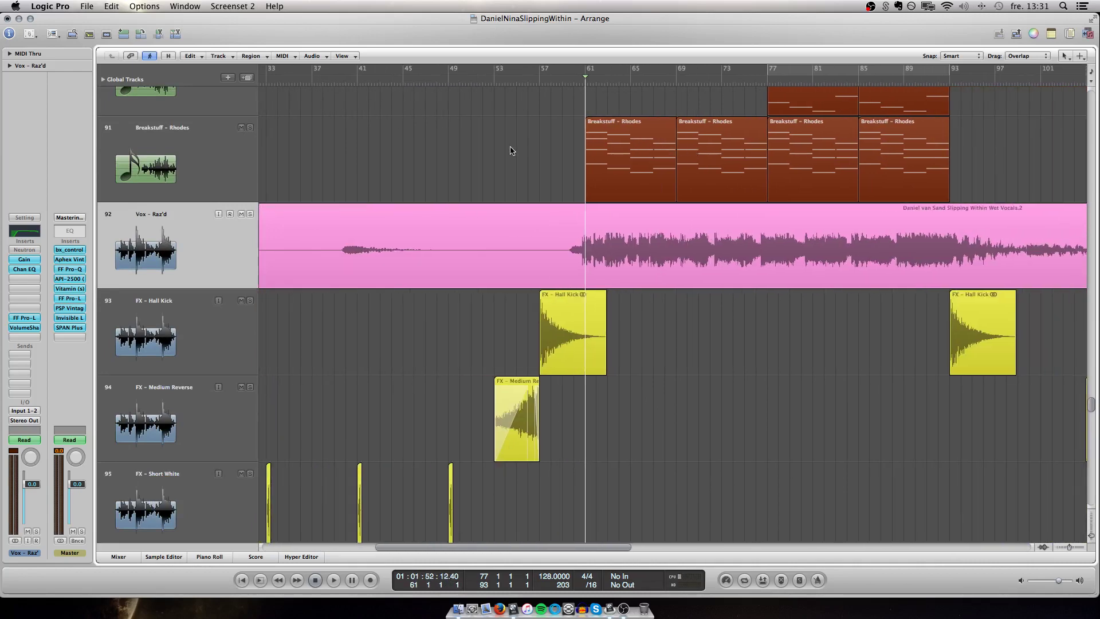
{"action": "scroll", "coordinate": [512, 151], "scroll_direction": "down", "scroll_amount": 4}
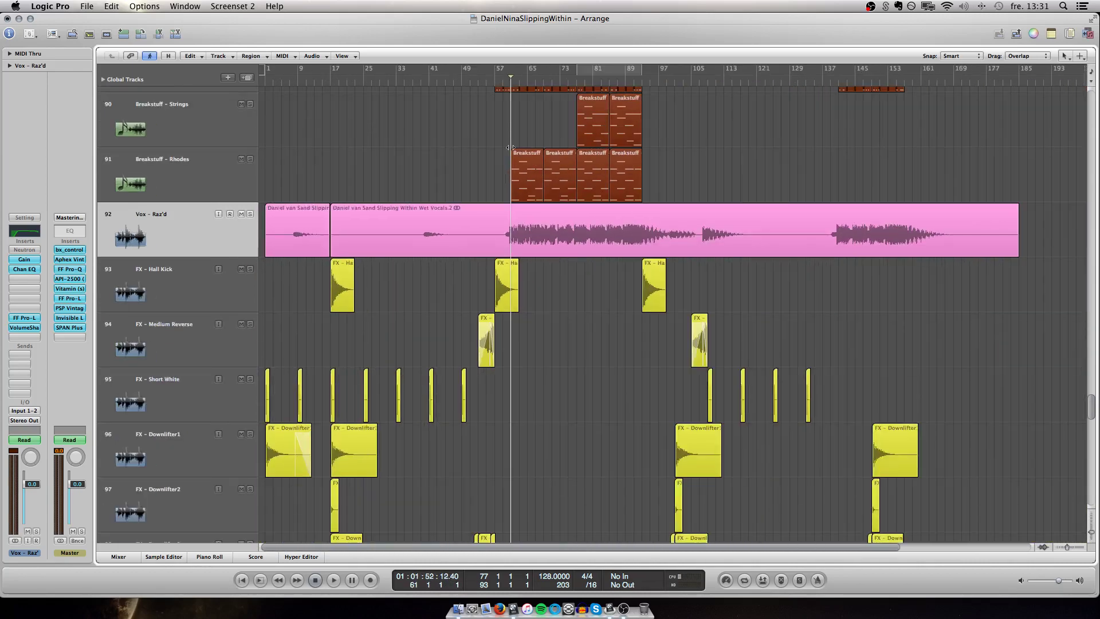
Select the Vox - Raz'd track with its two regions and look through the FX and muted vocal tracks below it
{"action": "scroll", "coordinate": [358, 200], "scroll_direction": "up", "scroll_amount": 1}
{"action": "left_click", "coordinate": [179, 232]}
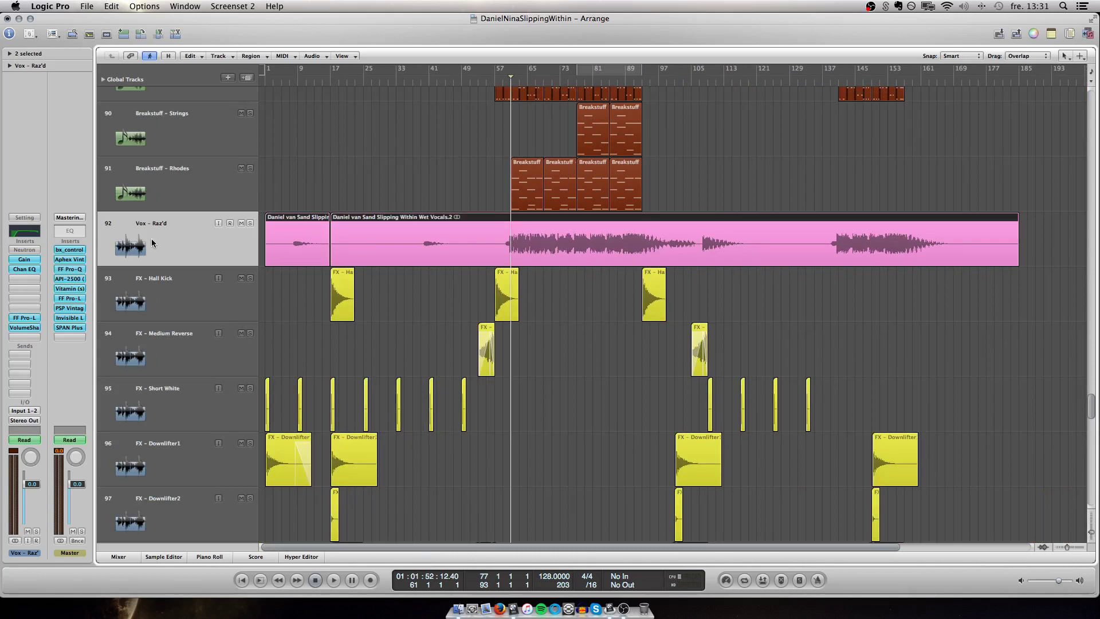
{"action": "scroll", "coordinate": [217, 378], "scroll_direction": "down", "scroll_amount": 8}
{"action": "scroll", "coordinate": [216, 378], "scroll_direction": "down", "scroll_amount": 10}
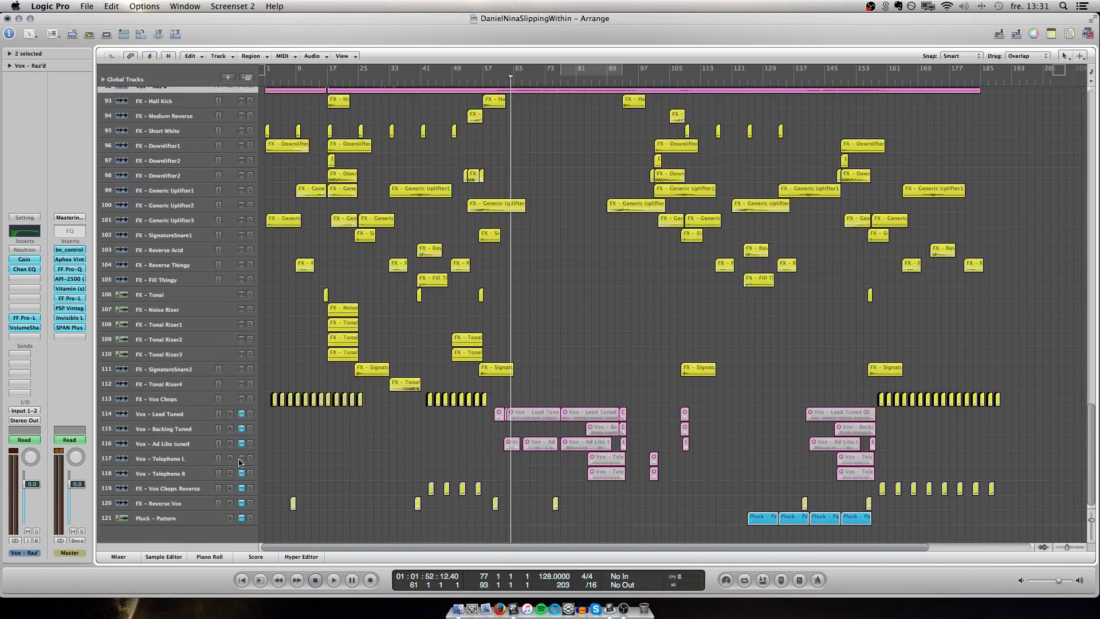
{"action": "scroll", "coordinate": [239, 461], "scroll_direction": "up", "scroll_amount": 8}
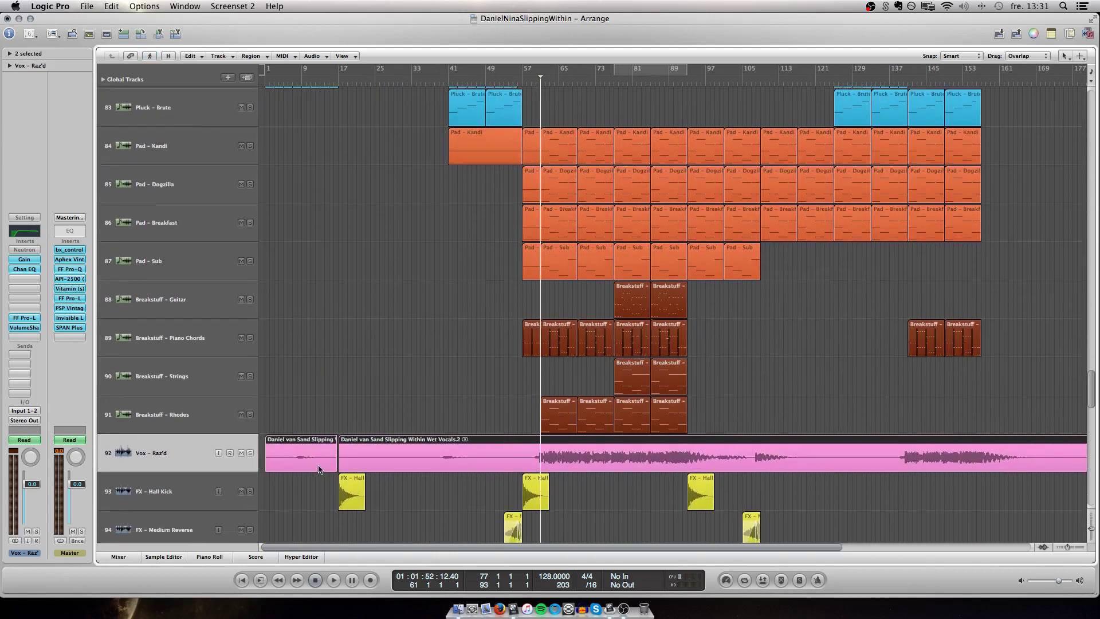
Examine the Vox - Raz'd waveform up close around its entry near bar 61
{"action": "key", "text": "ctrl+Right"}
{"action": "key", "text": "ctrl+Right"}
{"action": "key", "text": "ctrl+Right"}
{"action": "key", "text": "ctrl+Down"}
{"action": "key", "text": "ctrl+Down"}
{"action": "key", "text": "ctrl+Left"}
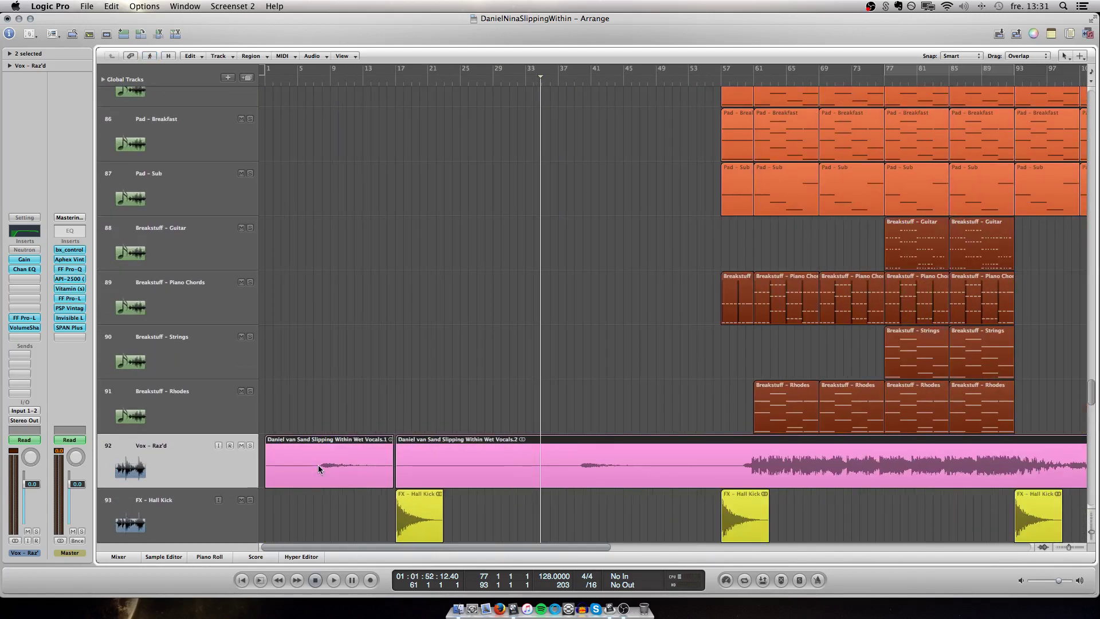
{"action": "scroll", "coordinate": [385, 385], "scroll_direction": "down", "scroll_amount": 1}
{"action": "scroll", "coordinate": [385, 386], "scroll_direction": "right", "scroll_amount": 3}
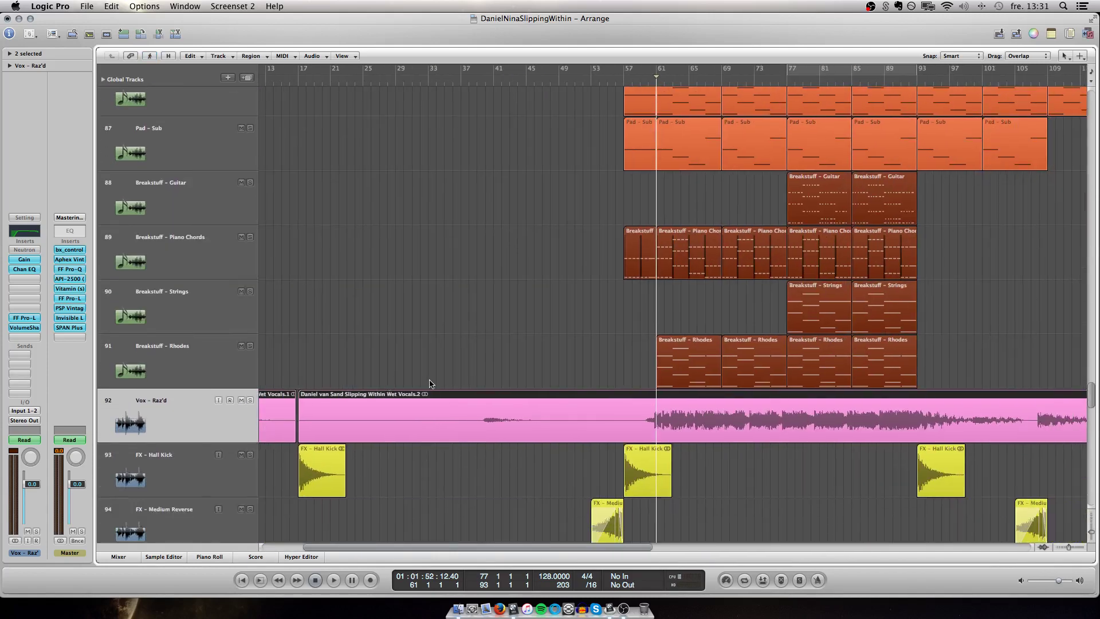
Move the playhead to bar 57, at the first Breakstuff - Piano Chords region
{"action": "key", "text": "comma"}
{"action": "key", "text": "comma"}
{"action": "key", "text": "comma"}
{"action": "key", "text": "comma"}
{"action": "key", "text": "comma"}
{"action": "key", "text": "period"}
{"action": "key", "text": "period"}
{"action": "key", "text": "period"}
{"action": "key", "text": "period"}
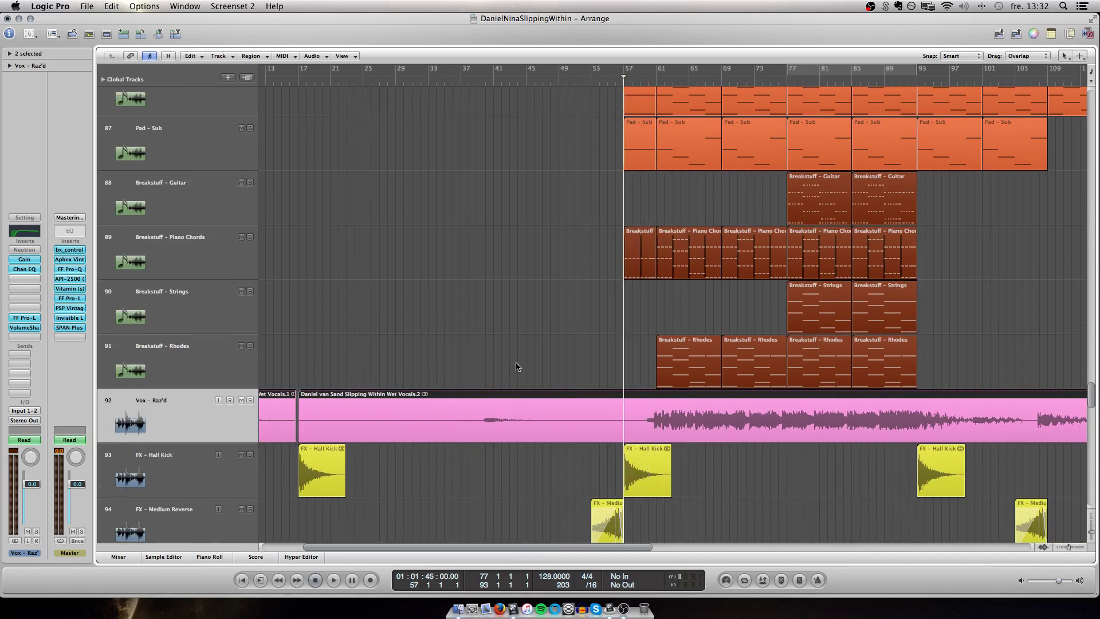
{"action": "key", "text": "comma"}
{"action": "key", "text": "ctrl+Left"}
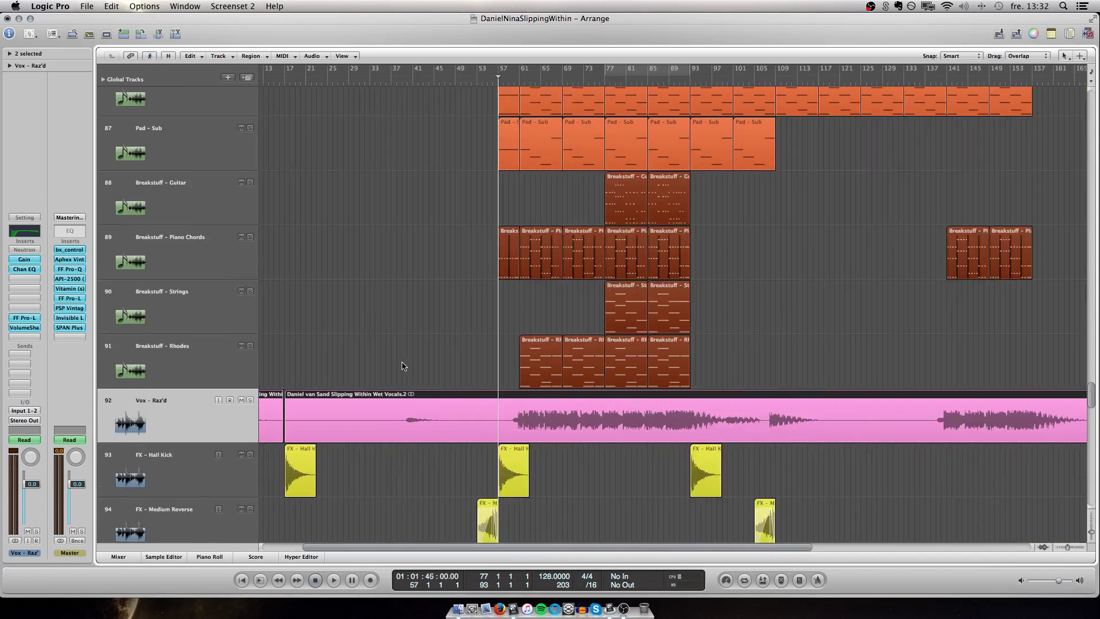
Solo all the tracks from Send - Generic Delay down to Vox - Raz'd, leaving the FX tracks out
{"action": "scroll", "coordinate": [228, 215], "scroll_direction": "up", "scroll_amount": 15}
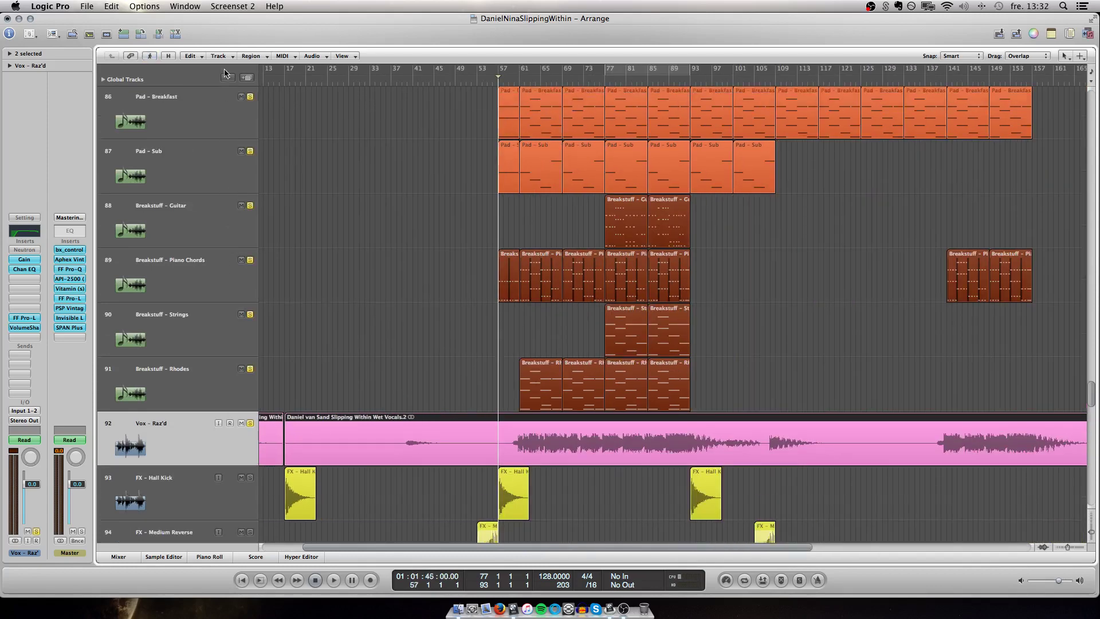
{"action": "scroll", "coordinate": [252, 68], "scroll_direction": "up", "scroll_amount": 15}
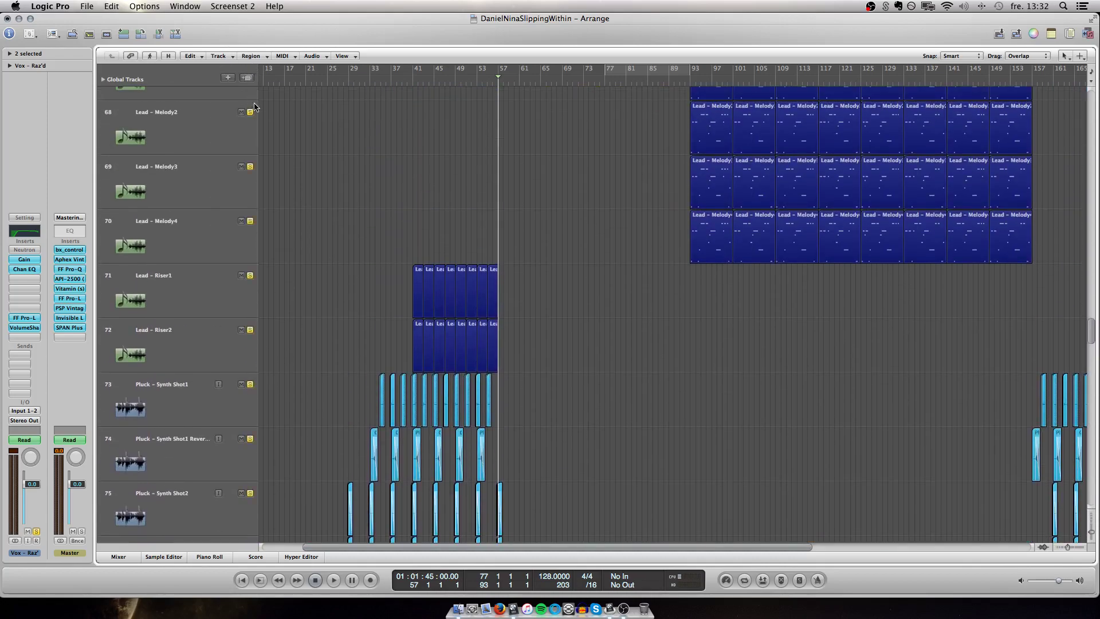
{"action": "scroll", "coordinate": [250, 56], "scroll_direction": "up", "scroll_amount": 20}
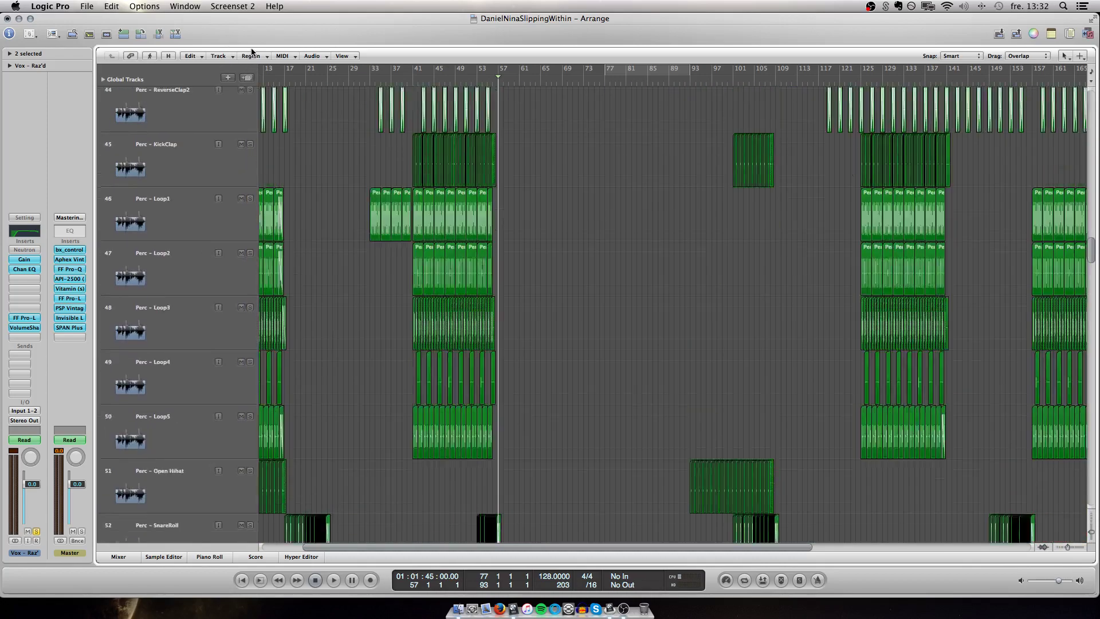
{"action": "scroll", "coordinate": [248, 51], "scroll_direction": "up", "scroll_amount": 13}
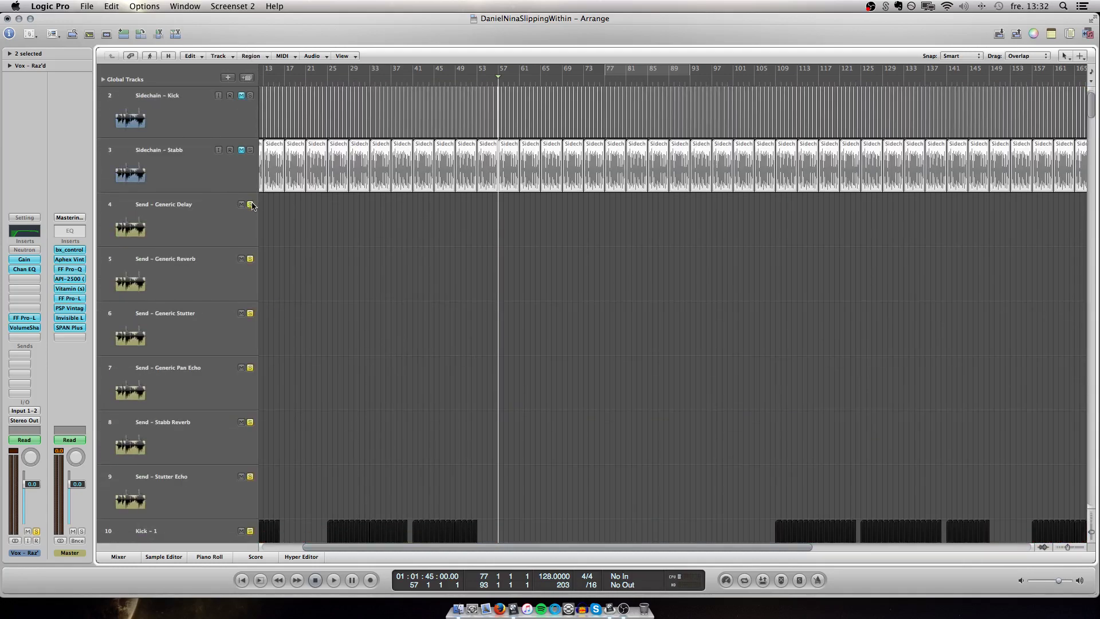
{"action": "key", "text": "z"}
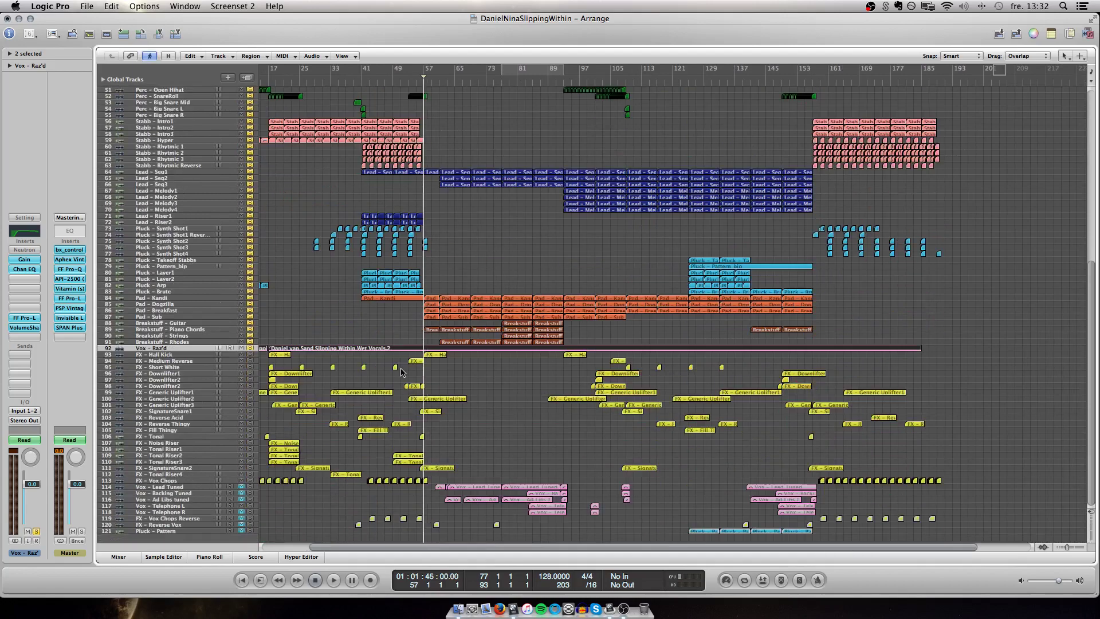
Play the soloed arrangement from bar 57 and follow the pad, Breakstuff and Vox - Raz'd tracks through the vocal entry
{"action": "key", "text": "z"}
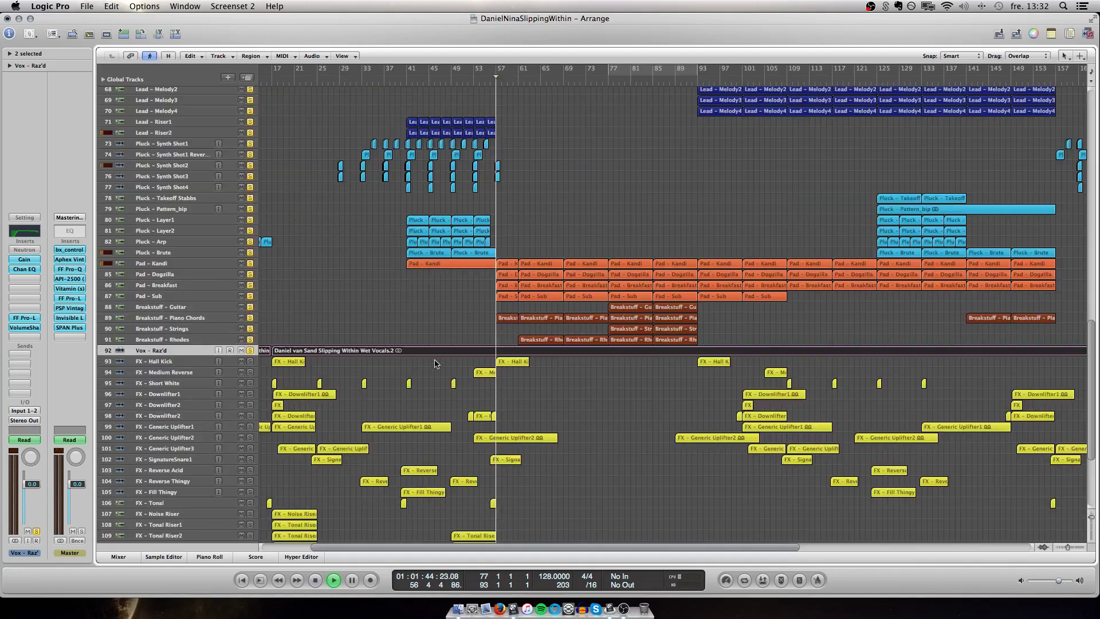
{"action": "key", "text": "space"}
{"action": "scroll", "coordinate": [434, 363], "scroll_direction": "right", "scroll_amount": 20}
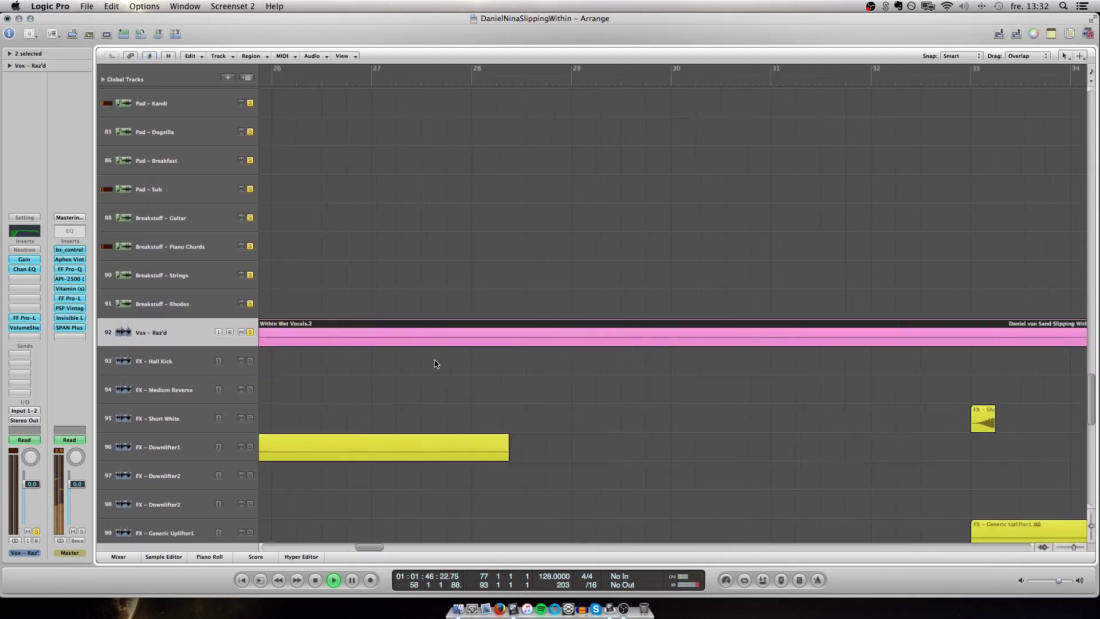
{"action": "scroll", "coordinate": [434, 364], "scroll_direction": "up", "scroll_amount": 5}
{"action": "key", "text": "z"}
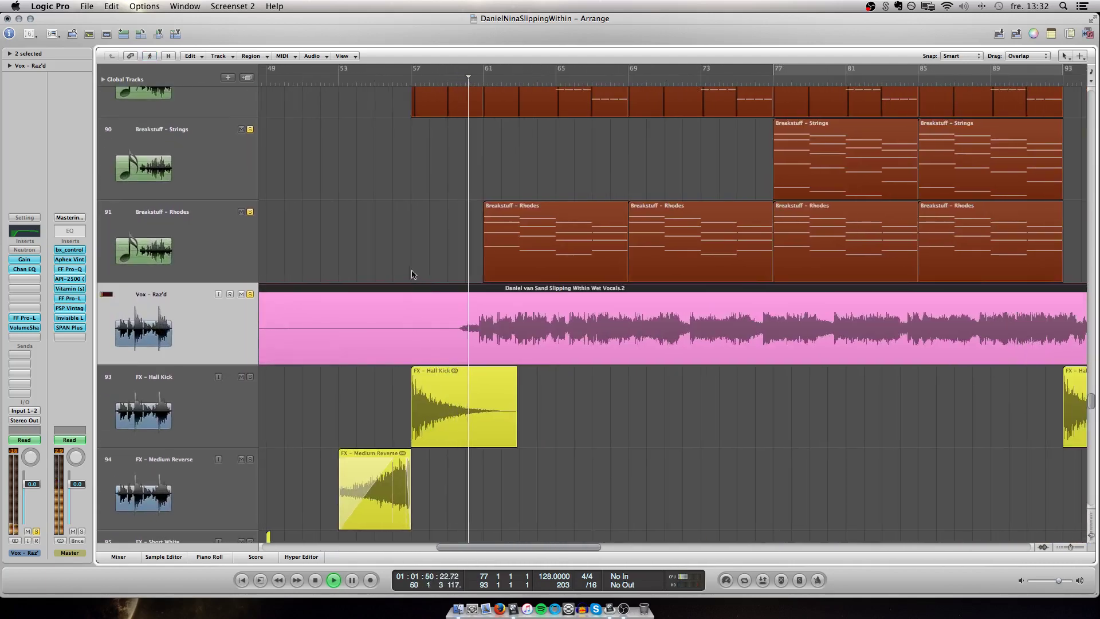
{"action": "scroll", "coordinate": [325, 234], "scroll_direction": "up", "scroll_amount": 10}
{"action": "key", "text": "ctrl+Left"}
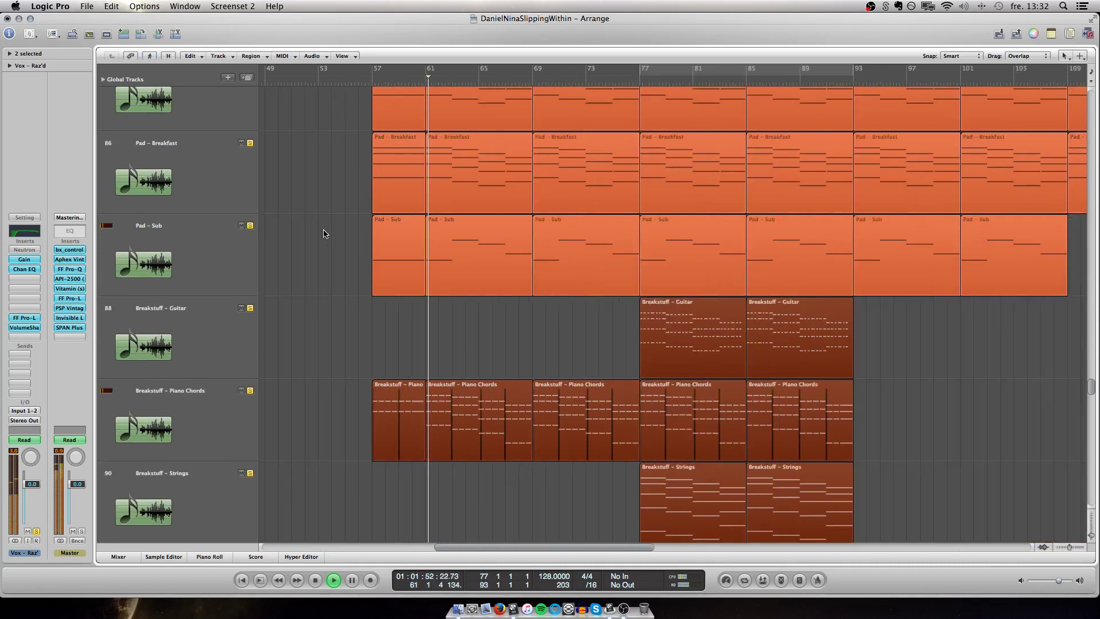
{"action": "scroll", "coordinate": [325, 234], "scroll_direction": "down", "scroll_amount": 7}
{"action": "scroll", "coordinate": [324, 233], "scroll_direction": "down", "scroll_amount": 3}
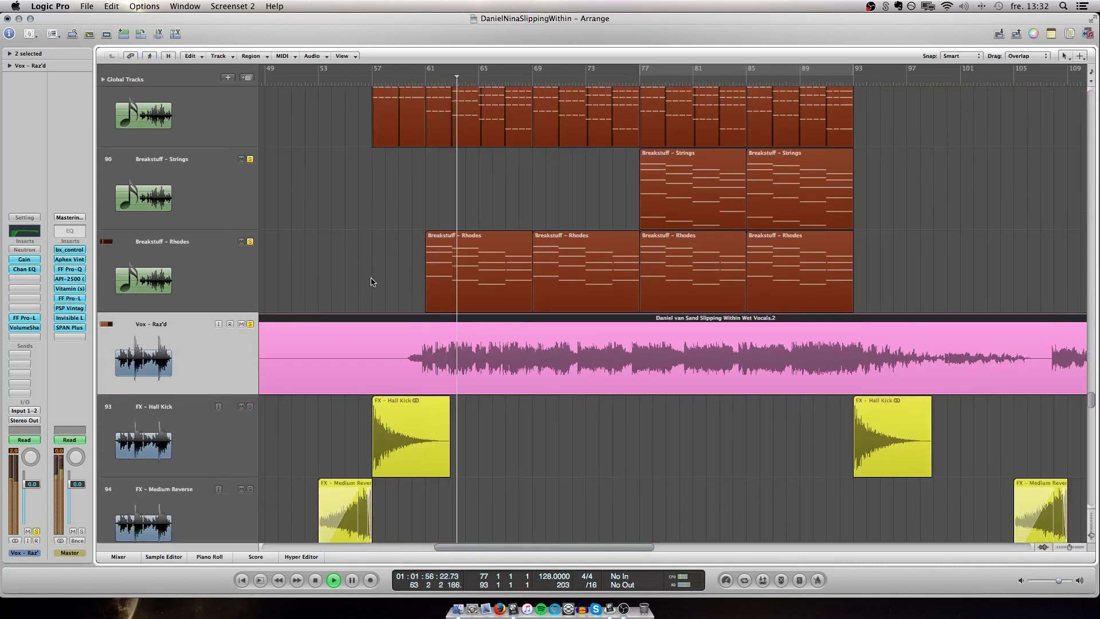
Listen on through the breakdown while examining the rest of the Vox - Raz'd waveform and the pad and Breakstuff regions above it
{"action": "scroll", "coordinate": [369, 301], "scroll_direction": "right", "scroll_amount": 10}
{"action": "scroll", "coordinate": [370, 300], "scroll_direction": "down", "scroll_amount": 3}
{"action": "key", "text": "ctrl+Left"}
{"action": "key", "text": "ctrl+Left"}
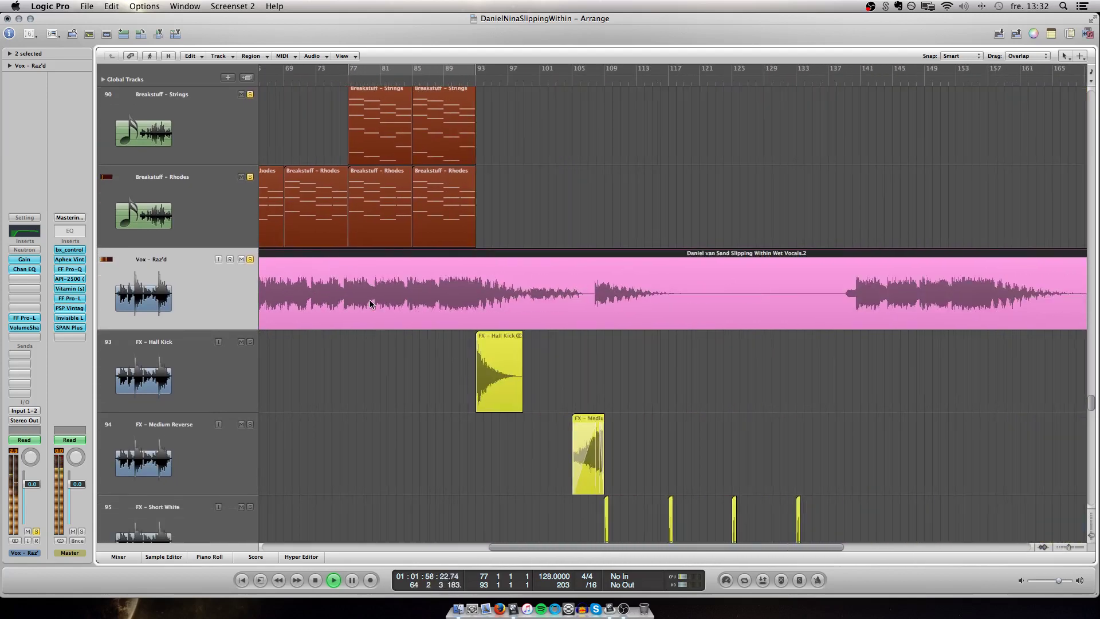
{"action": "key", "text": "ctrl+Up"}
{"action": "key", "text": "ctrl+Up"}
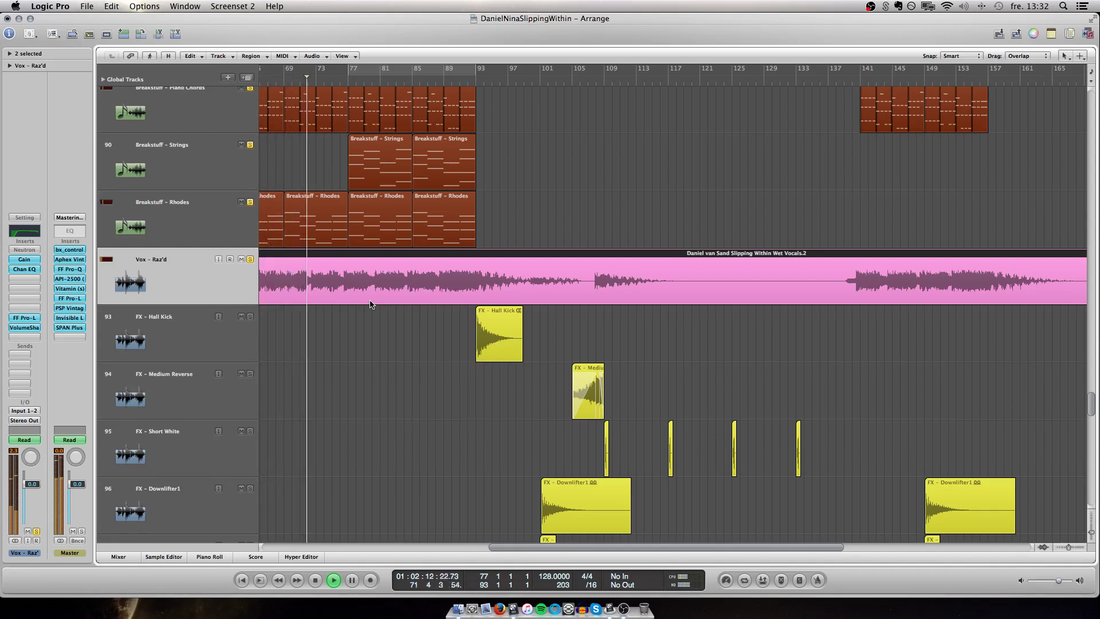
{"action": "scroll", "coordinate": [370, 304], "scroll_direction": "left", "scroll_amount": 10}
{"action": "scroll", "coordinate": [371, 304], "scroll_direction": "up", "scroll_amount": 1}
{"action": "scroll", "coordinate": [370, 300], "scroll_direction": "up", "scroll_amount": 5}
{"action": "scroll", "coordinate": [369, 300], "scroll_direction": "left", "scroll_amount": 3}
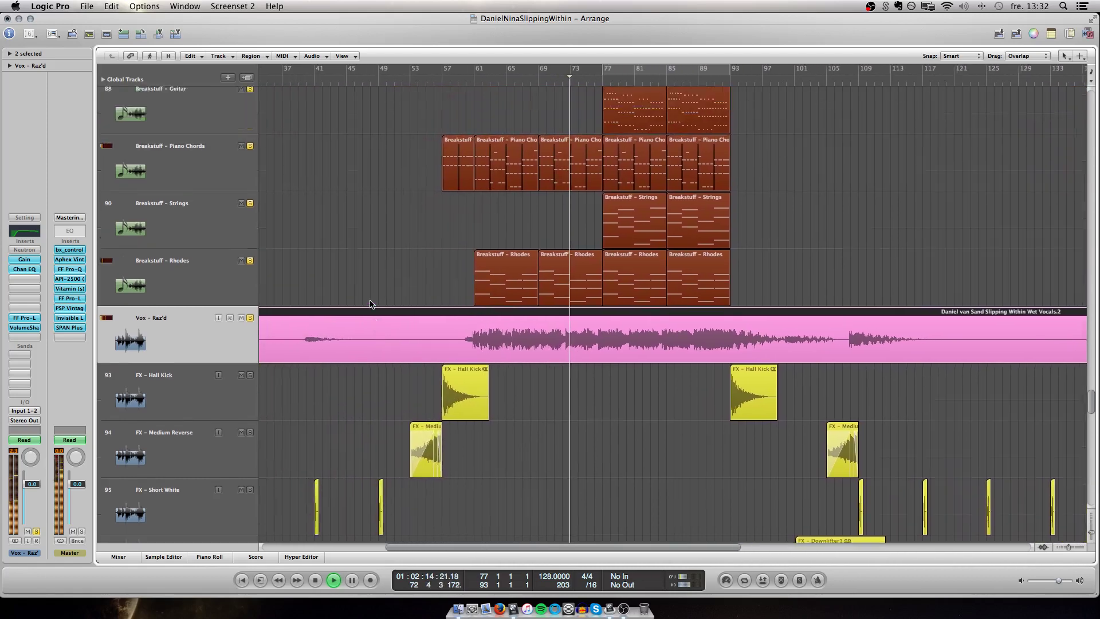
{"action": "scroll", "coordinate": [448, 240], "scroll_direction": "up", "scroll_amount": 3}
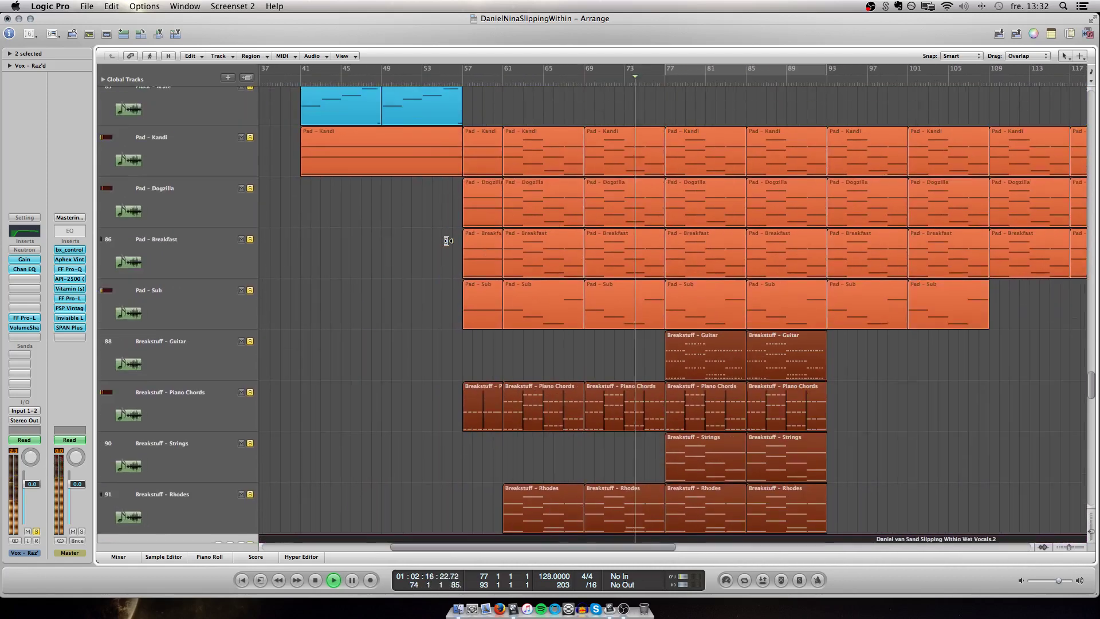
Stop playback at about bar 75 and take all the instrument and vocal tracks out of solo
{"action": "scroll", "coordinate": [449, 243], "scroll_direction": "right", "scroll_amount": 5}
{"action": "scroll", "coordinate": [449, 244], "scroll_direction": "right", "scroll_amount": 10}
{"action": "scroll", "coordinate": [449, 245], "scroll_direction": "down", "scroll_amount": 3}
{"action": "scroll", "coordinate": [449, 244], "scroll_direction": "down", "scroll_amount": 3}
{"action": "scroll", "coordinate": [449, 244], "scroll_direction": "right", "scroll_amount": 4}
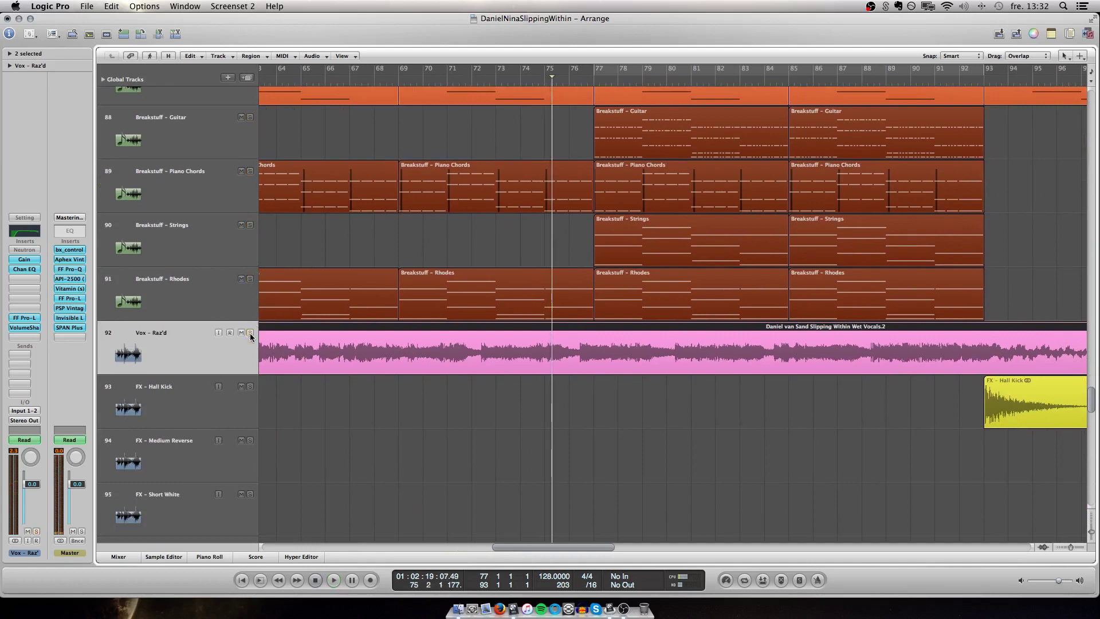
Look through the FX tracks and the muted vocal tracks below Vox - Raz'd from the start of the arrangement
{"action": "scroll", "coordinate": [453, 417], "scroll_direction": "down", "scroll_amount": 5}
{"action": "scroll", "coordinate": [453, 417], "scroll_direction": "down", "scroll_amount": 5}
{"action": "scroll", "coordinate": [453, 418], "scroll_direction": "left", "scroll_amount": 8}
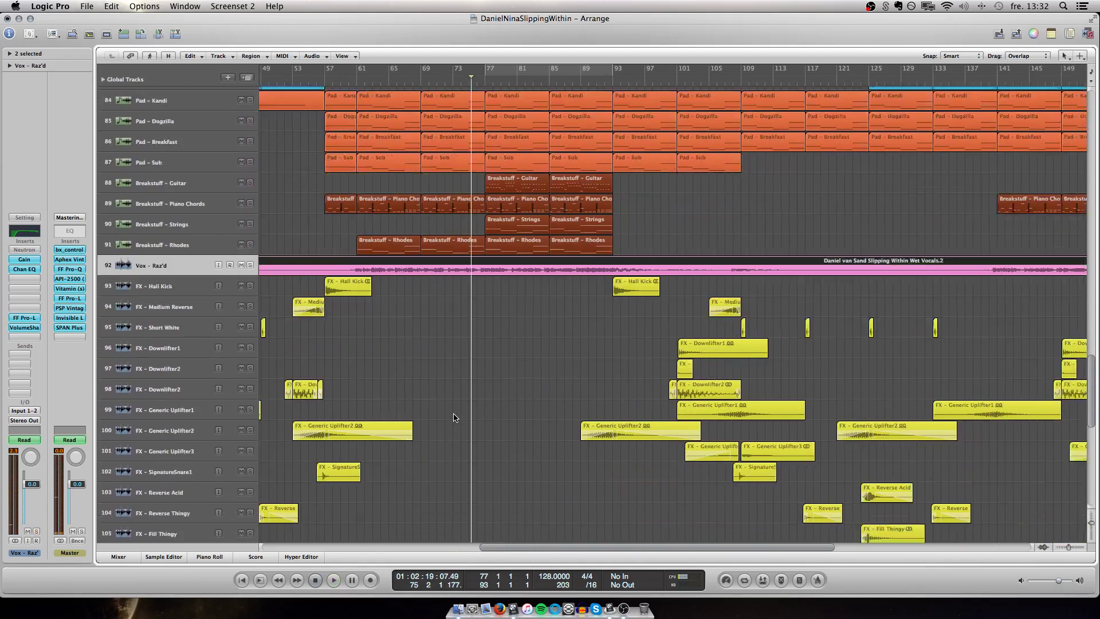
{"action": "scroll", "coordinate": [455, 418], "scroll_direction": "down", "scroll_amount": 5}
{"action": "scroll", "coordinate": [455, 417], "scroll_direction": "left", "scroll_amount": 6}
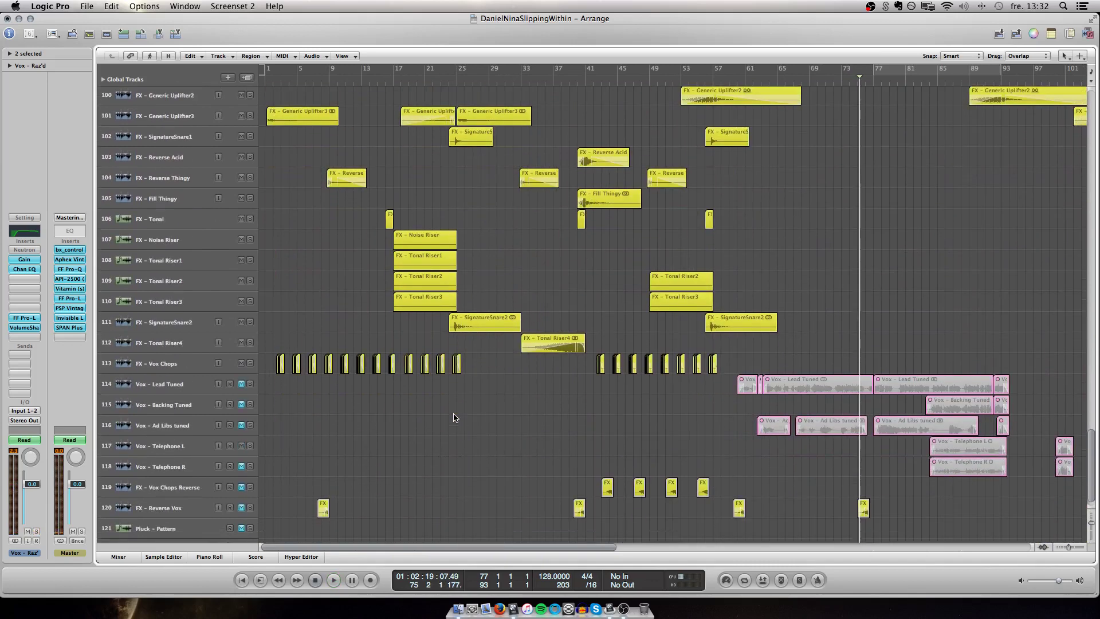
{"action": "scroll", "coordinate": [312, 359], "scroll_direction": "down", "scroll_amount": 2}
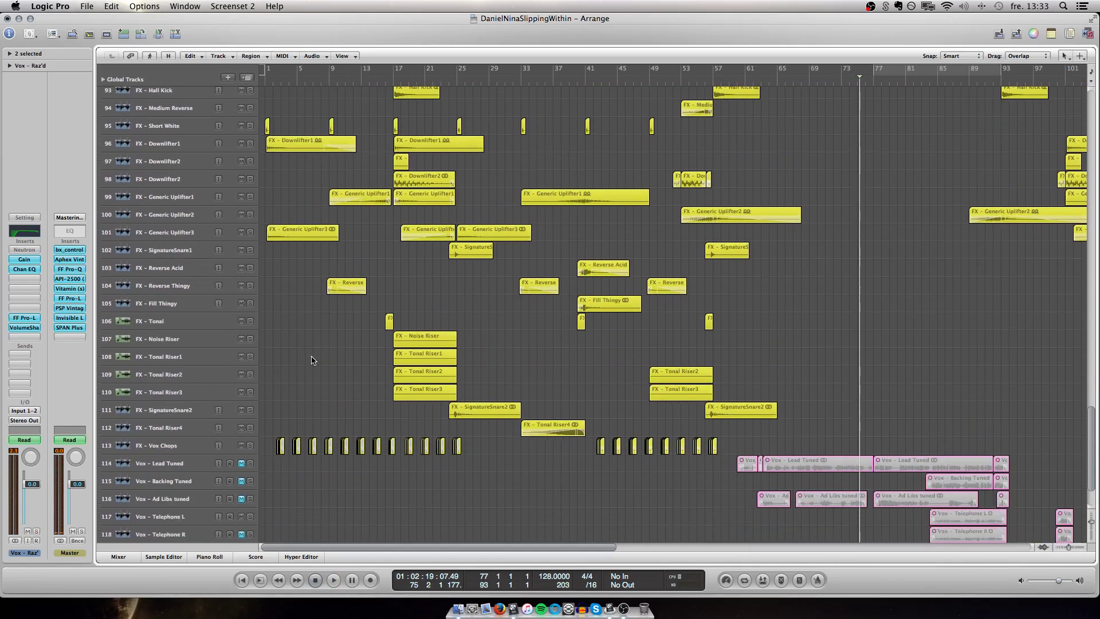
{"action": "scroll", "coordinate": [269, 336], "scroll_direction": "up", "scroll_amount": 4}
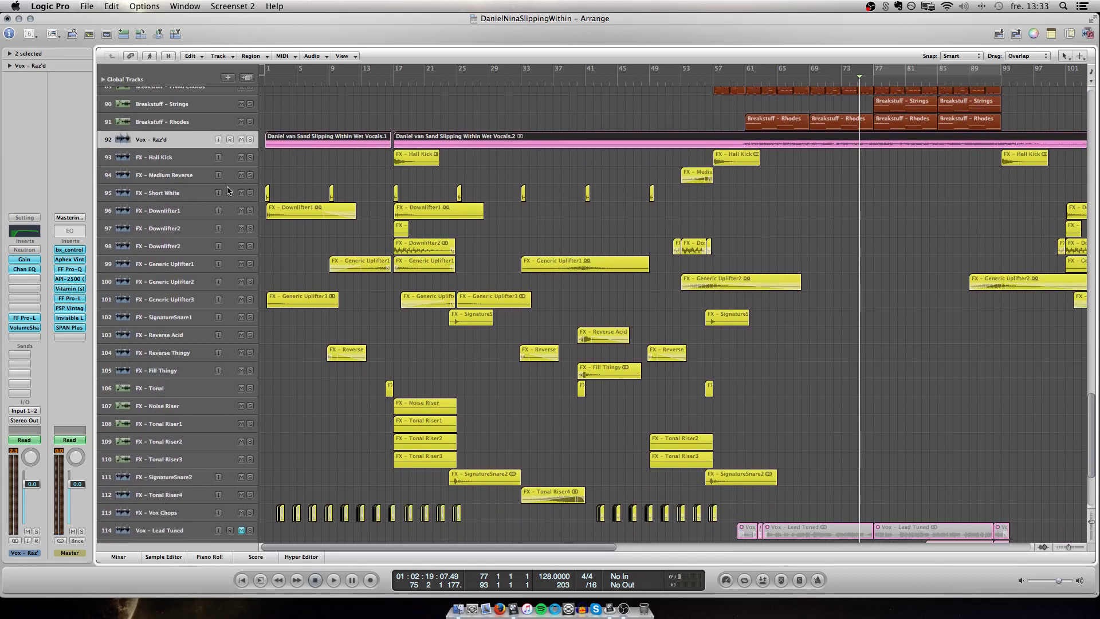
Solo the tracks from FX - Hall Kick to FX - Fill Thingy and place the playhead just before bar 17
{"action": "left_click", "coordinate": [178, 156]}
{"action": "scroll", "coordinate": [327, 455], "scroll_direction": "up", "scroll_amount": 2}
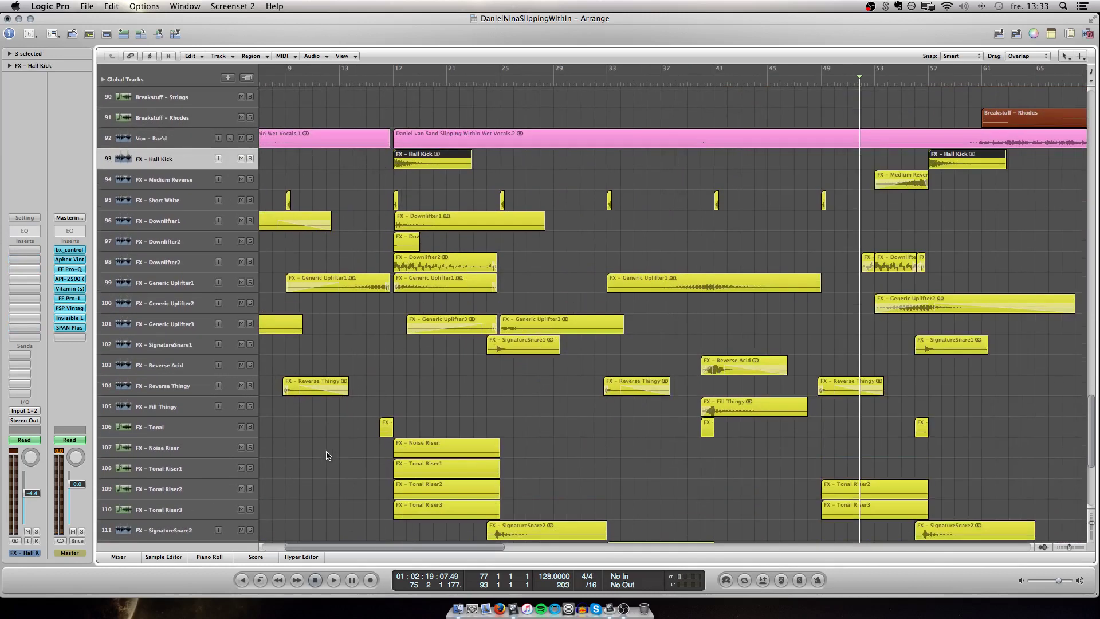
{"action": "scroll", "coordinate": [326, 455], "scroll_direction": "left", "scroll_amount": 4}
{"action": "scroll", "coordinate": [326, 456], "scroll_direction": "right", "scroll_amount": 2}
{"action": "scroll", "coordinate": [327, 455], "scroll_direction": "down", "scroll_amount": 2}
{"action": "scroll", "coordinate": [326, 456], "scroll_direction": "left", "scroll_amount": 2}
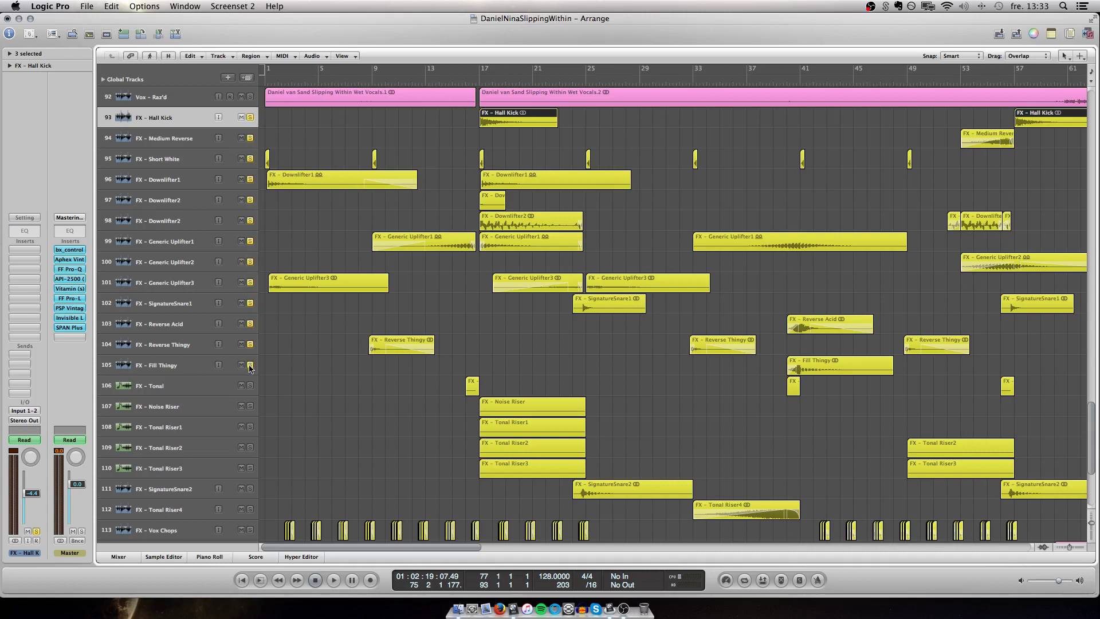
{"action": "scroll", "coordinate": [329, 365], "scroll_direction": "down", "scroll_amount": 2}
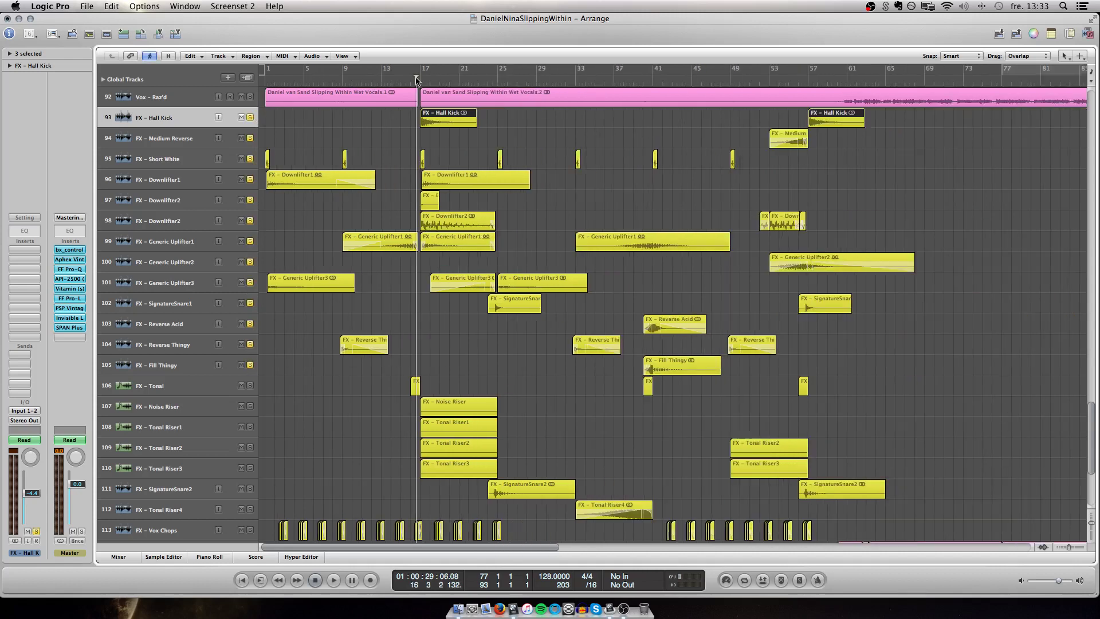
Play the soloed FX tracks from bar 16 to about bar 25, following the downlifter, uplifter and snare regions
{"action": "key", "text": "space"}
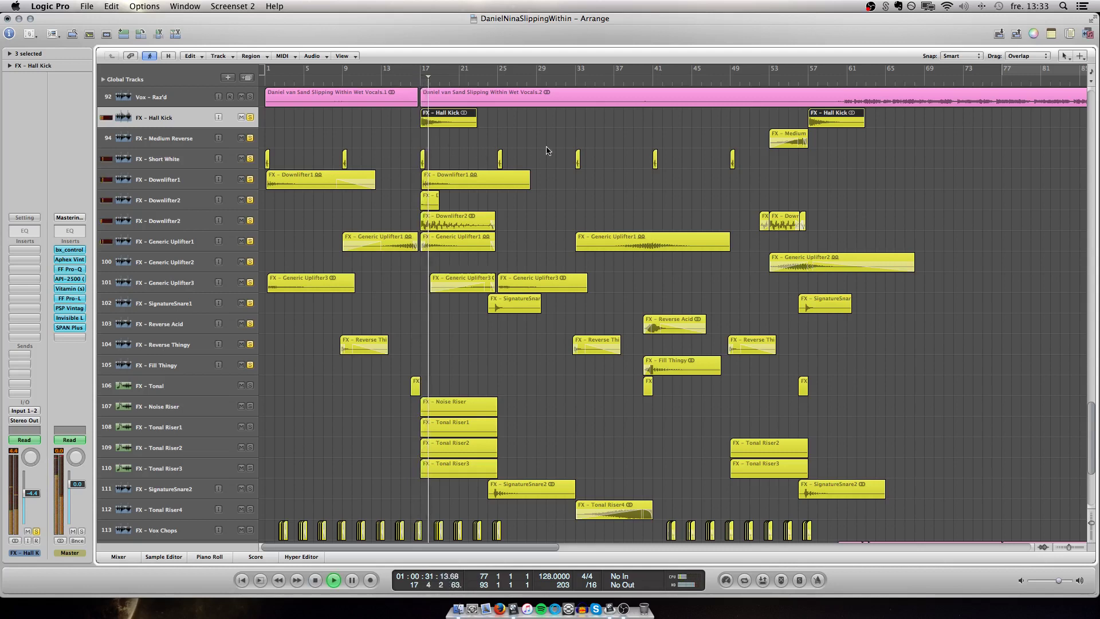
{"action": "scroll", "coordinate": [582, 150], "scroll_direction": "right", "scroll_amount": 2}
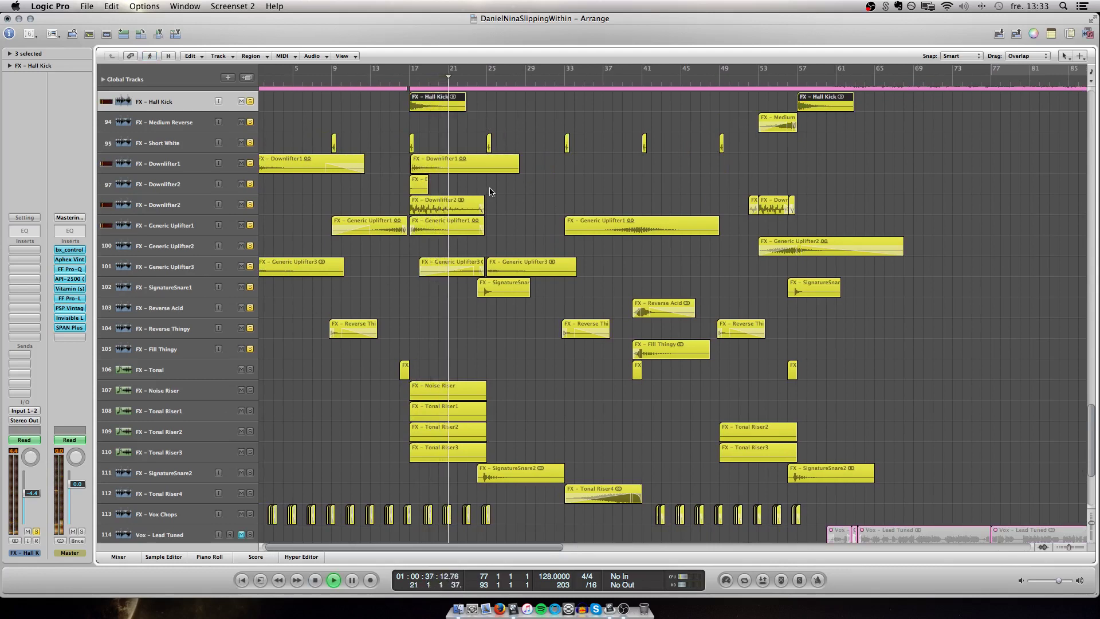
{"action": "key", "text": "super+Down"}
{"action": "scroll", "coordinate": [489, 192], "scroll_direction": "down", "scroll_amount": 5}
{"action": "scroll", "coordinate": [490, 192], "scroll_direction": "up", "scroll_amount": 2}
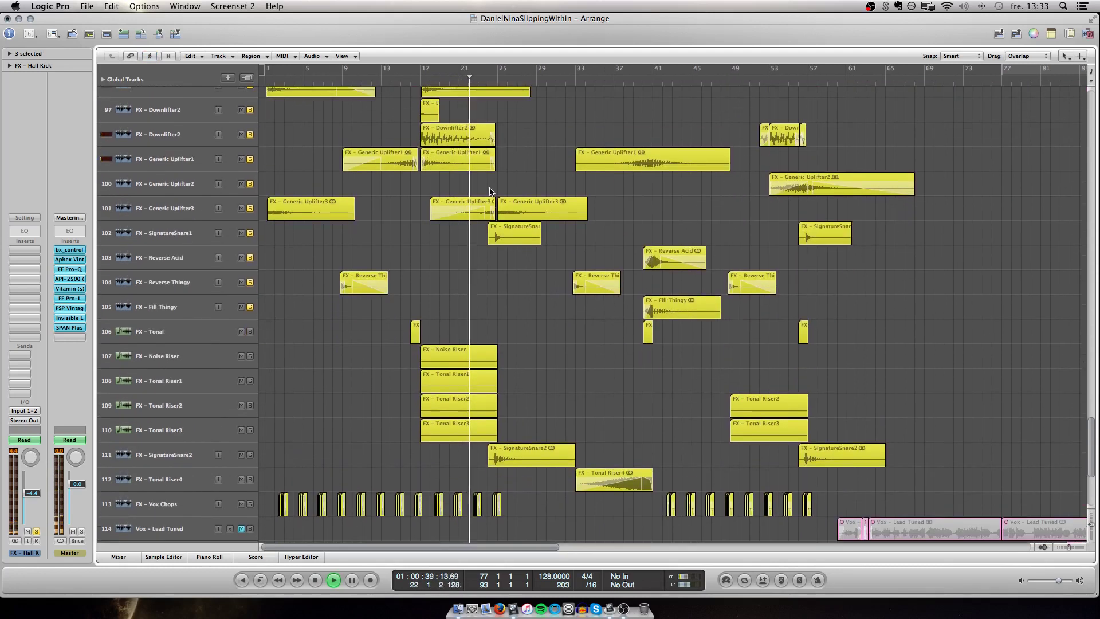
{"action": "scroll", "coordinate": [490, 192], "scroll_direction": "up", "scroll_amount": 2}
{"action": "key", "text": "super+Right"}
{"action": "key", "text": "super+Right"}
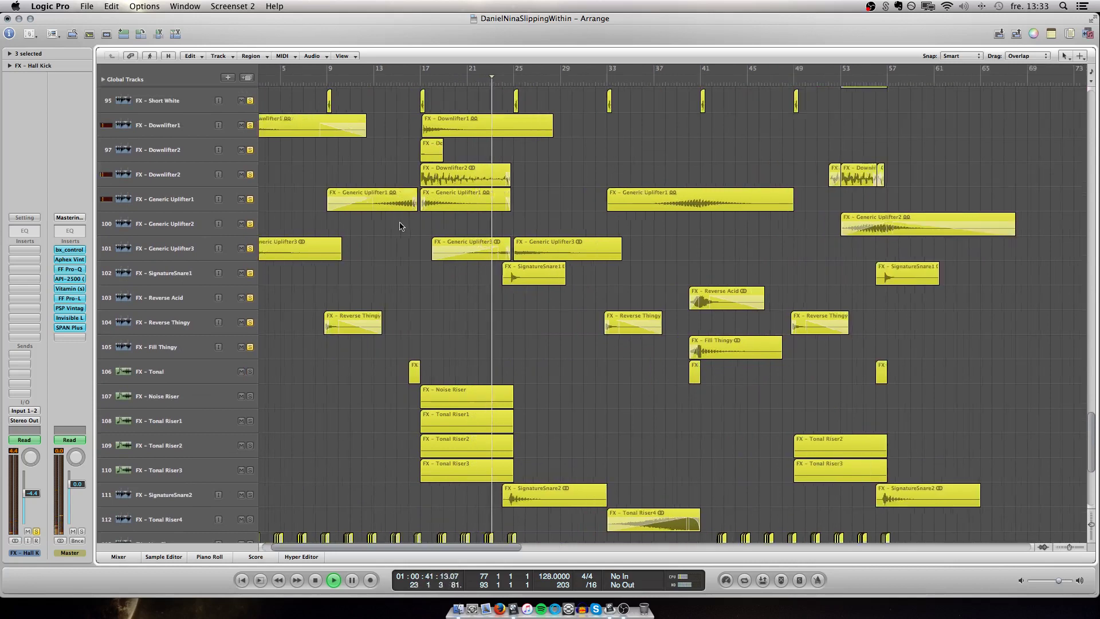
{"action": "scroll", "coordinate": [400, 225], "scroll_direction": "up", "scroll_amount": 1}
{"action": "scroll", "coordinate": [400, 225], "scroll_direction": "left", "scroll_amount": 1}
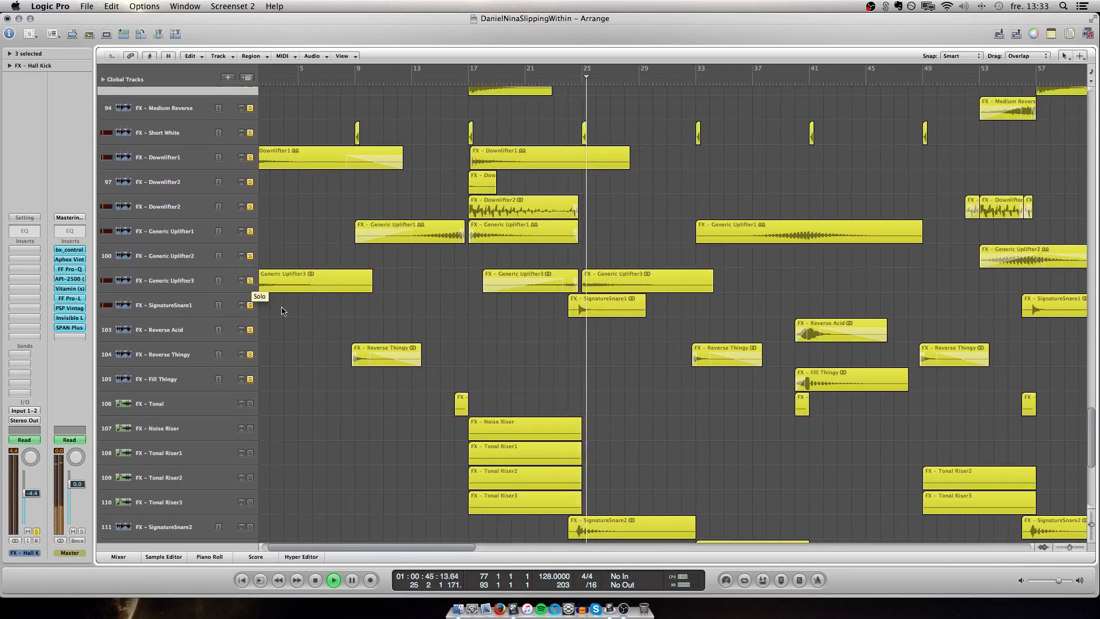
{"action": "scroll", "coordinate": [484, 273], "scroll_direction": "down", "scroll_amount": 4}
{"action": "scroll", "coordinate": [484, 272], "scroll_direction": "right", "scroll_amount": 4}
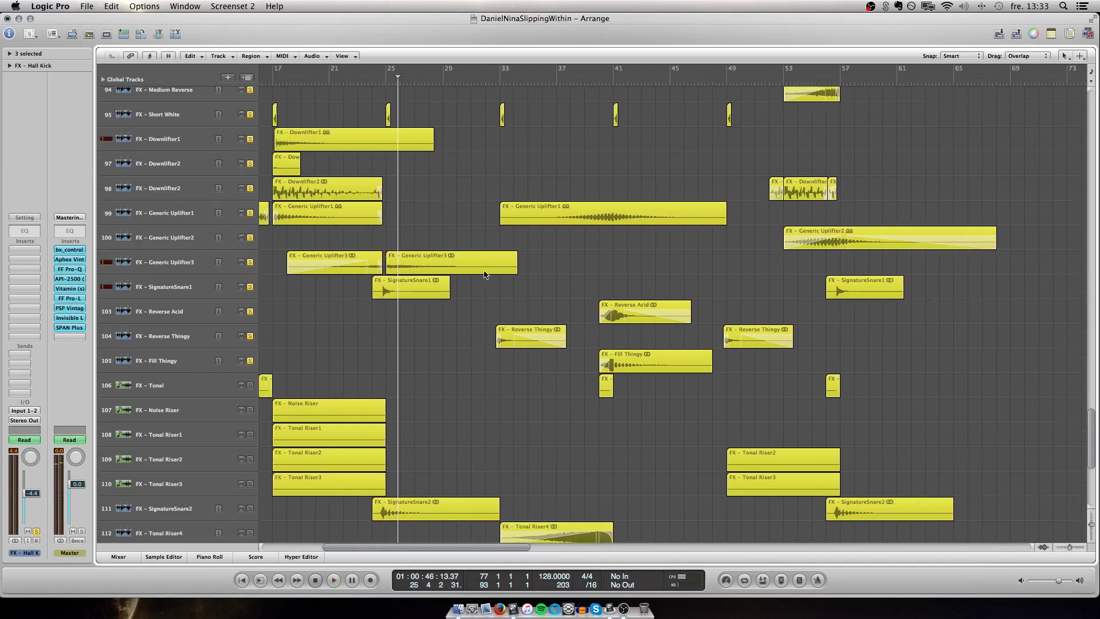
Take FX - Hall Kick through FX - Fill Thingy out of solo and solo FX - Tonal and the riser tracks below it
{"action": "scroll", "coordinate": [314, 310], "scroll_direction": "left", "scroll_amount": 5}
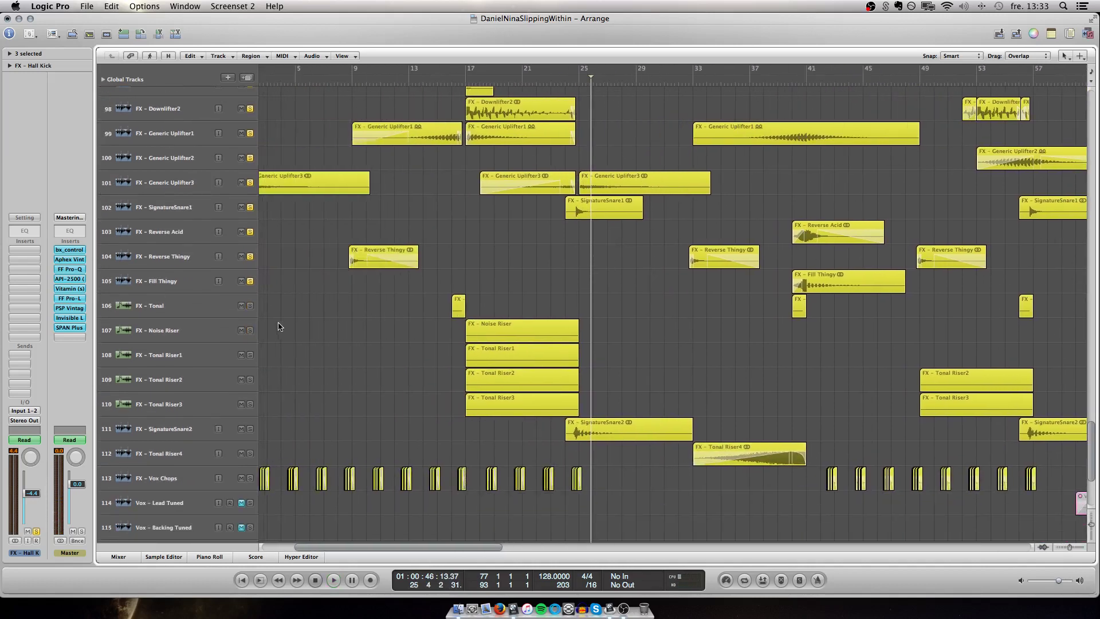
{"action": "left_click", "coordinate": [169, 310]}
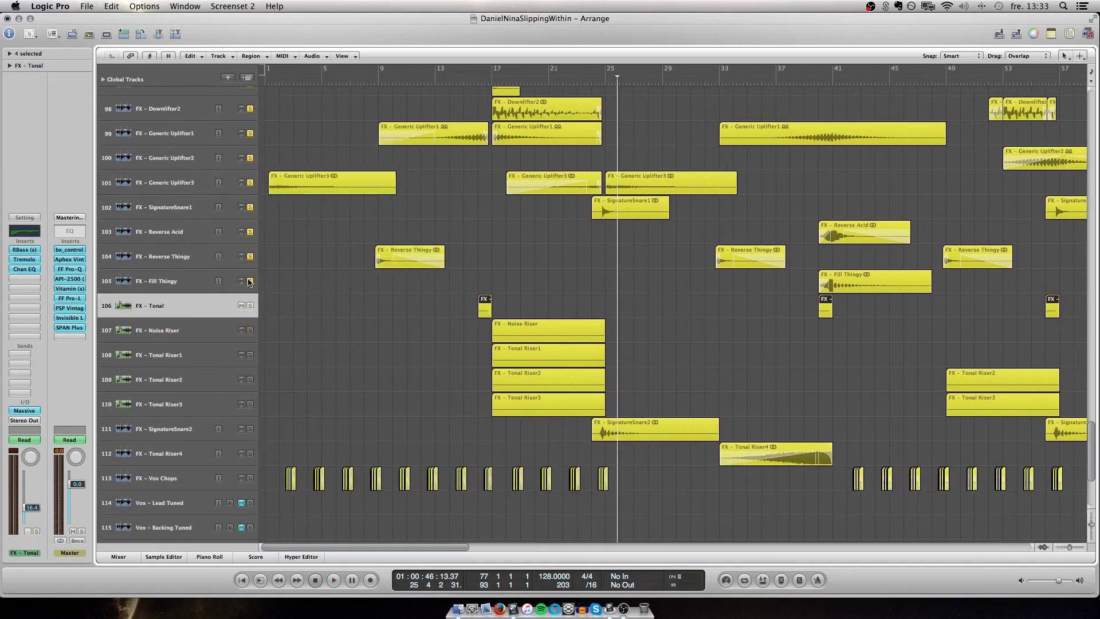
{"action": "scroll", "coordinate": [250, 403], "scroll_direction": "up", "scroll_amount": 7}
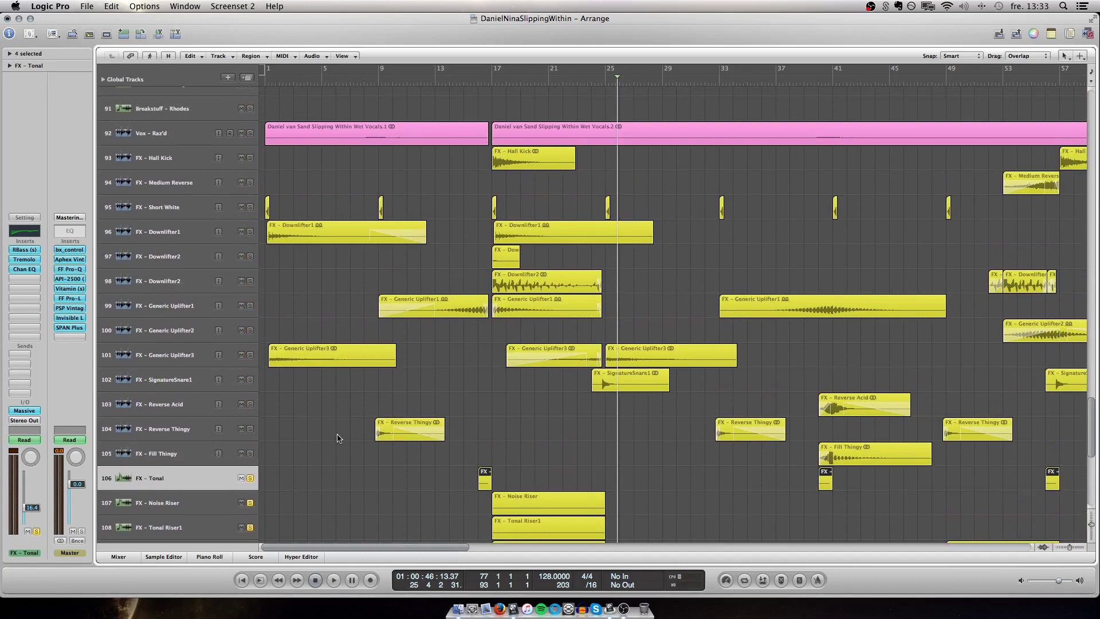
Play the soloed FX - Tonal and riser tracks from bar 16 to about bar 25
{"action": "scroll", "coordinate": [338, 438], "scroll_direction": "down", "scroll_amount": 8}
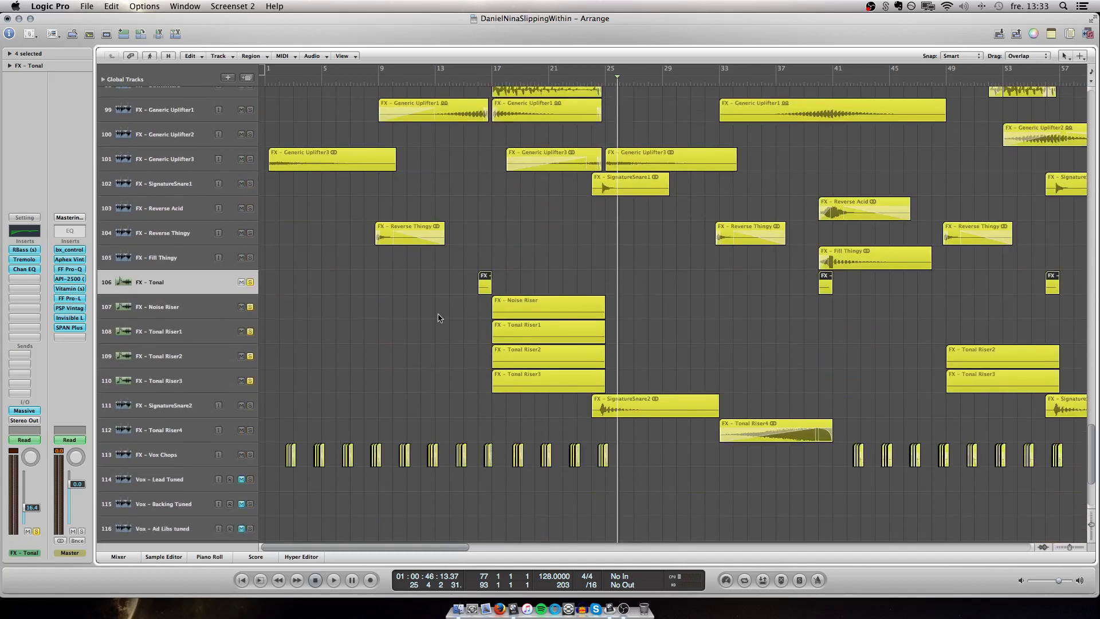
{"action": "key", "text": "space"}
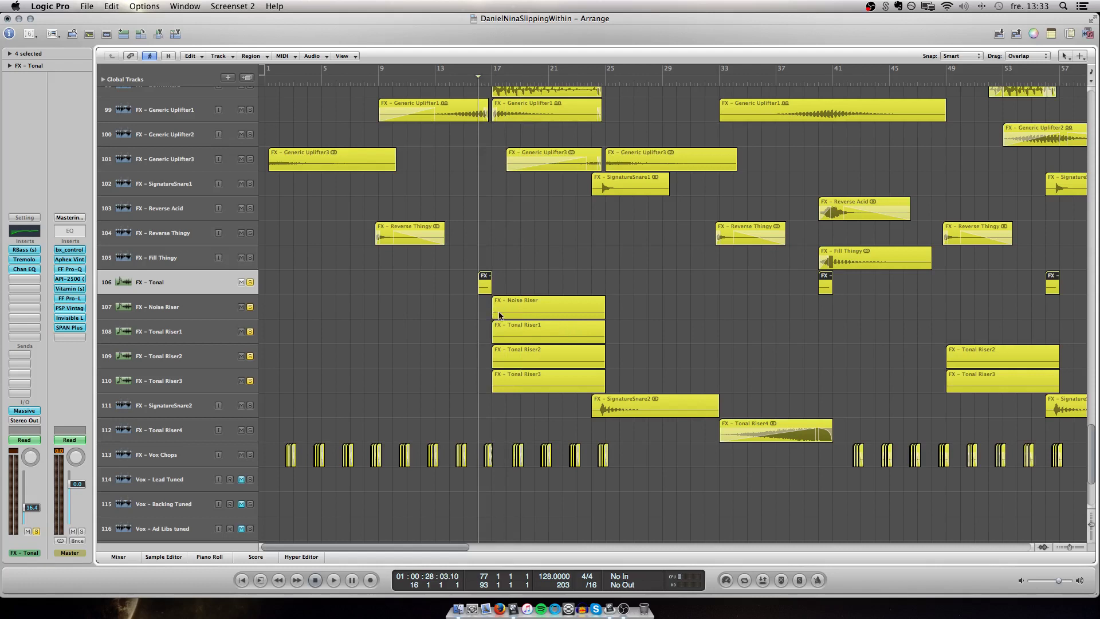
{"action": "key", "text": "space"}
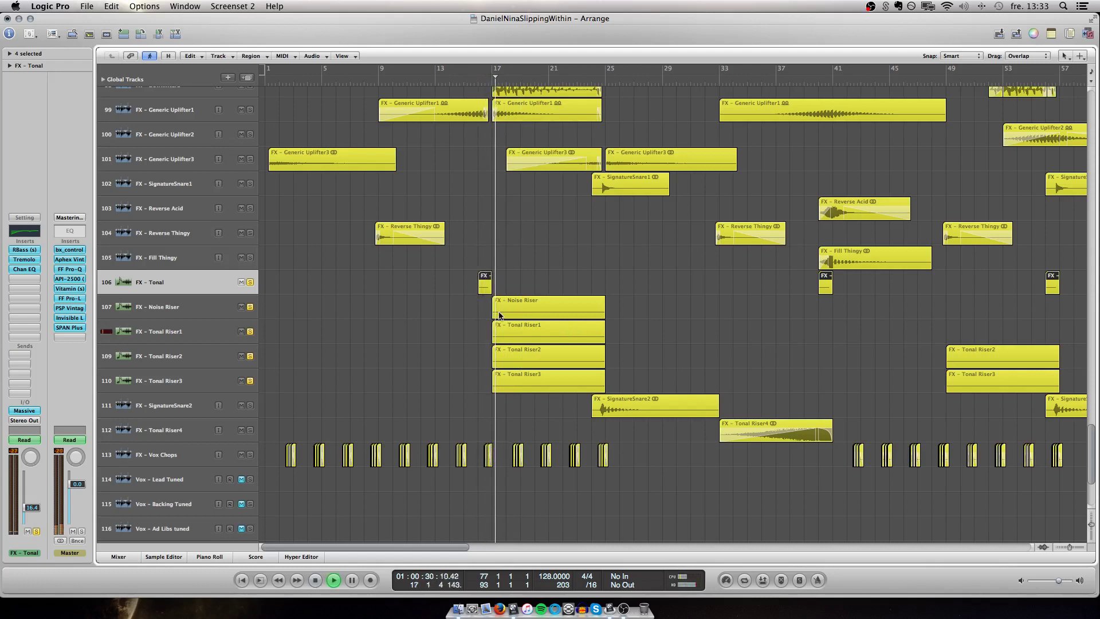
Solo FX - SignatureSnare2 and FX - Tonal Riser4 in place of the riser tracks above them and play from around bar 25
{"action": "scroll", "coordinate": [499, 314], "scroll_direction": "down", "scroll_amount": 2}
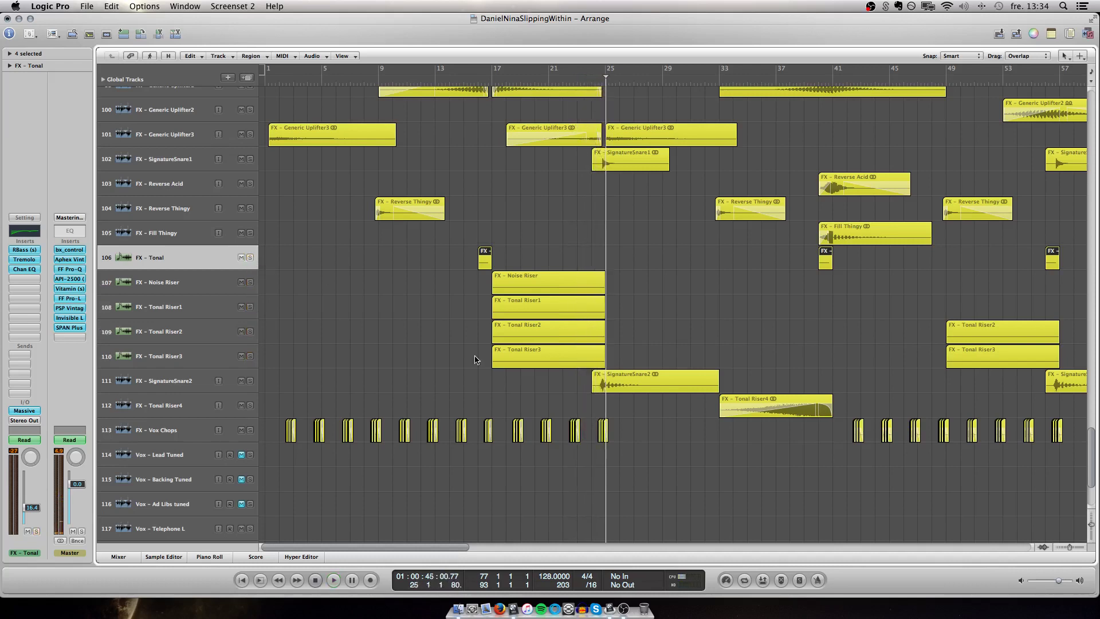
{"action": "scroll", "coordinate": [474, 360], "scroll_direction": "down", "scroll_amount": 2}
{"action": "scroll", "coordinate": [474, 360], "scroll_direction": "right", "scroll_amount": 2}
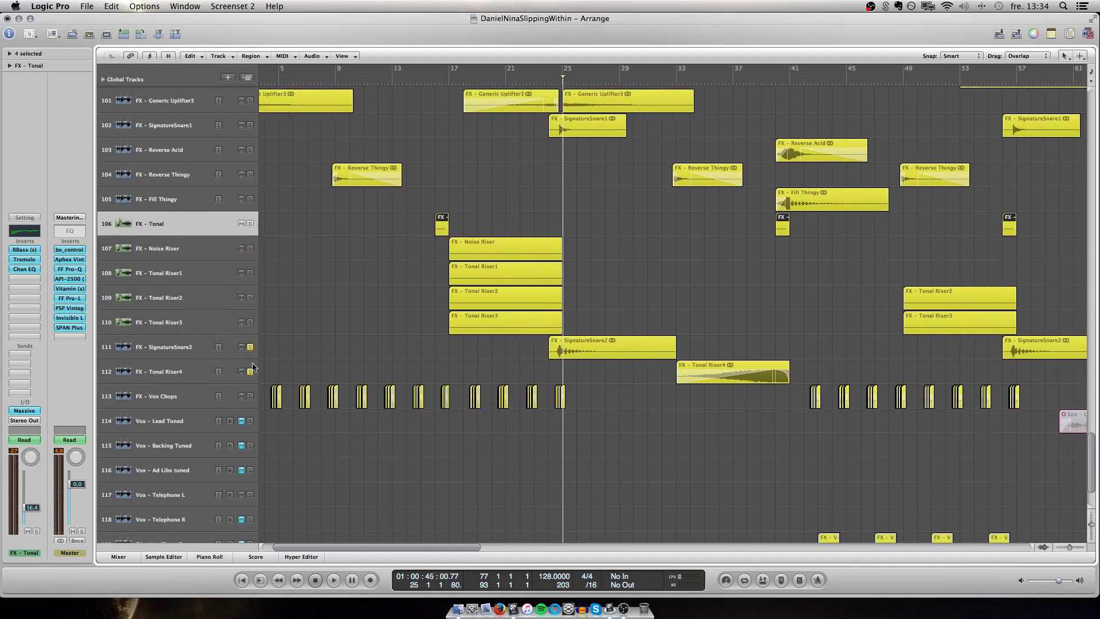
{"action": "key", "text": "period"}
{"action": "key", "text": "period"}
{"action": "key", "text": "space"}
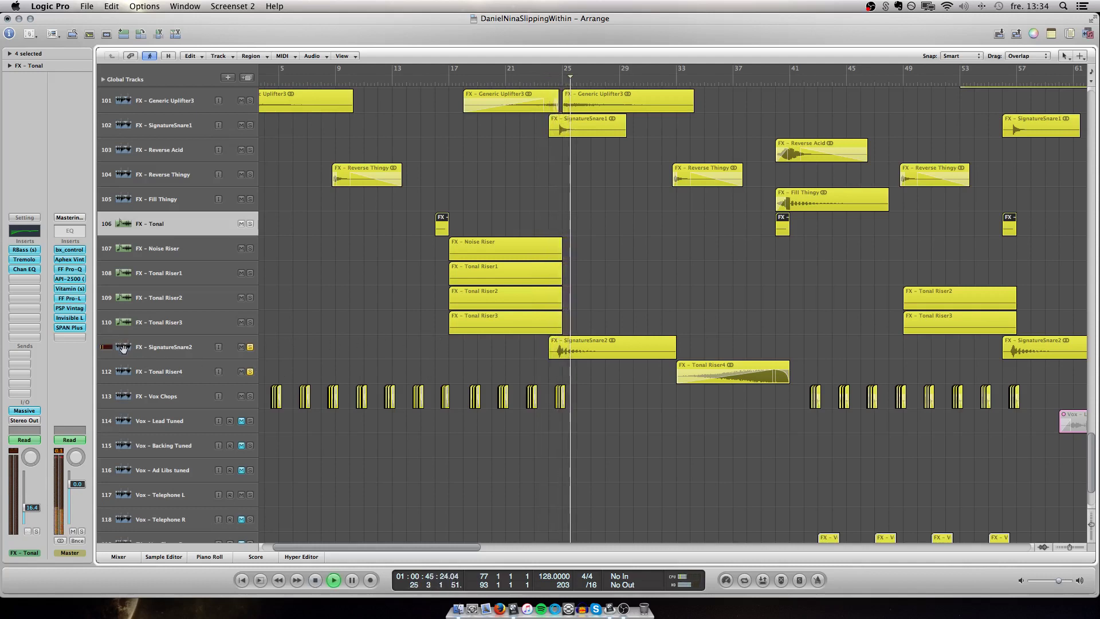
Move the FX - SignatureSnare2 track directly below FX - SignatureSnare1 and play both soloed from bar 24
{"action": "left_click_drag", "start_coordinate": [123, 298], "coordinate": [109, 145]}
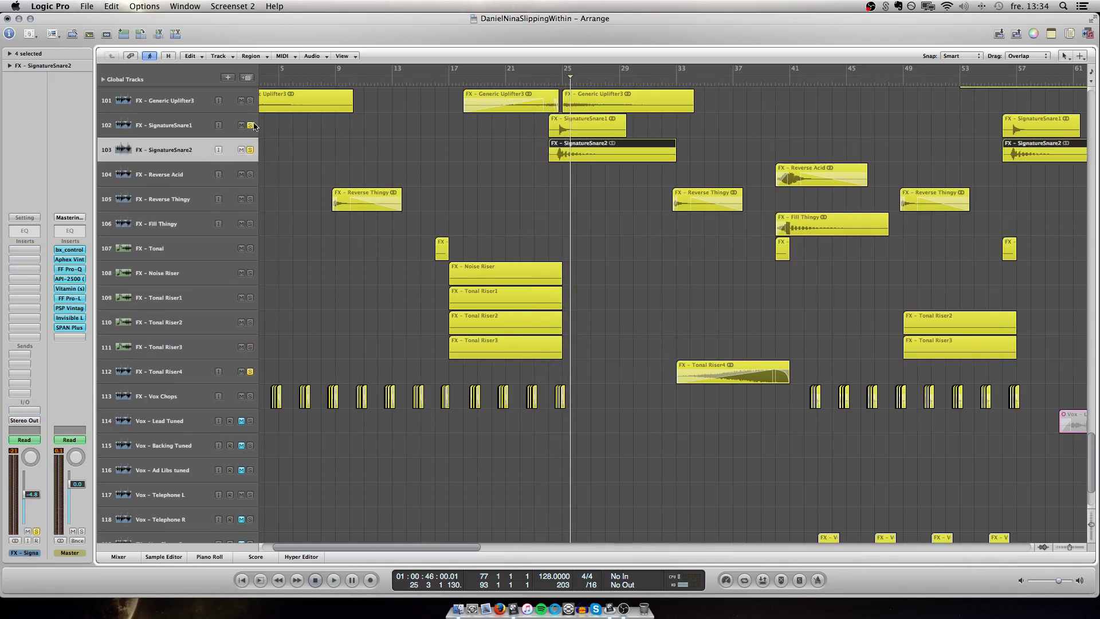
{"action": "key", "text": "space"}
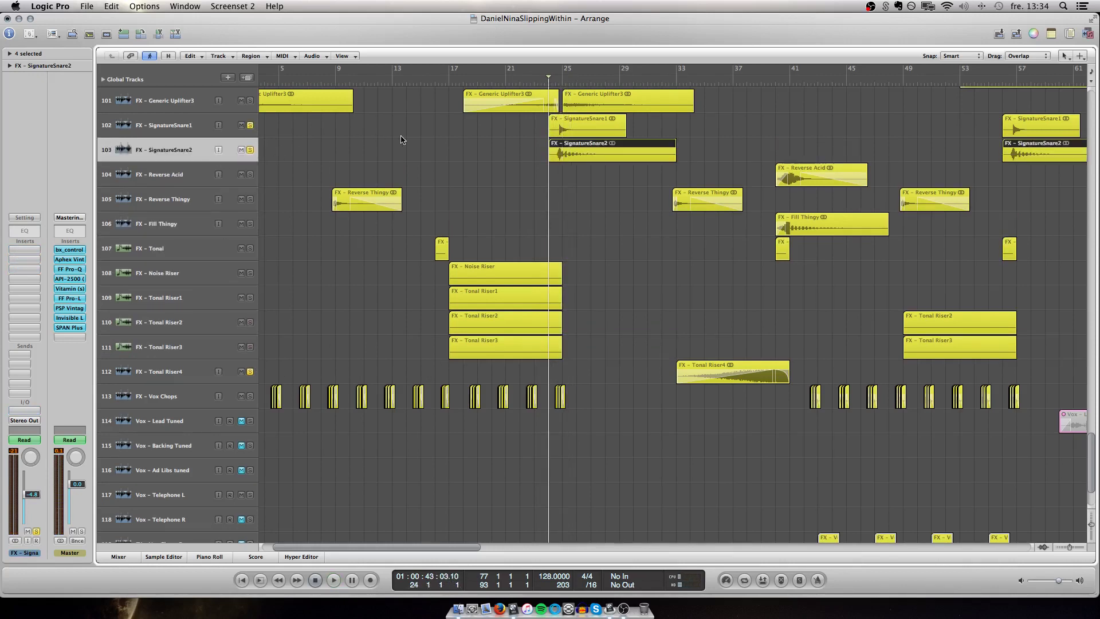
{"action": "key", "text": "space"}
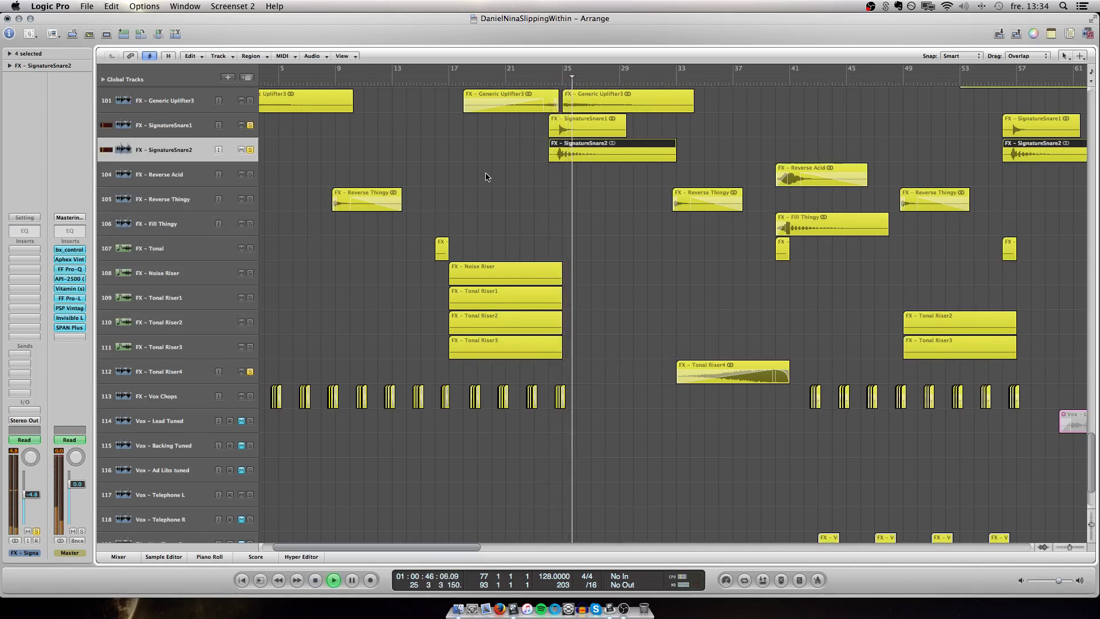
Play the soloed FX - Tonal Riser4 from bar 35 to about bar 39 and select its track
{"action": "left_click", "coordinate": [672, 87]}
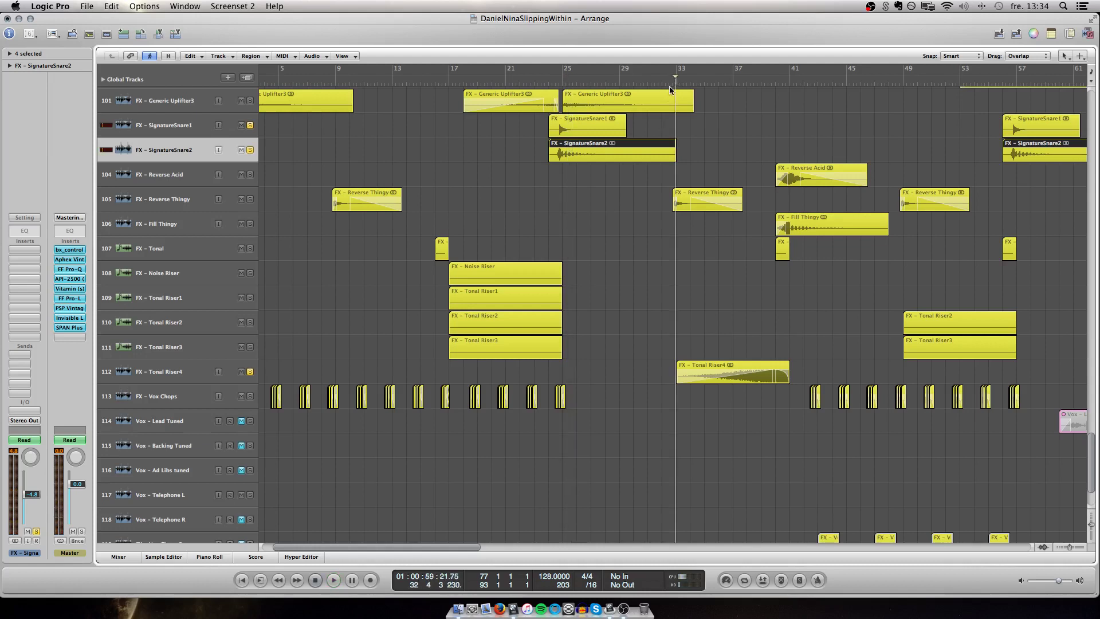
{"action": "key", "text": "period"}
{"action": "key", "text": "period"}
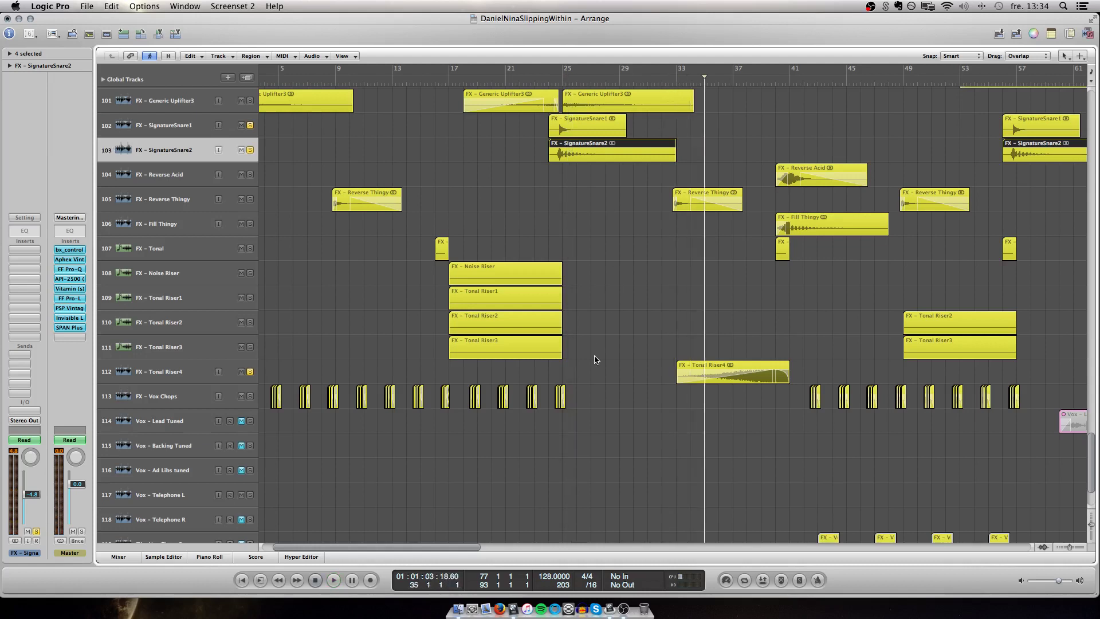
{"action": "key", "text": "space"}
{"action": "key", "text": "ctrl+Left"}
{"action": "key", "text": "ctrl+Left"}
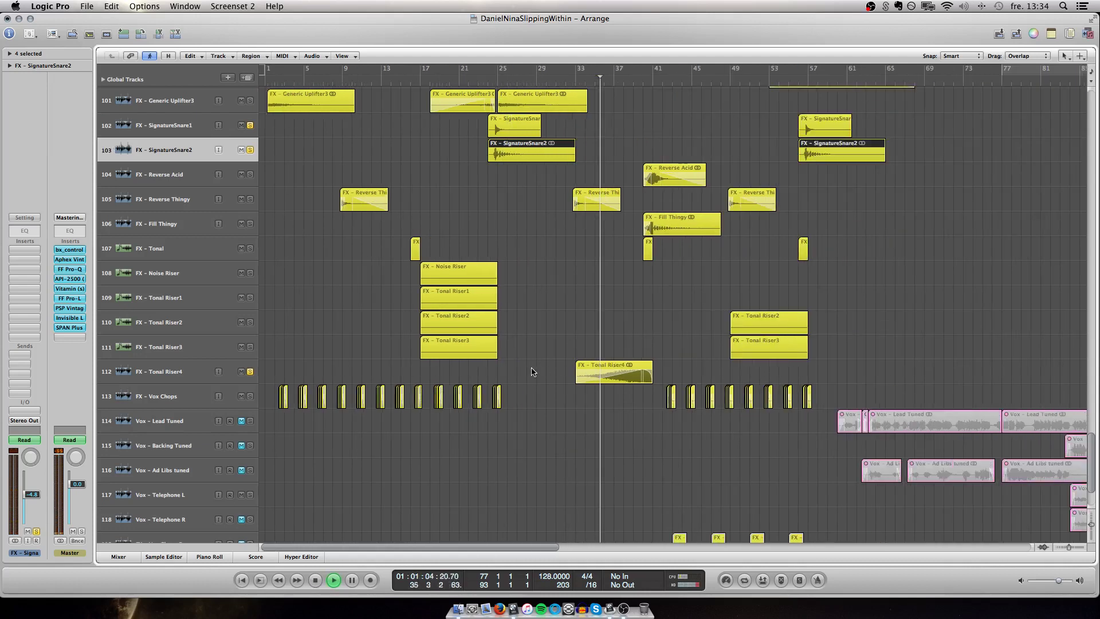
{"action": "left_click", "coordinate": [174, 376]}
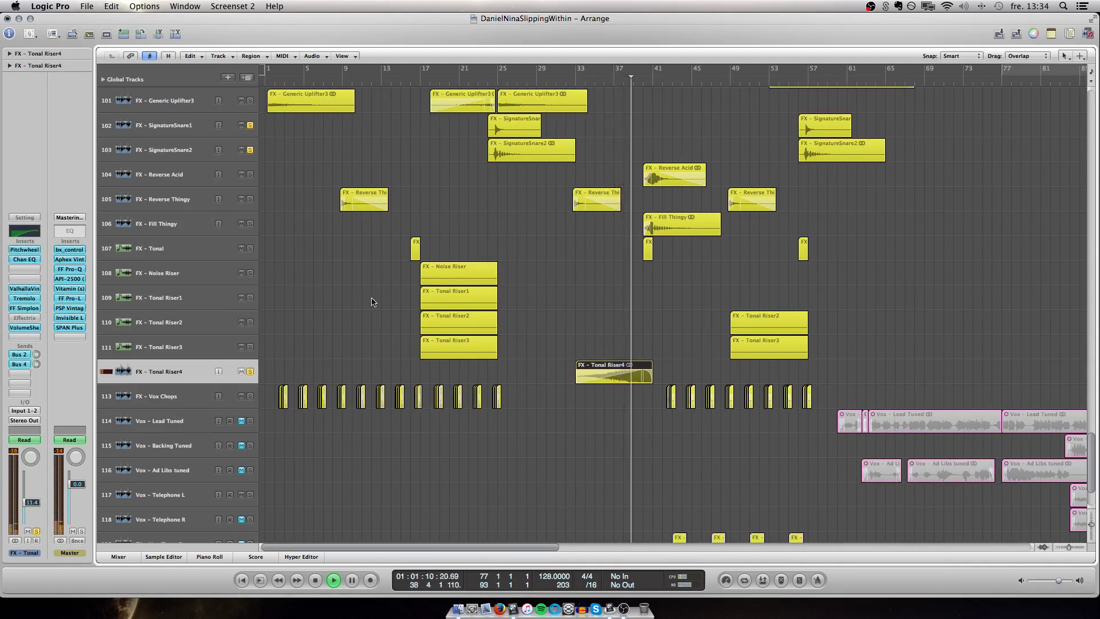
{"action": "key", "text": "ctrl+Right"}
{"action": "key", "text": "space"}
Solo FX - Vox Chops in place of FX - Tonal Riser4 and play it from the start of the arrangement
{"action": "scroll", "coordinate": [479, 330], "scroll_direction": "left", "scroll_amount": 10}
{"action": "scroll", "coordinate": [479, 330], "scroll_direction": "down", "scroll_amount": 3}
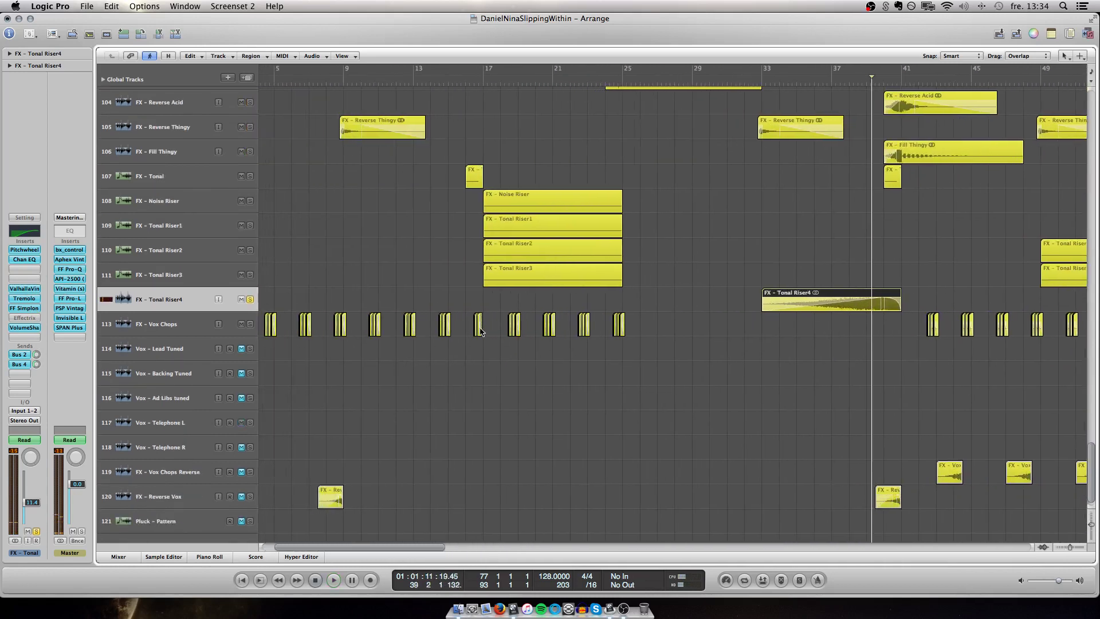
{"action": "left_click", "coordinate": [250, 316]}
{"action": "left_click", "coordinate": [196, 316]}
{"action": "key", "text": "Return"}
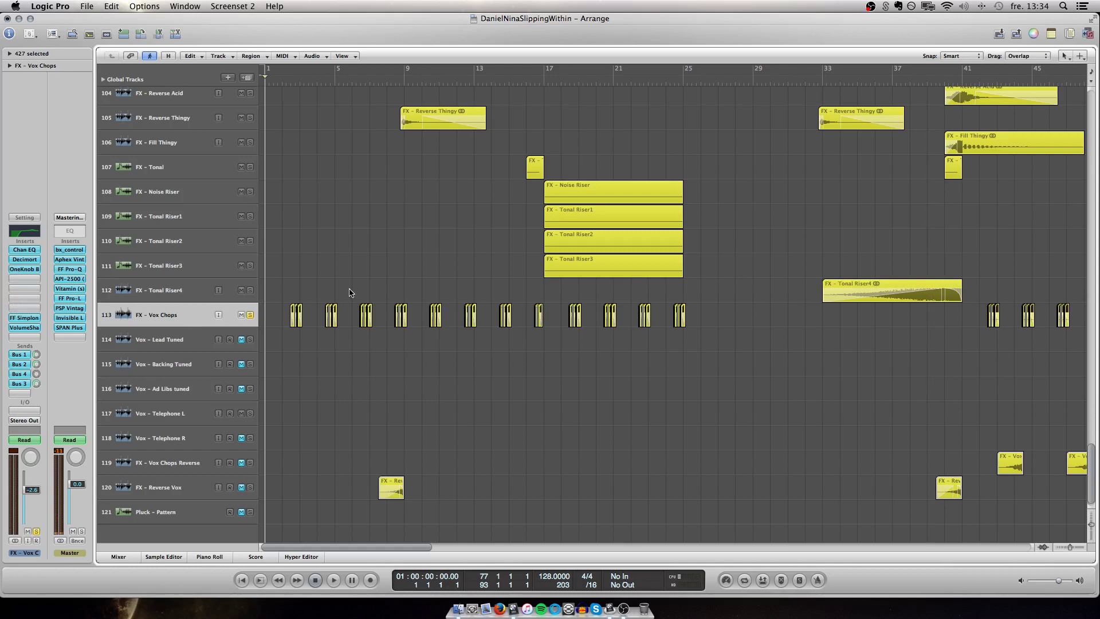
{"action": "key", "text": "space"}
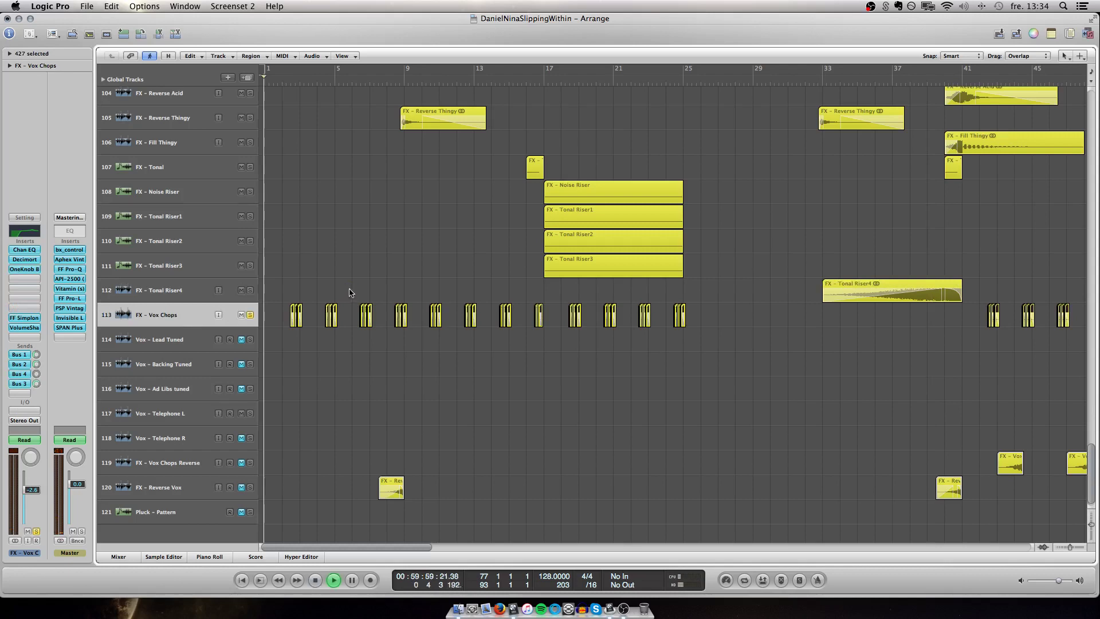
Play the second passage of FX - Vox Chops from about bar 41 to bar 47 and examine its short regions up close
{"action": "scroll", "coordinate": [351, 292], "scroll_direction": "up", "scroll_amount": 10}
{"action": "scroll", "coordinate": [352, 293], "scroll_direction": "down", "scroll_amount": 10}
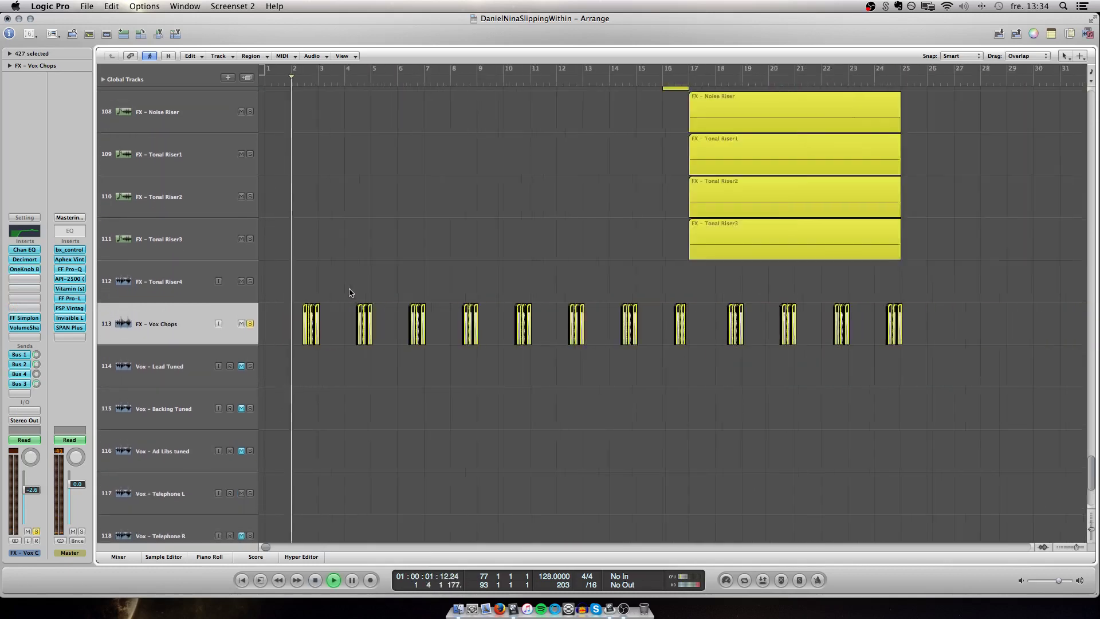
{"action": "scroll", "coordinate": [351, 293], "scroll_direction": "right", "scroll_amount": 5}
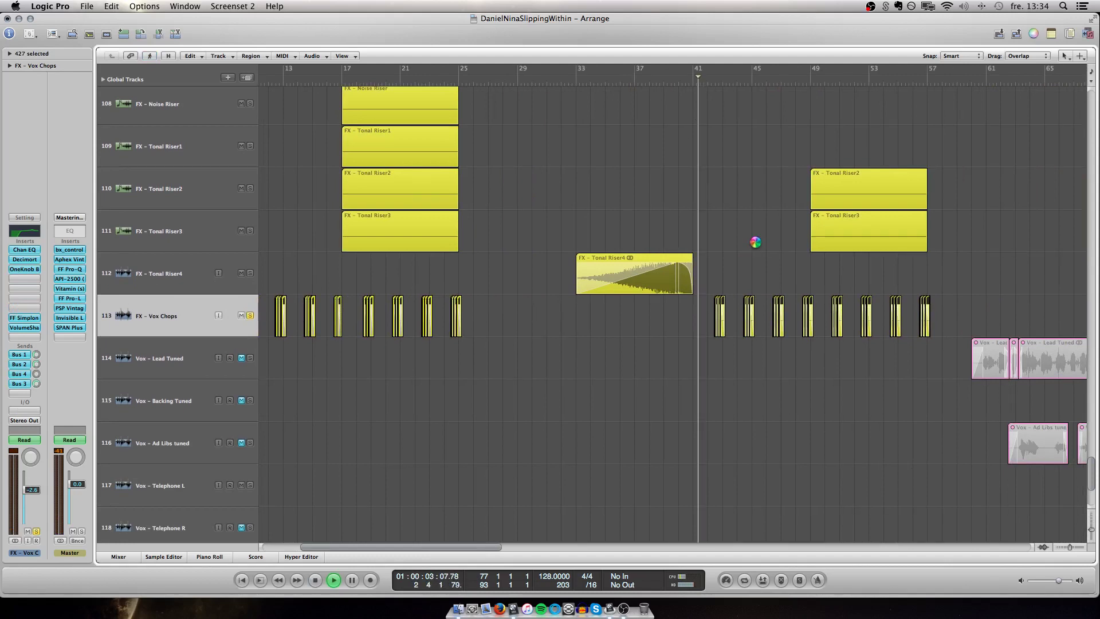
{"action": "scroll", "coordinate": [756, 243], "scroll_direction": "up", "scroll_amount": 10}
{"action": "scroll", "coordinate": [757, 245], "scroll_direction": "up", "scroll_amount": 1}
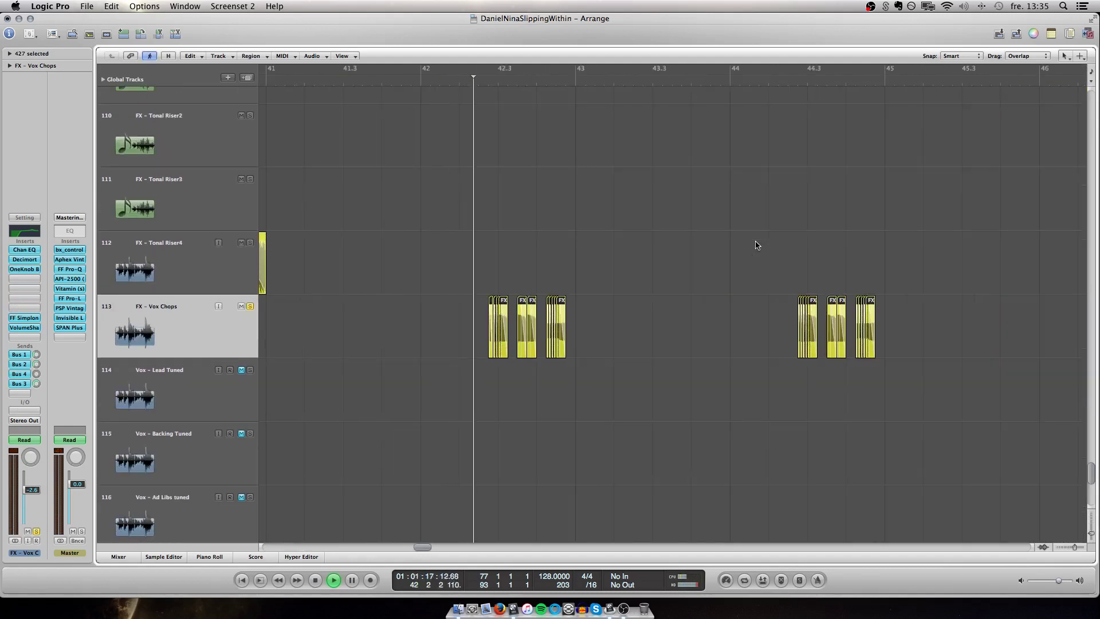
{"action": "scroll", "coordinate": [679, 282], "scroll_direction": "up", "scroll_amount": 2}
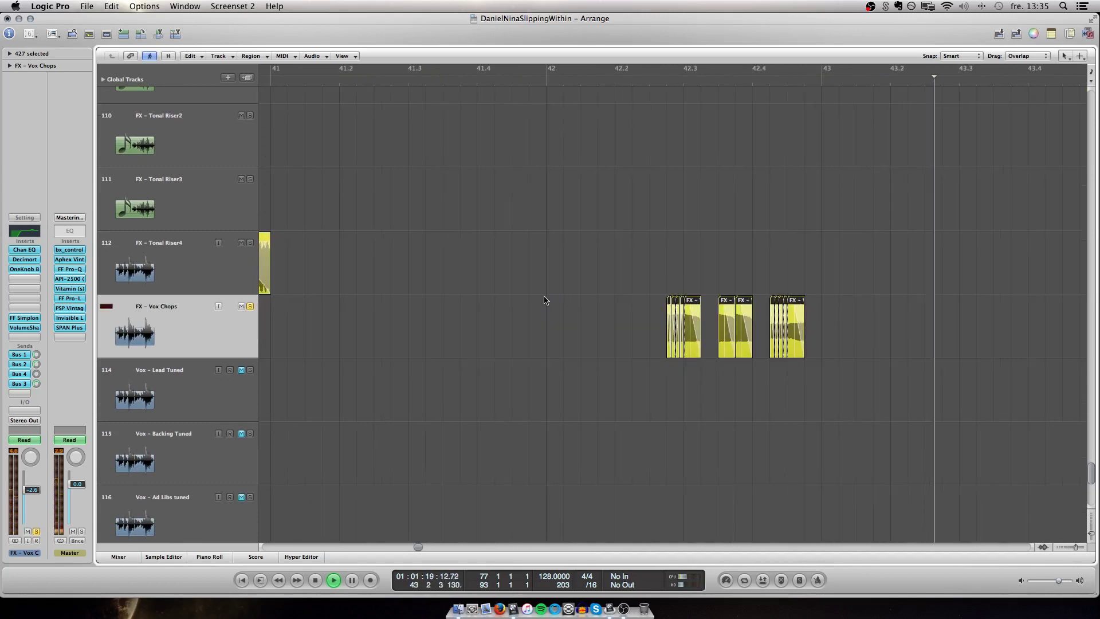
{"action": "key", "text": "super+Right"}
{"action": "key", "text": "super+Right"}
{"action": "key", "text": "super+Down"}
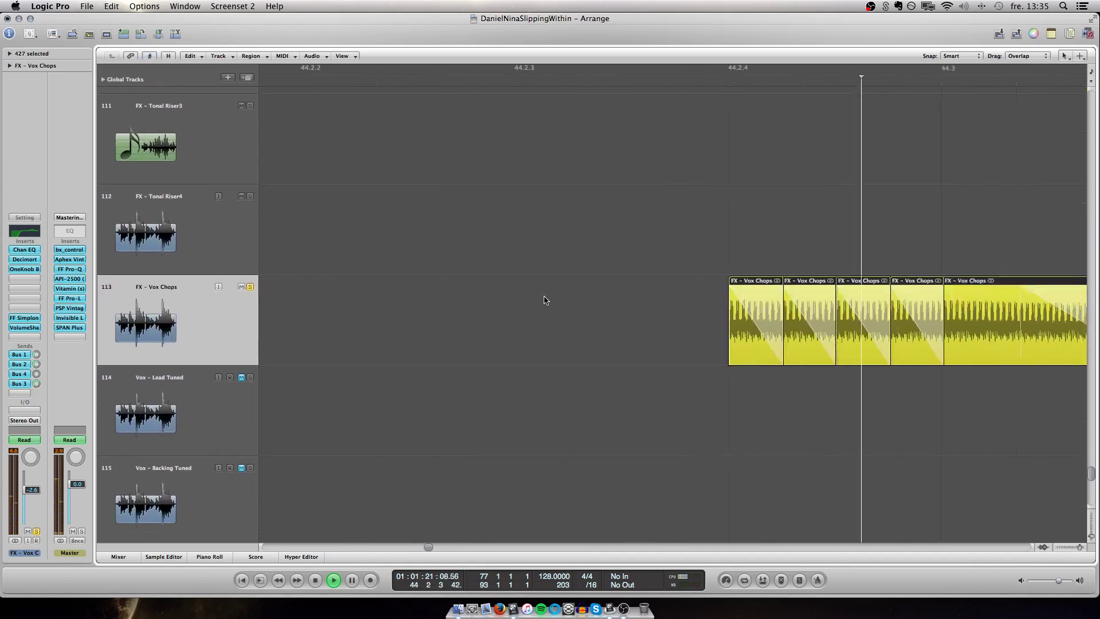
{"action": "scroll", "coordinate": [545, 300], "scroll_direction": "down", "scroll_amount": 5}
{"action": "scroll", "coordinate": [546, 300], "scroll_direction": "right", "scroll_amount": 6}
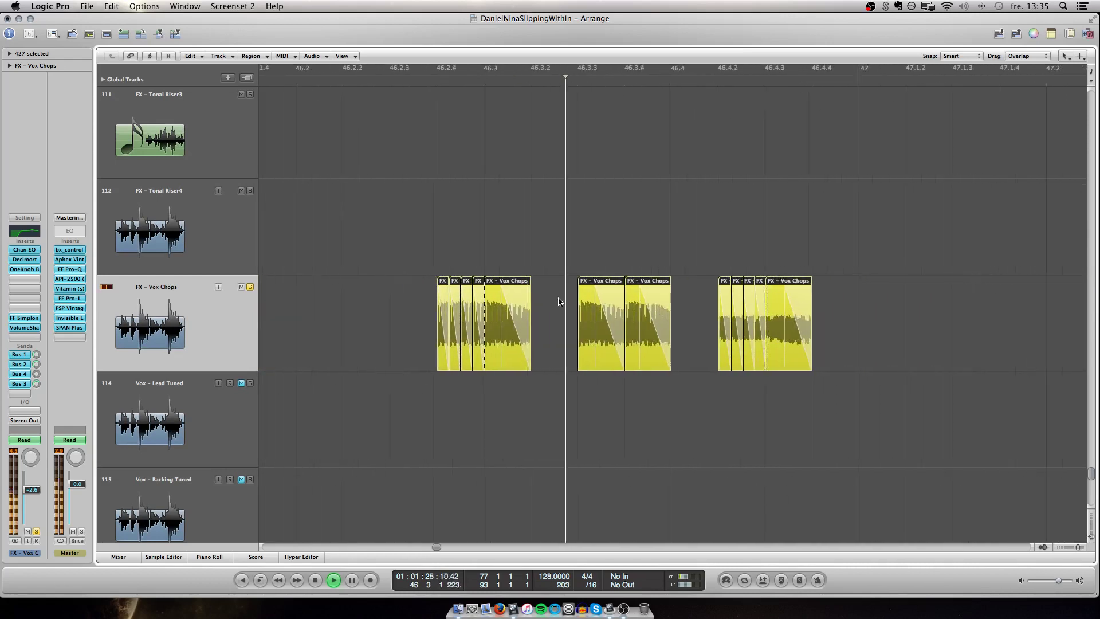
{"action": "scroll", "coordinate": [559, 302], "scroll_direction": "right", "scroll_amount": 1}
{"action": "key", "text": "space"}
Take FX - Vox Chops out of solo and look over the muted vocal tracks below it across the arrangement
{"action": "key", "text": "super+Left"}
{"action": "key", "text": "super+Left"}
{"action": "key", "text": "super+Left"}
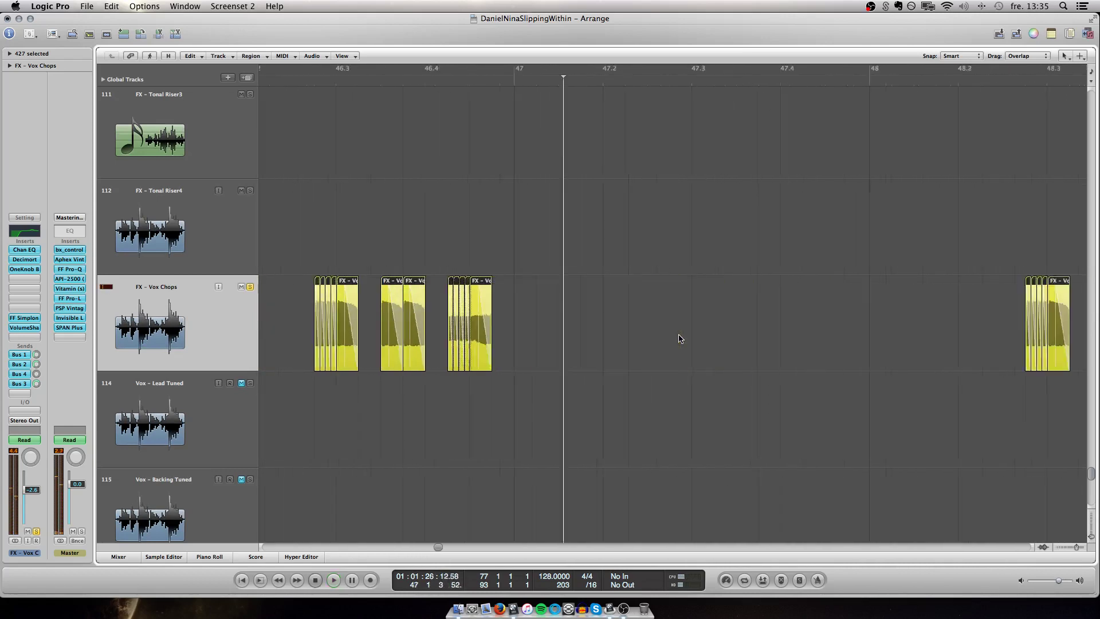
{"action": "key", "text": "super+Up"}
{"action": "key", "text": "super+Up"}
{"action": "scroll", "coordinate": [679, 338], "scroll_direction": "down", "scroll_amount": 10}
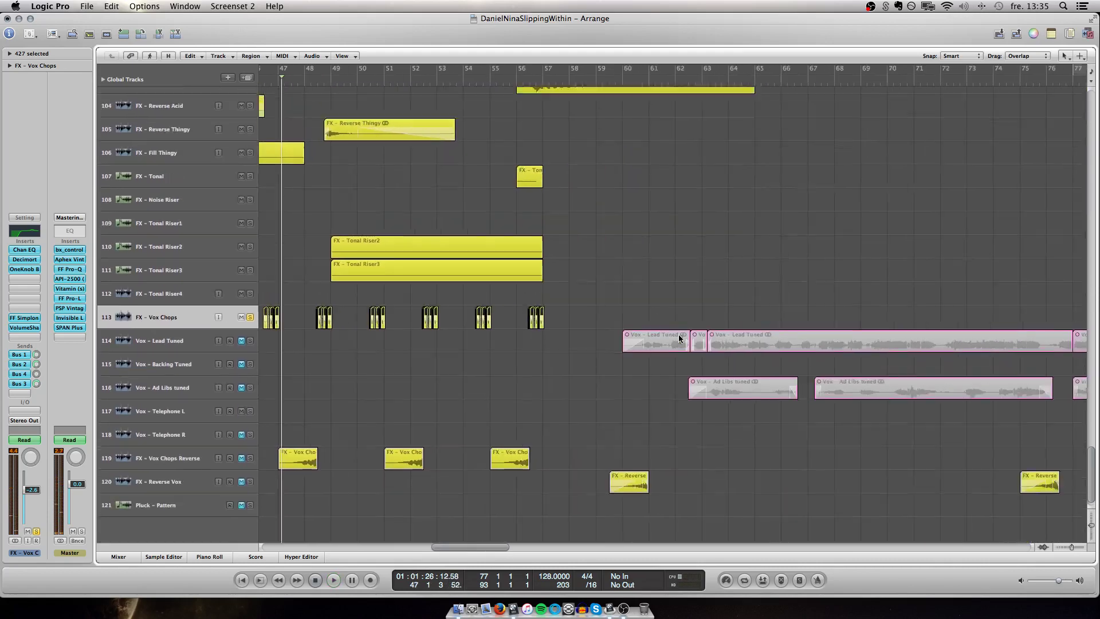
{"action": "scroll", "coordinate": [679, 338], "scroll_direction": "up", "scroll_amount": 5}
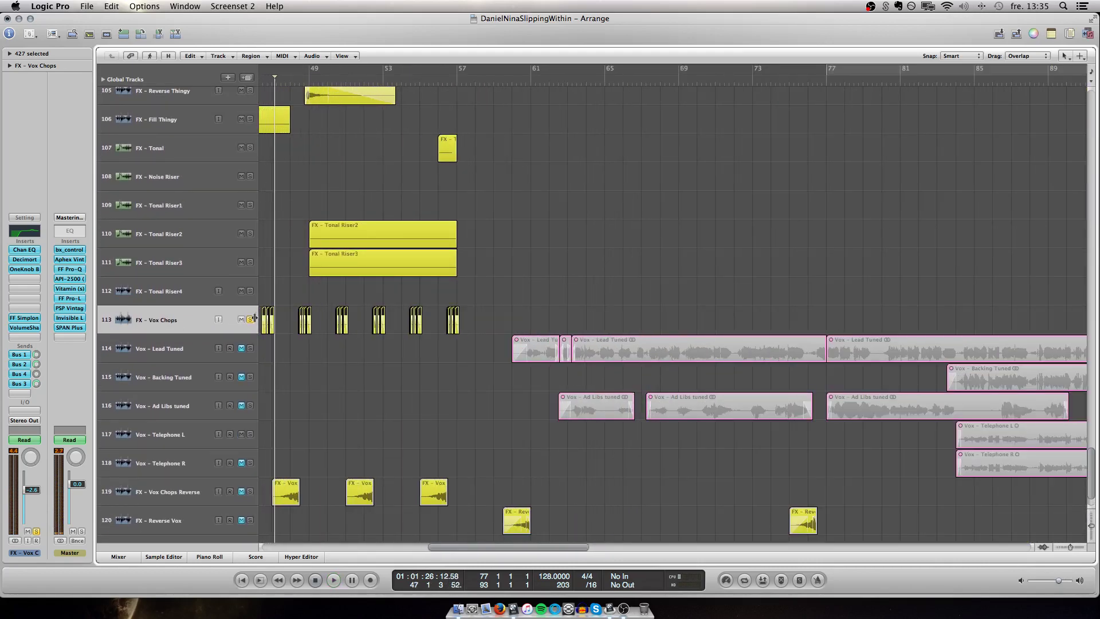
{"action": "scroll", "coordinate": [573, 317], "scroll_direction": "left", "scroll_amount": 5}
{"action": "scroll", "coordinate": [573, 317], "scroll_direction": "down", "scroll_amount": 1}
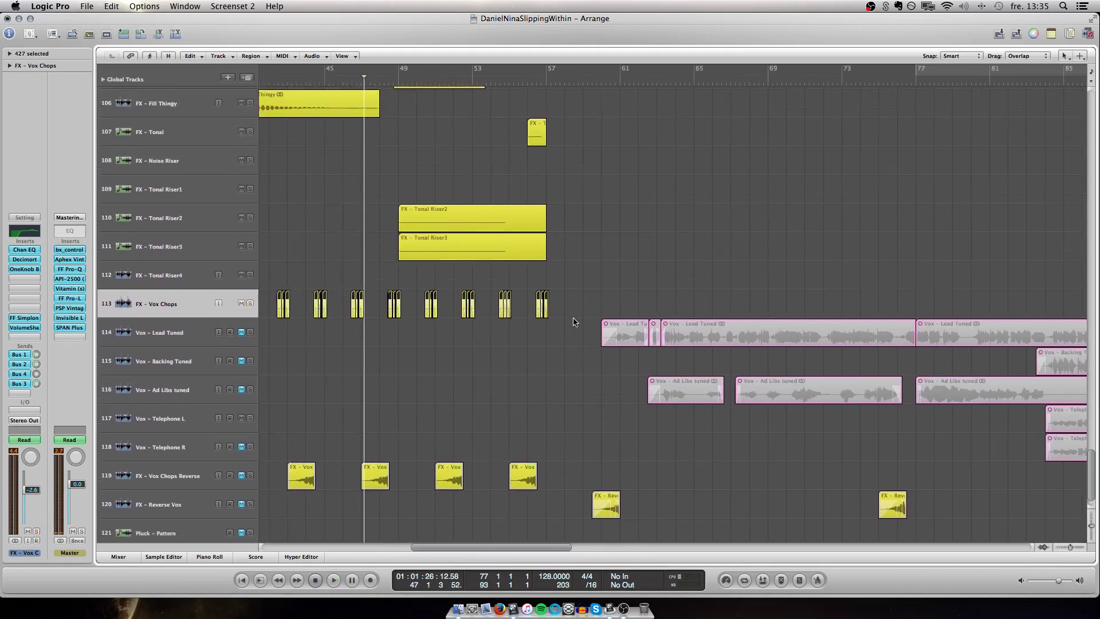
{"action": "scroll", "coordinate": [573, 319], "scroll_direction": "right", "scroll_amount": 15}
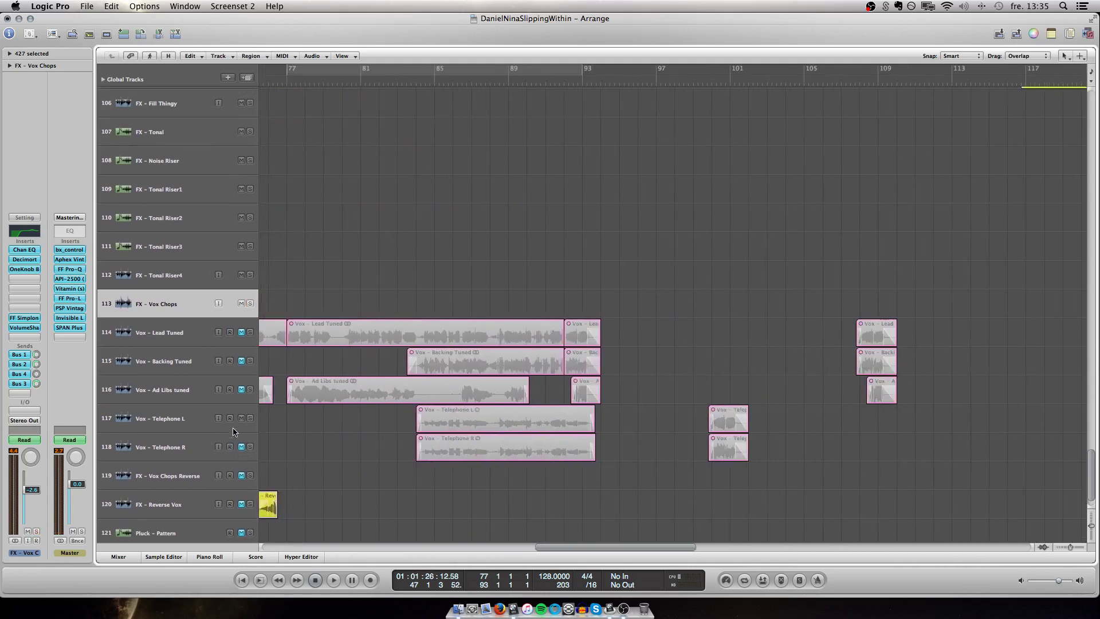
{"action": "scroll", "coordinate": [640, 180], "scroll_direction": "down", "scroll_amount": 6}
{"action": "scroll", "coordinate": [640, 180], "scroll_direction": "up", "scroll_amount": 7}
{"action": "scroll", "coordinate": [640, 180], "scroll_direction": "left", "scroll_amount": 12}
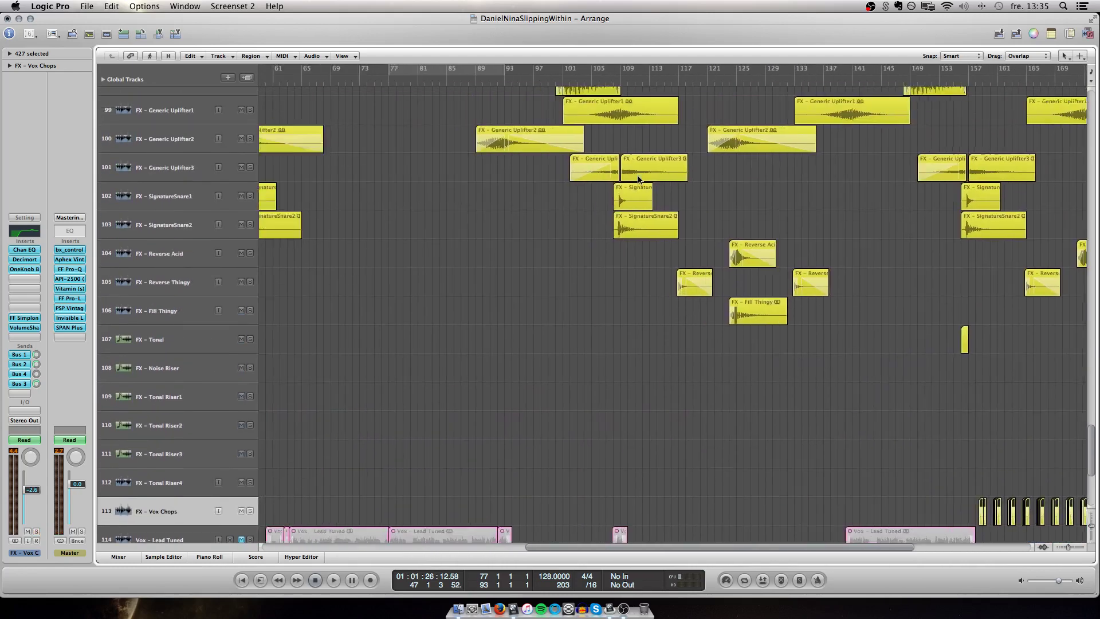
Place the playhead at bar 56 and play the full arrangement into the break with the vocals
{"action": "key", "text": "period"}
{"action": "key", "text": "period"}
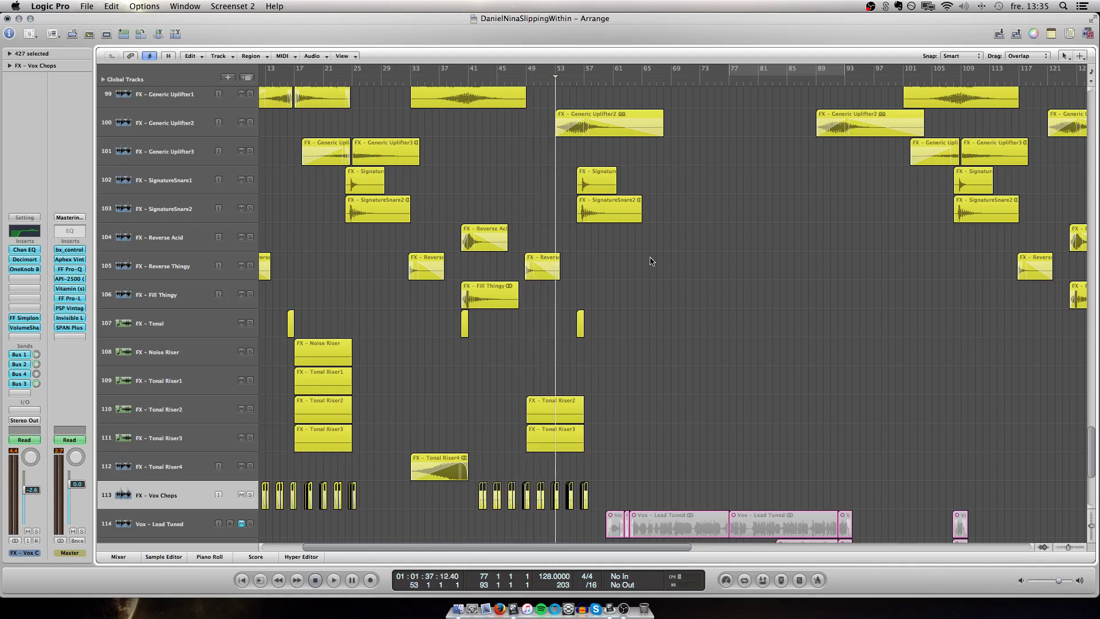
{"action": "scroll", "coordinate": [651, 261], "scroll_direction": "up", "scroll_amount": 14}
{"action": "scroll", "coordinate": [651, 262], "scroll_direction": "left", "scroll_amount": 3}
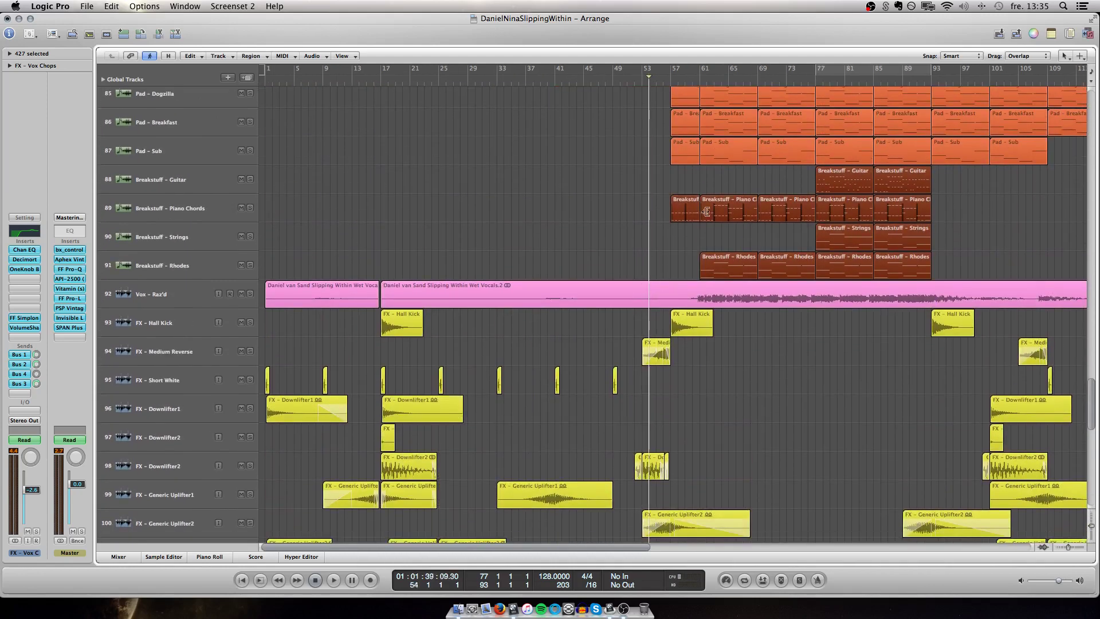
{"action": "scroll", "coordinate": [722, 210], "scroll_direction": "right", "scroll_amount": 2}
{"action": "scroll", "coordinate": [742, 208], "scroll_direction": "right", "scroll_amount": 5}
{"action": "scroll", "coordinate": [743, 208], "scroll_direction": "down", "scroll_amount": 1}
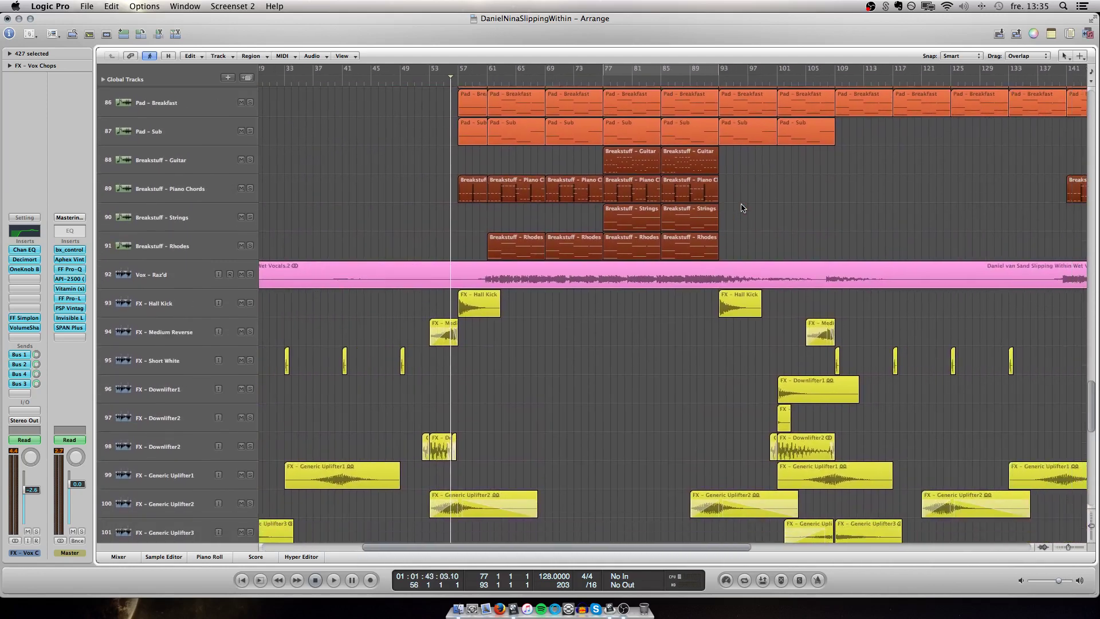
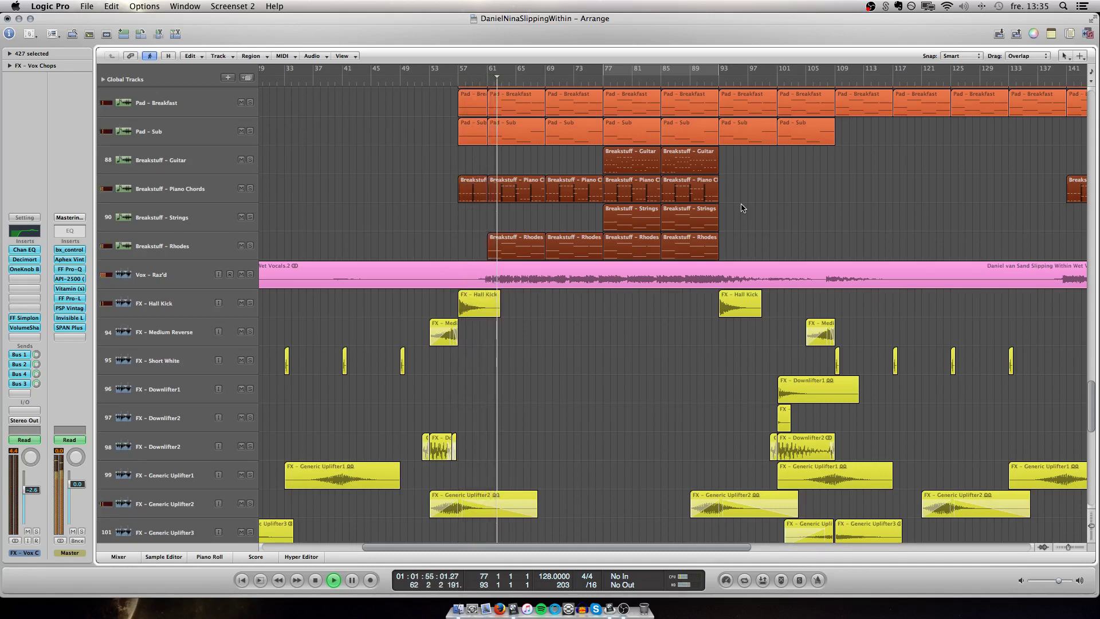
Follow the playing break upward from the FX and vocal tracks through the pads, plucks, leads, percussion and bass tracks
{"action": "scroll", "coordinate": [611, 351], "scroll_direction": "up", "scroll_amount": 6}
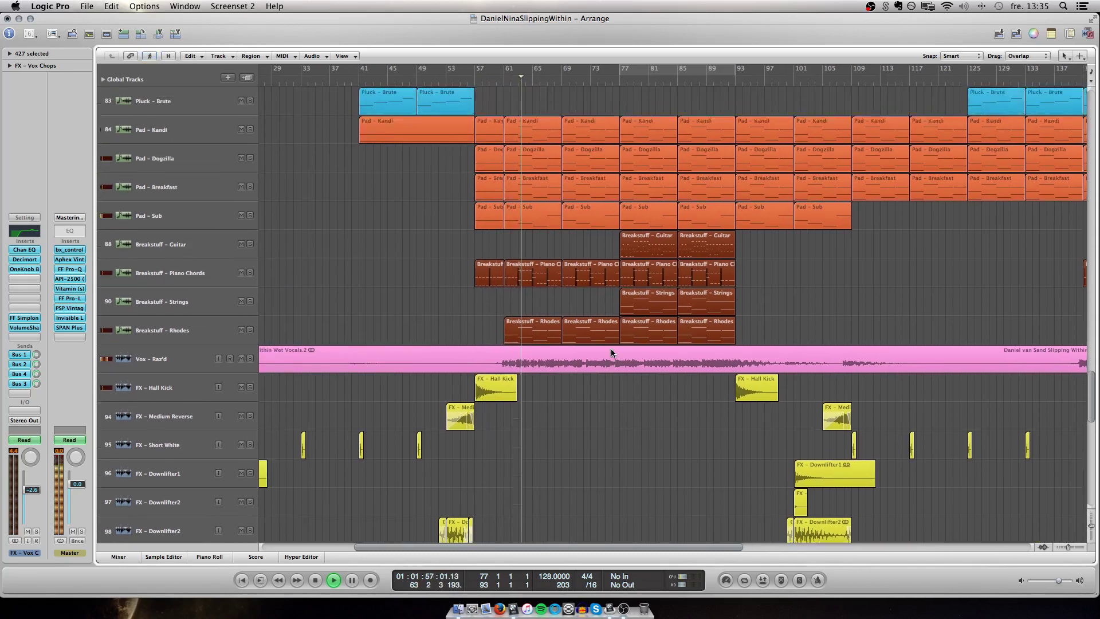
{"action": "scroll", "coordinate": [611, 352], "scroll_direction": "up", "scroll_amount": 1}
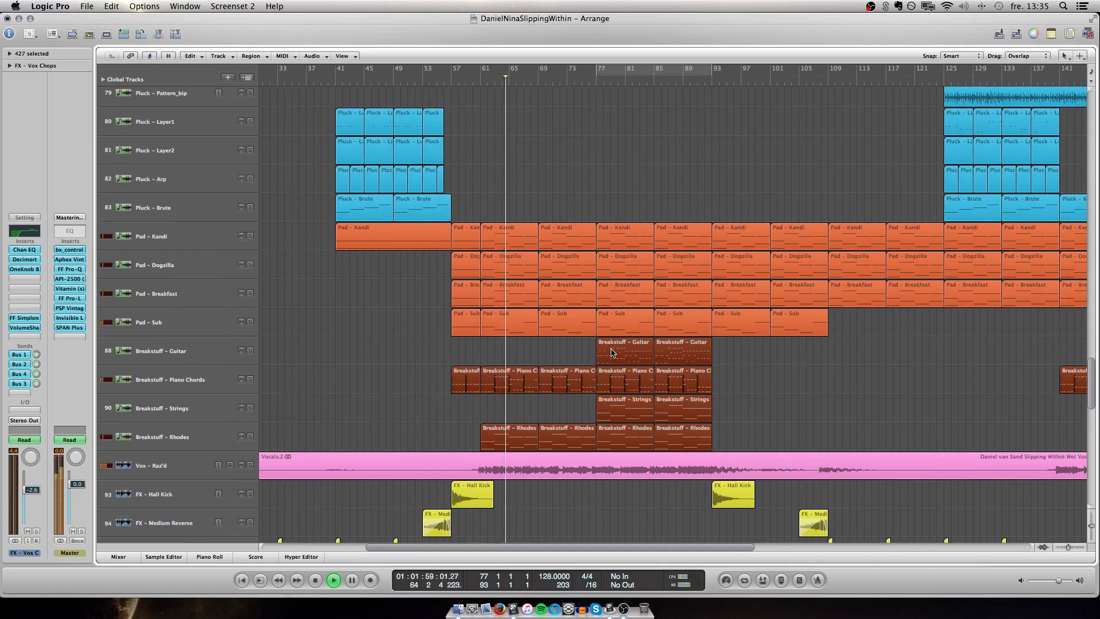
{"action": "scroll", "coordinate": [611, 352], "scroll_direction": "up", "scroll_amount": 2}
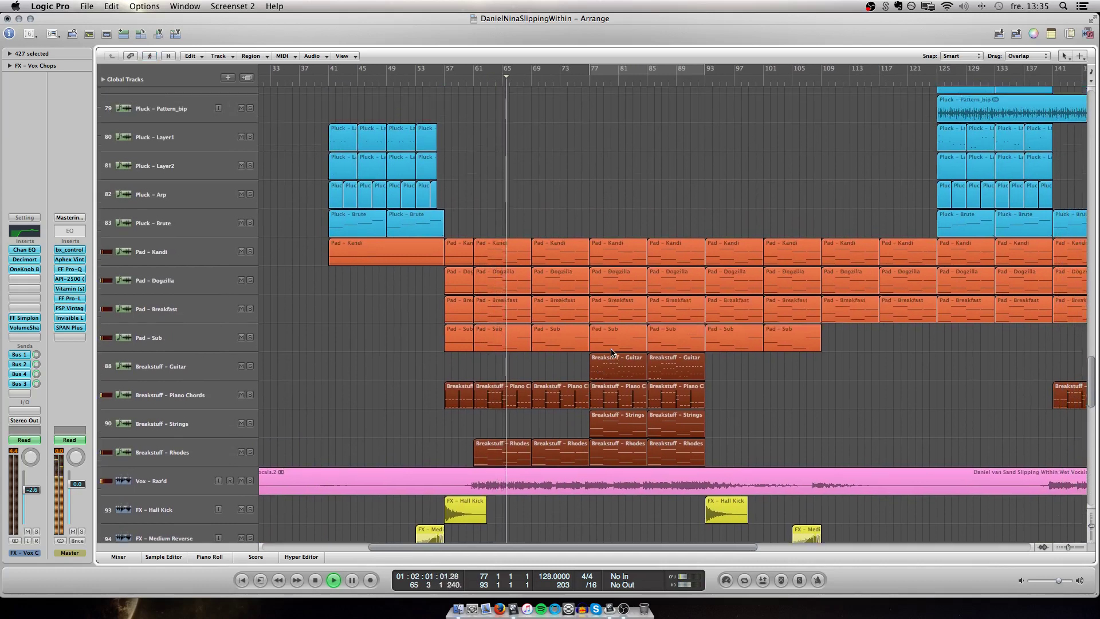
{"action": "scroll", "coordinate": [611, 352], "scroll_direction": "up", "scroll_amount": 12}
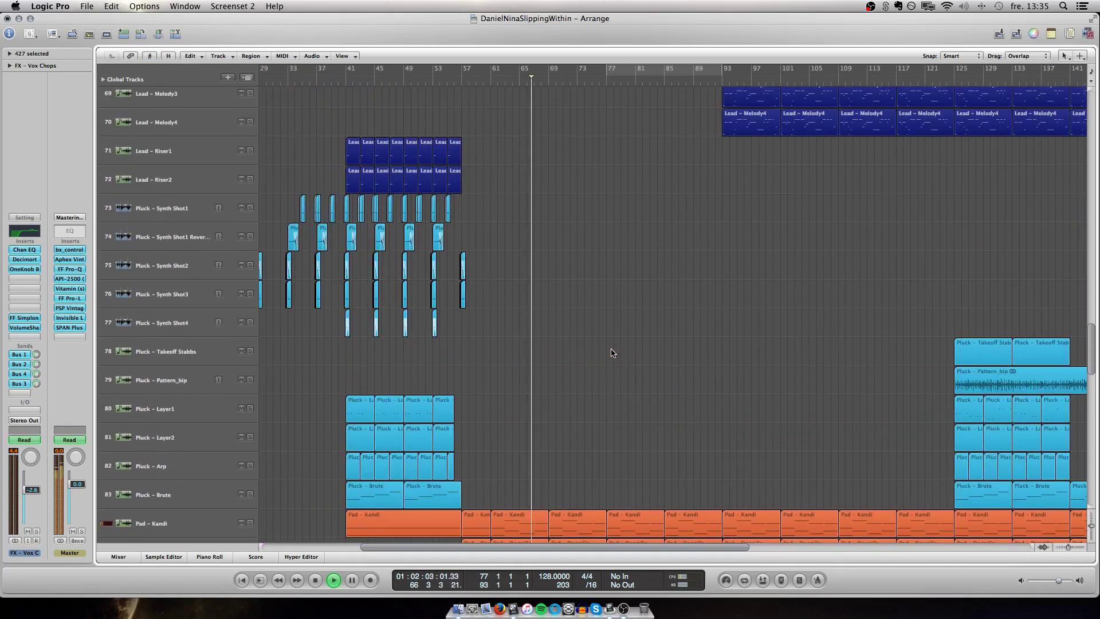
{"action": "scroll", "coordinate": [612, 352], "scroll_direction": "up", "scroll_amount": 20}
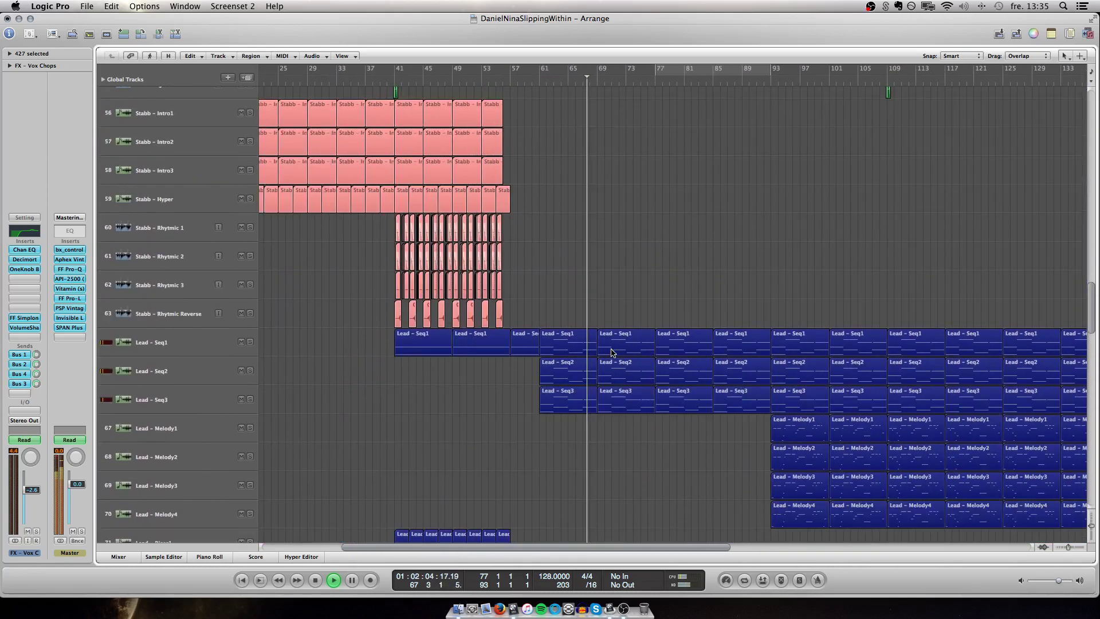
{"action": "scroll", "coordinate": [611, 353], "scroll_direction": "up", "scroll_amount": 20}
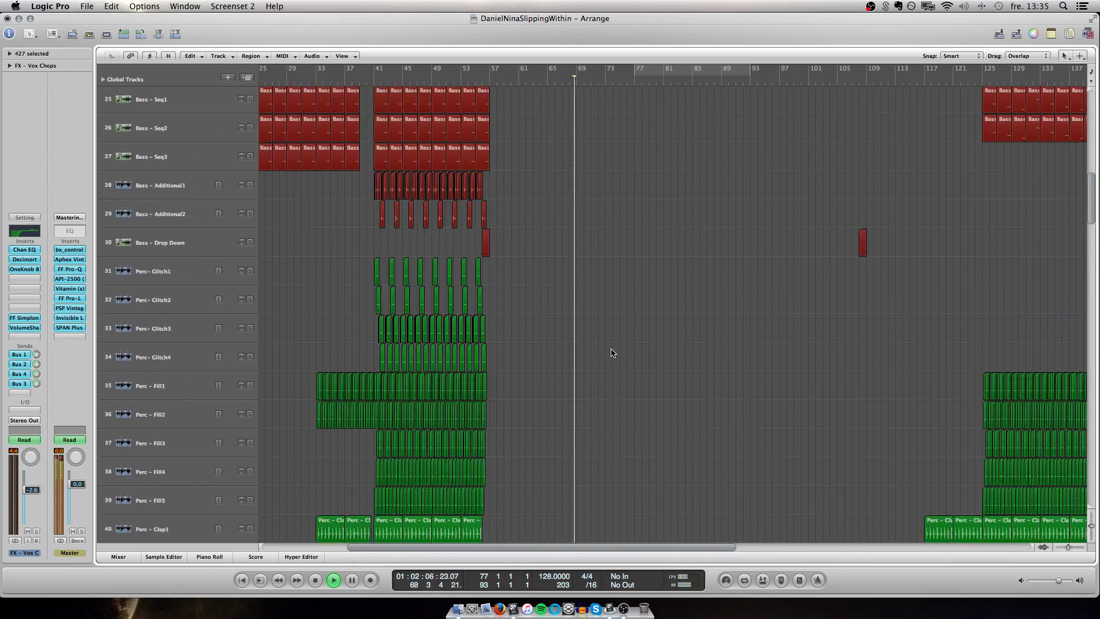
{"action": "scroll", "coordinate": [611, 352], "scroll_direction": "up", "scroll_amount": 13}
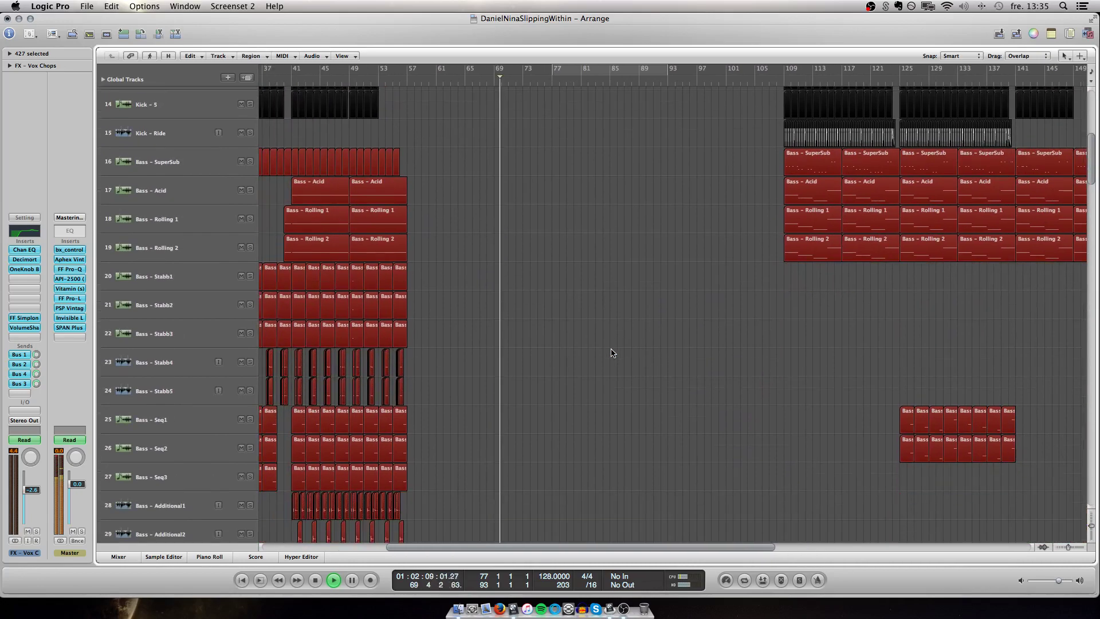
Shrink the track heights for an overview and examine which track groups play around bars 70 to 74 of the break
{"action": "key", "text": "ctrl+Up"}
{"action": "key", "text": "ctrl+Up"}
{"action": "key", "text": "ctrl+Up"}
{"action": "key", "text": "ctrl+Up"}
{"action": "key", "text": "ctrl+Up"}
{"action": "key", "text": "ctrl+Up"}
{"action": "key", "text": "ctrl+Up"}
{"action": "key", "text": "ctrl+Up"}
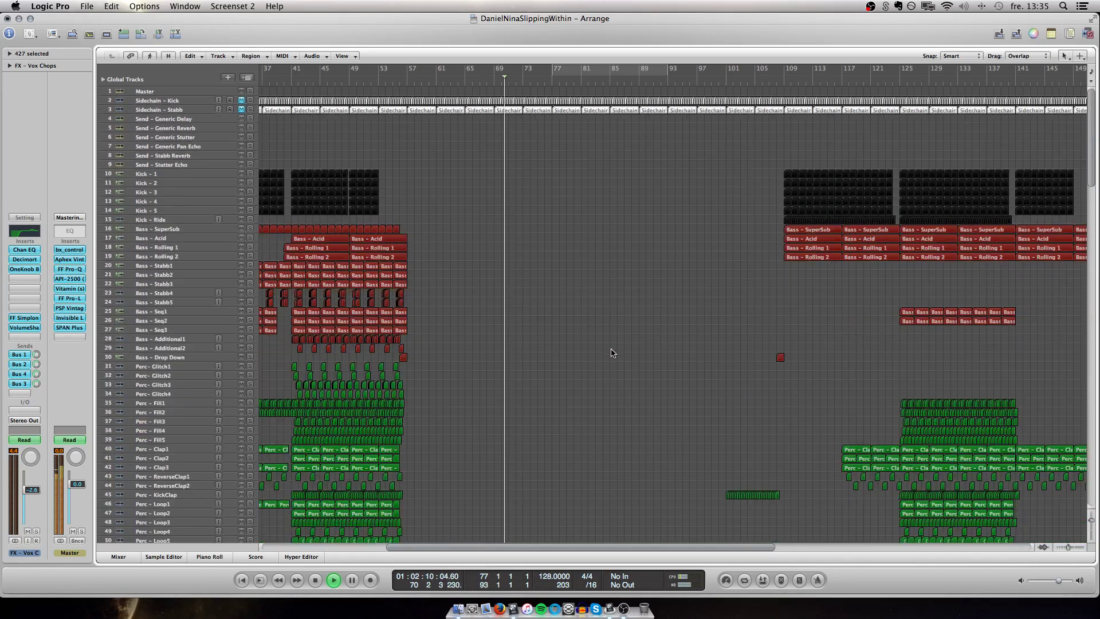
{"action": "scroll", "coordinate": [611, 353], "scroll_direction": "down", "scroll_amount": 15}
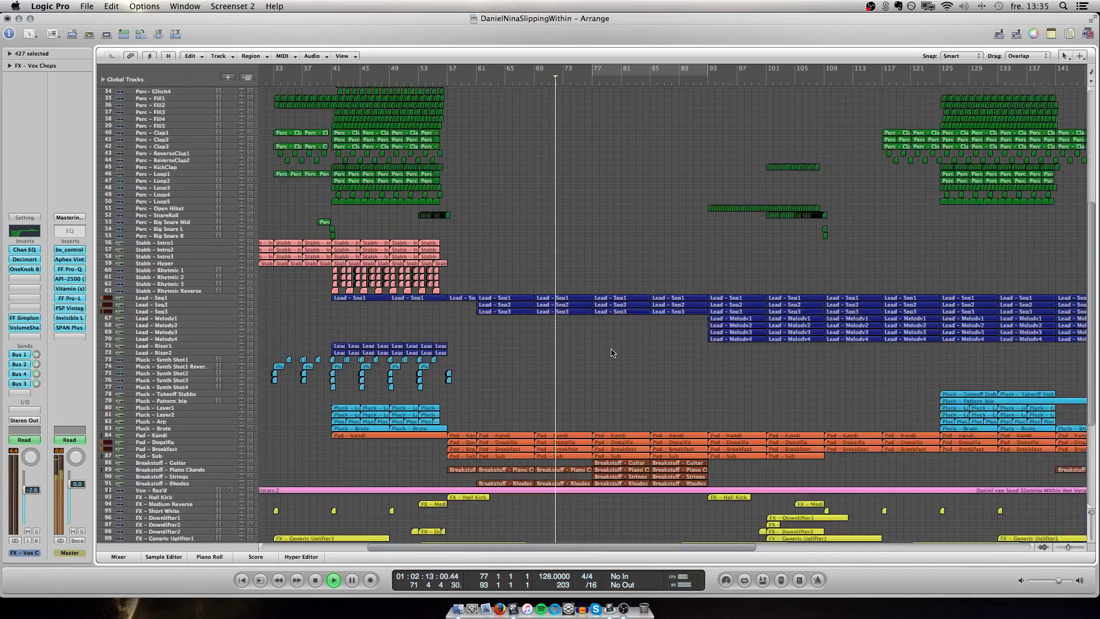
{"action": "scroll", "coordinate": [611, 352], "scroll_direction": "up", "scroll_amount": 13}
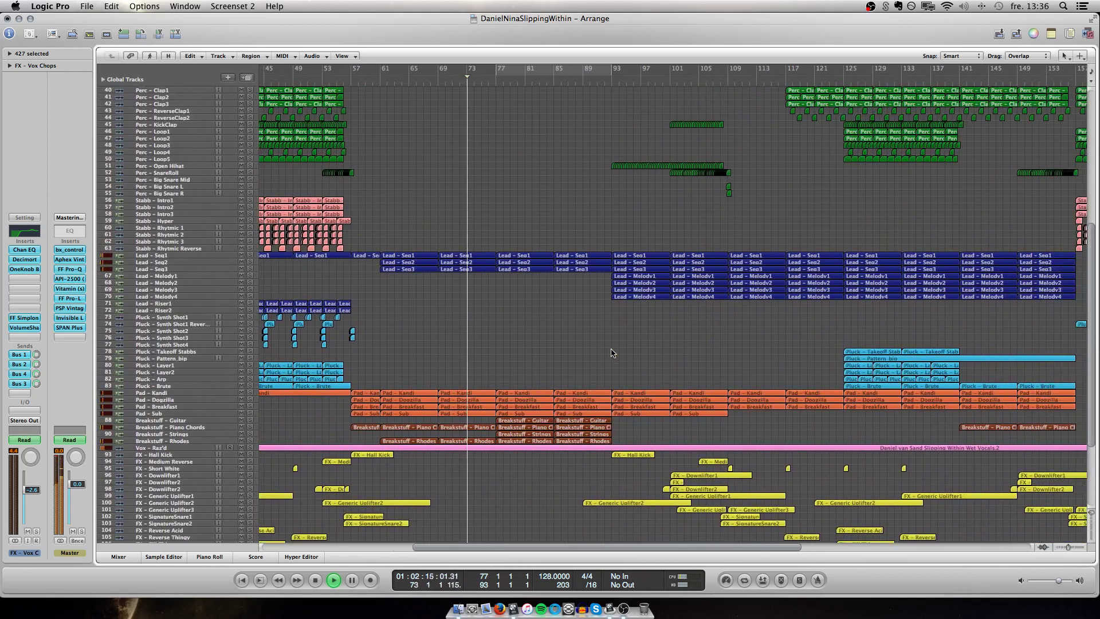
{"action": "scroll", "coordinate": [611, 353], "scroll_direction": "up", "scroll_amount": 20}
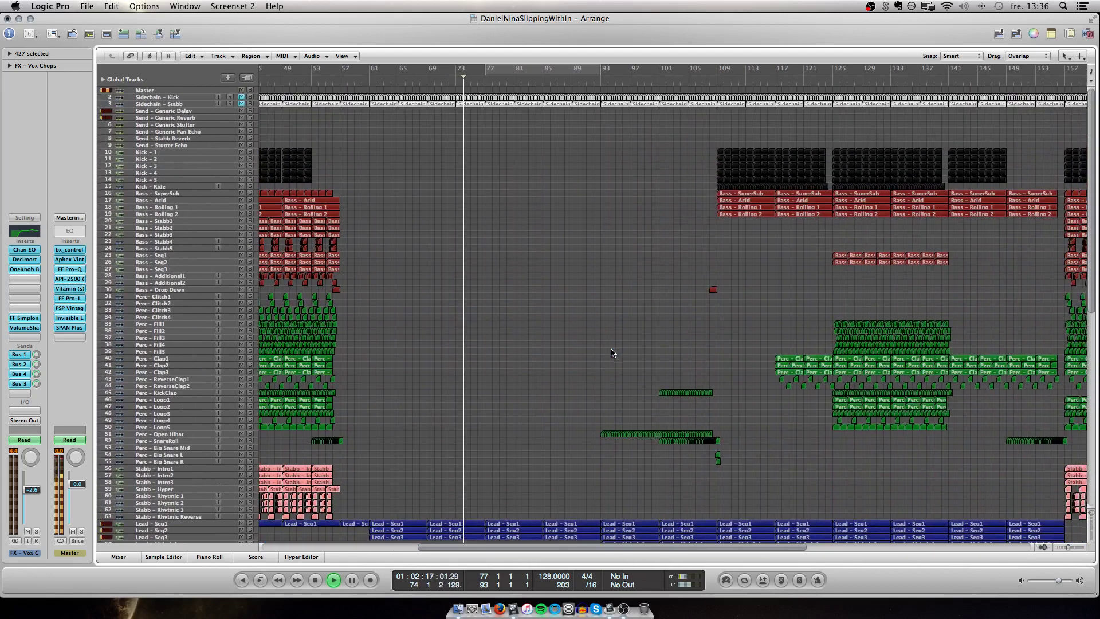
Examine the Lead - Seq, pad, Breakstuff and vocal layers while the break plays from about bar 80 to bar 91
{"action": "scroll", "coordinate": [611, 353], "scroll_direction": "down", "scroll_amount": 6}
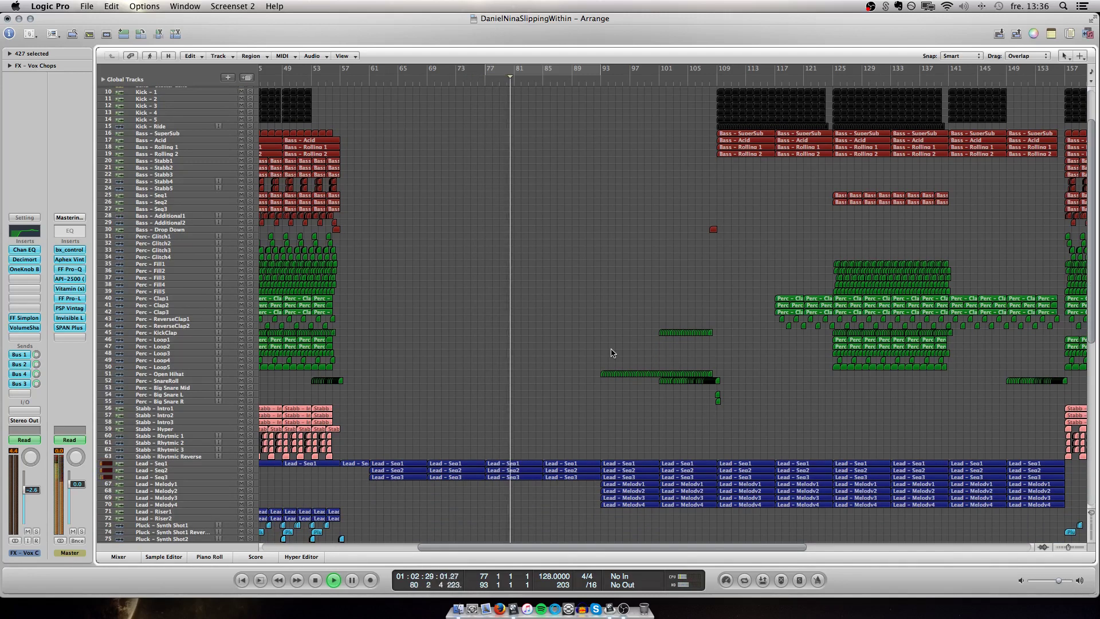
{"action": "scroll", "coordinate": [611, 352], "scroll_direction": "down", "scroll_amount": 3}
{"action": "scroll", "coordinate": [612, 352], "scroll_direction": "down", "scroll_amount": 3}
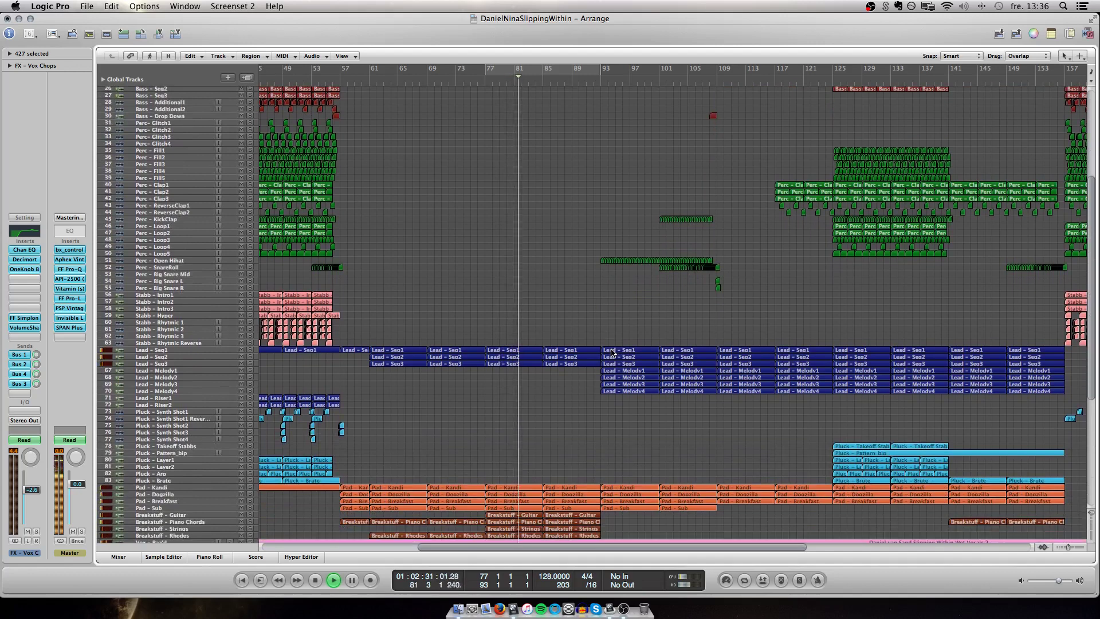
{"action": "scroll", "coordinate": [553, 387], "scroll_direction": "down", "scroll_amount": 3}
{"action": "scroll", "coordinate": [554, 388], "scroll_direction": "left", "scroll_amount": 3}
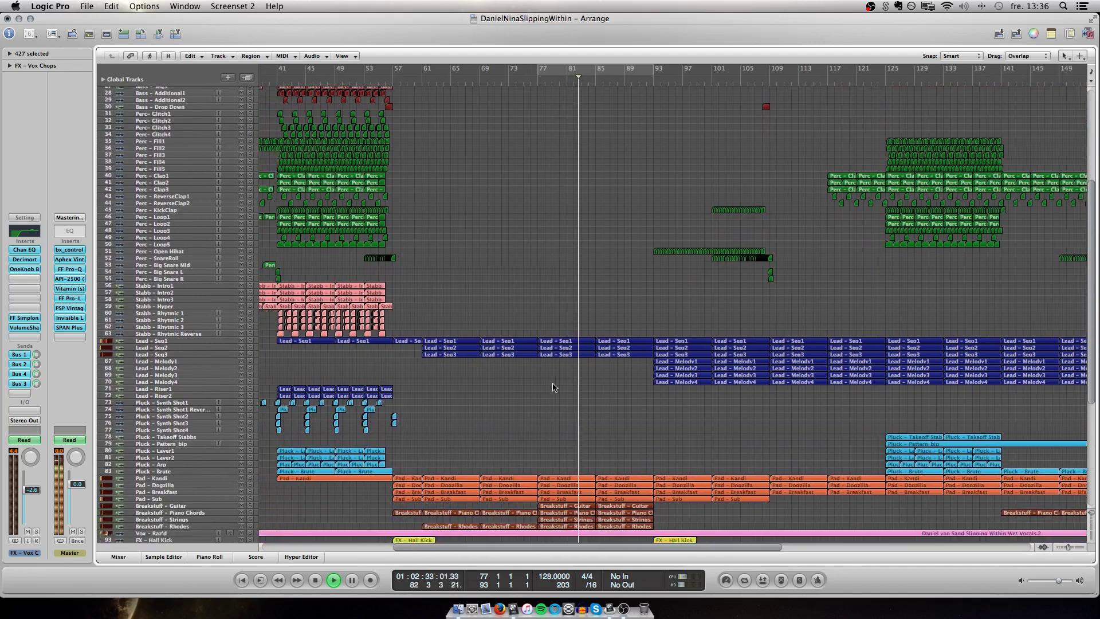
{"action": "scroll", "coordinate": [554, 387], "scroll_direction": "down", "scroll_amount": 2}
{"action": "scroll", "coordinate": [553, 388], "scroll_direction": "left", "scroll_amount": 2}
{"action": "scroll", "coordinate": [554, 388], "scroll_direction": "down", "scroll_amount": 3}
{"action": "scroll", "coordinate": [553, 387], "scroll_direction": "right", "scroll_amount": 4}
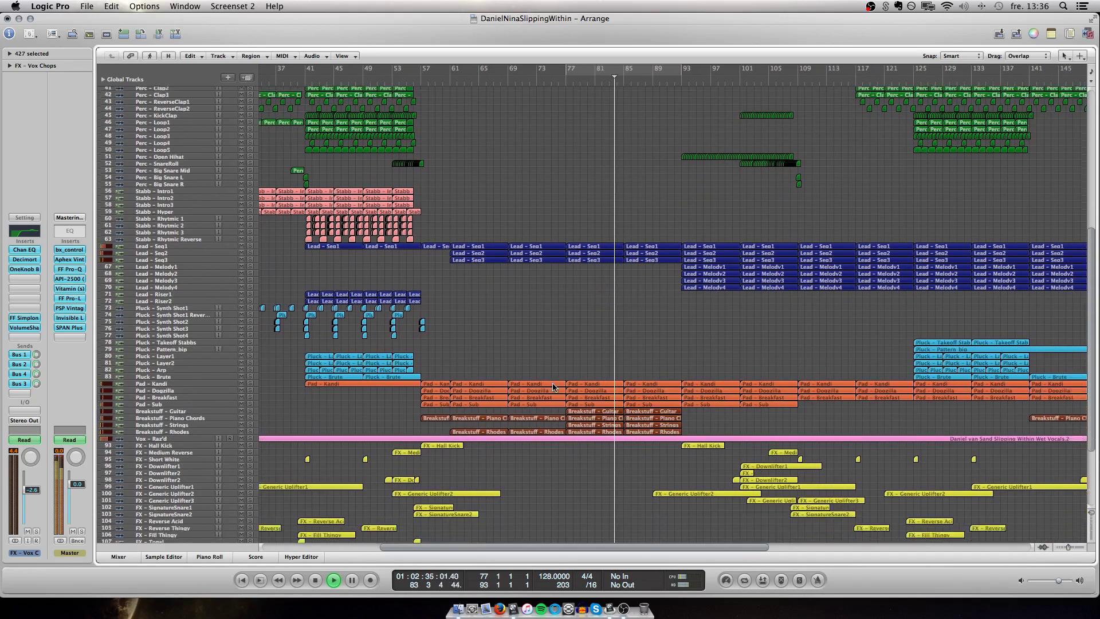
{"action": "scroll", "coordinate": [553, 387], "scroll_direction": "right", "scroll_amount": 3}
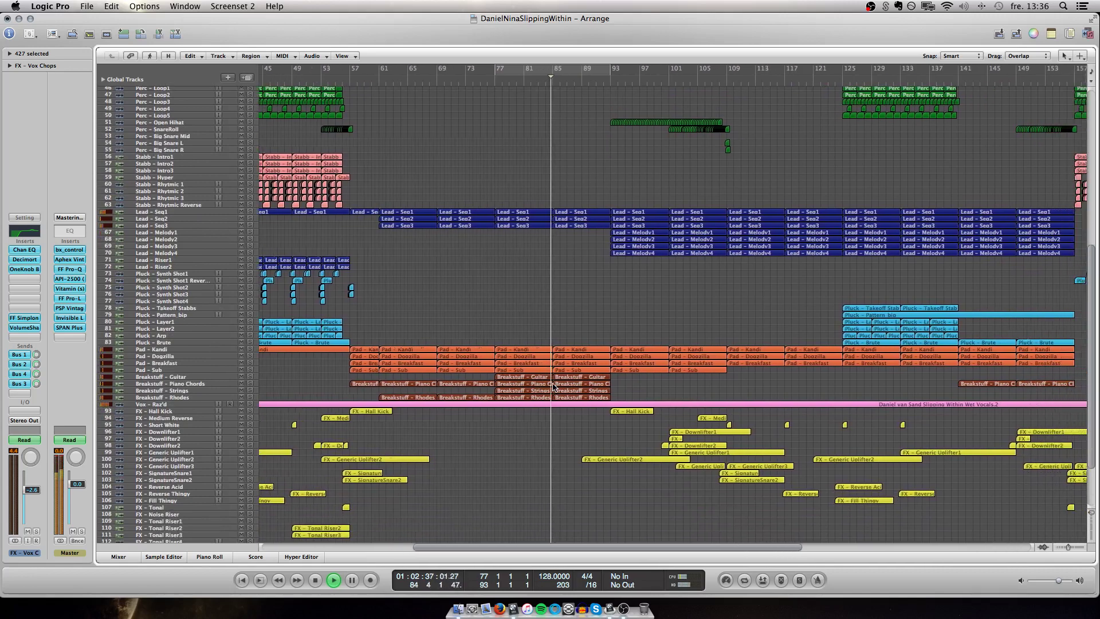
{"action": "scroll", "coordinate": [553, 387], "scroll_direction": "up", "scroll_amount": 1}
{"action": "scroll", "coordinate": [554, 387], "scroll_direction": "up", "scroll_amount": 2}
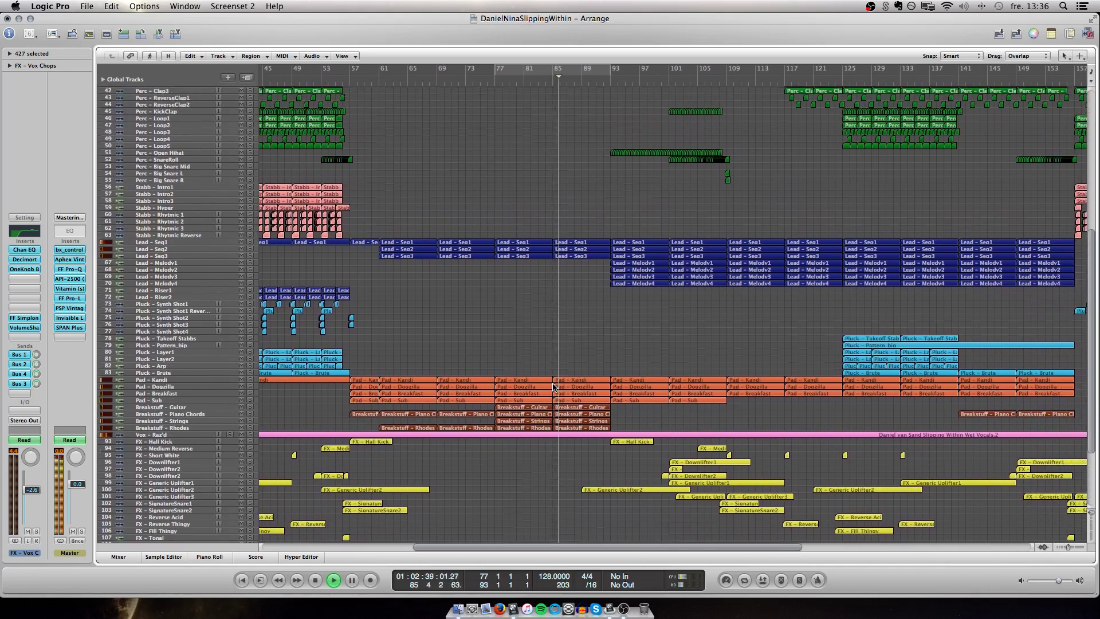
{"action": "scroll", "coordinate": [553, 387], "scroll_direction": "up", "scroll_amount": 2}
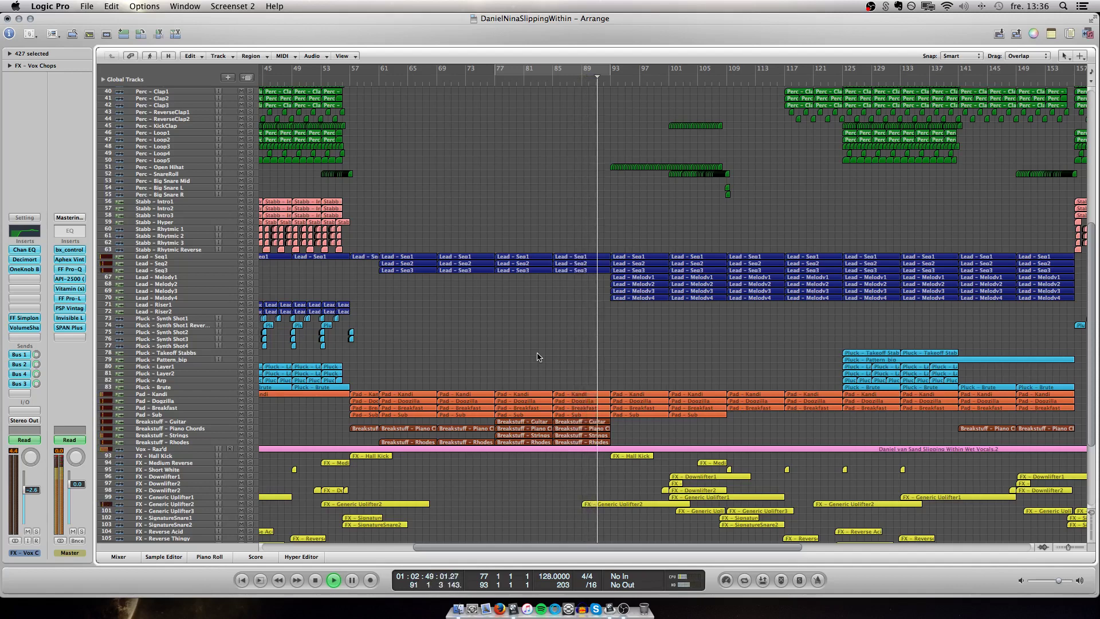
Examine the section starting at bar 93 up close, covering the Lead - Melody, Open Hihat, SnareRoll, pad and FX tracks
{"action": "scroll", "coordinate": [538, 356], "scroll_direction": "up", "scroll_amount": 5}
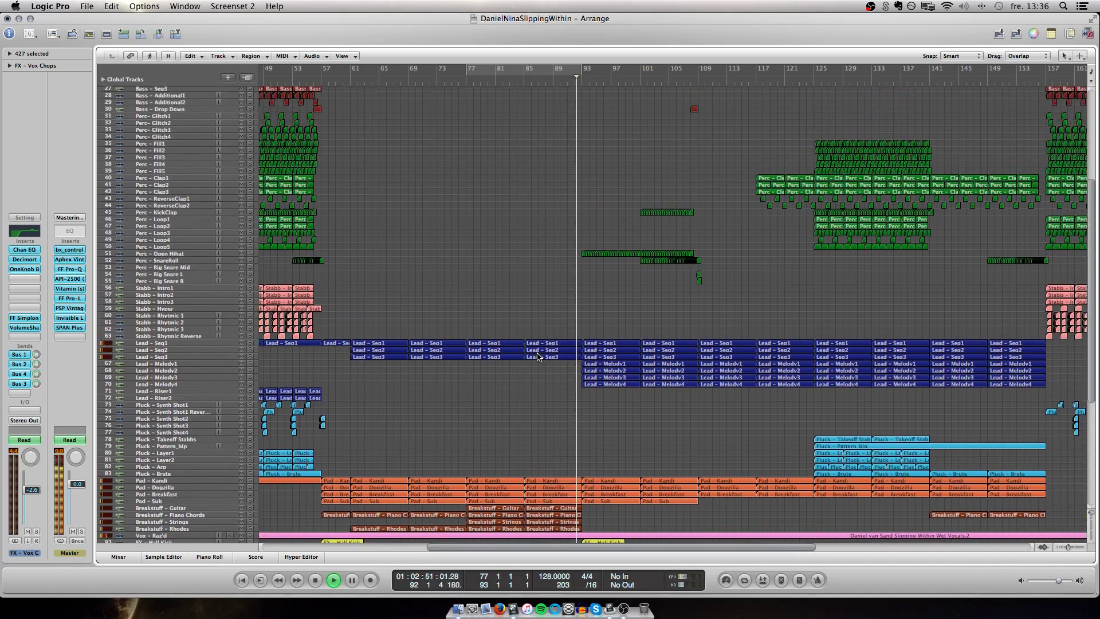
{"action": "scroll", "coordinate": [554, 329], "scroll_direction": "down", "scroll_amount": 8}
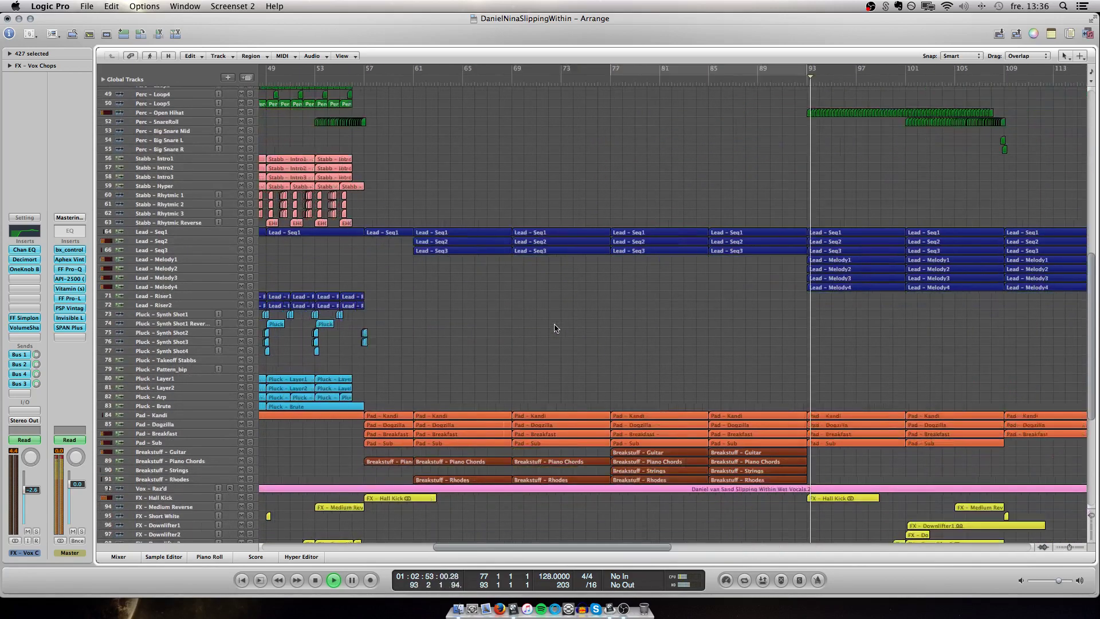
{"action": "scroll", "coordinate": [554, 328], "scroll_direction": "right", "scroll_amount": 10}
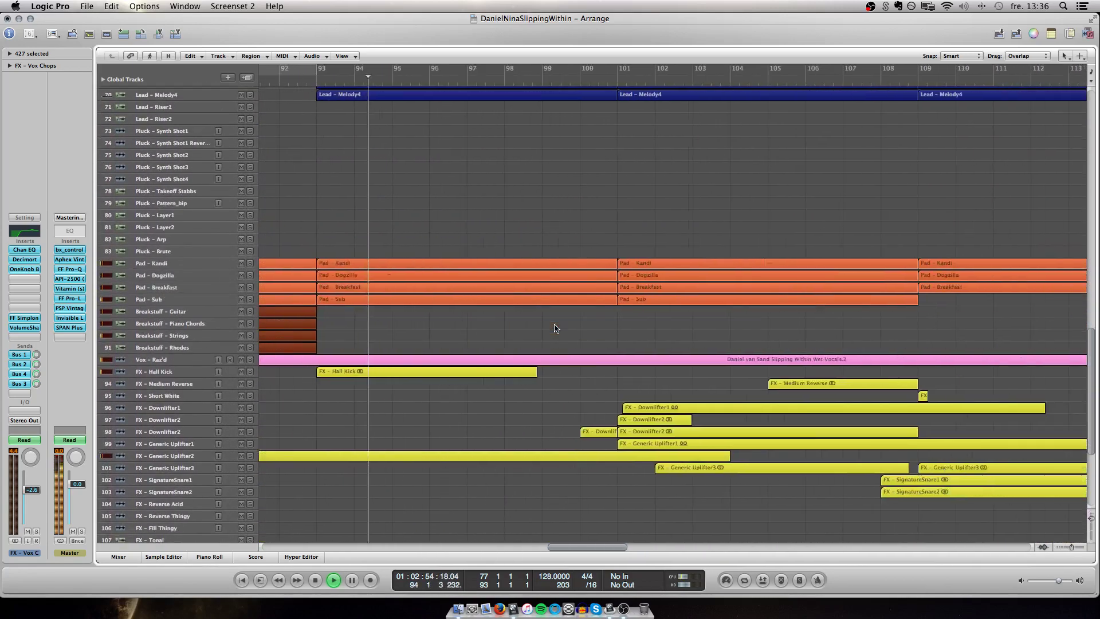
{"action": "scroll", "coordinate": [554, 327], "scroll_direction": "up", "scroll_amount": 6}
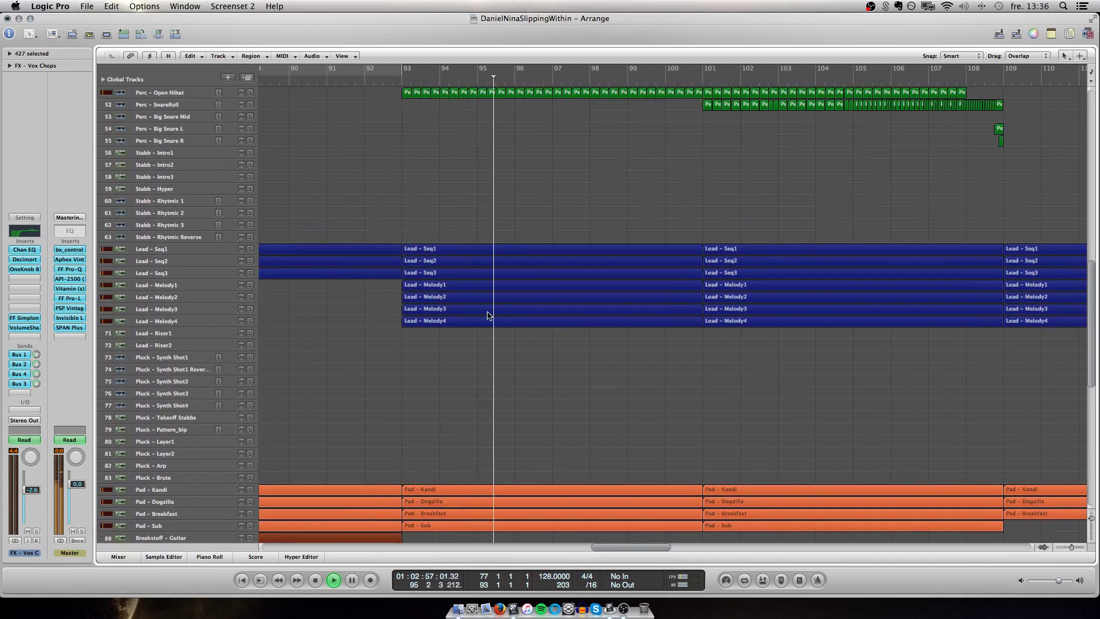
{"action": "scroll", "coordinate": [624, 295], "scroll_direction": "up", "scroll_amount": 5}
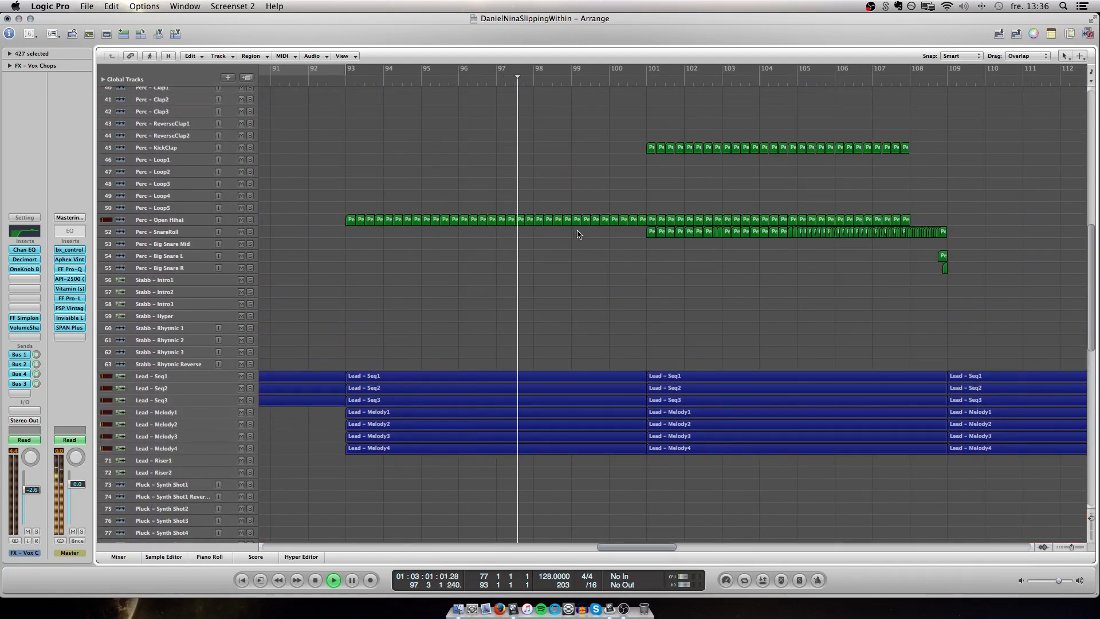
{"action": "scroll", "coordinate": [616, 243], "scroll_direction": "up", "scroll_amount": 3}
{"action": "scroll", "coordinate": [615, 243], "scroll_direction": "down", "scroll_amount": 5}
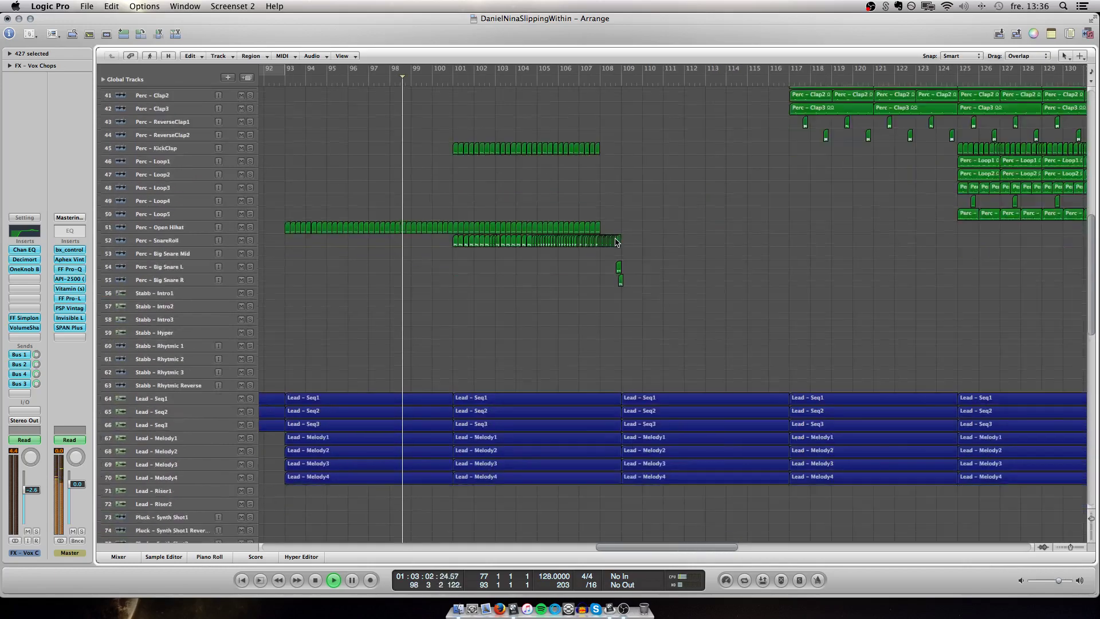
{"action": "scroll", "coordinate": [615, 242], "scroll_direction": "up", "scroll_amount": 4}
{"action": "scroll", "coordinate": [616, 242], "scroll_direction": "down", "scroll_amount": 10}
{"action": "key", "text": "ctrl+Down"}
{"action": "key", "text": "ctrl+Down"}
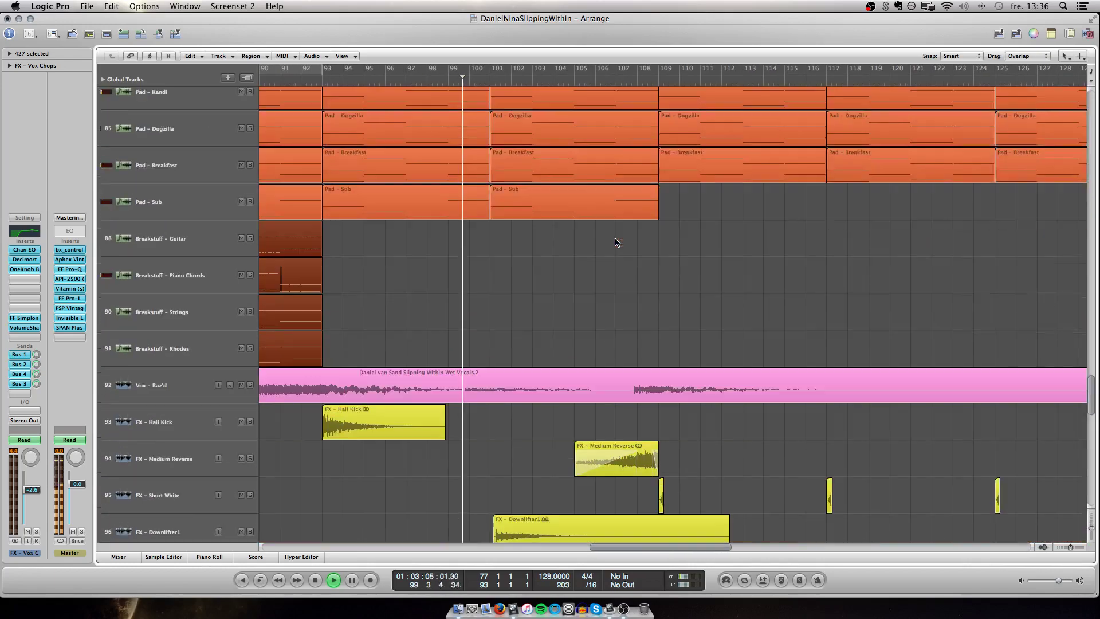
Inspect the build-up percussion from bar 101, including KickClap and SnareRoll, and compare it with the clap and fill tracks further on
{"action": "scroll", "coordinate": [615, 242], "scroll_direction": "up", "scroll_amount": 15}
{"action": "scroll", "coordinate": [615, 242], "scroll_direction": "up", "scroll_amount": 5}
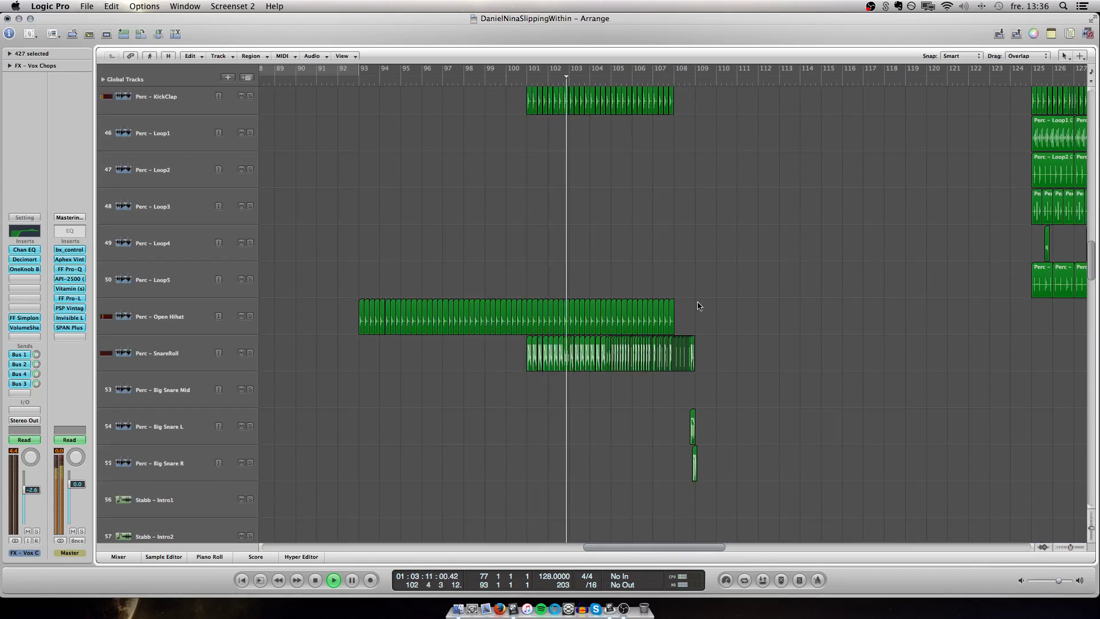
{"action": "scroll", "coordinate": [700, 300], "scroll_direction": "up", "scroll_amount": 10}
{"action": "key", "text": "super+Left"}
{"action": "key", "text": "ctrl+Left"}
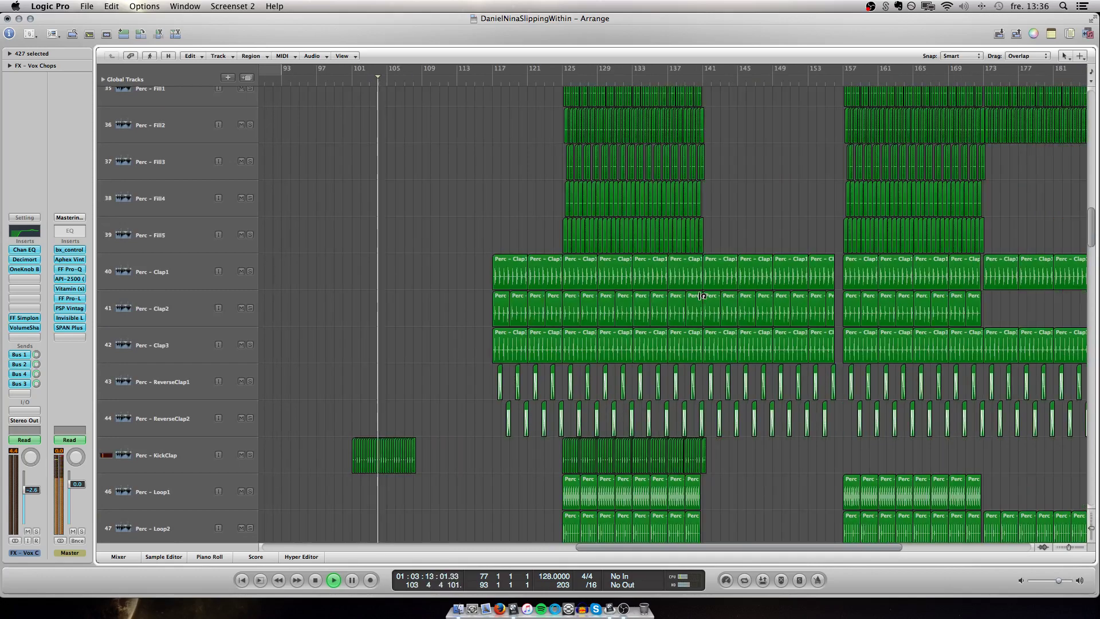
{"action": "scroll", "coordinate": [700, 299], "scroll_direction": "up", "scroll_amount": 15}
{"action": "key", "text": "ctrl+Left"}
{"action": "key", "text": "ctrl+Up"}
{"action": "key", "text": "ctrl+Left"}
{"action": "key", "text": "ctrl+Up"}
{"action": "scroll", "coordinate": [700, 299], "scroll_direction": "left", "scroll_amount": 5}
{"action": "scroll", "coordinate": [700, 299], "scroll_direction": "down", "scroll_amount": 10}
{"action": "scroll", "coordinate": [699, 299], "scroll_direction": "down", "scroll_amount": 20}
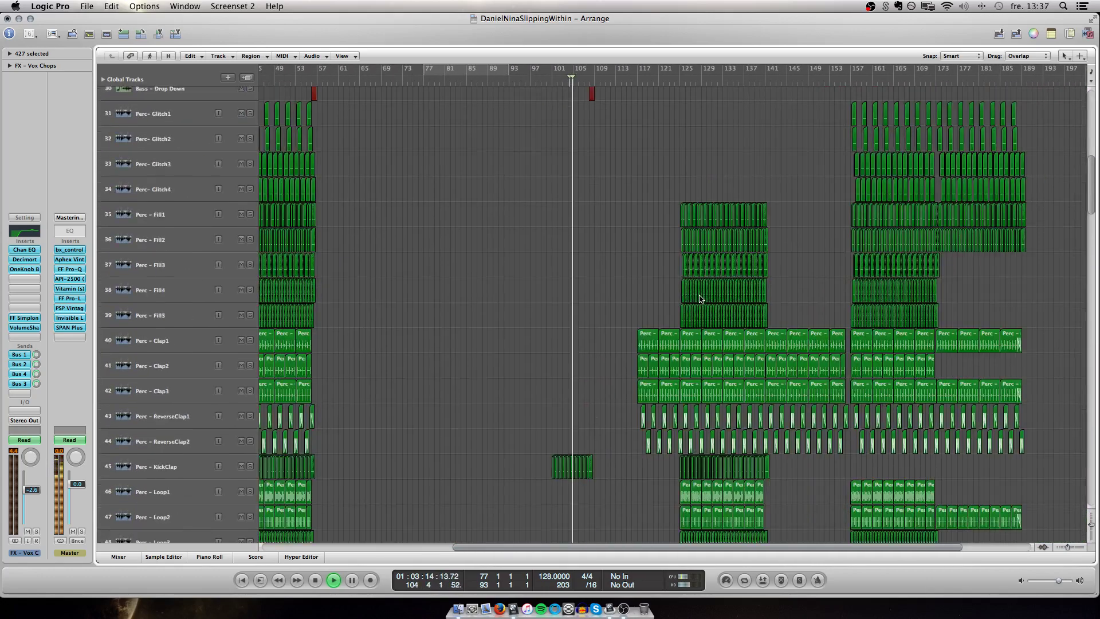
Look over the lead, FX, pad, pluck and percussion tracks as playback passes bar 109 and runs to about bar 117
{"action": "key", "text": "super+Up"}
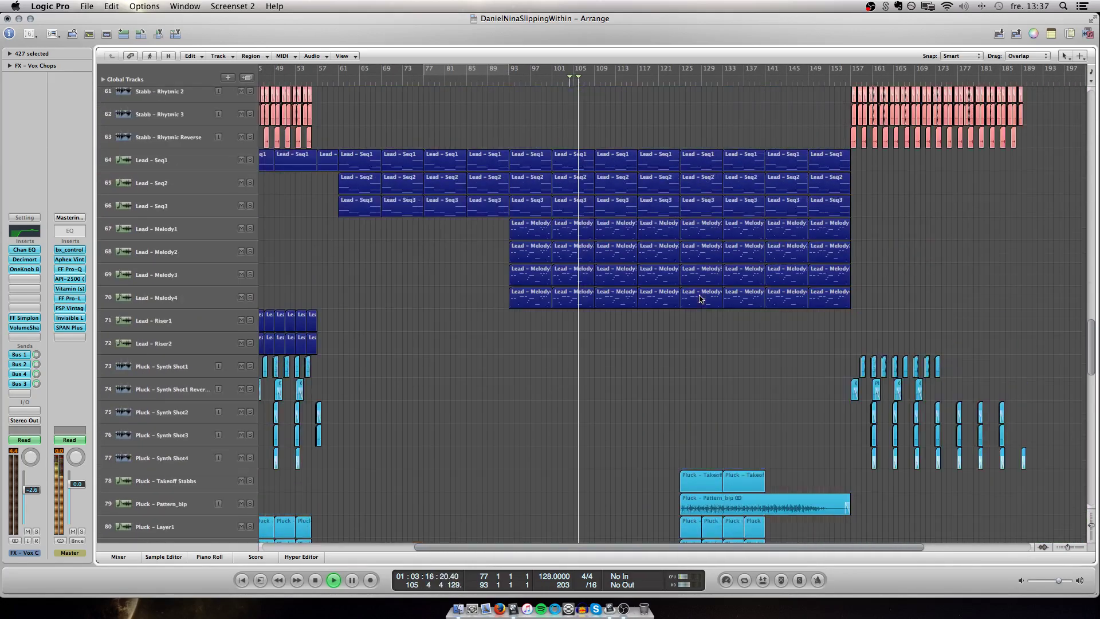
{"action": "scroll", "coordinate": [700, 298], "scroll_direction": "down", "scroll_amount": 20}
{"action": "scroll", "coordinate": [700, 297], "scroll_direction": "down", "scroll_amount": 20}
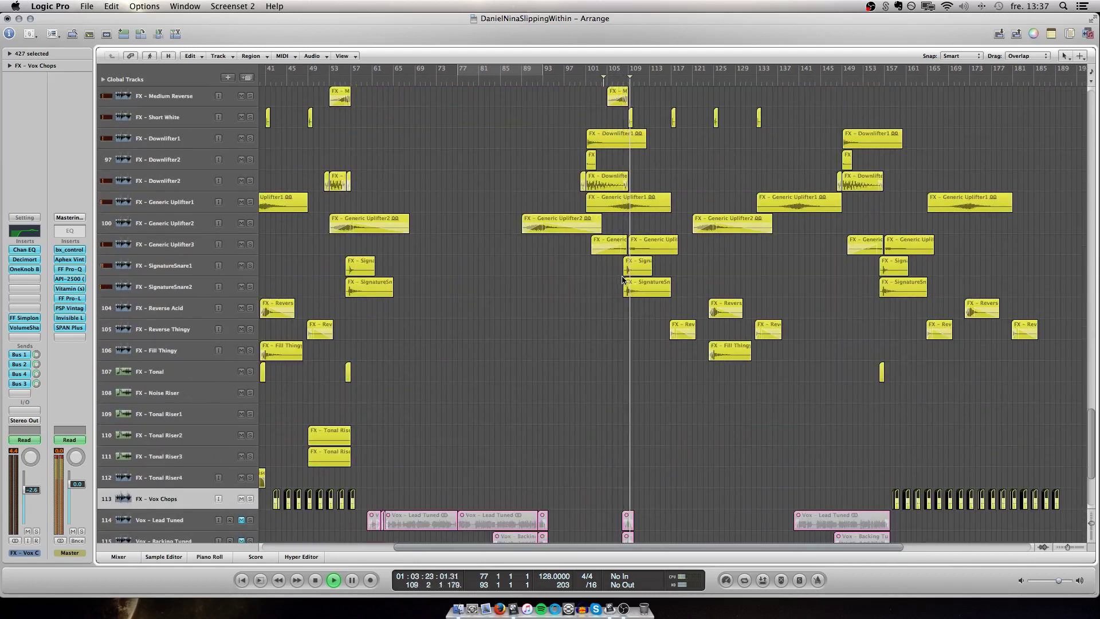
{"action": "scroll", "coordinate": [623, 280], "scroll_direction": "down", "scroll_amount": 5}
{"action": "scroll", "coordinate": [622, 280], "scroll_direction": "up", "scroll_amount": 15}
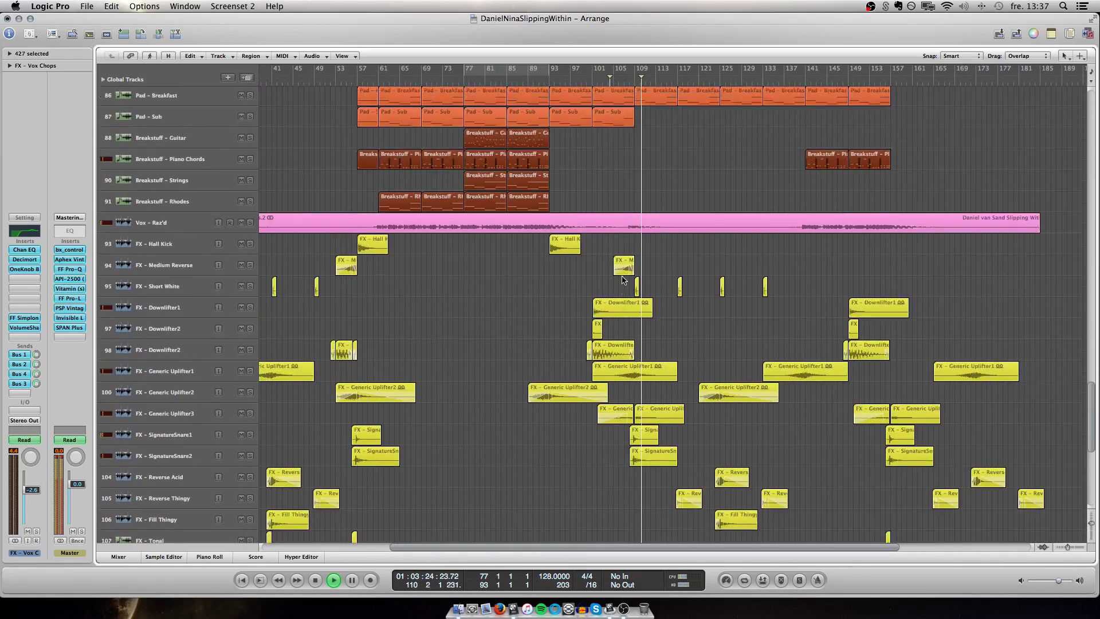
{"action": "scroll", "coordinate": [623, 280], "scroll_direction": "up", "scroll_amount": 2}
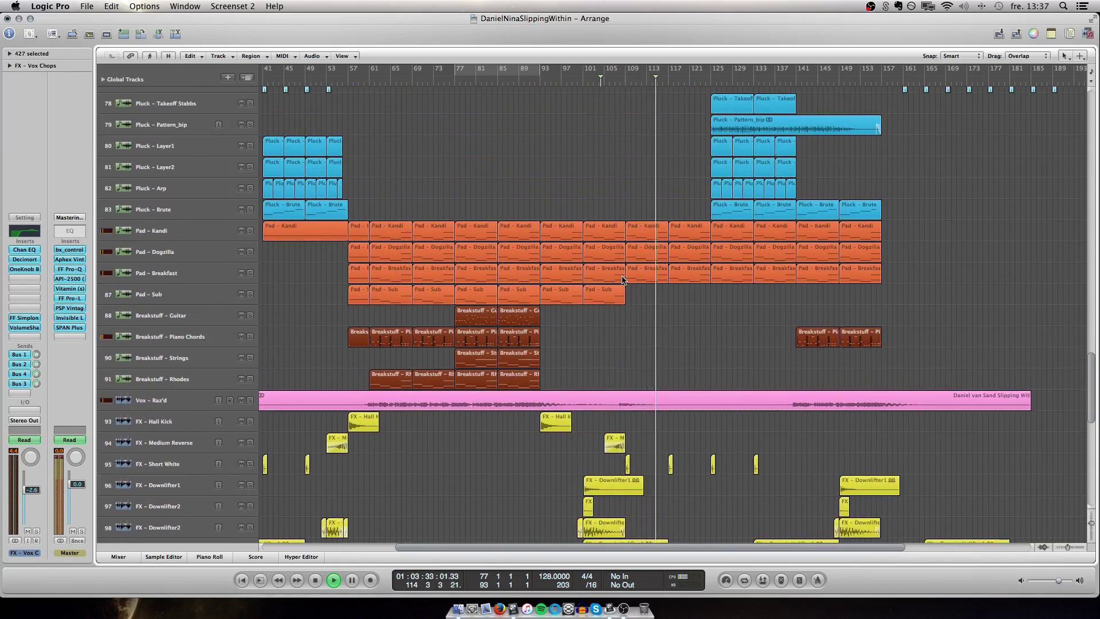
{"action": "scroll", "coordinate": [623, 280], "scroll_direction": "up", "scroll_amount": 10}
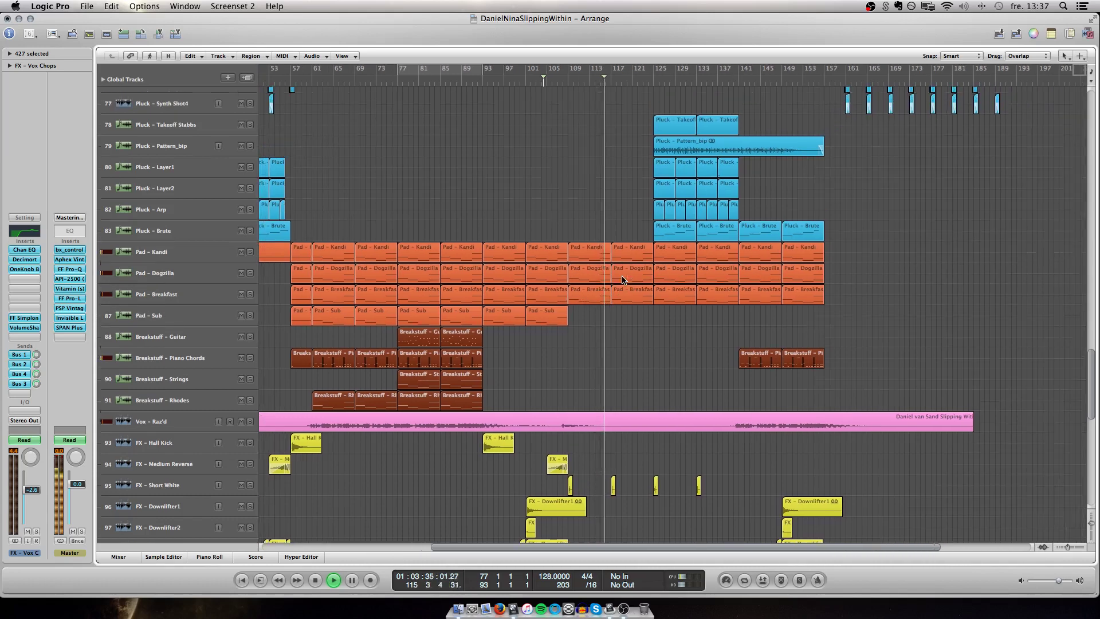
{"action": "scroll", "coordinate": [623, 280], "scroll_direction": "up", "scroll_amount": 18}
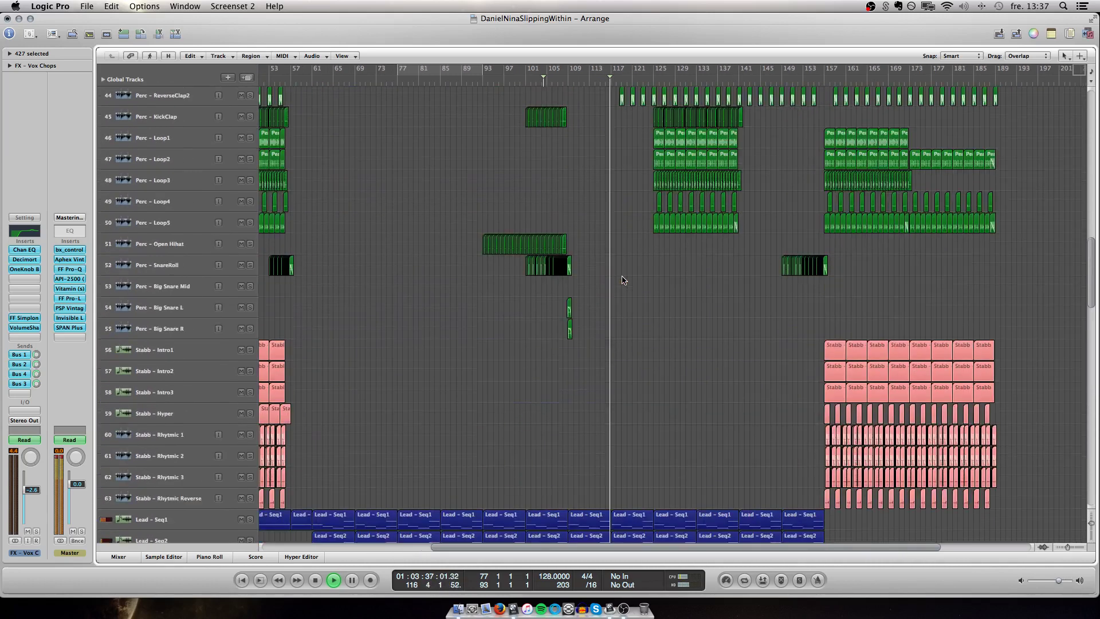
{"action": "key", "text": "ctrl+Down"}
{"action": "key", "text": "ctrl+Right"}
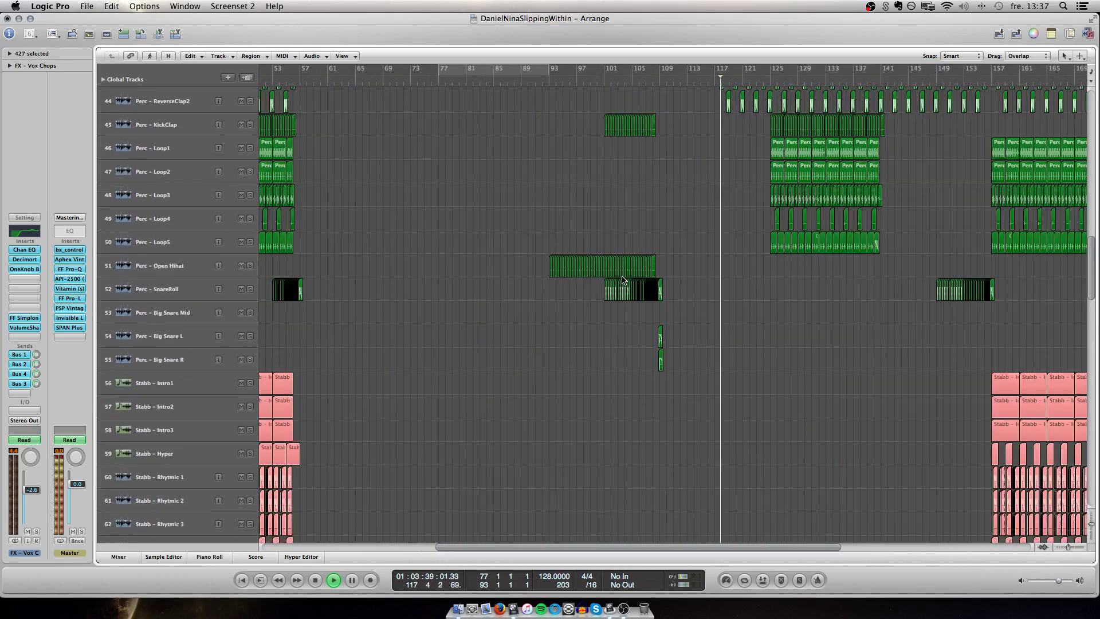
Examine the clap, reverse clap, kick and bass tracks while playback runs from bar 117 to about bar 125
{"action": "scroll", "coordinate": [623, 279], "scroll_direction": "up", "scroll_amount": 8}
{"action": "scroll", "coordinate": [623, 280], "scroll_direction": "right", "scroll_amount": 2}
{"action": "scroll", "coordinate": [624, 279], "scroll_direction": "up", "scroll_amount": 6}
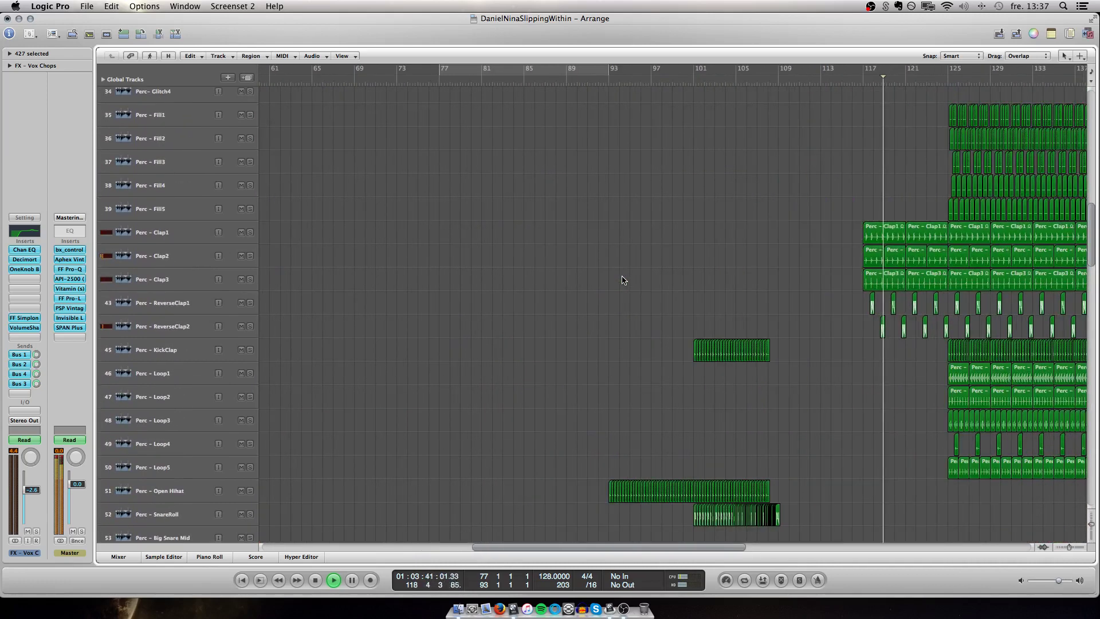
{"action": "scroll", "coordinate": [623, 280], "scroll_direction": "up", "scroll_amount": 12}
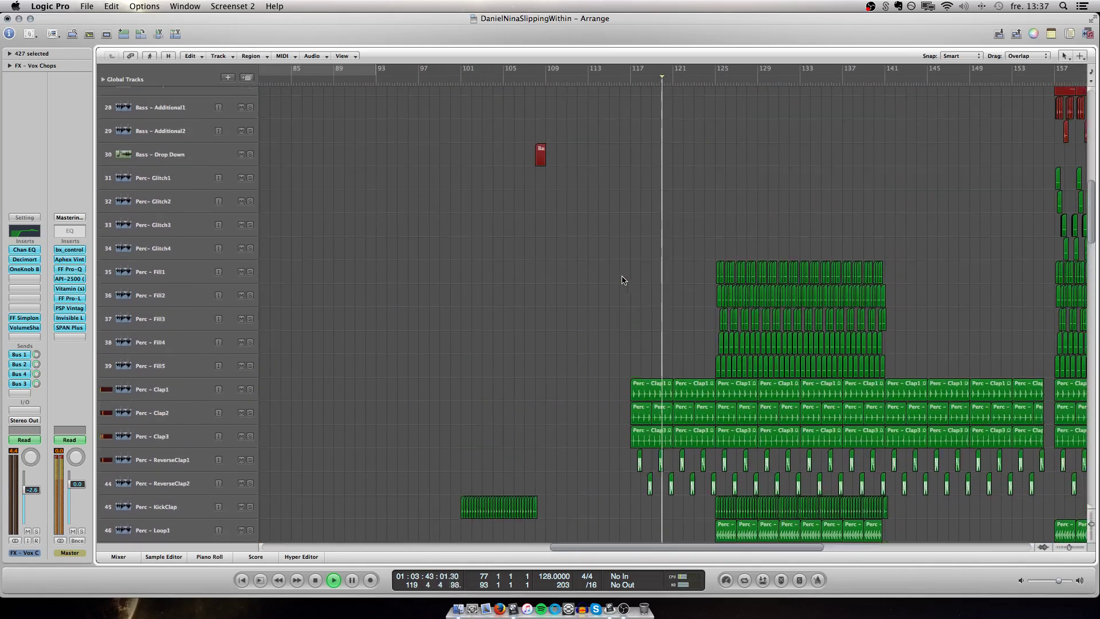
{"action": "scroll", "coordinate": [623, 280], "scroll_direction": "down", "scroll_amount": 8}
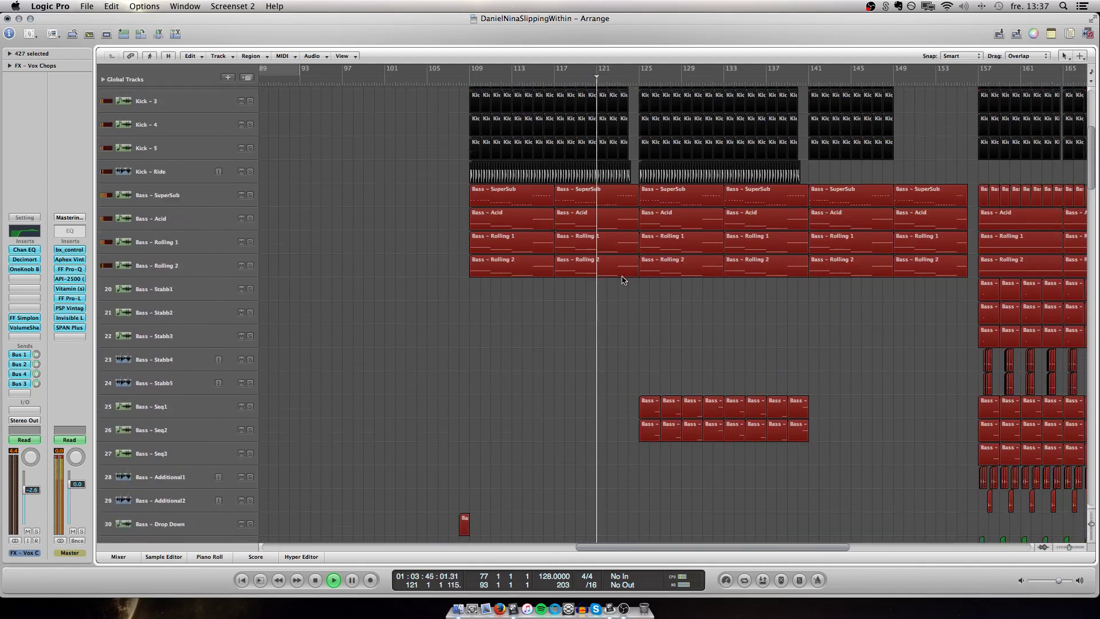
{"action": "scroll", "coordinate": [623, 279], "scroll_direction": "down", "scroll_amount": 10}
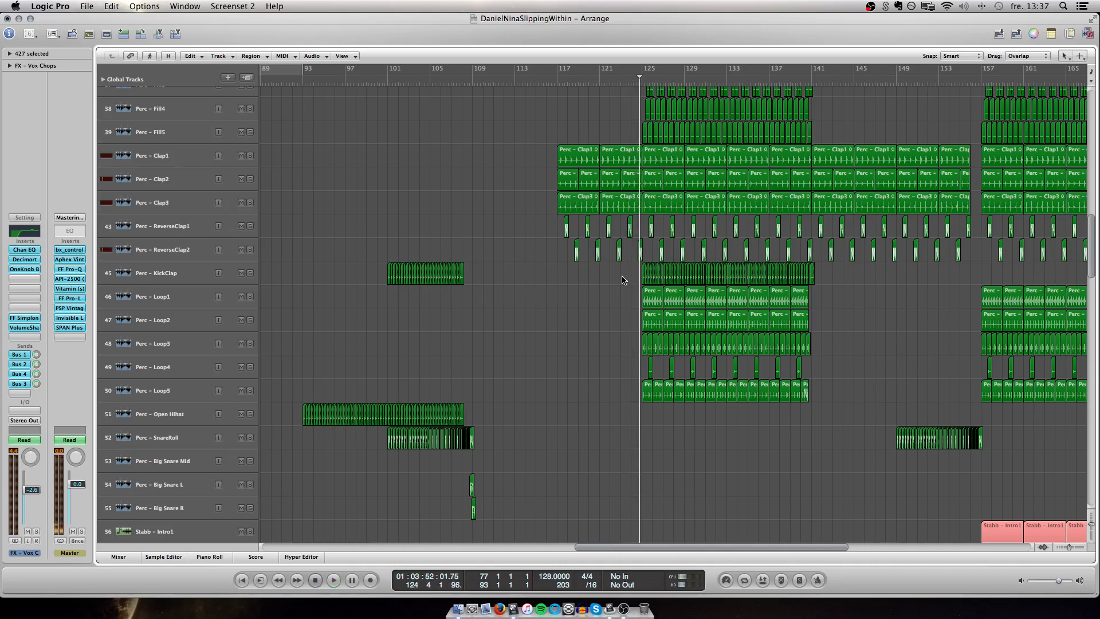
Survey the whole arrangement zoomed out, from the kick and bass groups through percussion and stabs to the lead, pluck and pad tracks
{"action": "scroll", "coordinate": [623, 280], "scroll_direction": "down", "scroll_amount": 8}
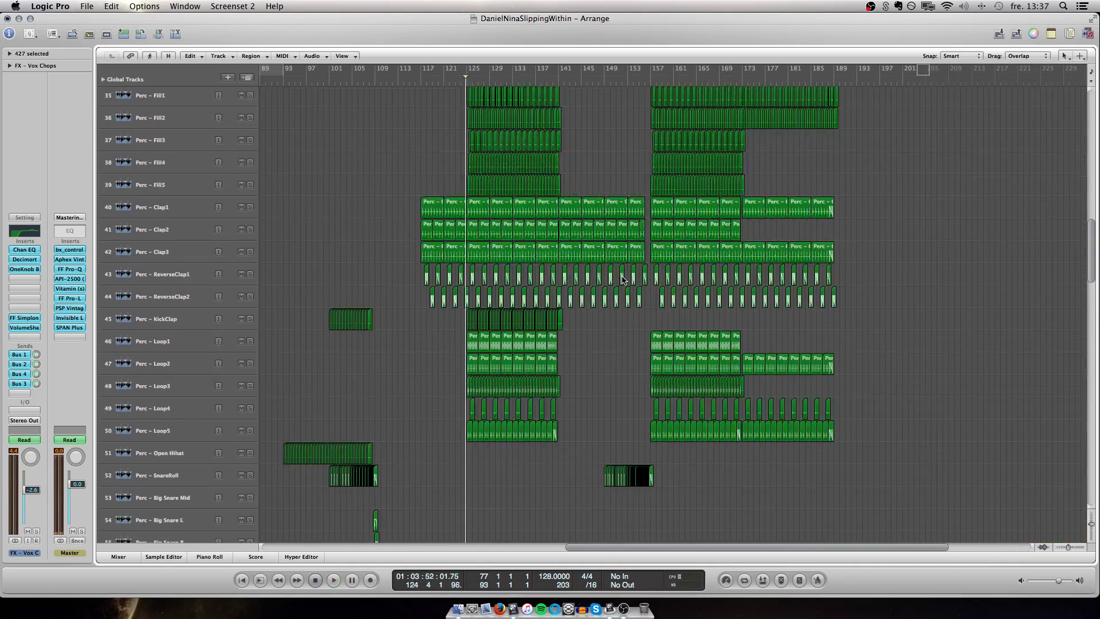
{"action": "scroll", "coordinate": [624, 279], "scroll_direction": "down", "scroll_amount": 4}
{"action": "scroll", "coordinate": [624, 279], "scroll_direction": "left", "scroll_amount": 5}
{"action": "scroll", "coordinate": [623, 279], "scroll_direction": "down", "scroll_amount": 3}
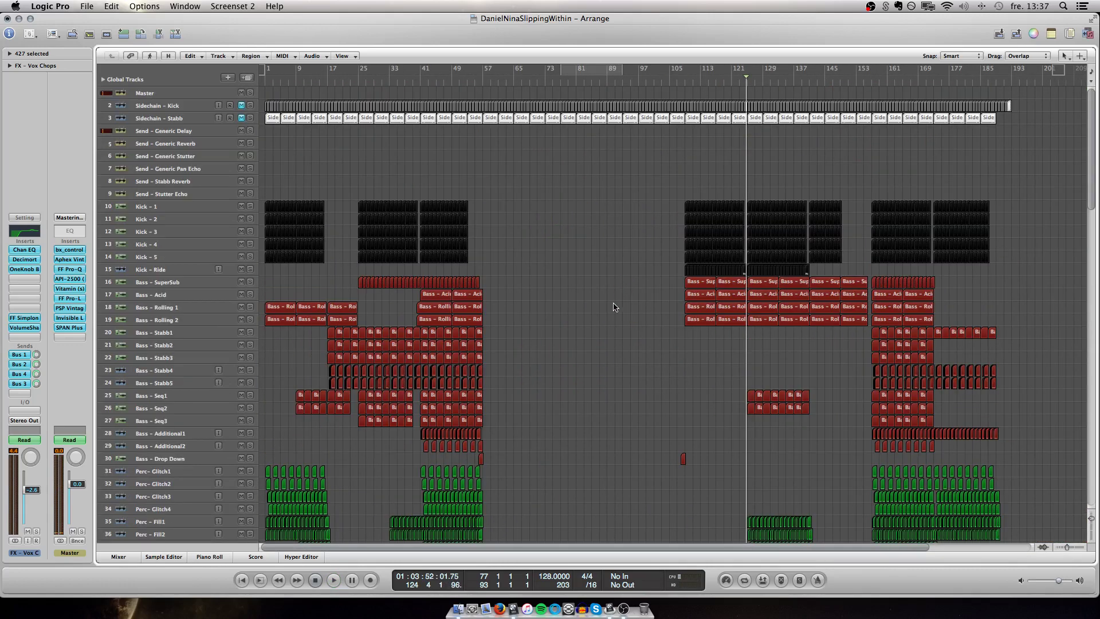
{"action": "scroll", "coordinate": [614, 307], "scroll_direction": "down", "scroll_amount": 5}
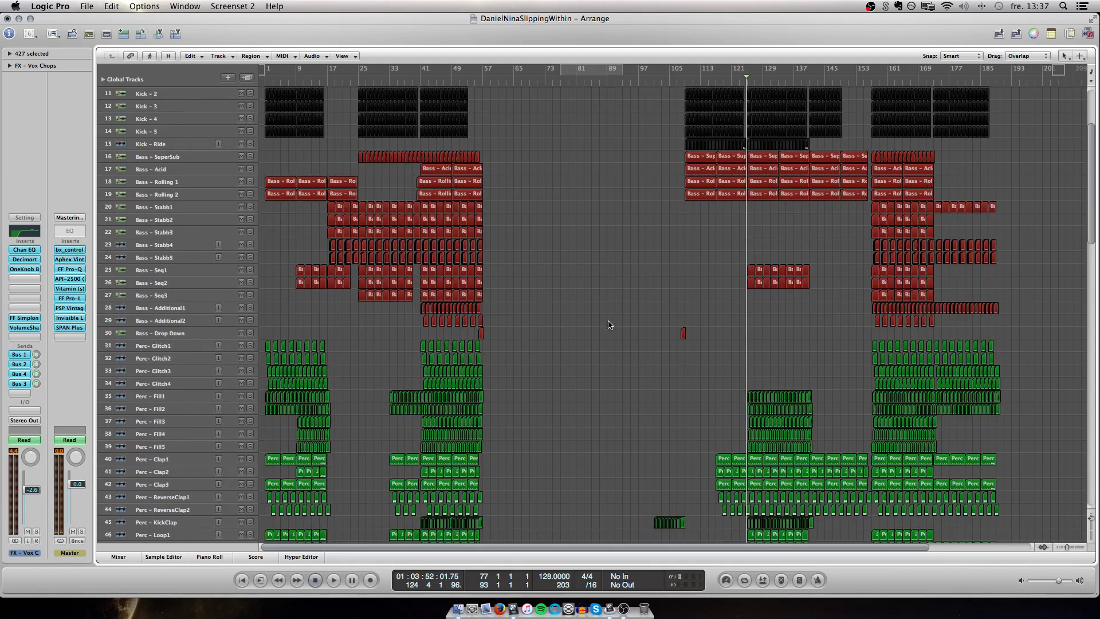
{"action": "scroll", "coordinate": [609, 324], "scroll_direction": "down", "scroll_amount": 3}
{"action": "scroll", "coordinate": [609, 324], "scroll_direction": "down", "scroll_amount": 10}
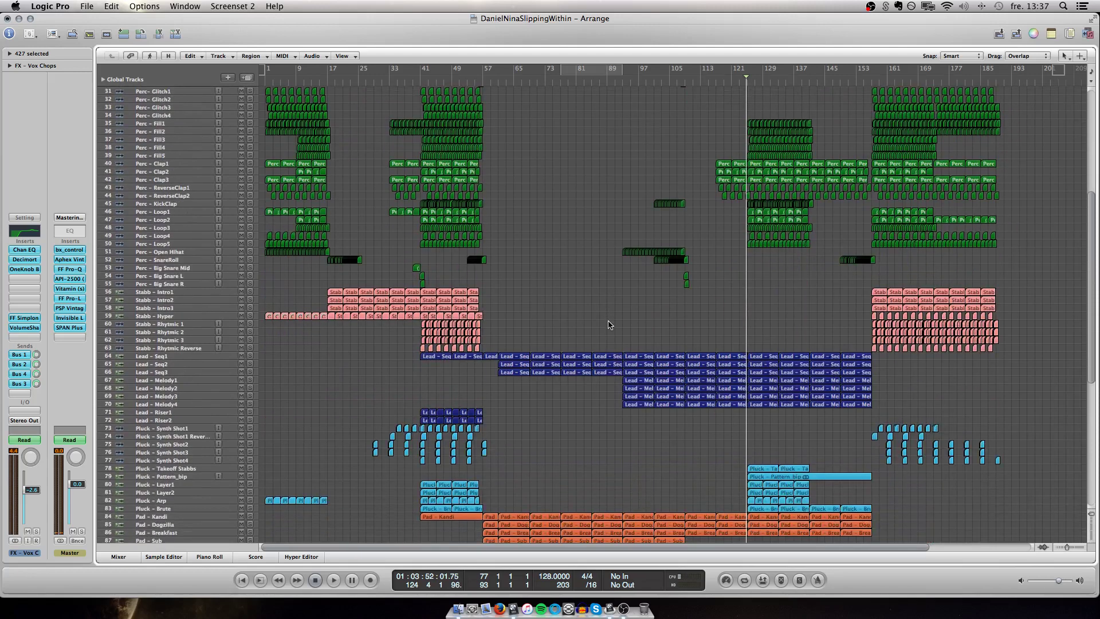
Place the playhead at bar 125 and inspect the FX tracks around it, including Reverse Acid, Fill Thingy and Generic Uplifter2
{"action": "key", "text": "."}
{"action": "scroll", "coordinate": [609, 328], "scroll_direction": "down", "scroll_amount": 5}
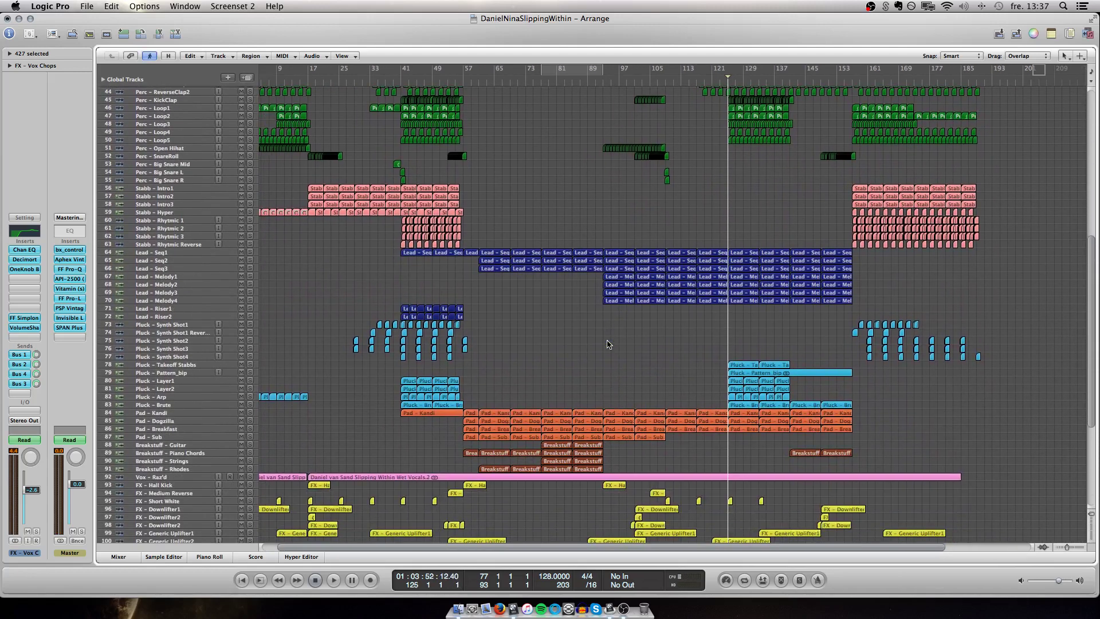
{"action": "scroll", "coordinate": [609, 344], "scroll_direction": "down", "scroll_amount": 8}
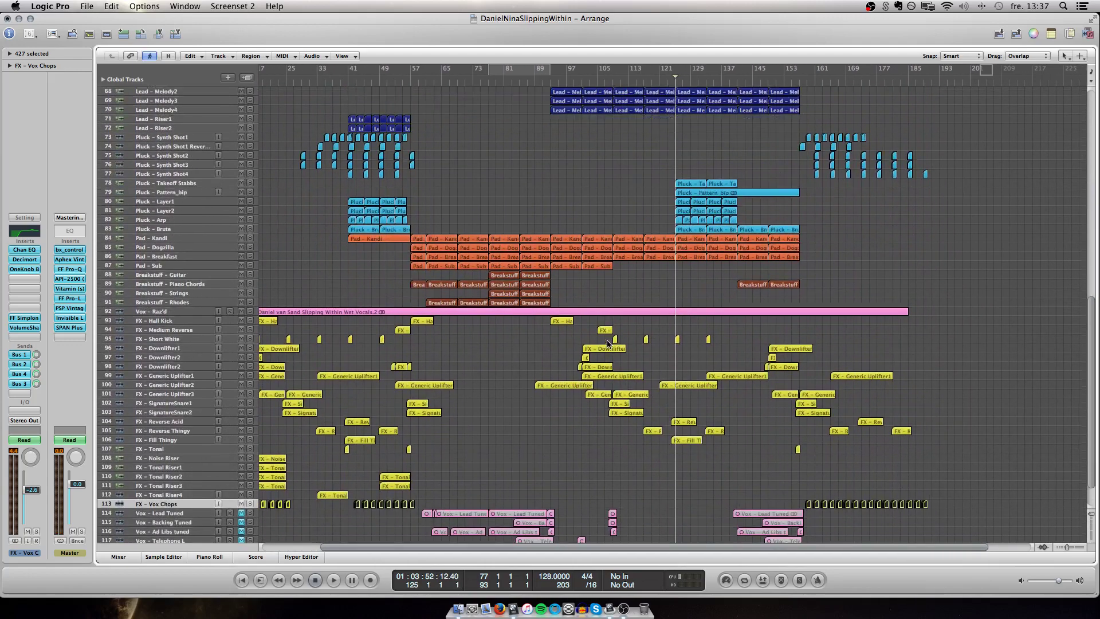
{"action": "scroll", "coordinate": [608, 344], "scroll_direction": "up", "scroll_amount": 5}
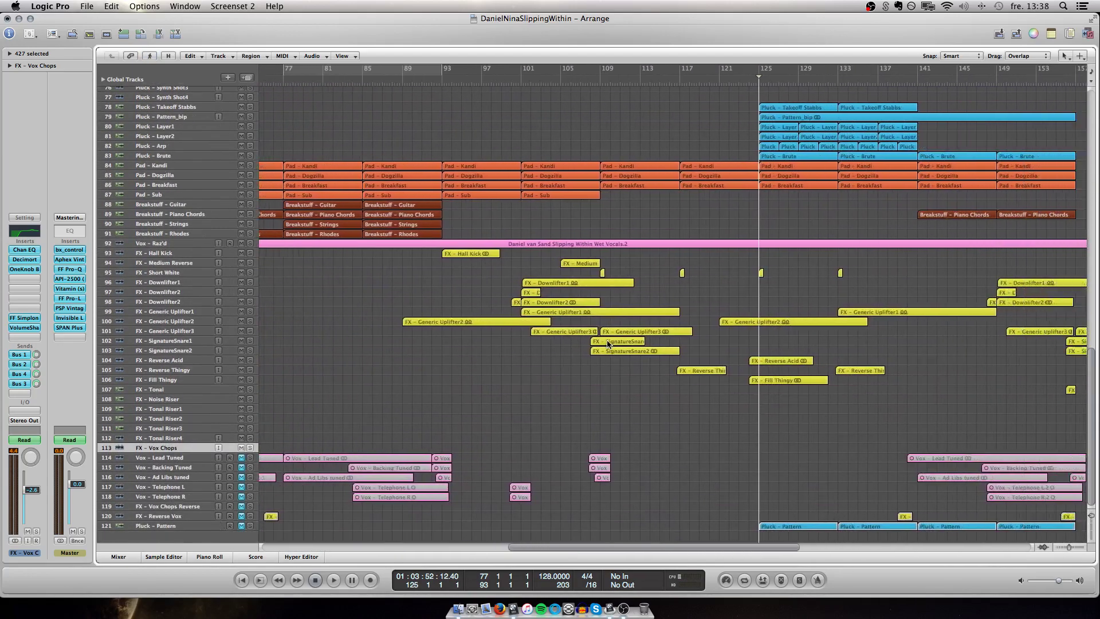
{"action": "scroll", "coordinate": [609, 344], "scroll_direction": "right", "scroll_amount": 3}
{"action": "scroll", "coordinate": [608, 344], "scroll_direction": "up", "scroll_amount": 2}
{"action": "scroll", "coordinate": [609, 344], "scroll_direction": "up", "scroll_amount": 6}
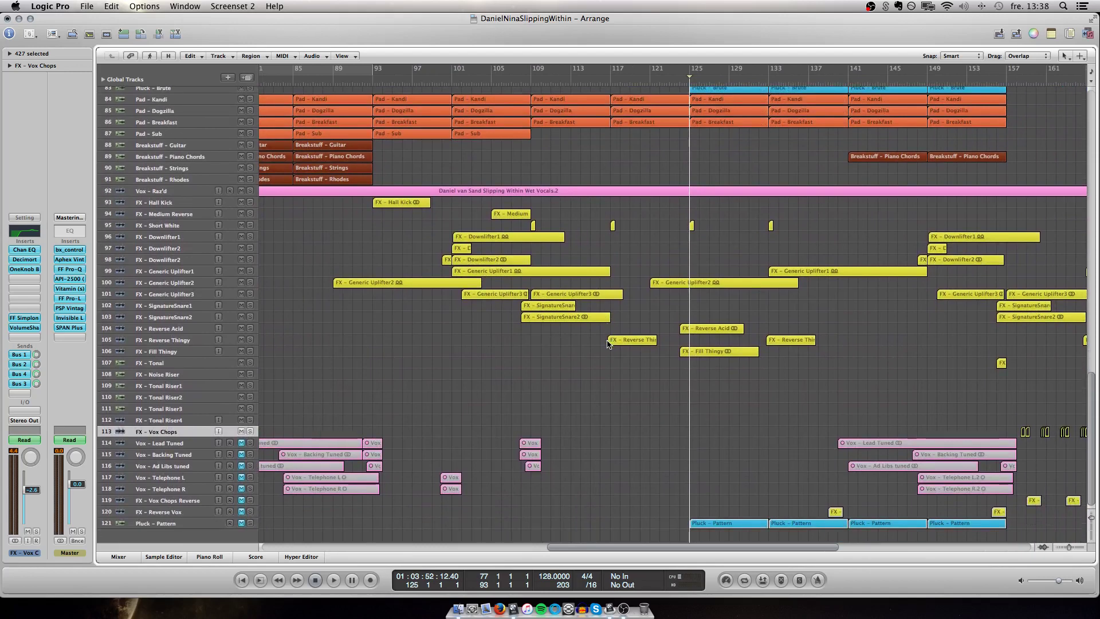
{"action": "scroll", "coordinate": [608, 343], "scroll_direction": "right", "scroll_amount": 5}
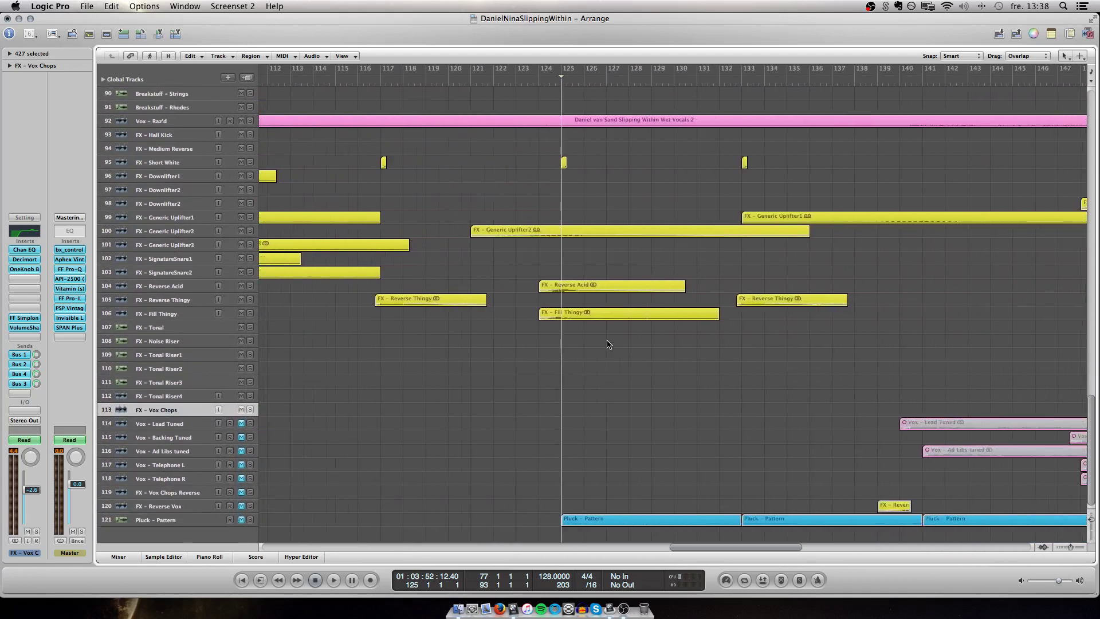
Examine the pluck layers starting at bar 125 up close, together with the Lead - Seq, Lead - Melody and pad tracks
{"action": "scroll", "coordinate": [608, 343], "scroll_direction": "up", "scroll_amount": 6}
{"action": "scroll", "coordinate": [561, 332], "scroll_direction": "left", "scroll_amount": 2}
{"action": "scroll", "coordinate": [560, 333], "scroll_direction": "up", "scroll_amount": 3}
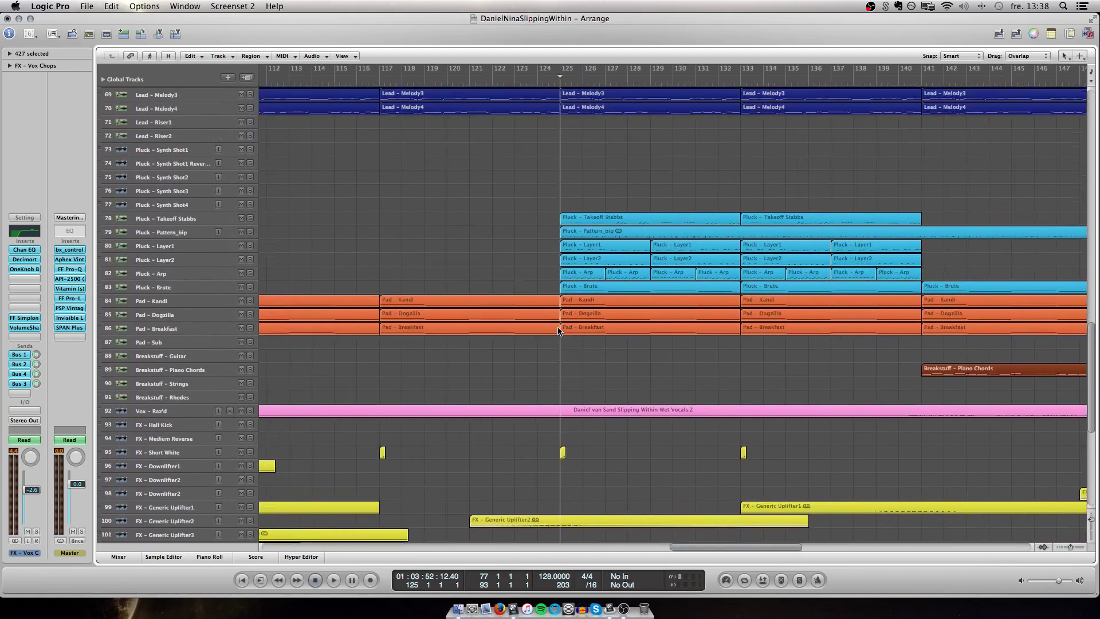
{"action": "scroll", "coordinate": [559, 331], "scroll_direction": "left", "scroll_amount": 1}
{"action": "scroll", "coordinate": [558, 331], "scroll_direction": "up", "scroll_amount": 2}
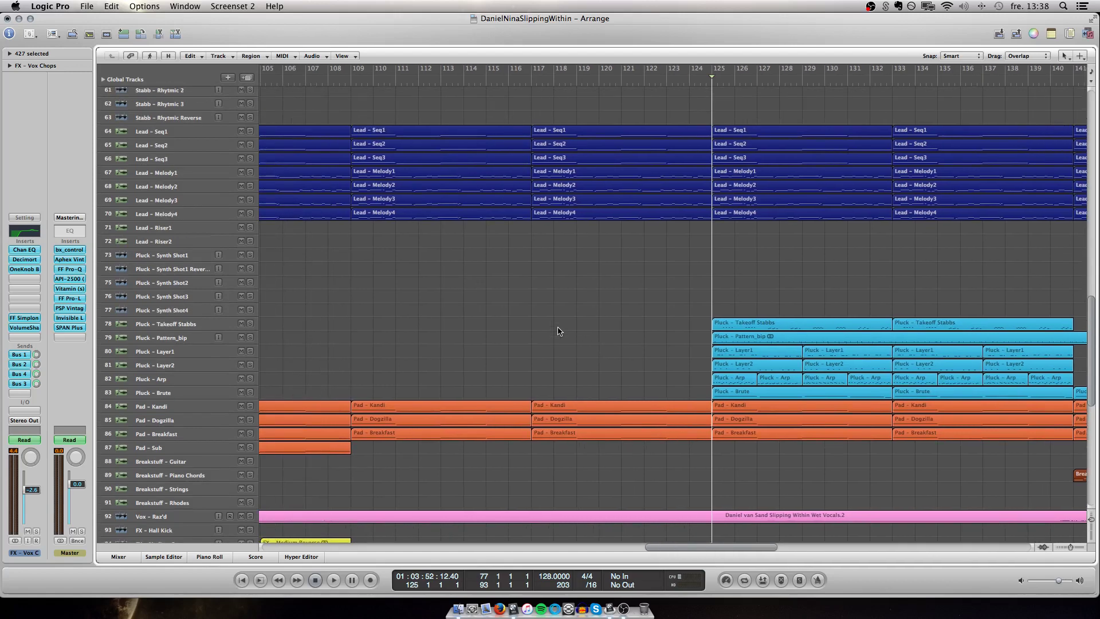
{"action": "scroll", "coordinate": [559, 331], "scroll_direction": "right", "scroll_amount": 2}
{"action": "scroll", "coordinate": [559, 332], "scroll_direction": "up", "scroll_amount": 1}
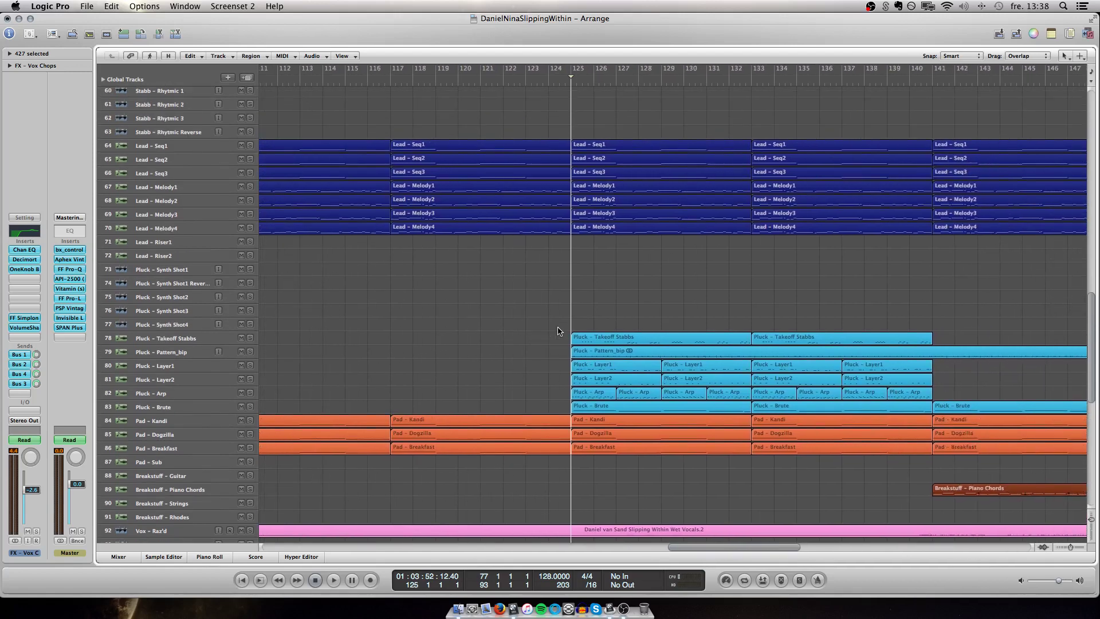
{"action": "scroll", "coordinate": [559, 331], "scroll_direction": "up", "scroll_amount": 1}
{"action": "scroll", "coordinate": [559, 331], "scroll_direction": "right", "scroll_amount": 2}
{"action": "key", "text": "ctrl+Right"}
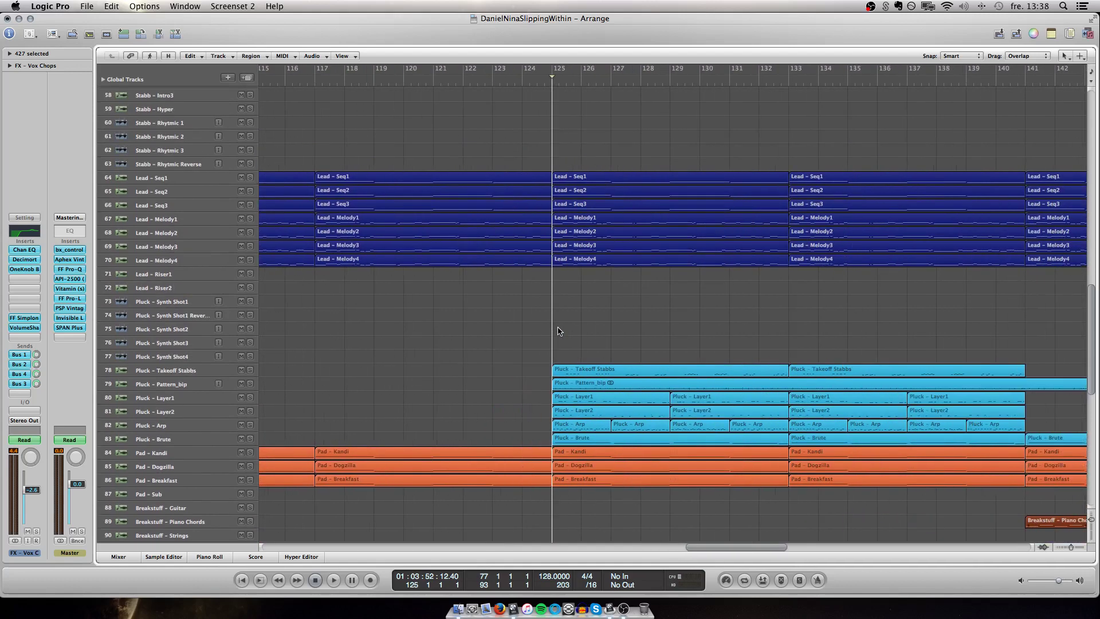
{"action": "key", "text": "ctrl+Left"}
{"action": "key", "text": "ctrl+Left"}
{"action": "key", "text": "ctrl+Right"}
{"action": "key", "text": "ctrl+Down"}
{"action": "scroll", "coordinate": [560, 331], "scroll_direction": "left", "scroll_amount": 2}
{"action": "scroll", "coordinate": [560, 331], "scroll_direction": "up", "scroll_amount": 8}
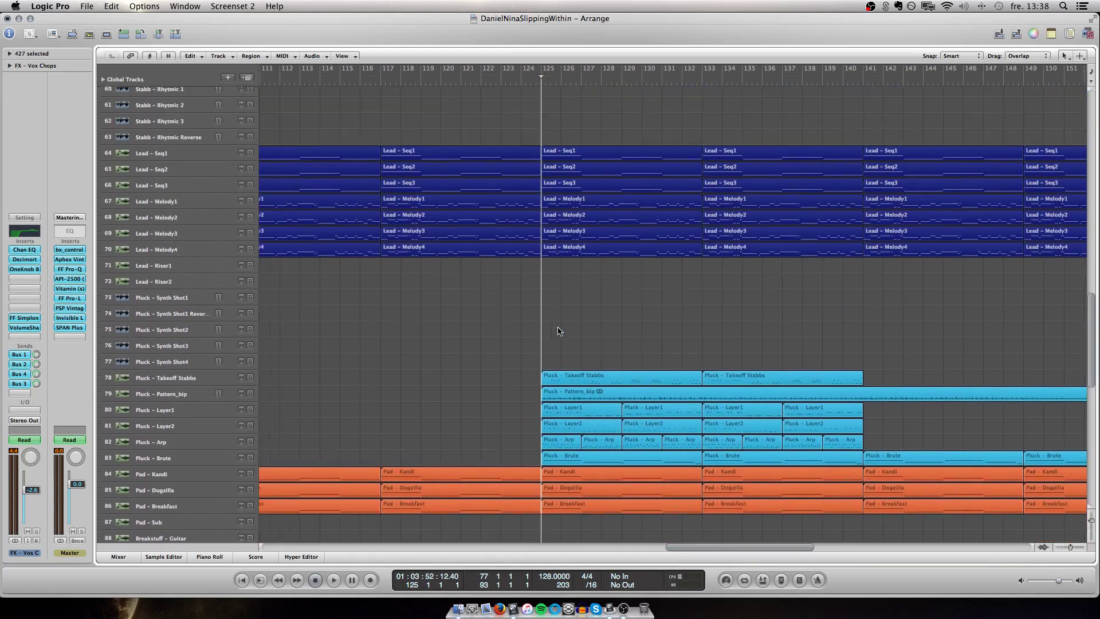
Compare the percussion, kick and bass layers from bar 125 with the section at bar 157, including the SnareRoll and stab tracks
{"action": "scroll", "coordinate": [560, 332], "scroll_direction": "right", "scroll_amount": 2}
{"action": "scroll", "coordinate": [559, 331], "scroll_direction": "up", "scroll_amount": 4}
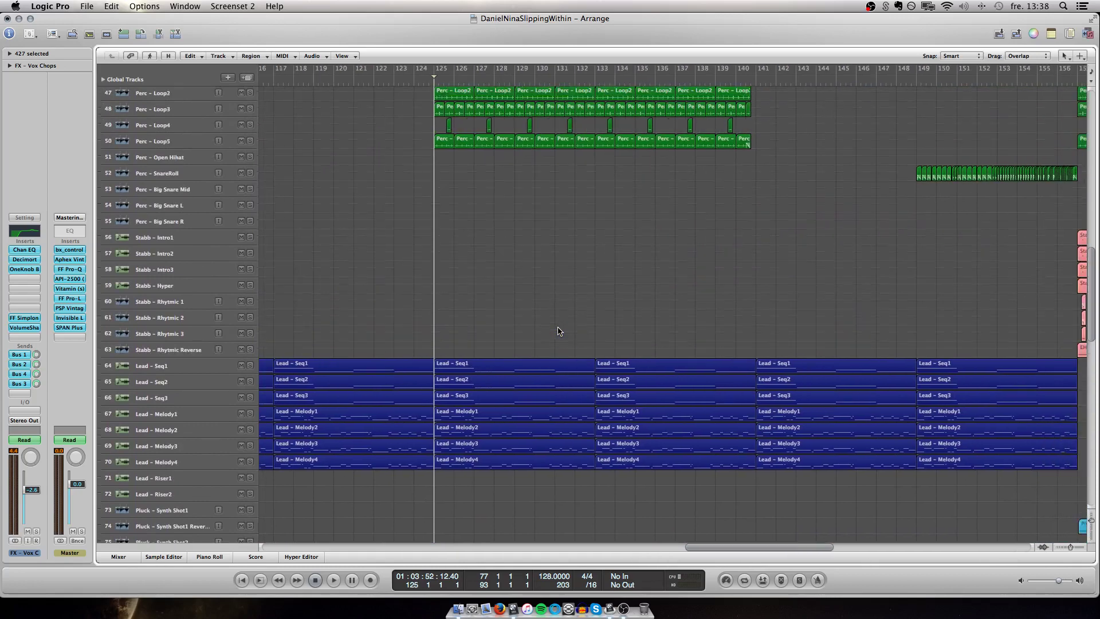
{"action": "scroll", "coordinate": [559, 331], "scroll_direction": "down", "scroll_amount": 3}
{"action": "scroll", "coordinate": [558, 331], "scroll_direction": "up", "scroll_amount": 8}
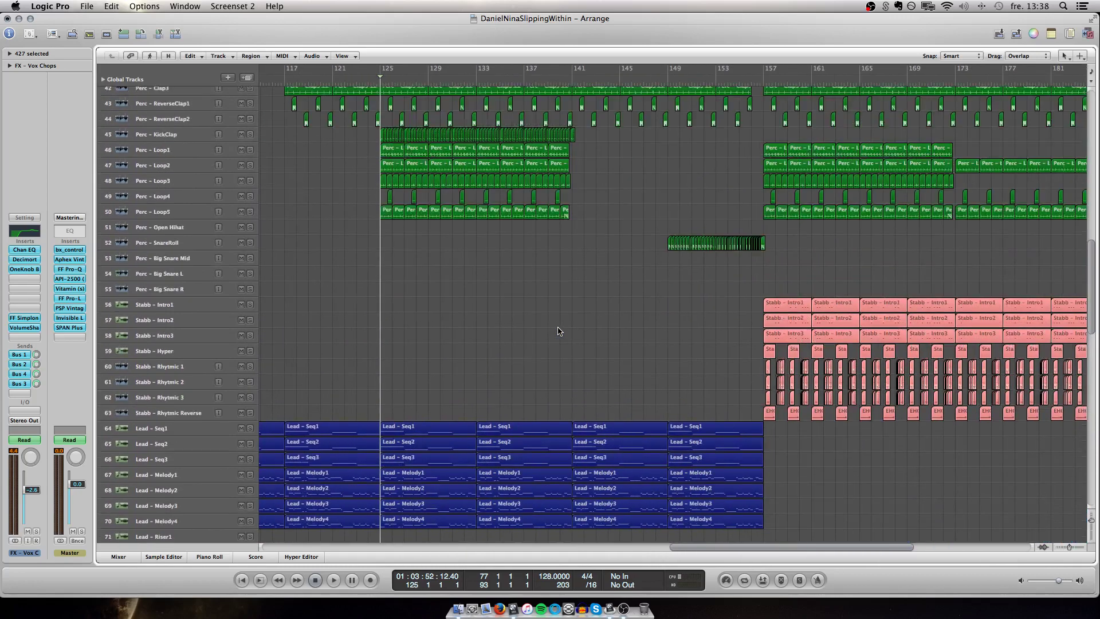
{"action": "scroll", "coordinate": [559, 331], "scroll_direction": "down", "scroll_amount": 4}
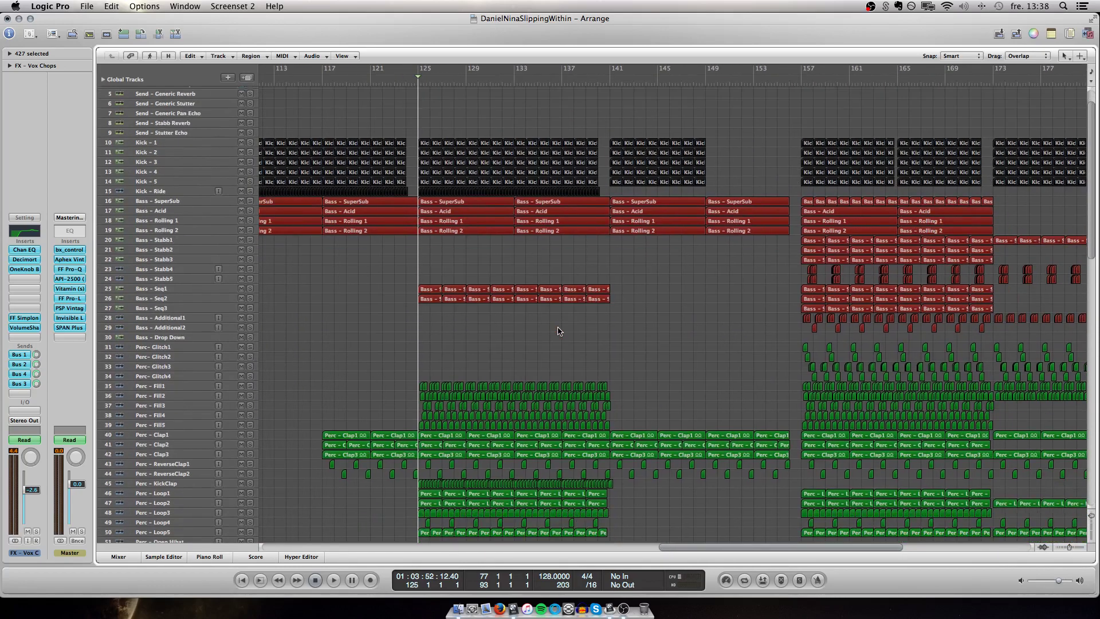
{"action": "scroll", "coordinate": [559, 331], "scroll_direction": "down", "scroll_amount": 10}
{"action": "scroll", "coordinate": [558, 331], "scroll_direction": "left", "scroll_amount": 3}
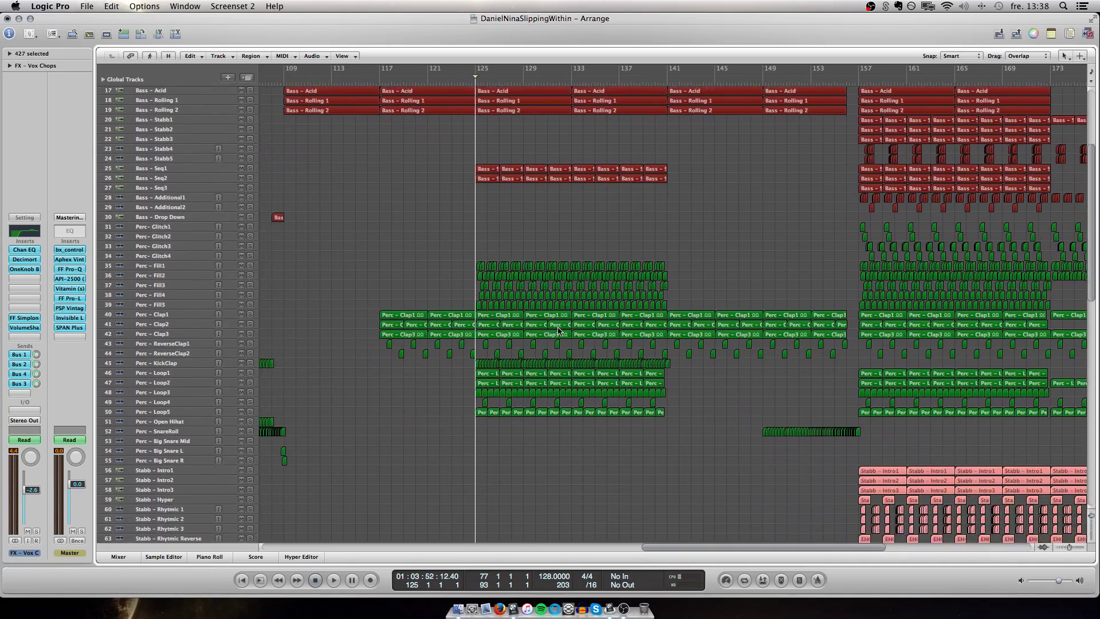
{"action": "scroll", "coordinate": [559, 331], "scroll_direction": "down", "scroll_amount": 5}
{"action": "scroll", "coordinate": [559, 331], "scroll_direction": "right", "scroll_amount": 3}
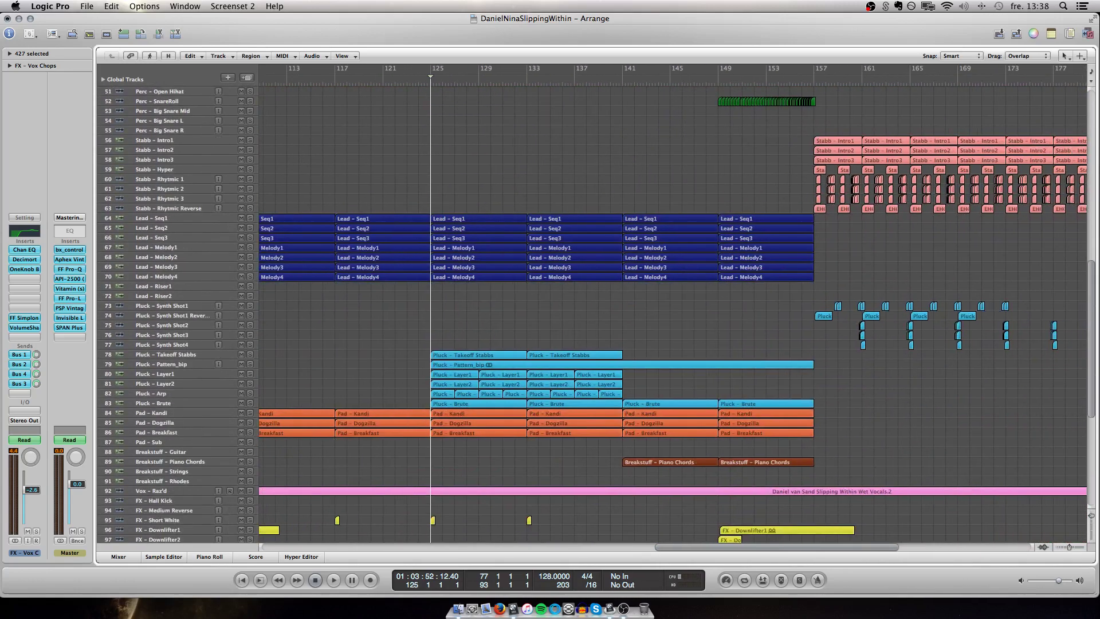